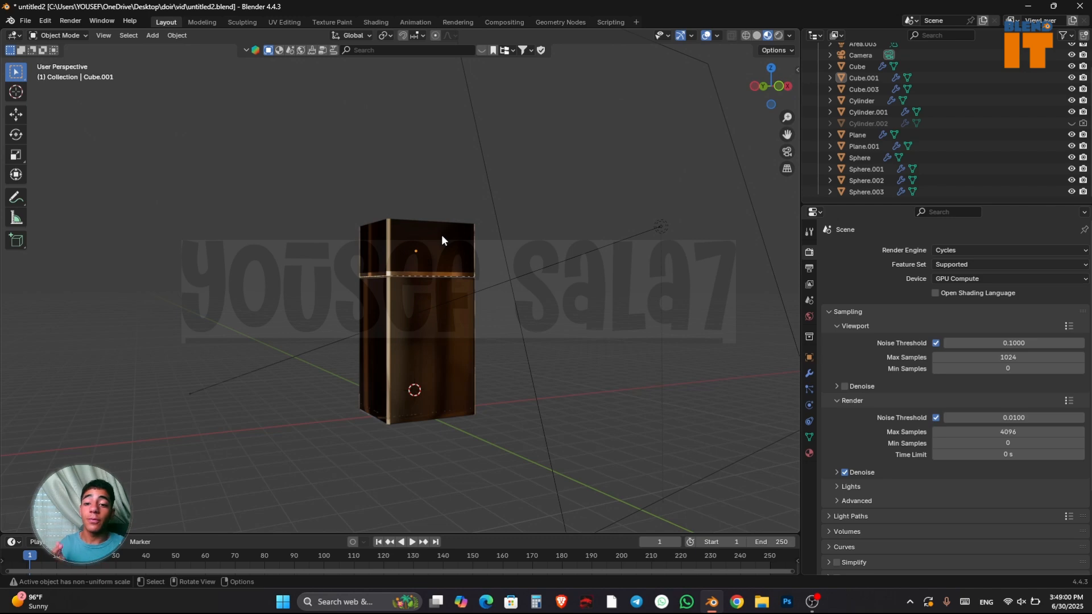
# Inspect the bottle model from several sides, switch the viewport to solid shading and select the bottle's cap
pyautogui.scroll(6, 441, 235)
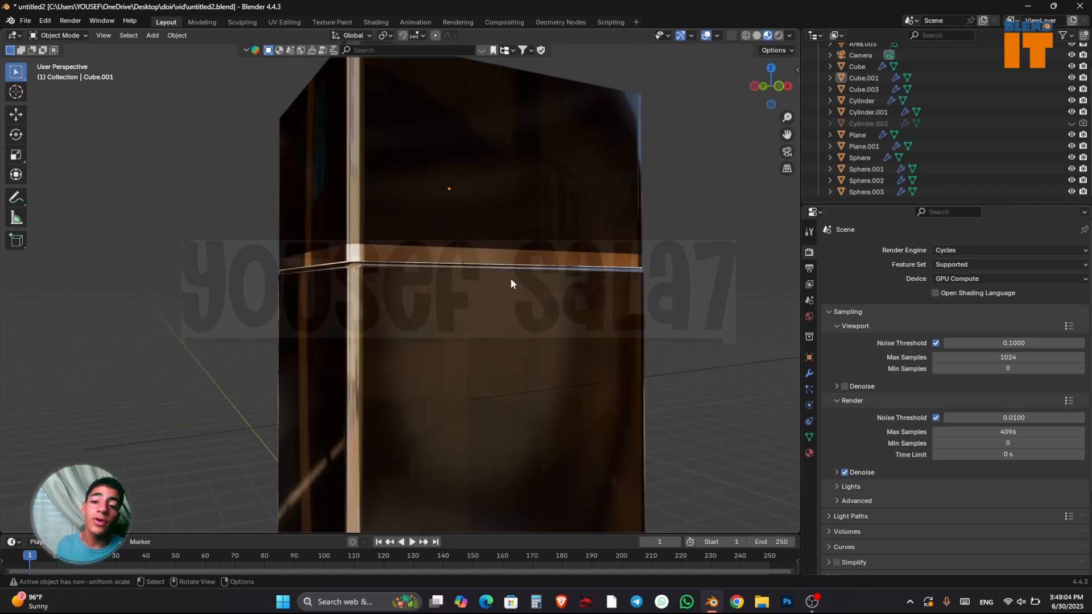
pyautogui.moveTo(510, 283); pyautogui.dragTo(415, 229, button='middle')
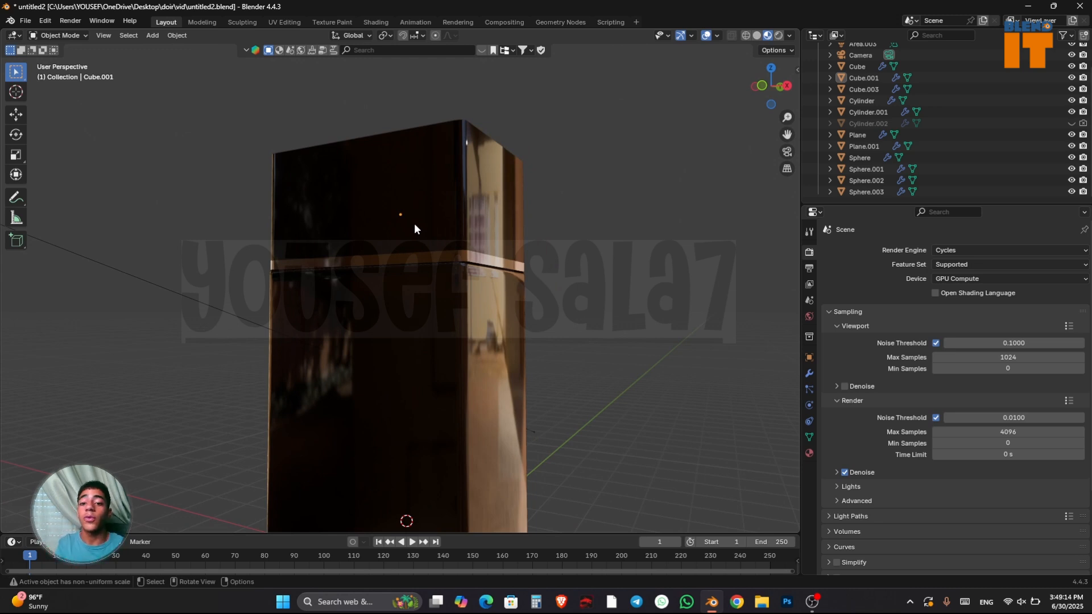
pyautogui.moveTo(415, 229); pyautogui.dragTo(617, 171, button='middle')
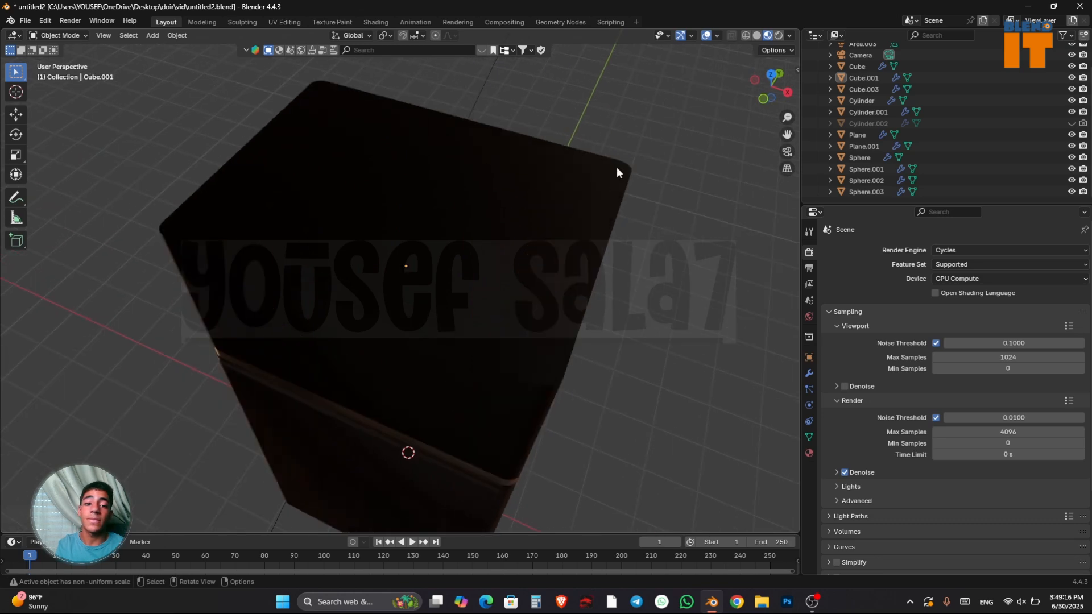
pyautogui.click(758, 35)
pyautogui.moveTo(467, 212); pyautogui.dragTo(547, 211, button='middle')
pyautogui.moveTo(480, 186); pyautogui.dragTo(462, 175, button='middle')
pyautogui.click(482, 155)
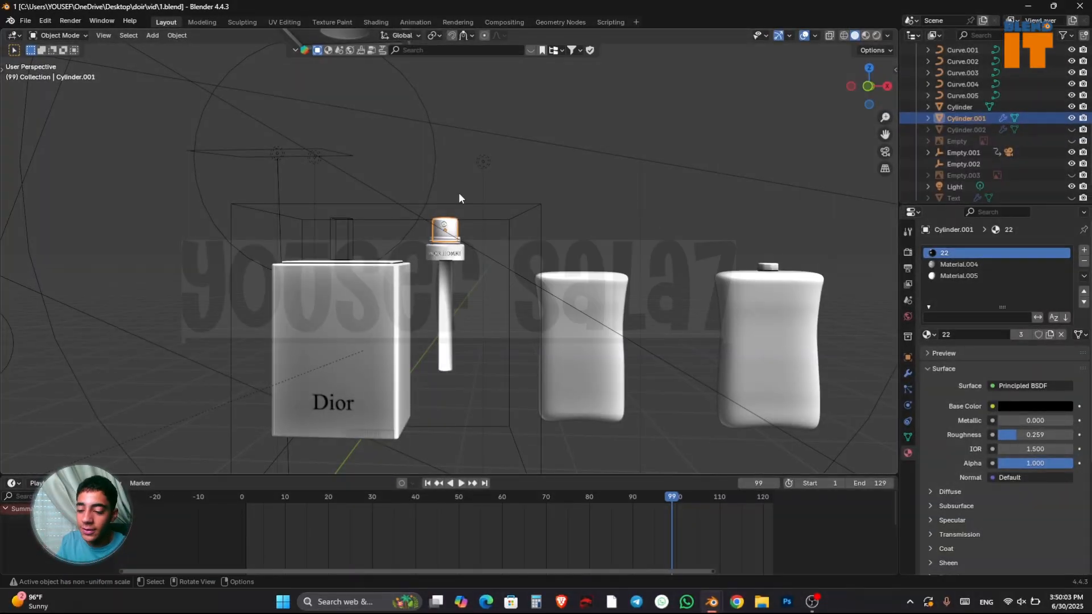
# Activate the Annotate tool and draw a freehand circle around the DIOR HOMME text on the sprayer collar
pyautogui.press('t')
pyautogui.click(16, 198)
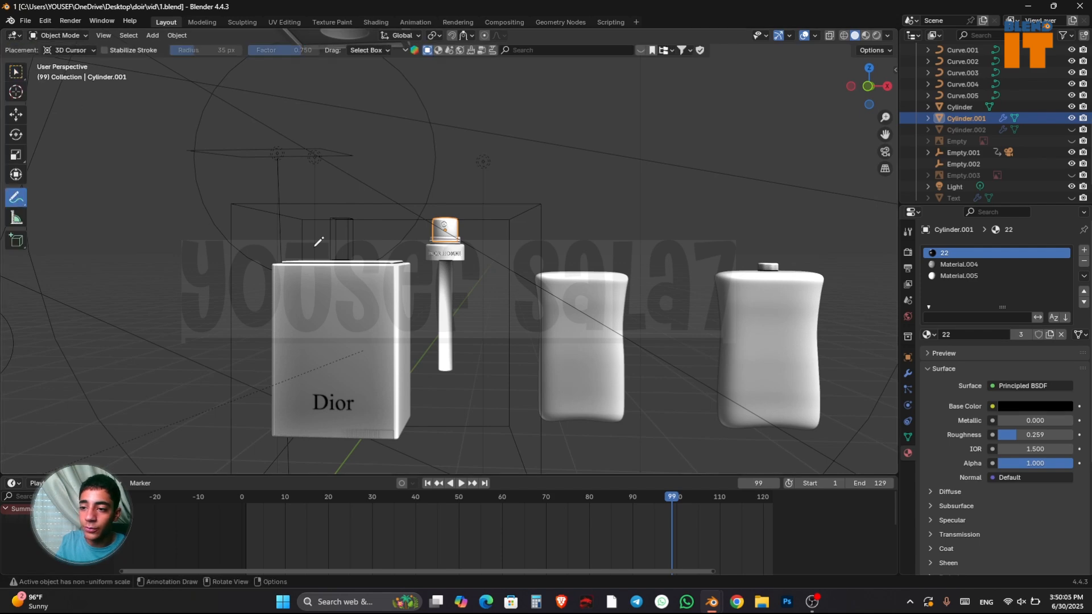
pyautogui.scroll(8, 481, 262)
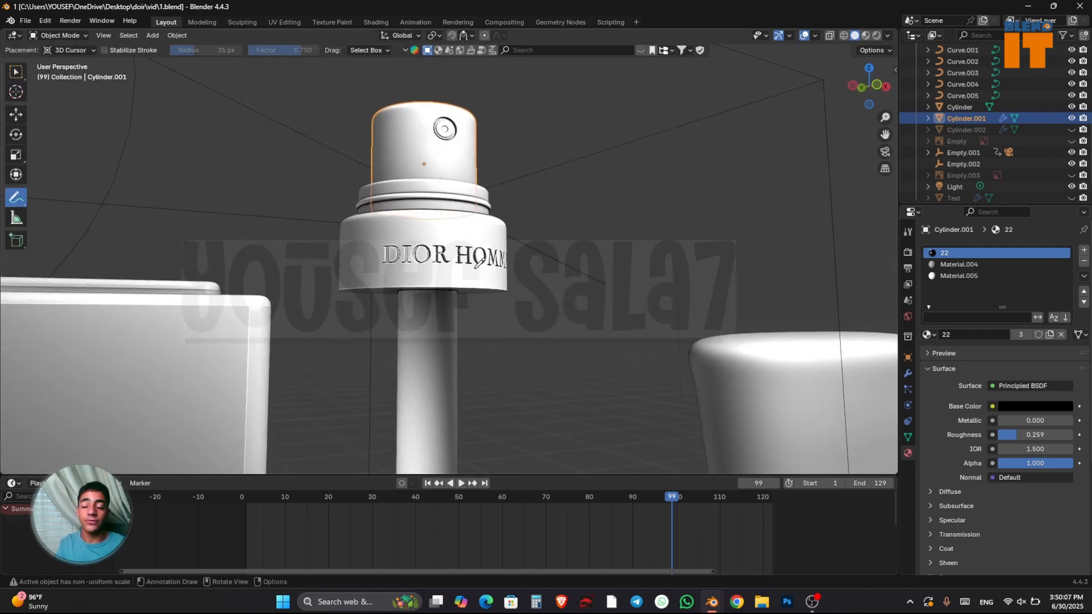
pyautogui.moveTo(496, 234); pyautogui.dragTo(461, 234, button='middle')
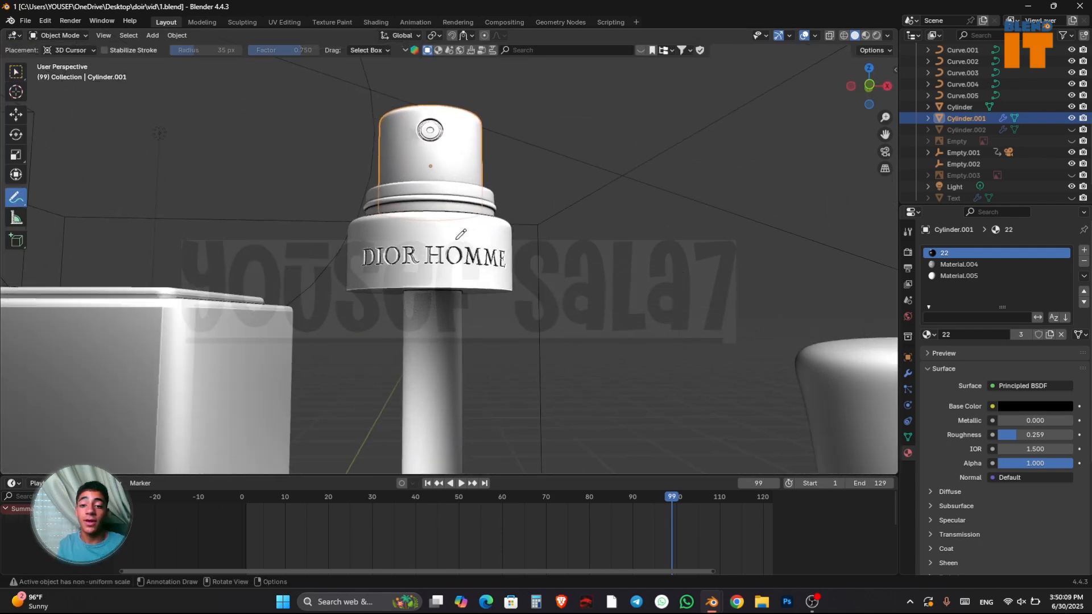
pyautogui.moveTo(350, 239)
pyautogui.mouseDown()
pyautogui.moveTo(495, 232)
pyautogui.moveTo(418, 306)
pyautogui.moveTo(378, 229)
pyautogui.moveTo(385, 237)
pyautogui.mouseUp()
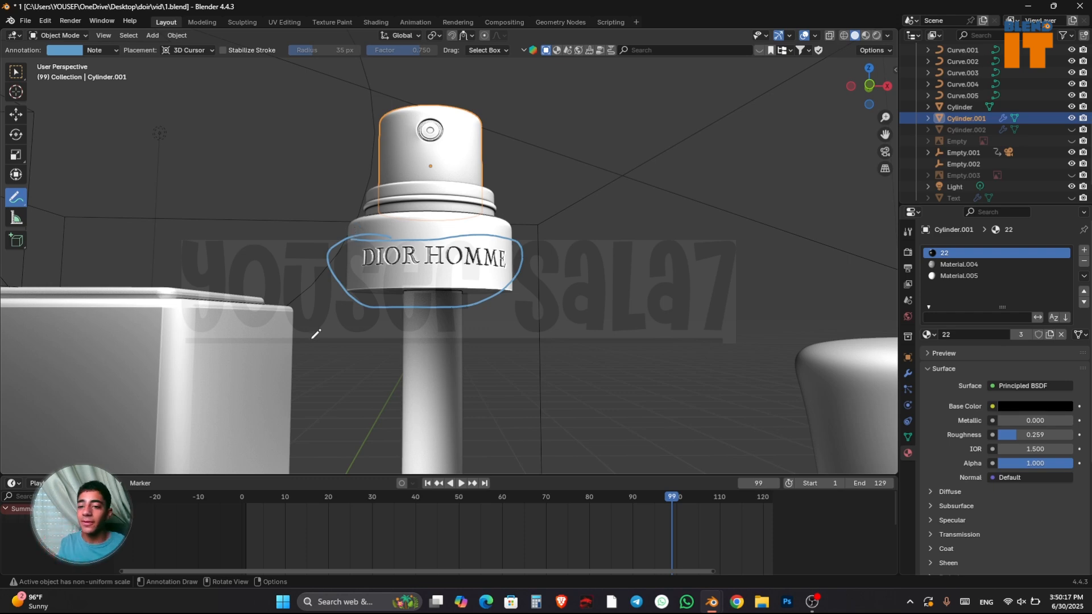
# Draw freehand annotation marks beside the Dior lettering on the front of the box
pyautogui.moveTo(317, 333); pyautogui.dragTo(459, 200, button='middle')
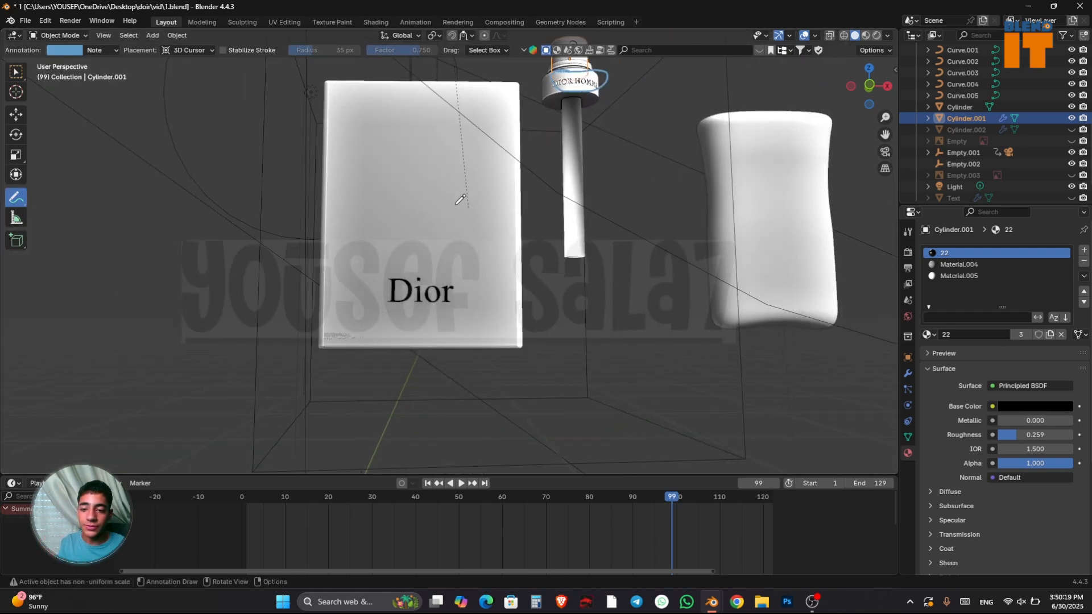
pyautogui.moveTo(360, 261)
pyautogui.mouseDown()
pyautogui.moveTo(481, 242)
pyautogui.moveTo(367, 300)
pyautogui.mouseUp()
pyautogui.moveTo(367, 300); pyautogui.dragTo(350, 256)
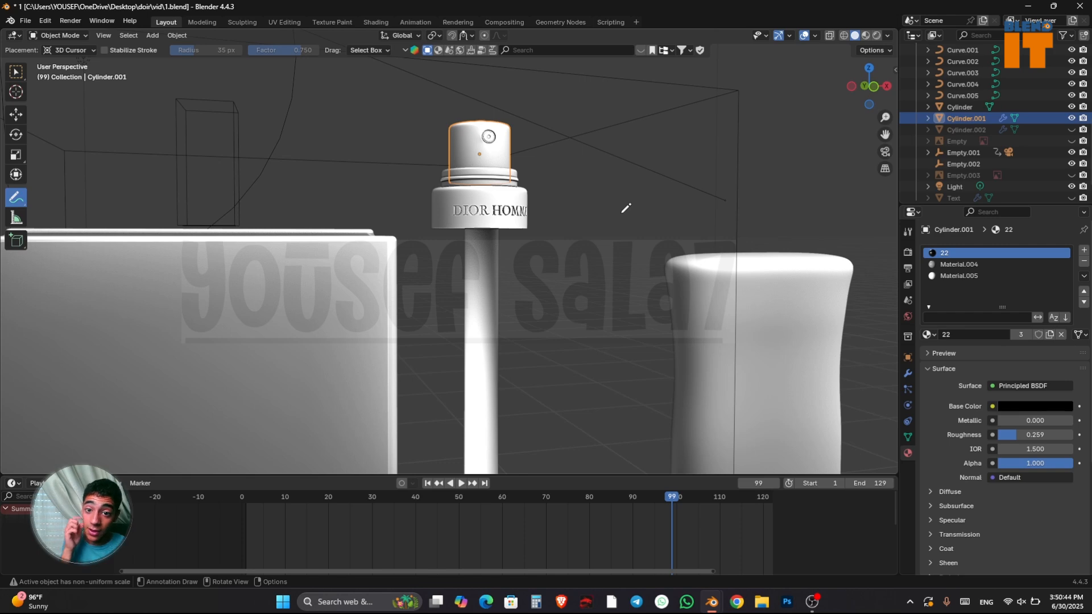
# Circle the DIOR HOMME text on the sprayer collar again with a freehand annotation
pyautogui.moveTo(626, 208); pyautogui.dragTo(556, 233, button='middle')
pyautogui.moveTo(405, 188)
pyautogui.mouseDown()
pyautogui.moveTo(592, 187)
pyautogui.moveTo(398, 198)
pyautogui.moveTo(407, 187)
pyautogui.mouseUp()
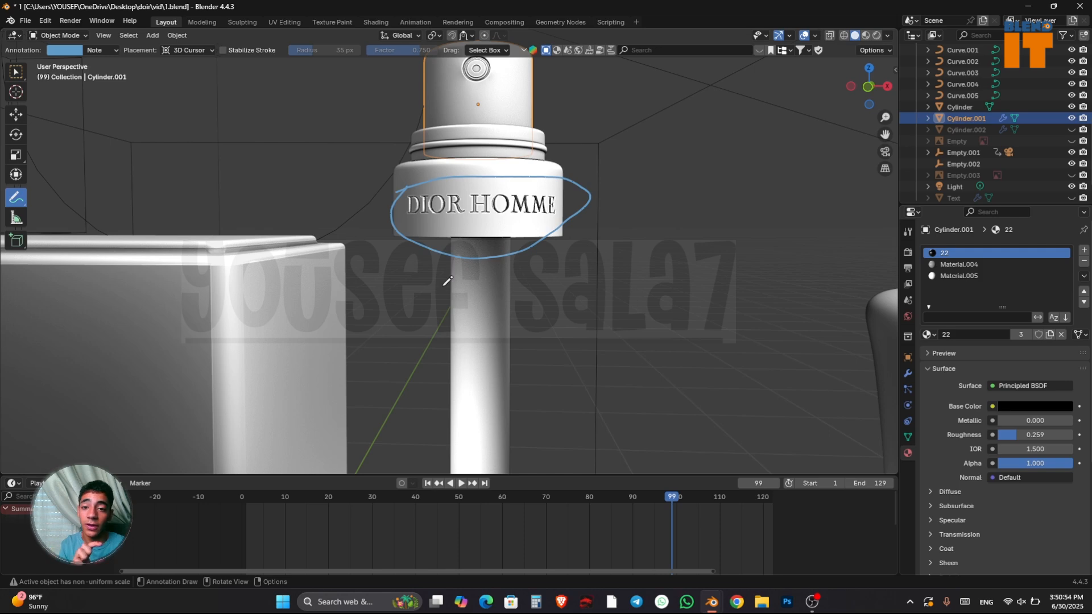
pyautogui.scroll(-6, 424, 309)
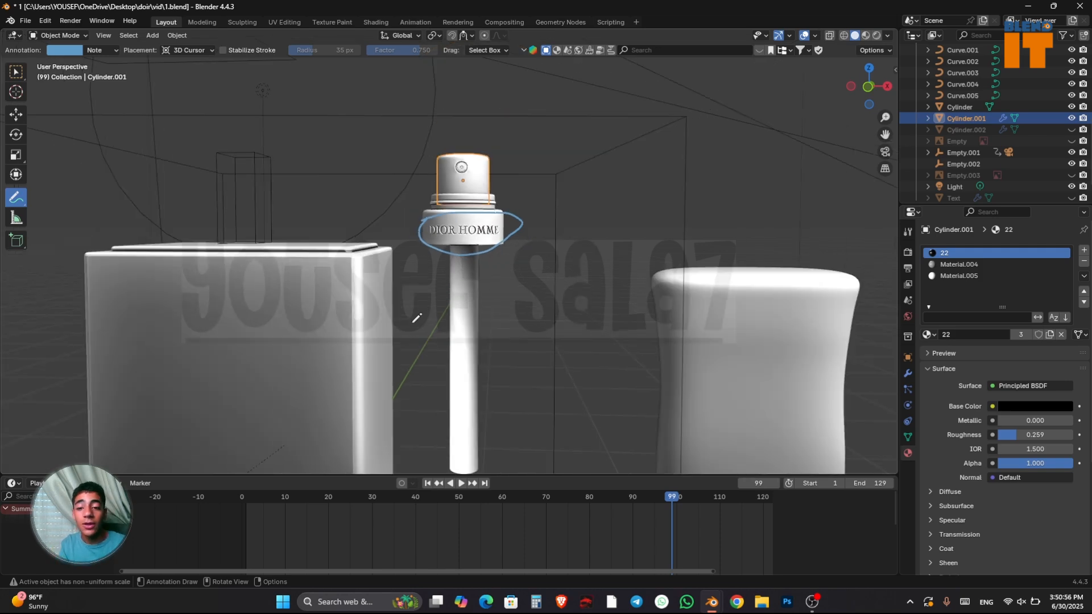
pyautogui.scroll(4, 455, 290)
# Draw a freehand annotation around the Dior lettering near the base of the box's front face
pyautogui.moveTo(455, 290)
pyautogui.mouseDown(button='middle')
pyautogui.moveTo(491, 263)
pyautogui.moveTo(442, 291)
pyautogui.moveTo(561, 293)
pyautogui.moveTo(512, 245)
pyautogui.moveTo(523, 317)
pyautogui.moveTo(460, 186)
pyautogui.moveTo(477, 239)
pyautogui.mouseUp(button='middle')
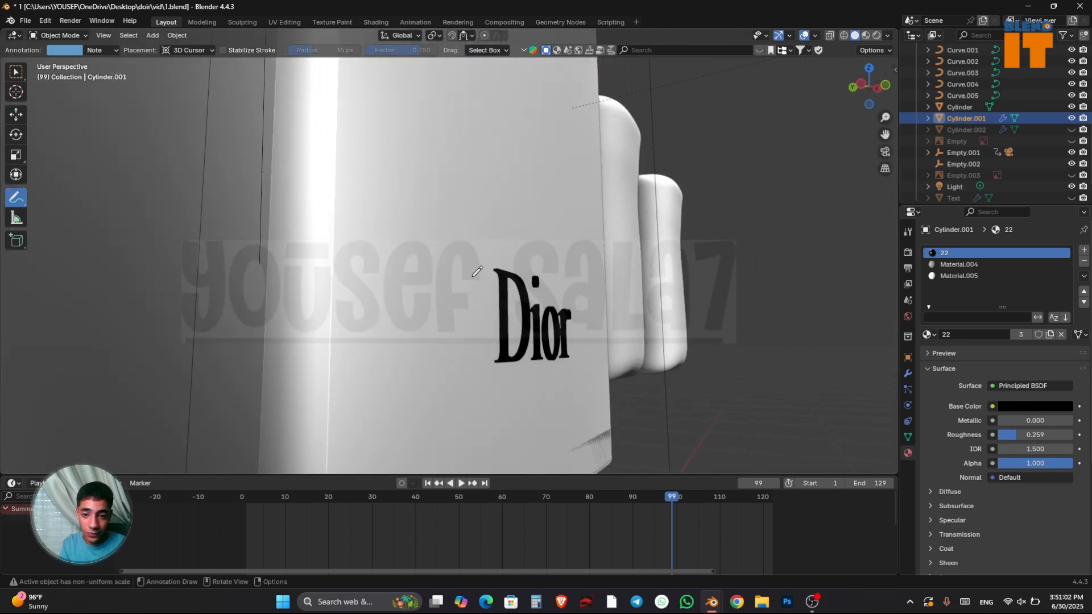
pyautogui.moveTo(477, 239)
pyautogui.mouseDown()
pyautogui.moveTo(623, 311)
pyautogui.moveTo(460, 241)
pyautogui.mouseUp()
pyautogui.moveTo(460, 241); pyautogui.dragTo(537, 226, button='middle')
pyautogui.scroll(-10, 537, 226)
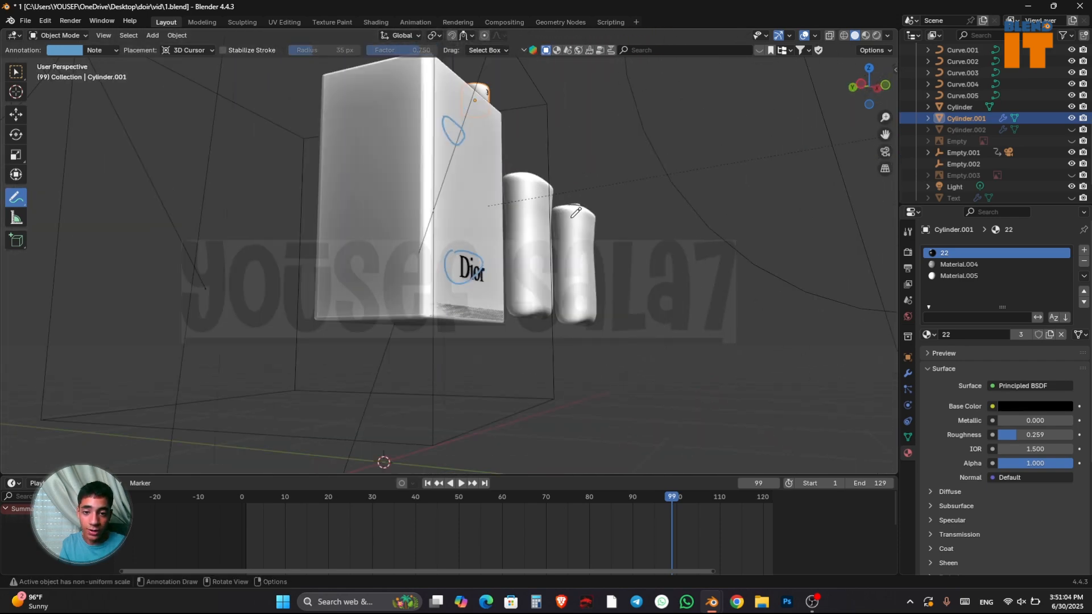
# Annotate around the separate Dior cap above the box and circle the logo on its top face
pyautogui.scroll(10, 451, 310)
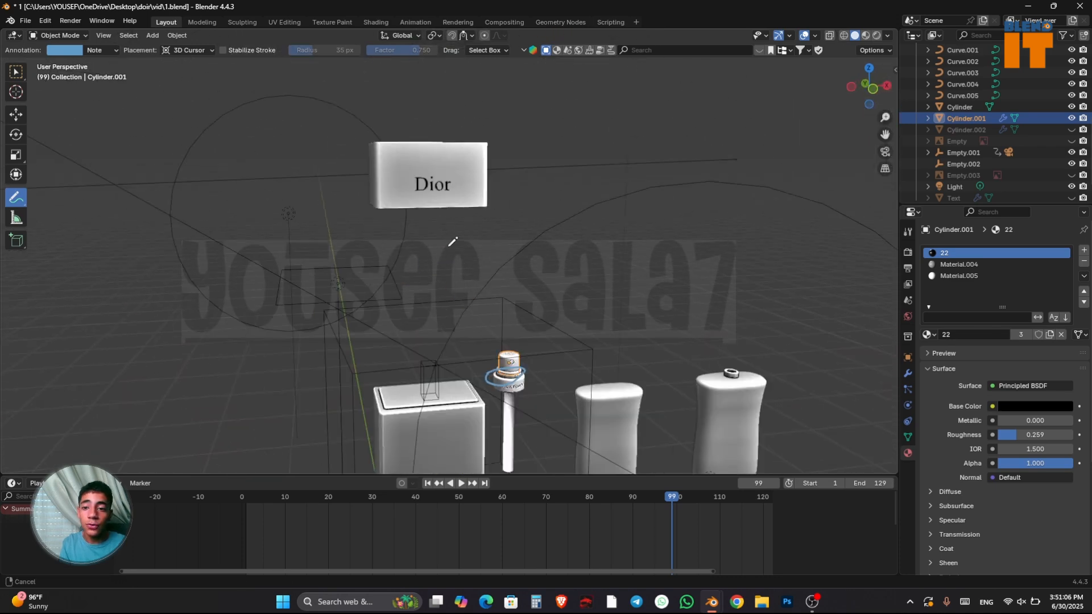
pyautogui.moveTo(376, 137)
pyautogui.mouseDown()
pyautogui.moveTo(497, 124)
pyautogui.moveTo(382, 158)
pyautogui.moveTo(392, 150)
pyautogui.mouseUp()
pyautogui.moveTo(467, 145); pyautogui.dragTo(470, 239, button='middle')
pyautogui.moveTo(331, 172)
pyautogui.mouseDown()
pyautogui.moveTo(523, 185)
pyautogui.moveTo(340, 262)
pyautogui.moveTo(310, 174)
pyautogui.mouseUp()
pyautogui.moveTo(310, 174)
pyautogui.mouseDown(button='middle')
pyautogui.moveTo(533, 214)
pyautogui.moveTo(476, 287)
pyautogui.mouseUp(button='middle')
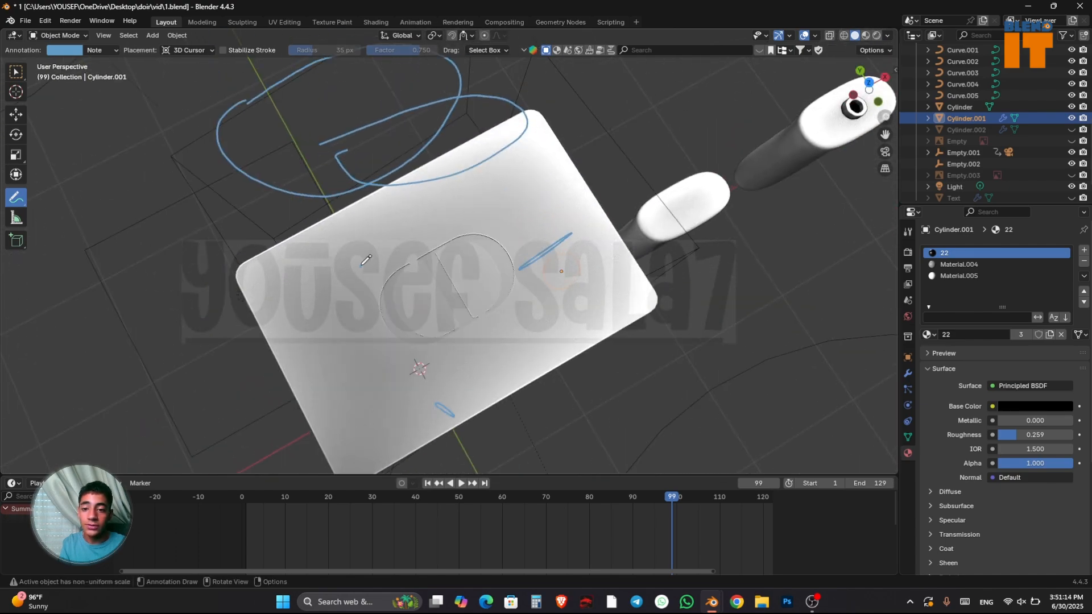
pyautogui.moveTo(366, 263)
pyautogui.mouseDown()
pyautogui.moveTo(546, 296)
pyautogui.moveTo(373, 241)
pyautogui.moveTo(449, 204)
pyautogui.mouseUp()
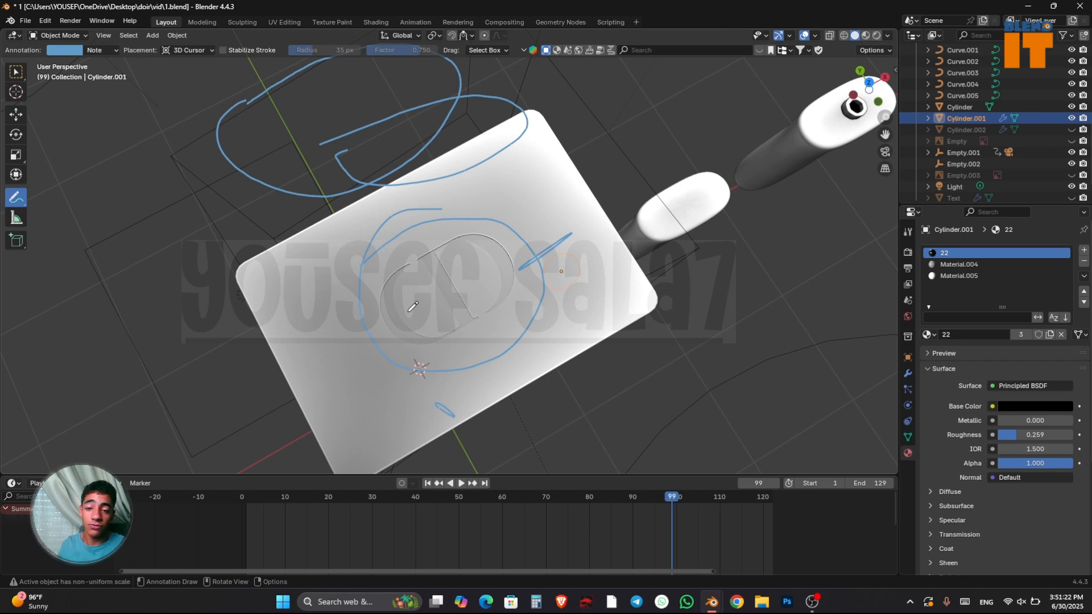
# Examine the annotated box, cap, sprayer and bottle parts from several sides
pyautogui.moveTo(477, 326)
pyautogui.mouseDown(button='middle')
pyautogui.moveTo(524, 353)
pyautogui.moveTo(503, 277)
pyautogui.mouseUp(button='middle')
pyautogui.scroll(-2, 489, 296)
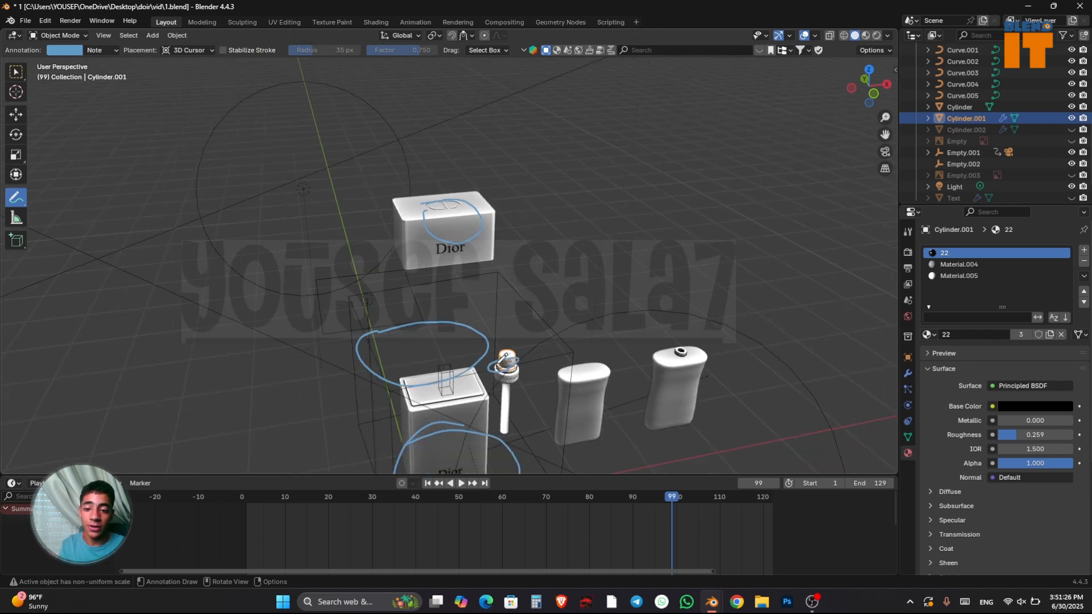
pyautogui.scroll(8, 495, 302)
pyautogui.moveTo(496, 315); pyautogui.dragTo(252, 85, button='middle')
pyautogui.scroll(2, 261, 214)
pyautogui.moveTo(257, 209); pyautogui.dragTo(303, 212, button='middle')
pyautogui.scroll(-6, 303, 212)
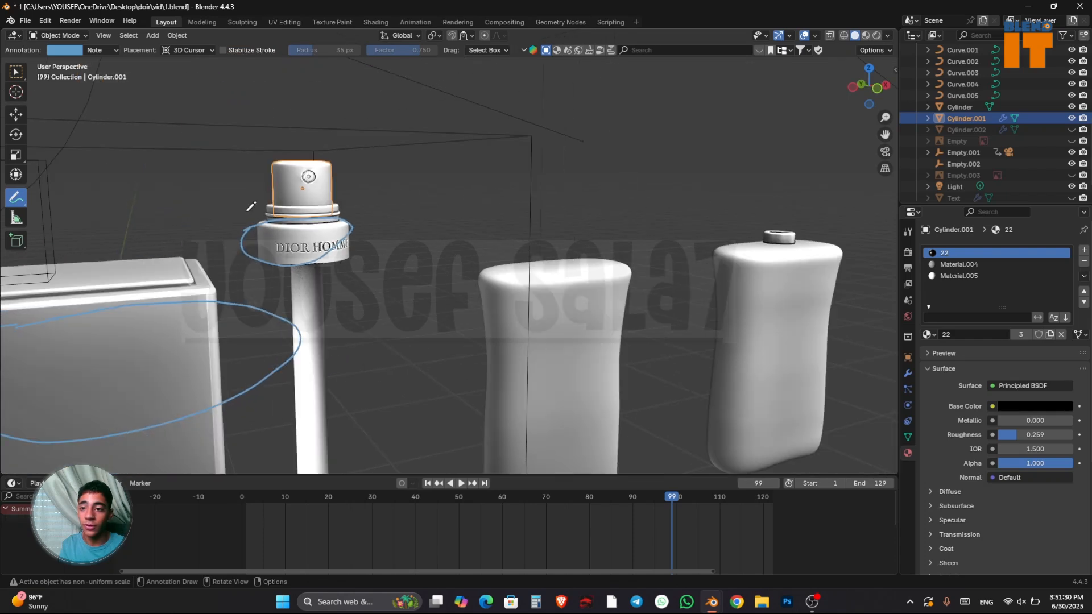
pyautogui.keyDown('shift'); pyautogui.moveTo(372, 223); pyautogui.dragTo(606, 237, button='middle'); pyautogui.keyUp('shift')
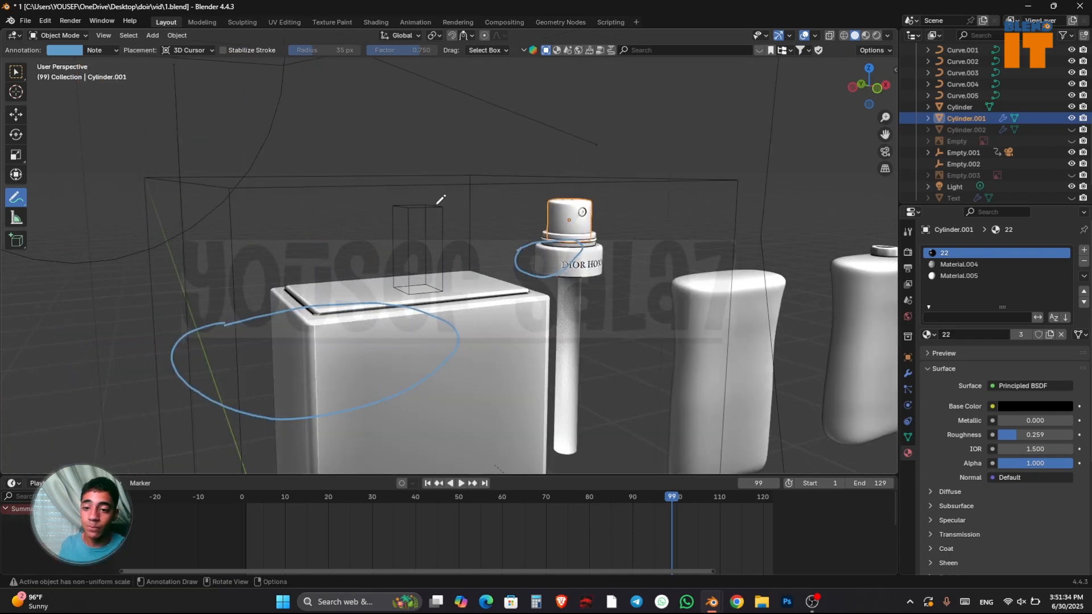
pyautogui.scroll(-8, 440, 199)
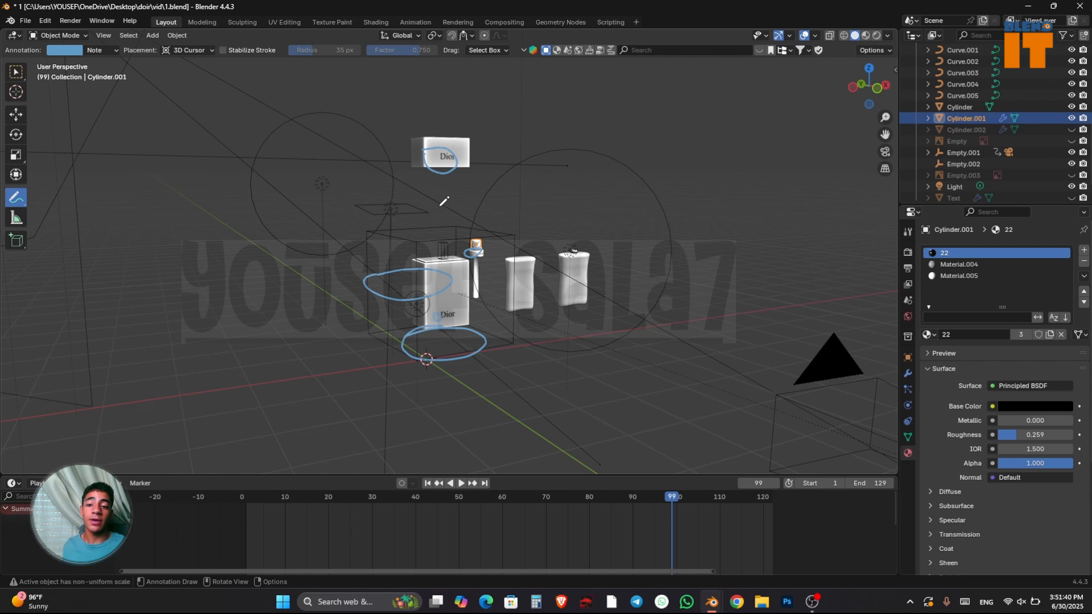
# Add another freehand annotation circle around the DIOR HOMME text on the sprayer collar
pyautogui.scroll(10, 470, 263)
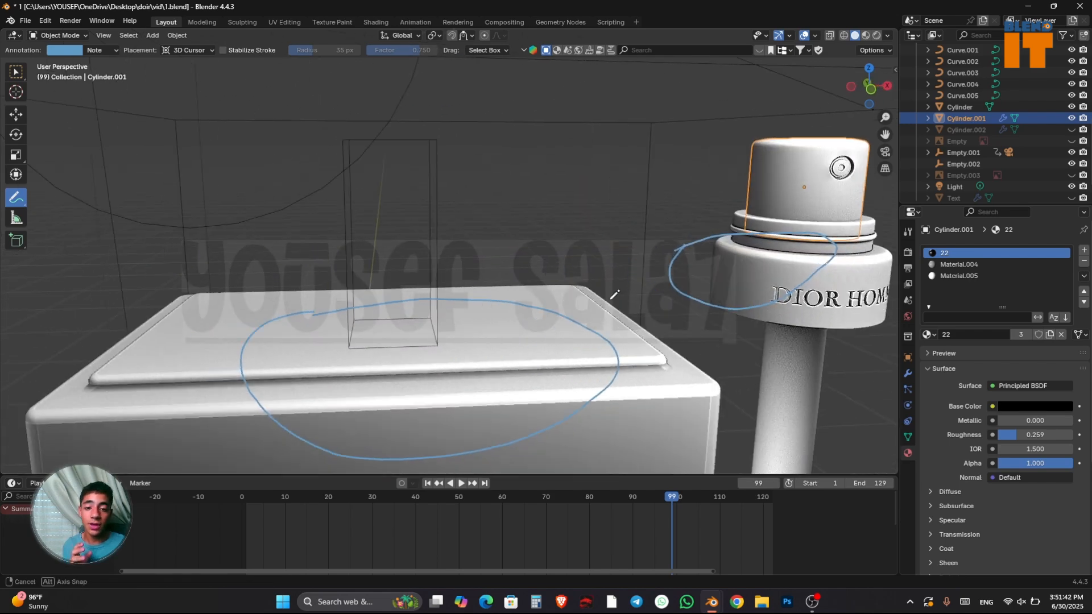
pyautogui.moveTo(635, 299); pyautogui.dragTo(528, 250, button='middle')
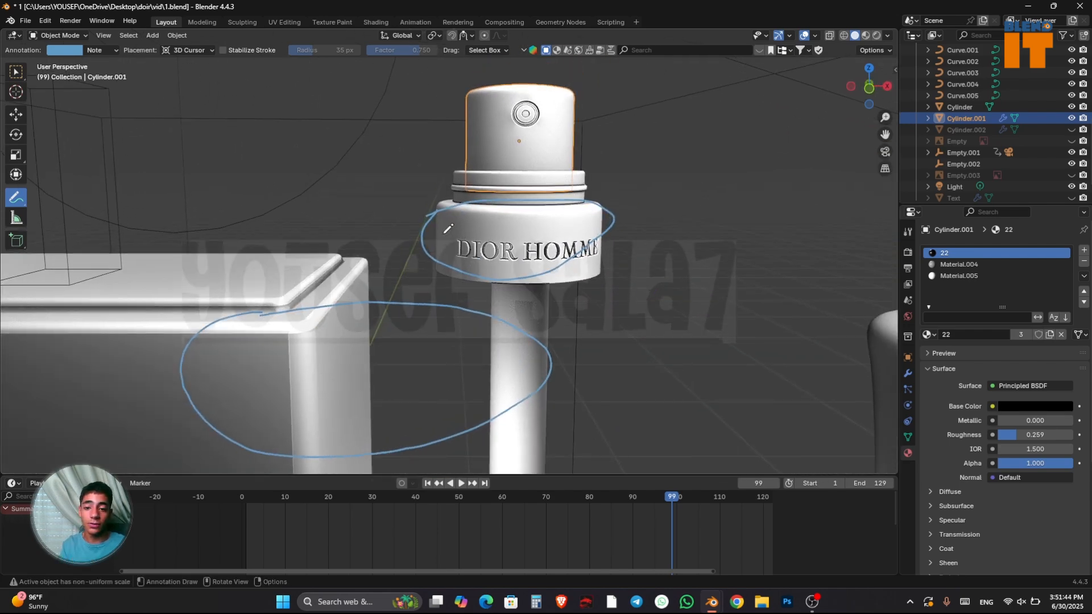
pyautogui.moveTo(448, 228)
pyautogui.mouseDown()
pyautogui.moveTo(627, 228)
pyautogui.moveTo(453, 238)
pyautogui.moveTo(475, 230)
pyautogui.mouseUp()
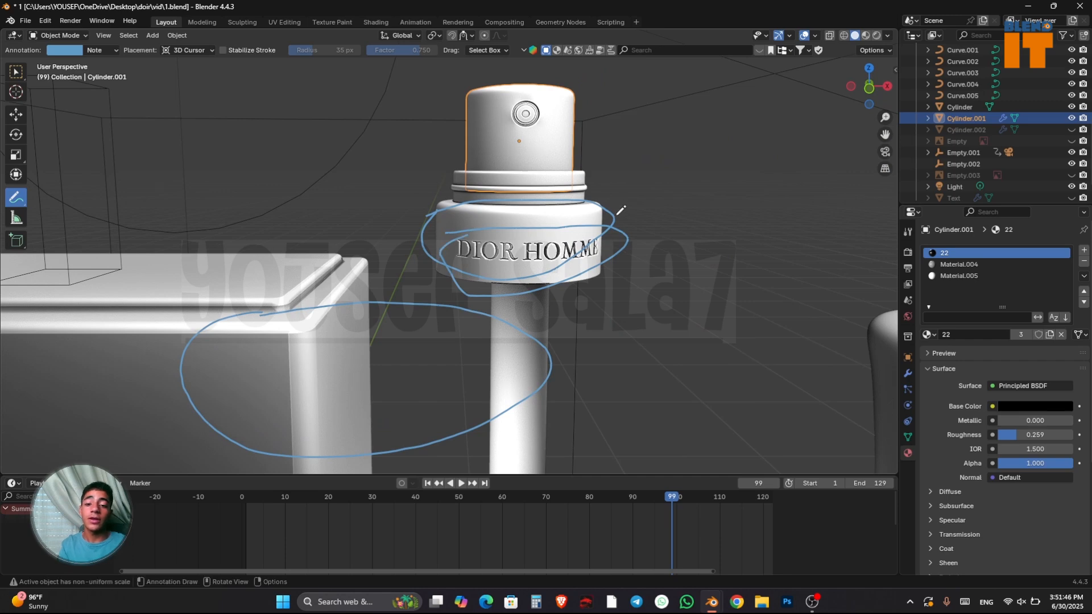
pyautogui.scroll(-8, 589, 198)
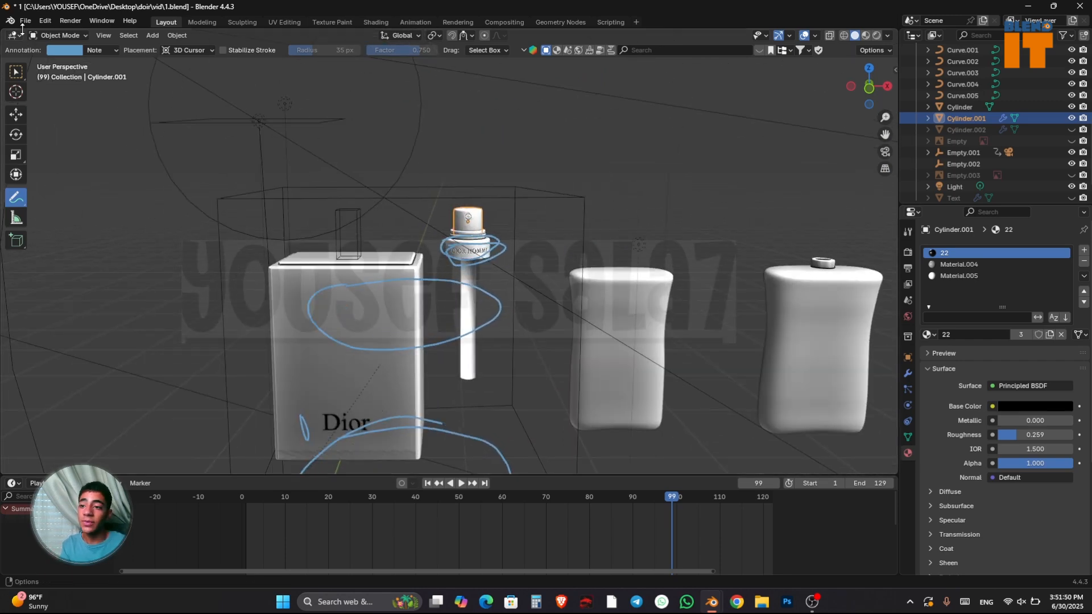
# Return to the untitled2 scene and deselect the bottle's cap
pyautogui.click(19, 20)
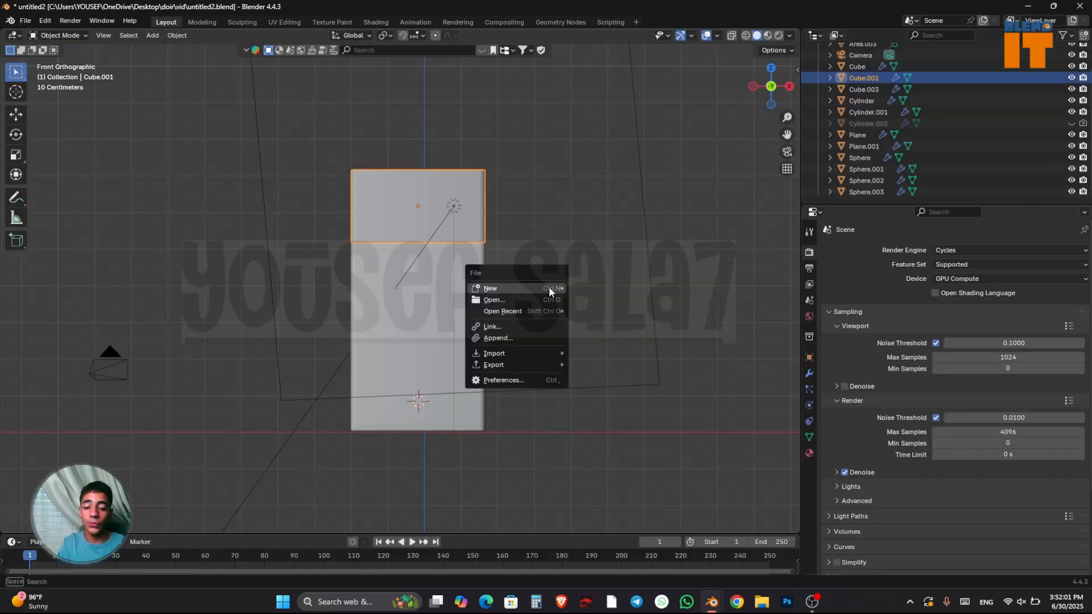
pyautogui.click(563, 244)
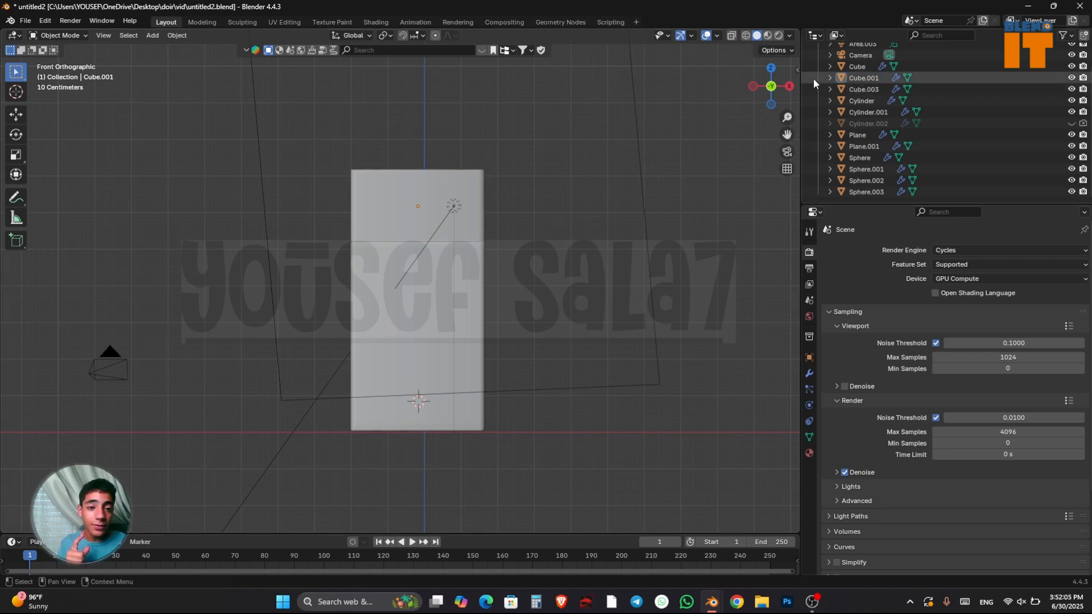
# Enable the Screencast Keys overlay, set its color to orange and increase its font size
pyautogui.click(798, 69)
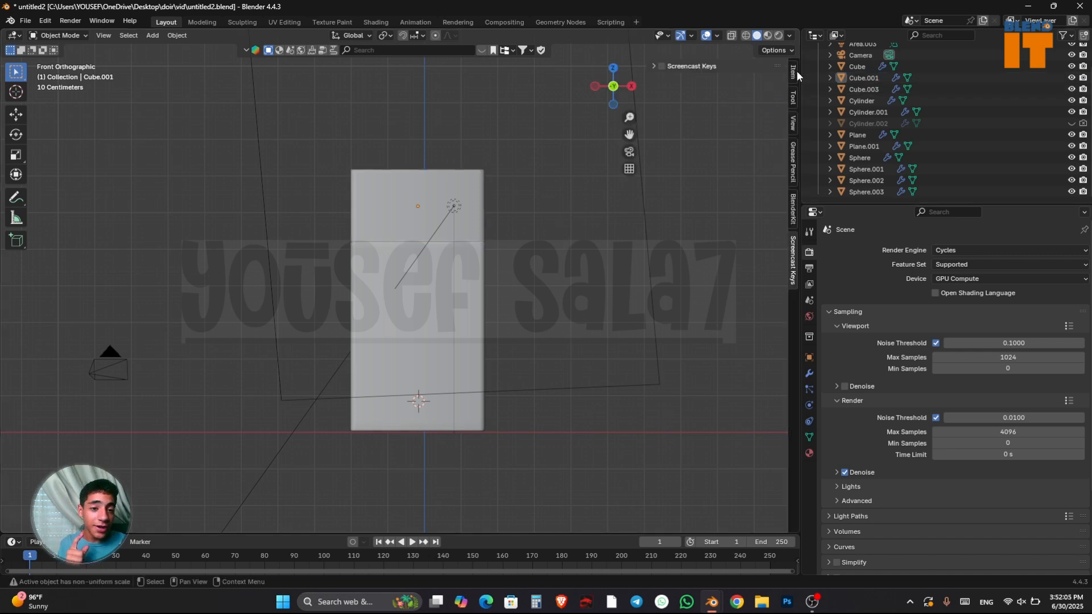
pyautogui.click(662, 67)
pyautogui.click(654, 67)
pyautogui.click(701, 92)
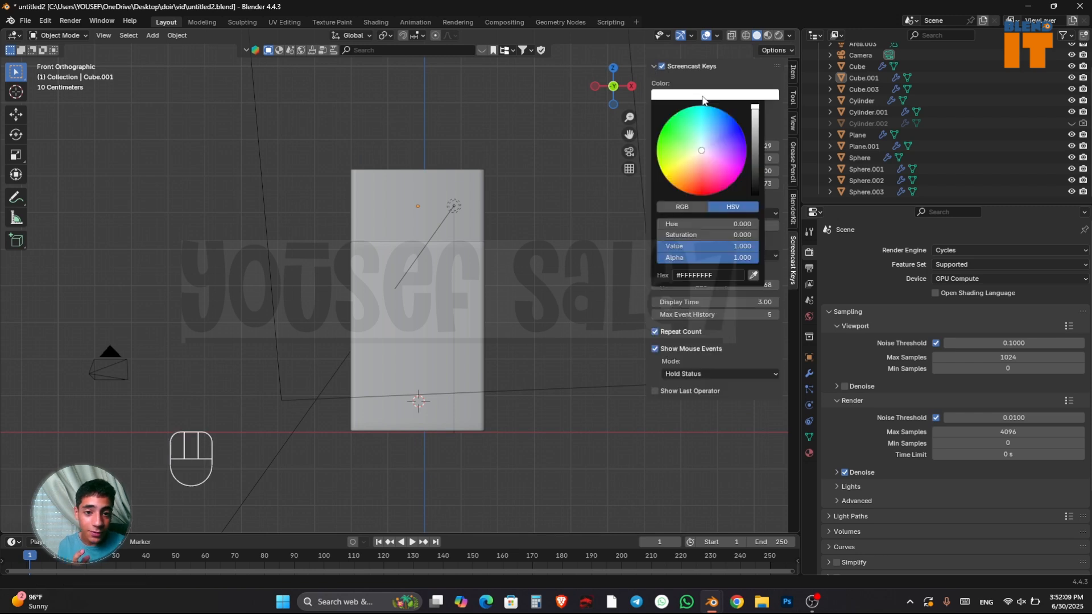
pyautogui.moveTo(707, 156); pyautogui.dragTo(679, 188)
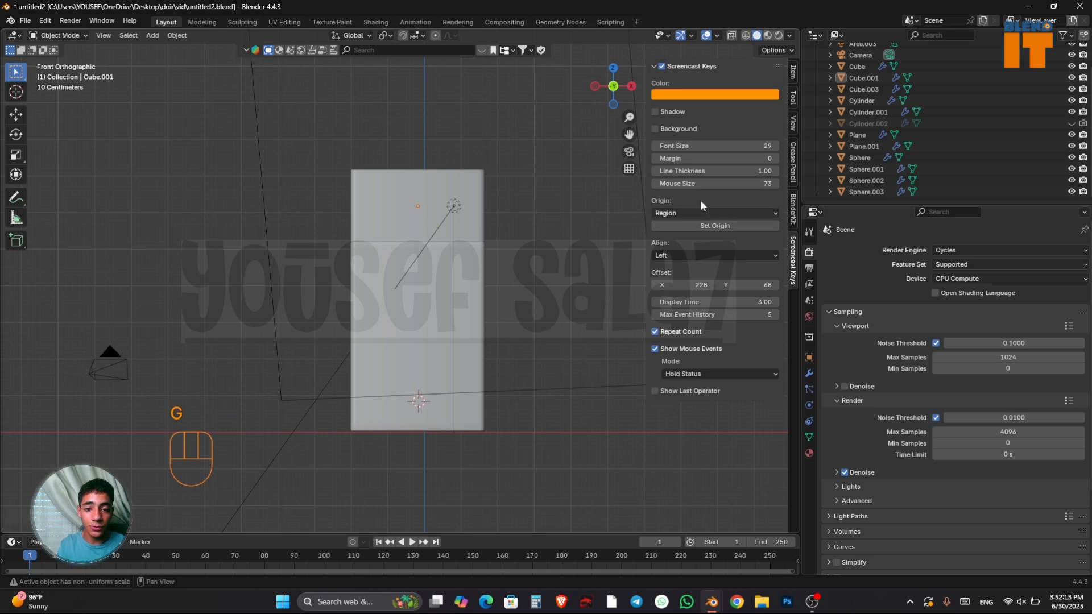
pyautogui.moveTo(711, 146); pyautogui.dragTo(734, 146)
pyautogui.press('n')
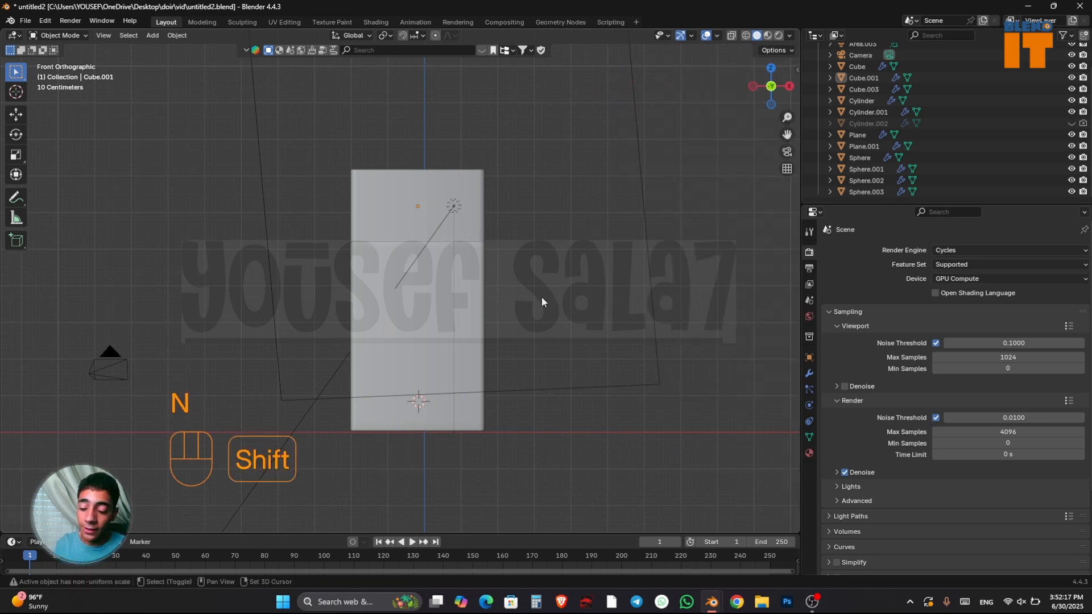
# Import the Dior lettering file 3.svg from the dior logo.svg folder as Scalable Vector Graphics
pyautogui.hotkey('shift', 'a')
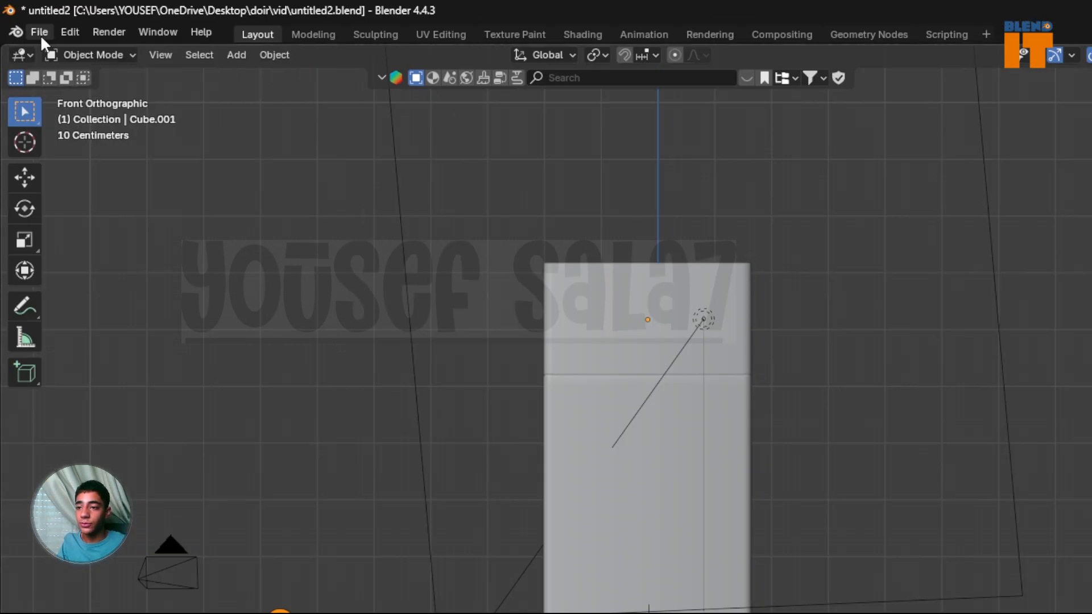
pyautogui.click(28, 23)
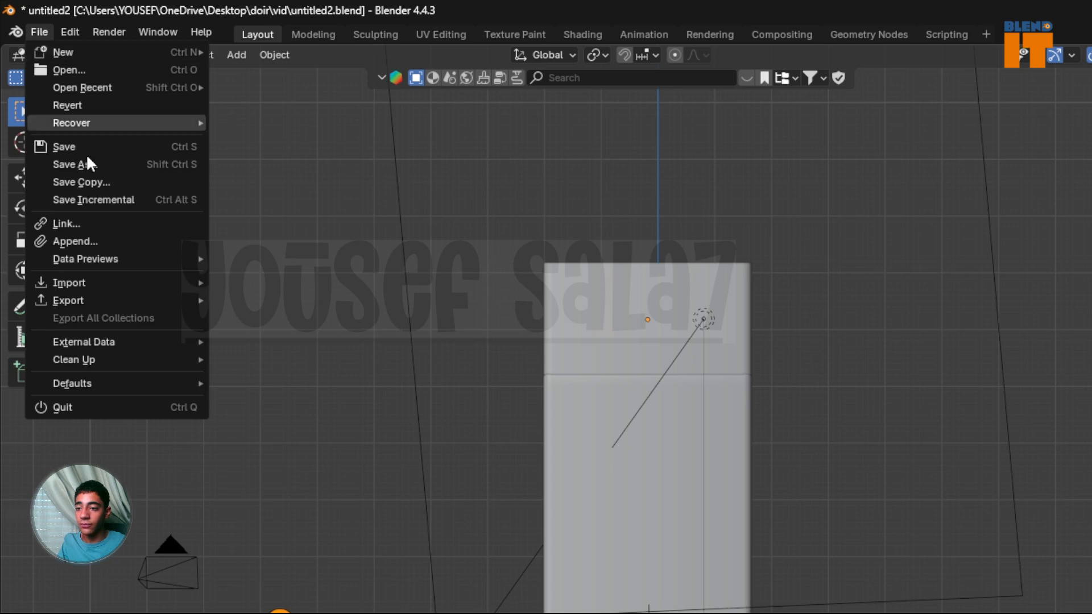
pyautogui.moveTo(89, 291)
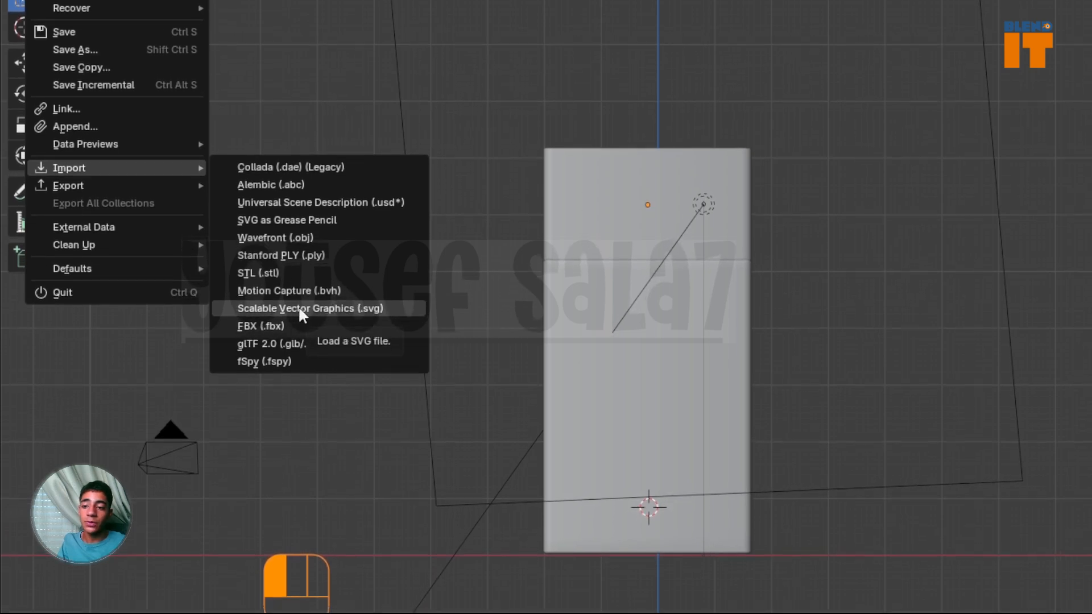
pyautogui.click(361, 313)
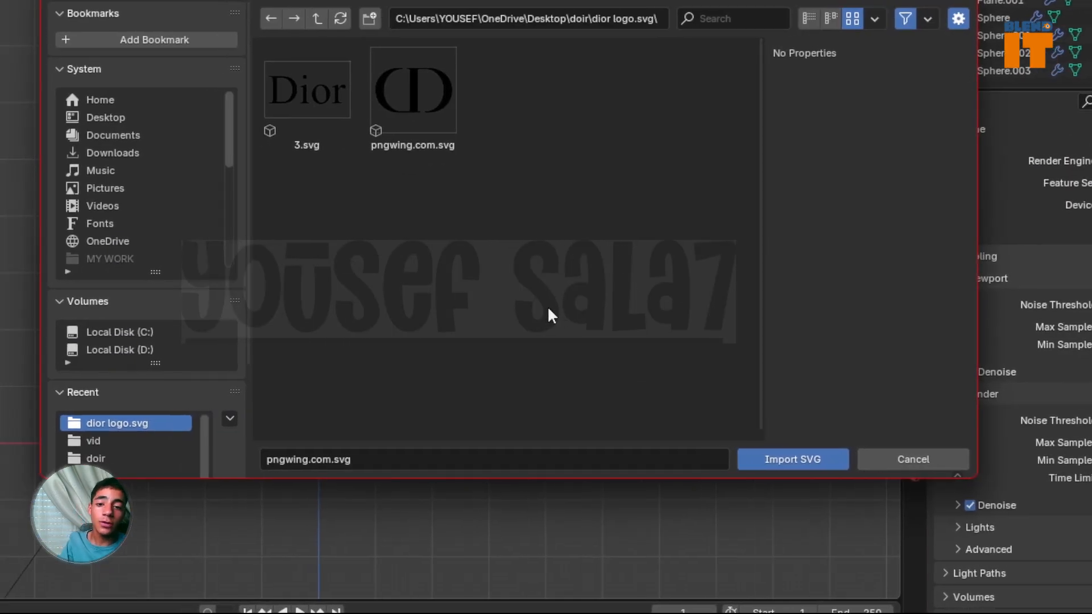
pyautogui.moveTo(537, 291); pyautogui.dragTo(434, 252)
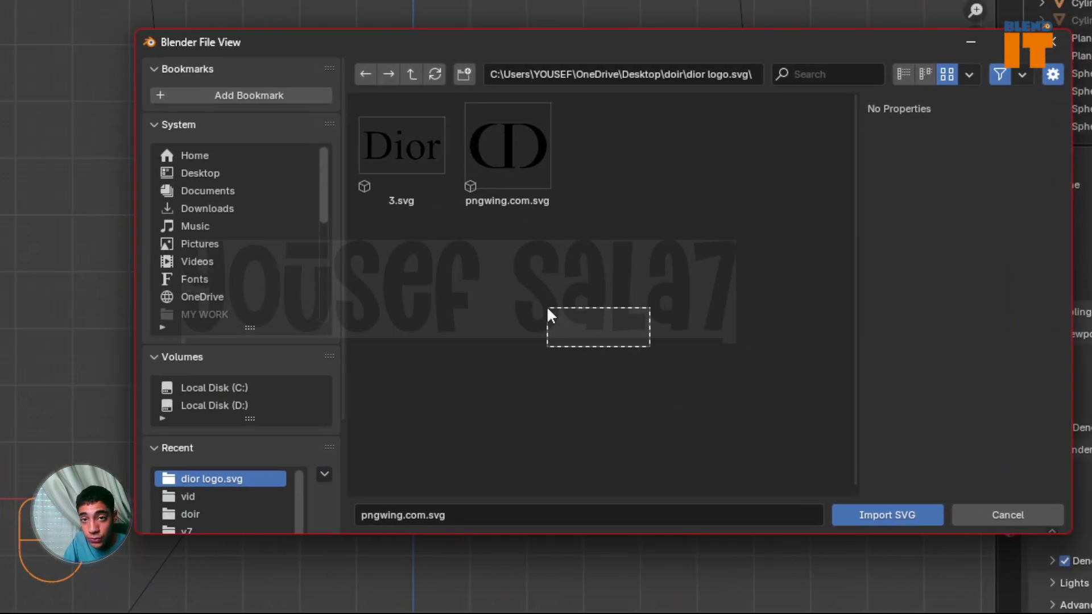
pyautogui.moveTo(547, 308); pyautogui.dragTo(525, 241)
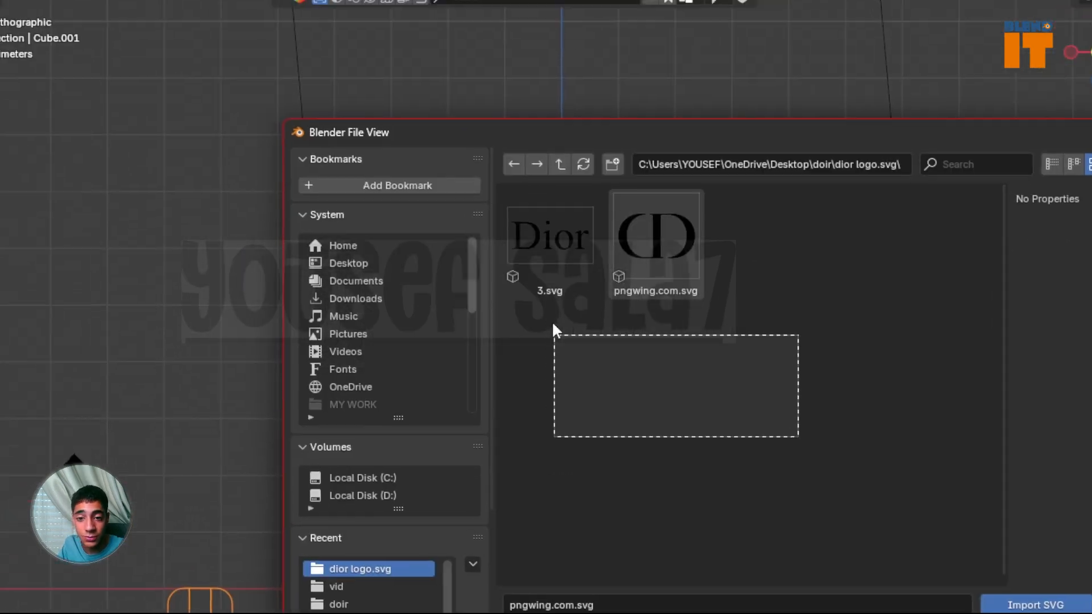
pyautogui.moveTo(757, 321); pyautogui.dragTo(521, 264)
pyautogui.moveTo(547, 308); pyautogui.dragTo(544, 305)
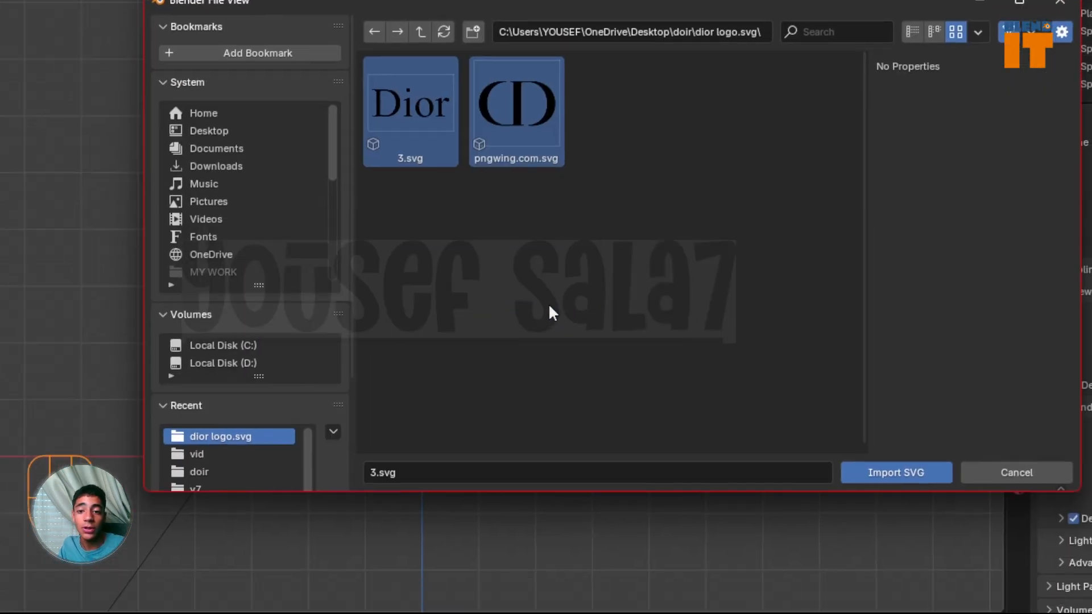
pyautogui.click(615, 537)
pyautogui.moveTo(866, 478); pyautogui.dragTo(816, 496)
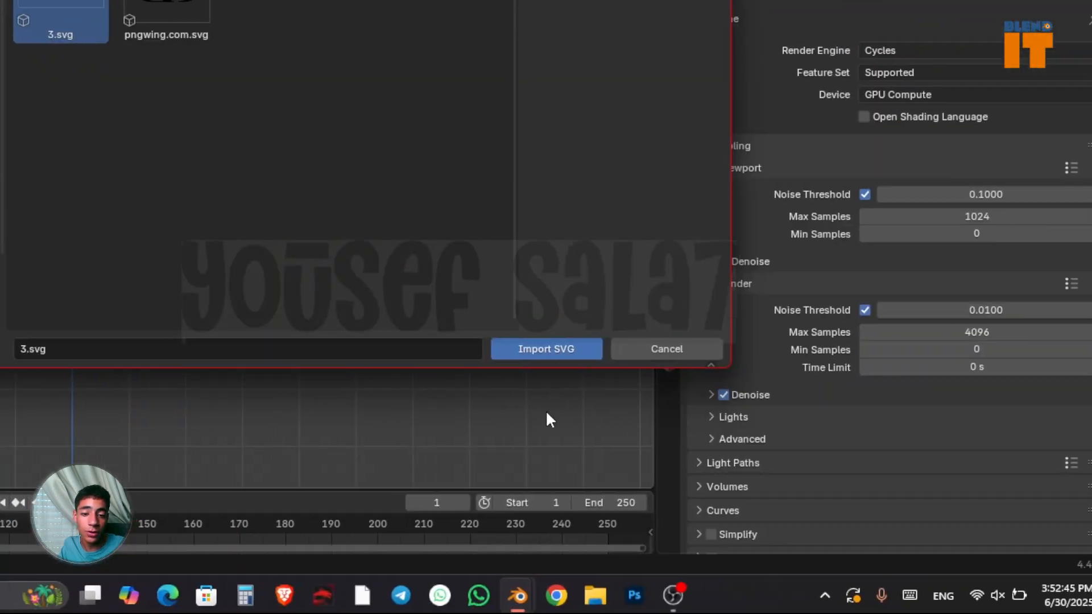
pyautogui.click(548, 350)
# Collapse the original Collection in the outliner so the imported 3.svg curves are listed directly below it
pyautogui.moveTo(547, 308); pyautogui.dragTo(477, 305, button='middle')
pyautogui.scroll(-3, 780, 293)
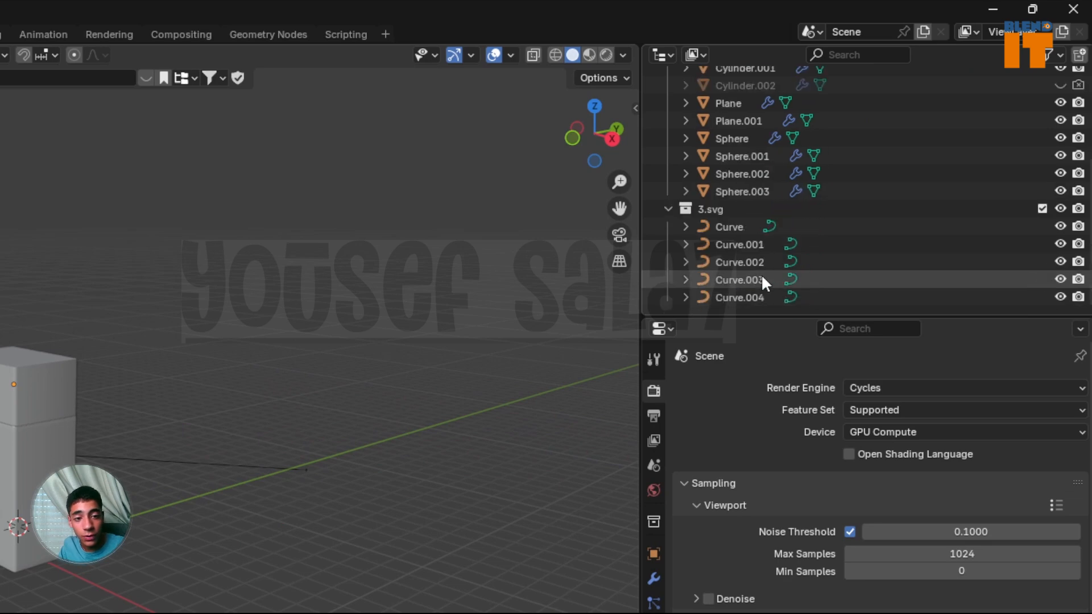
pyautogui.scroll(5, 761, 274)
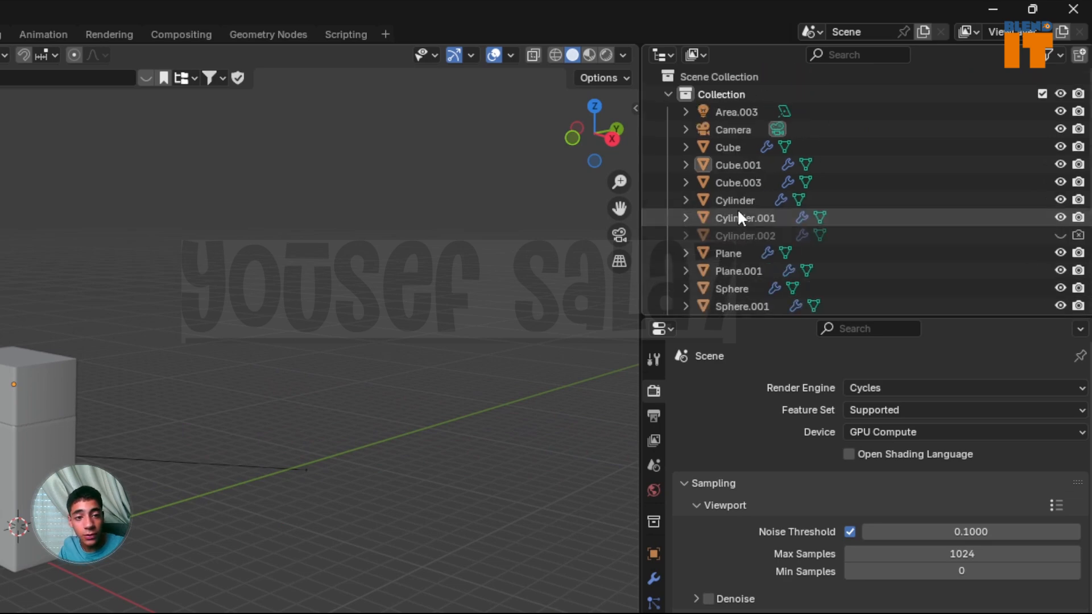
pyautogui.click(669, 95)
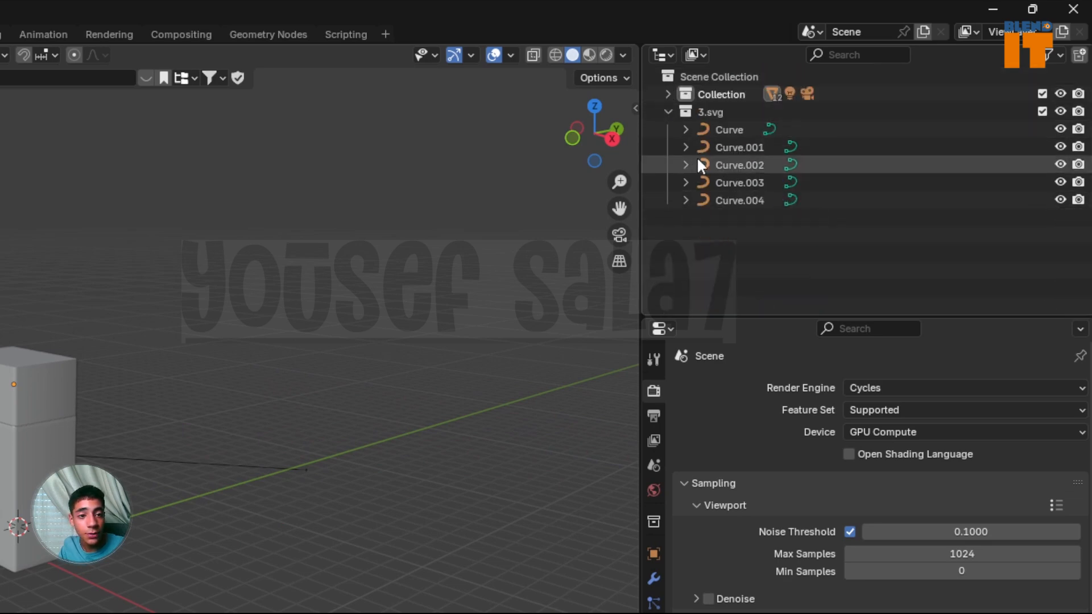
# Rename the original Collection as dior
pyautogui.doubleClick(716, 95)
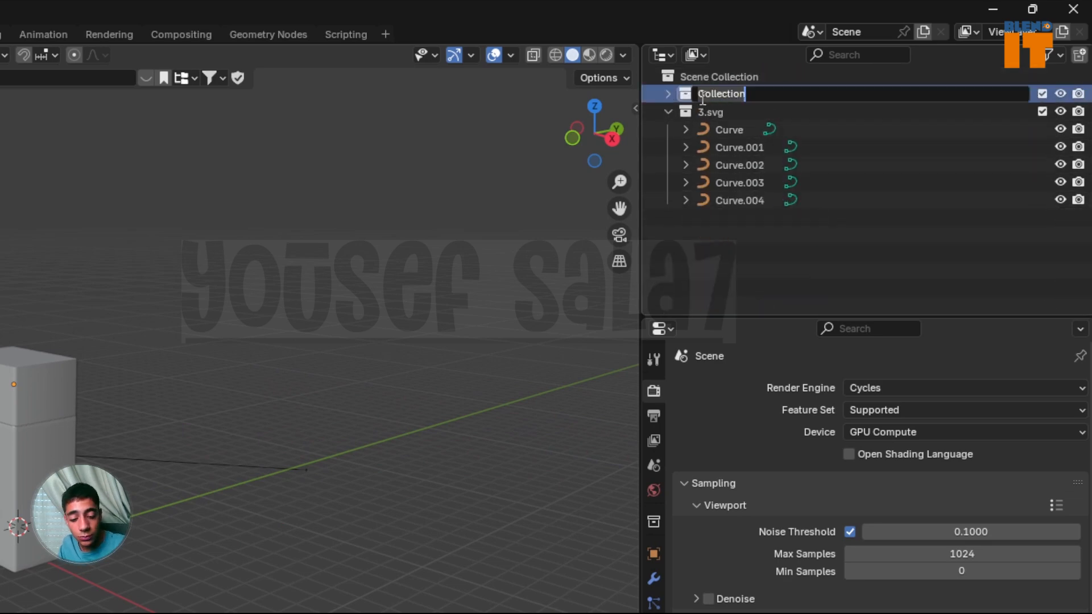
pyautogui.write('c')
pyautogui.press('capslock')
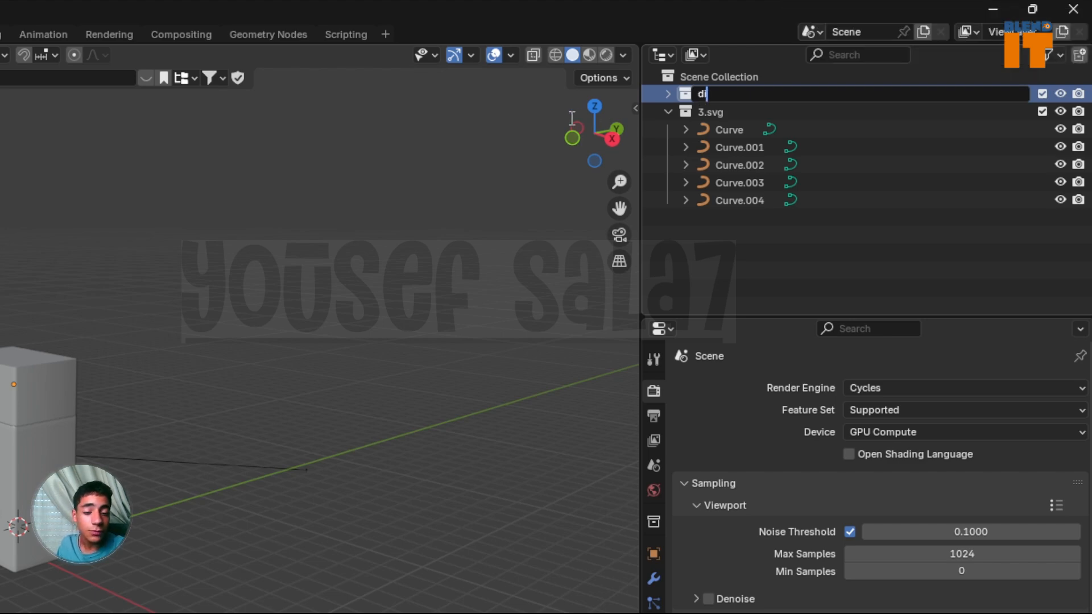
pyautogui.write('ior')
pyautogui.press('Return')
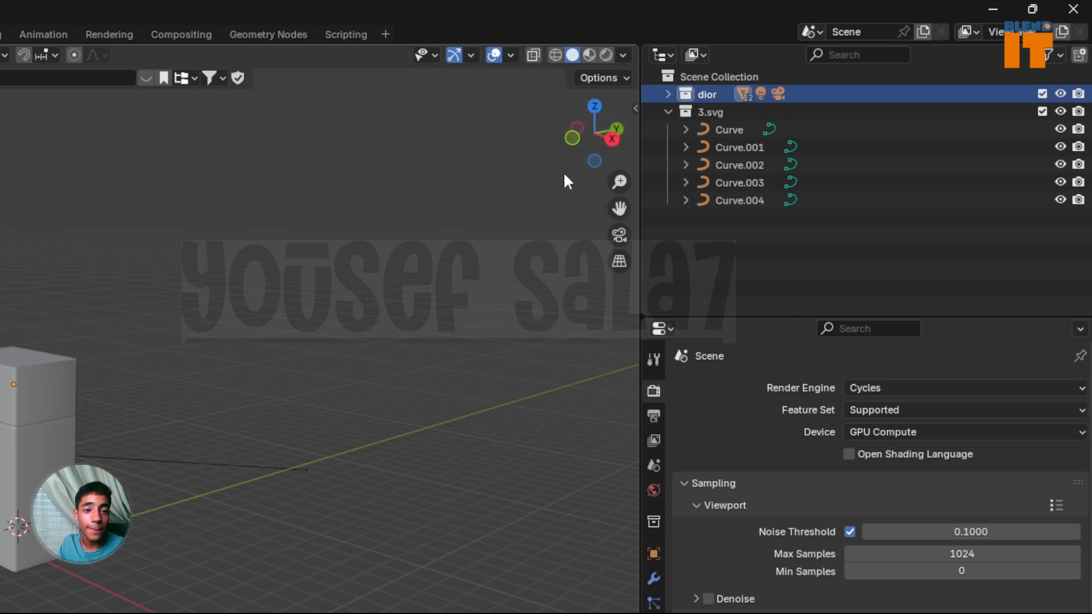
pyautogui.click(667, 94)
pyautogui.click(667, 94)
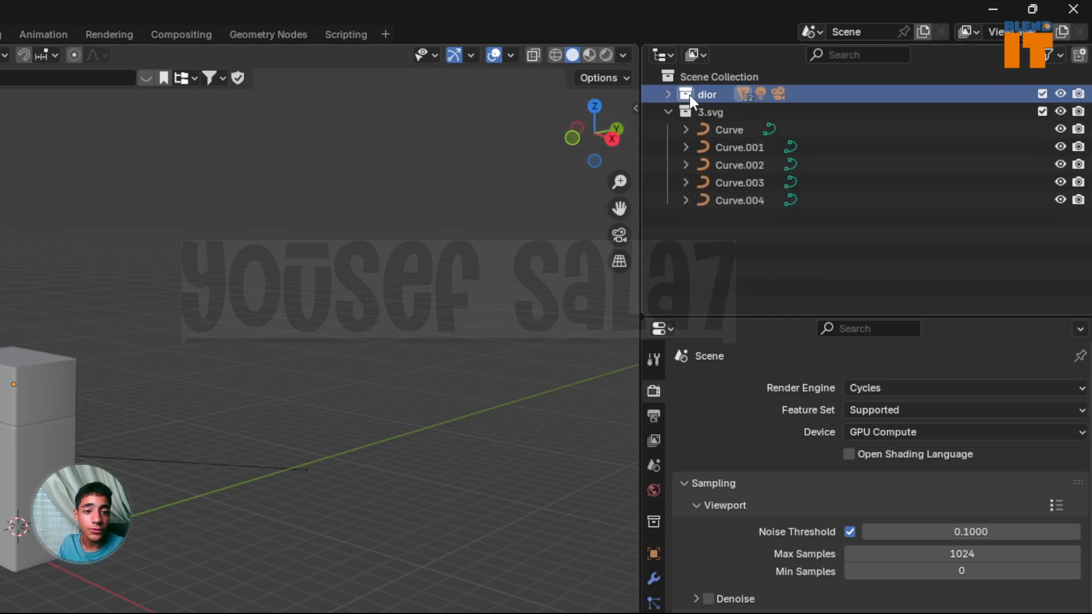
# Rename the collection holding the bottle parts, camera and light as all
pyautogui.click(710, 112)
pyautogui.doubleClick(706, 96)
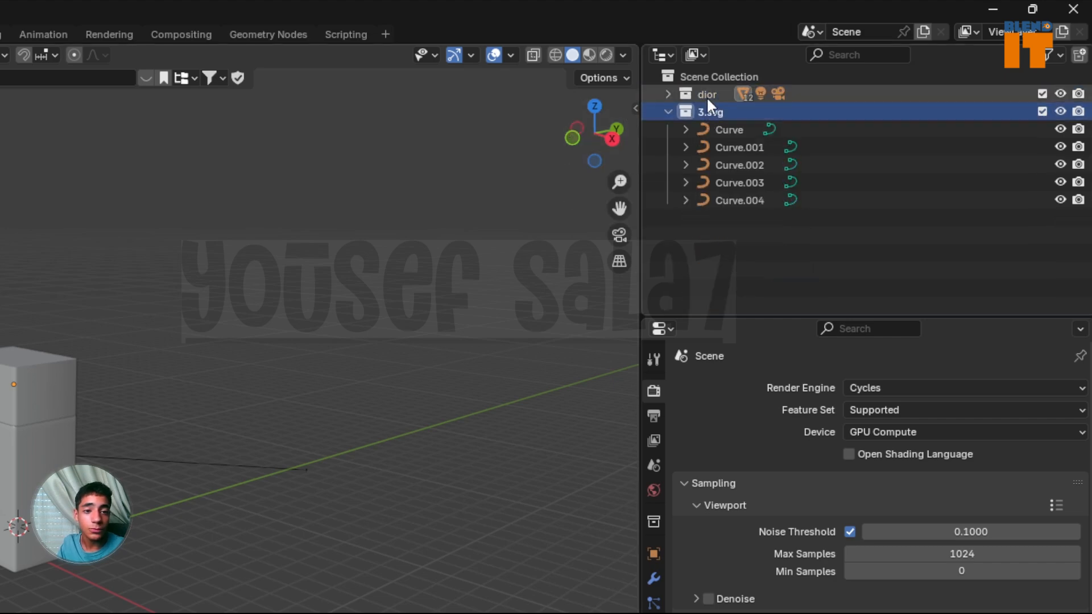
pyautogui.press('BackSpace')
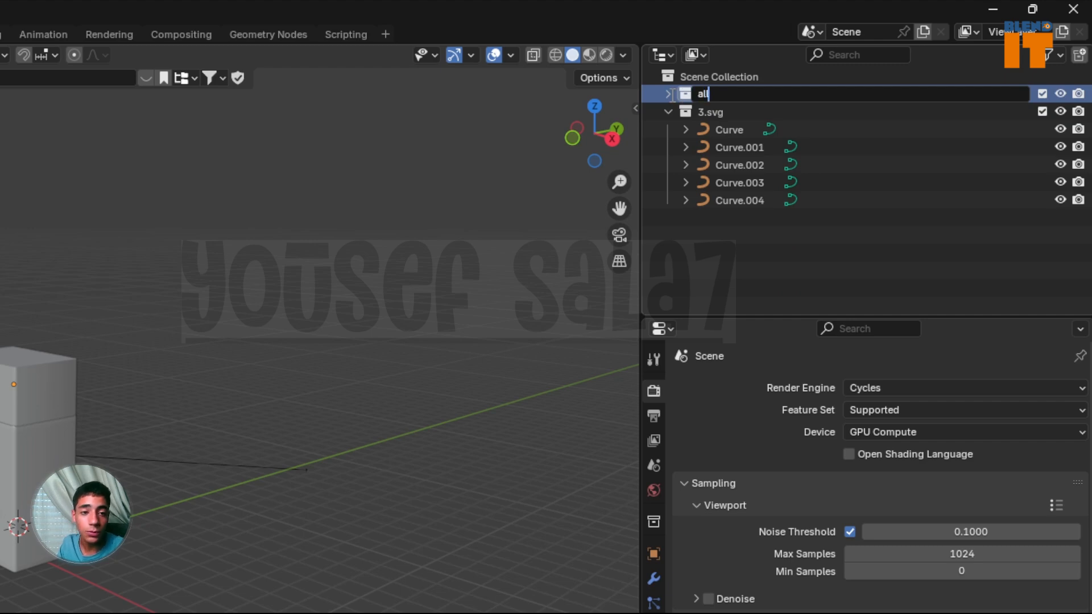
pyautogui.write('all')
pyautogui.press('Return')
# Rename the imported 3.svg collection as dior.svg
pyautogui.doubleClick(712, 112)
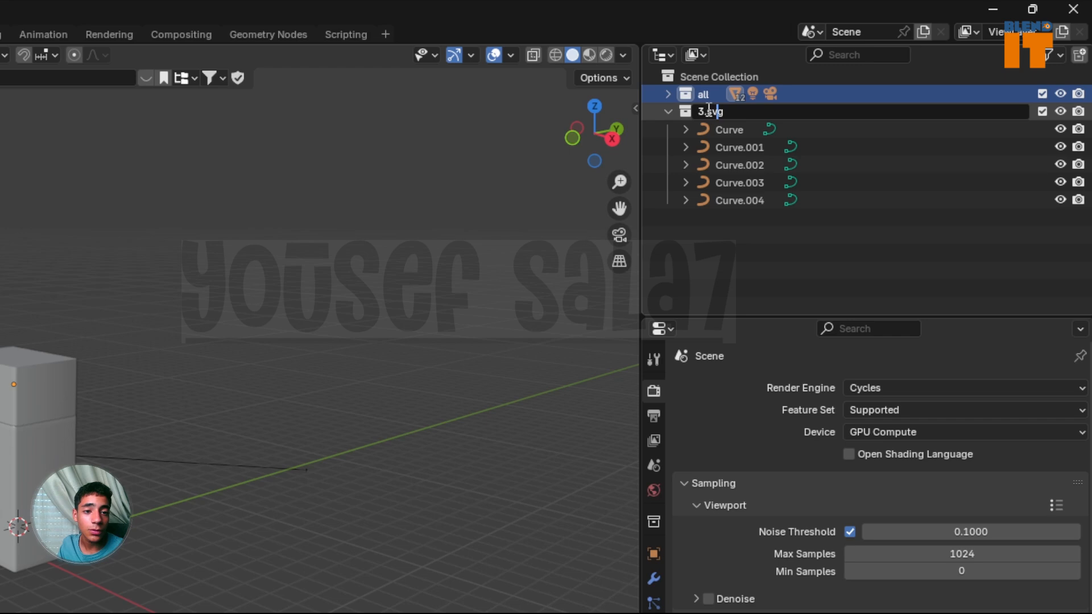
pyautogui.press('BackSpace')
pyautogui.press('BackSpace')
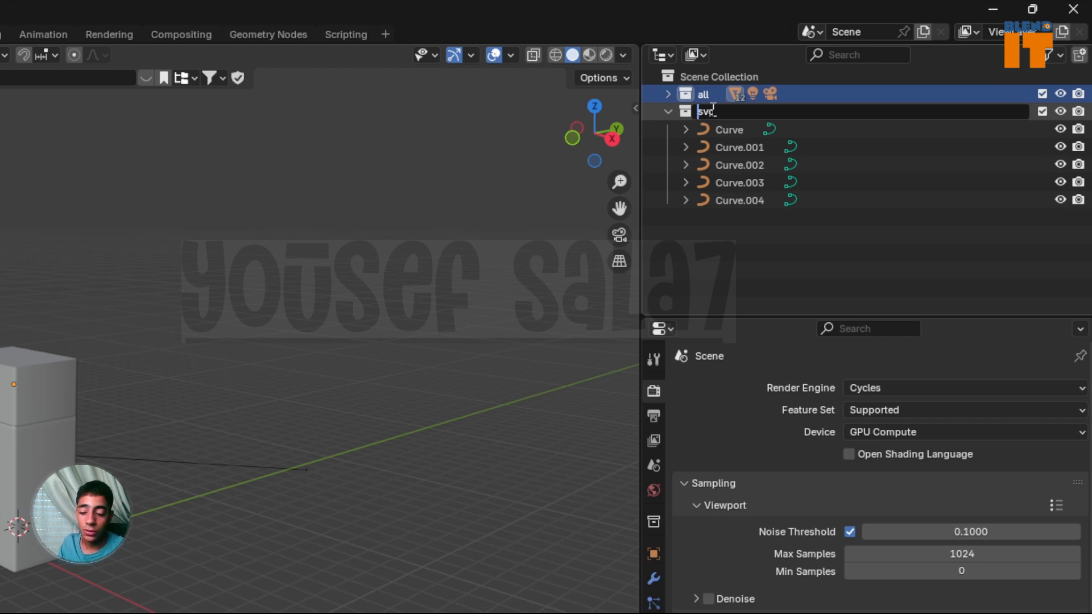
pyautogui.write('dio')
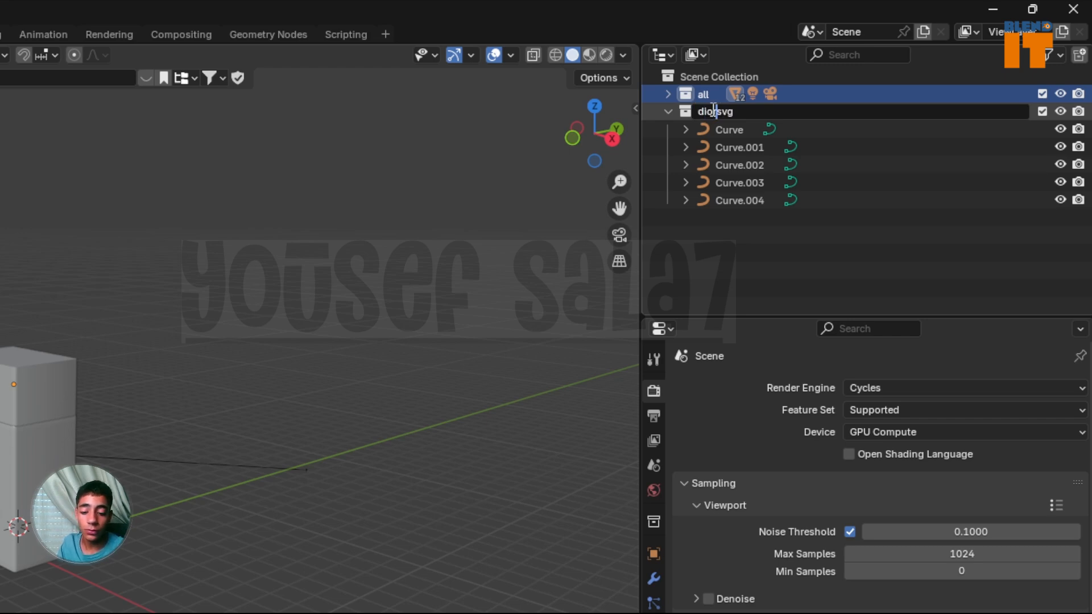
pyautogui.write('r.')
pyautogui.press('Return')
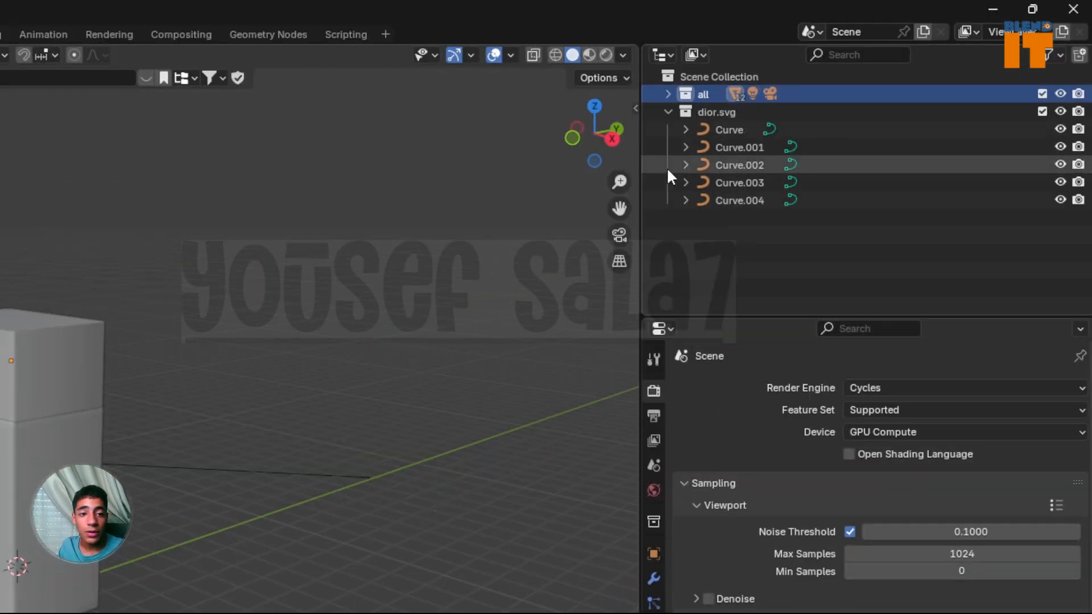
# Collapse the dior.svg collection and select all the curve objects it contains
pyautogui.click(668, 112)
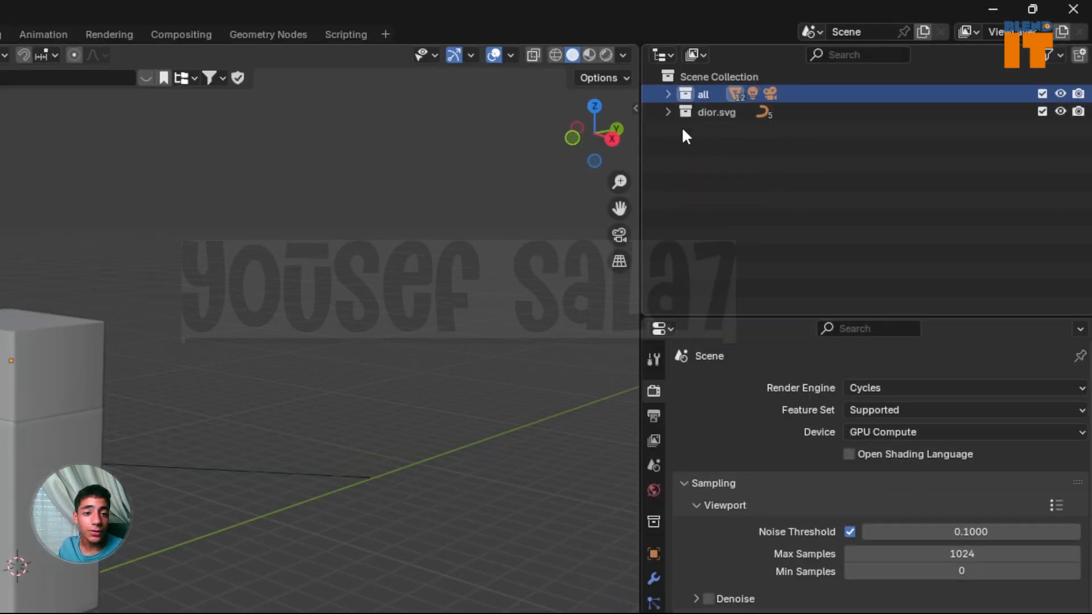
pyautogui.click(669, 112)
pyautogui.click(726, 131)
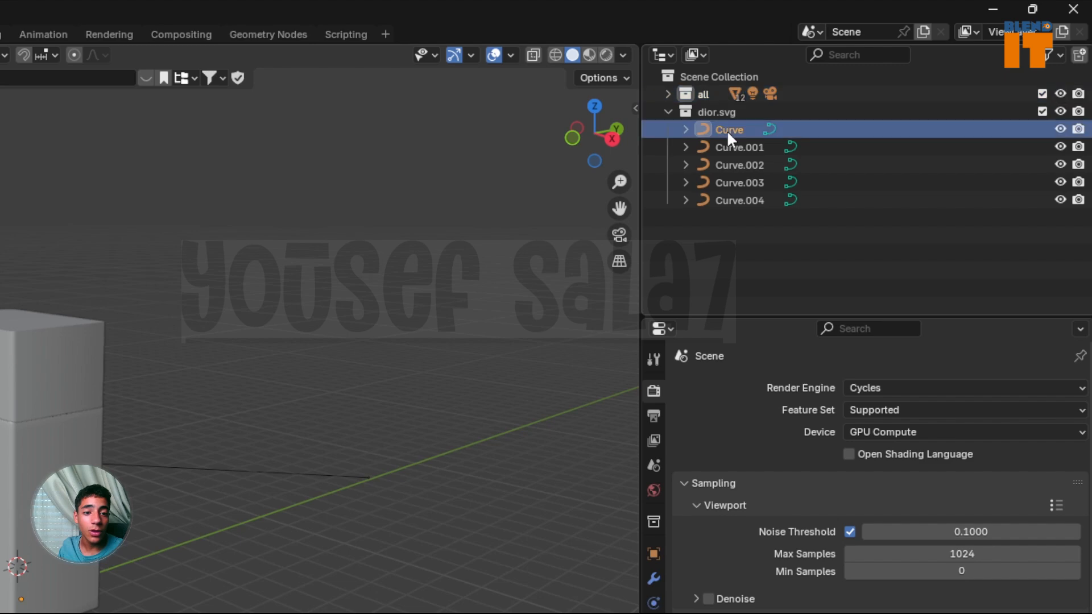
pyautogui.keyDown('shift'); pyautogui.click(735, 198); pyautogui.keyUp('shift')
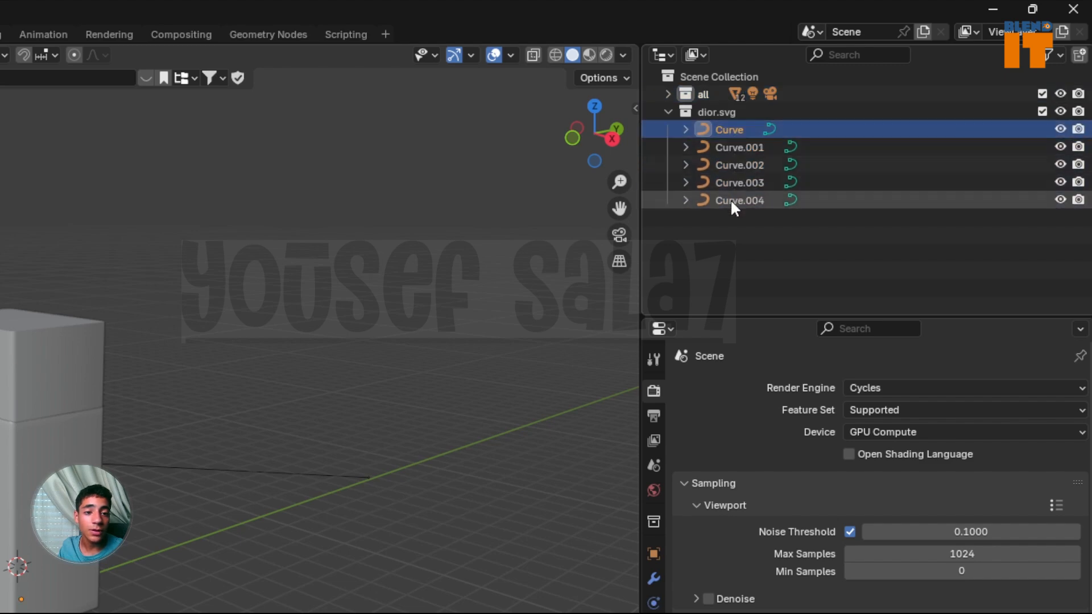
pyautogui.click(666, 111)
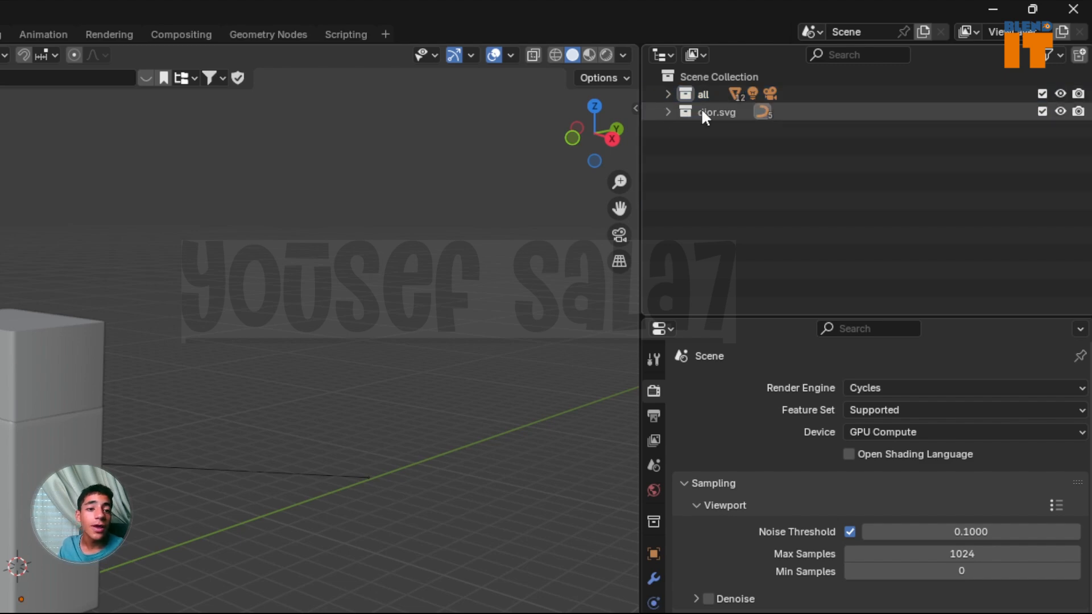
pyautogui.click(706, 114)
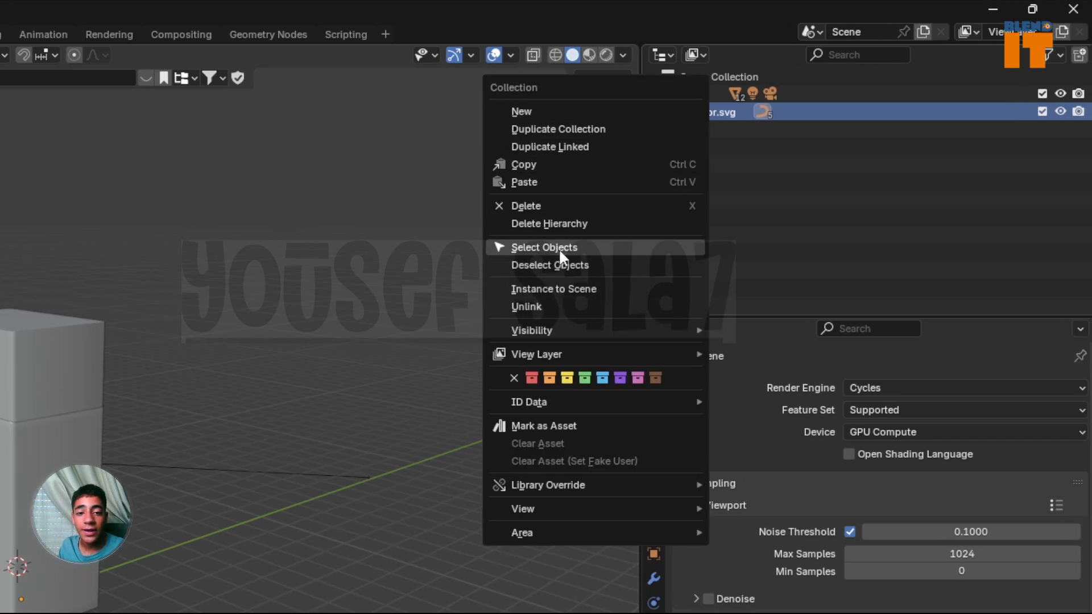
pyautogui.click(564, 250)
# Scale up the selected Dior lettering at the base of the box until it is wider than the box
pyautogui.scroll(-3, 547, 307)
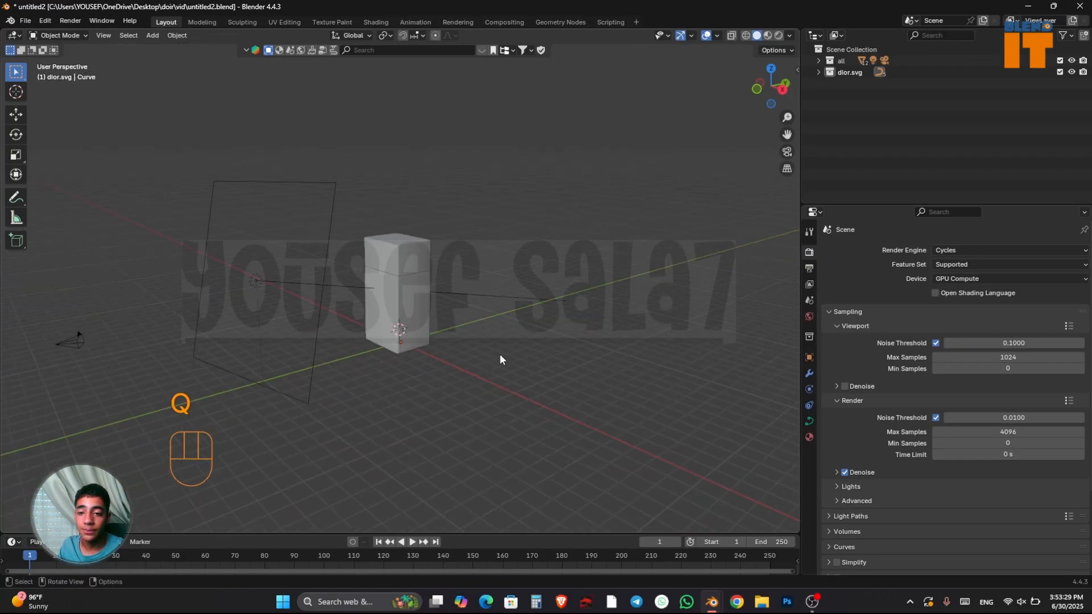
pyautogui.moveTo(499, 355); pyautogui.dragTo(454, 284, button='middle')
pyautogui.scroll(8, 454, 284)
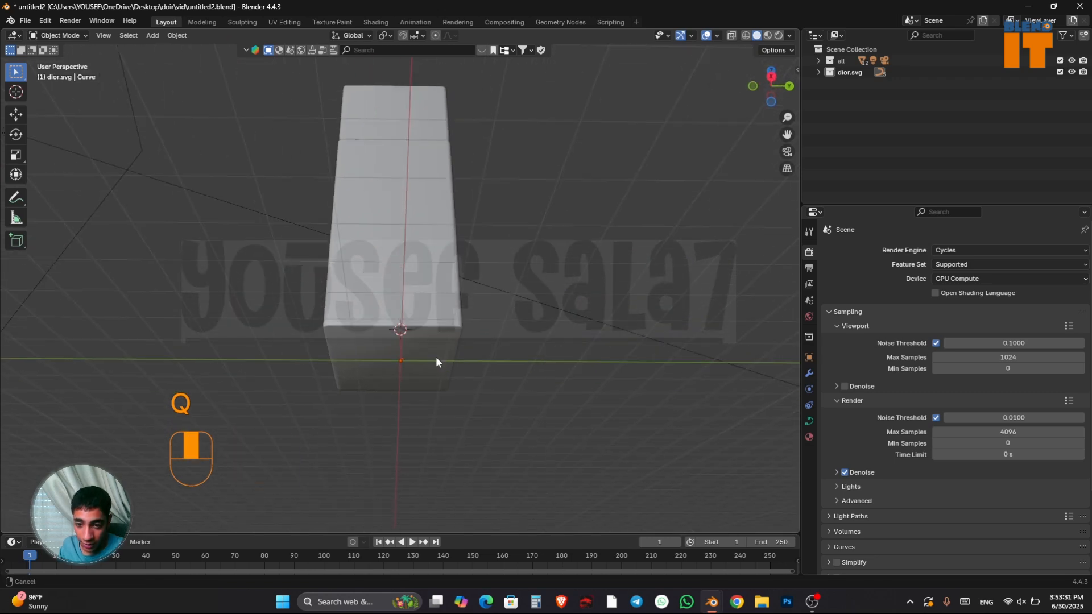
pyautogui.scroll(-7, 438, 404)
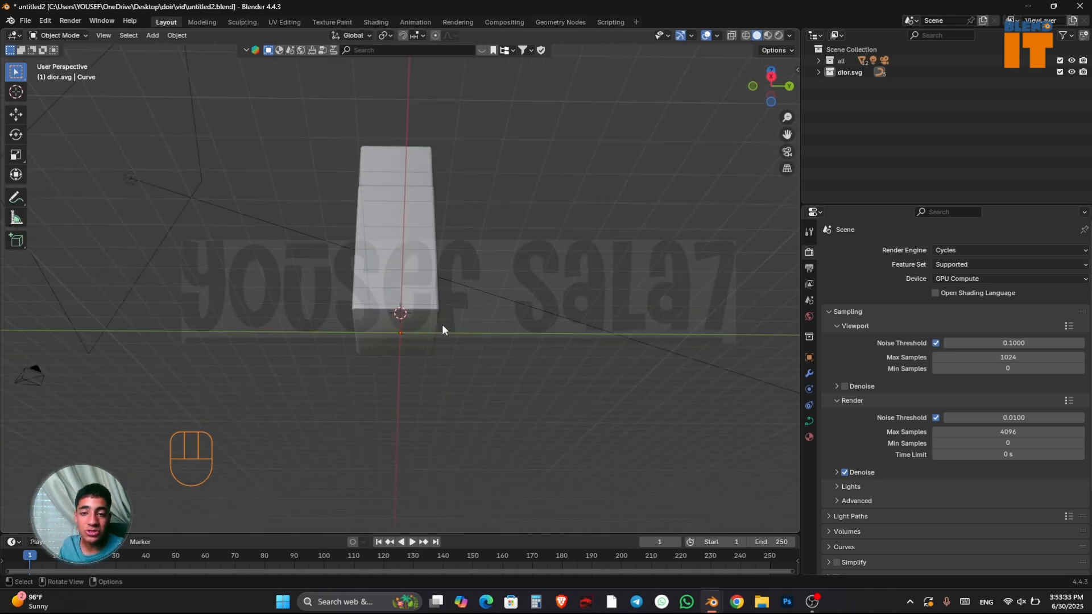
pyautogui.moveTo(442, 324); pyautogui.dragTo(434, 362, button='middle')
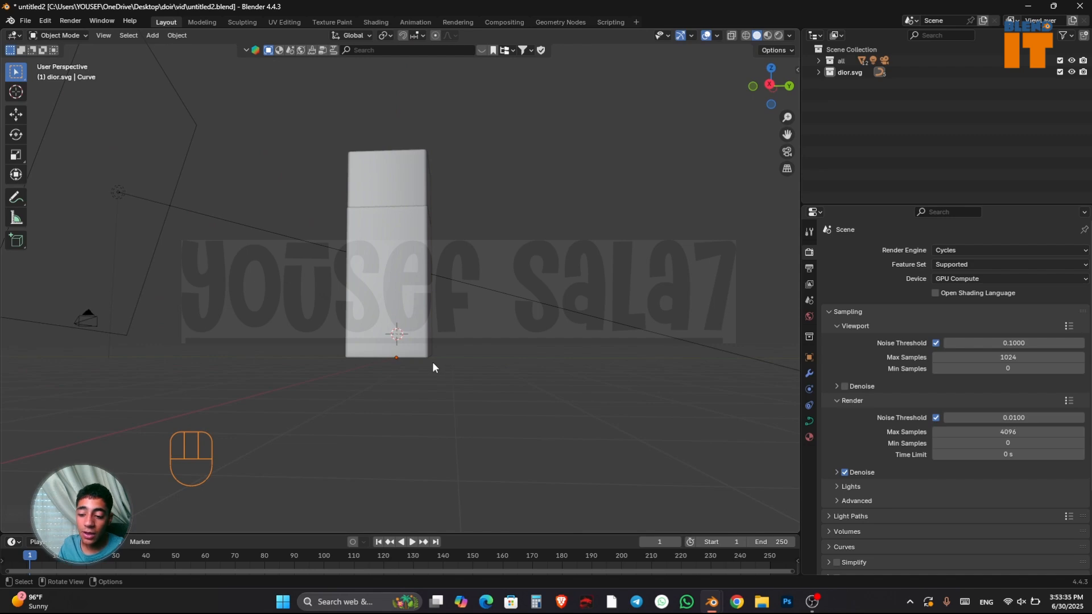
pyautogui.press('`')
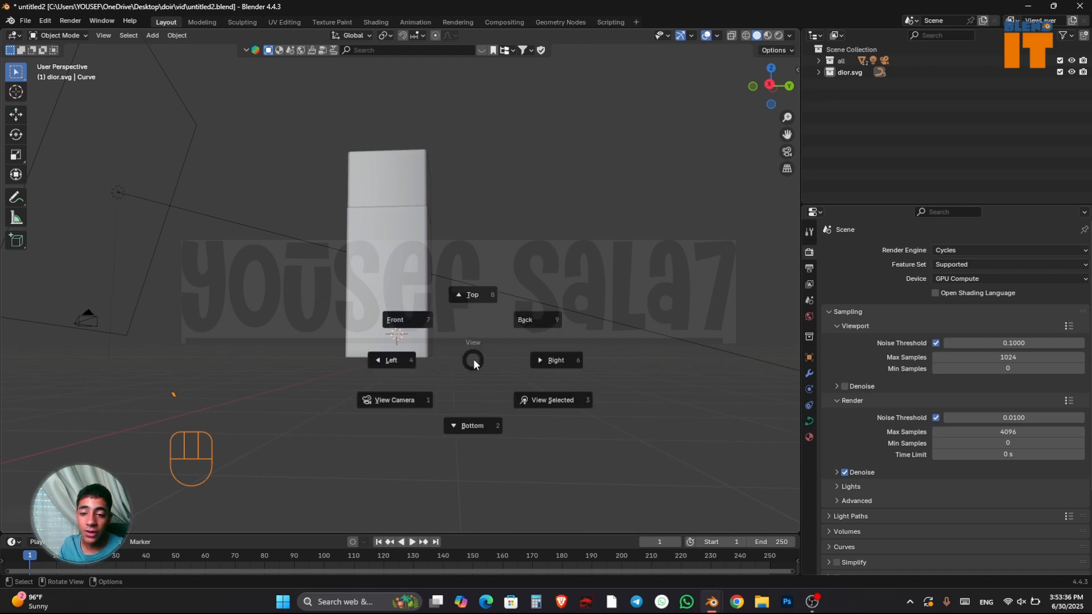
pyautogui.click(546, 398)
pyautogui.moveTo(441, 329); pyautogui.dragTo(465, 292, button='middle')
pyautogui.press('s')
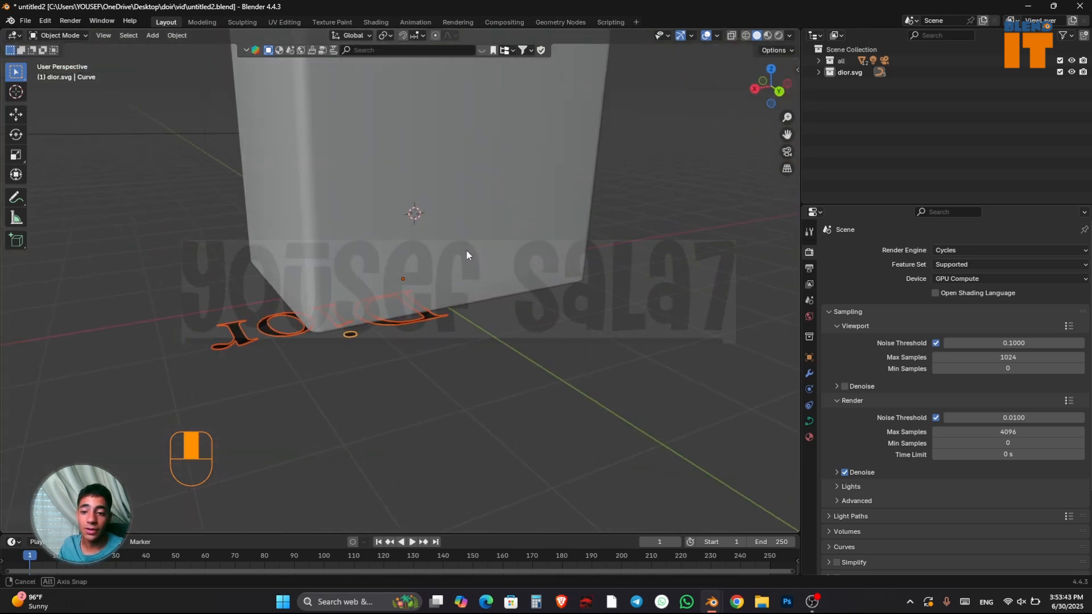
pyautogui.click(530, 257)
# Rotate the Dior lettering 90° around the X axis so it stands upright
pyautogui.scroll(-5, 378, 304)
pyautogui.moveTo(378, 305); pyautogui.dragTo(558, 318, button='middle')
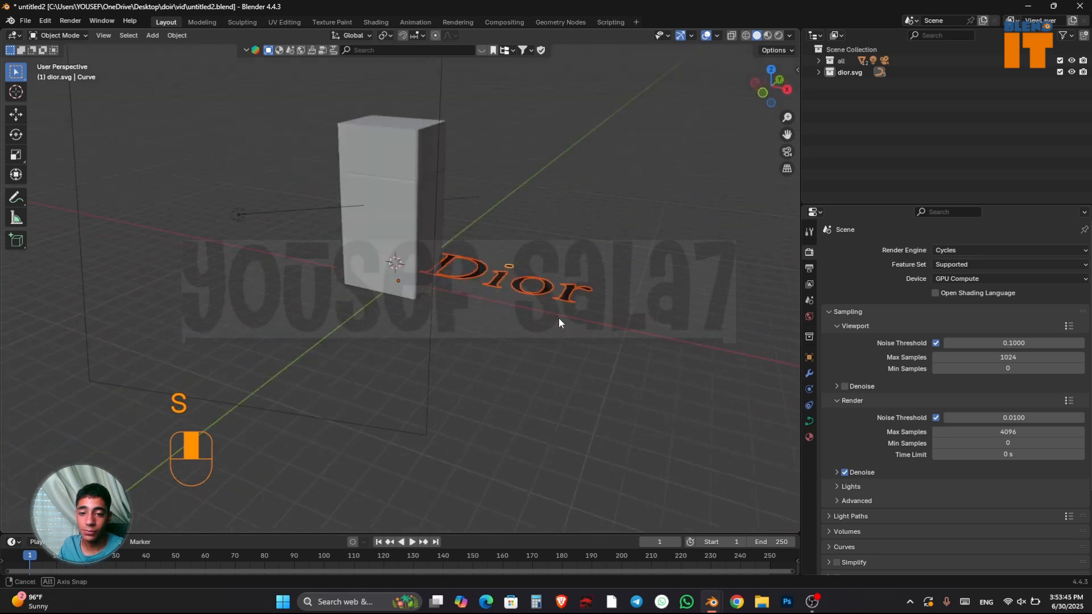
pyautogui.press('r')
pyautogui.press('x')
pyautogui.press('KP_9')
pyautogui.press('KP_0')
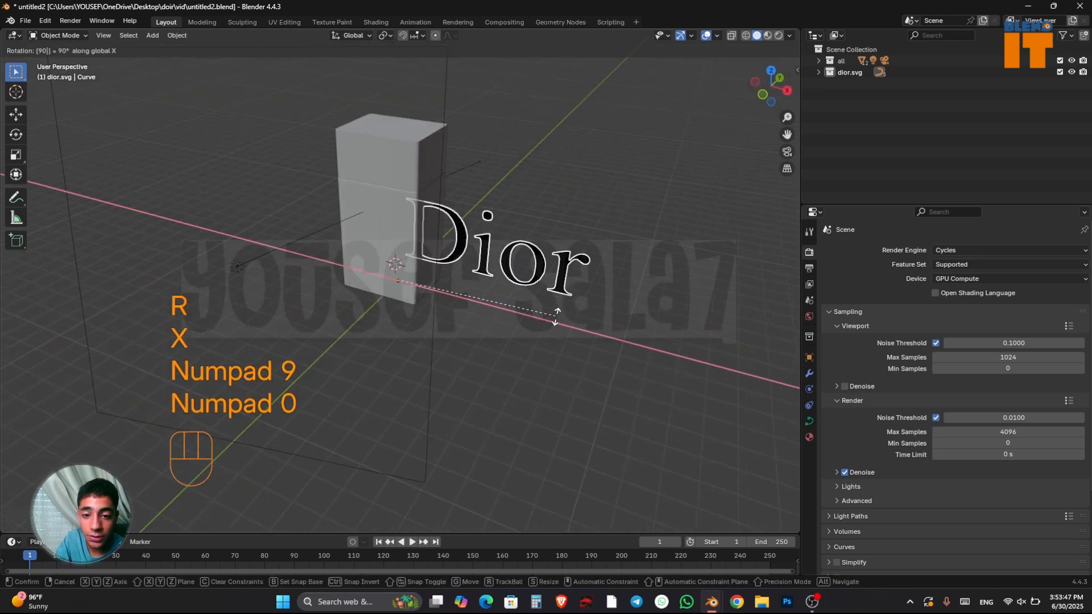
pyautogui.click(556, 314)
# Move the Dior lettering along negative Y until it stands in front of the box
pyautogui.press('g')
pyautogui.press('y')
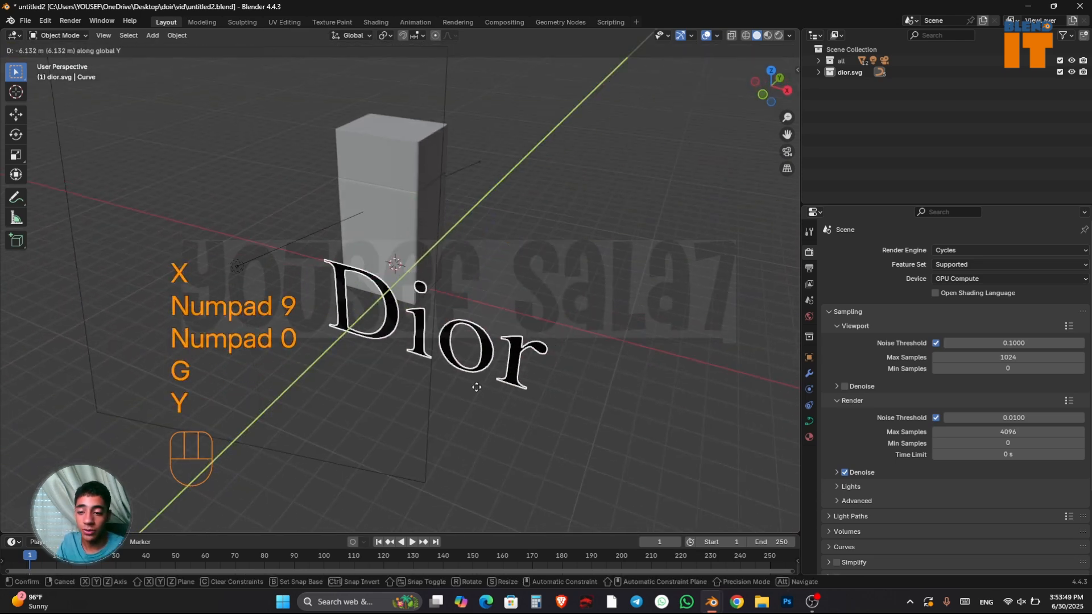
pyautogui.click(461, 390)
# In the front view, move the Dior lettering about 4.6 m along negative X so it overlaps the box
pyautogui.press('`')
pyautogui.click(445, 281)
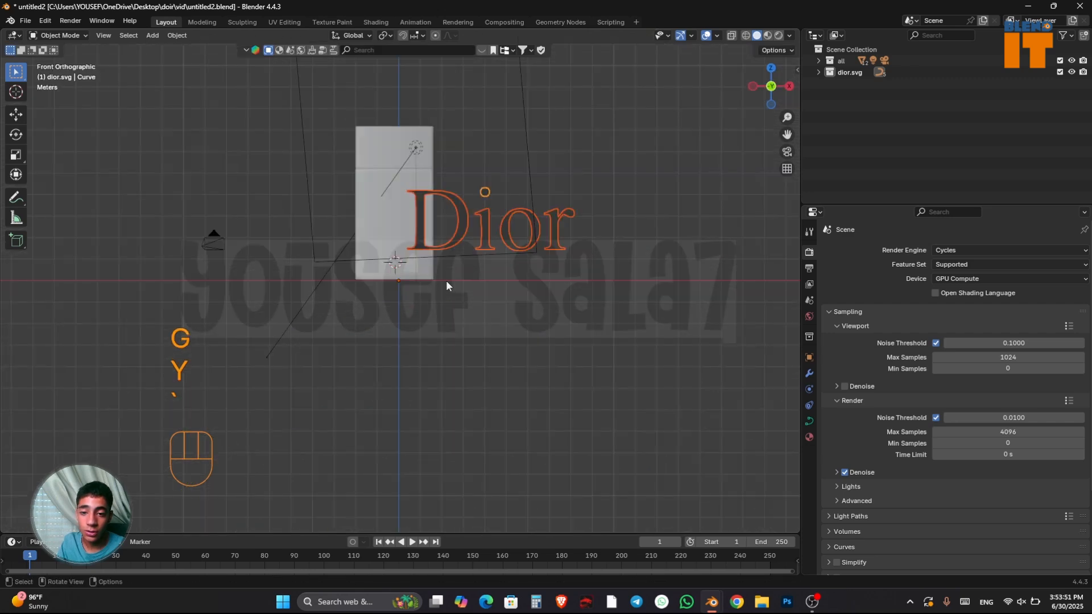
pyautogui.press('g')
pyautogui.press('x')
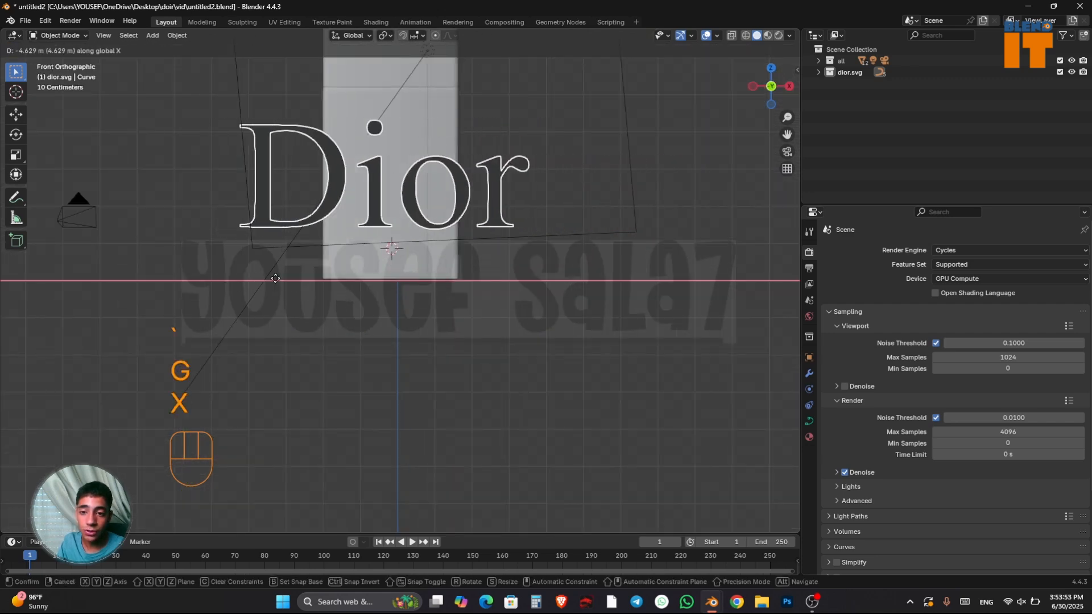
pyautogui.click(338, 261)
# Raise the Dior lettering about 2.5 m along Z to the upper part of the box
pyautogui.scroll(-3, 339, 257)
pyautogui.keyDown('shift'); pyautogui.moveTo(358, 237); pyautogui.dragTo(428, 331, button='middle'); pyautogui.keyUp('shift')
pyautogui.scroll(3, 385, 341)
pyautogui.press('g')
pyautogui.press('z')
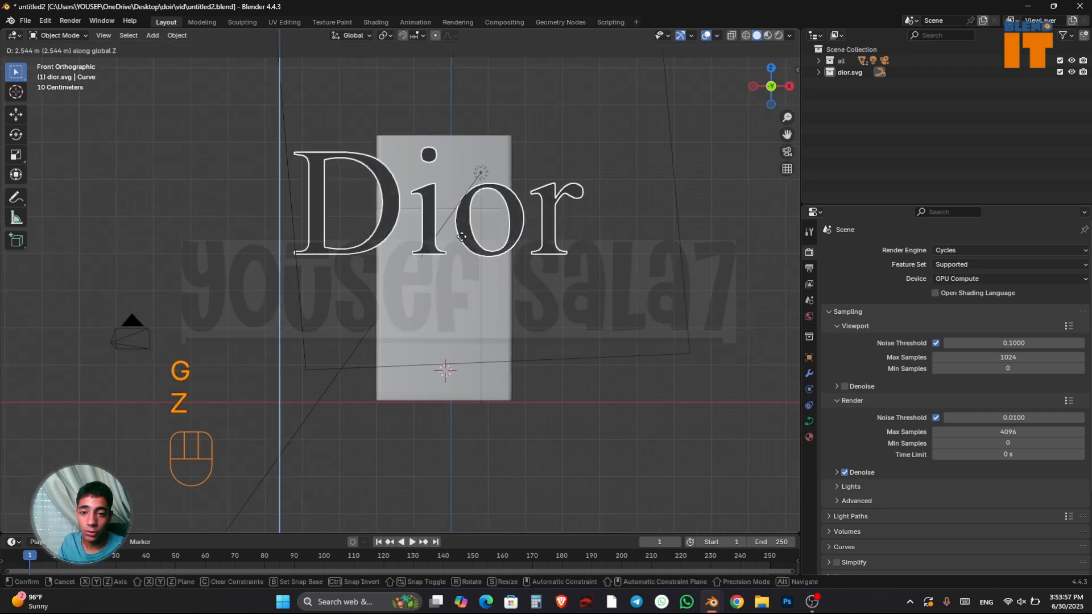
pyautogui.click(462, 241)
# Shift the Dior lettering about 0.3 m along X and scale it to about 0.92
pyautogui.press('g')
pyautogui.press('x')
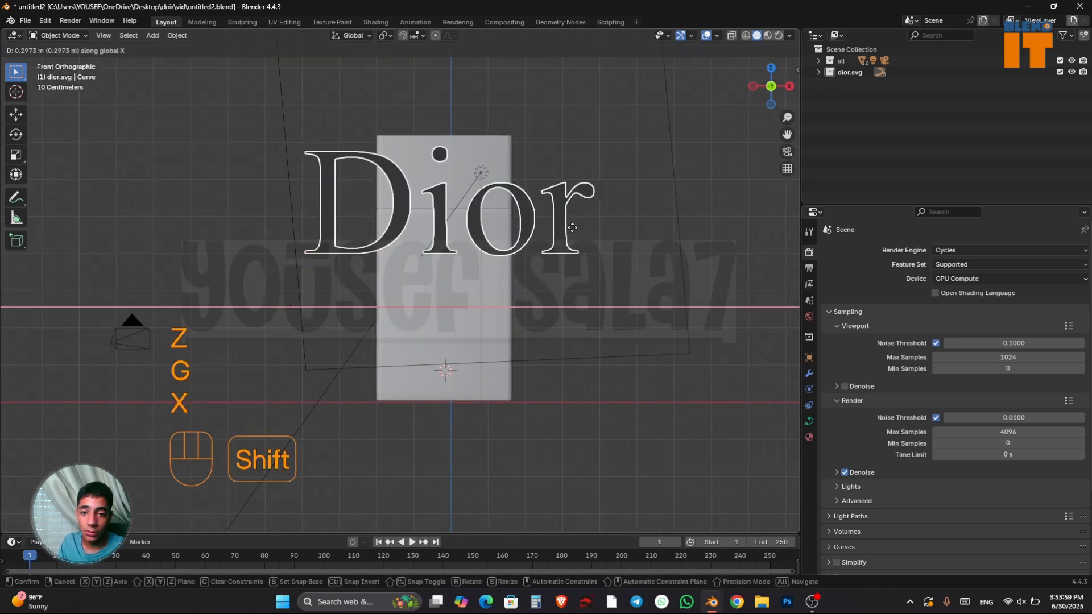
pyautogui.click(650, 237)
pyautogui.press('s')
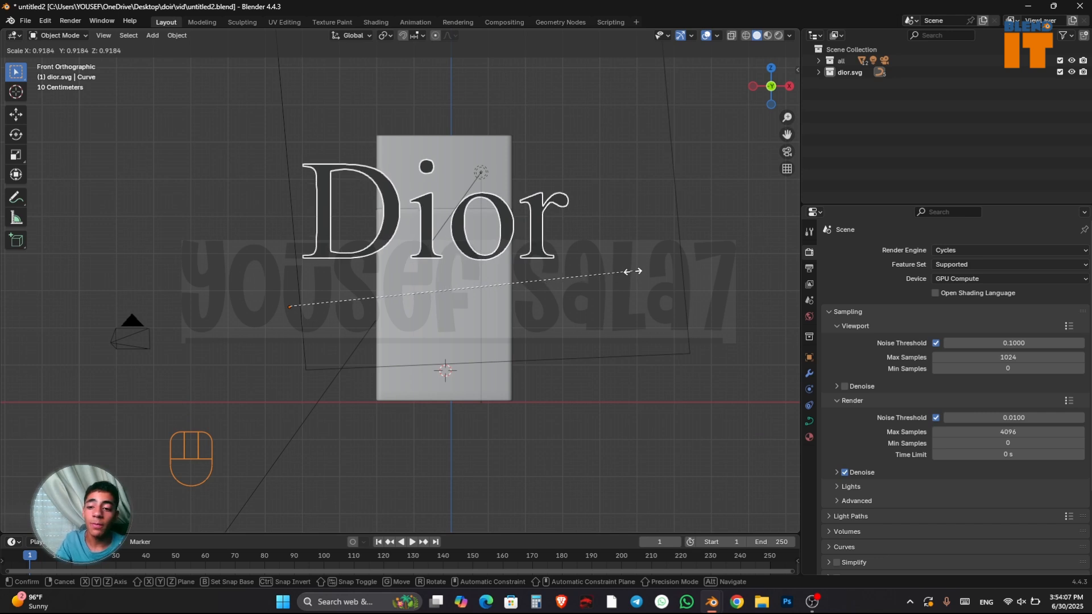
pyautogui.click(631, 272)
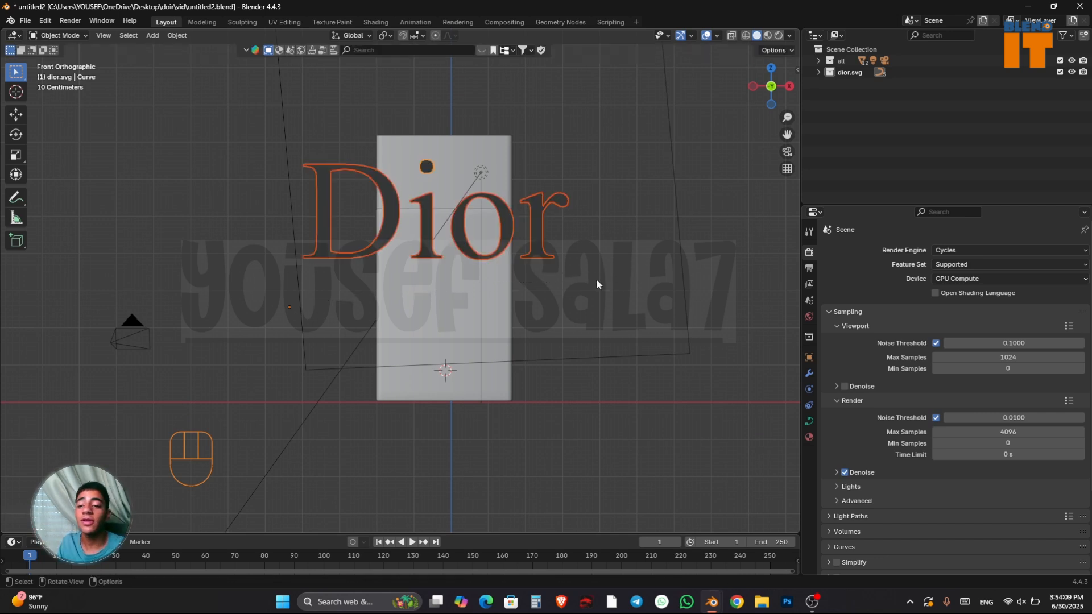
pyautogui.rightClick(458, 246)
pyautogui.moveTo(419, 345)
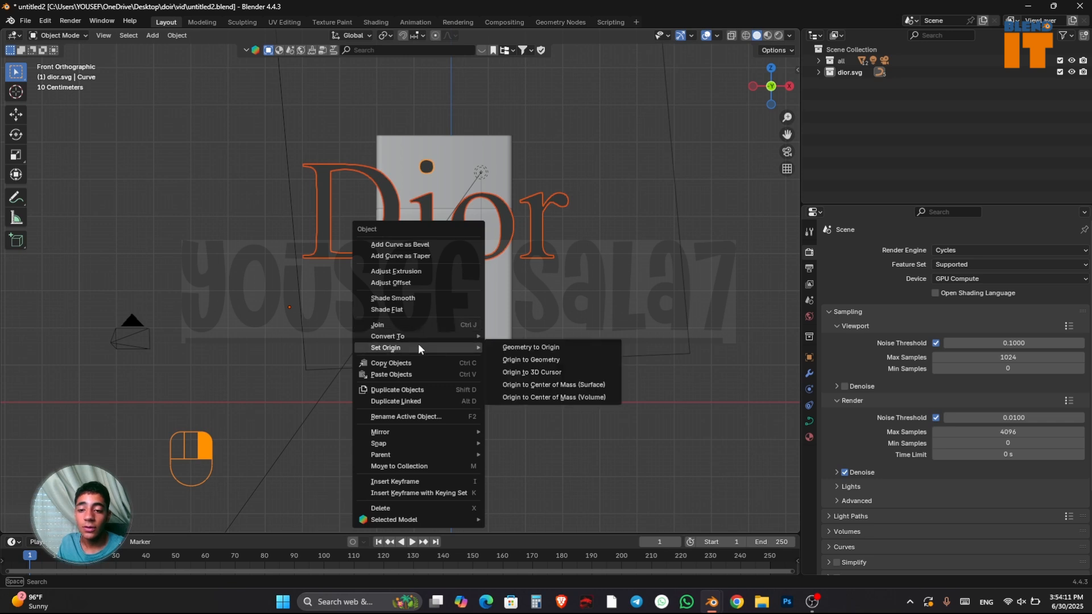
pyautogui.click(721, 221)
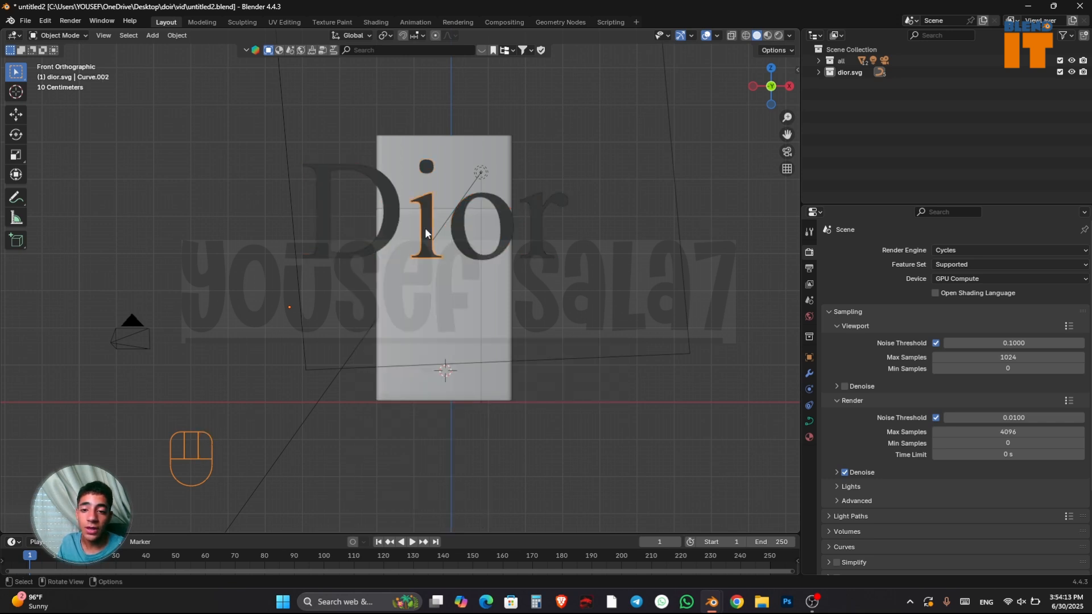
# Set the origin of the letter i to its center of mass (volume) and try scaling the letter up
pyautogui.rightClick(424, 228)
pyautogui.moveTo(398, 322)
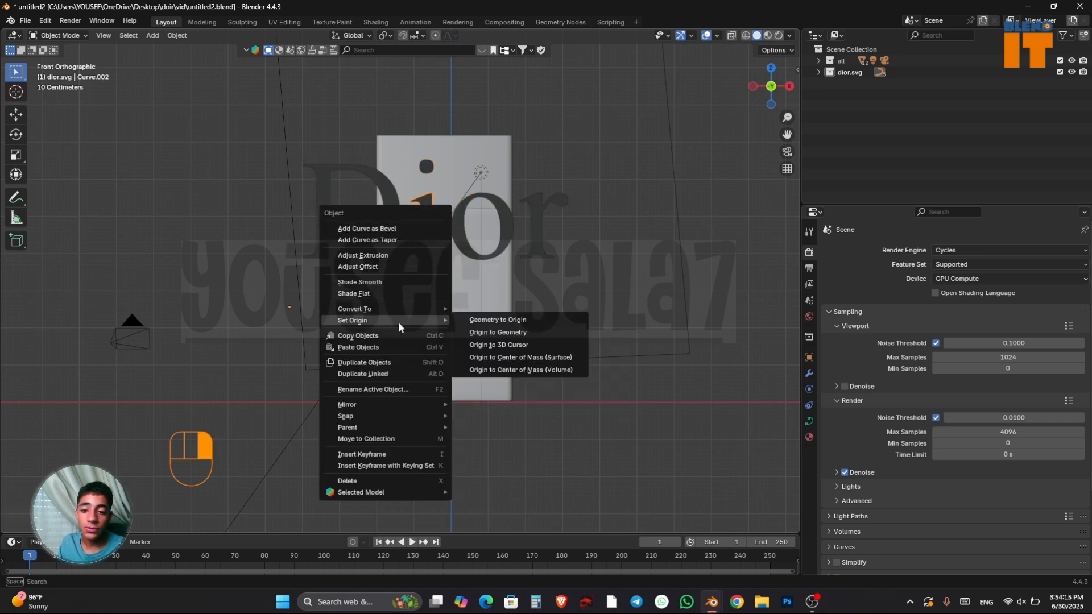
pyautogui.click(547, 369)
pyautogui.press('s')
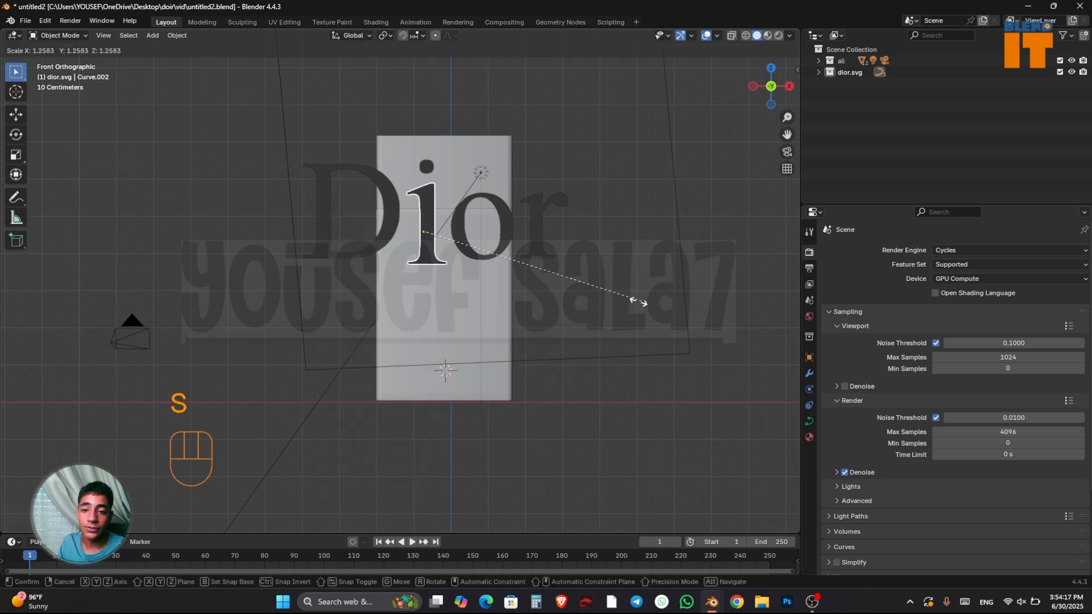
pyautogui.click(633, 301)
pyautogui.hotkey('ctrl', 'z')
pyautogui.click(606, 280)
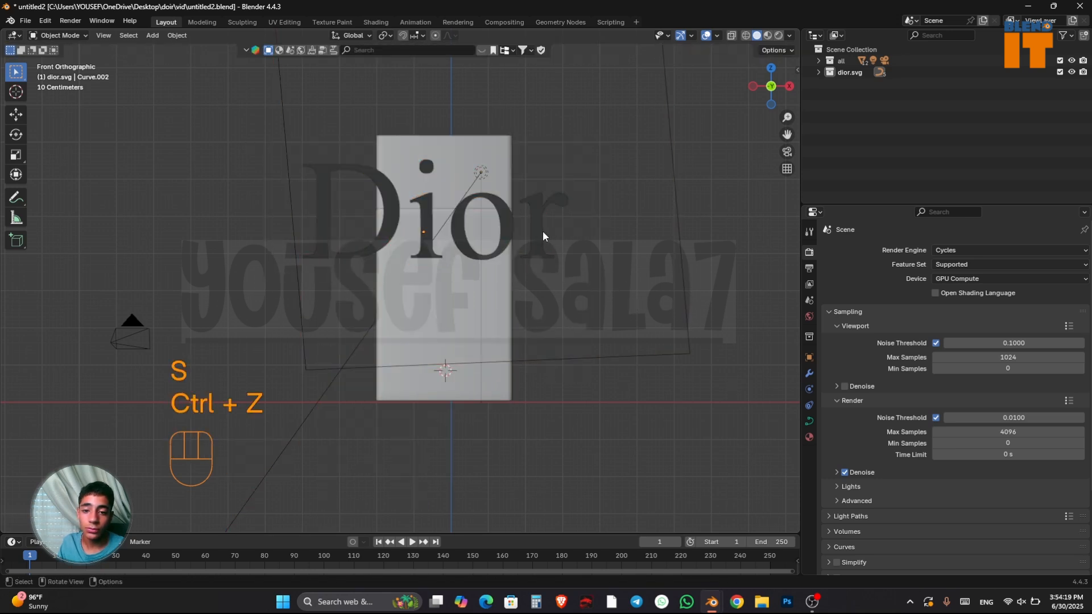
# Select all objects of the dior.svg collection and scale the whole lettering up slightly
pyautogui.click(542, 231)
pyautogui.rightClick(860, 72)
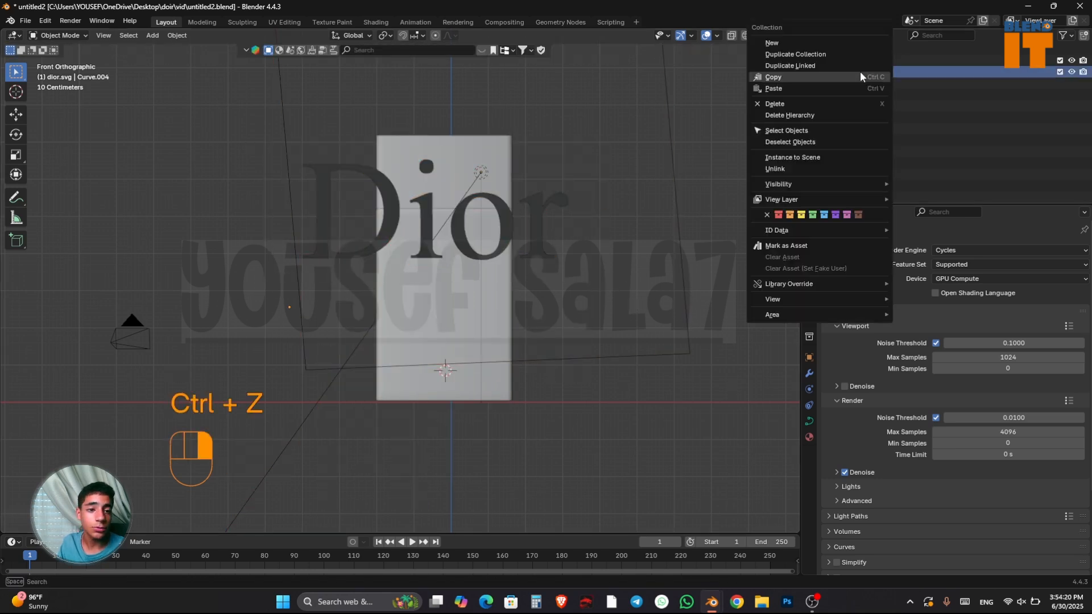
pyautogui.click(799, 131)
pyautogui.press('s')
pyautogui.click(573, 230)
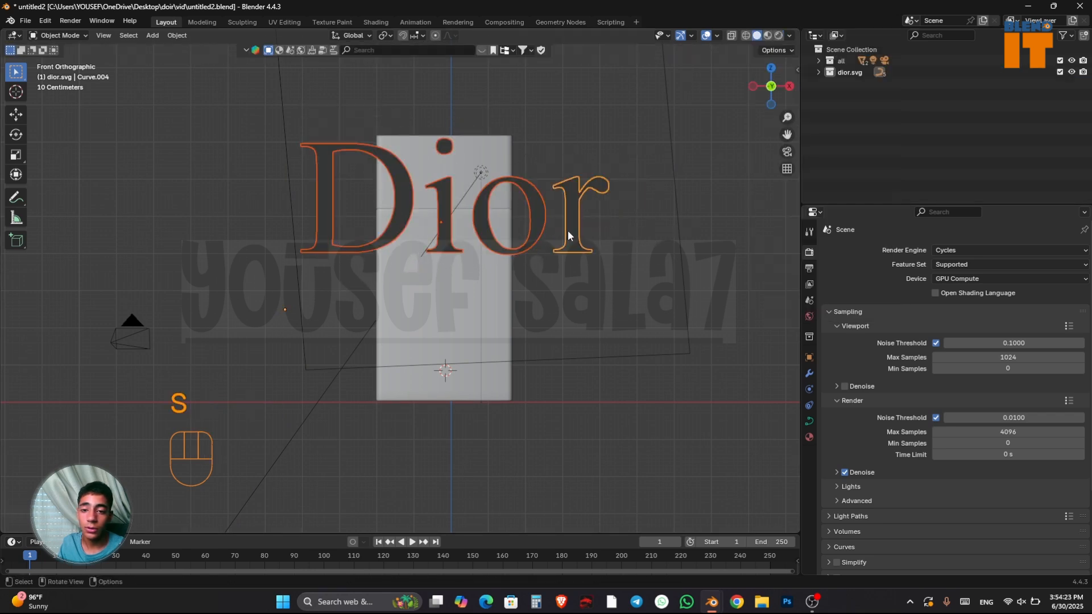
# Set the origin of every selected Dior letter to its own center of mass (volume)
pyautogui.rightClick(576, 225)
pyautogui.moveTo(577, 226)
pyautogui.click(683, 276)
# Scale the Dior lettering down until it is clearly narrower than the box front
pyautogui.press('s')
pyautogui.click(586, 259)
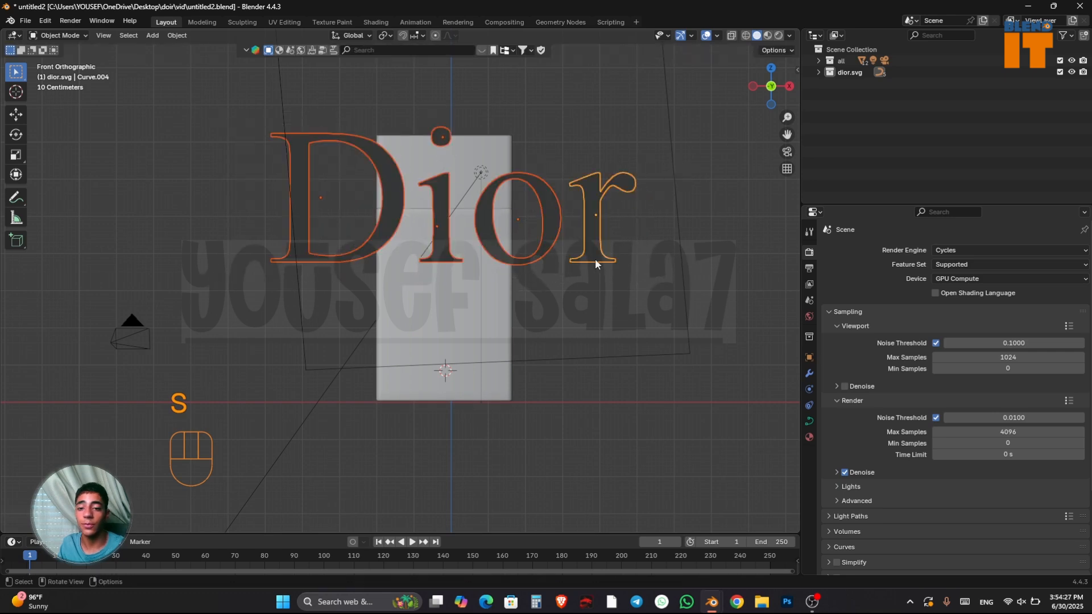
pyautogui.press('s')
pyautogui.scroll(2, 644, 245)
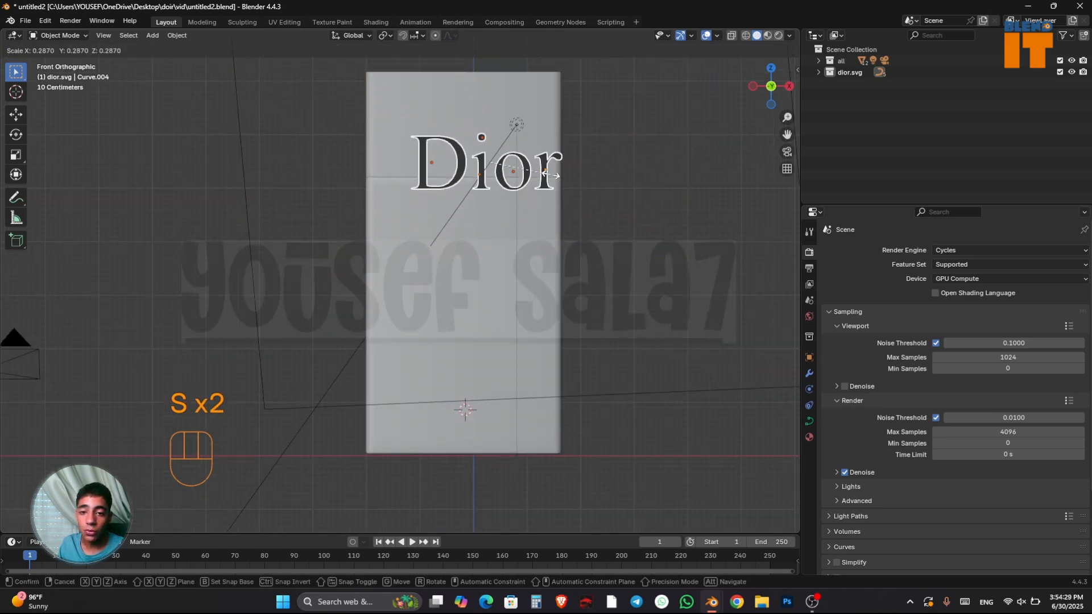
pyautogui.click(527, 173)
# Move the Dior lettering down near the base of the box's front face and scale it slightly smaller
pyautogui.press('g')
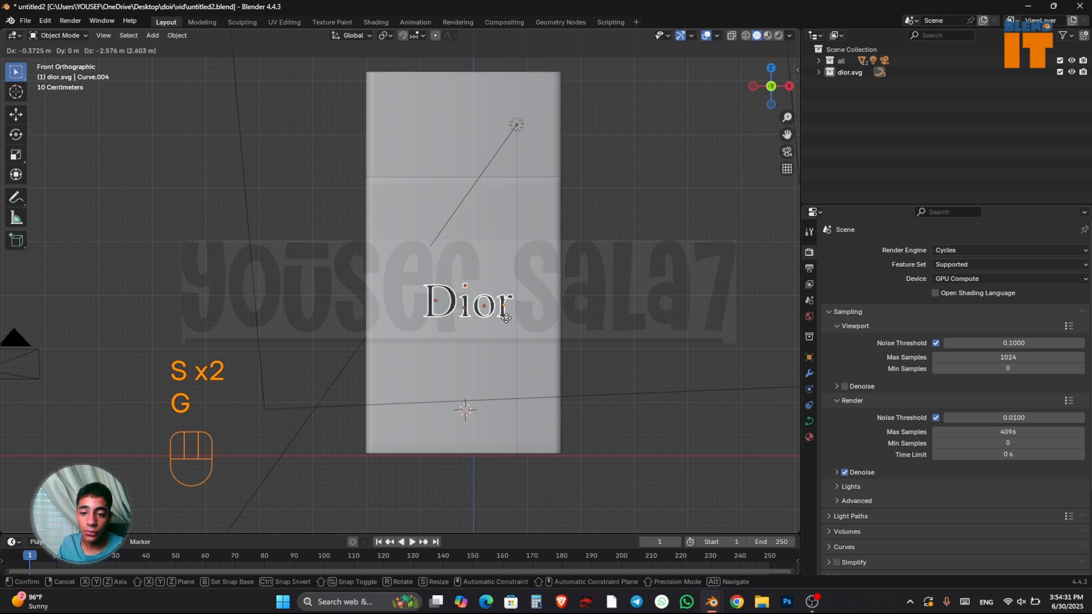
pyautogui.click(517, 512)
pyautogui.scroll(5, 575, 429)
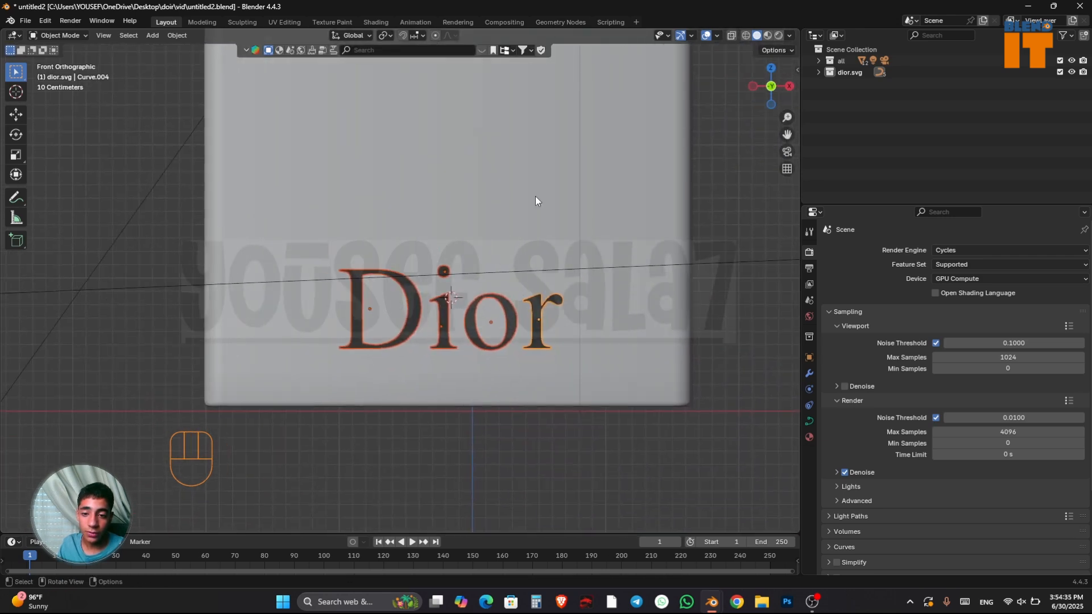
pyautogui.press('g')
pyautogui.click(634, 255)
pyautogui.press('s')
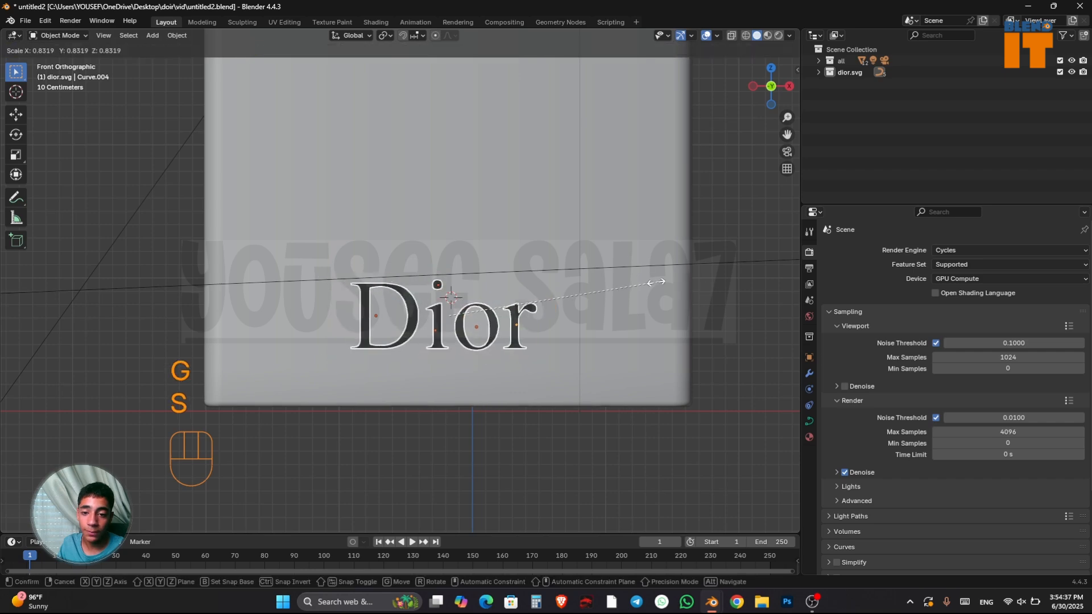
pyautogui.click(594, 287)
pyautogui.scroll(-5, 591, 287)
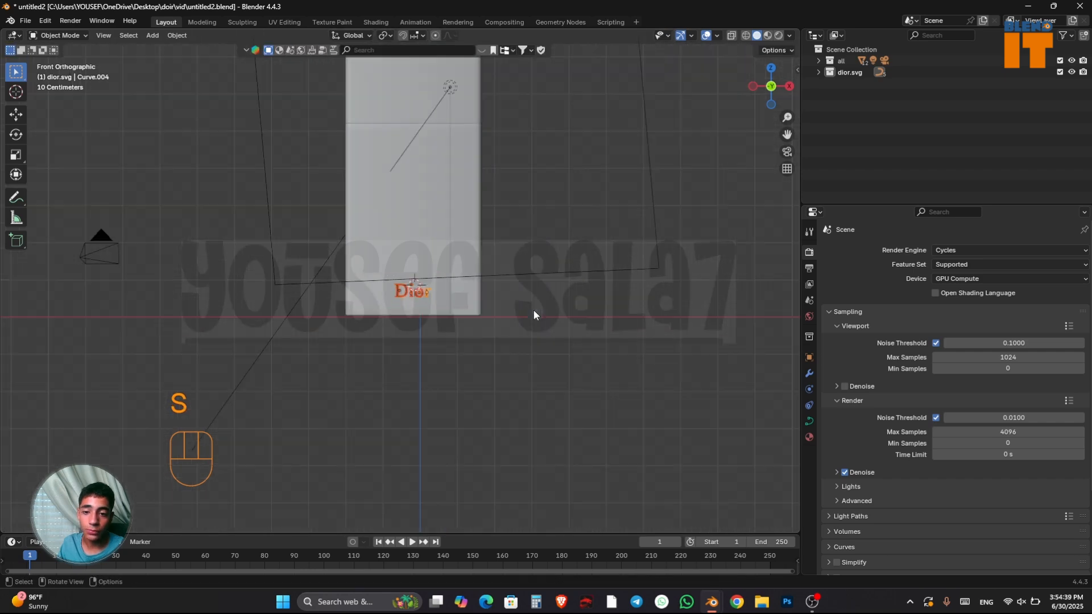
pyautogui.scroll(10, 533, 309)
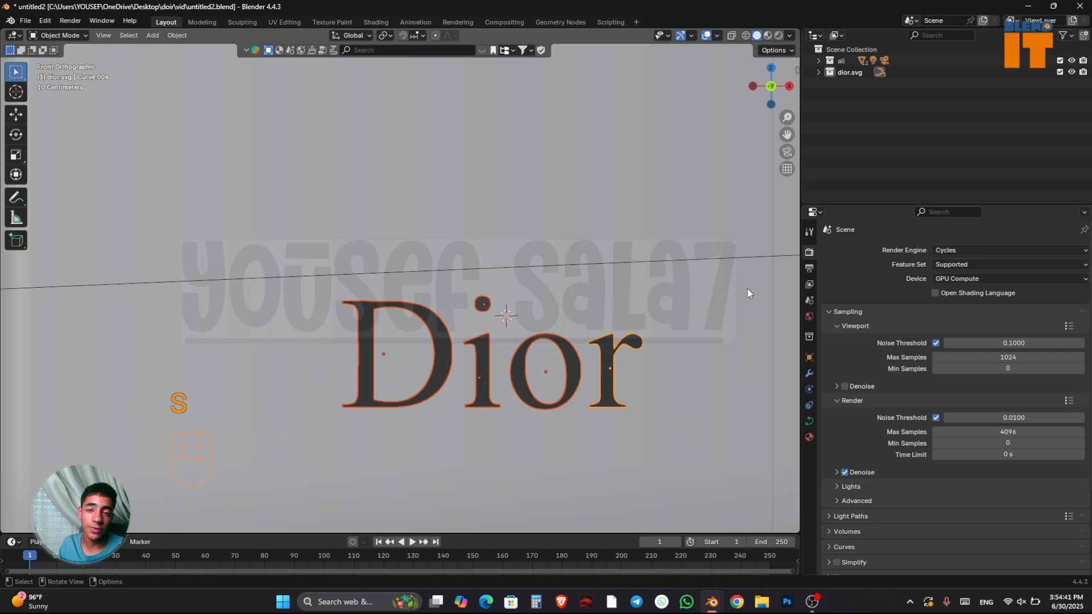
pyautogui.scroll(-5, 734, 287)
pyautogui.scroll(2, 582, 302)
pyautogui.scroll(-5, 602, 309)
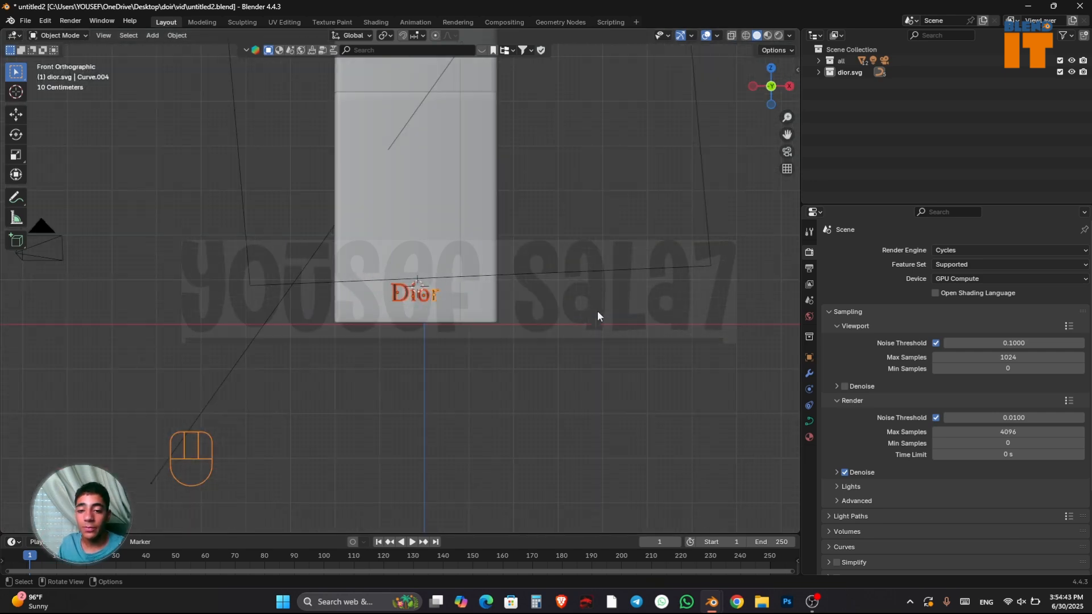
pyautogui.scroll(10, 575, 313)
pyautogui.scroll(-5, 612, 309)
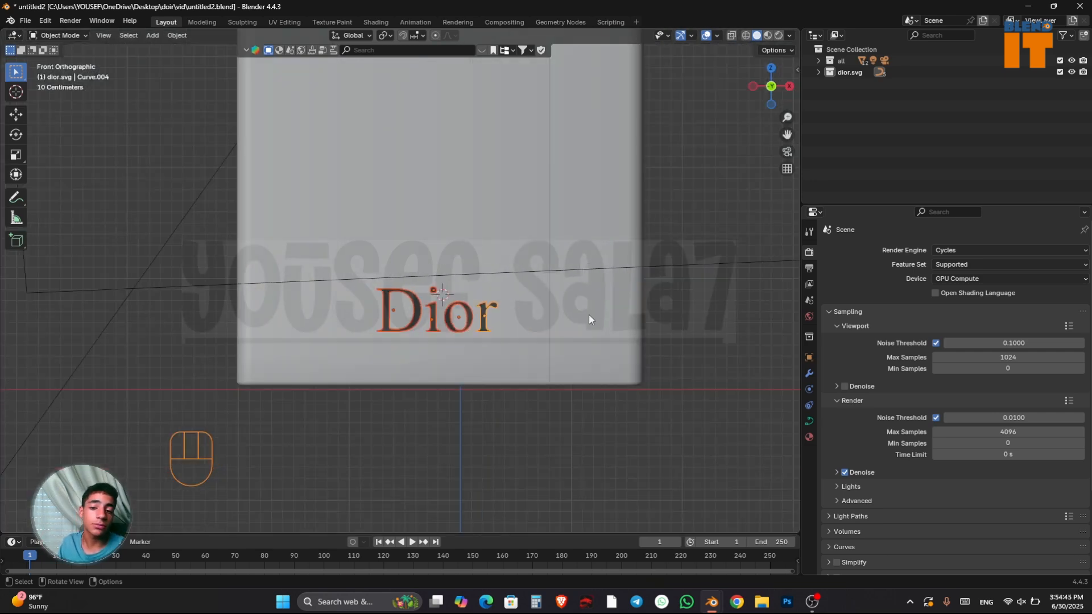
pyautogui.scroll(4, 589, 315)
pyautogui.scroll(-4, 588, 316)
# Move the Dior lettering along Y until it sits close against the front face of the box
pyautogui.keyDown('shift'); pyautogui.moveTo(589, 315); pyautogui.dragTo(421, 296, button='middle'); pyautogui.keyUp('shift')
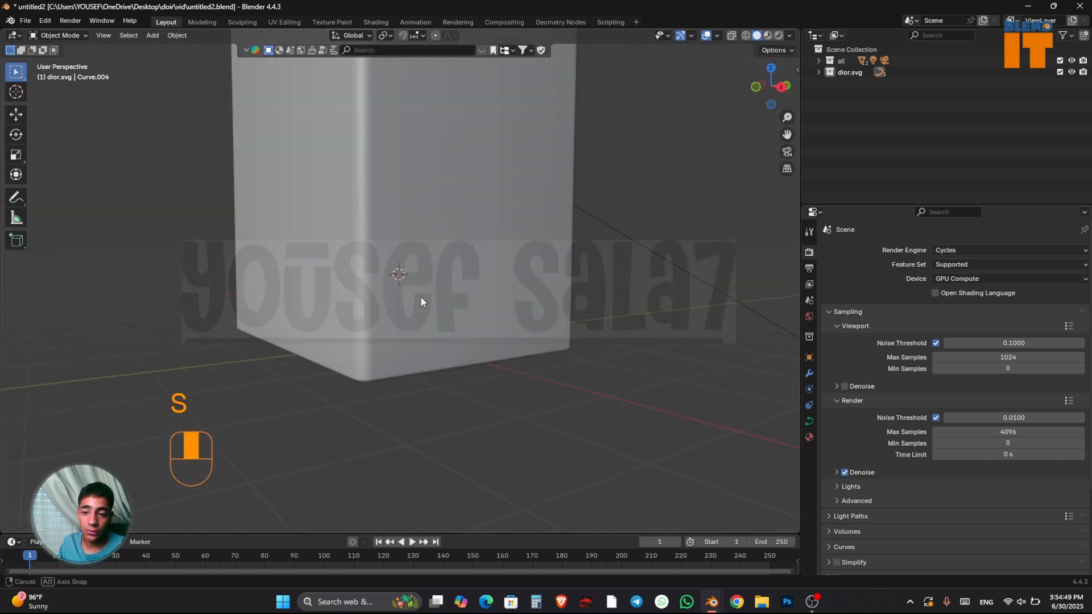
pyautogui.scroll(-2, 420, 295)
pyautogui.scroll(4, 407, 291)
pyautogui.press('g')
pyautogui.press('y')
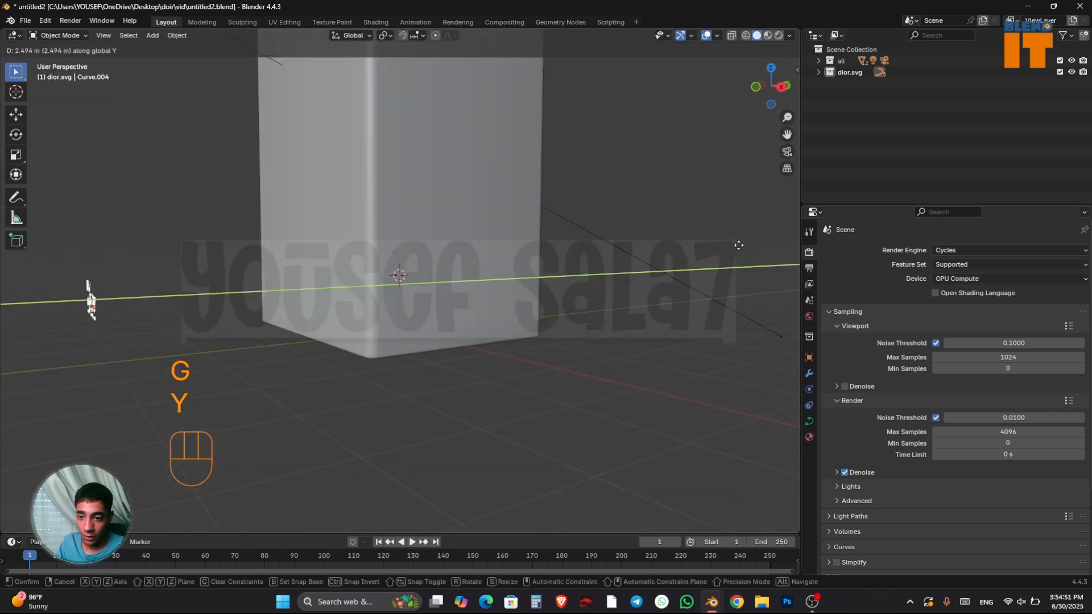
pyautogui.click(139, 249)
# Reselect all objects of the dior.svg collection and fine-tune the lettering's distance to the box face along Y
pyautogui.scroll(-3, 373, 396)
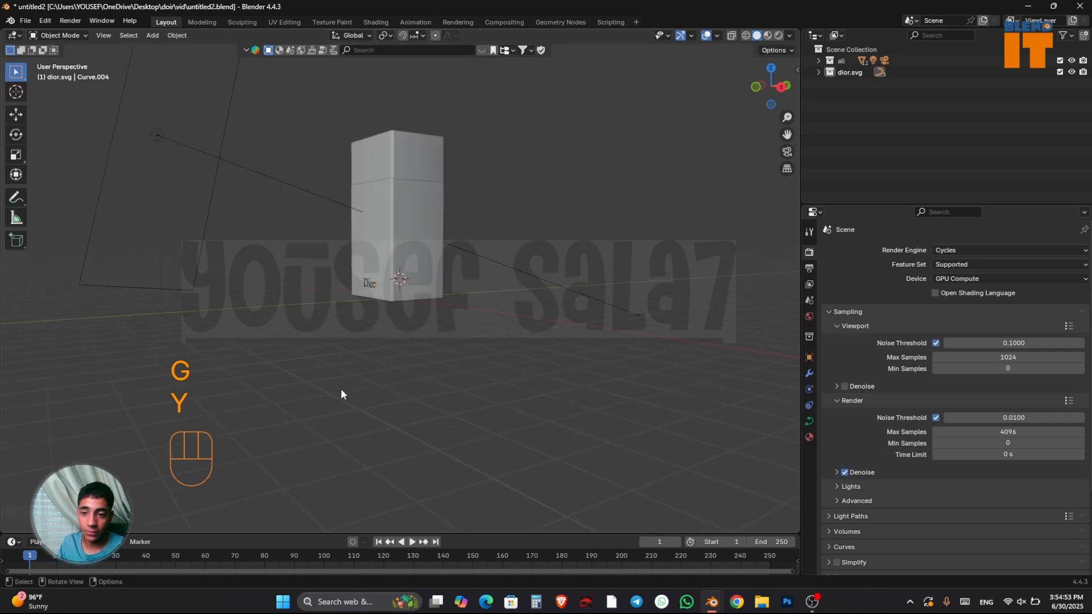
pyautogui.scroll(5, 340, 395)
pyautogui.keyDown('shift'); pyautogui.moveTo(334, 395); pyautogui.dragTo(459, 276, button='middle'); pyautogui.keyUp('shift')
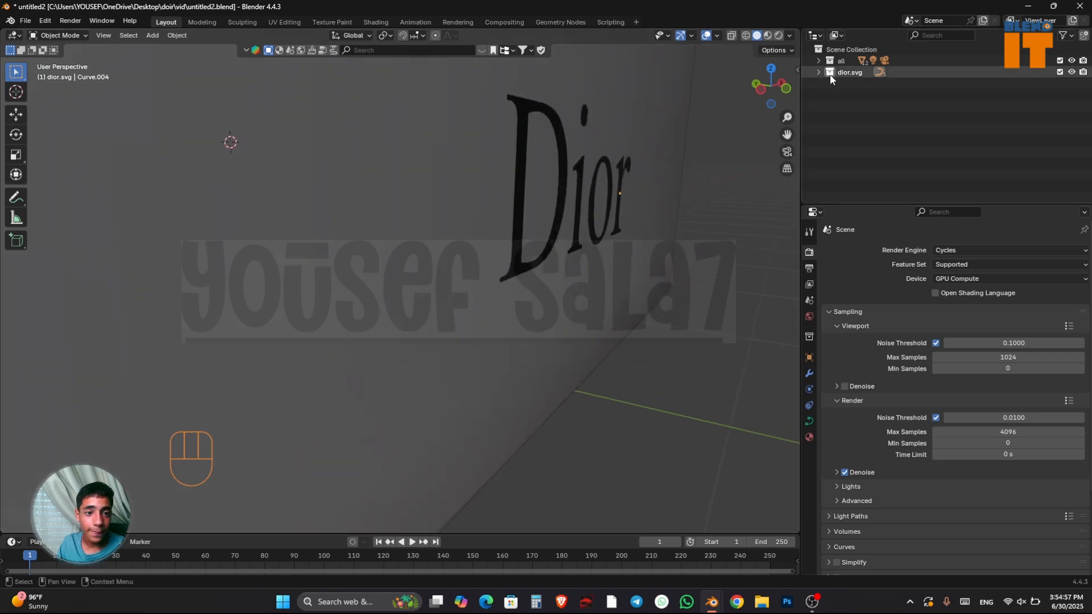
pyautogui.rightClick(831, 71)
pyautogui.click(779, 132)
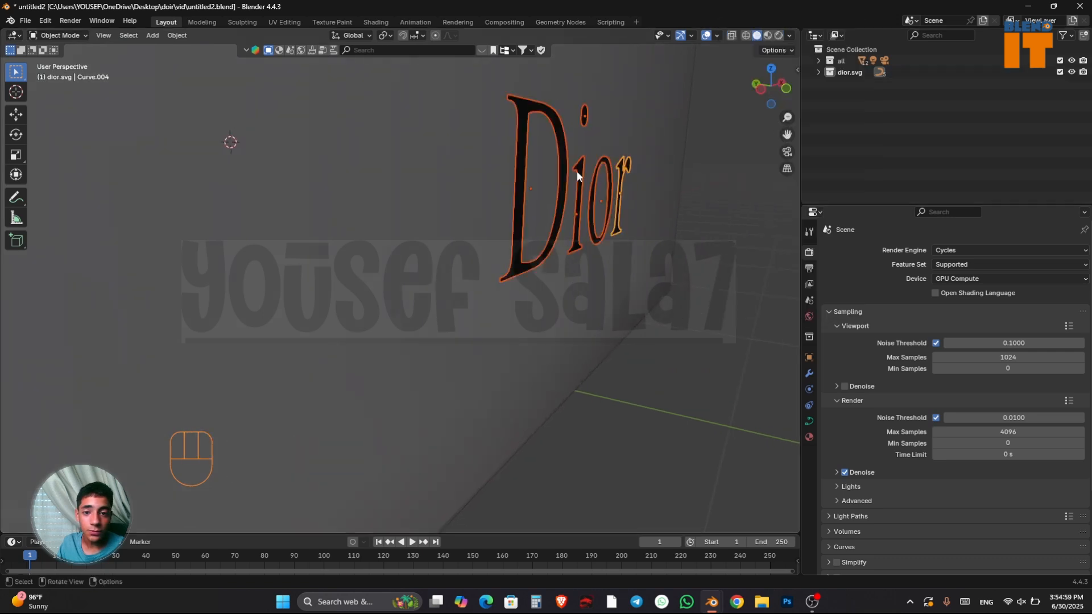
pyautogui.keyDown('shift'); pyautogui.moveTo(576, 170); pyautogui.dragTo(482, 261, button='middle'); pyautogui.keyUp('shift')
pyautogui.press('g')
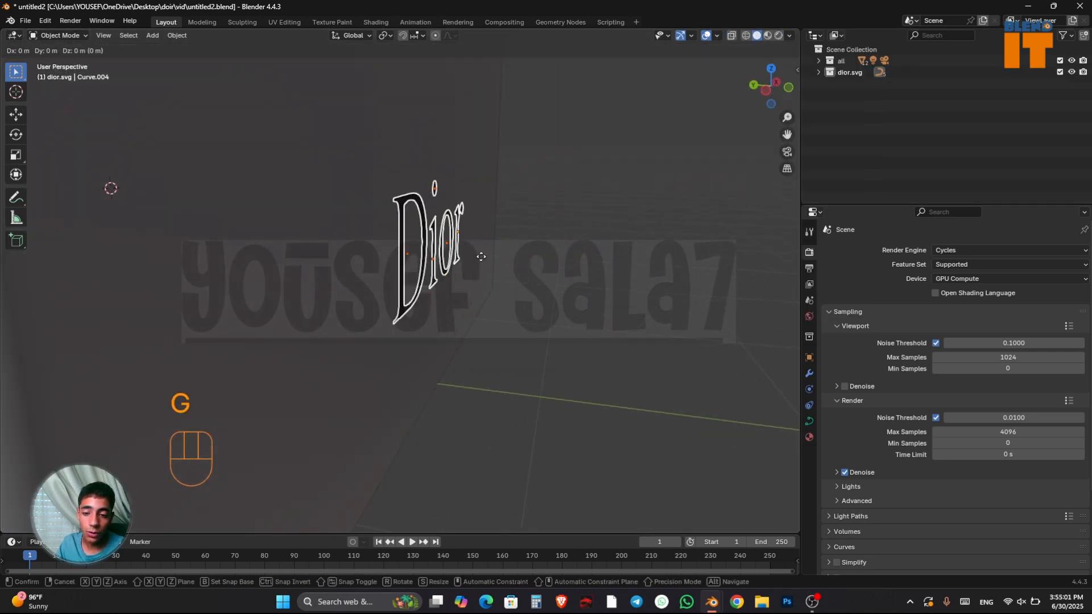
pyautogui.press('y')
pyautogui.click(502, 261)
pyautogui.moveTo(564, 265); pyautogui.dragTo(568, 258, button='middle')
pyautogui.click(433, 201)
pyautogui.press('Tab')
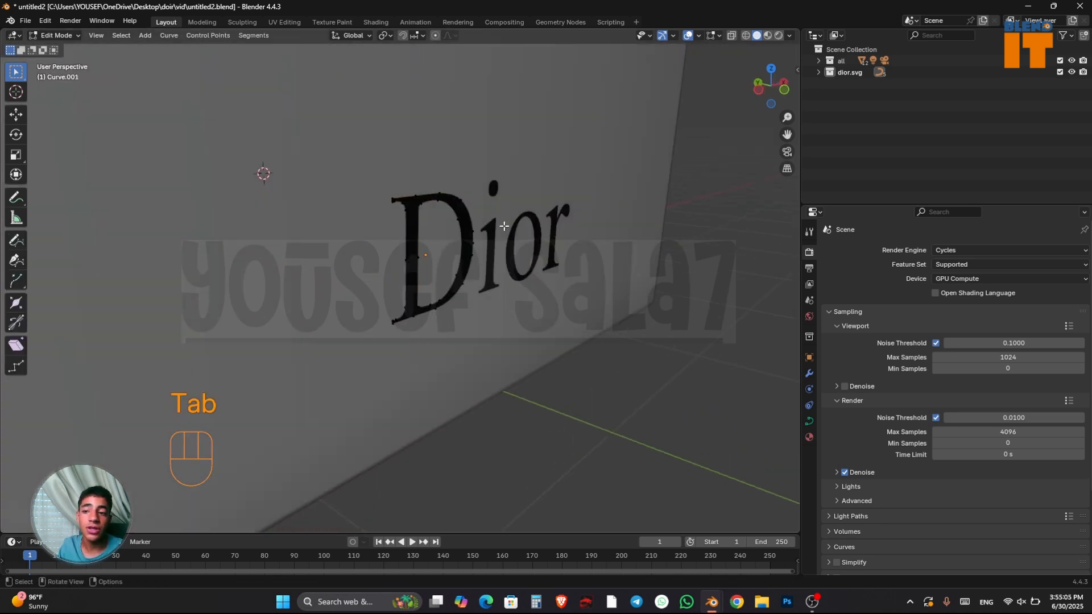
pyautogui.press('Tab')
pyautogui.press('Tab')
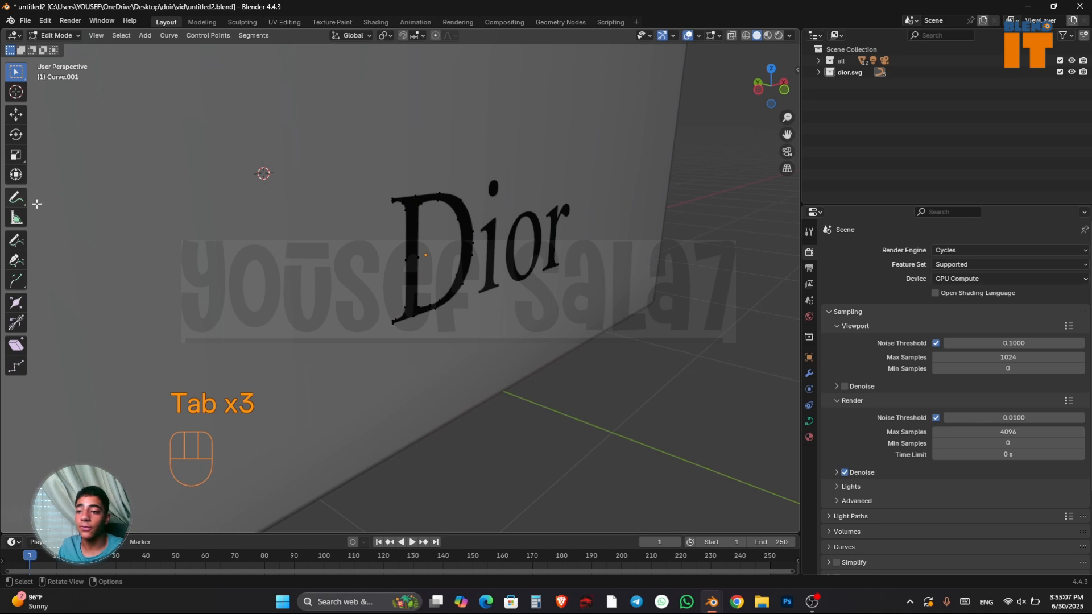
pyautogui.press('Tab')
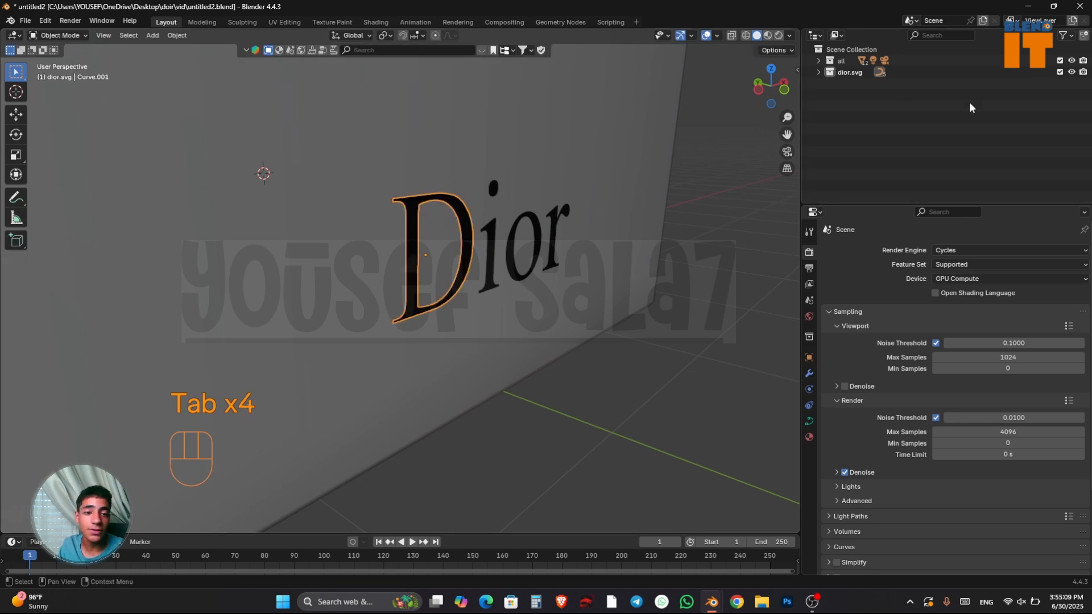
# Select all objects of the dior.svg collection and convert the letter curves to meshes
pyautogui.rightClick(857, 76)
pyautogui.click(853, 141)
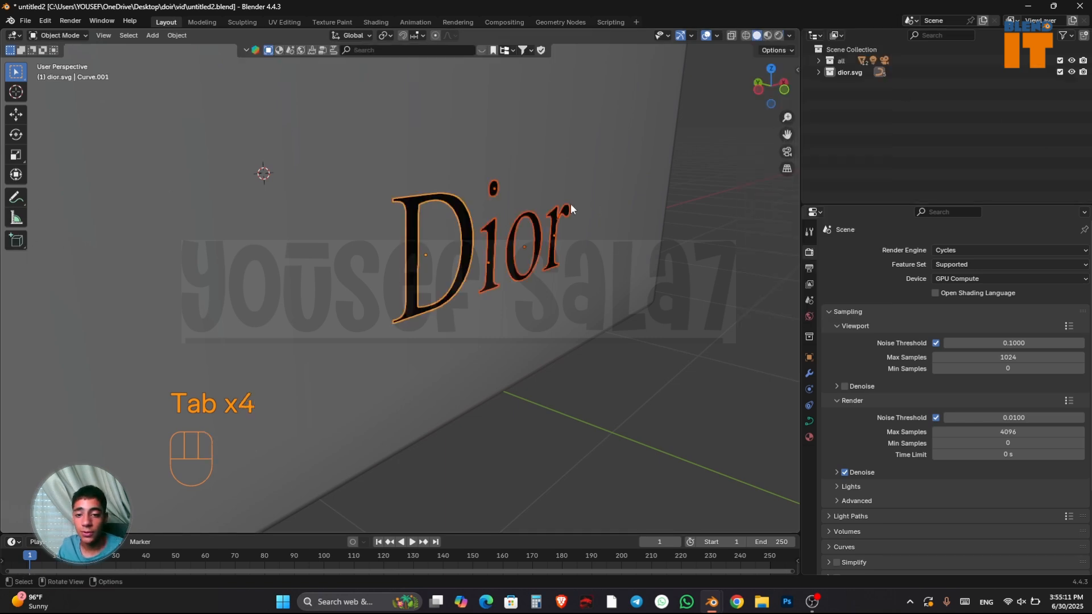
pyautogui.rightClick(426, 247)
pyautogui.moveTo(421, 236)
pyautogui.click(500, 238)
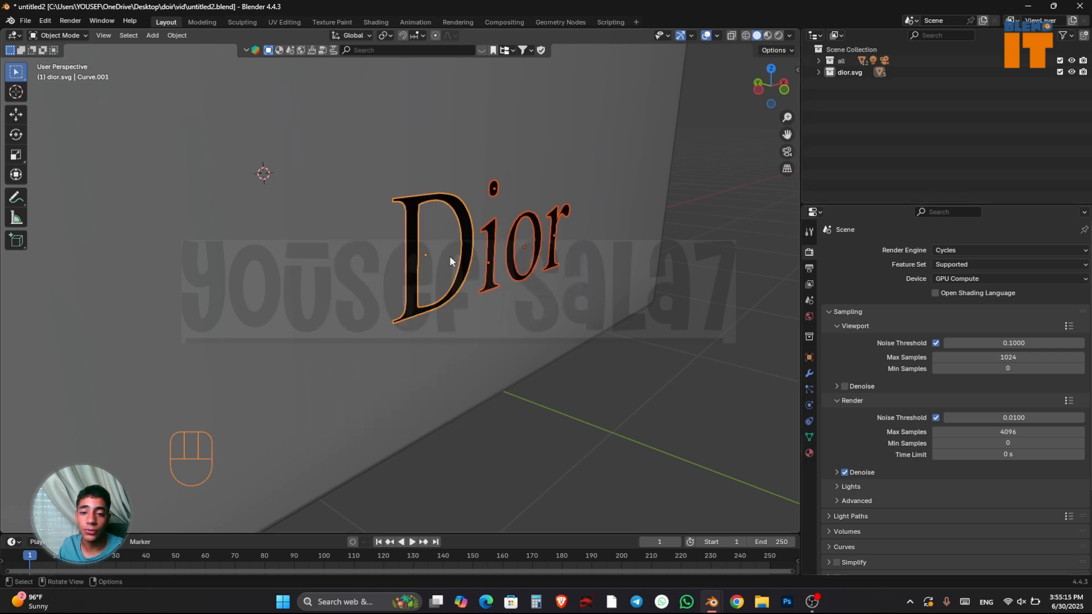
# Scale up the converted Dior lettering on the box face and deselect it
pyautogui.press('s')
pyautogui.click(703, 253)
pyautogui.click(563, 223)
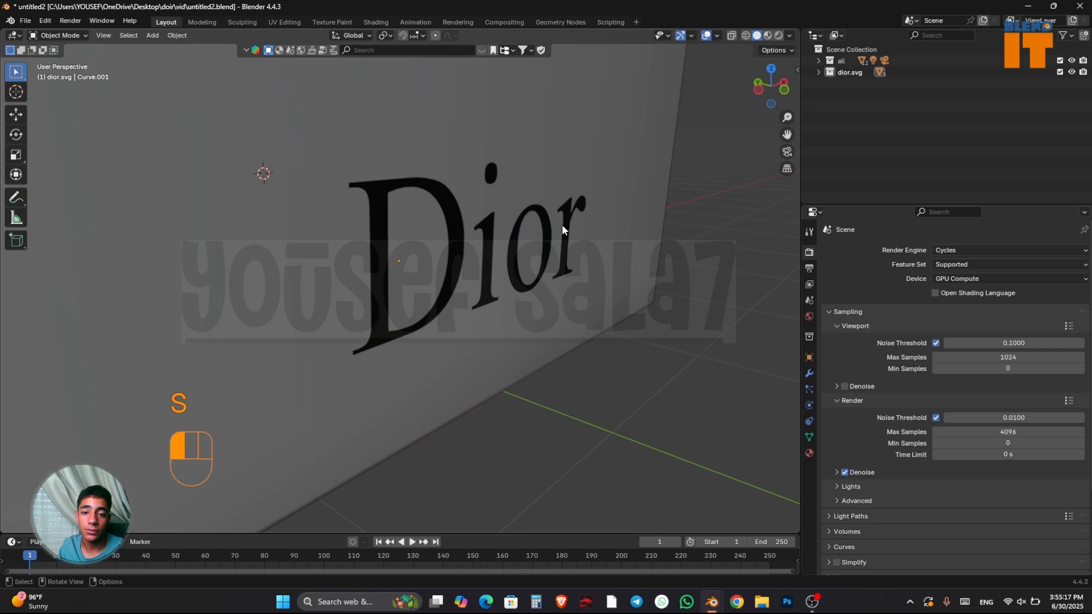
# Check the individual Dior letter meshes by switching single letters in and out of Edit Mode
pyautogui.press('Tab')
pyautogui.press('Tab')
pyautogui.click(526, 227)
pyautogui.press('Tab')
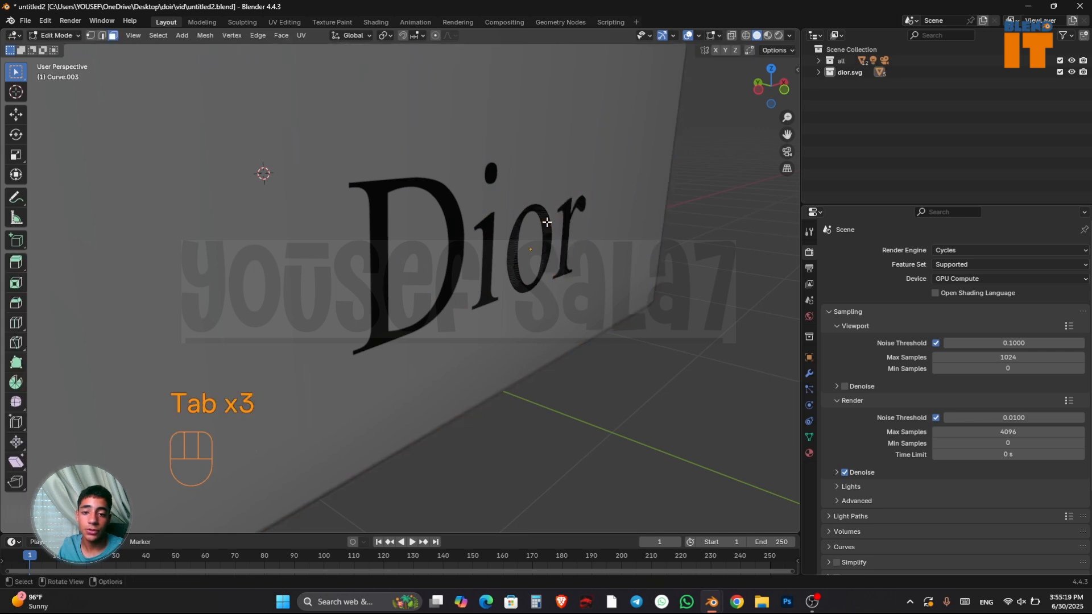
pyautogui.press('Tab')
pyautogui.press('Tab')
pyautogui.press('Tab')
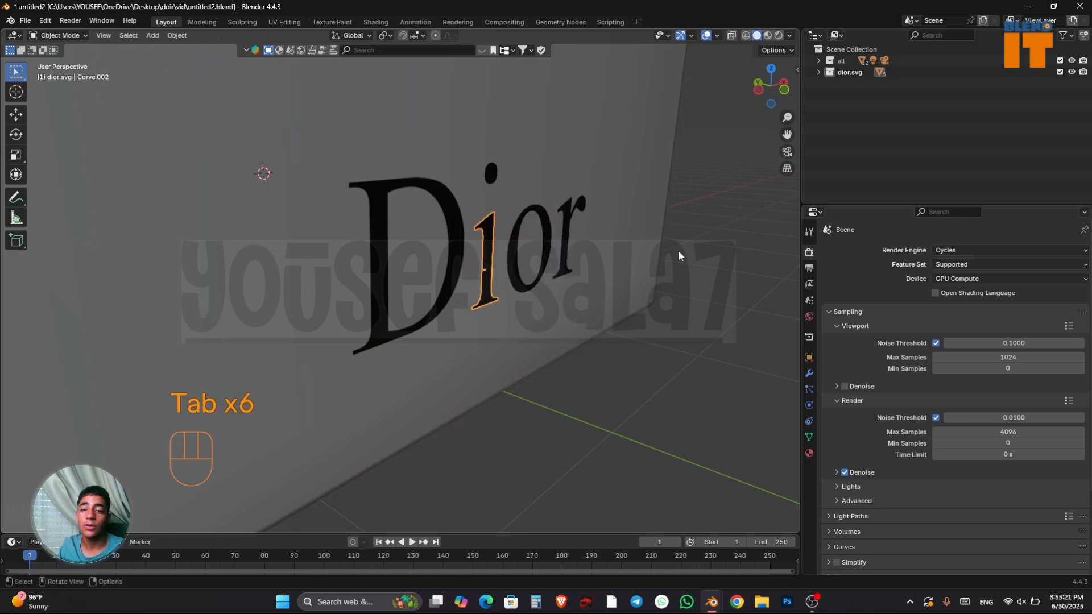
# Join all letter objects of the dior.svg collection into one mesh and rescale the joined lettering
pyautogui.moveTo(678, 250); pyautogui.dragTo(603, 249, button='middle')
pyautogui.rightClick(844, 70)
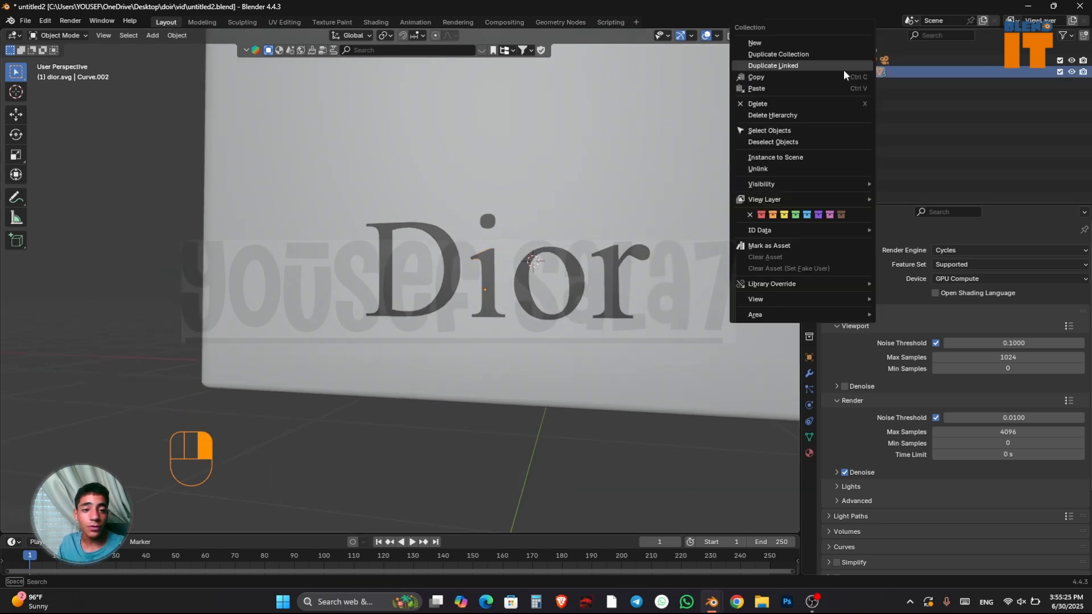
pyautogui.click(779, 132)
pyautogui.moveTo(554, 222); pyautogui.dragTo(532, 274, button='middle')
pyautogui.scroll(2, 531, 278)
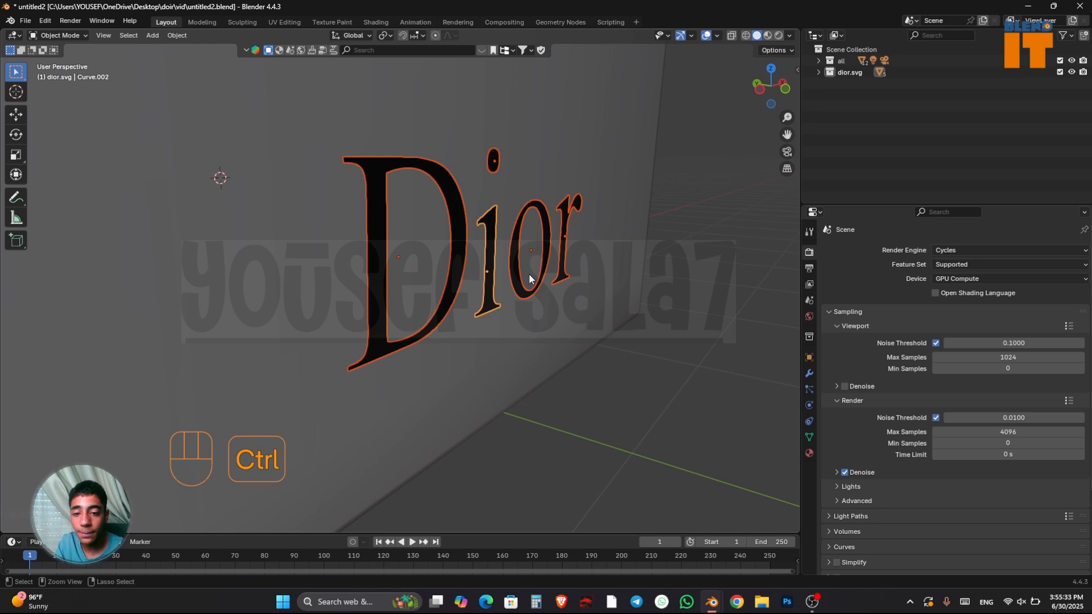
pyautogui.hotkey('ctrl', 'j')
pyautogui.moveTo(529, 274)
pyautogui.mouseDown(button='middle')
pyautogui.moveTo(512, 266)
pyautogui.moveTo(623, 275)
pyautogui.moveTo(626, 261)
pyautogui.moveTo(521, 284)
pyautogui.mouseUp(button='middle')
pyautogui.press('s')
pyautogui.click(626, 271)
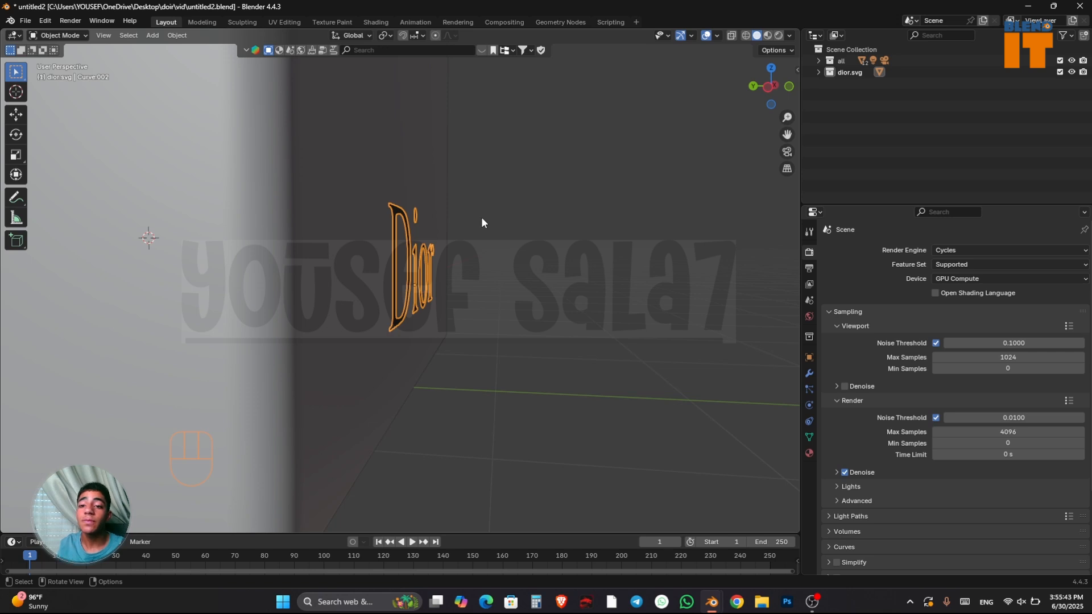
# Enable snapping with Face as the target and move the lettering about 0.01 m along Y toward the box face
pyautogui.click(404, 36)
pyautogui.click(417, 36)
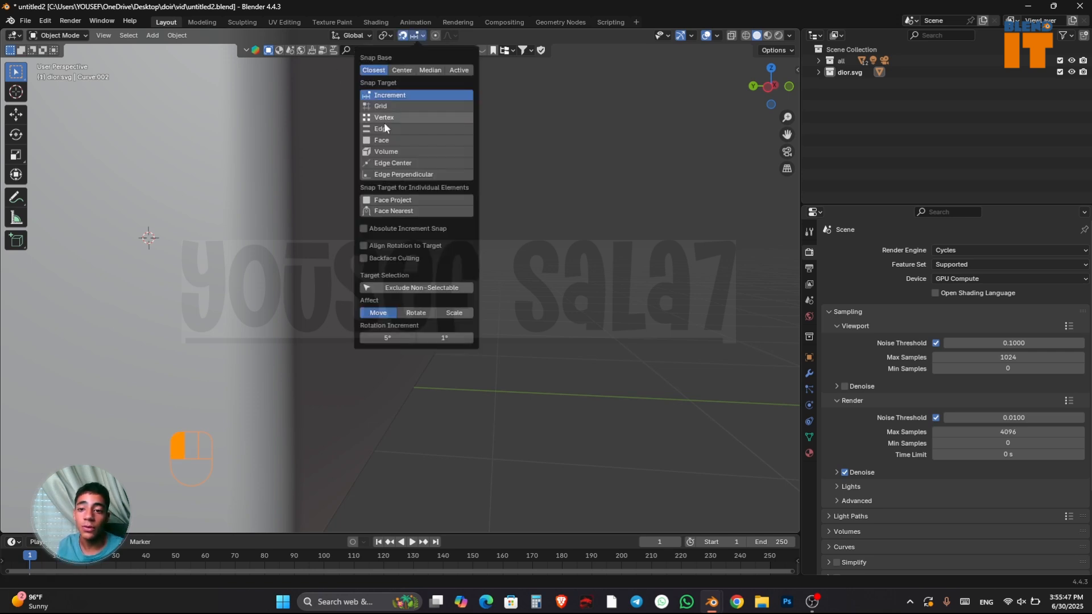
pyautogui.click(381, 139)
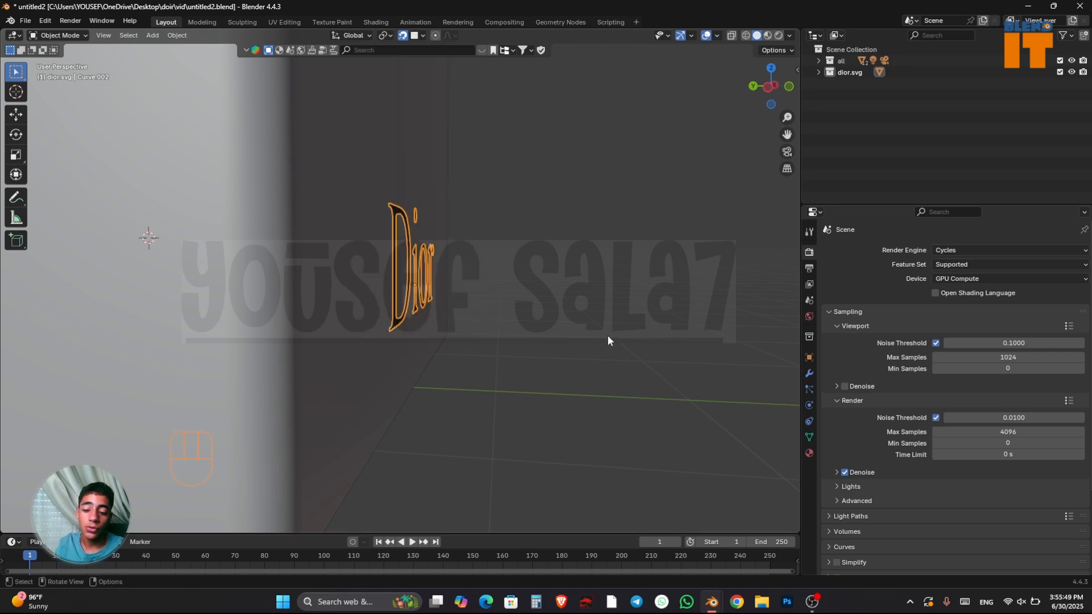
pyautogui.press('g')
pyautogui.press('y')
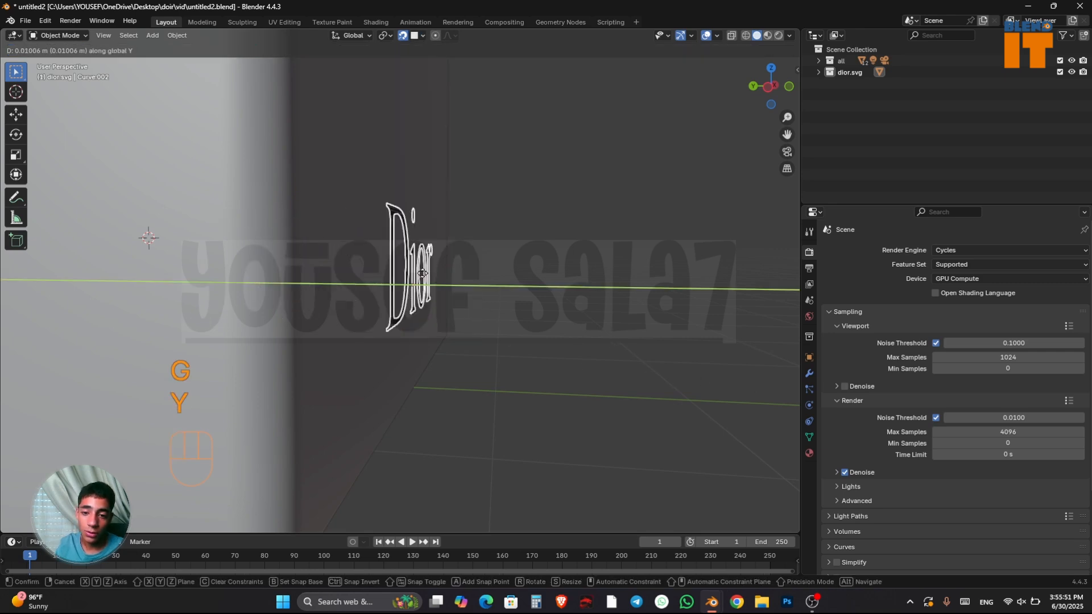
pyautogui.click(422, 273)
# Enter Edit Mode on the joined lettering and select all of its geometry
pyautogui.moveTo(422, 272); pyautogui.dragTo(360, 272, button='middle')
pyautogui.press('Tab')
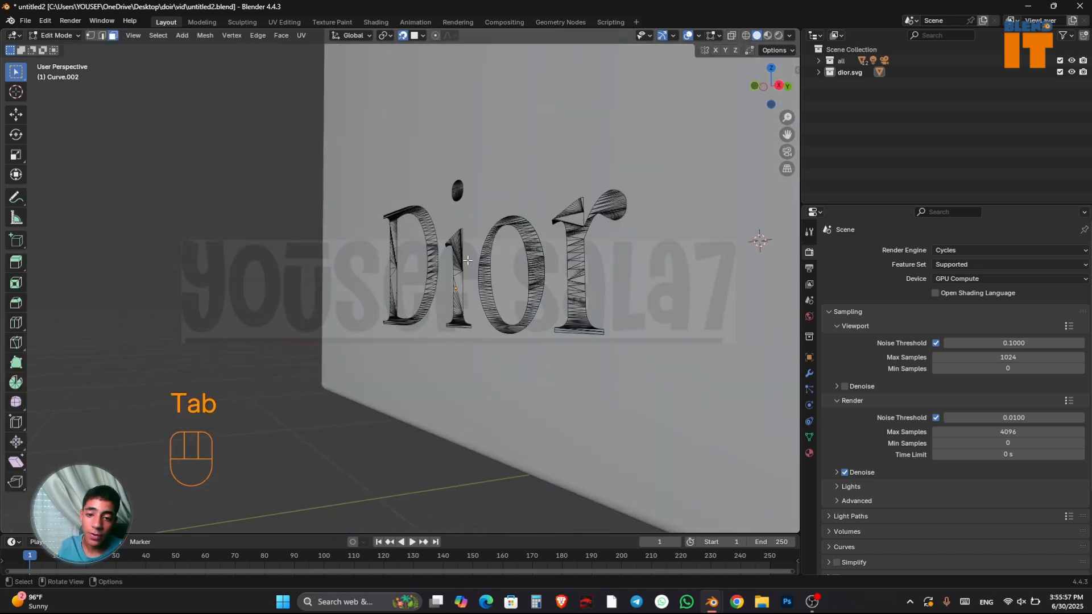
pyautogui.press('a')
pyautogui.press('e')
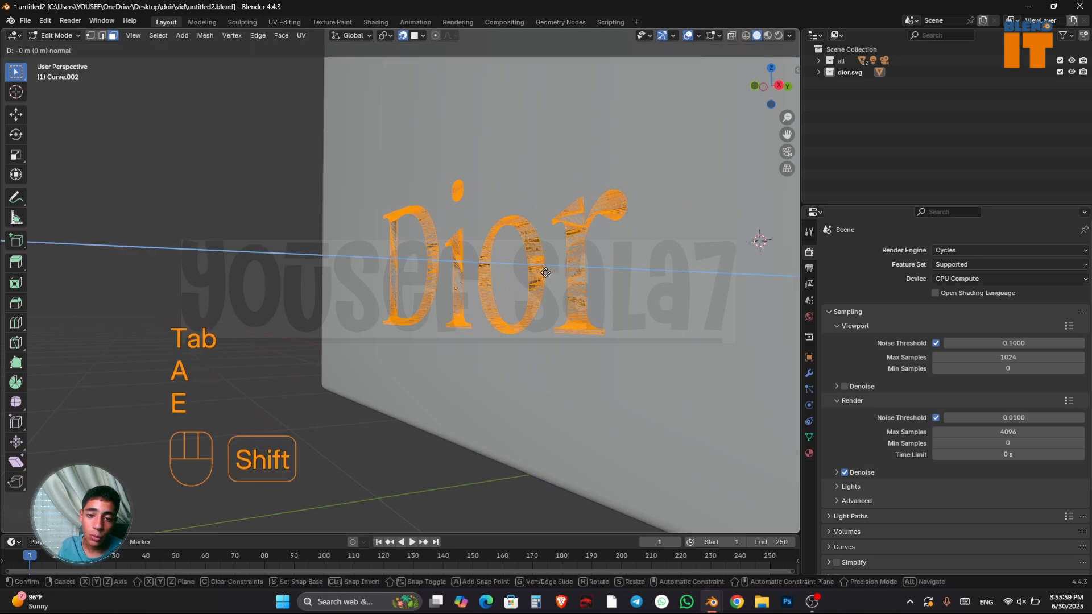
pyautogui.click(454, 276)
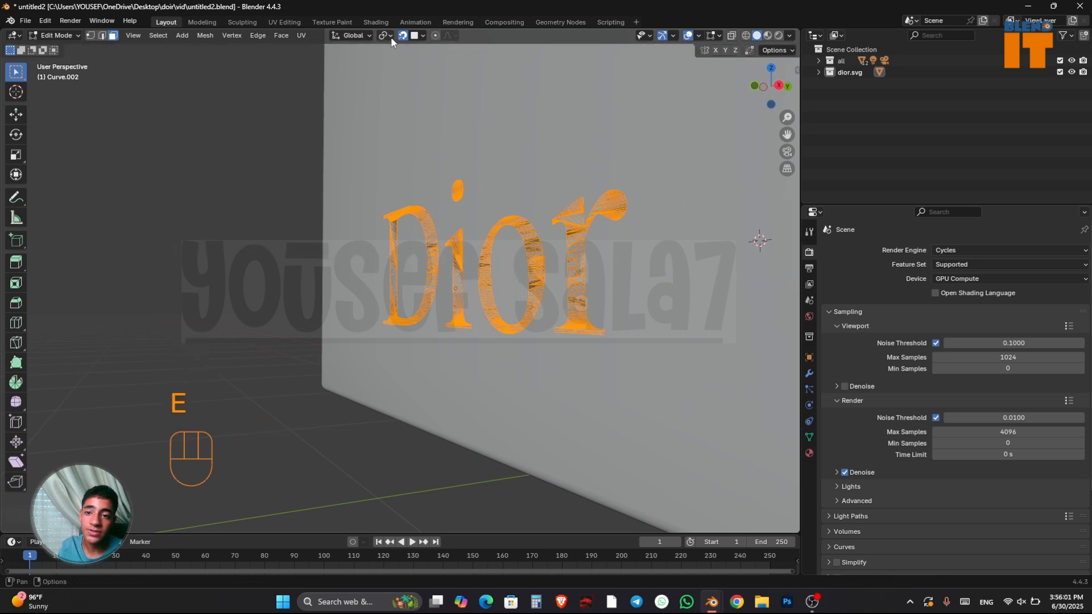
pyautogui.hotkey('ctrl', 'z')
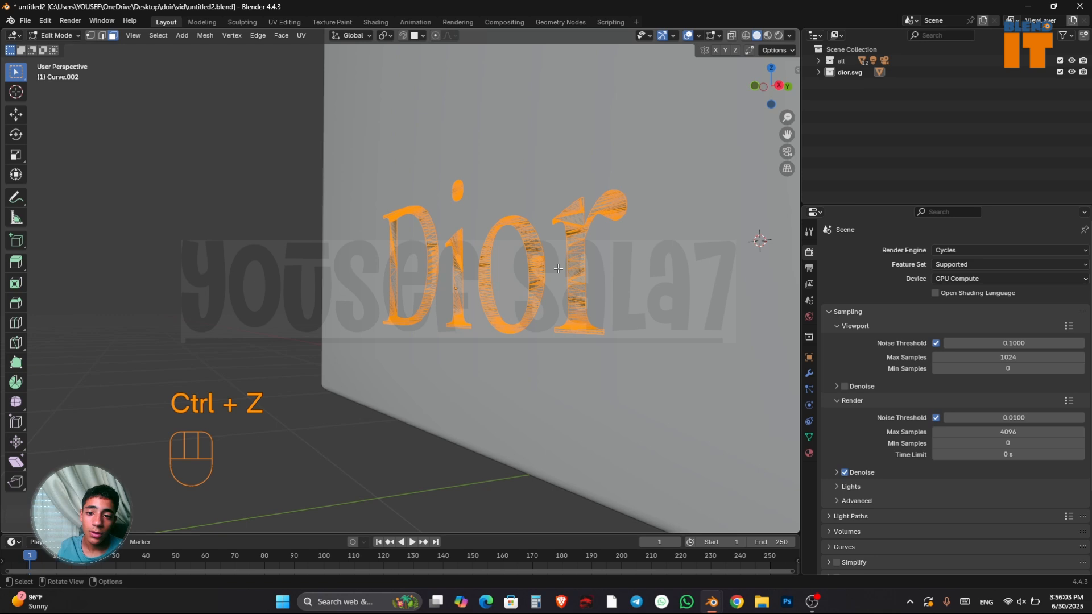
# Extrude all lettering faces along their normal by about 0.003 m and return to Object Mode
pyautogui.press('e')
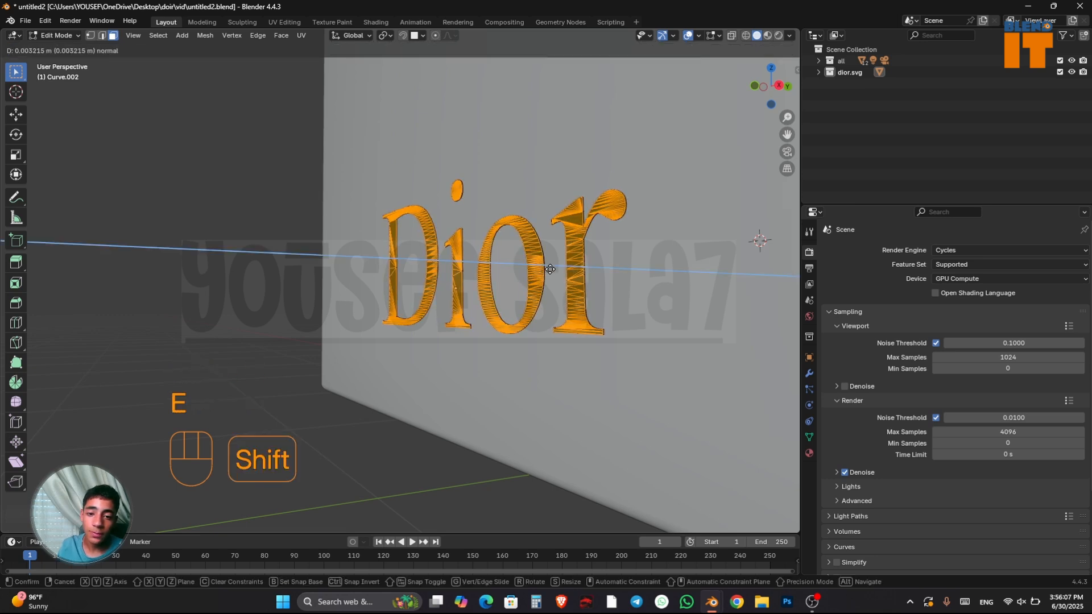
pyautogui.click(550, 269)
pyautogui.press('Tab')
pyautogui.moveTo(550, 269); pyautogui.dragTo(596, 318, button='middle')
pyautogui.scroll(6, 544, 319)
pyautogui.scroll(-6, 534, 313)
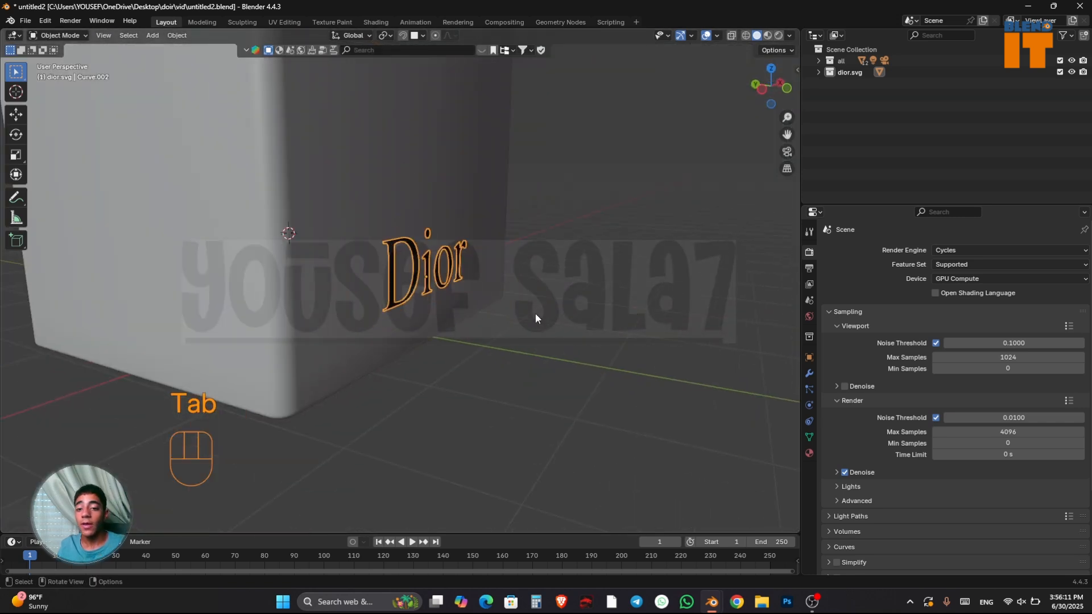
# Replace the lettering's SVGMat material with a new material that uses the Glossy BSDF surface shader
pyautogui.click(807, 455)
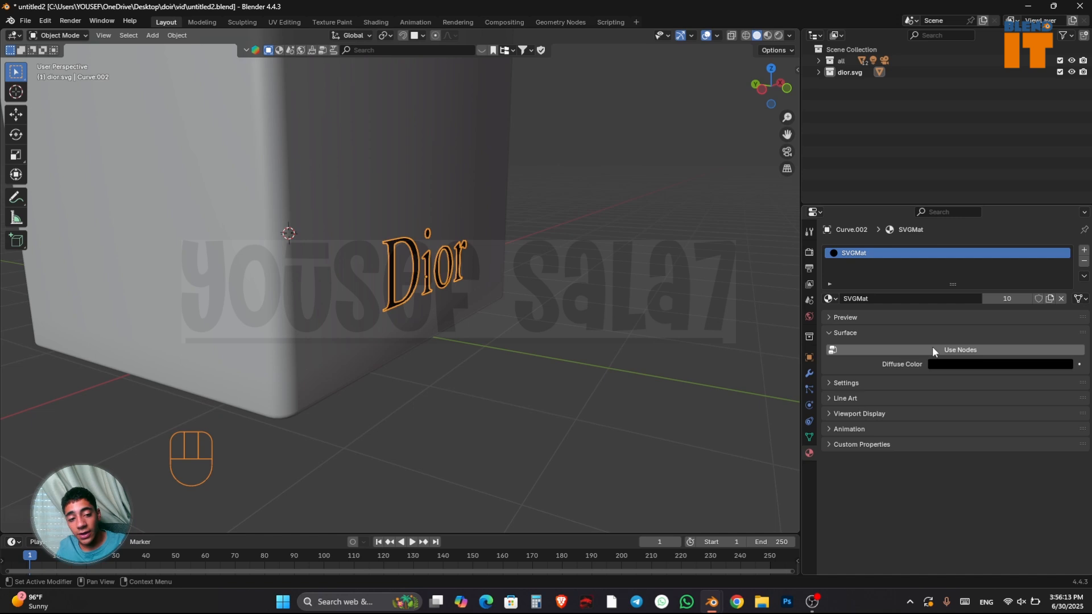
pyautogui.click(1084, 262)
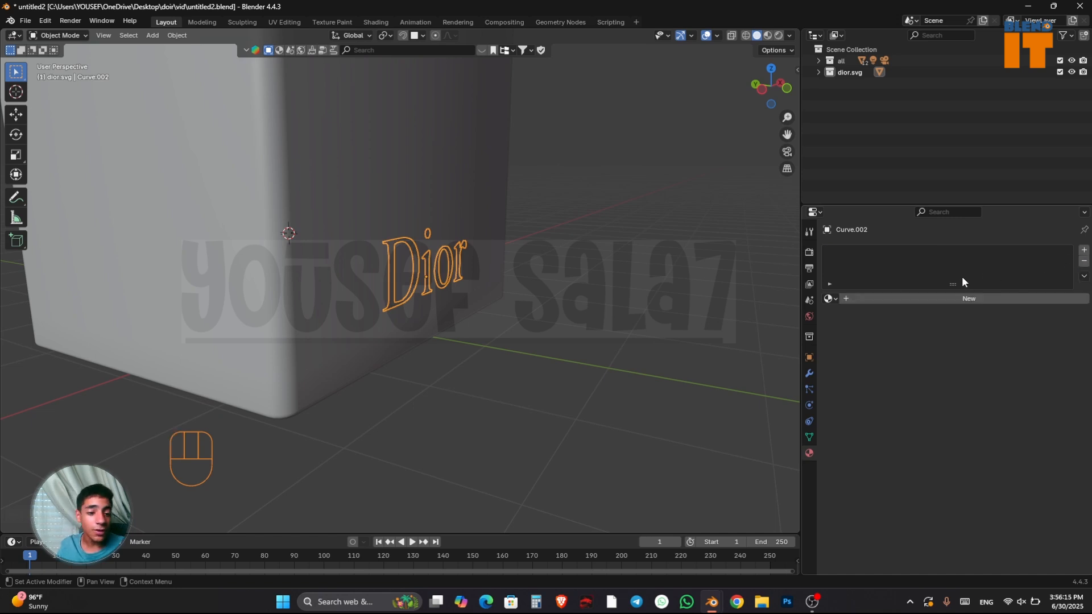
pyautogui.click(970, 299)
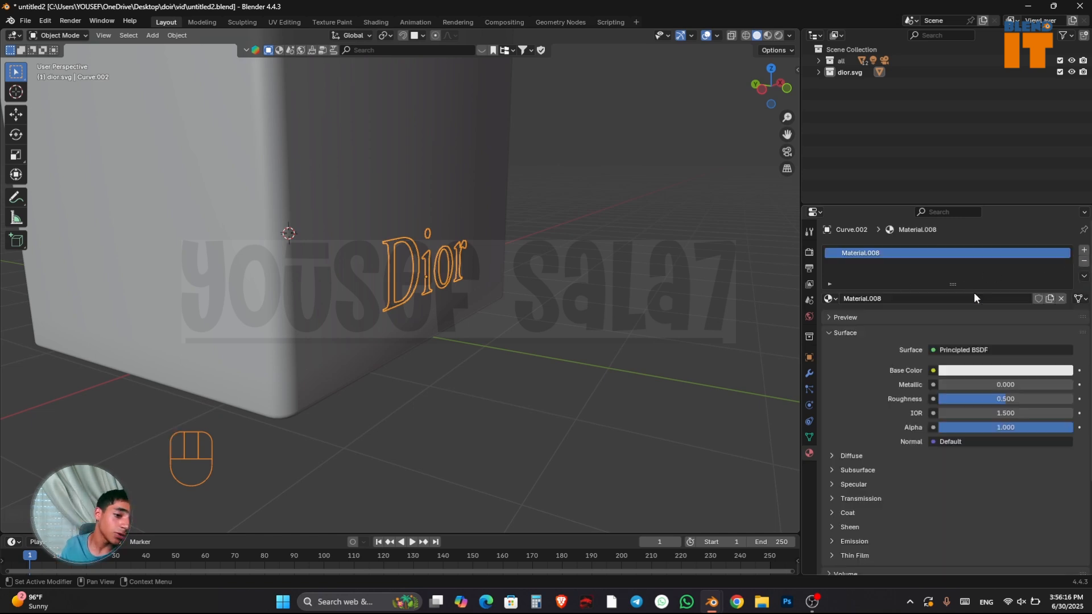
pyautogui.click(978, 350)
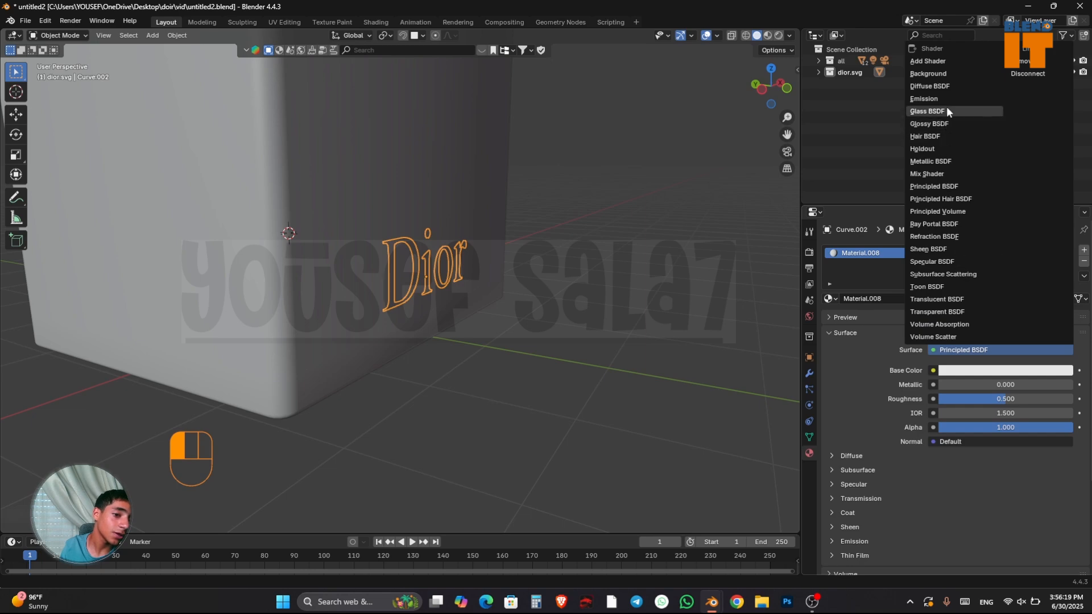
pyautogui.click(944, 123)
pyautogui.scroll(5, 513, 302)
pyautogui.moveTo(513, 301); pyautogui.dragTo(460, 343, button='middle')
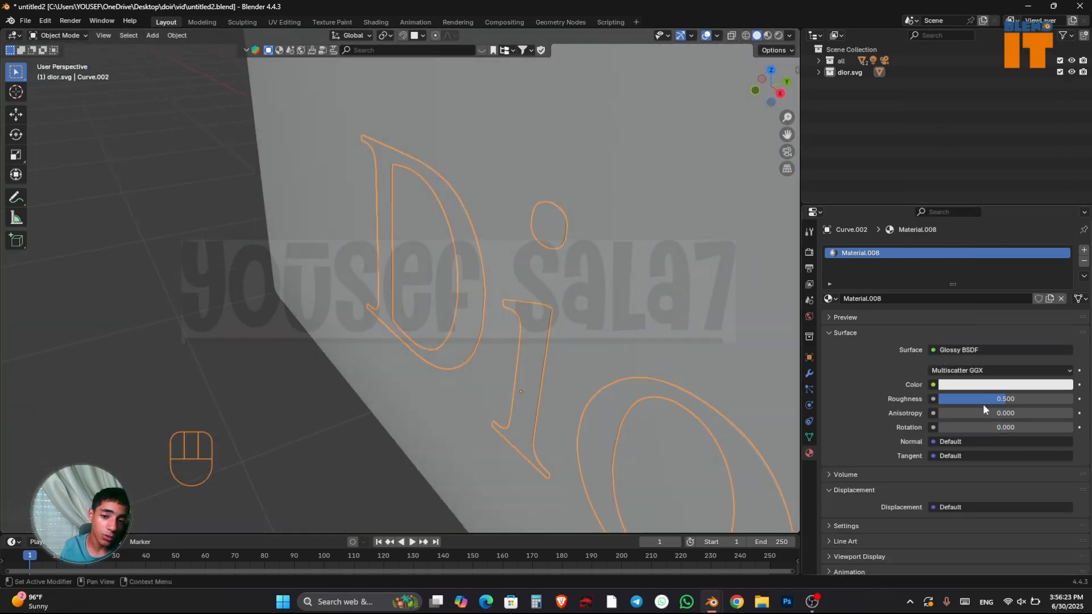
# Set the glossy lettering material's roughness to 0.091 and darken its color to black
pyautogui.moveTo(1005, 400); pyautogui.dragTo(949, 399)
pyautogui.click(966, 386)
pyautogui.moveTo(1064, 227); pyautogui.dragTo(1063, 264)
# Inspect the lettering on the box from several angles in Material Preview and Rendered shading
pyautogui.click(767, 35)
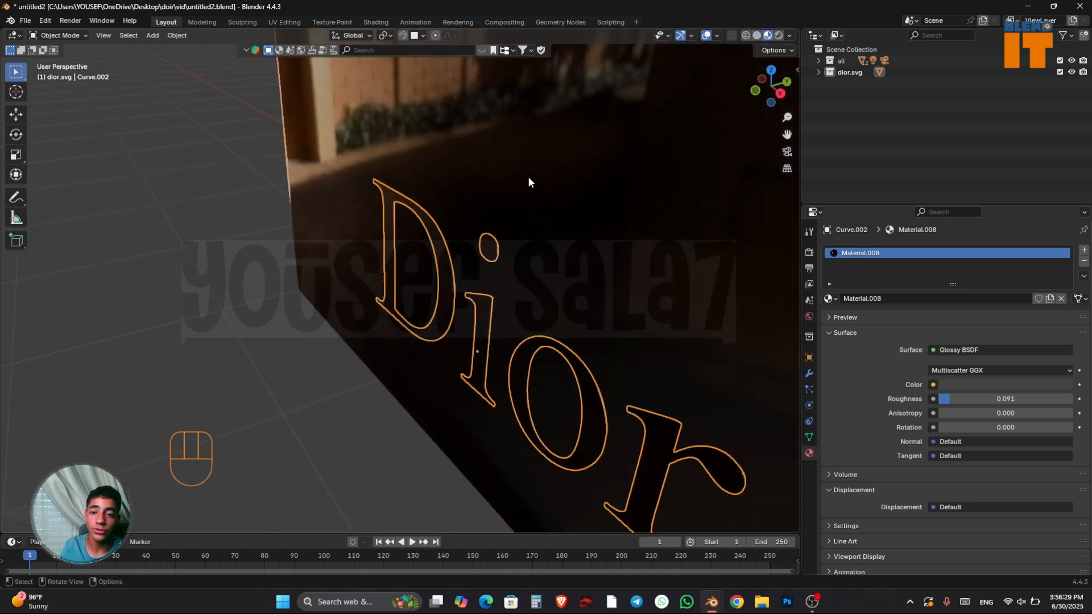
pyautogui.moveTo(529, 178)
pyautogui.mouseDown(button='middle')
pyautogui.moveTo(721, 134)
pyautogui.moveTo(541, 277)
pyautogui.moveTo(517, 273)
pyautogui.moveTo(480, 302)
pyautogui.moveTo(519, 263)
pyautogui.mouseUp(button='middle')
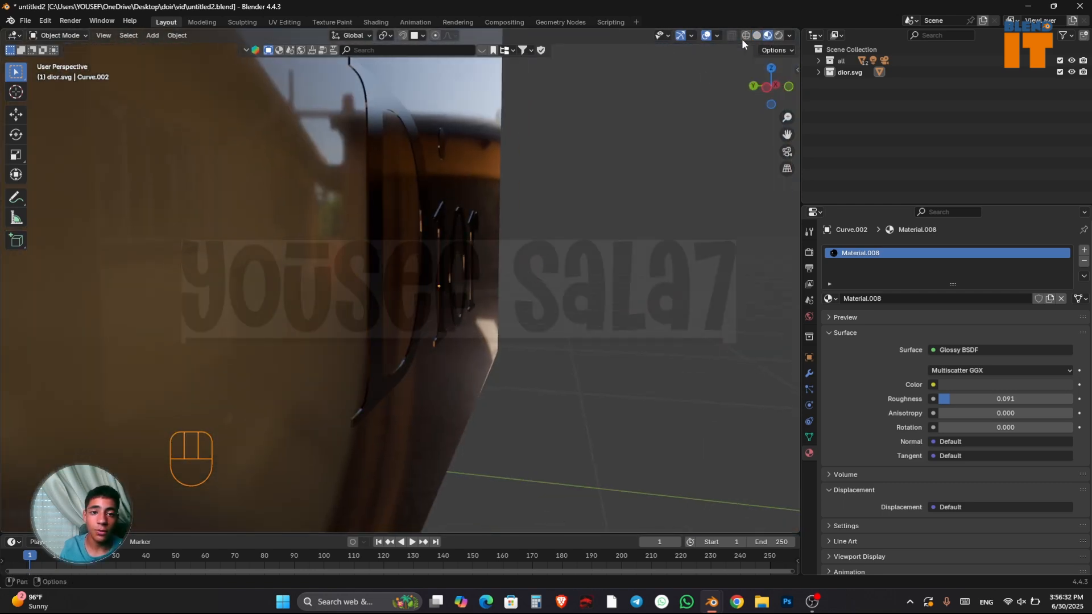
pyautogui.click(778, 36)
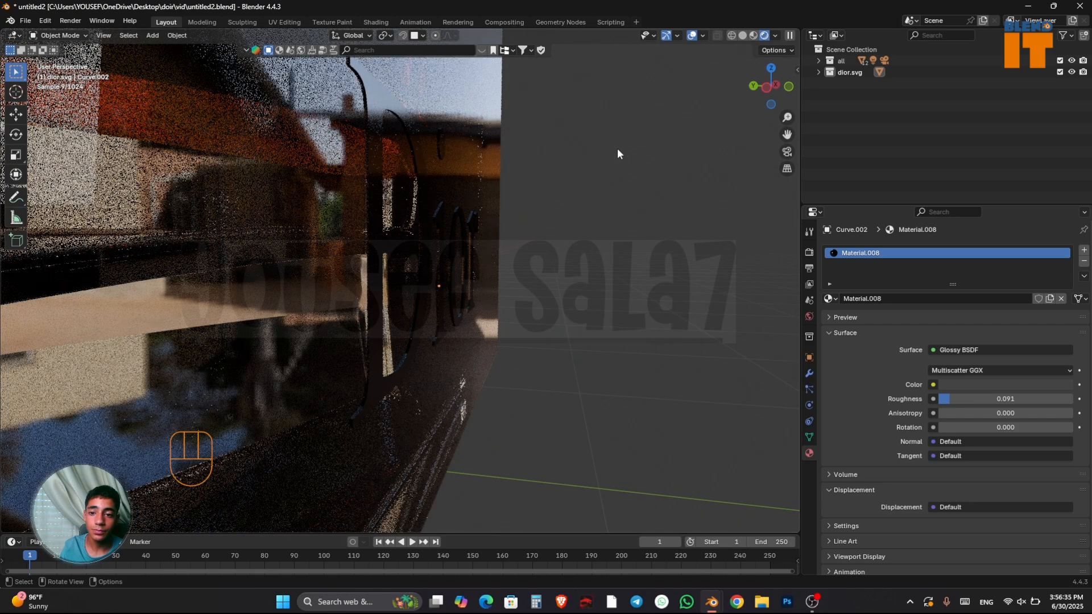
pyautogui.moveTo(615, 153); pyautogui.dragTo(472, 128, button='middle')
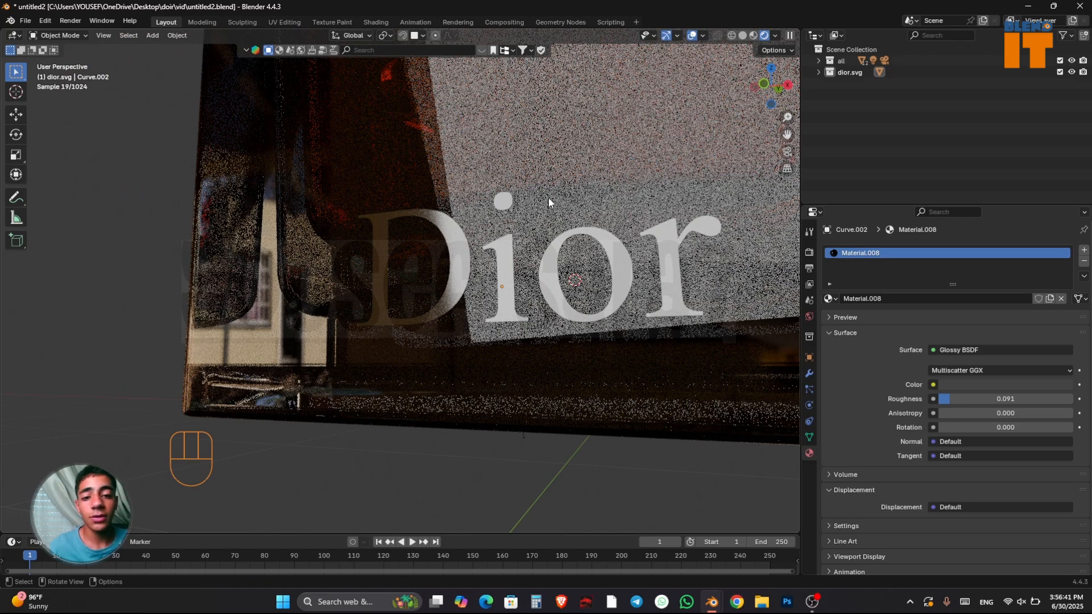
pyautogui.scroll(-2, 527, 199)
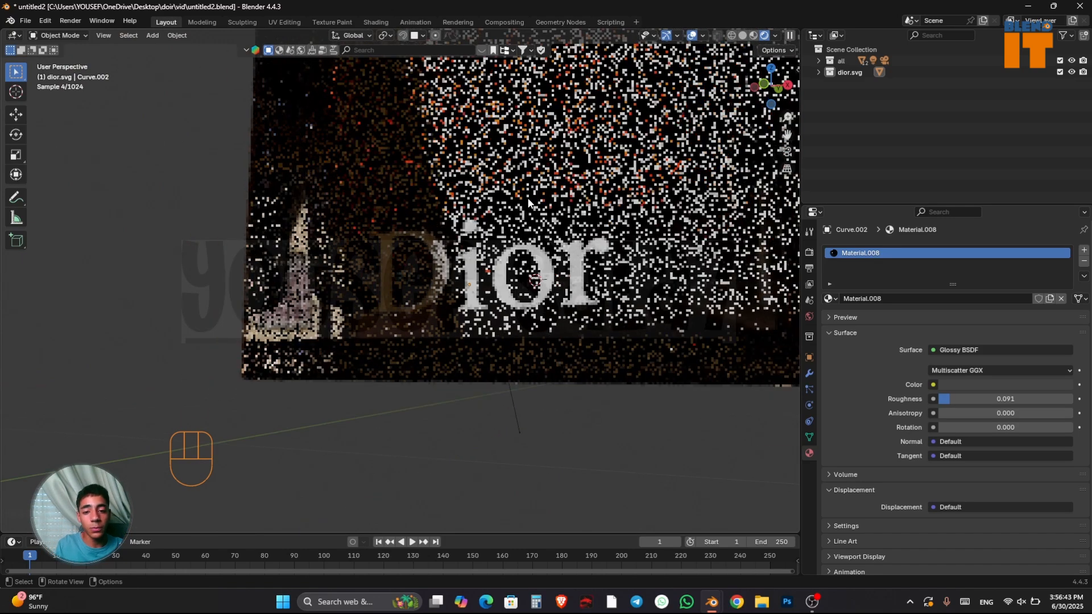
pyautogui.moveTo(527, 200); pyautogui.dragTo(560, 212, button='middle')
# Set the lettering material's roughness to 0.534 and its color to white
pyautogui.moveTo(977, 402); pyautogui.dragTo(1010, 402)
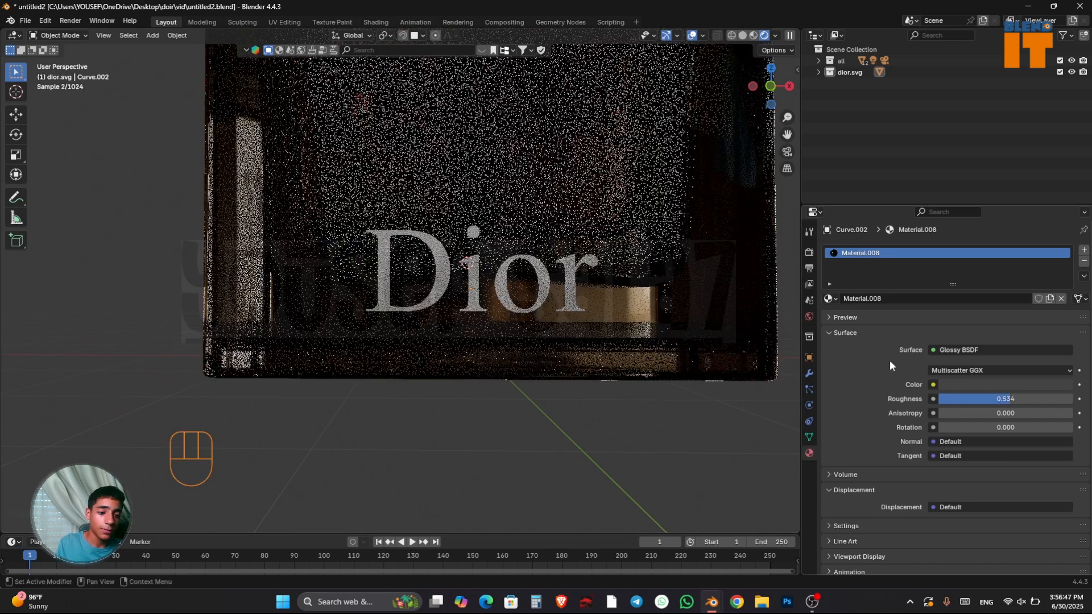
pyautogui.click(1006, 384)
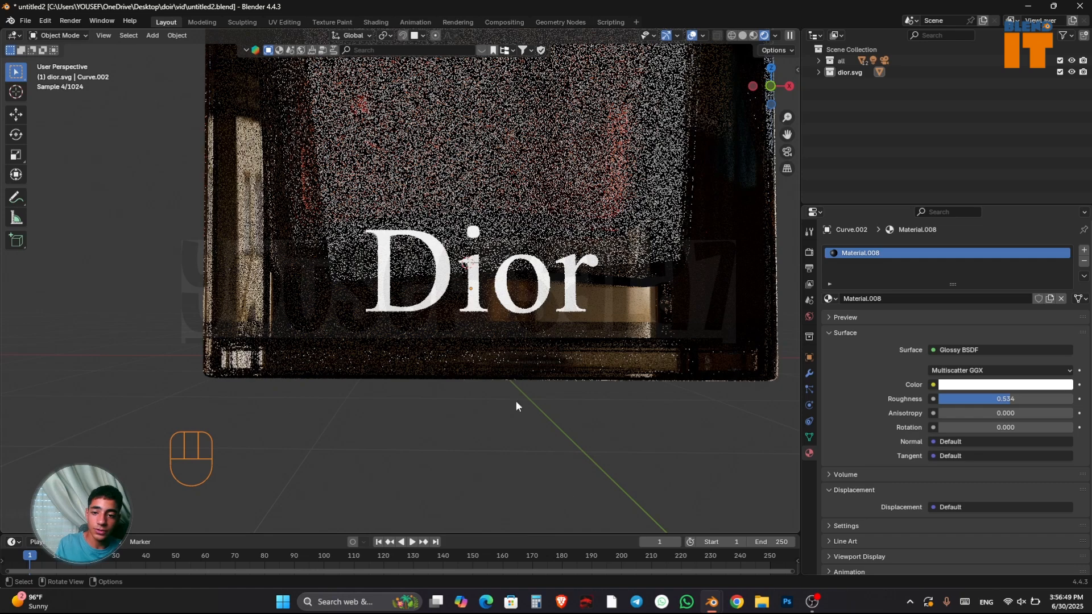
pyautogui.scroll(-5, 506, 375)
pyautogui.keyDown('shift'); pyautogui.moveTo(521, 273); pyautogui.dragTo(499, 333, button='middle'); pyautogui.keyUp('shift')
pyautogui.scroll(5, 466, 353)
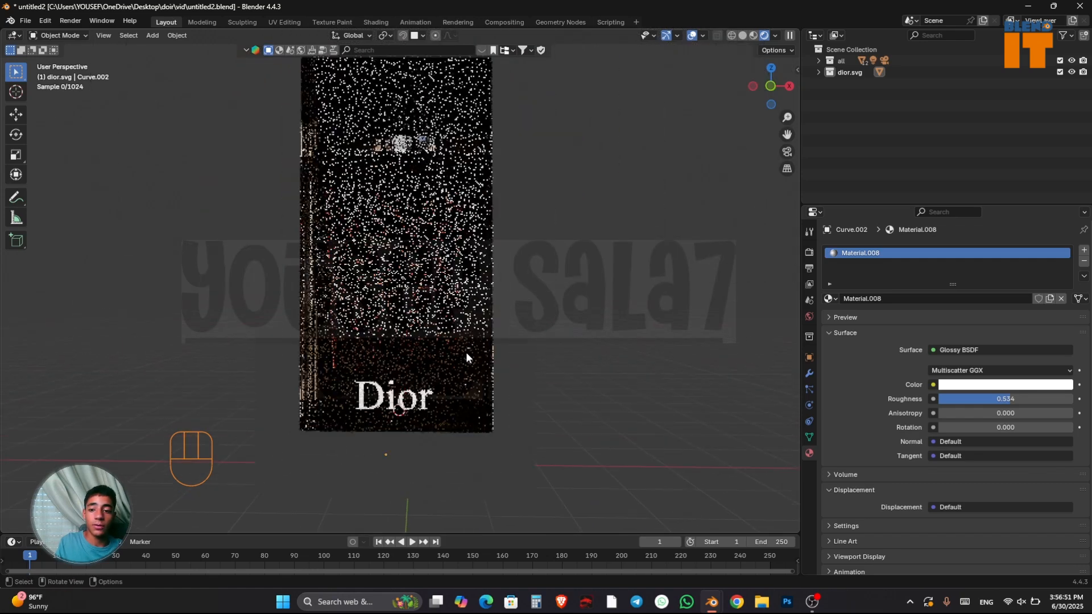
pyautogui.scroll(-2, 462, 341)
# Duplicate the Dior lettering and move the copy about 5.04 m up along Z onto the lid
pyautogui.click(421, 399)
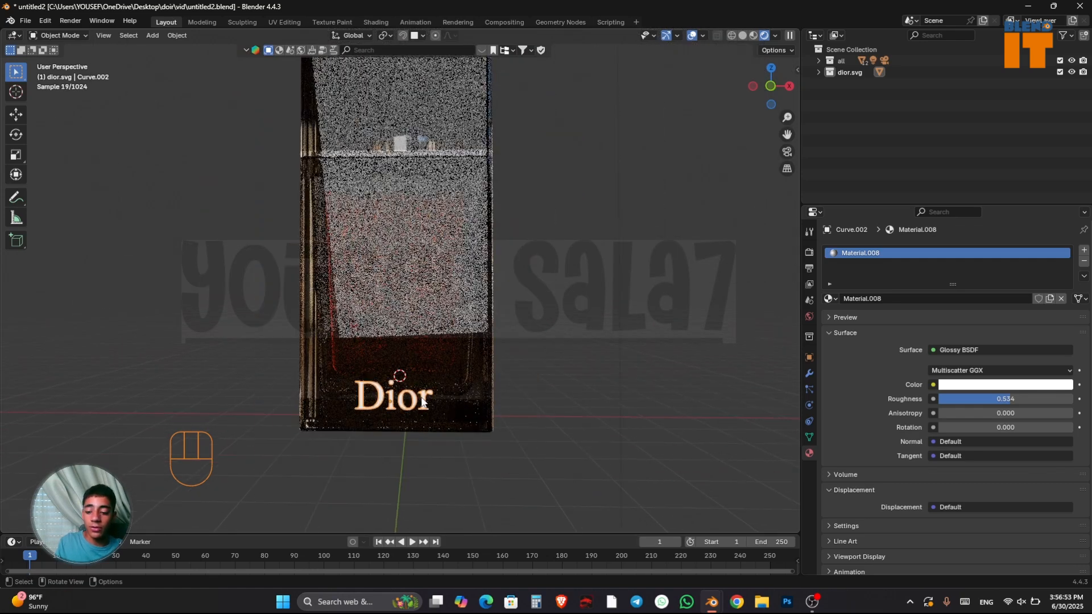
pyautogui.hotkey('shift', 'd')
pyautogui.press('z')
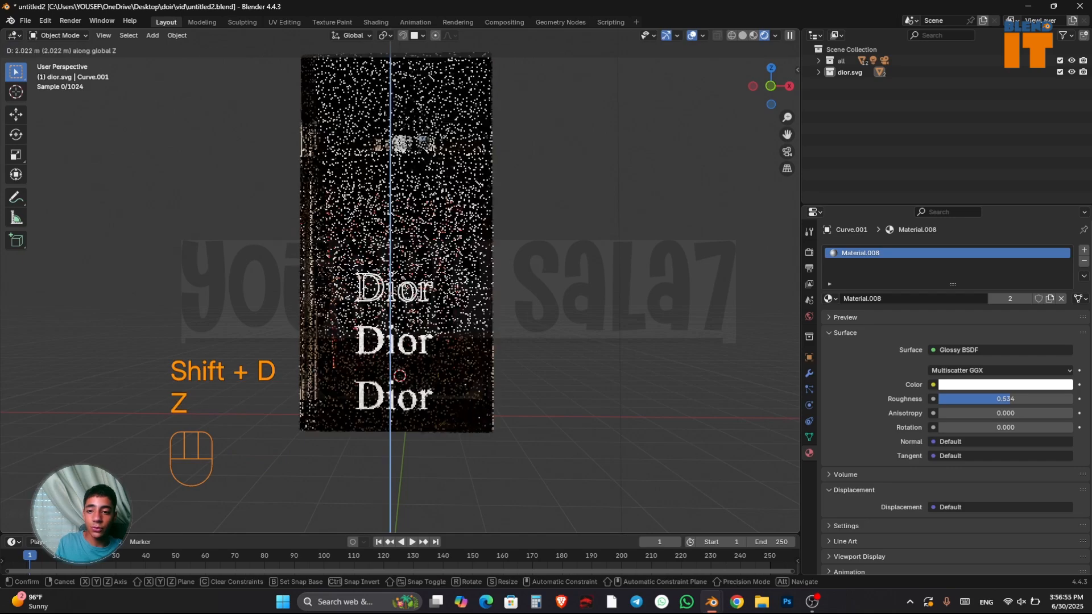
pyautogui.press('shift')
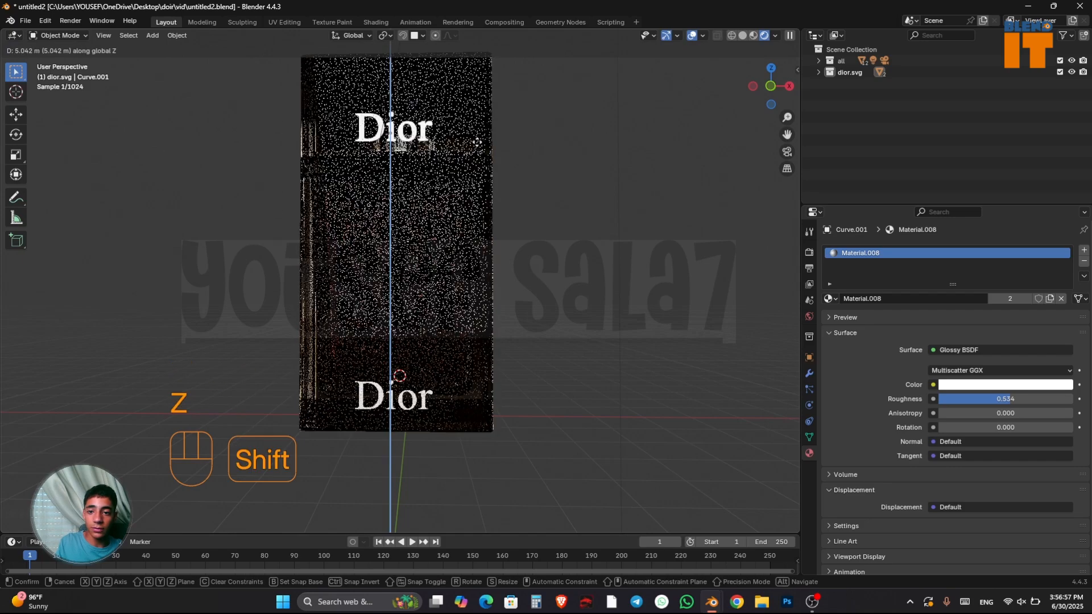
pyautogui.click(477, 142)
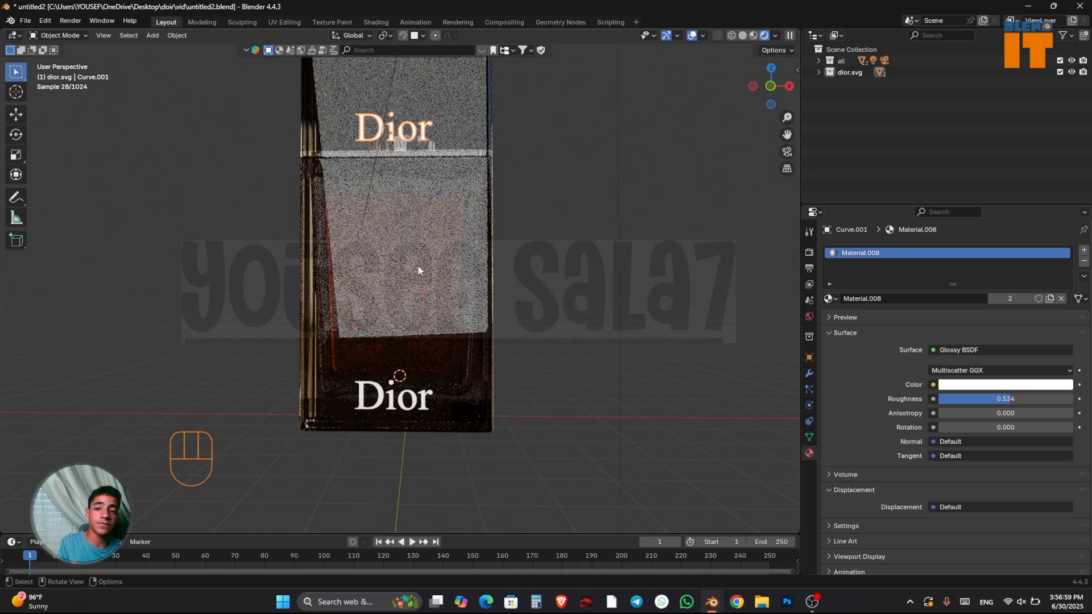
pyautogui.scroll(2, 444, 179)
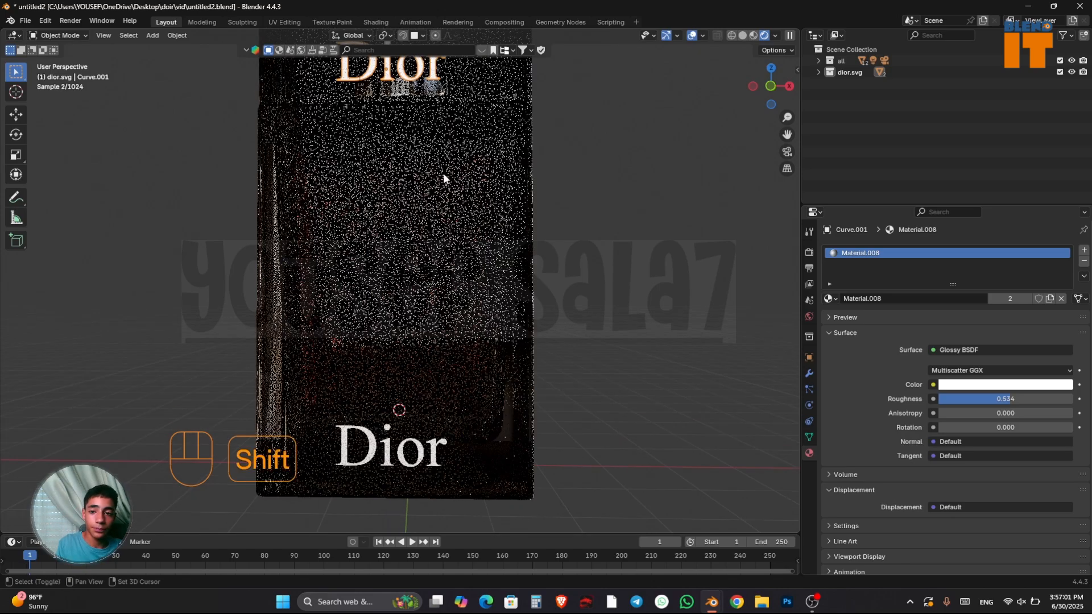
pyautogui.keyDown('shift'); pyautogui.moveTo(444, 178); pyautogui.dragTo(429, 336, button='middle'); pyautogui.keyUp('shift')
# Adjust the scale of the Dior lettering on the box lid in front view
pyautogui.press('F4')
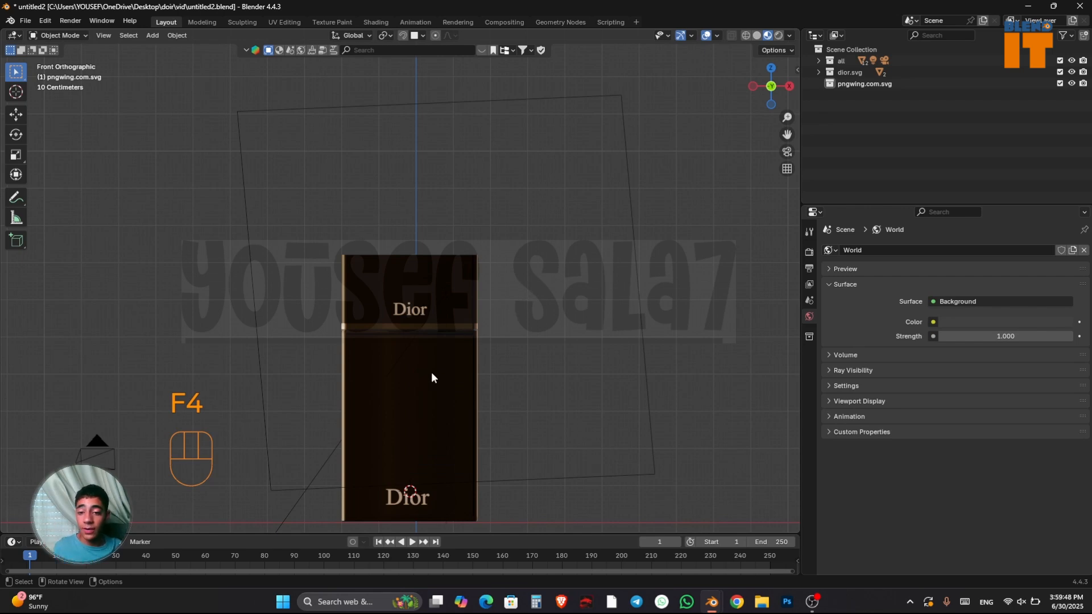
pyautogui.moveTo(431, 372); pyautogui.dragTo(423, 298, button='middle')
pyautogui.scroll(3, 427, 381)
pyautogui.press('`')
pyautogui.scroll(2, 410, 330)
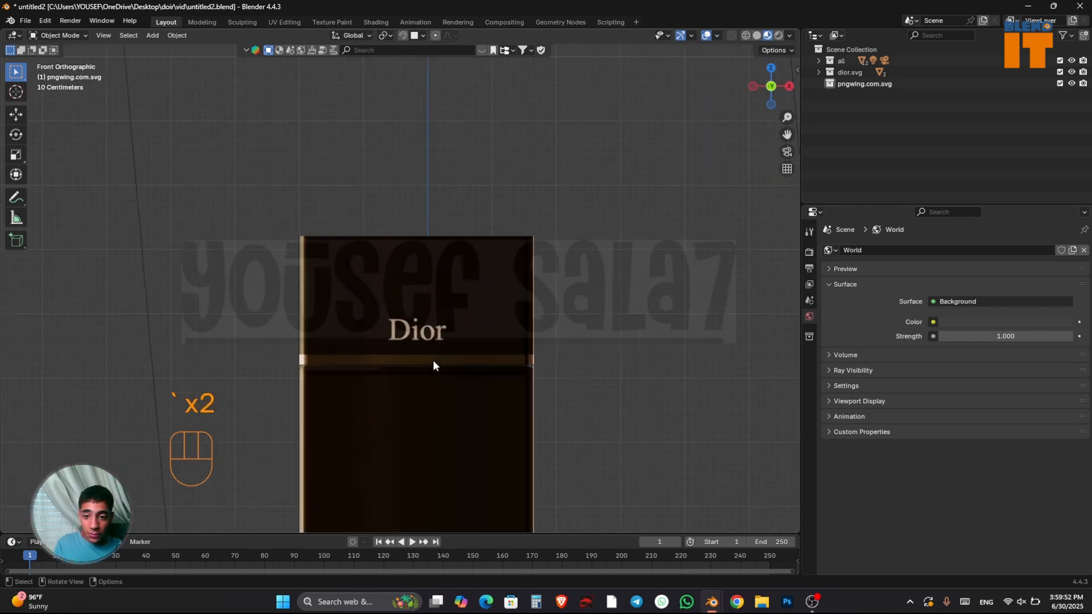
pyautogui.keyDown('shift'); pyautogui.moveTo(434, 366); pyautogui.dragTo(449, 112, button='middle'); pyautogui.keyUp('shift')
pyautogui.keyDown('shift'); pyautogui.moveTo(483, 200); pyautogui.dragTo(455, 380, button='middle'); pyautogui.keyUp('shift')
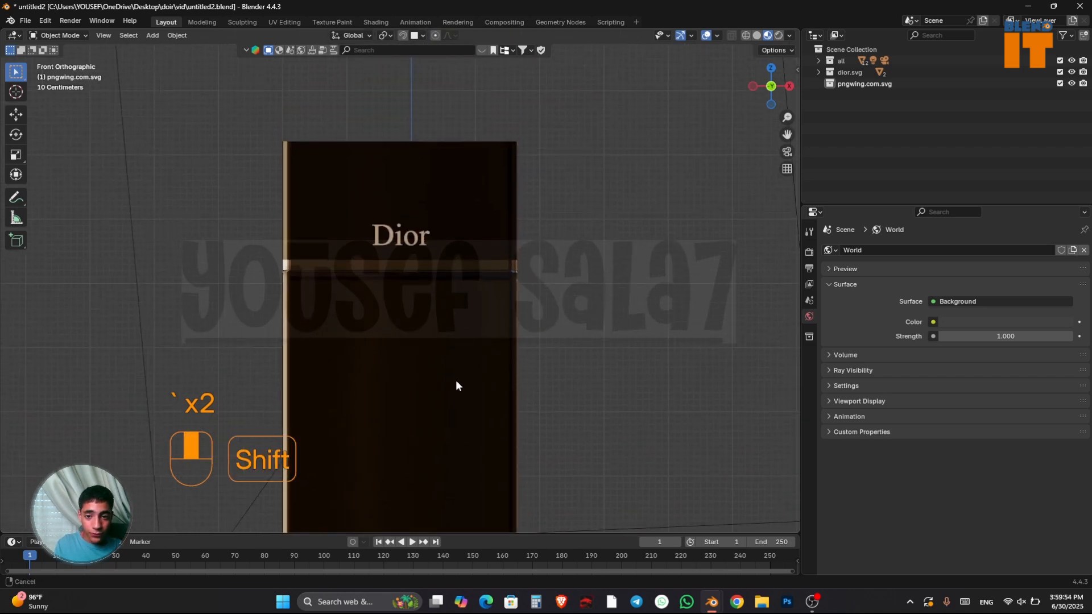
pyautogui.click(404, 239)
pyautogui.press('s')
pyautogui.click(472, 239)
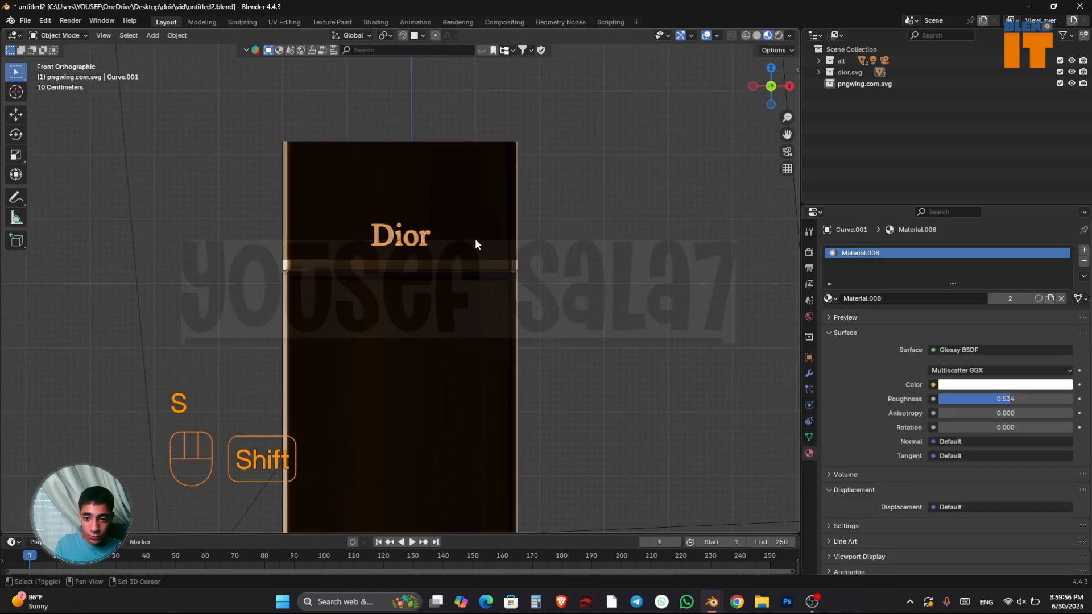
# Adjust the scale of the Dior lettering near the base of the box
pyautogui.keyDown('shift'); pyautogui.scroll(-5, 490, 251); pyautogui.keyUp('shift')
pyautogui.click(421, 407)
pyautogui.press('s')
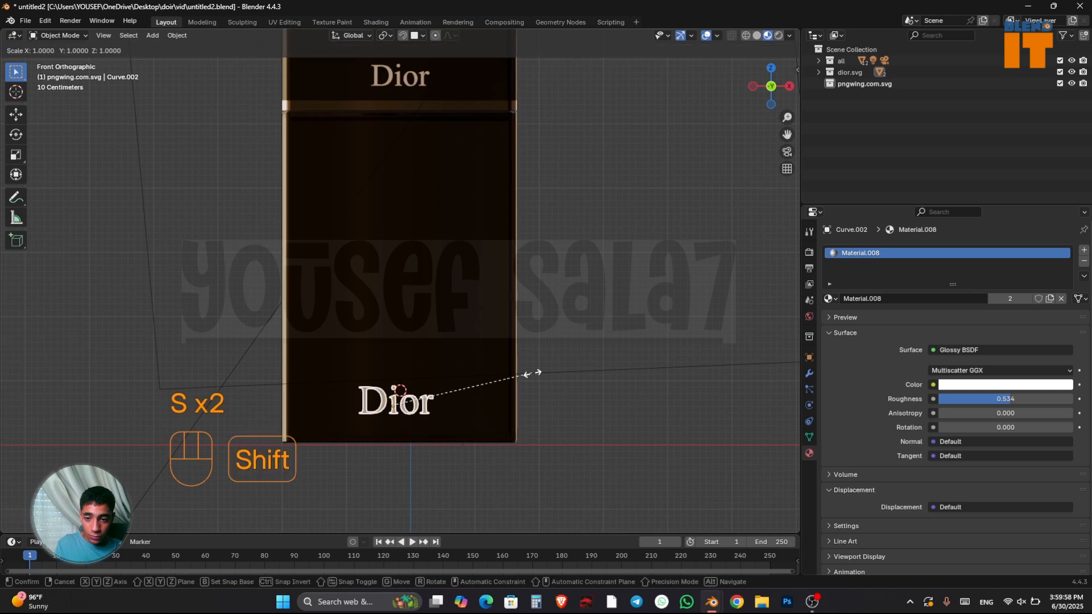
pyautogui.click(500, 364)
pyautogui.scroll(-3, 499, 347)
pyautogui.keyDown('shift'); pyautogui.moveTo(500, 347); pyautogui.dragTo(482, 396, button='middle'); pyautogui.keyUp('shift')
pyautogui.click(495, 348)
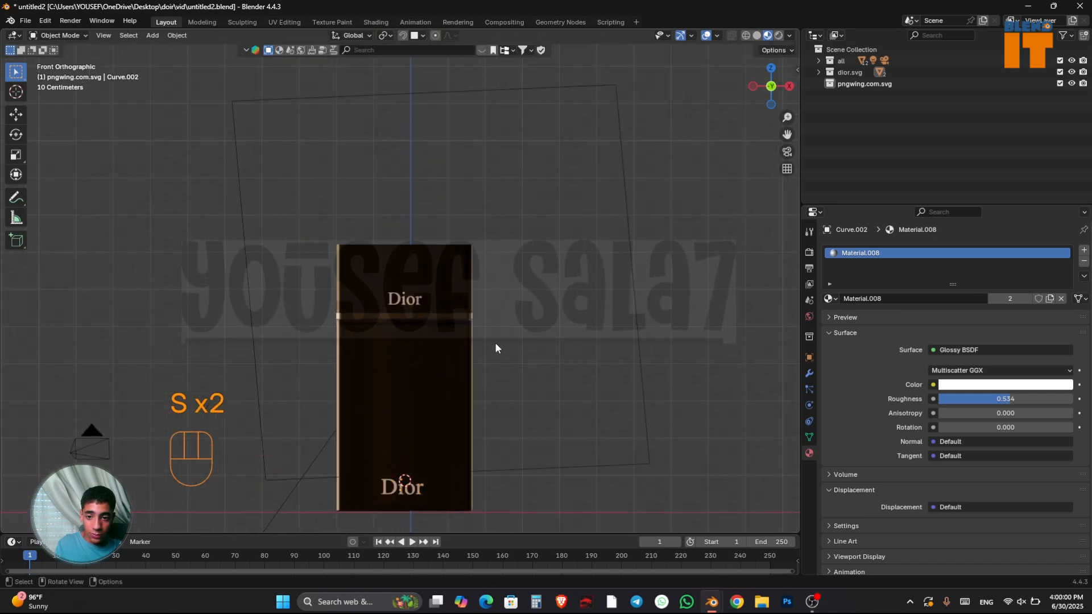
# Isolate the box lid in local view, seen from above
pyautogui.scroll(5, 431, 412)
pyautogui.moveTo(495, 302); pyautogui.dragTo(469, 388, button='middle')
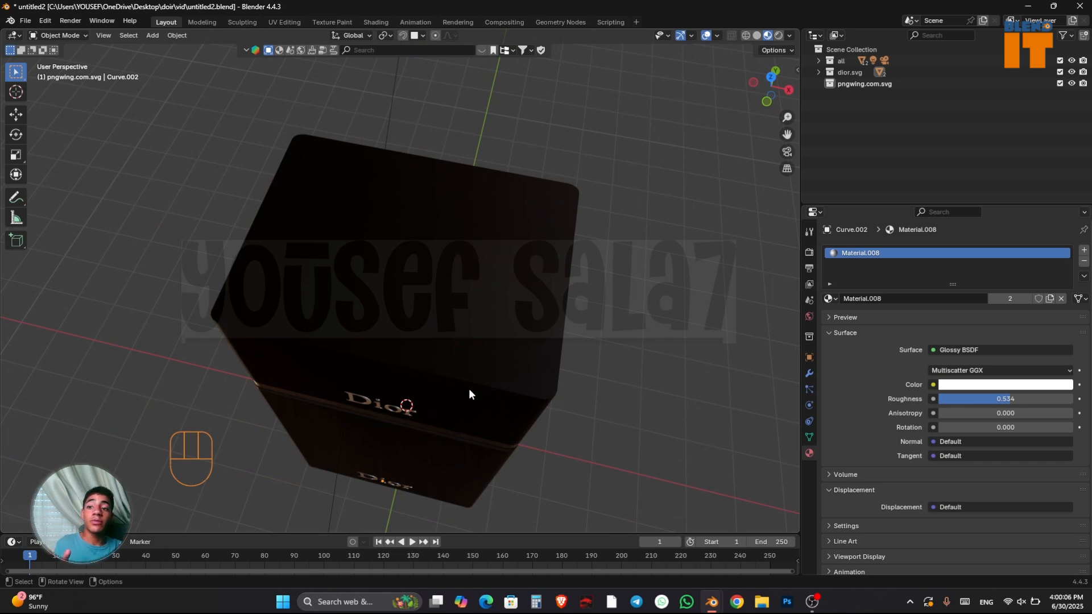
pyautogui.moveTo(418, 261); pyautogui.dragTo(454, 303, button='middle')
pyautogui.click(429, 274)
pyautogui.press('/')
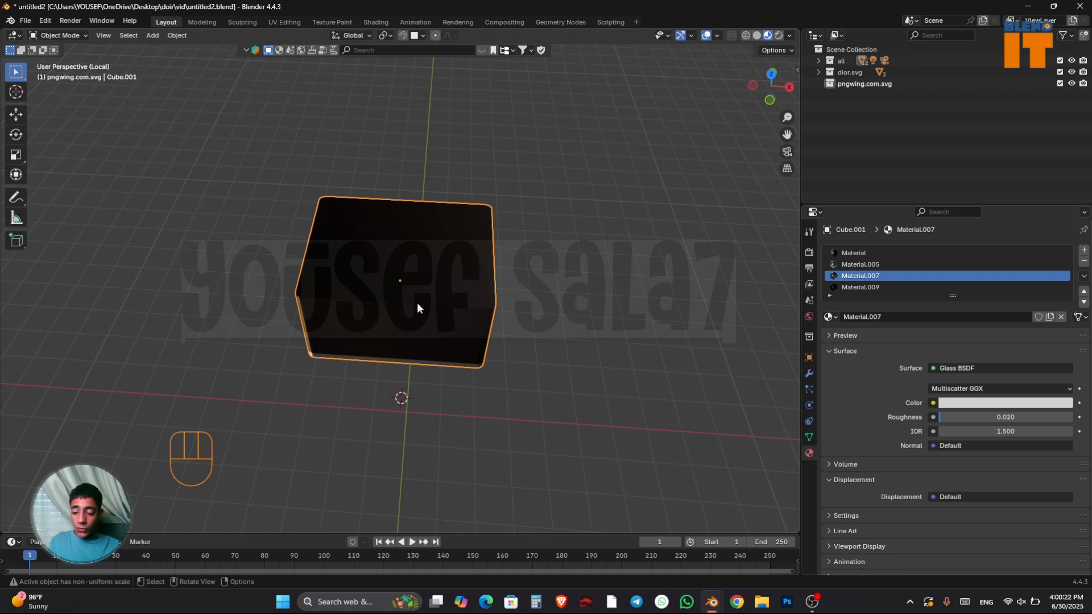
# Import the Dior logo file pngwing.com.svg as Scalable Vector Graphics
pyautogui.click(24, 21)
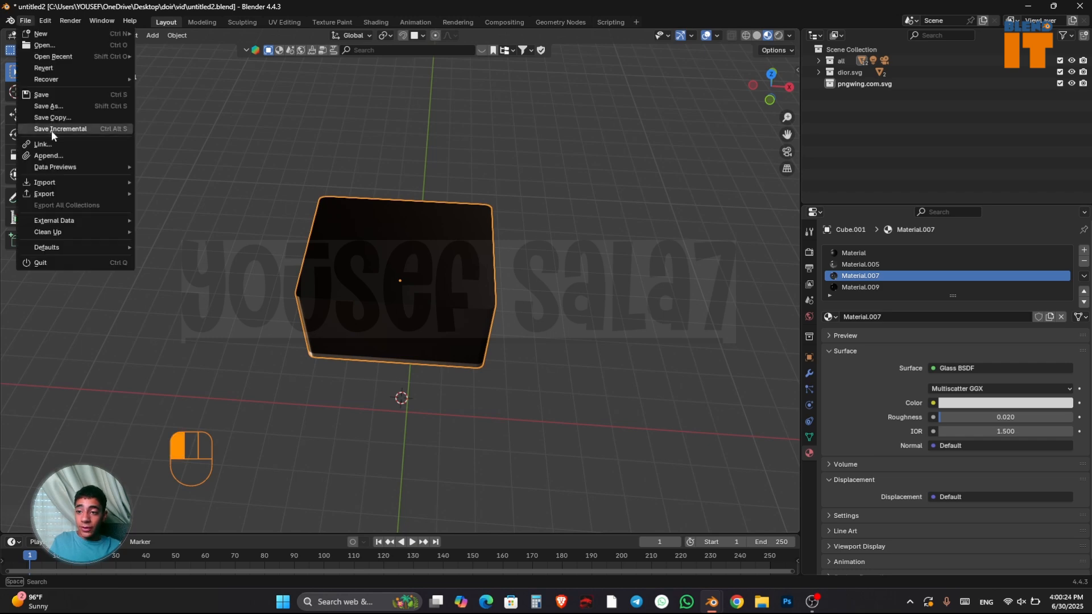
pyautogui.moveTo(58, 183)
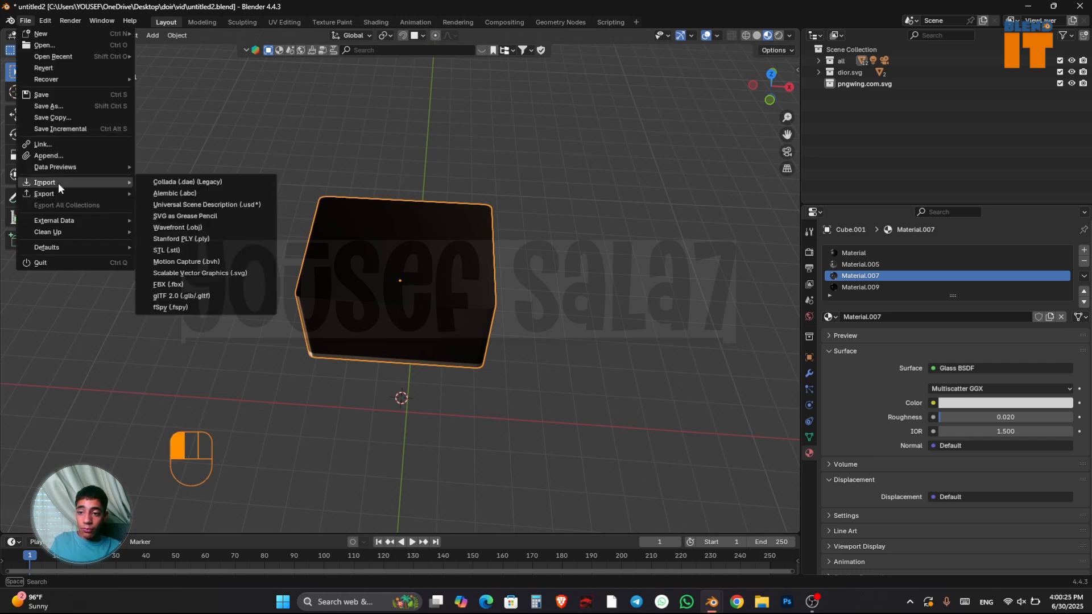
pyautogui.click(198, 272)
pyautogui.click(483, 207)
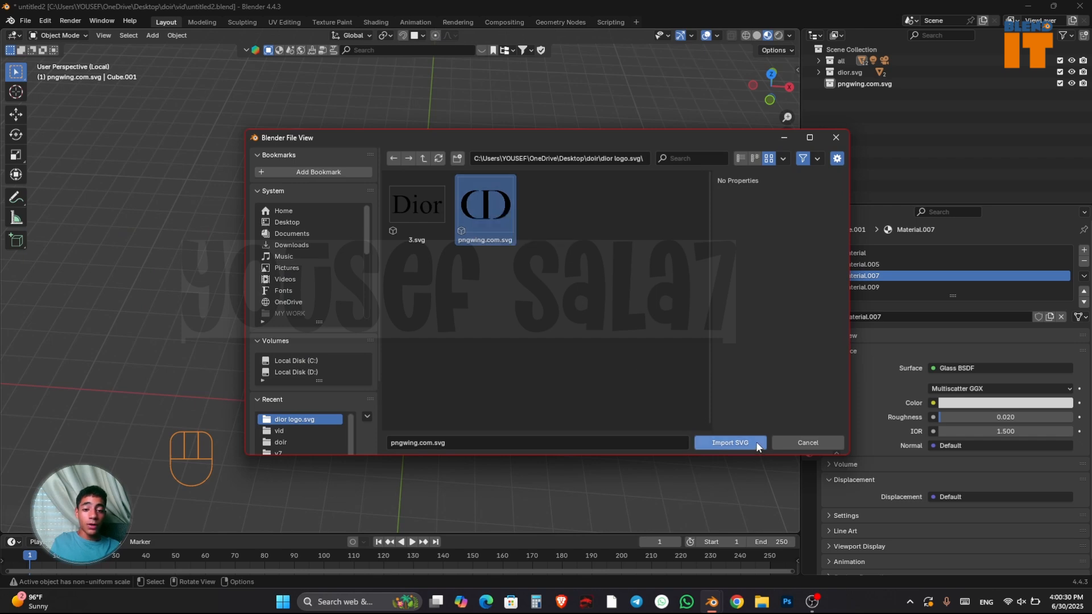
pyautogui.click(717, 445)
pyautogui.scroll(-4, 645, 400)
pyautogui.moveTo(566, 333); pyautogui.dragTo(382, 391, button='middle')
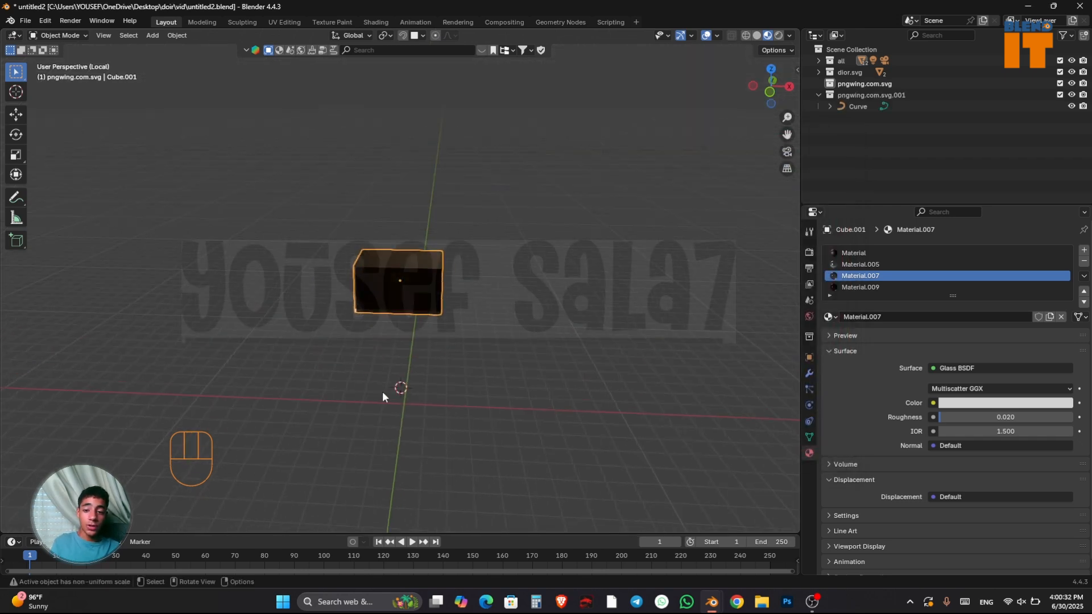
# Leave local view, select the box lid together with the imported logo curve, and isolate both
pyautogui.press('KP_Divide')
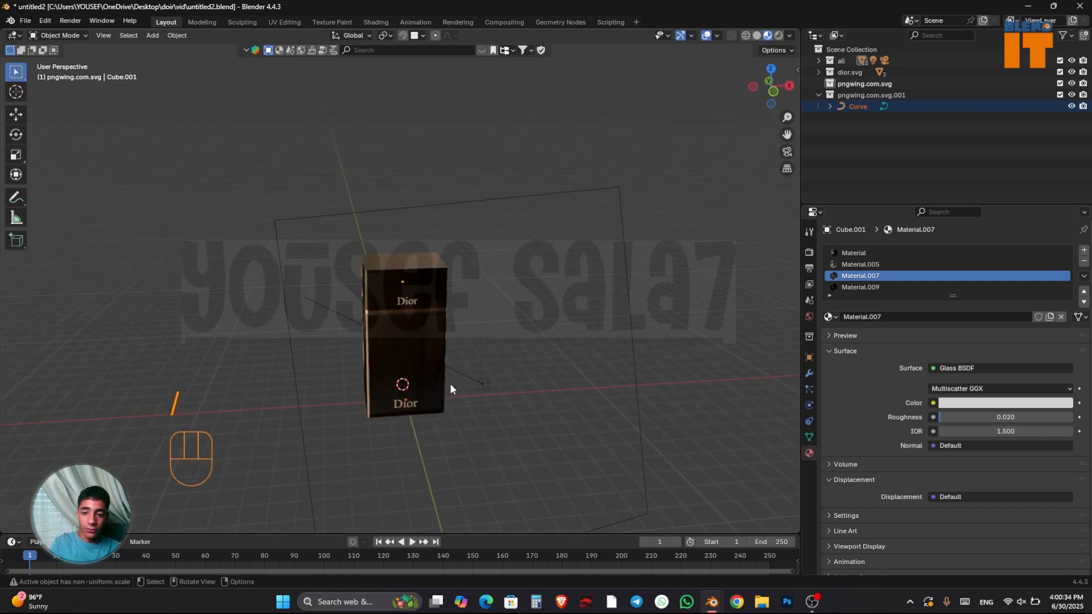
pyautogui.click(851, 108)
pyautogui.keyDown('ctrl'); pyautogui.click(438, 265); pyautogui.keyUp('ctrl')
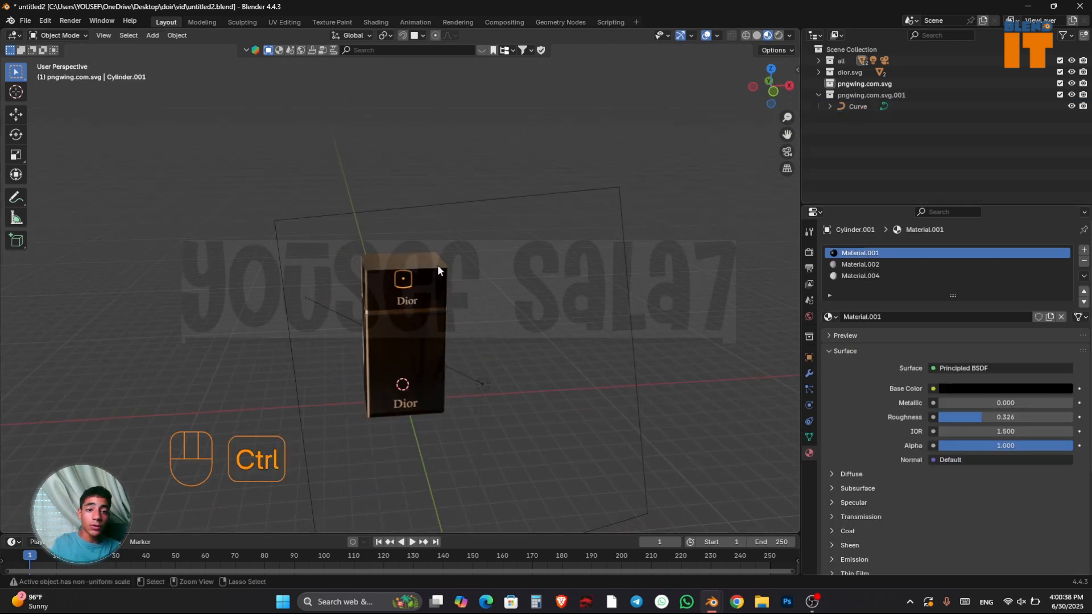
pyautogui.click(443, 278)
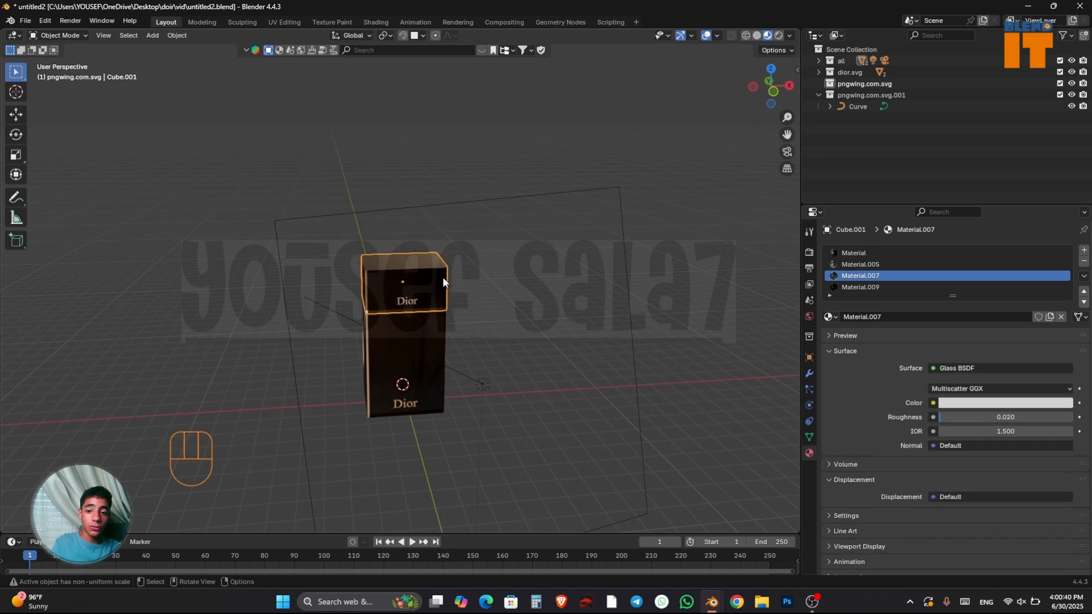
pyautogui.keyDown('ctrl'); pyautogui.click(855, 108); pyautogui.keyUp('ctrl')
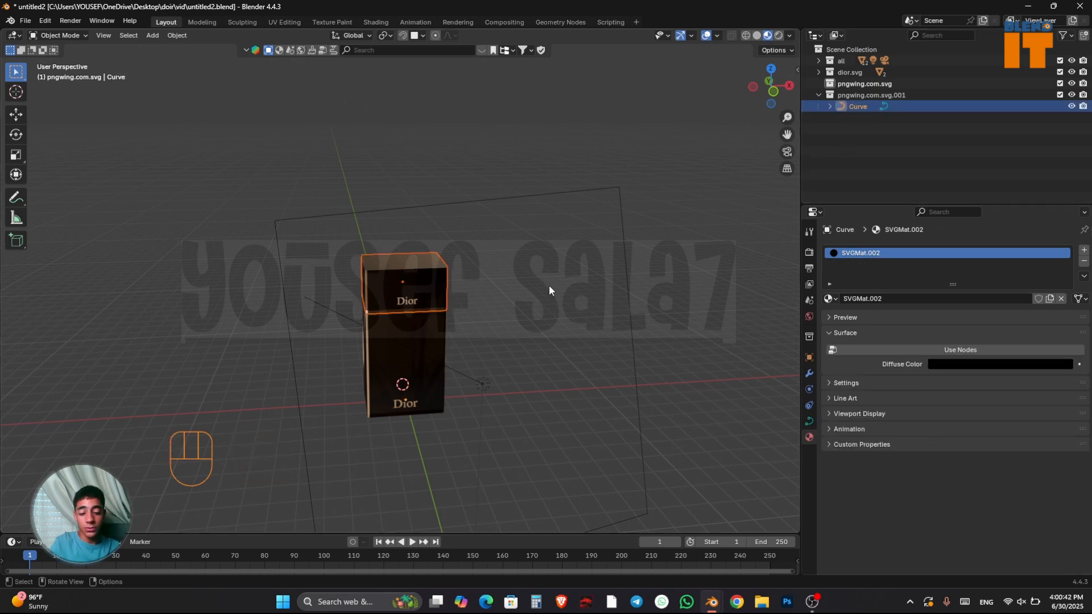
pyautogui.press('/')
# Enlarge the logo curve in two passes and raise it along Z above the top of the lid
pyautogui.press('s')
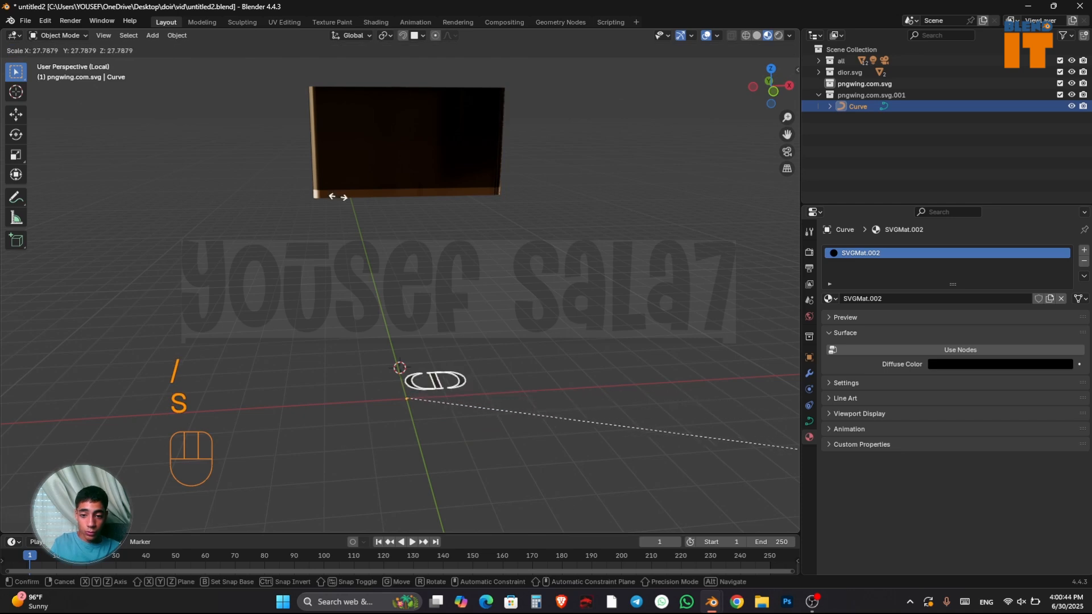
pyautogui.click(500, 413)
pyautogui.press('s')
pyautogui.click(704, 392)
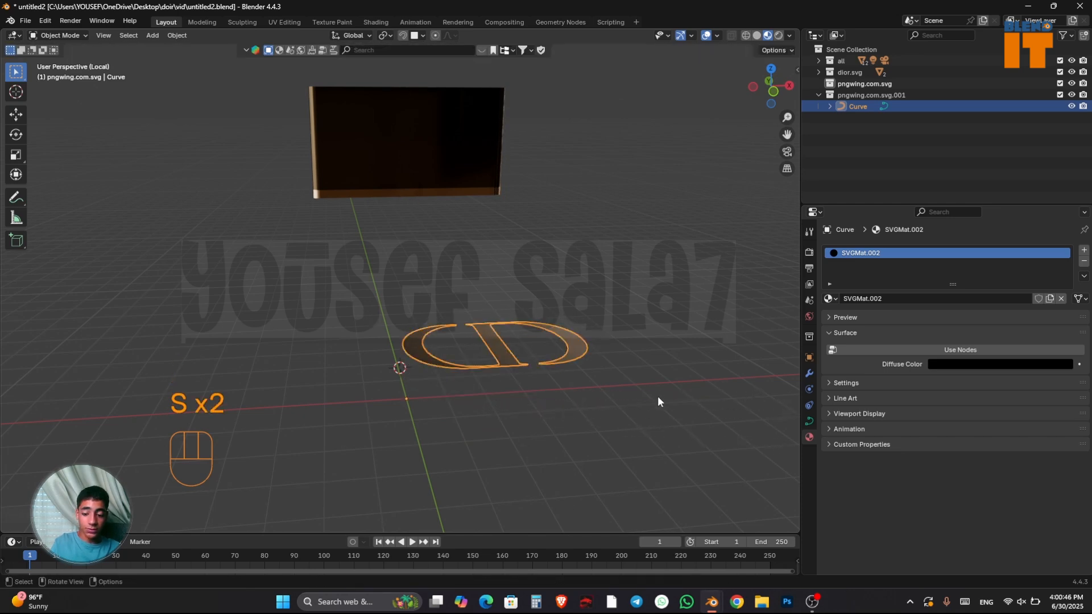
pyautogui.scroll(-2, 657, 401)
pyautogui.press('g')
pyautogui.press('z')
pyautogui.click(703, 187)
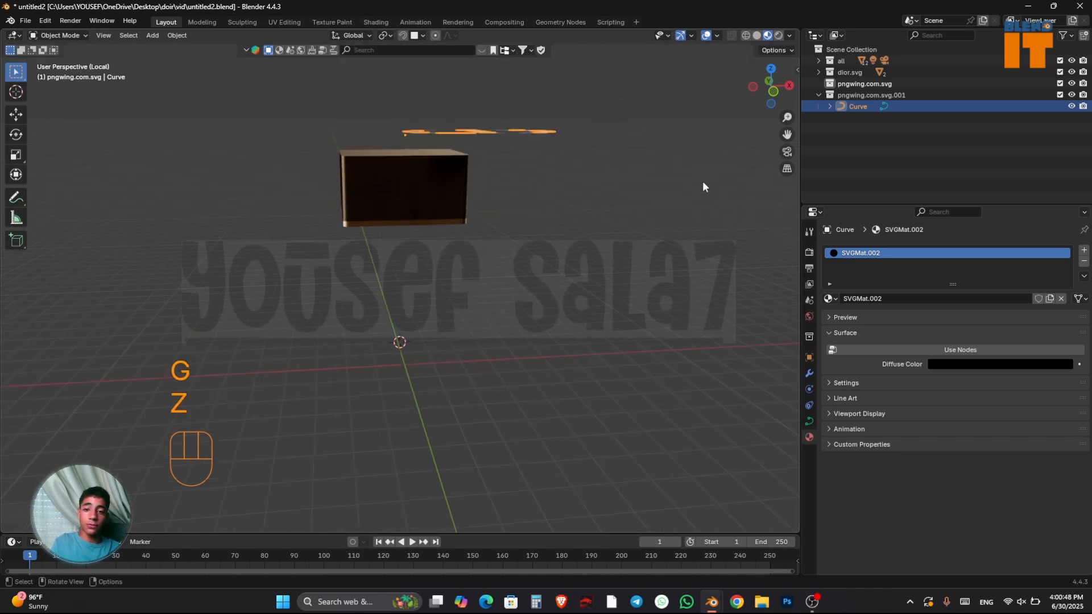
# Move the logo over the lid in top view and scale it down closer to the lid's size
pyautogui.press('`')
pyautogui.click(689, 142)
pyautogui.press('g')
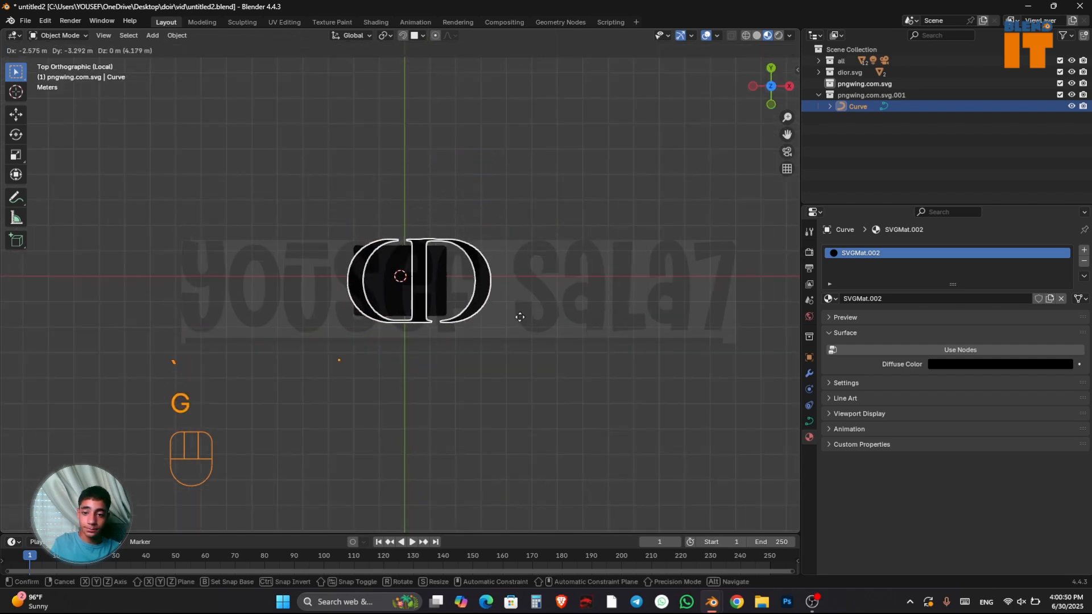
pyautogui.click(508, 313)
pyautogui.scroll(8, 507, 313)
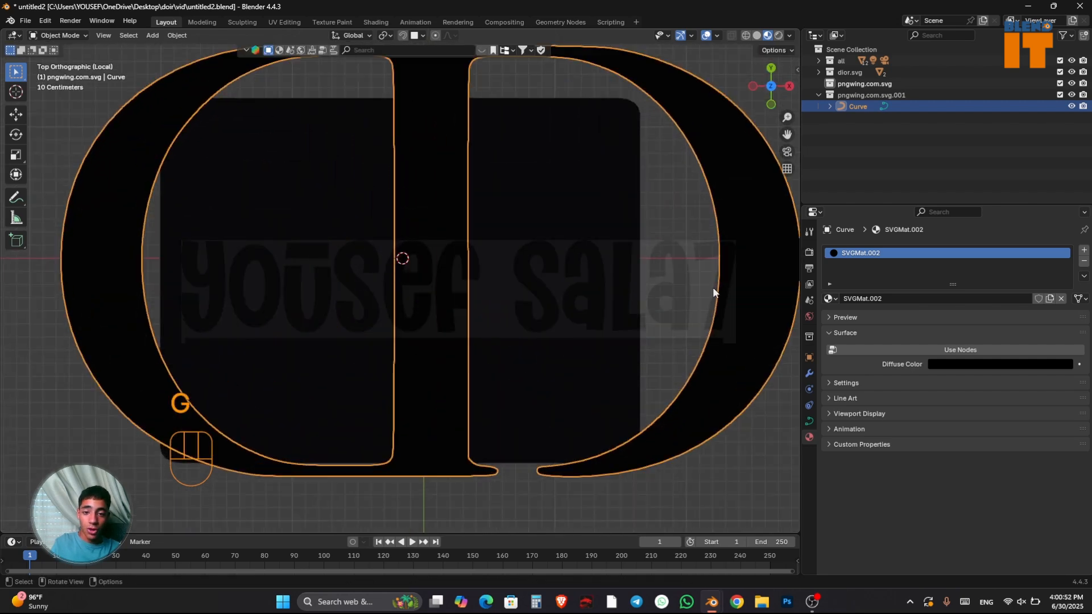
pyautogui.press('s')
pyautogui.click(556, 291)
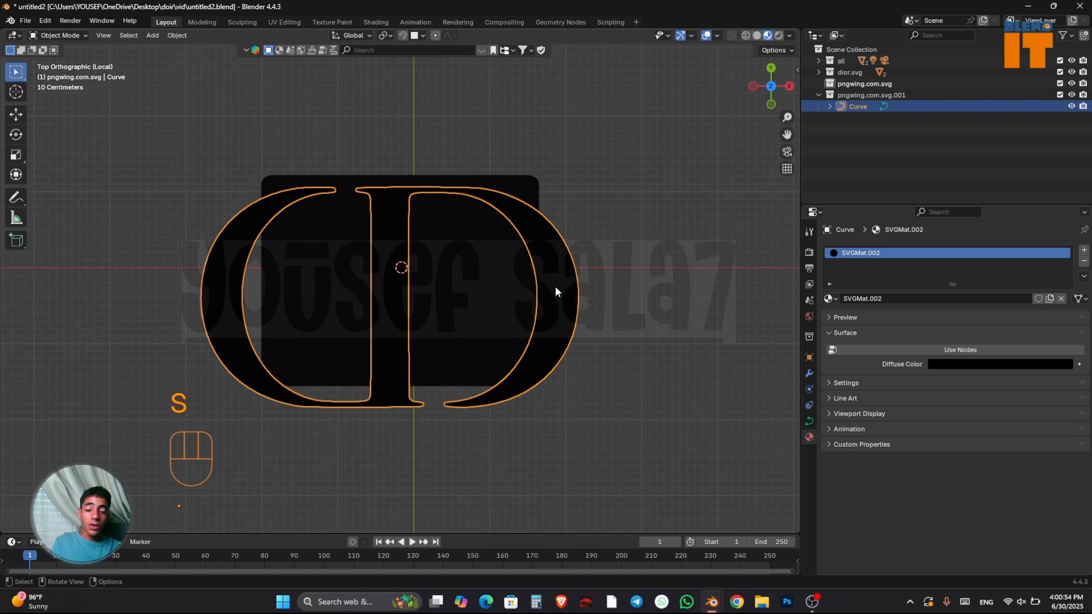
# Set the logo's origin to Center of Mass (Volume) and scale it down to about a quarter of the lid's width
pyautogui.rightClick(555, 286)
pyautogui.moveTo(523, 298)
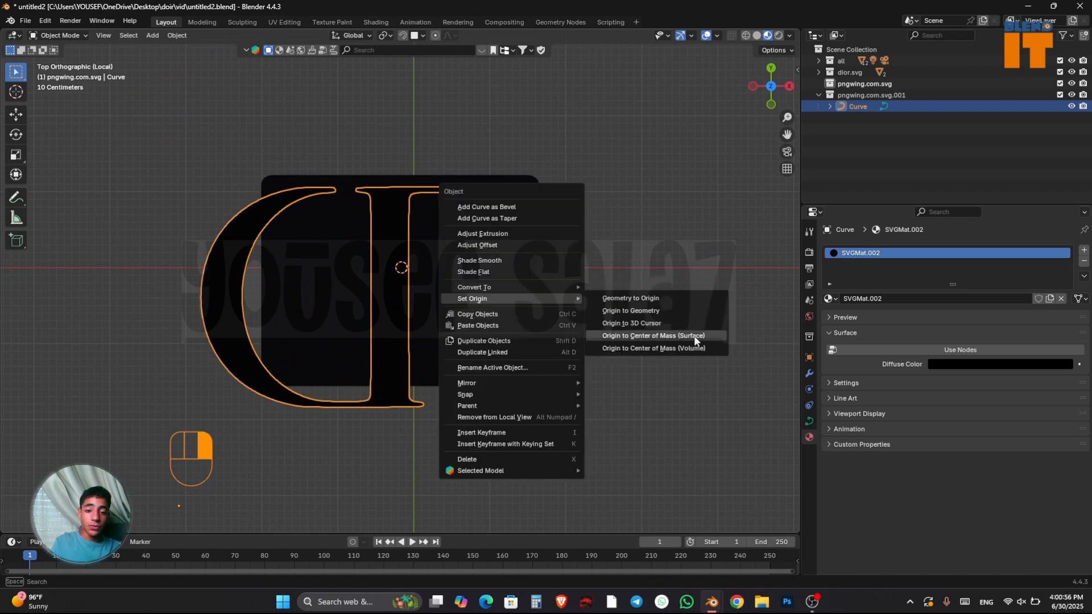
pyautogui.click(688, 351)
pyautogui.press('s')
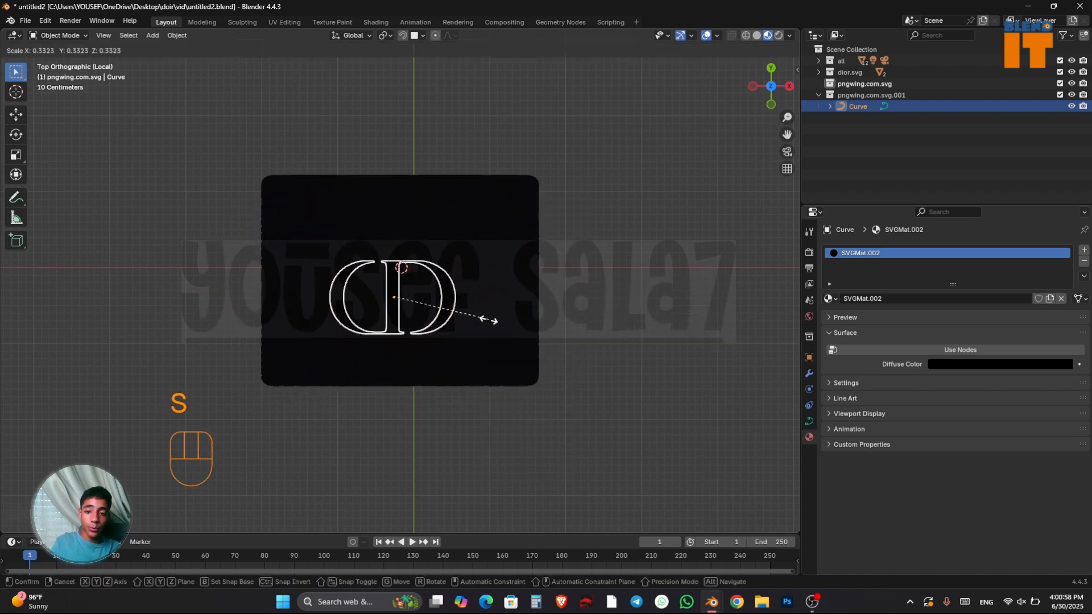
pyautogui.click(449, 310)
# Set the diffuse color of the logo's SVGMat.002 material to white
pyautogui.click(963, 363)
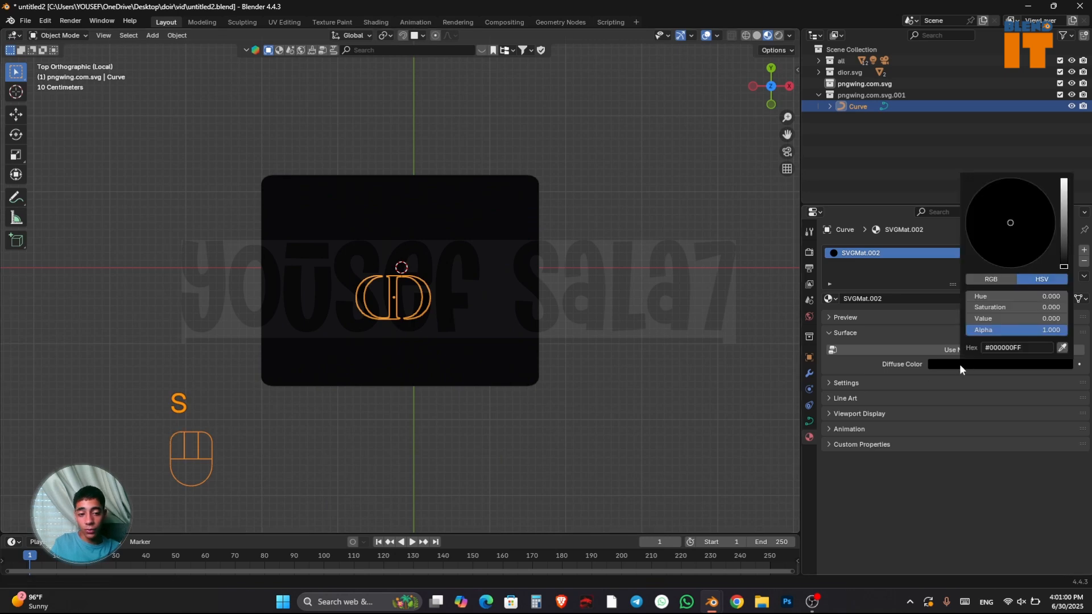
pyautogui.click(924, 381)
pyautogui.click(946, 362)
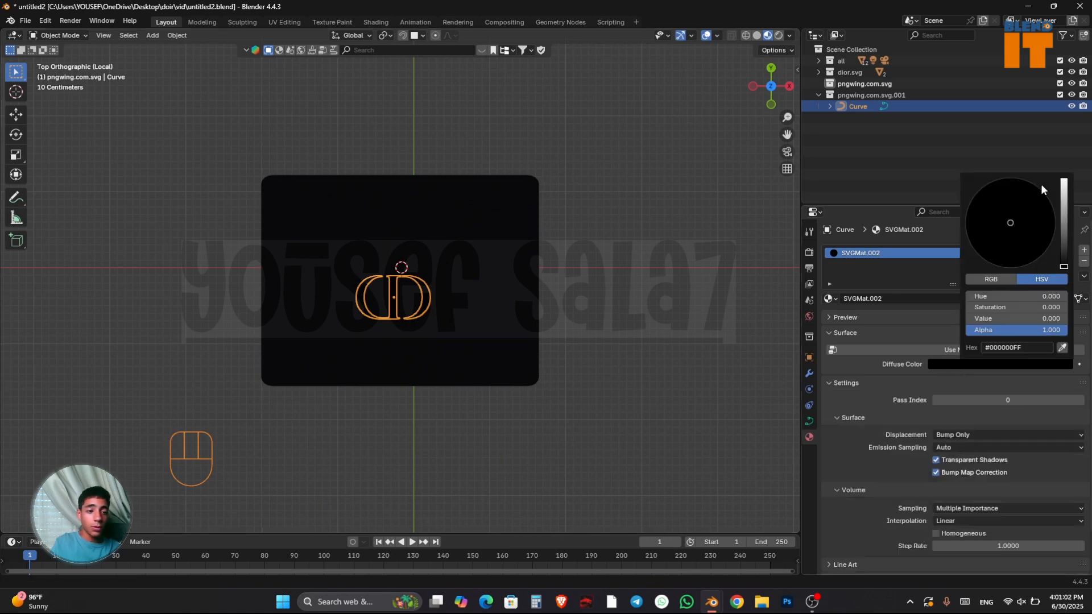
pyautogui.moveTo(1063, 203); pyautogui.dragTo(1061, 172)
# Convert the logo curve above the lid to a mesh
pyautogui.scroll(5, 449, 318)
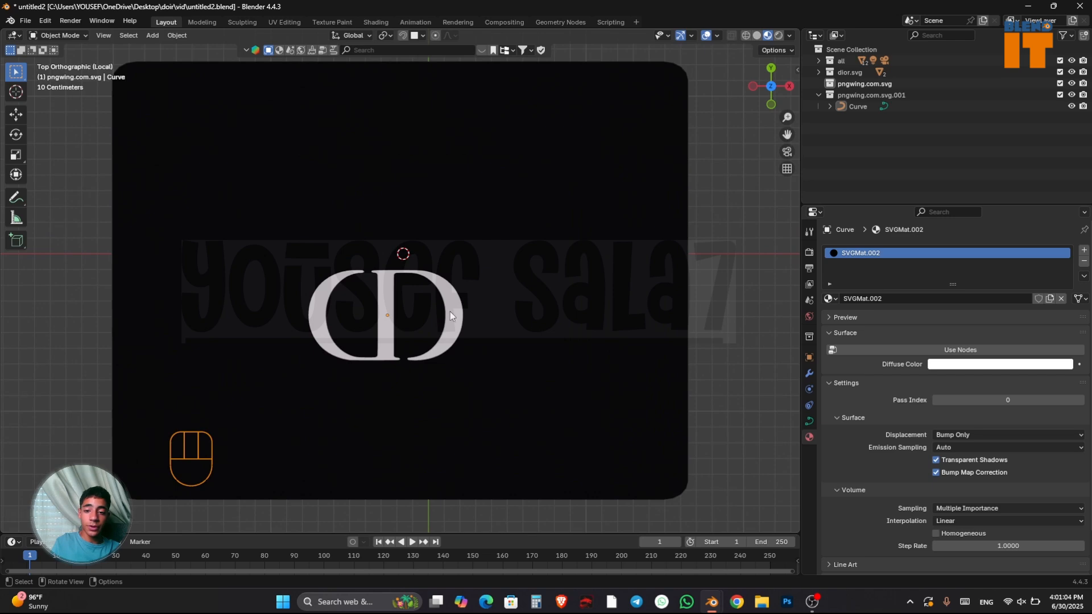
pyautogui.moveTo(450, 312); pyautogui.dragTo(481, 335, button='middle')
pyautogui.scroll(-5, 470, 301)
pyautogui.scroll(-2, 471, 369)
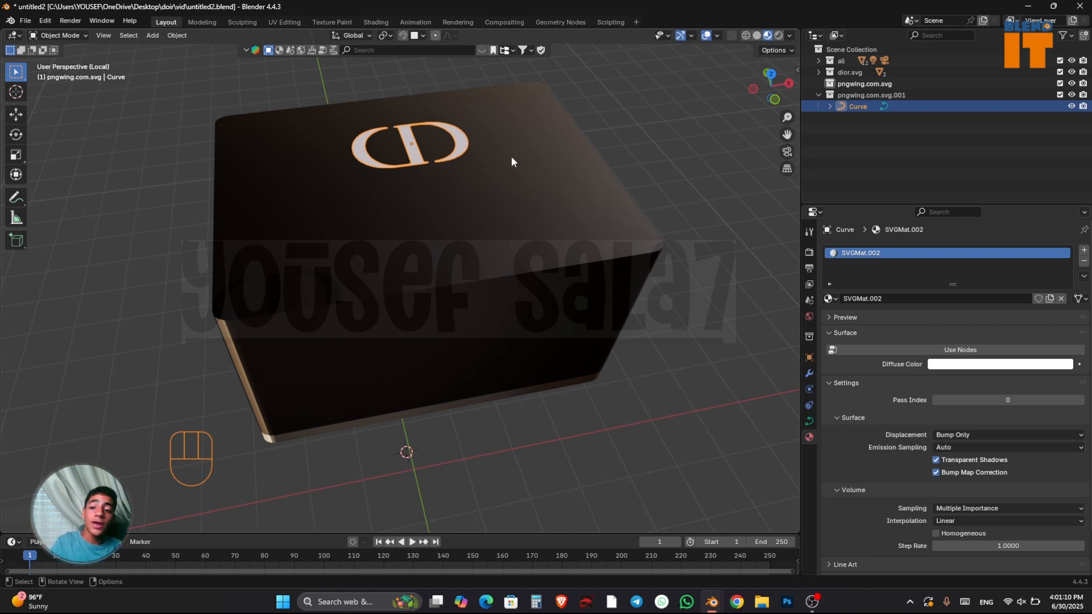
pyautogui.scroll(3, 460, 134)
pyautogui.keyDown('shift'); pyautogui.moveTo(514, 152); pyautogui.dragTo(546, 185, button='middle'); pyautogui.keyUp('shift')
pyautogui.scroll(-3, 546, 186)
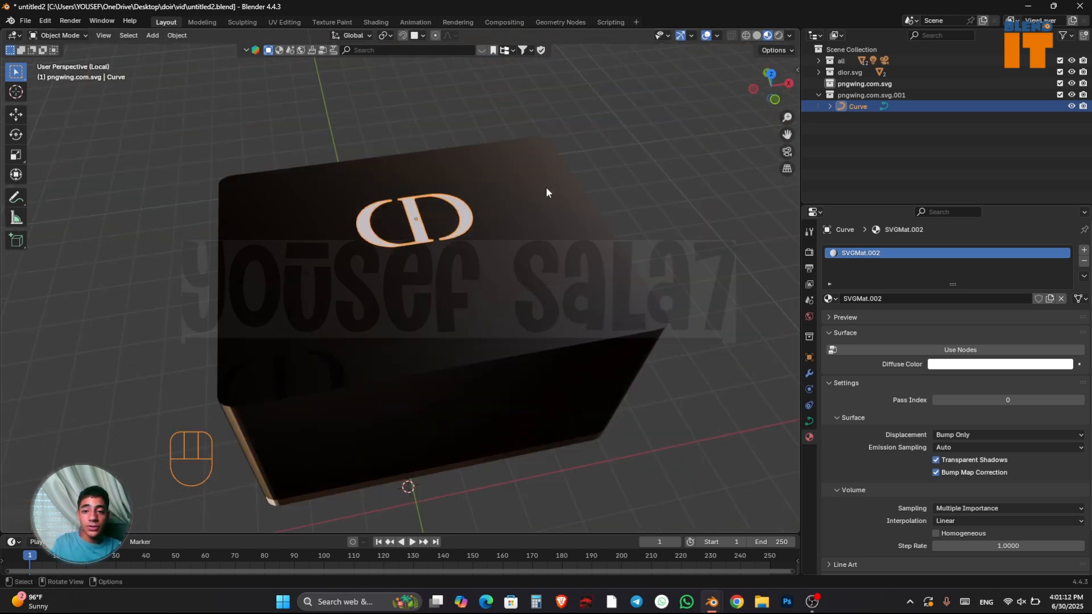
pyautogui.scroll(3, 506, 191)
pyautogui.rightClick(498, 180)
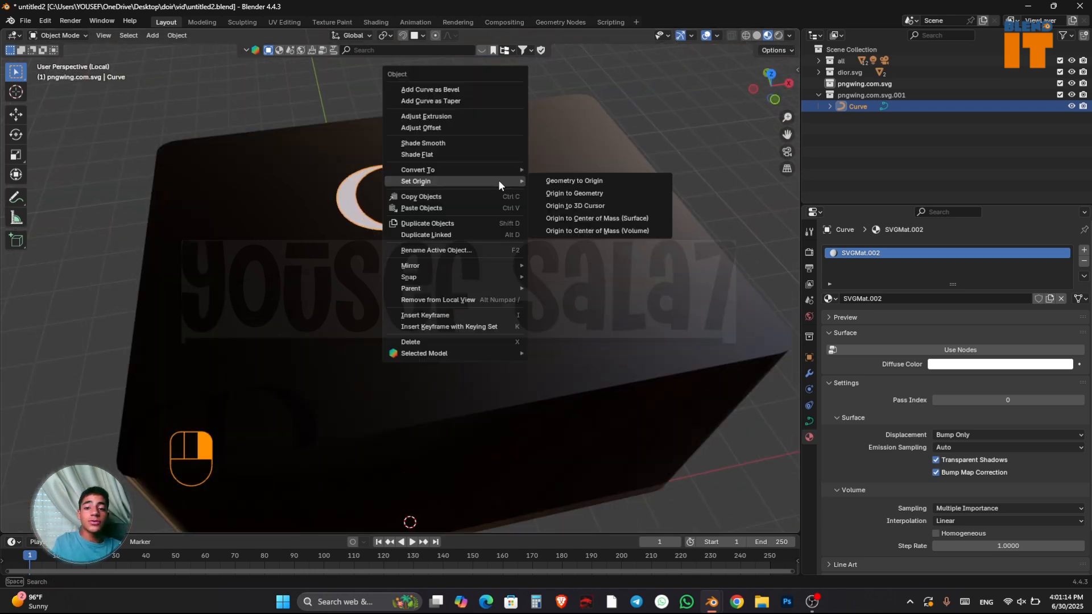
pyautogui.moveTo(458, 172)
pyautogui.click(585, 169)
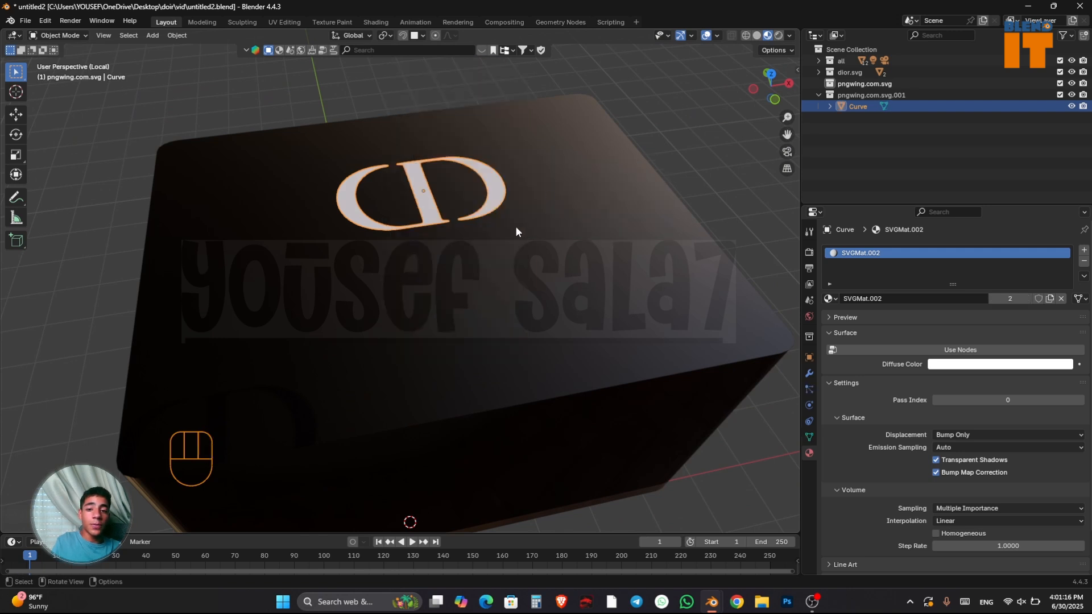
# Extrude all faces of the logo mesh slightly downward to give it a thin thickness
pyautogui.press('KP_1')
pyautogui.keyDown('shift'); pyautogui.moveTo(467, 136); pyautogui.dragTo(522, 361, button='middle'); pyautogui.keyUp('shift')
pyautogui.scroll(2, 512, 372)
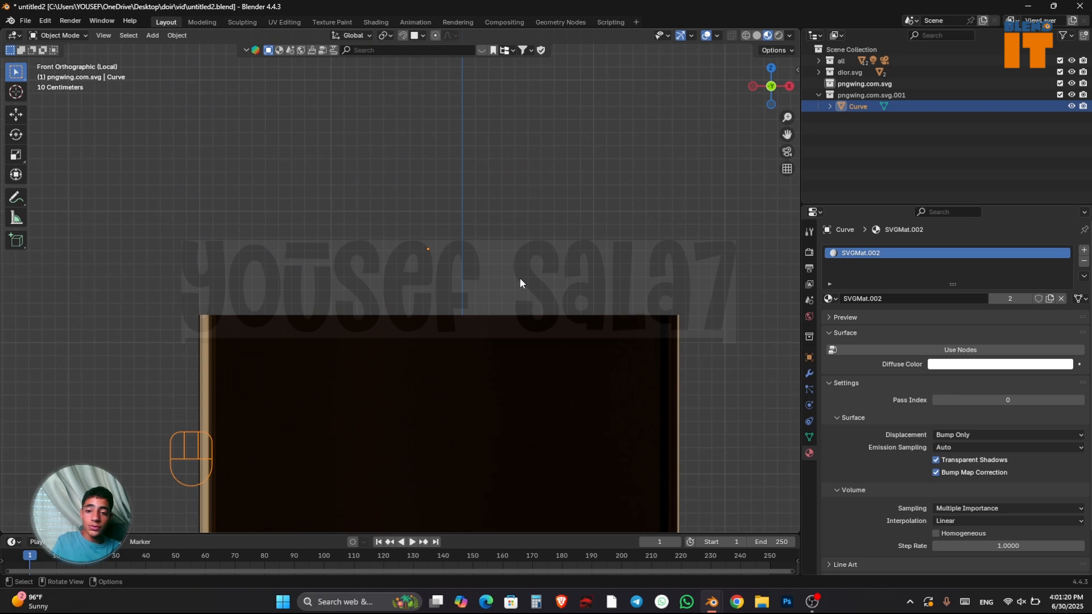
pyautogui.press('Tab')
pyautogui.press('a')
pyautogui.press('e')
pyautogui.press('shift')
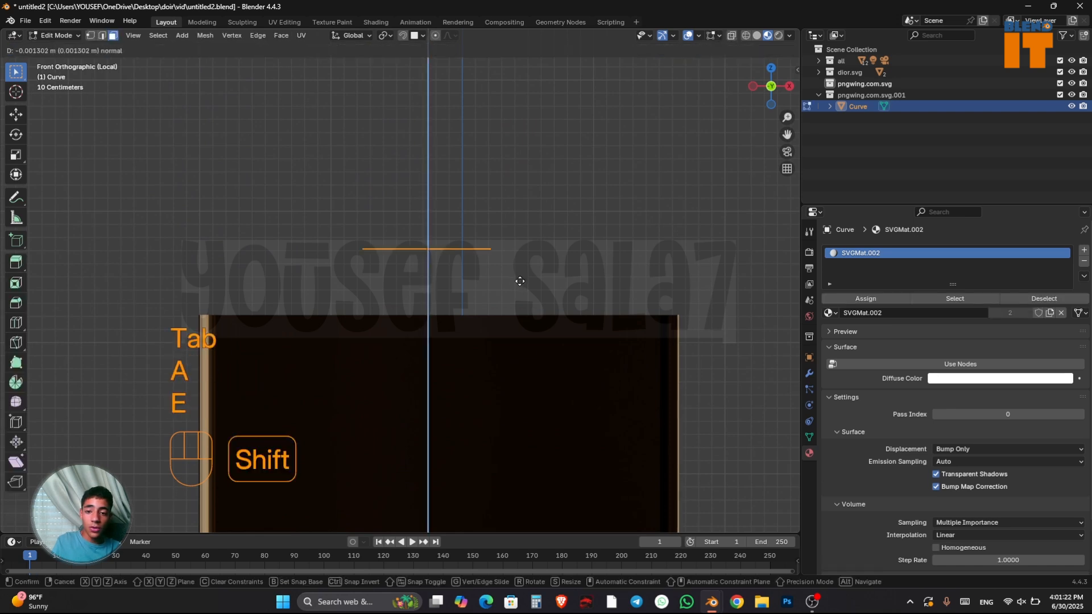
pyautogui.click(521, 312)
pyautogui.press('Tab')
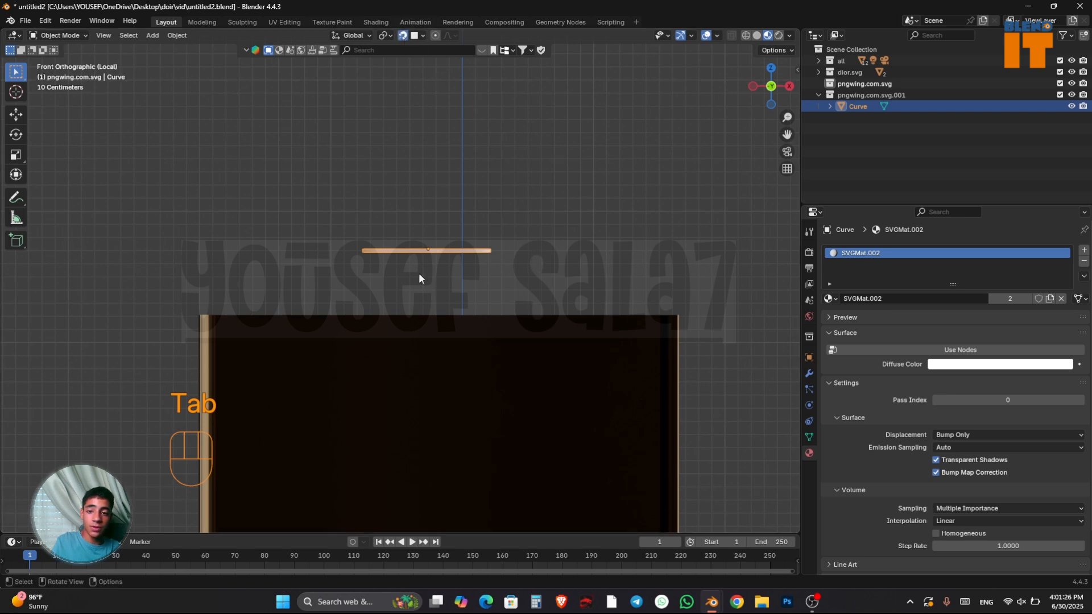
# Lower the CD logo along the Z axis until it rests on the top surface of the box
pyautogui.press('g')
pyautogui.press('z')
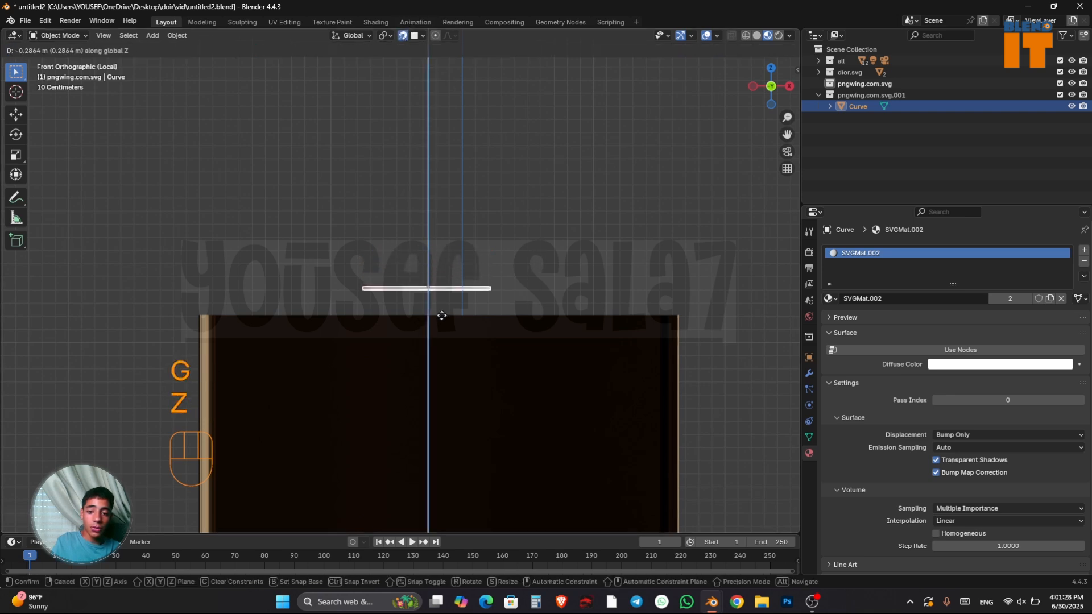
pyautogui.click(450, 318)
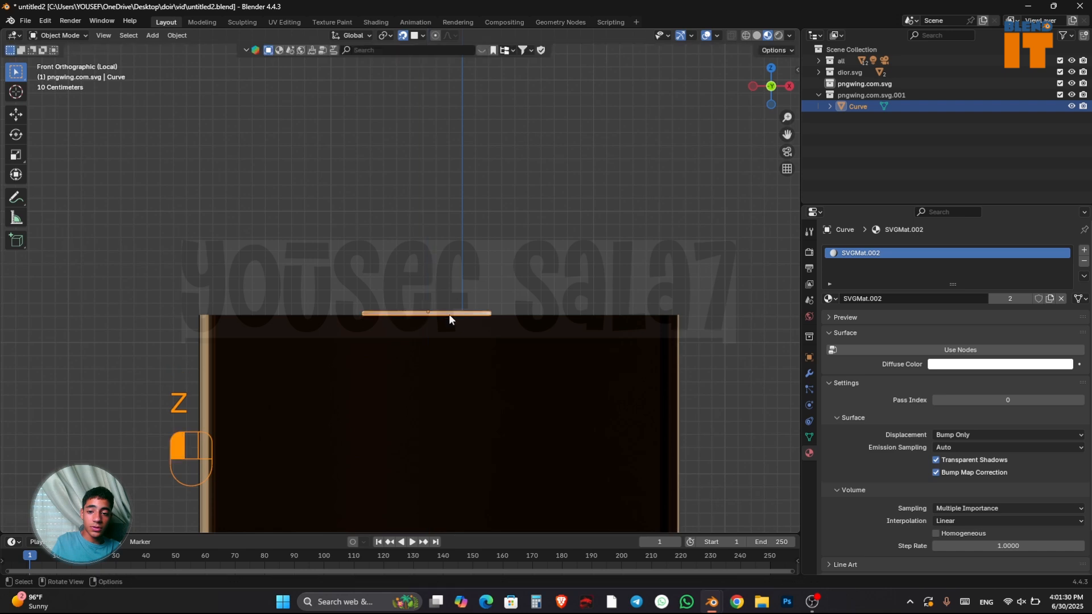
pyautogui.click(514, 221)
# Turn off snapping and move the CD logo to the centre of the lid in the top view
pyautogui.moveTo(514, 220); pyautogui.dragTo(508, 247, button='middle')
pyautogui.press('`')
pyautogui.click(496, 230)
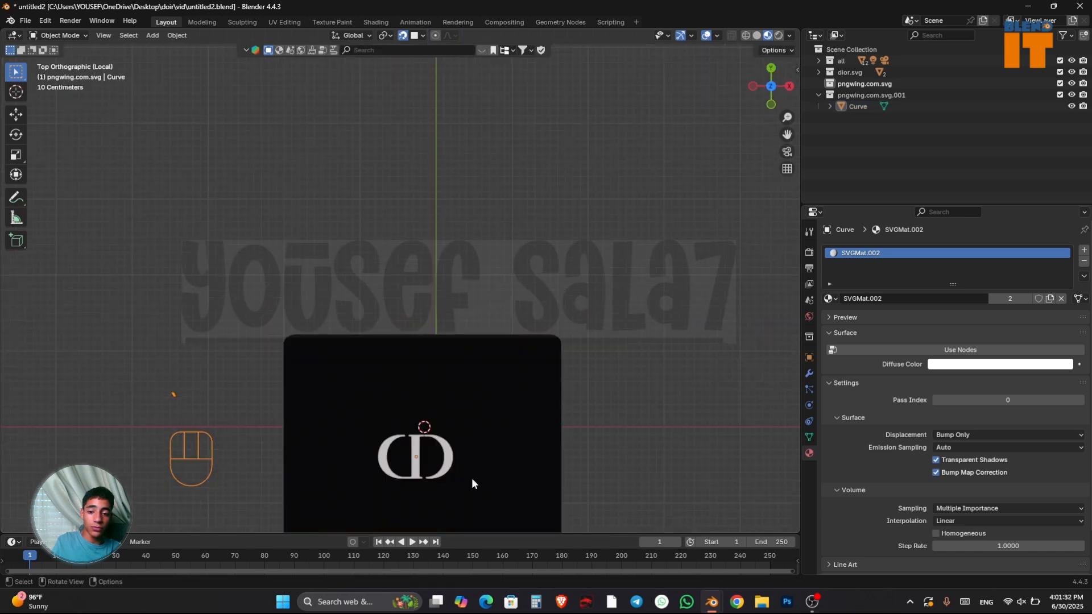
pyautogui.keyDown('shift'); pyautogui.moveTo(472, 483); pyautogui.dragTo(449, 398, button='middle'); pyautogui.keyUp('shift')
pyautogui.click(446, 379)
pyautogui.click(446, 379)
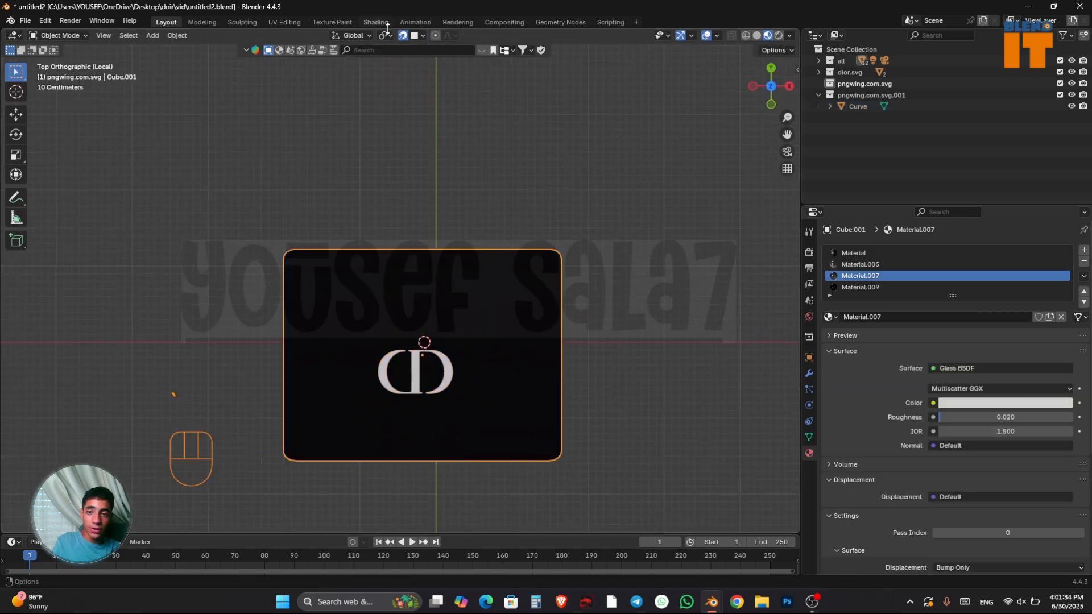
pyautogui.click(442, 387)
pyautogui.press('g')
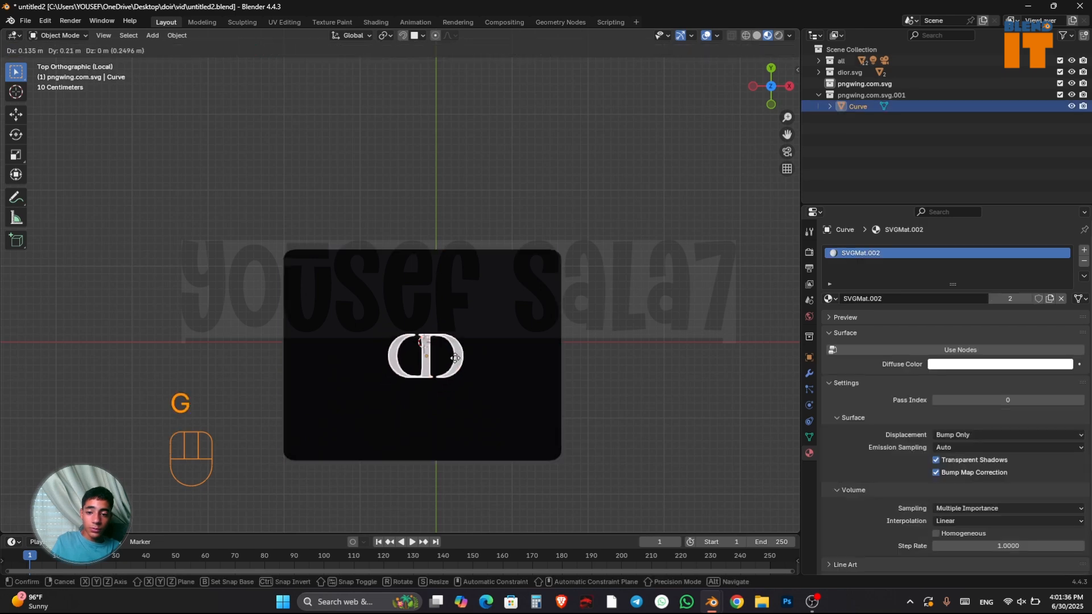
pyautogui.press('shift')
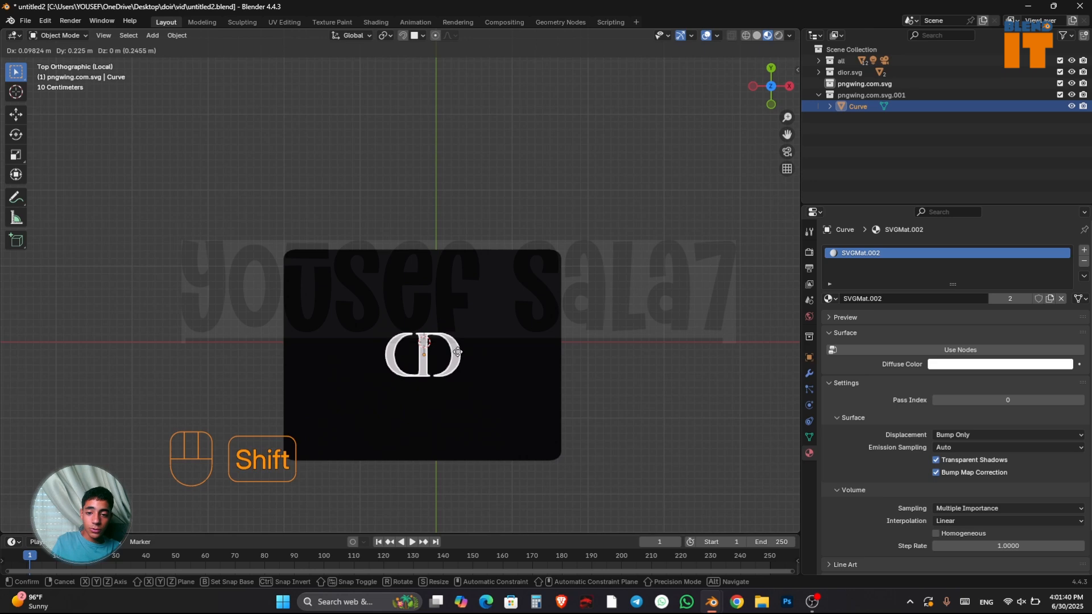
pyautogui.click(458, 351)
# Scale the CD logo up to about two fifths of the lid's width
pyautogui.press('s')
pyautogui.click(787, 372)
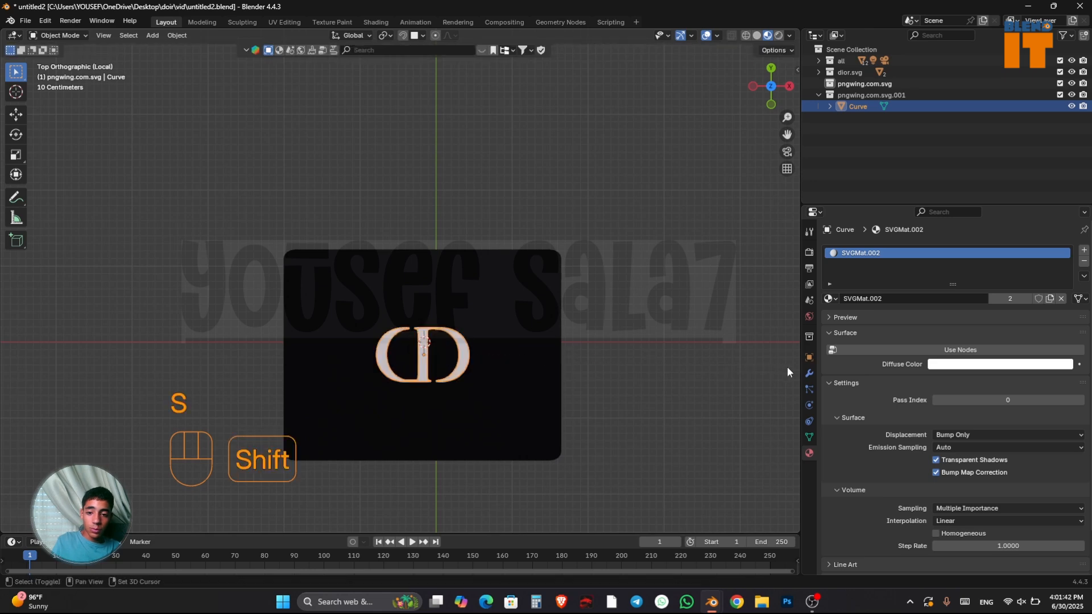
pyautogui.moveTo(787, 373); pyautogui.dragTo(555, 326, button='middle')
pyautogui.press('s')
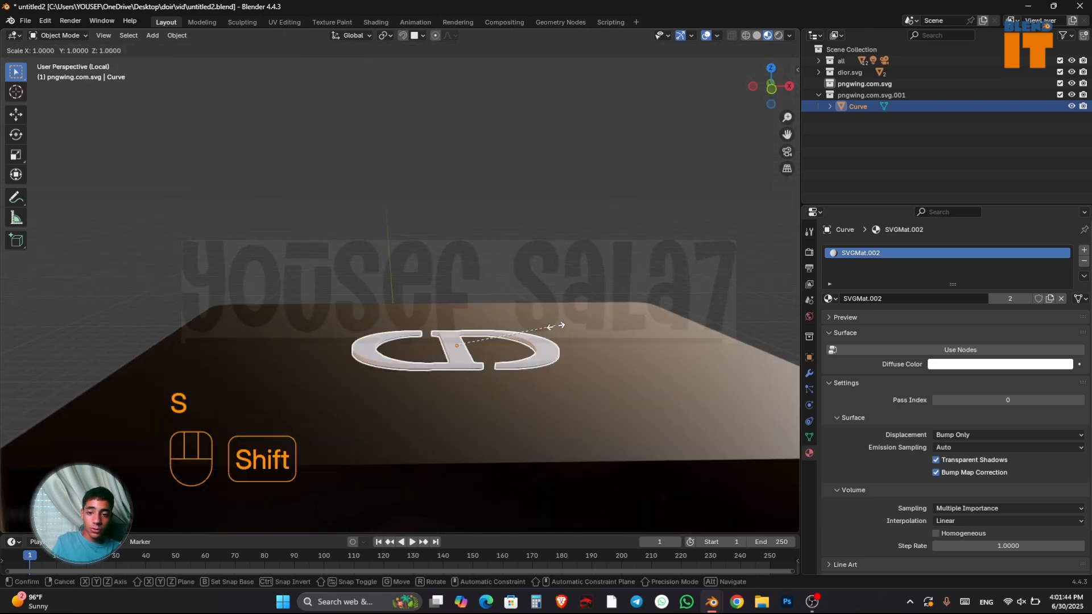
pyautogui.rightClick(646, 320)
pyautogui.moveTo(633, 319); pyautogui.dragTo(622, 348, button='middle')
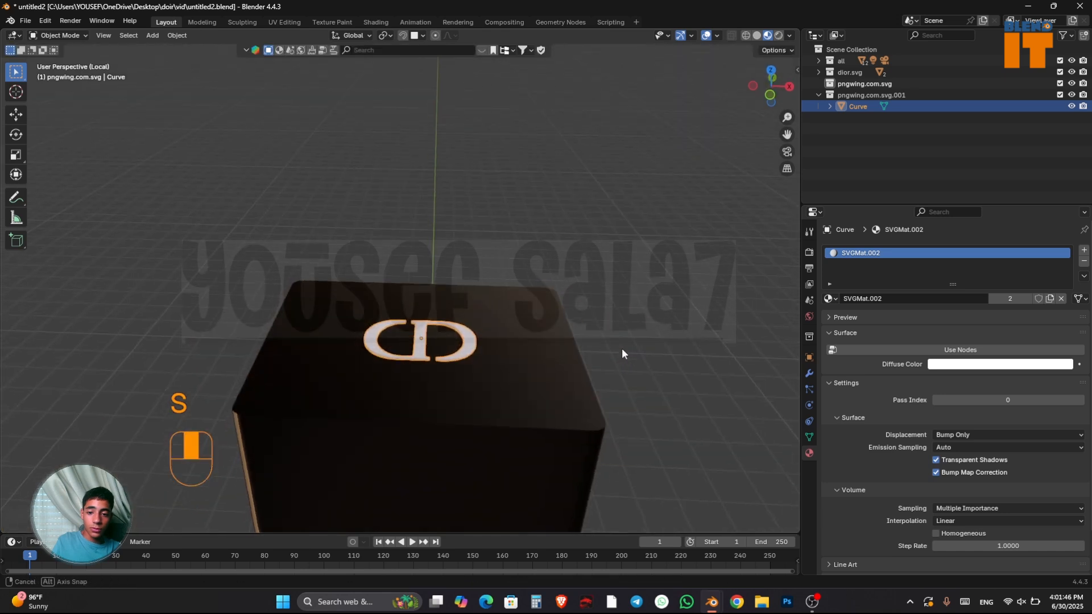
pyautogui.press('s')
pyautogui.click(723, 343)
pyautogui.click(714, 343)
# Fine-tune the logo's centring on the lid along the X axis in the top view
pyautogui.moveTo(711, 343); pyautogui.dragTo(617, 435, button='middle')
pyautogui.press('`')
pyautogui.click(620, 311)
pyautogui.click(470, 356)
pyautogui.press('g')
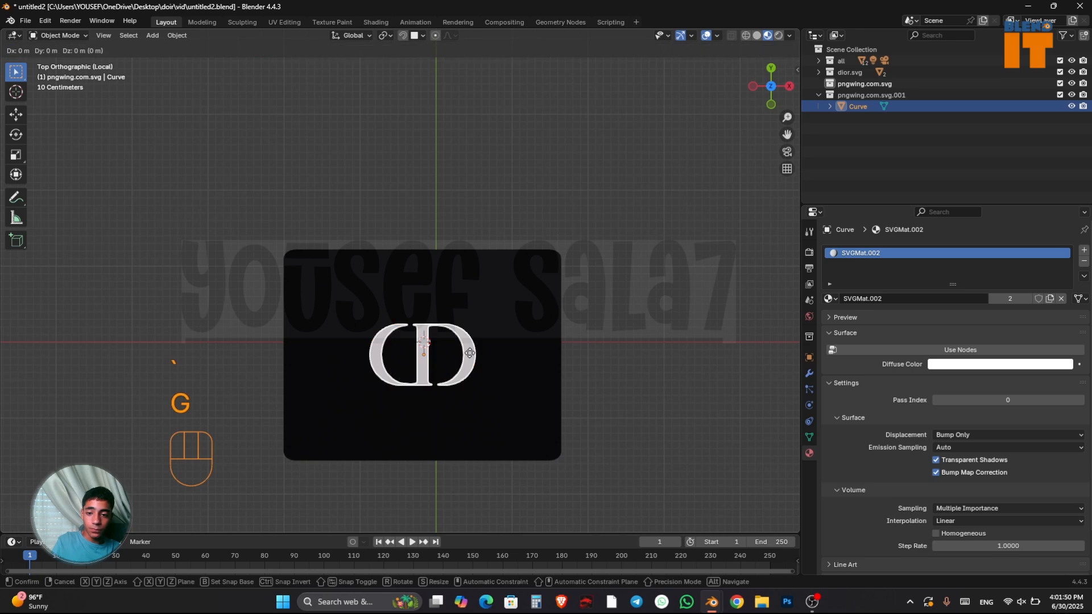
pyautogui.press('x')
pyautogui.moveTo(493, 351); pyautogui.dragTo(504, 290, button='middle')
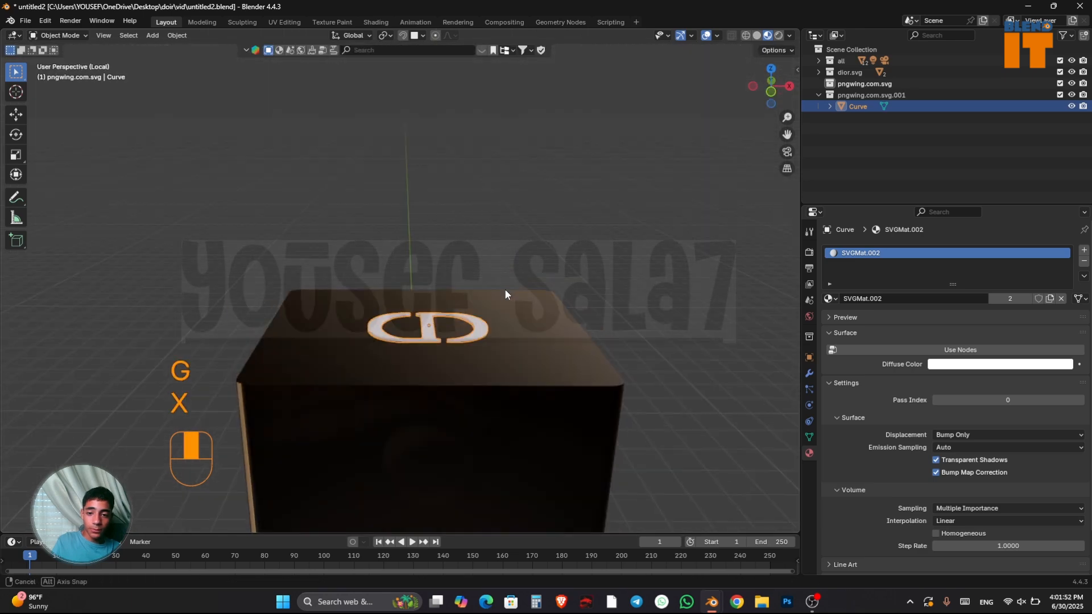
# Inspect the logo's thickness and its seating on the lid from close up
pyautogui.scroll(5, 535, 333)
pyautogui.keyDown('shift'); pyautogui.moveTo(535, 333); pyautogui.dragTo(470, 305, button='middle'); pyautogui.keyUp('shift')
pyautogui.scroll(3, 463, 296)
pyautogui.scroll(-2, 470, 304)
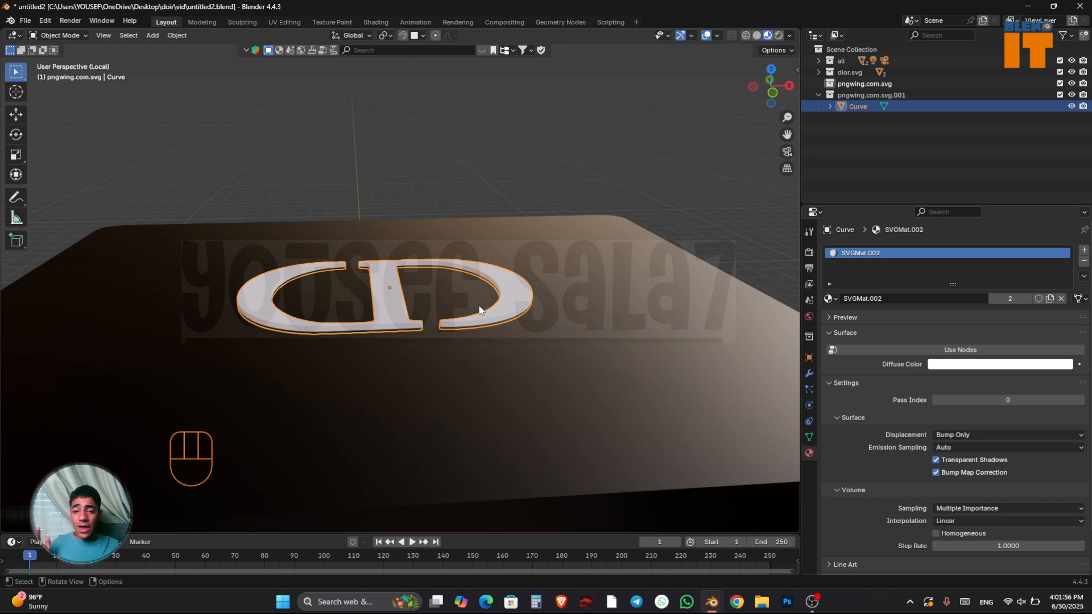
pyautogui.press('F4')
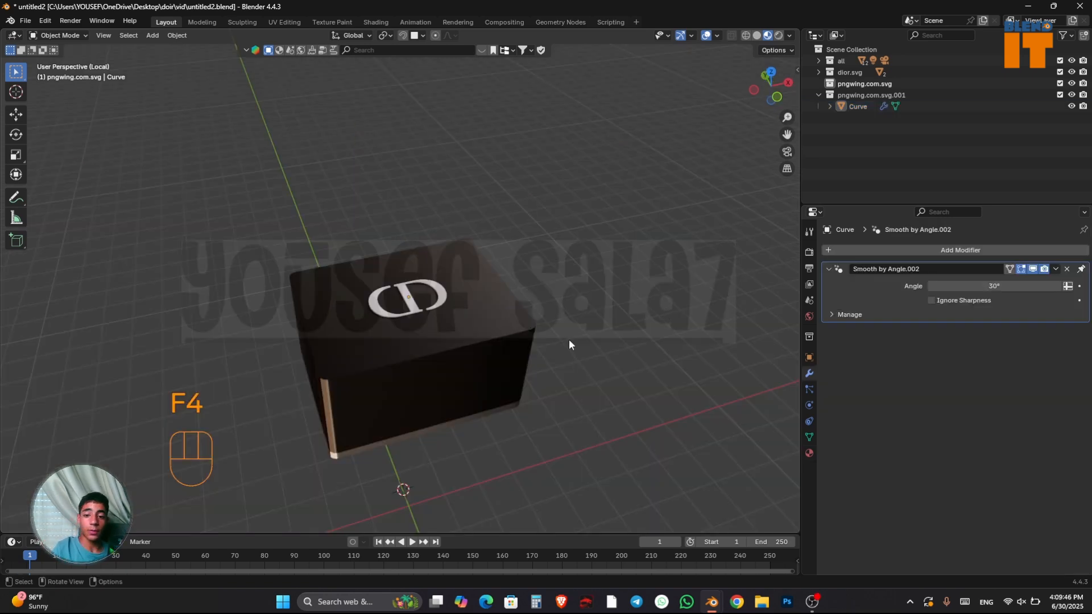
pyautogui.scroll(6, 394, 350)
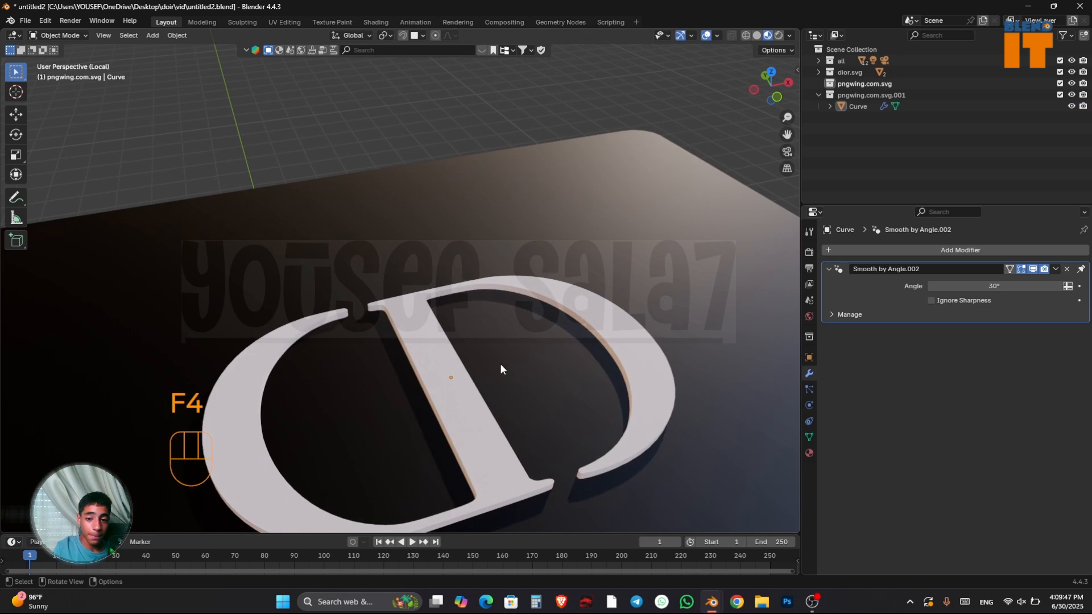
pyautogui.scroll(-2, 561, 344)
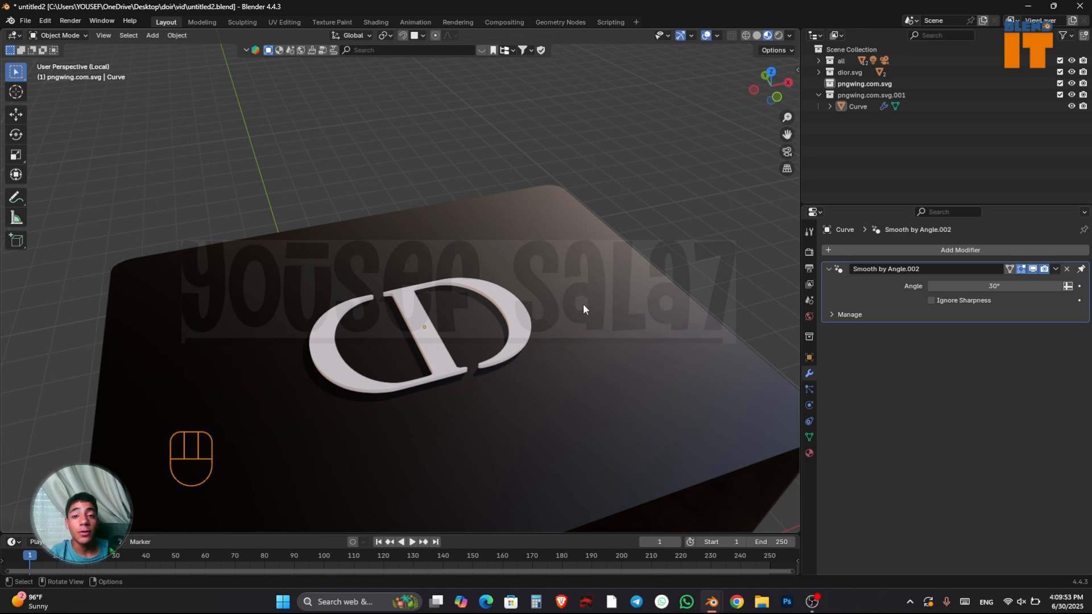
# Convert the box to a mesh so its Smooth by Angle modifier is applied
pyautogui.click(604, 313)
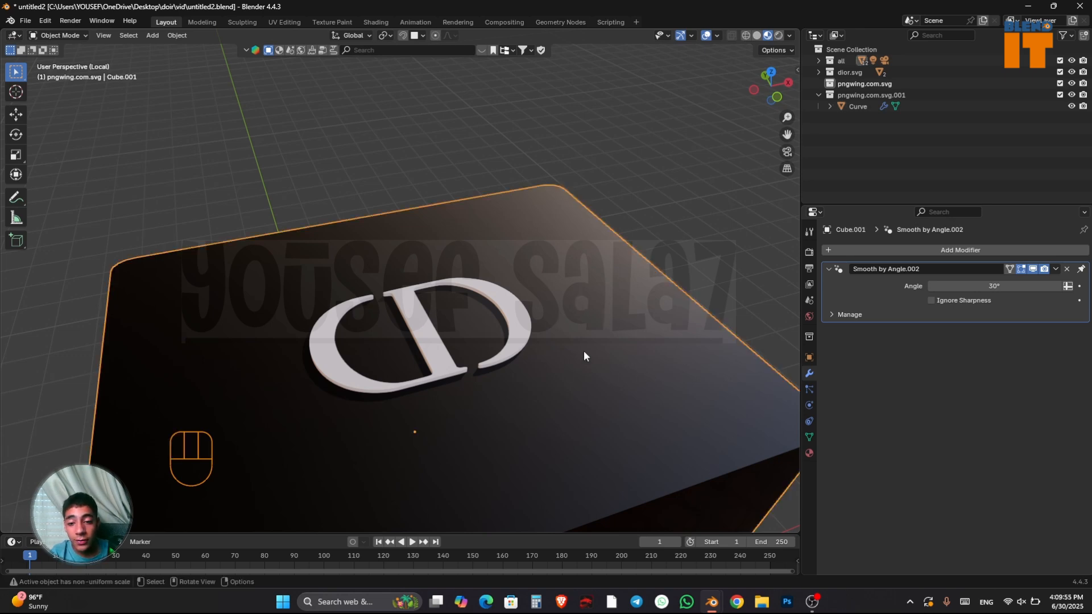
pyautogui.rightClick(575, 268)
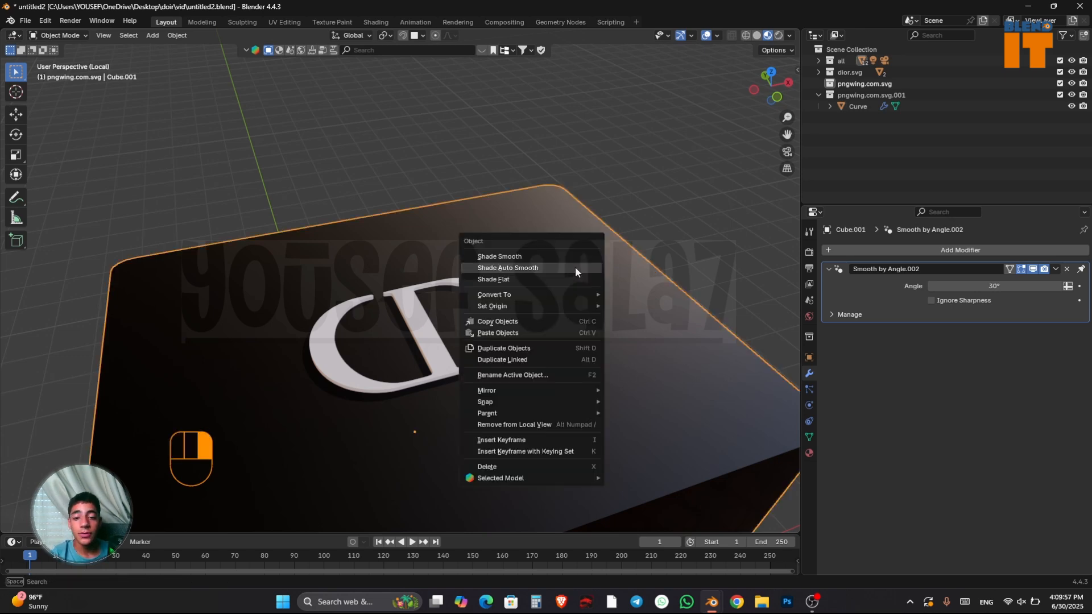
pyautogui.moveTo(536, 306)
pyautogui.click(702, 305)
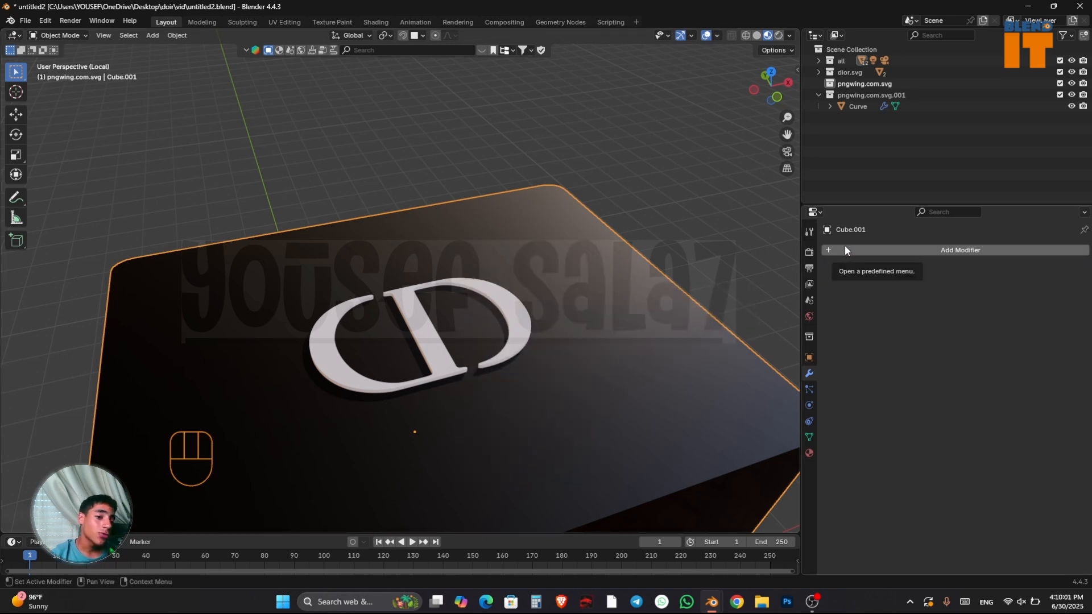
# Add a Boolean modifier in Difference mode to the box, using the CD logo's Curve object as the cutter
pyautogui.click(902, 253)
pyautogui.moveTo(902, 253)
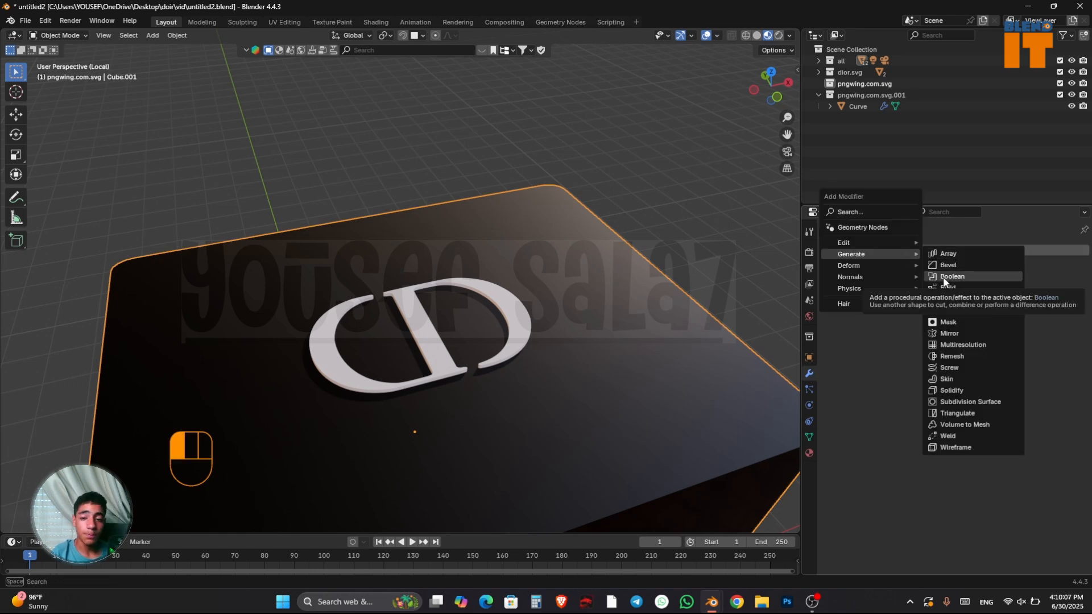
pyautogui.click(941, 277)
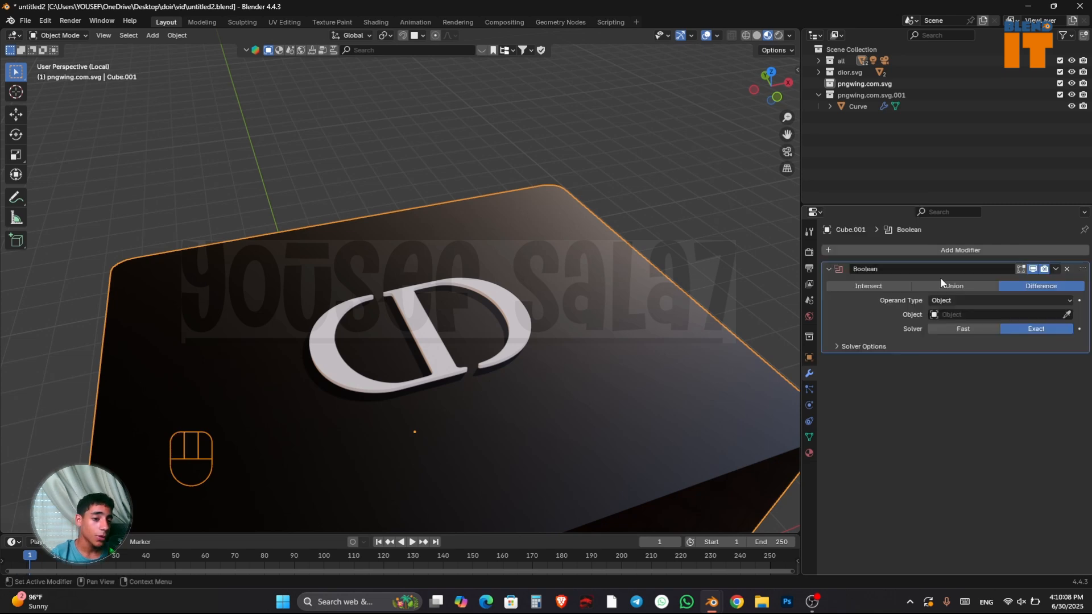
pyautogui.click(1067, 314)
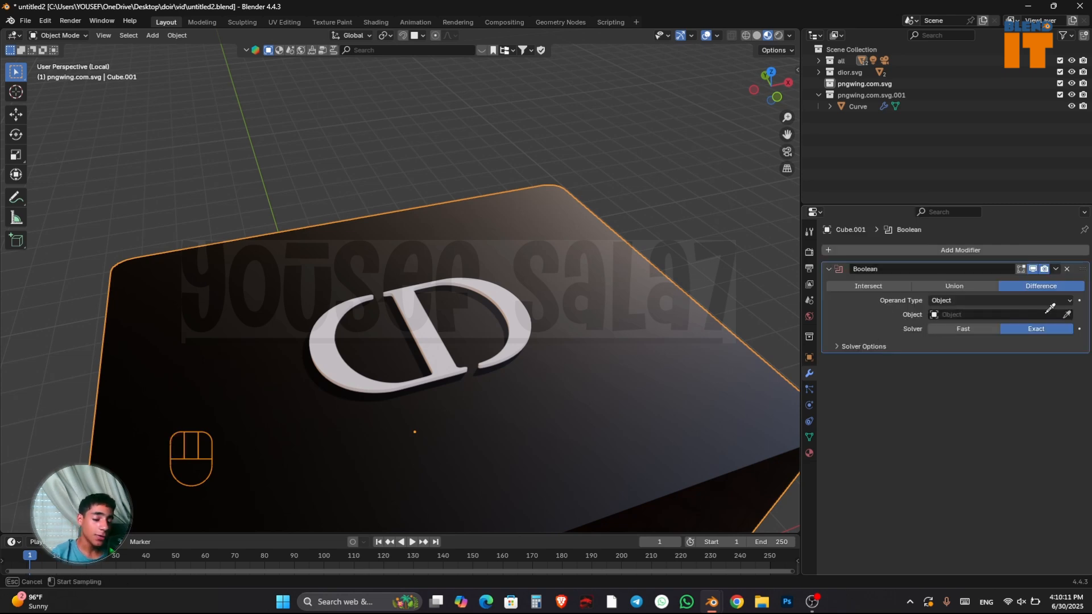
pyautogui.click(502, 293)
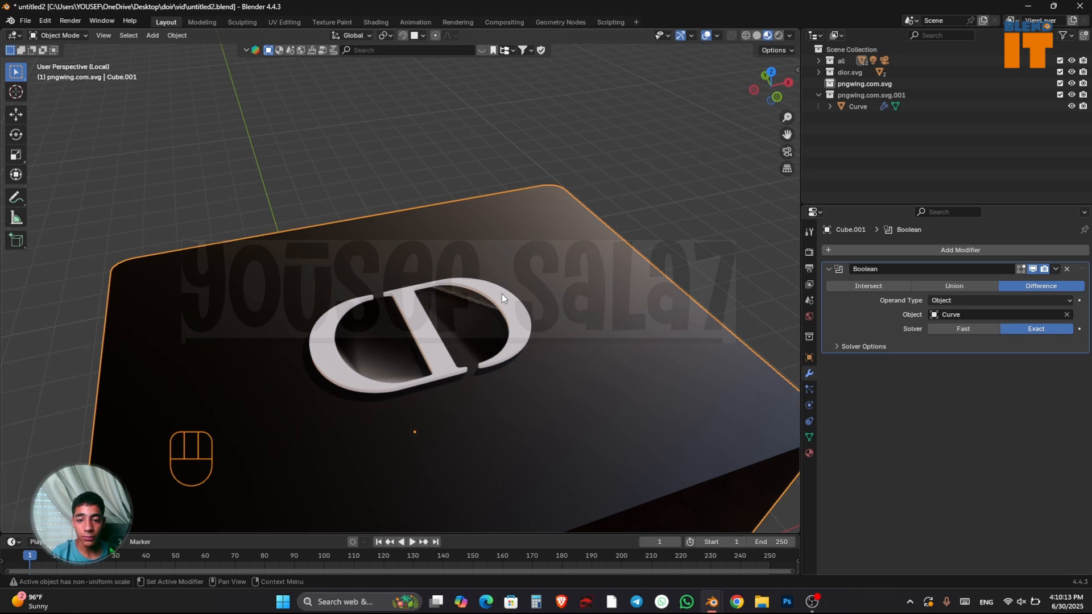
# Hide the logo to reveal the Boolean cut and apply Shade Auto Smooth to the box
pyautogui.click(501, 294)
pyautogui.moveTo(502, 293)
pyautogui.mouseDown(button='middle')
pyautogui.moveTo(499, 308)
pyautogui.moveTo(500, 289)
pyautogui.moveTo(535, 294)
pyautogui.moveTo(467, 349)
pyautogui.moveTo(480, 296)
pyautogui.moveTo(477, 318)
pyautogui.moveTo(491, 307)
pyautogui.mouseUp(button='middle')
pyautogui.press('h')
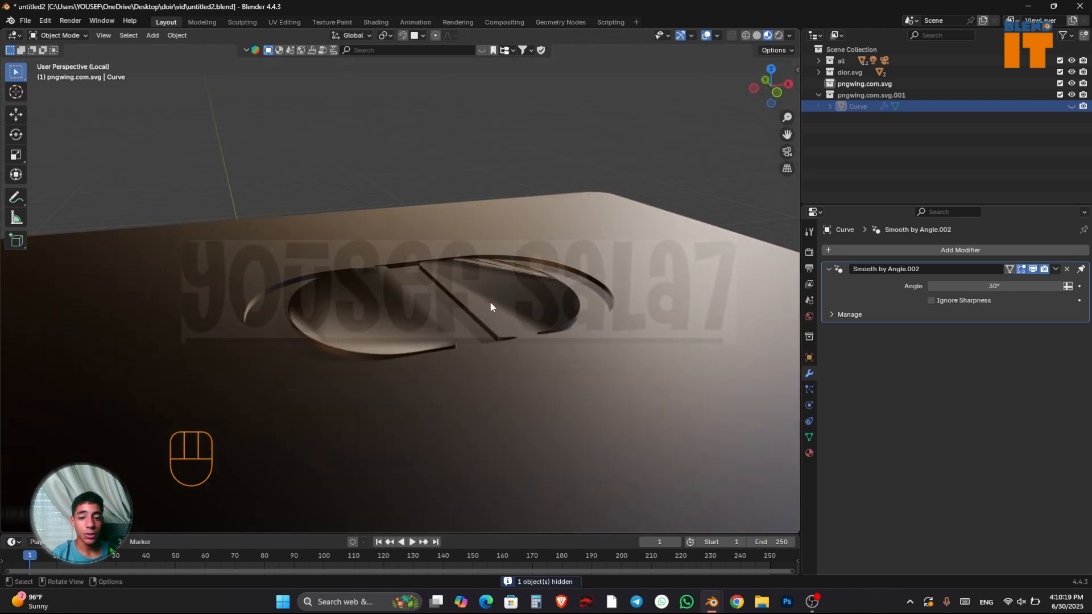
pyautogui.click(551, 382)
pyautogui.rightClick(552, 382)
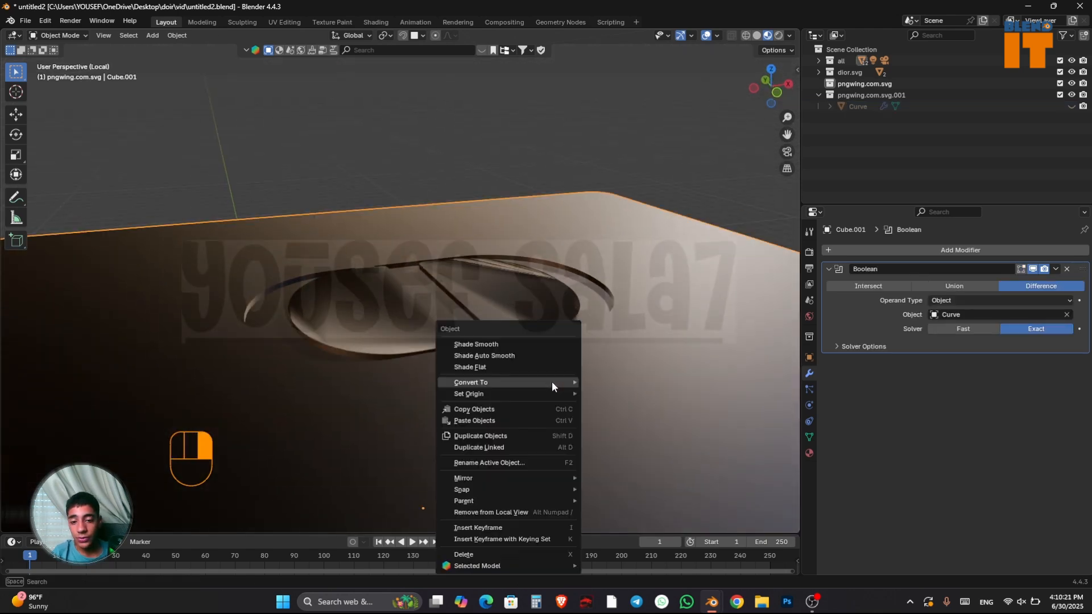
pyautogui.click(531, 356)
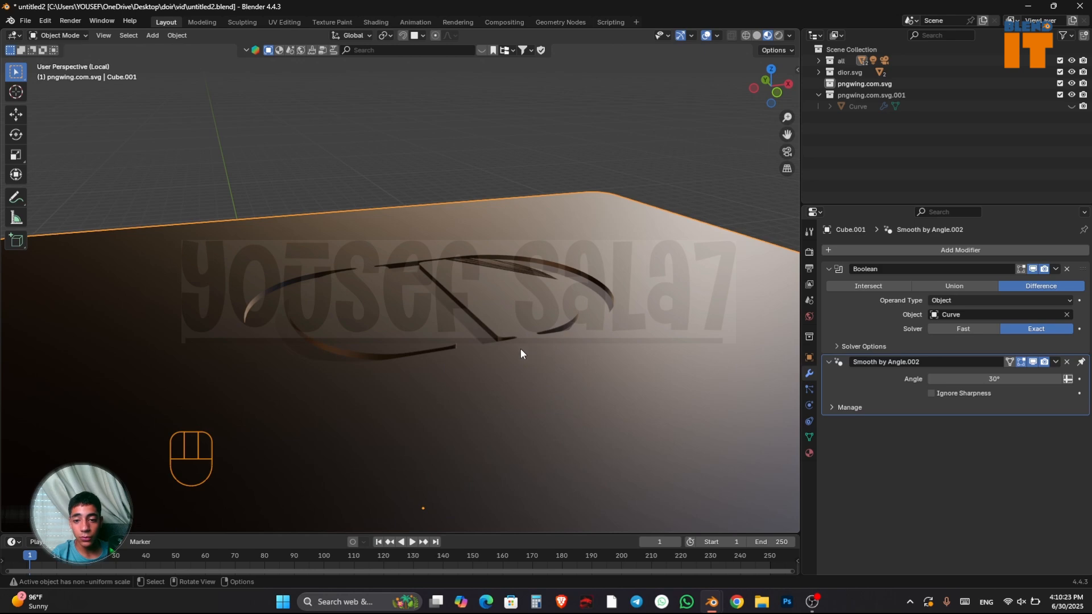
pyautogui.moveTo(520, 349); pyautogui.dragTo(534, 351, button='middle')
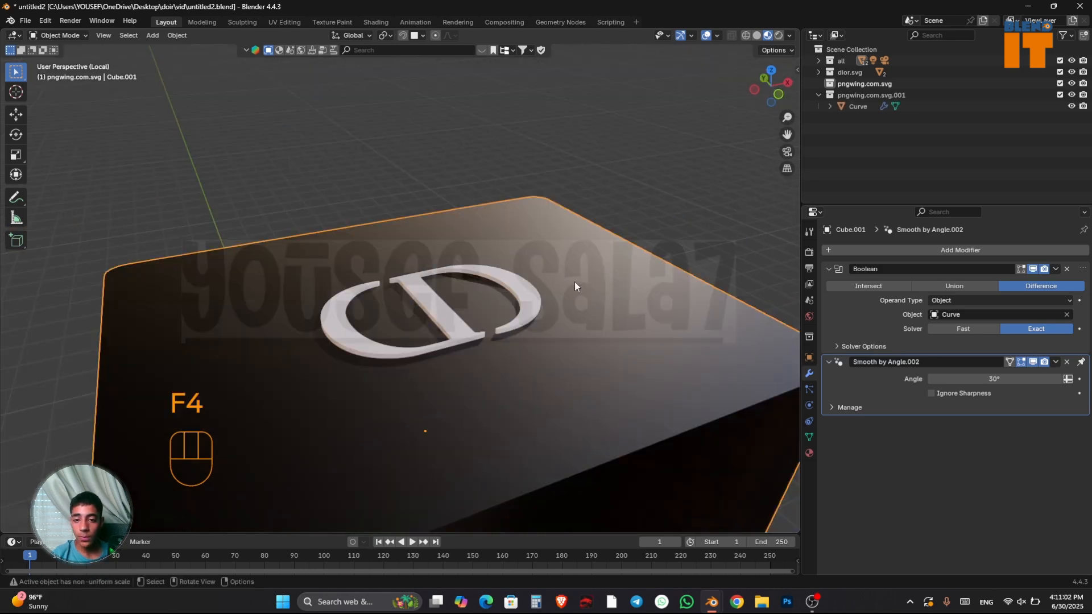
# Examine the face divisions of the box's top around the logo in Edit Mode, then return to Object Mode
pyautogui.press('Tab')
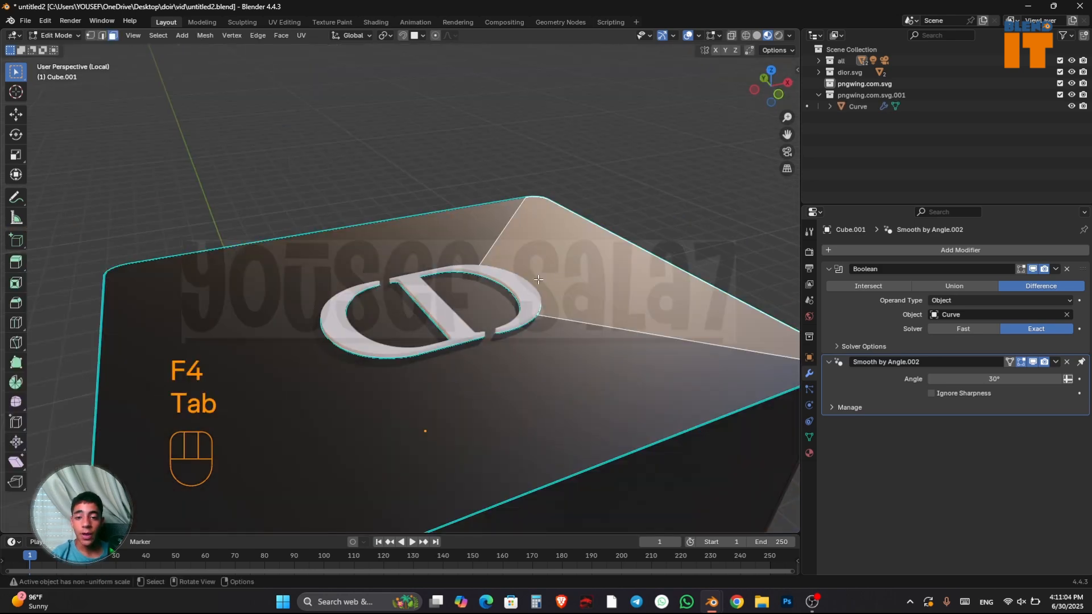
pyautogui.click(466, 228)
pyautogui.click(569, 309)
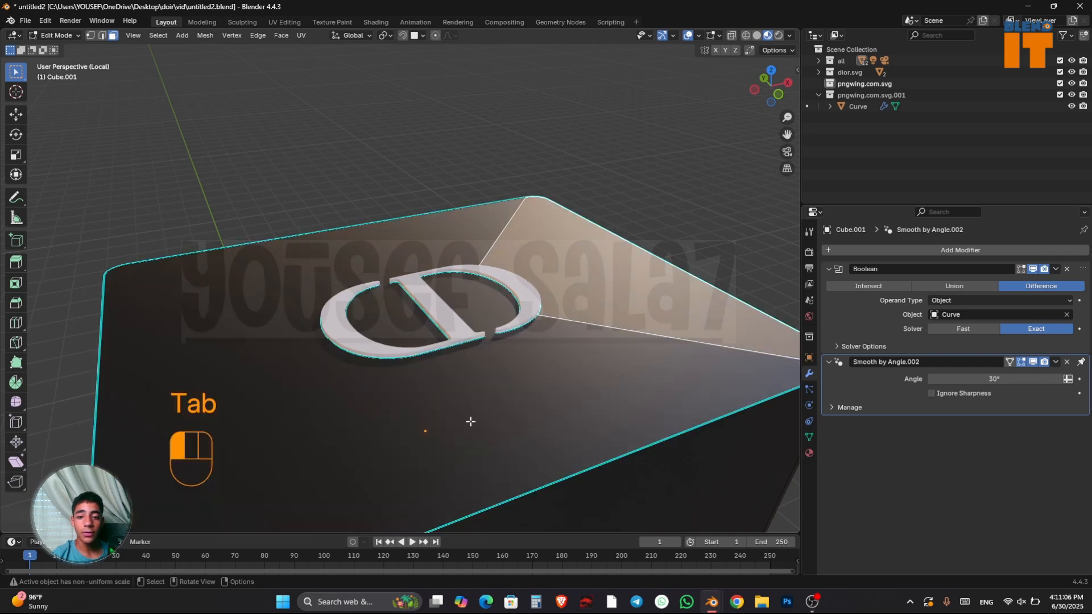
pyautogui.click(470, 421)
pyautogui.click(572, 312)
pyautogui.click(487, 410)
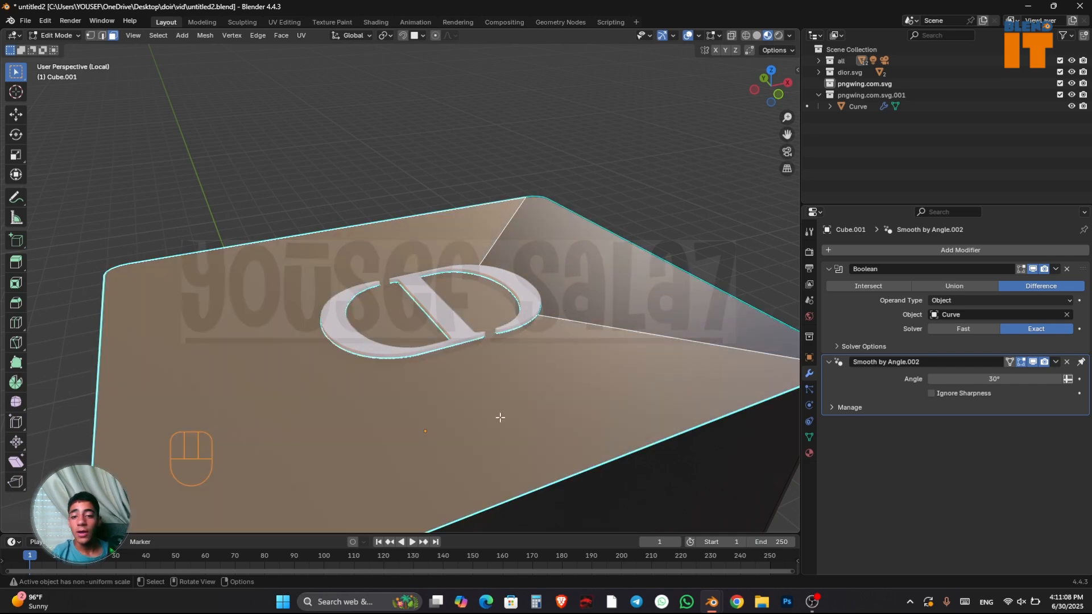
pyautogui.click(569, 284)
pyautogui.rightClick(573, 263)
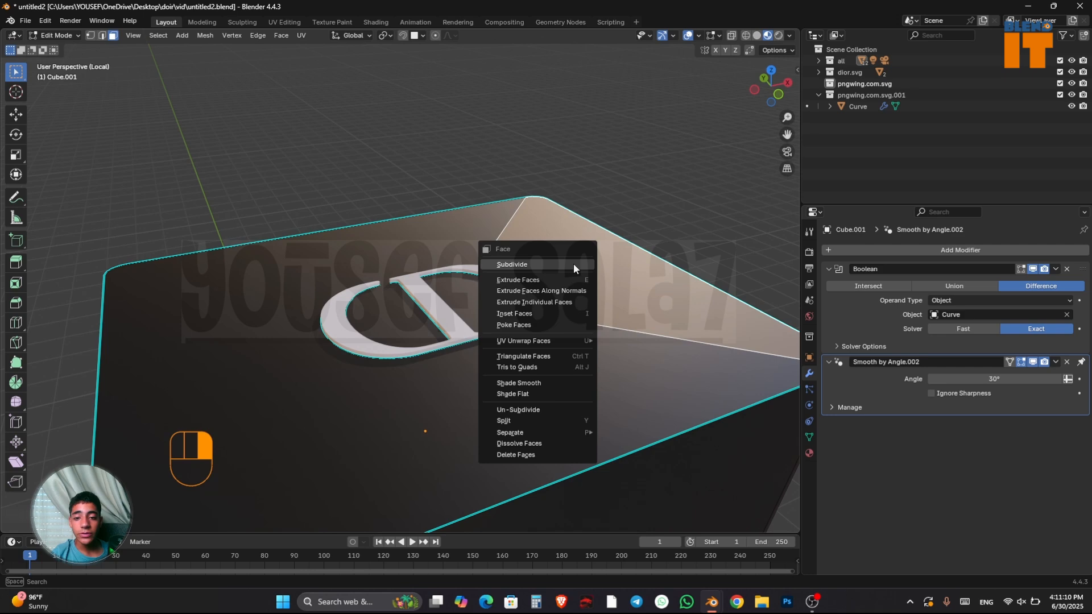
pyautogui.press('Escape')
pyautogui.rightClick(573, 264)
pyautogui.click(471, 407)
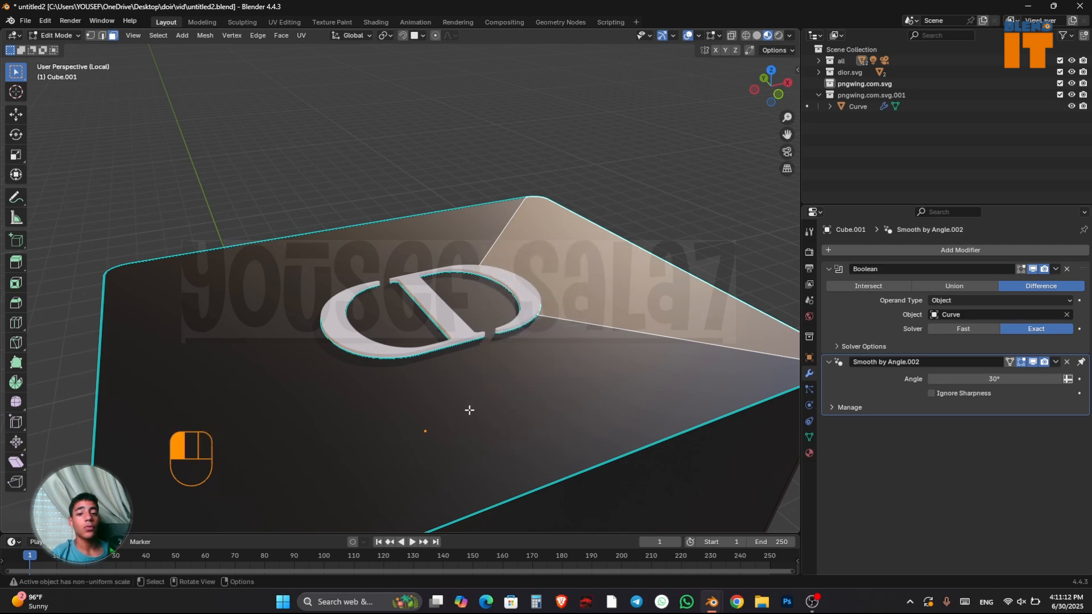
pyautogui.rightClick(259, 348)
pyautogui.click(259, 348)
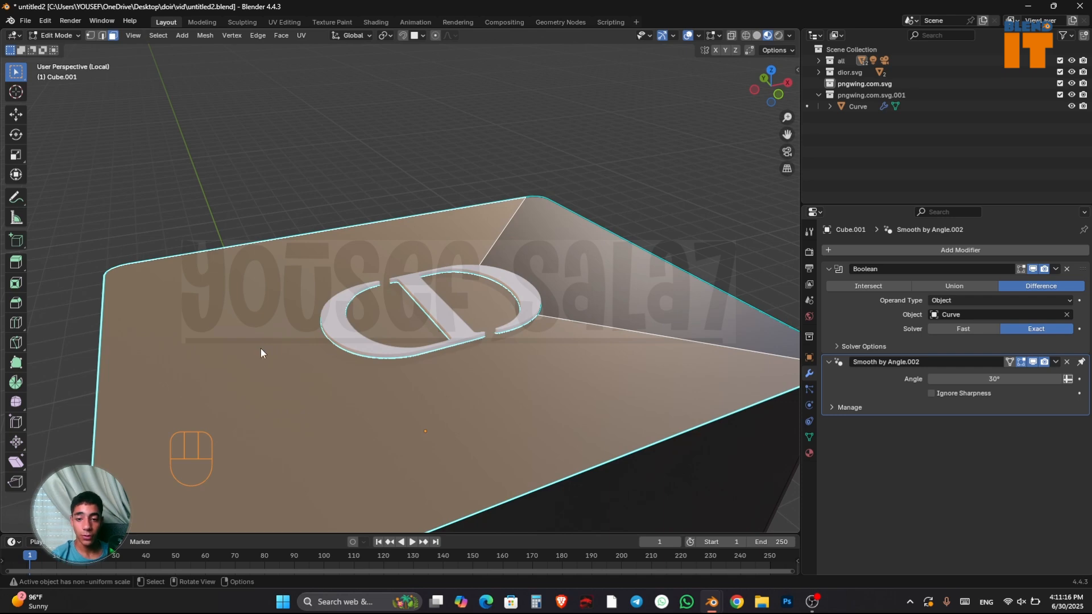
pyautogui.press('Tab')
# Hide the logo to inspect the recess cut into the lid, and unhide it again
pyautogui.moveTo(260, 348); pyautogui.dragTo(456, 309, button='middle')
pyautogui.click(431, 330)
pyautogui.press('h')
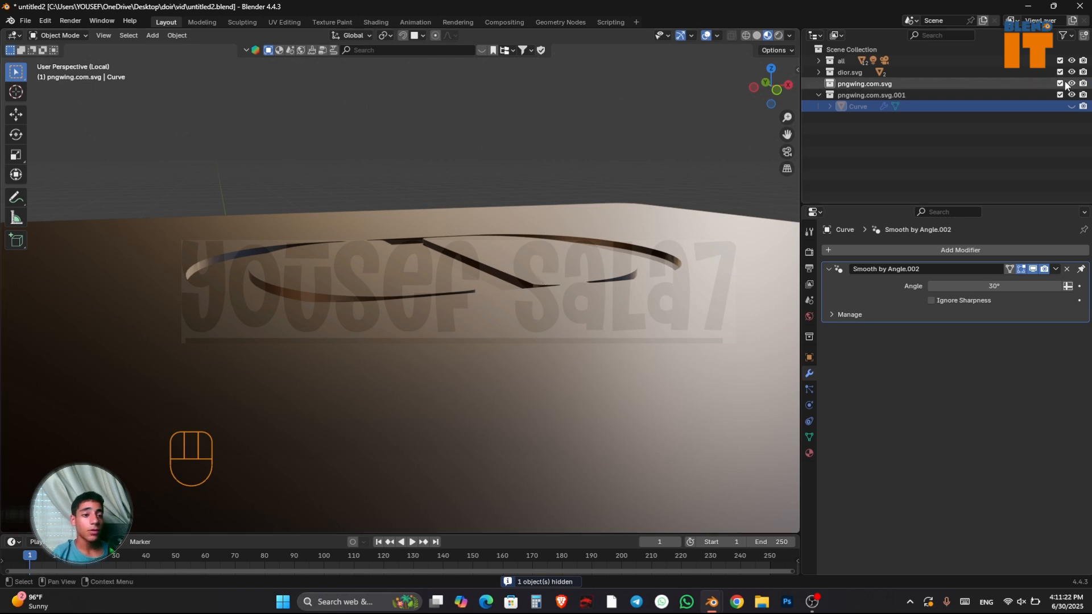
pyautogui.click(1071, 106)
# Select the CD logo on the lid and apply Shade Auto Smooth to it
pyautogui.click(647, 258)
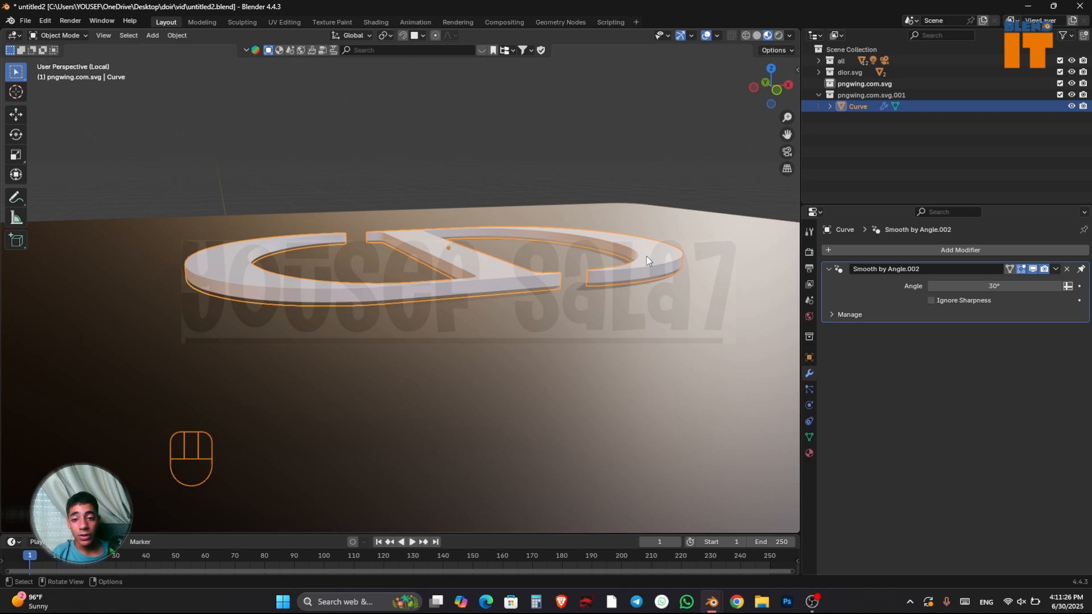
pyautogui.rightClick(647, 261)
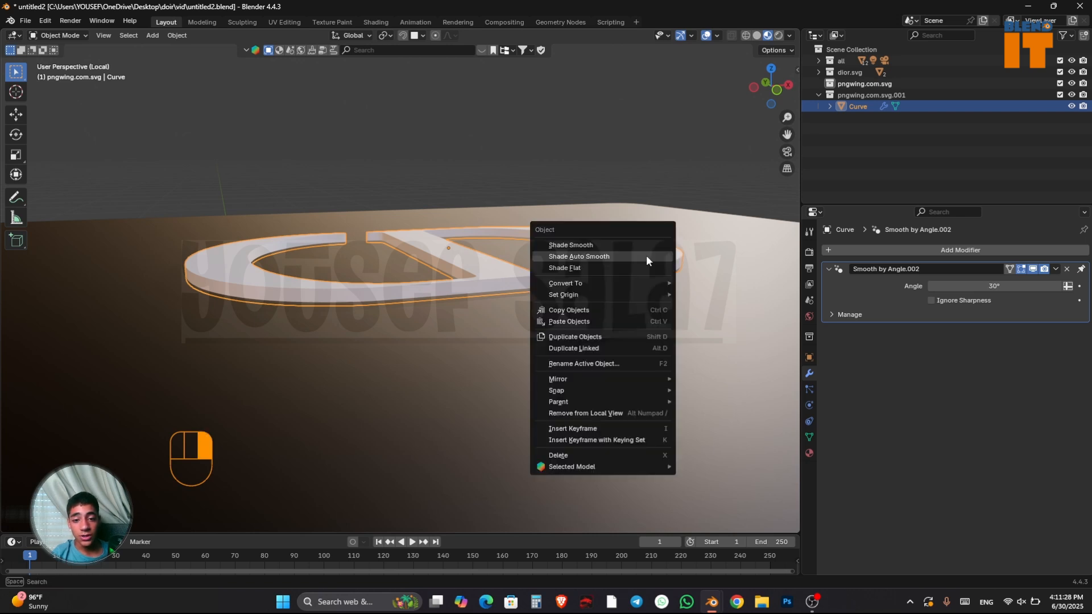
pyautogui.click(646, 256)
# Add Subdivision Surface and Bevel modifiers to the CD logo, placing the Bevel above the Subdivision in the stack
pyautogui.moveTo(648, 258); pyautogui.dragTo(820, 270, button='middle')
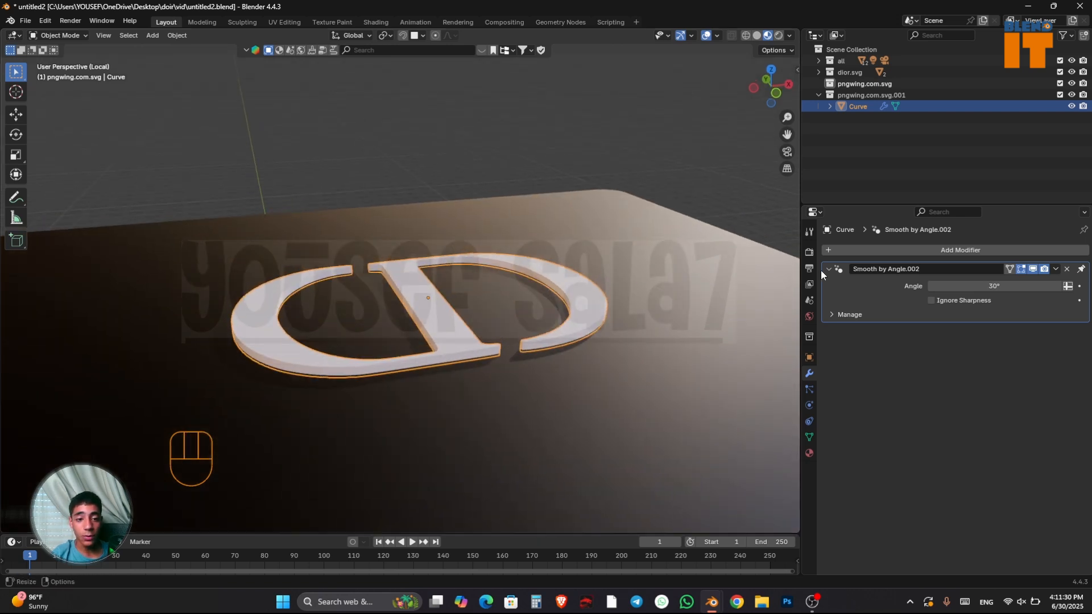
pyautogui.click(862, 254)
pyautogui.moveTo(862, 255)
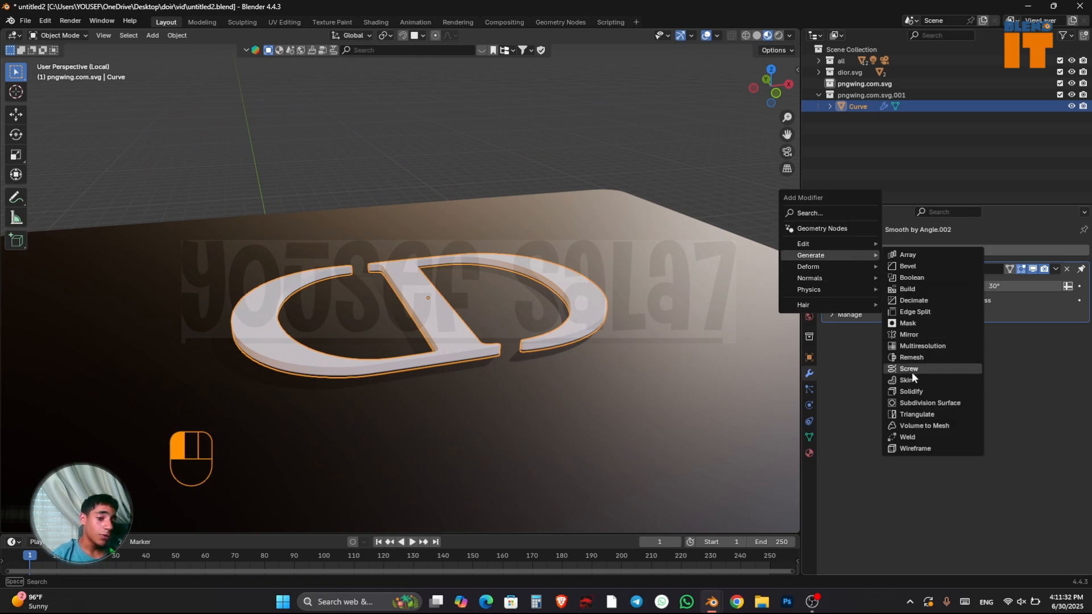
pyautogui.click(909, 405)
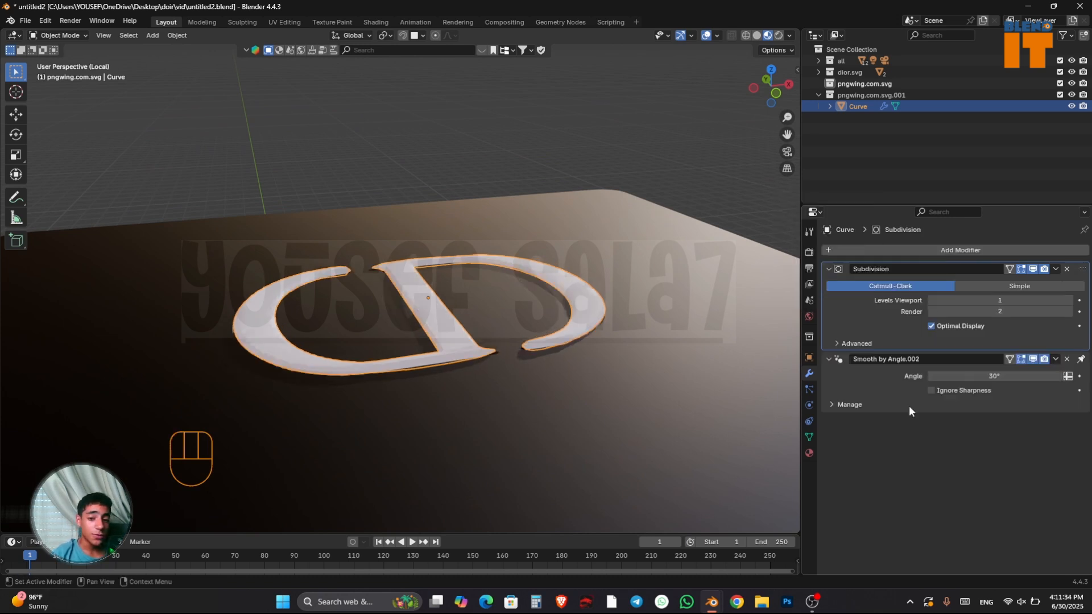
pyautogui.hotkey('shift', 'a')
pyautogui.moveTo(965, 253)
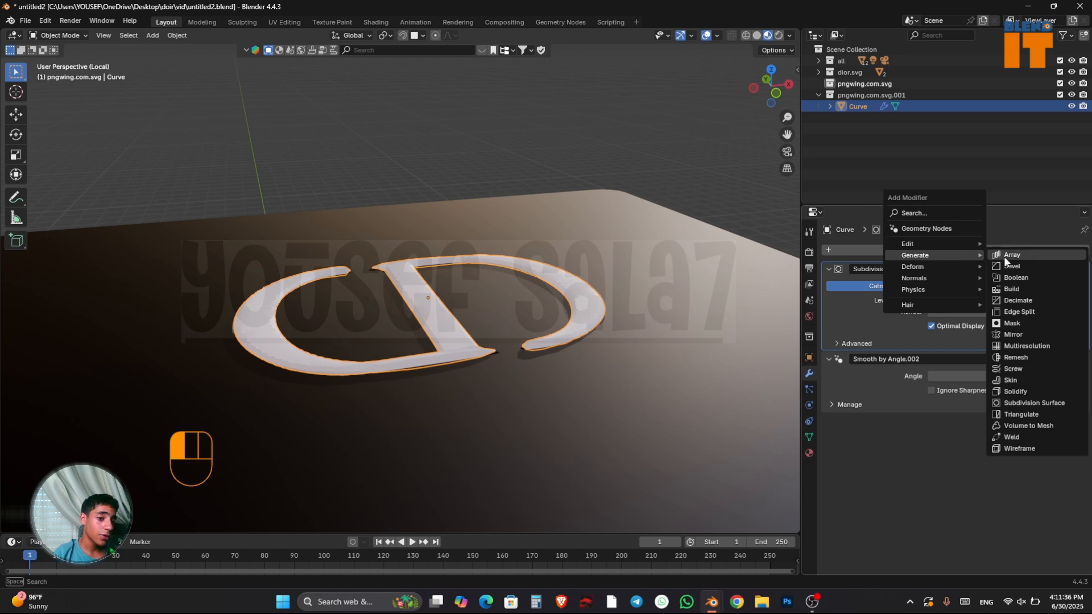
pyautogui.click(1018, 266)
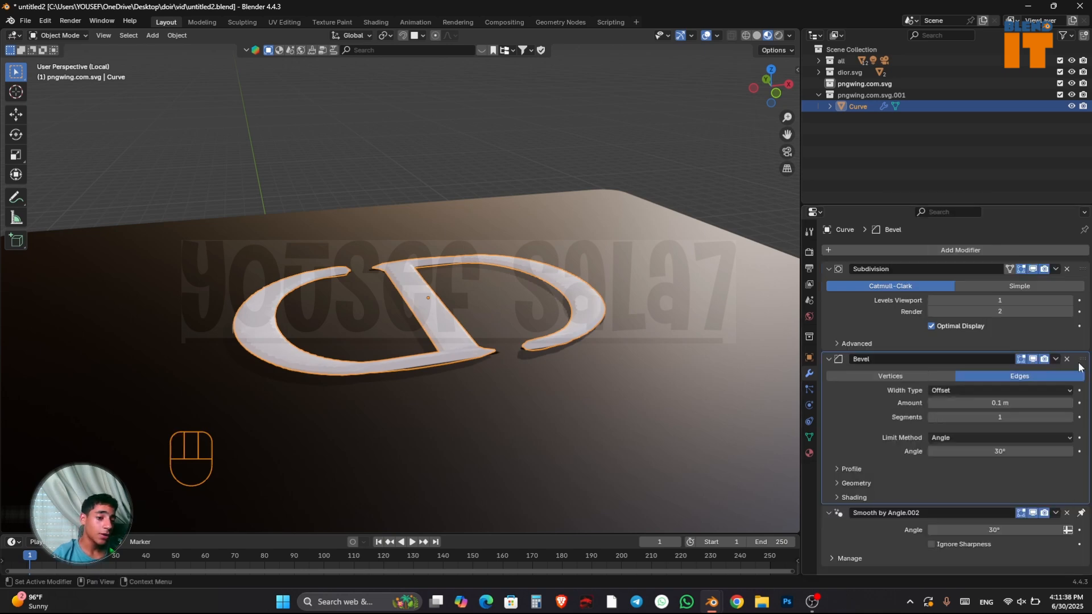
pyautogui.moveTo(1083, 359); pyautogui.dragTo(1069, 250)
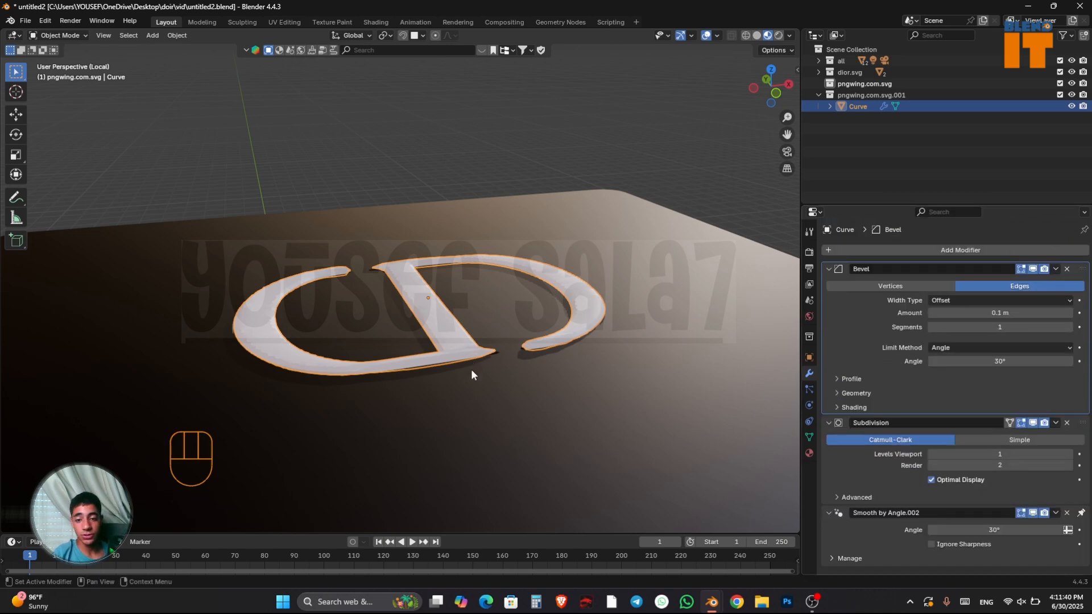
# Set the logo's Bevel modifier to 2 segments with an amount of 0.12 m
pyautogui.scroll(6, 472, 370)
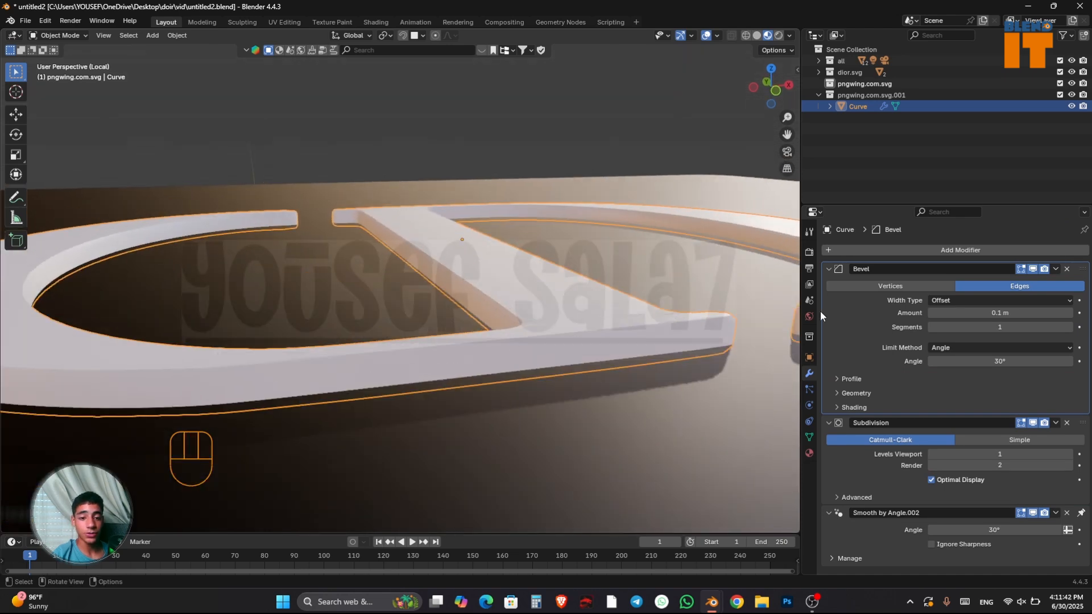
pyautogui.click(1070, 329)
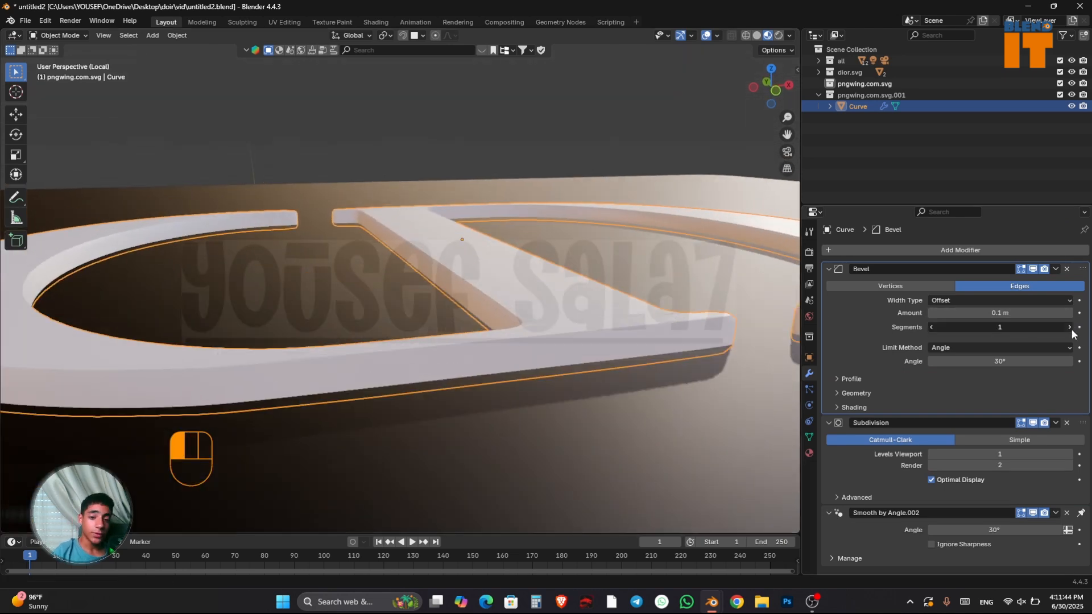
pyautogui.doubleClick(1051, 326)
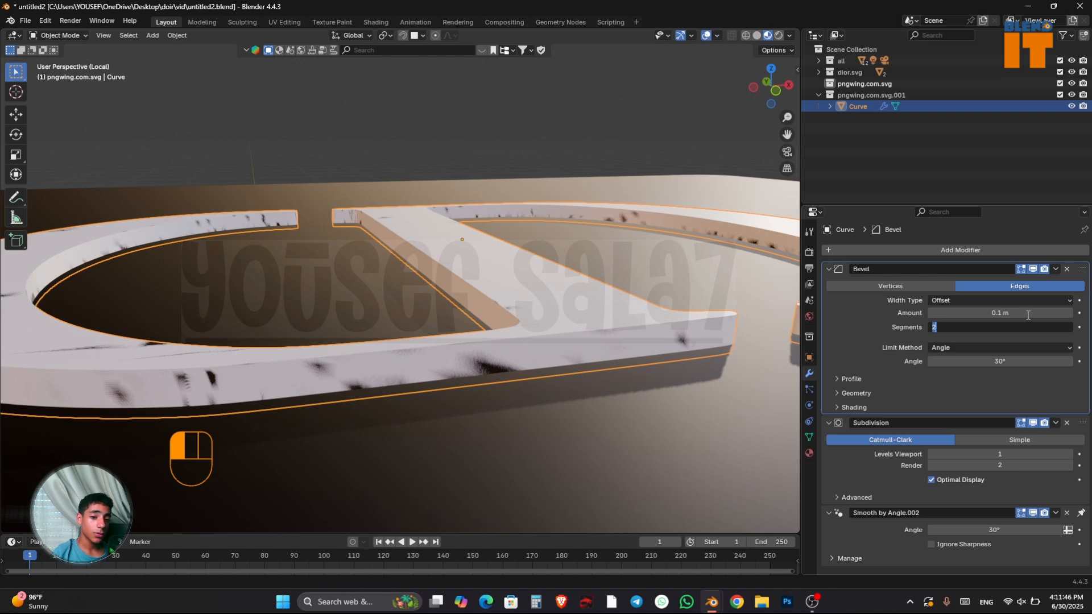
pyautogui.click(904, 333)
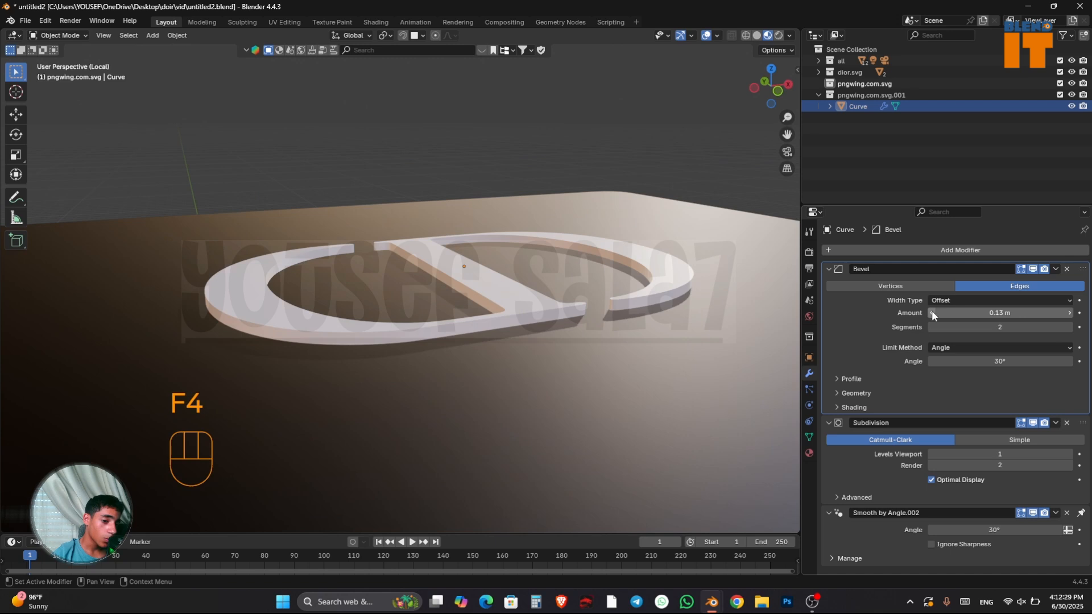
pyautogui.click(933, 313)
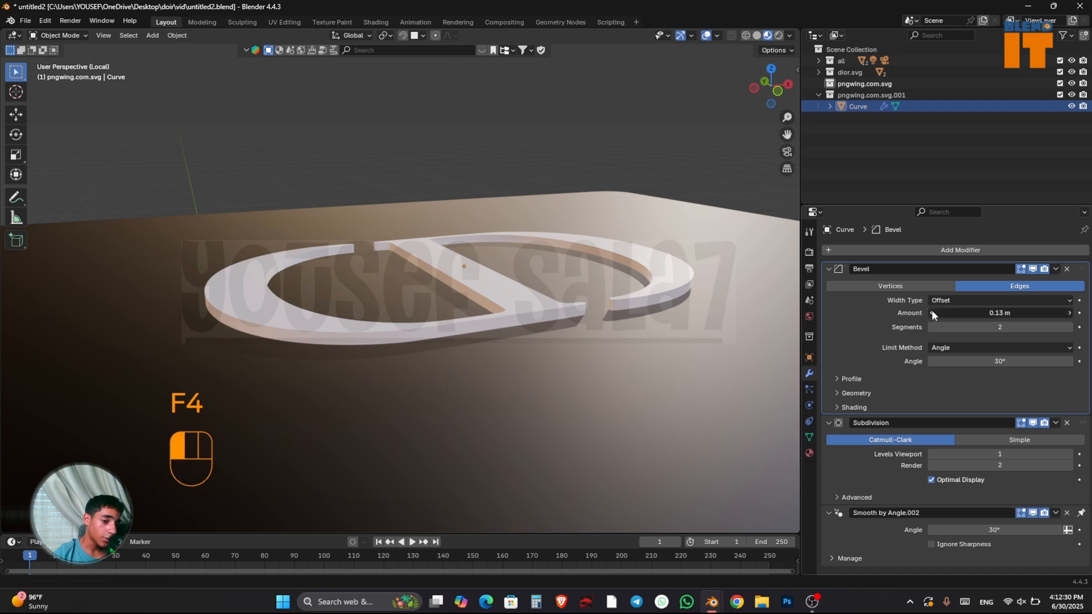
pyautogui.click(933, 313)
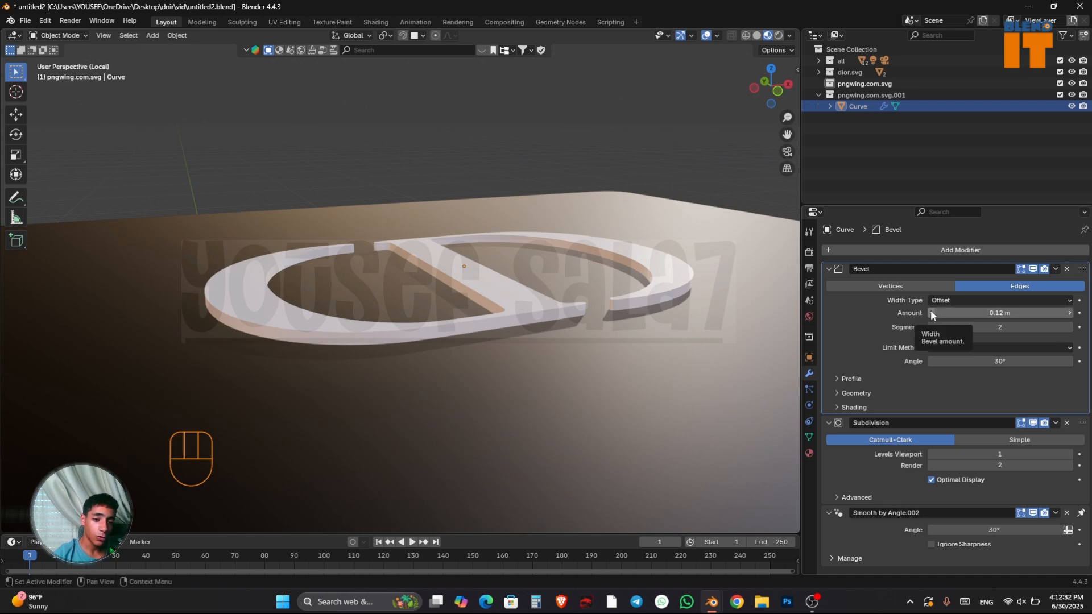
# Hide the CD logo to inspect the recess cut into the lid from a low angle
pyautogui.click(528, 296)
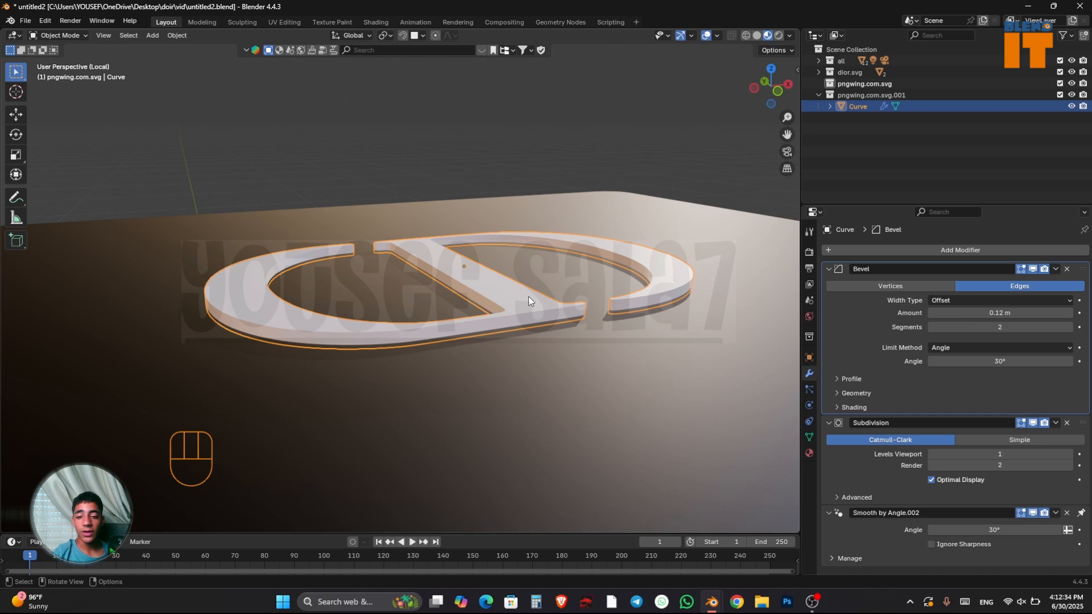
pyautogui.press('h')
pyautogui.moveTo(527, 296); pyautogui.dragTo(465, 276, button='middle')
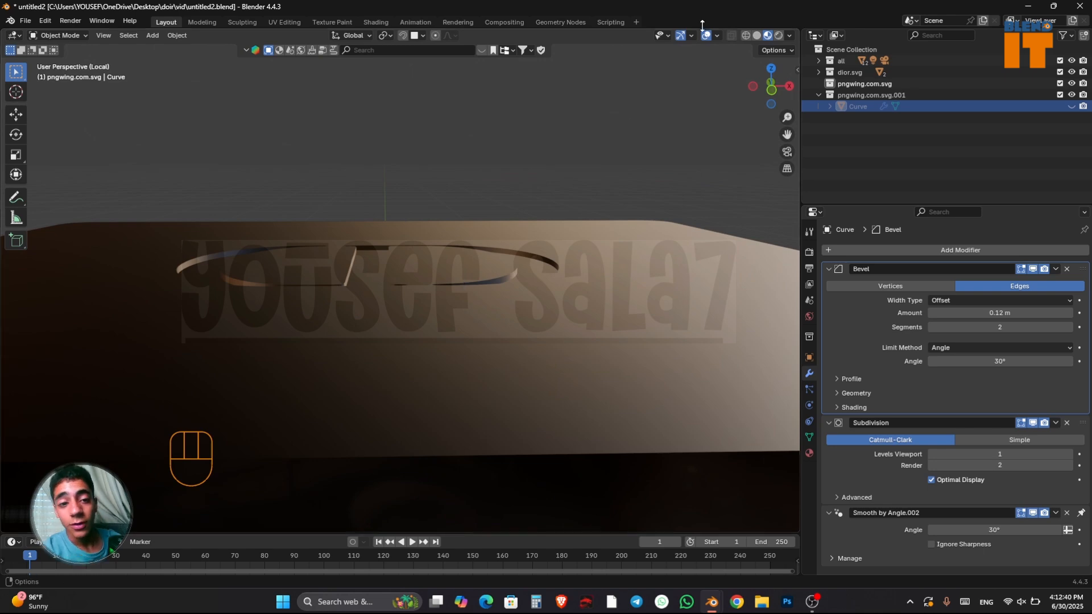
# Switch the viewport to Rendered shading and enable Scene World lighting to preview the recessed lid
pyautogui.click(778, 36)
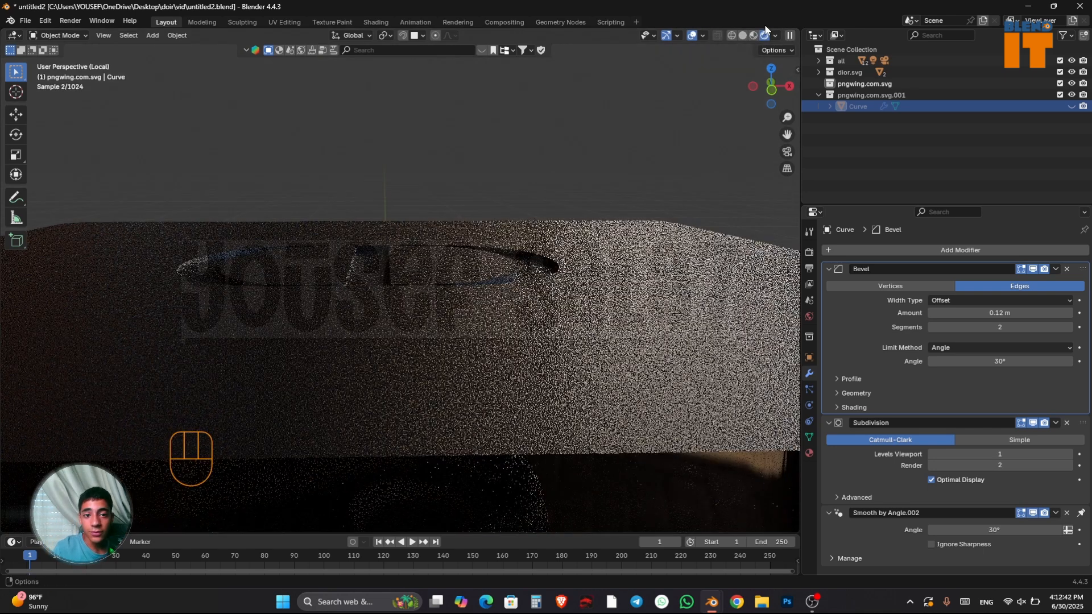
pyautogui.click(775, 35)
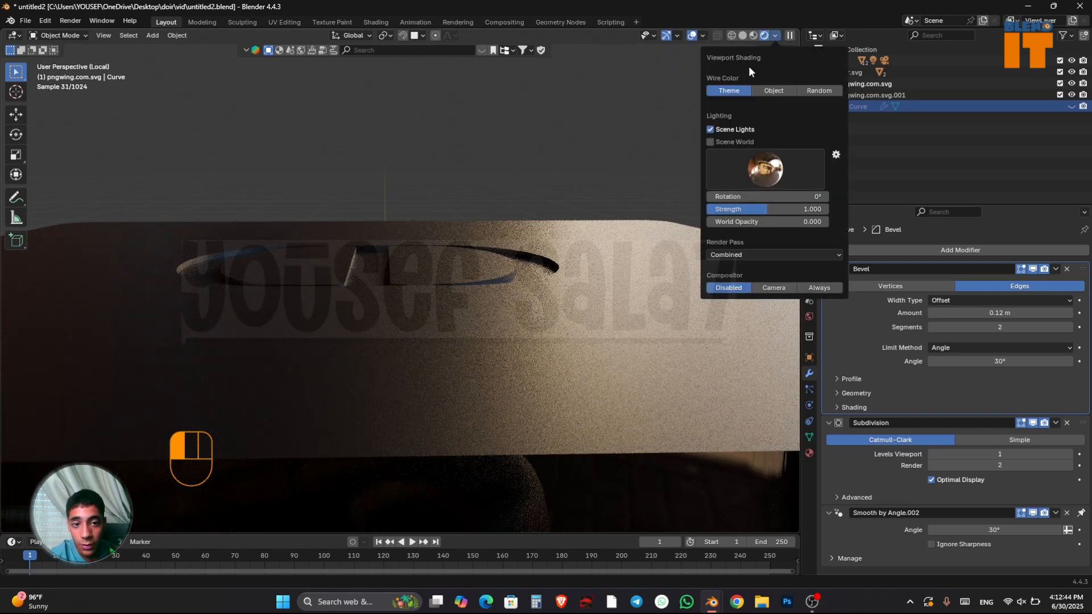
pyautogui.click(717, 157)
pyautogui.click(580, 213)
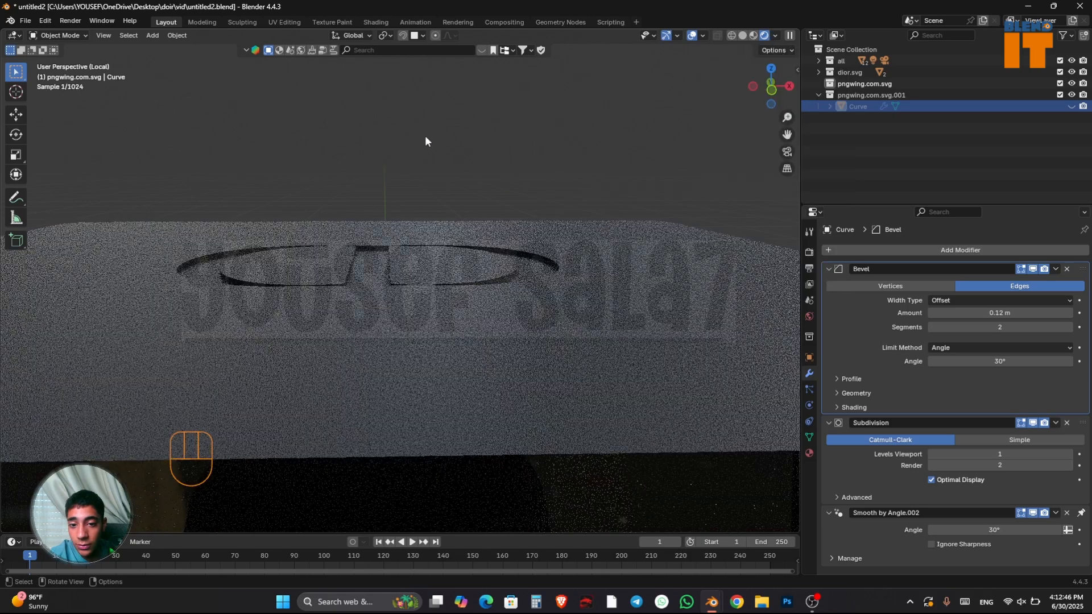
pyautogui.moveTo(451, 143); pyautogui.dragTo(488, 183, button='middle')
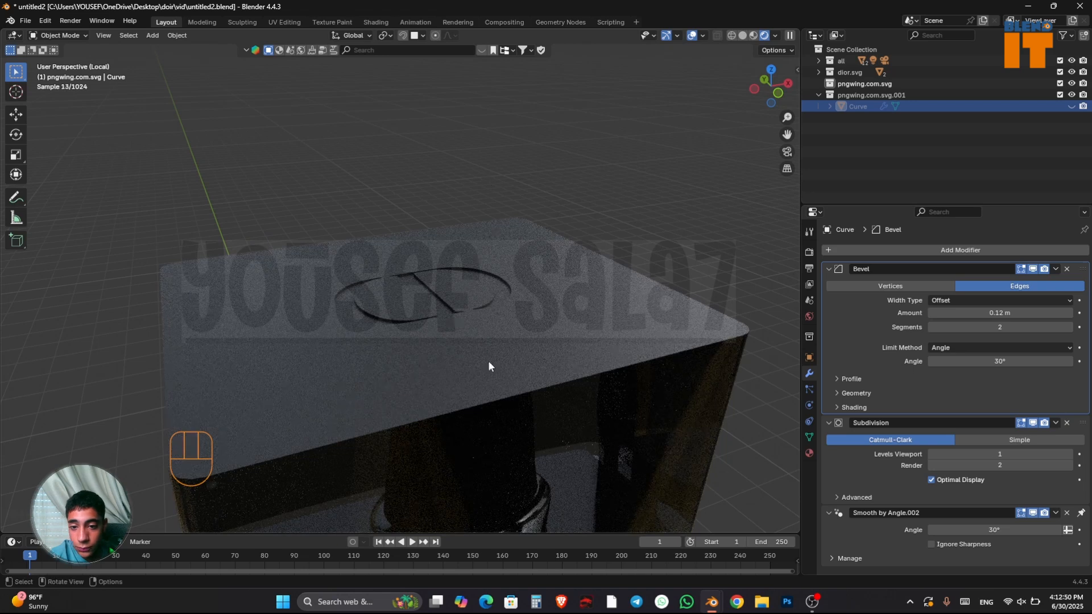
# In Edit Mode, select the faces at the bottom of the lid's CD recess and assign Material.009 to them
pyautogui.press('F4')
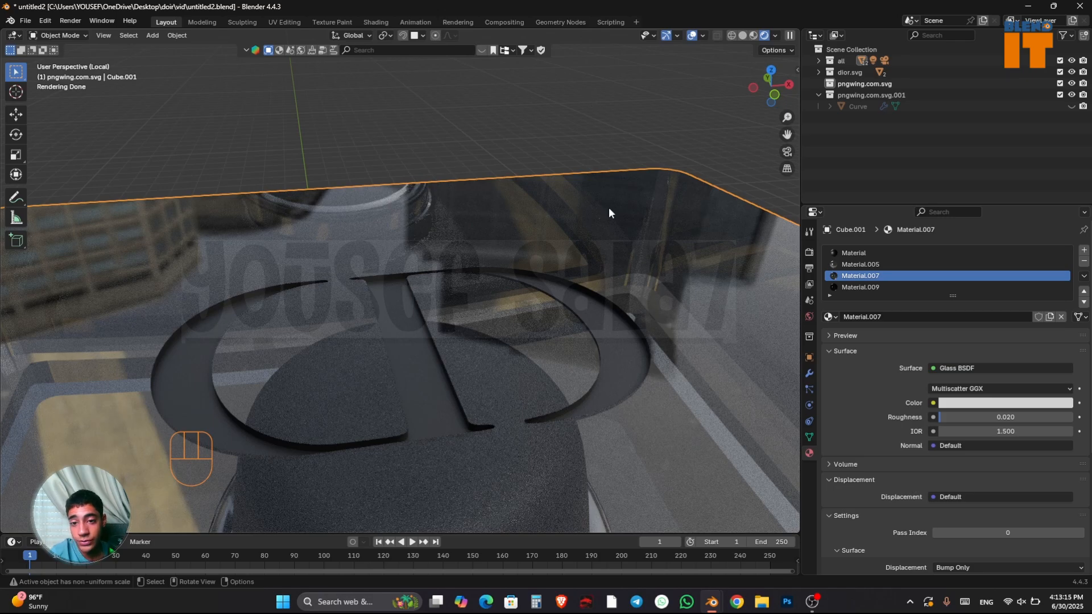
pyautogui.scroll(-6, 592, 298)
pyautogui.scroll(8, 520, 336)
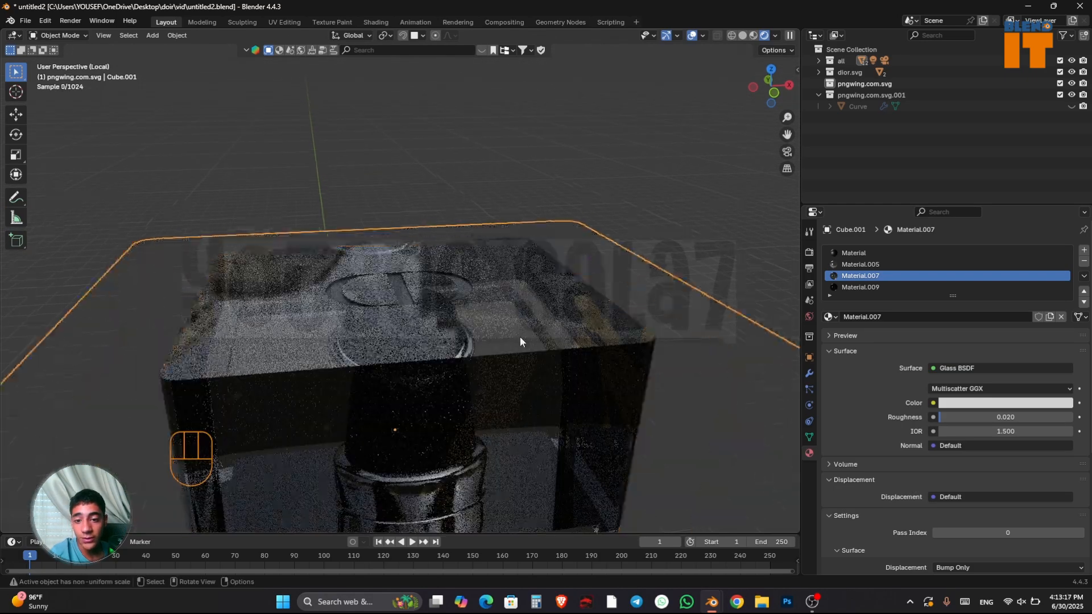
pyautogui.scroll(2, 524, 314)
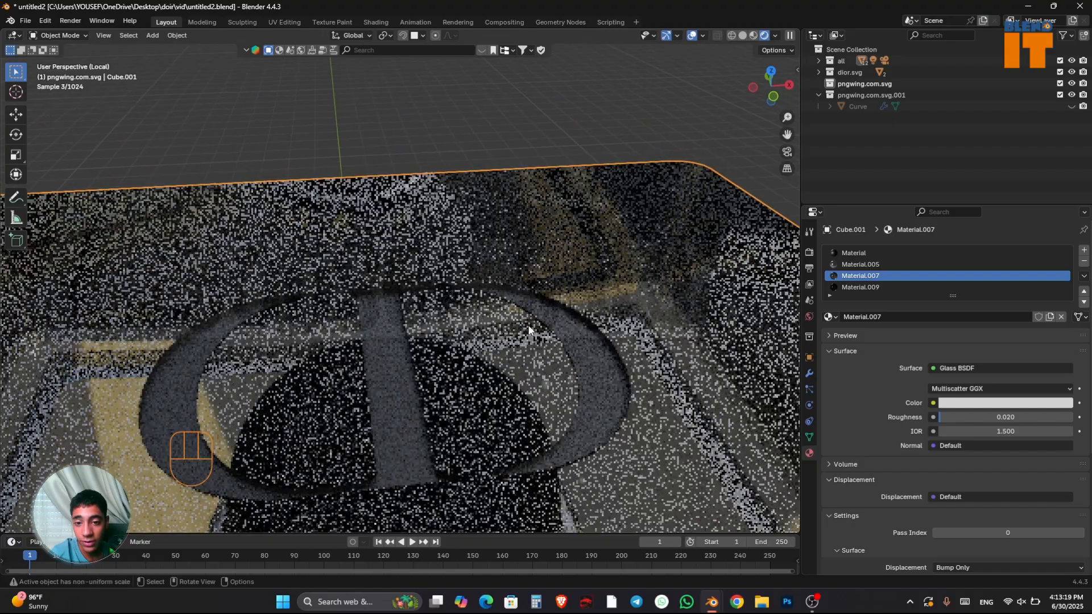
pyautogui.press('Tab')
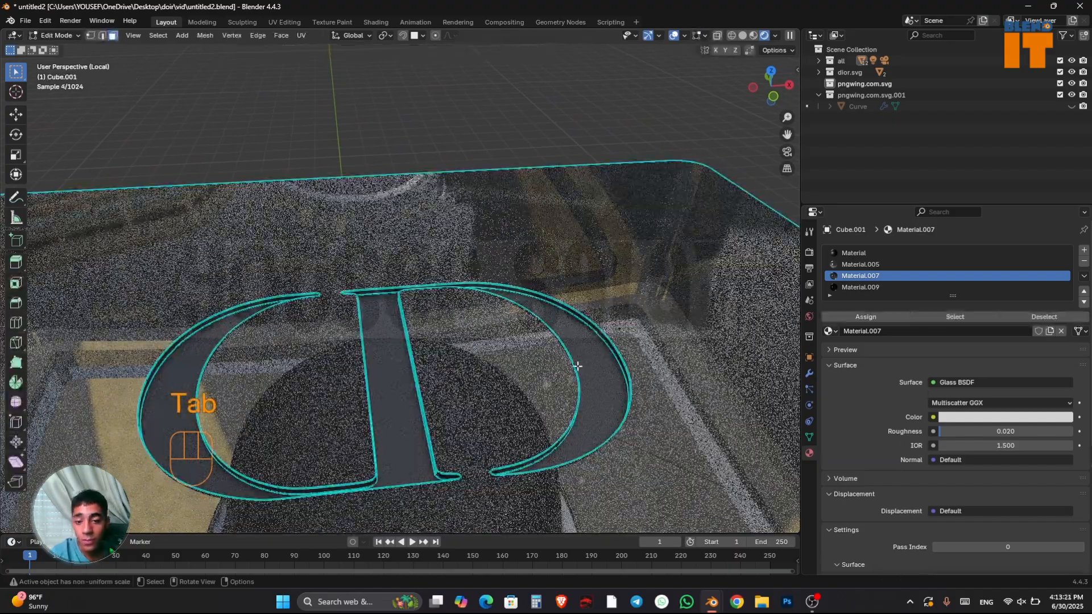
pyautogui.click(592, 355)
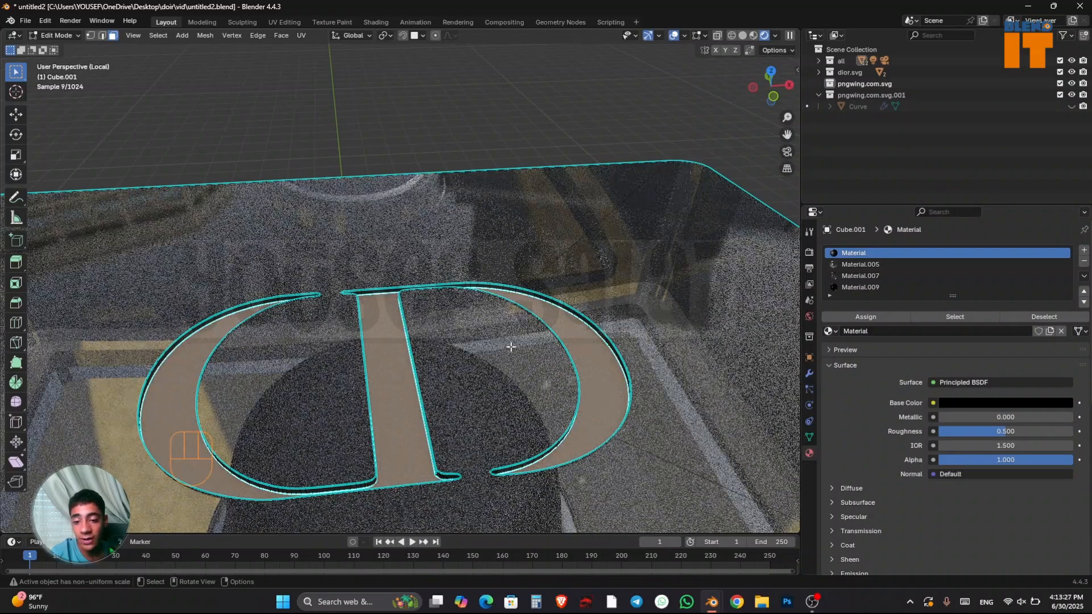
pyautogui.click(886, 267)
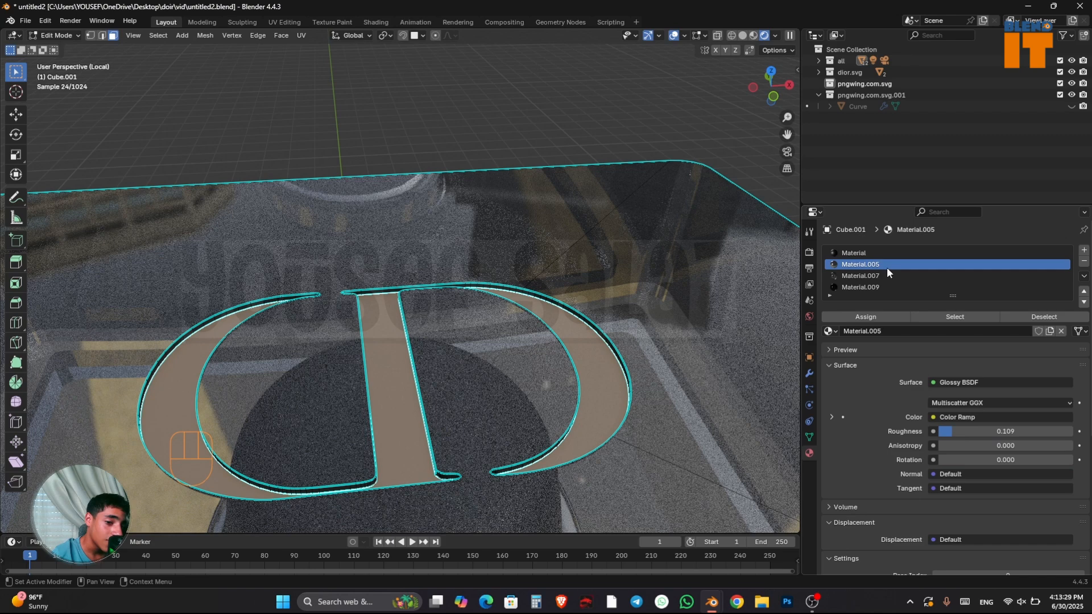
pyautogui.click(881, 276)
pyautogui.click(879, 262)
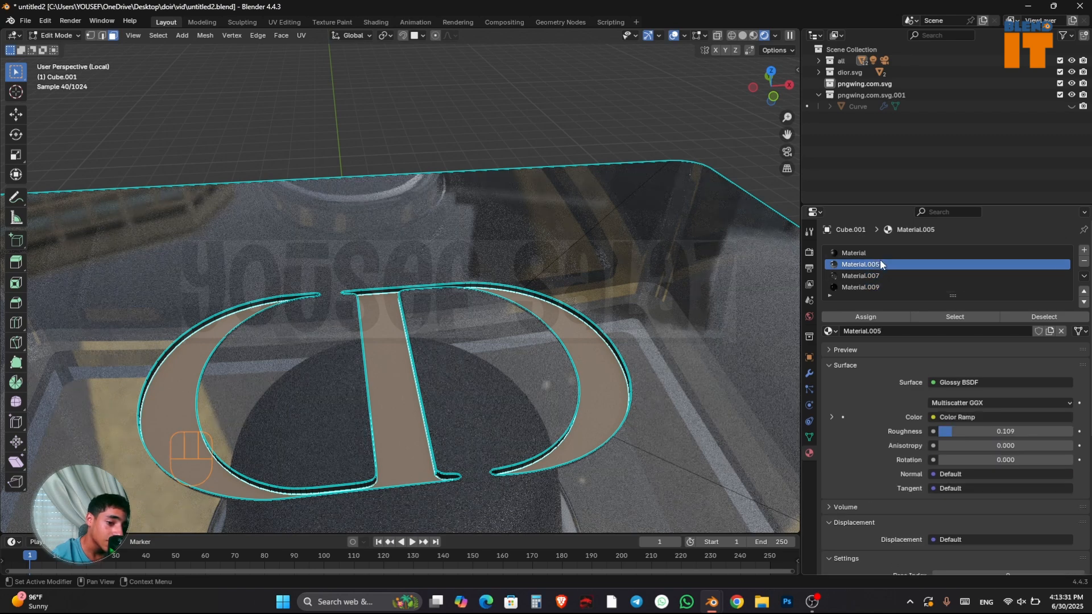
pyautogui.click(874, 277)
pyautogui.click(871, 287)
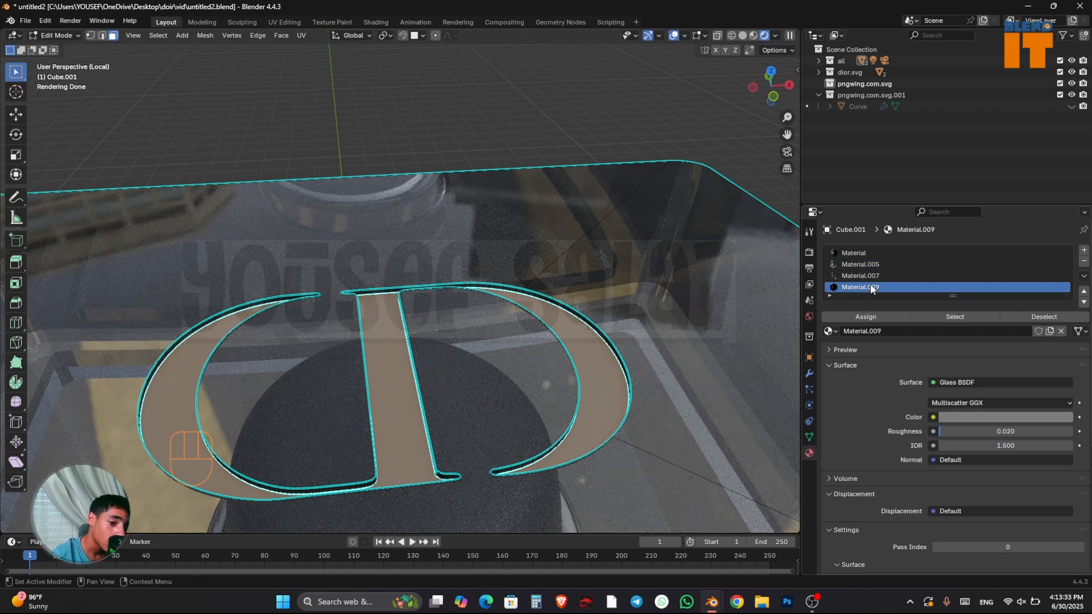
pyautogui.click(865, 315)
# Assign Material.009 to the lid's top faces around the CD recess and return to Object Mode
pyautogui.click(675, 332)
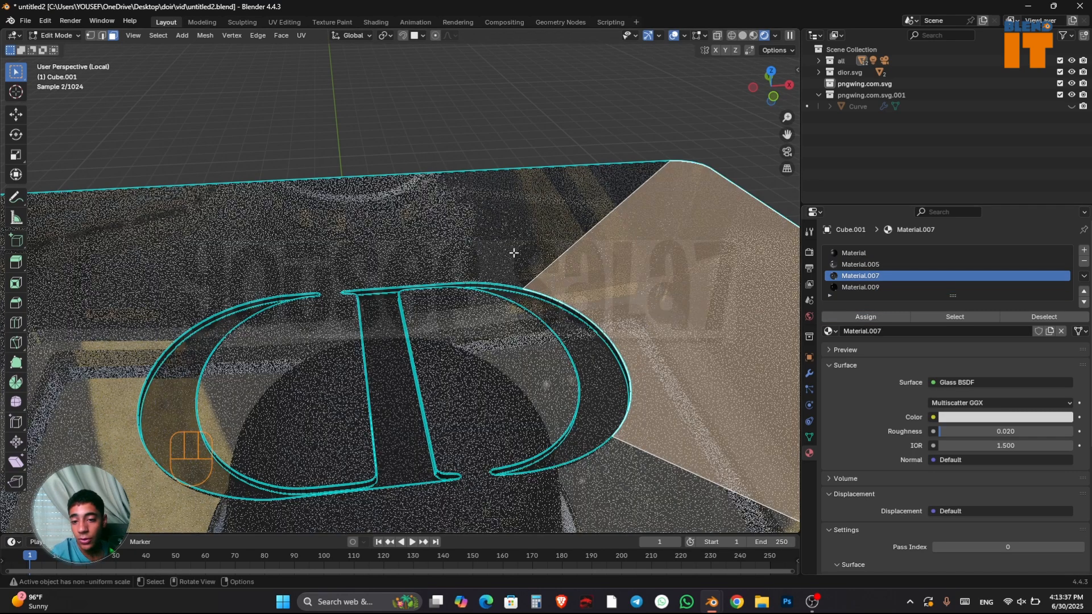
pyautogui.click(866, 317)
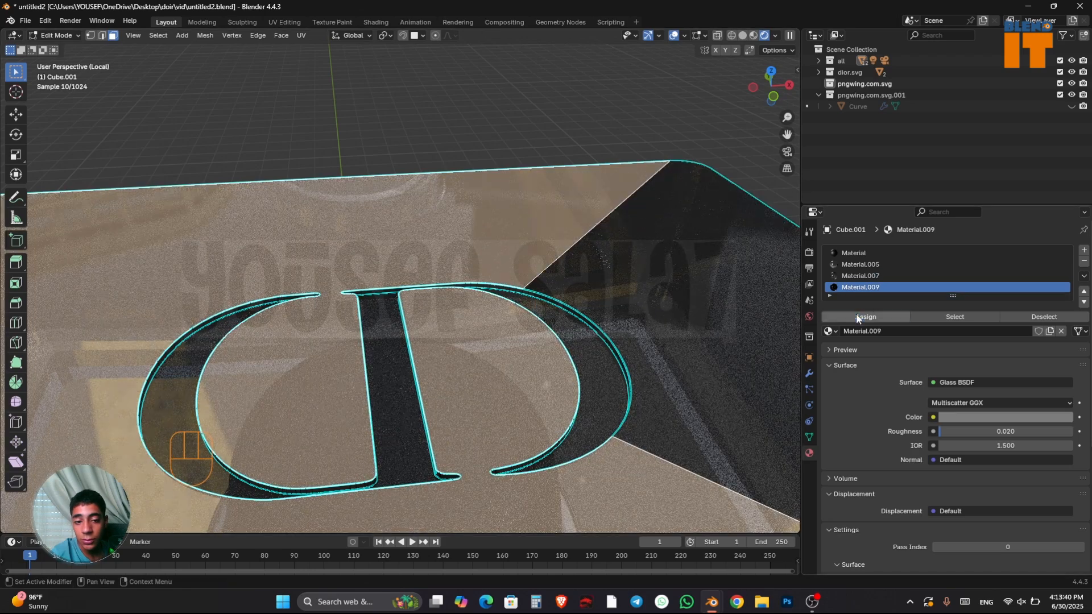
pyautogui.click(857, 318)
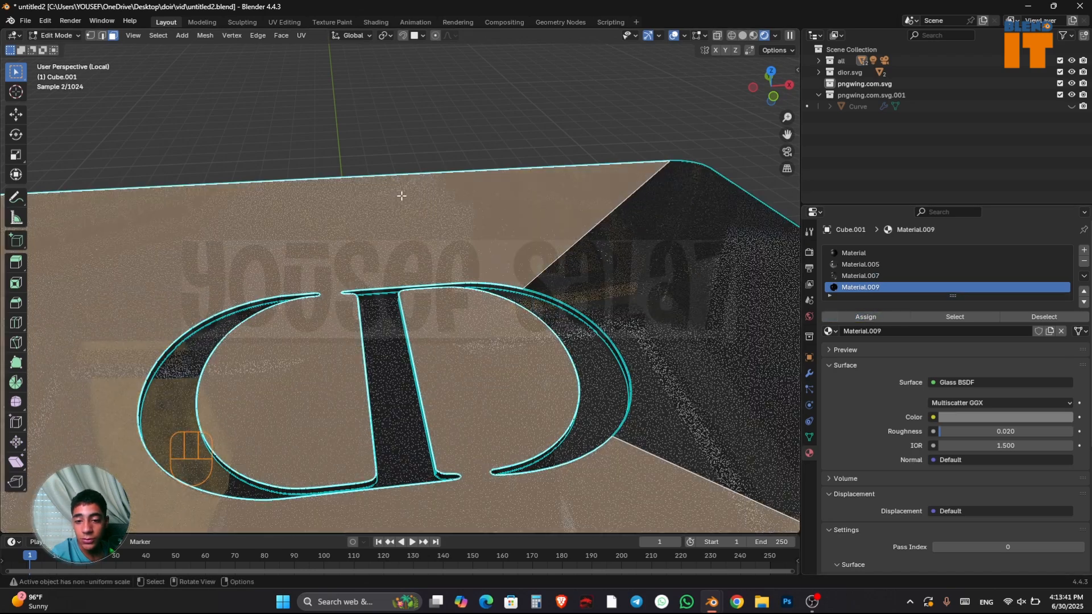
pyautogui.press('Tab')
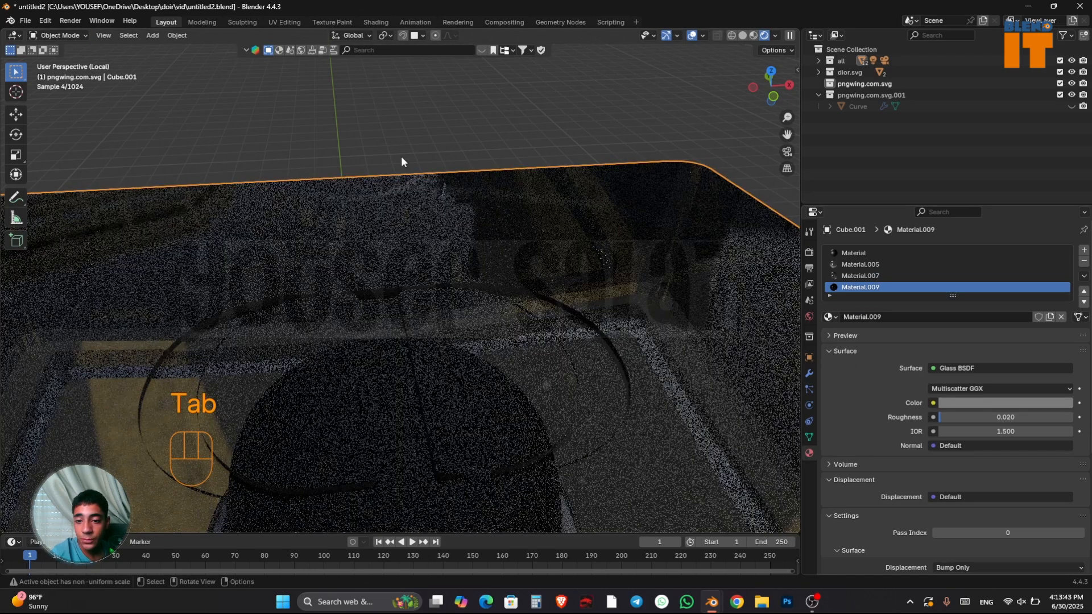
# Exit Local View to show the whole perfume bottle with its lid
pyautogui.scroll(-5, 491, 268)
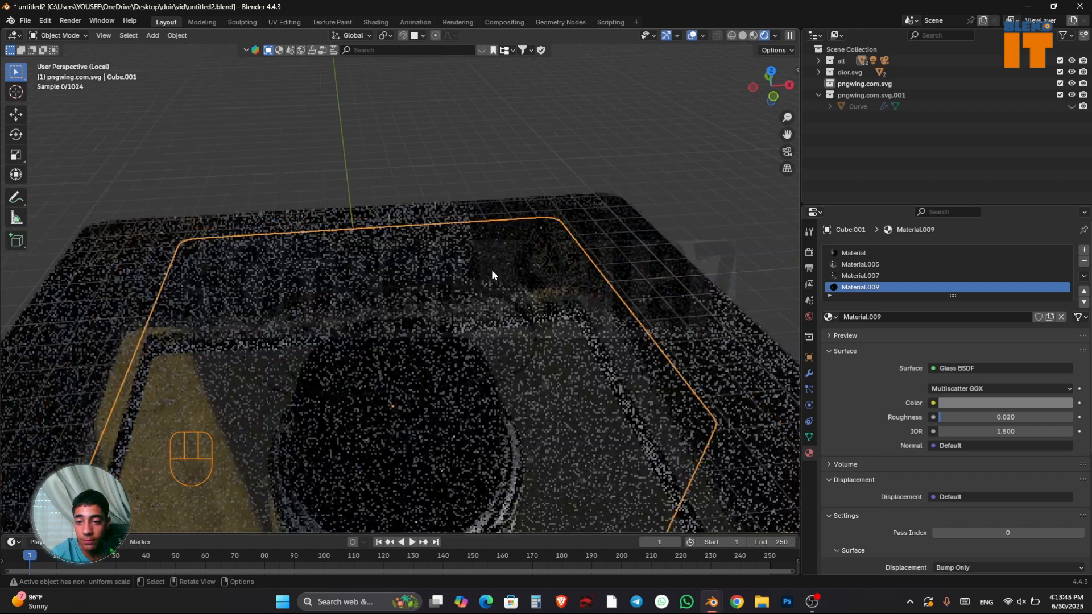
pyautogui.moveTo(507, 318); pyautogui.dragTo(602, 244, button='middle')
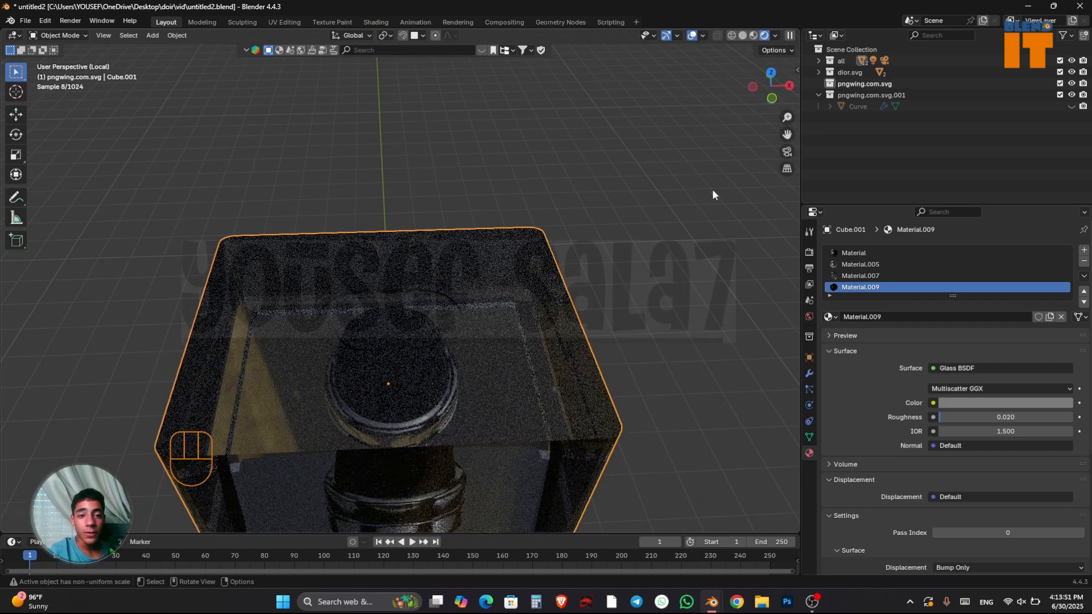
pyautogui.moveTo(707, 190); pyautogui.dragTo(633, 314, button='middle')
pyautogui.press('/')
pyautogui.click(504, 296)
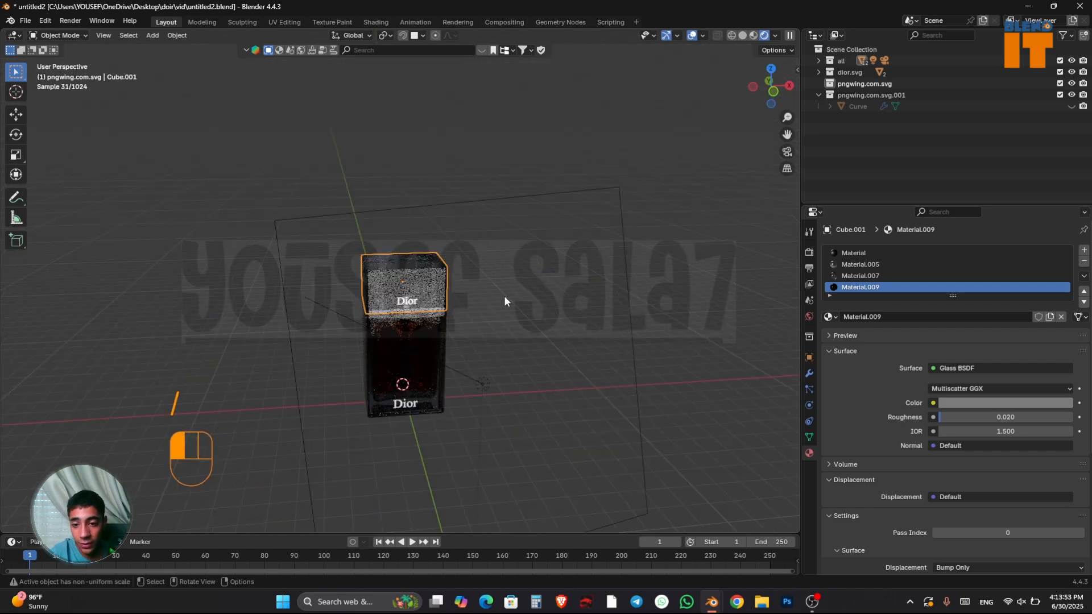
# Delete the 5000 W area light beside the bottle and add a point light to the scene
pyautogui.click(455, 356)
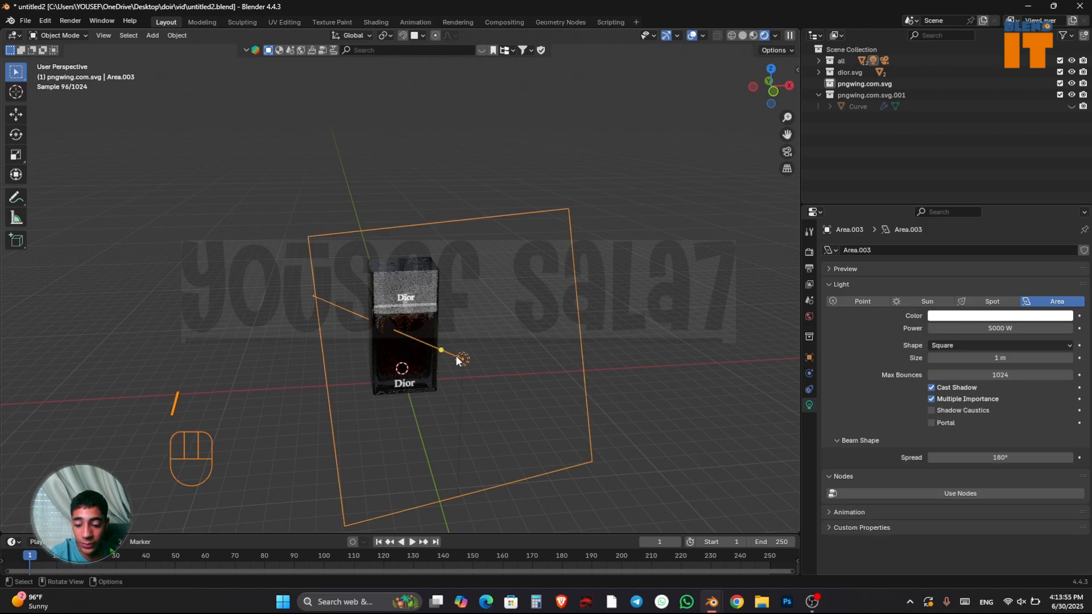
pyautogui.press('x')
pyautogui.click(455, 356)
pyautogui.hotkey('shift', 'a')
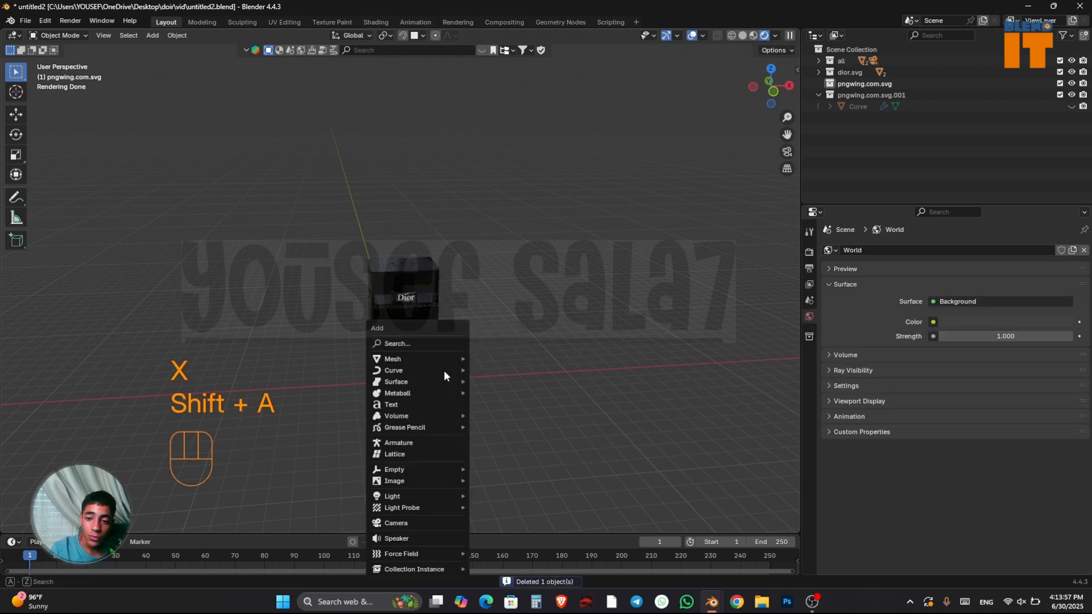
pyautogui.moveTo(424, 496)
pyautogui.click(494, 496)
# Set the point light's radius to 3.9 m and raise the light along Z above the bottle
pyautogui.press('s')
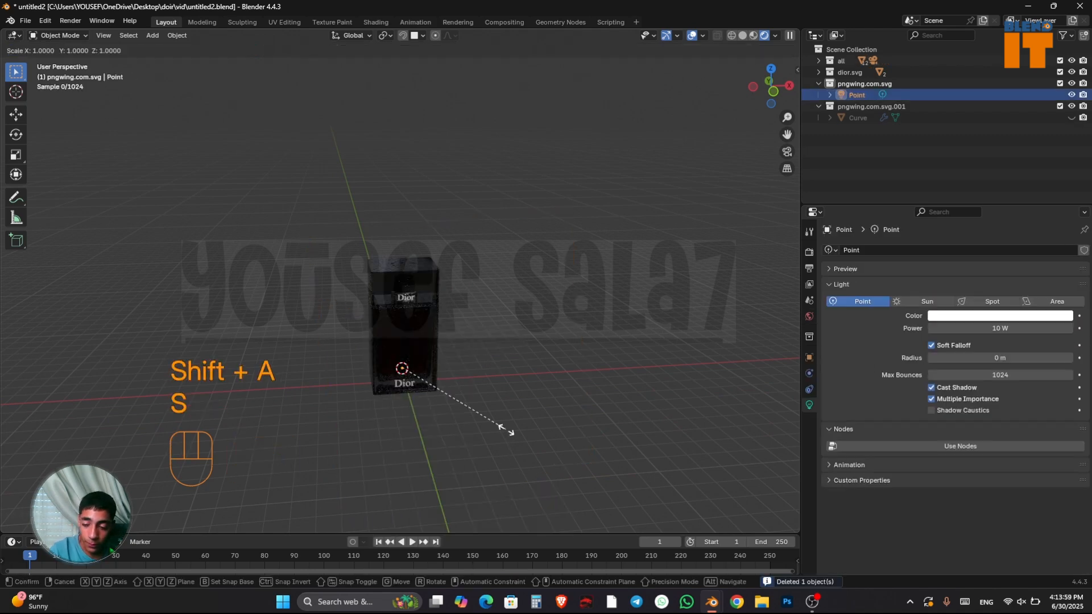
pyautogui.click(487, 449)
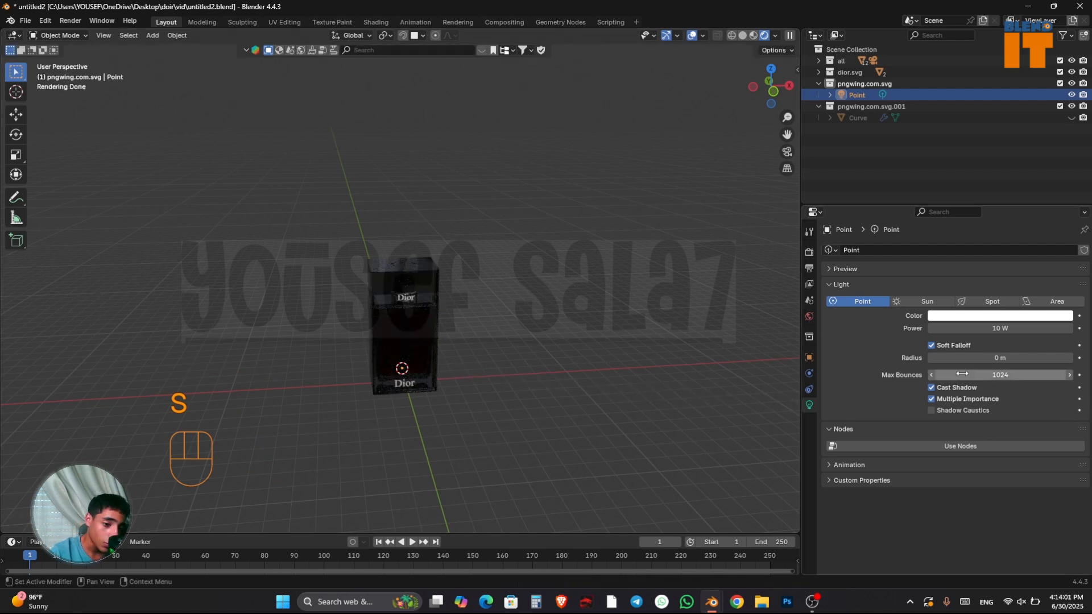
pyautogui.moveTo(966, 357); pyautogui.dragTo(1041, 358)
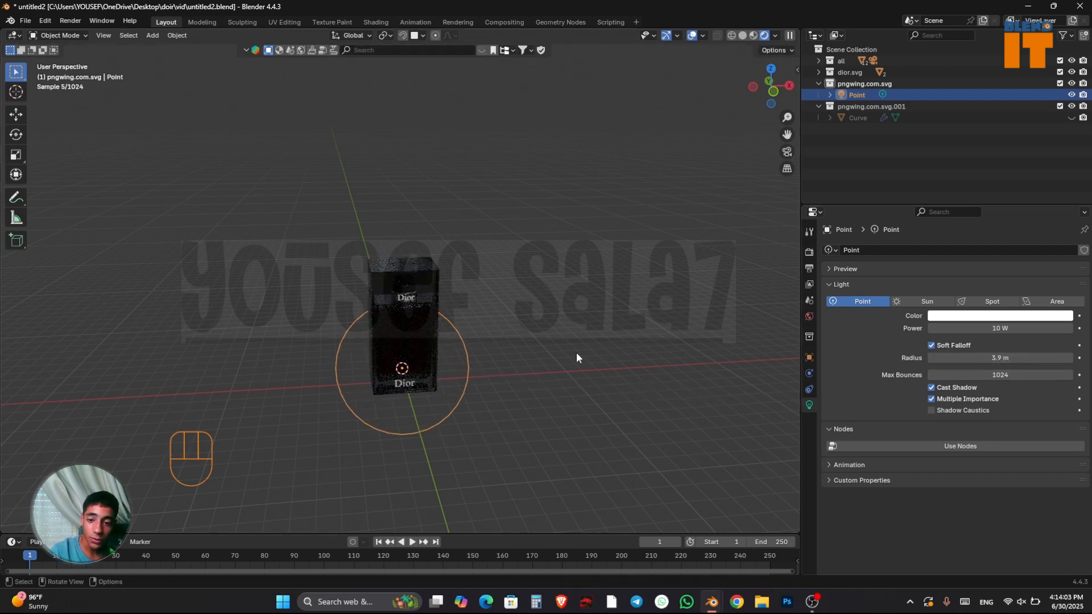
pyautogui.press('g')
pyautogui.press('z')
pyautogui.click(525, 203)
# Increase the point light's power to 1115.9 W to brighten the lid's top face and CD recess
pyautogui.moveTo(528, 203); pyautogui.dragTo(654, 285, button='middle')
pyautogui.moveTo(1002, 328); pyautogui.dragTo(1064, 328)
pyautogui.scroll(6, 550, 284)
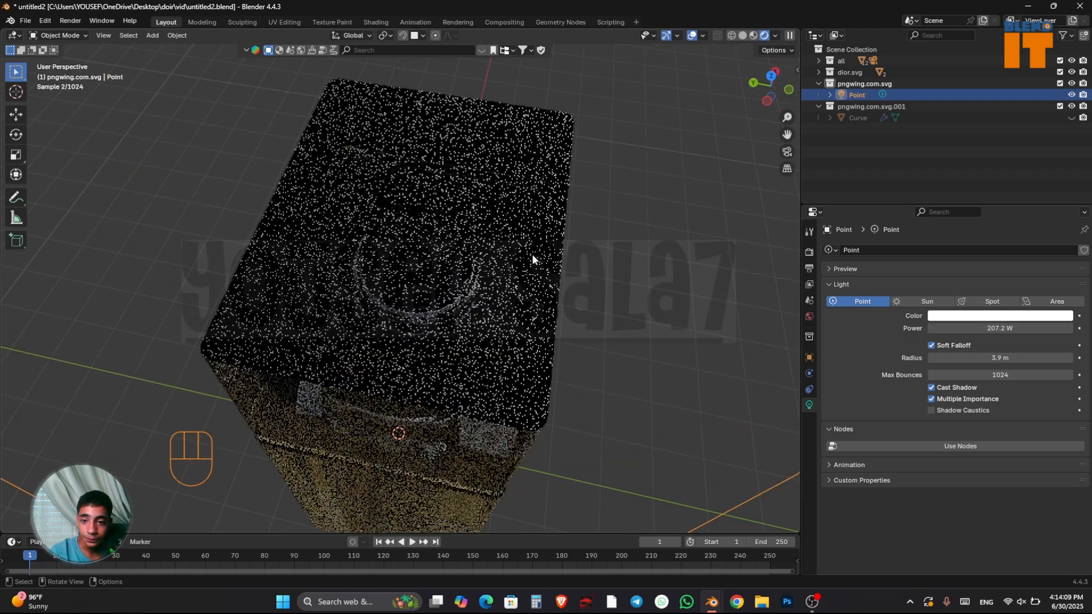
pyautogui.moveTo(995, 330); pyautogui.dragTo(1055, 328)
pyautogui.scroll(-1, 475, 189)
pyautogui.moveTo(467, 194); pyautogui.dragTo(559, 240, button='middle')
pyautogui.scroll(2, 470, 234)
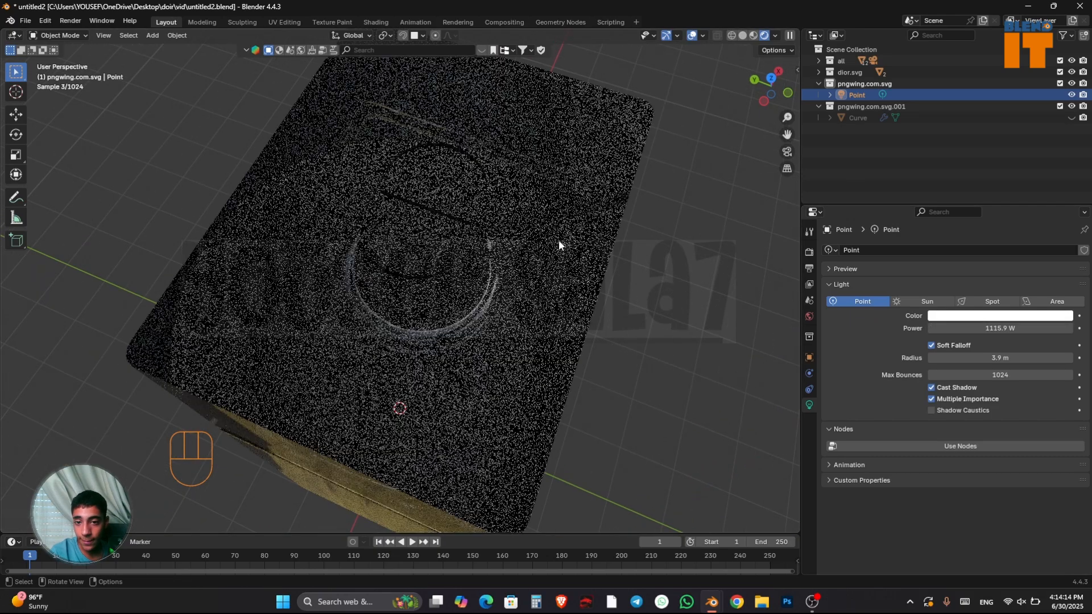
# Turn on viewport denoising in the Cycles render settings to clean up the lid preview
pyautogui.click(810, 252)
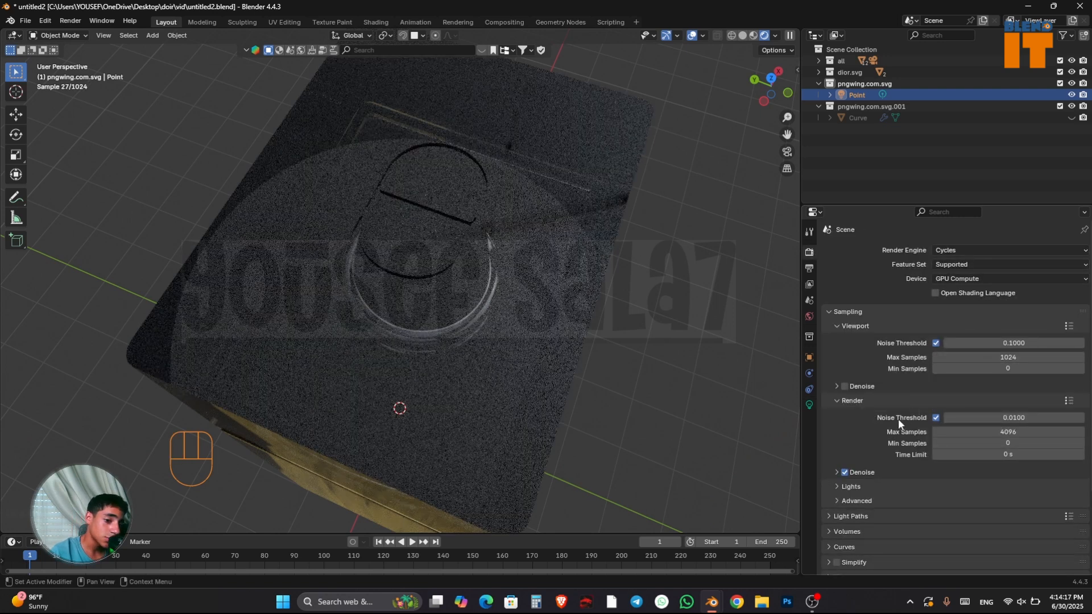
pyautogui.click(845, 387)
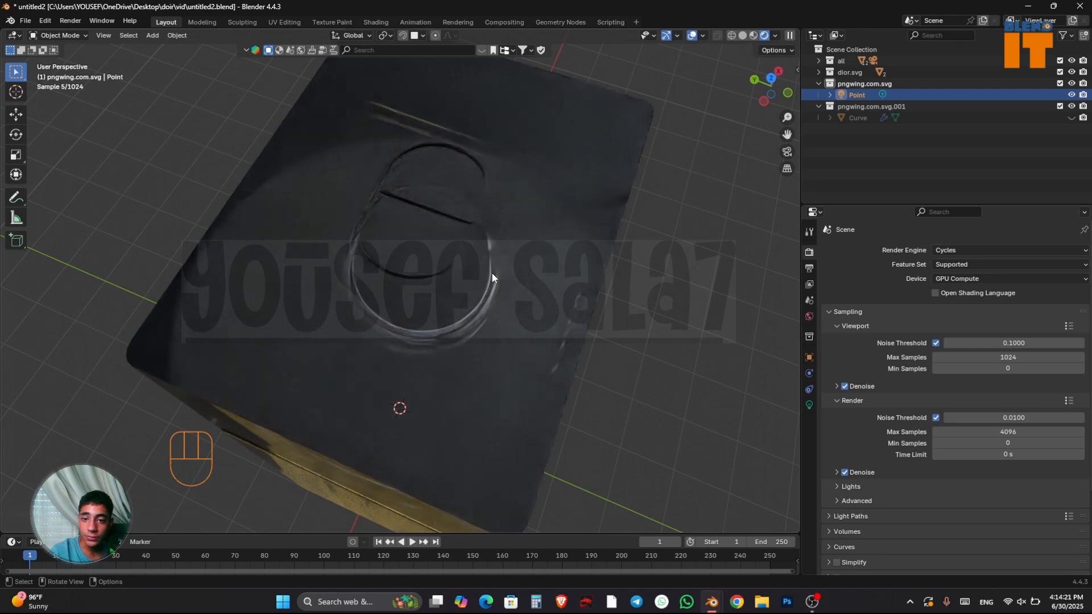
pyautogui.moveTo(491, 272); pyautogui.dragTo(493, 264, button='middle')
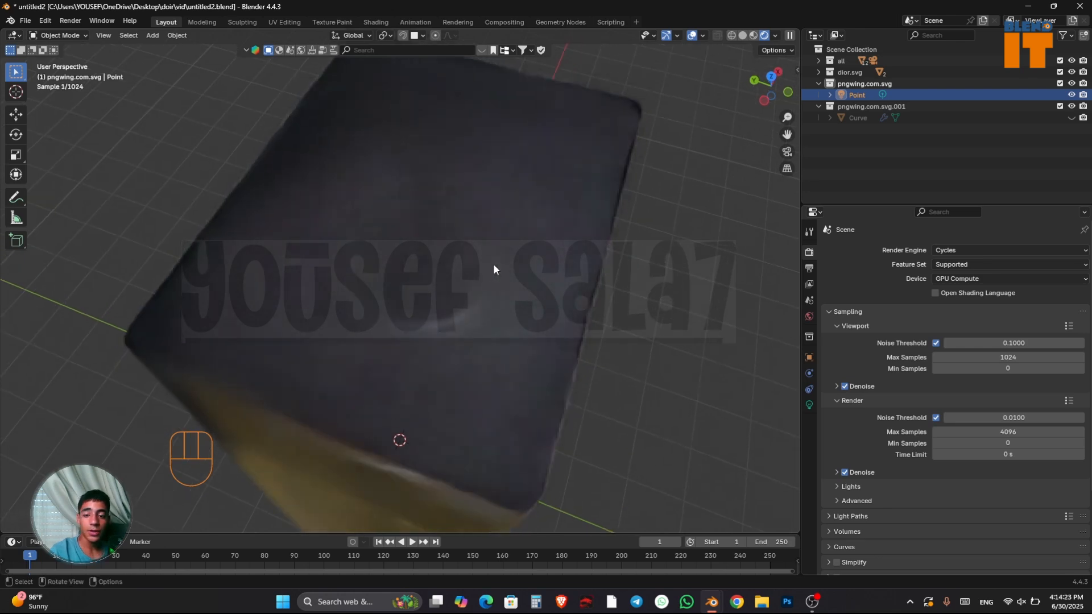
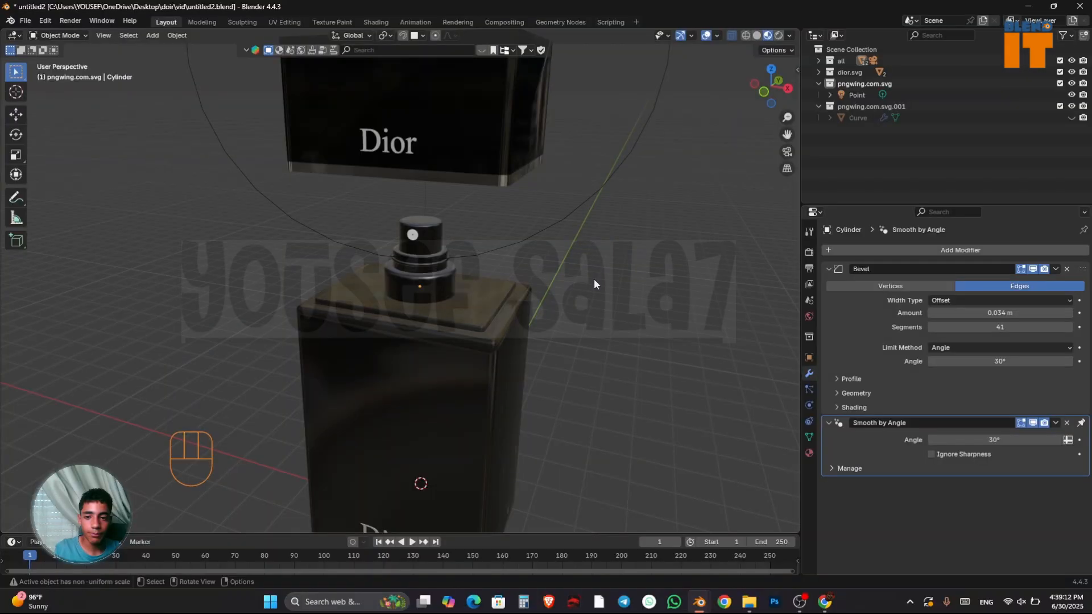
# Examine the raised lid, its CD recess and the sprayer collar on top of the bottle
pyautogui.moveTo(594, 279); pyautogui.dragTo(505, 307, button='middle')
pyautogui.scroll(4, 400, 258)
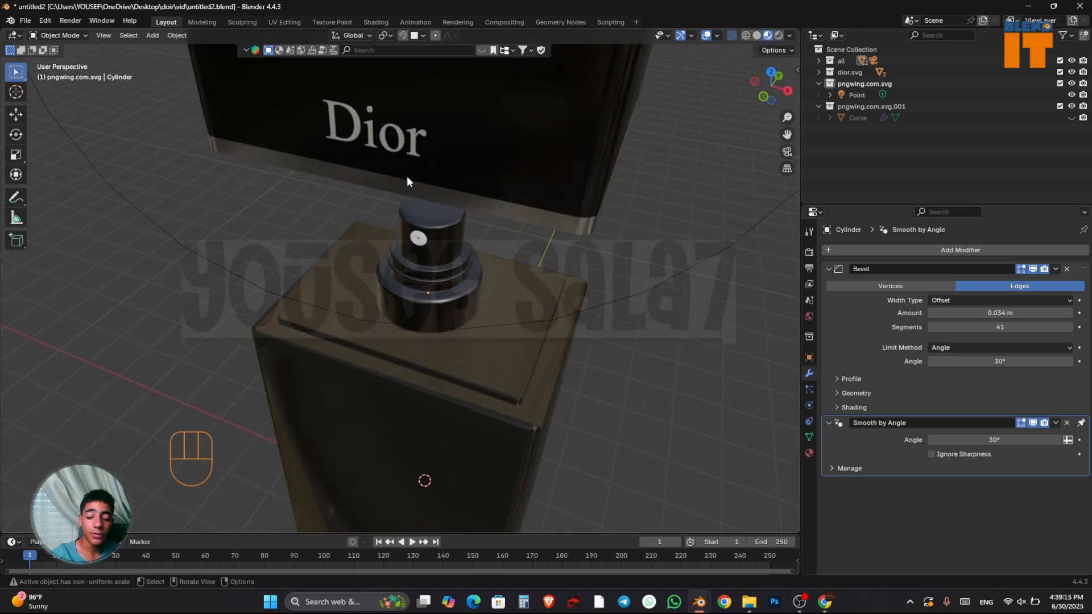
pyautogui.keyDown('shift'); pyautogui.moveTo(424, 176); pyautogui.dragTo(440, 287, button='middle'); pyautogui.keyUp('shift')
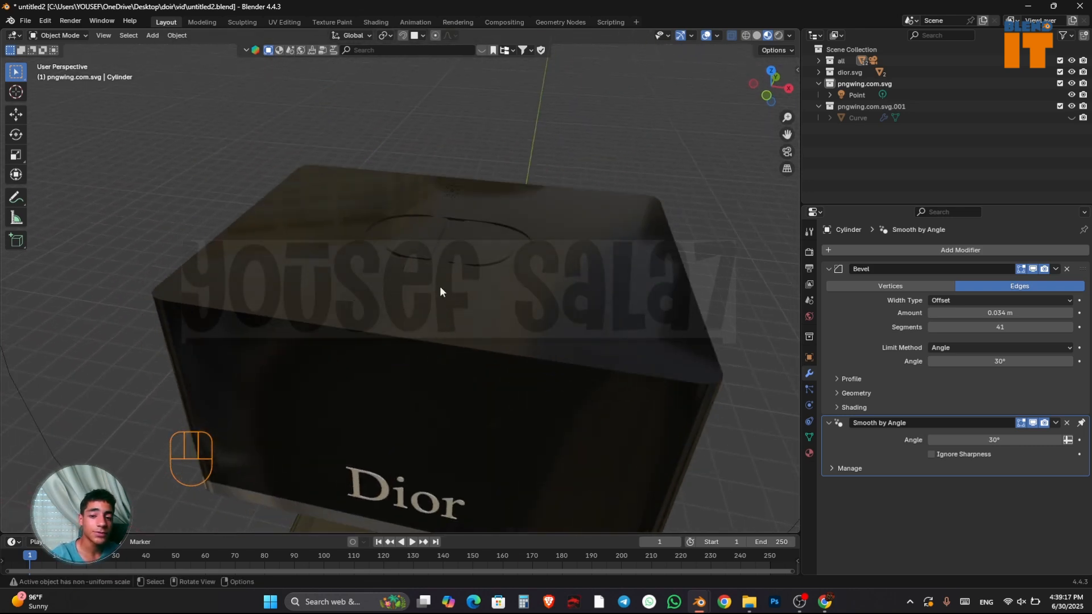
pyautogui.scroll(-3, 445, 275)
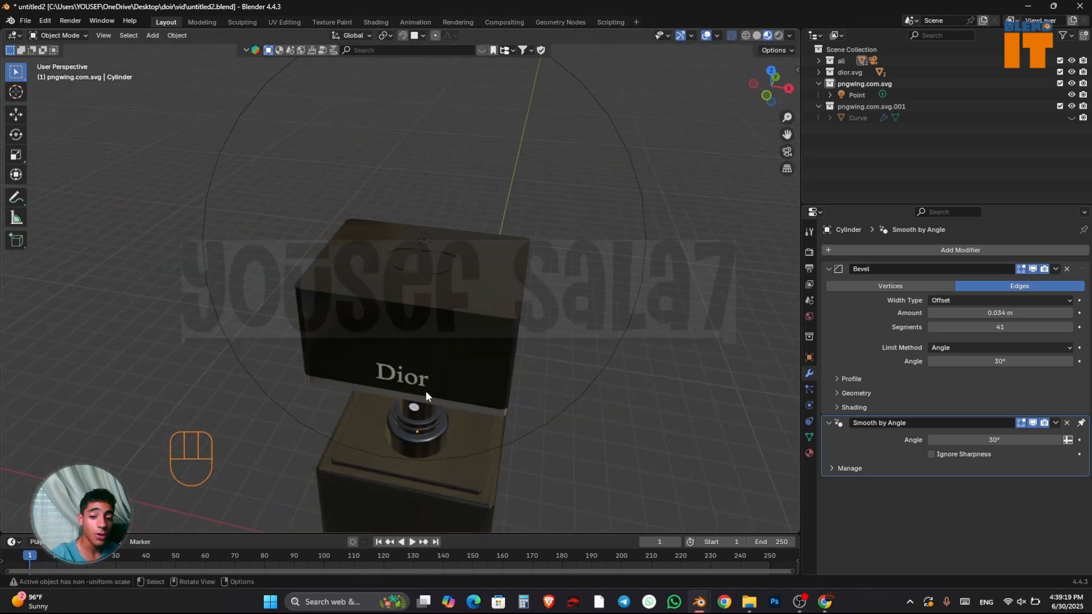
pyautogui.scroll(-3, 427, 353)
pyautogui.scroll(5, 433, 308)
pyautogui.moveTo(419, 303)
pyautogui.mouseDown(button='middle')
pyautogui.moveTo(422, 278)
pyautogui.moveTo(415, 302)
pyautogui.moveTo(441, 307)
pyautogui.mouseUp(button='middle')
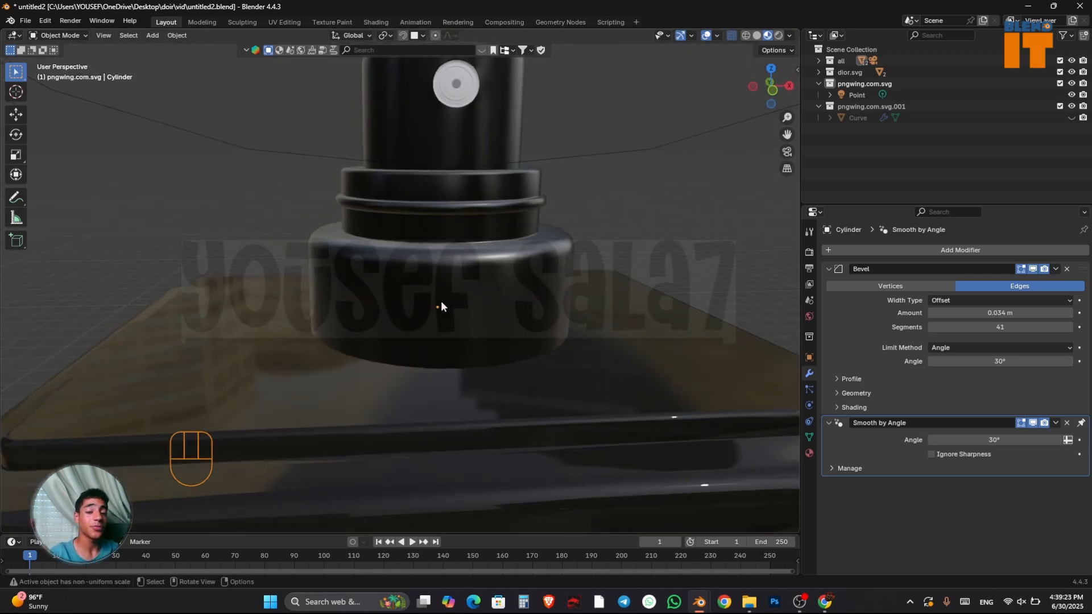
# Isolate the sprayer collar and its tube in Local View and frame the collar from the front
pyautogui.click(440, 306)
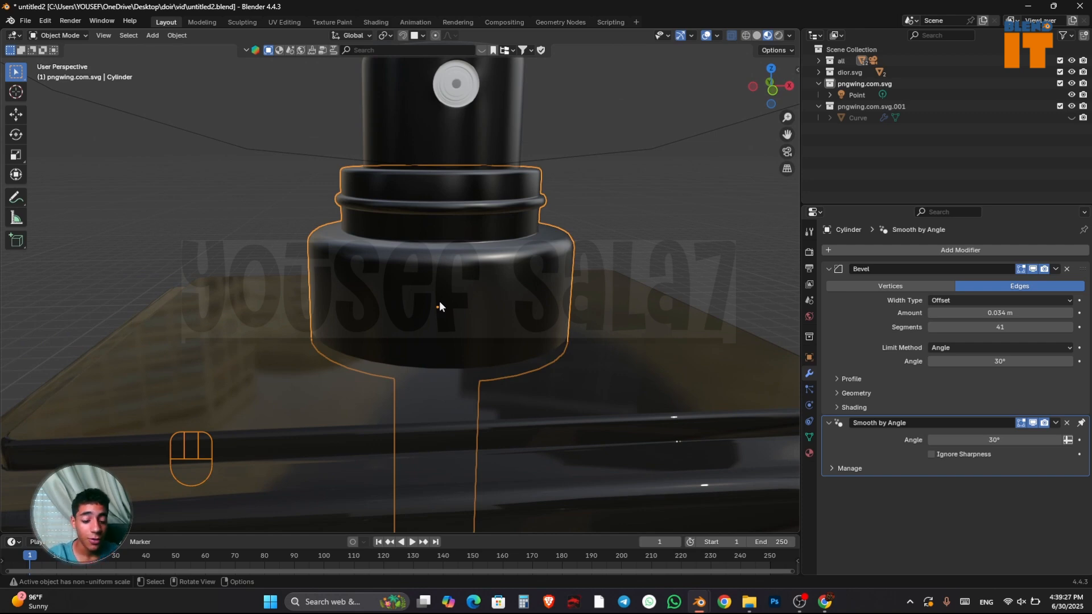
pyautogui.press('/')
pyautogui.press('`')
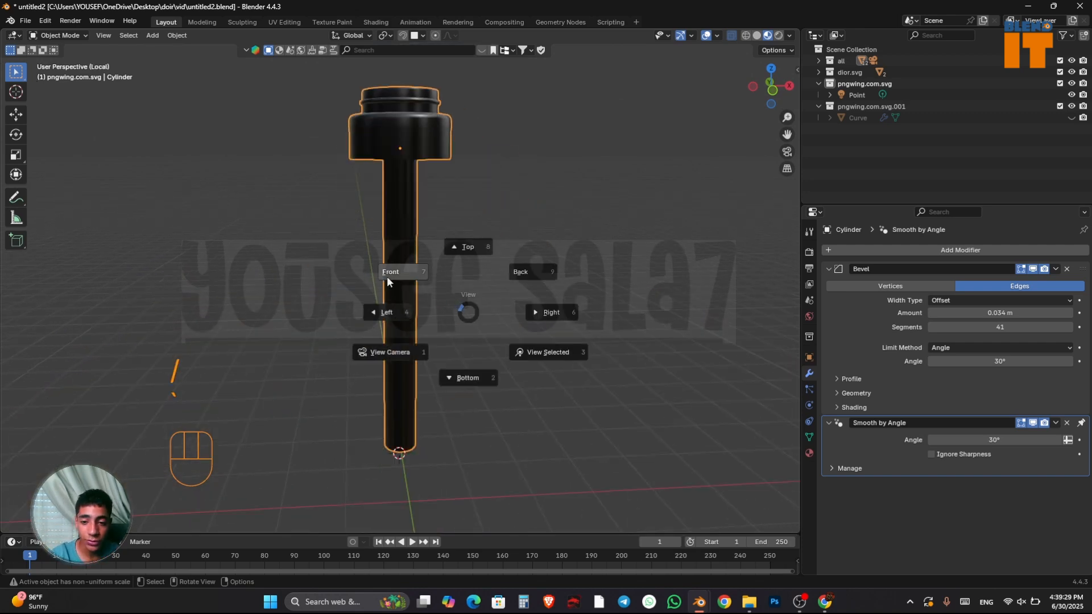
pyautogui.click(393, 272)
pyautogui.scroll(4, 448, 254)
pyautogui.keyDown('shift'); pyautogui.moveTo(496, 182); pyautogui.dragTo(471, 455, button='middle'); pyautogui.keyUp('shift')
pyautogui.scroll(3, 470, 453)
pyautogui.keyDown('shift'); pyautogui.moveTo(370, 248); pyautogui.dragTo(464, 333, button='middle'); pyautogui.keyUp('shift')
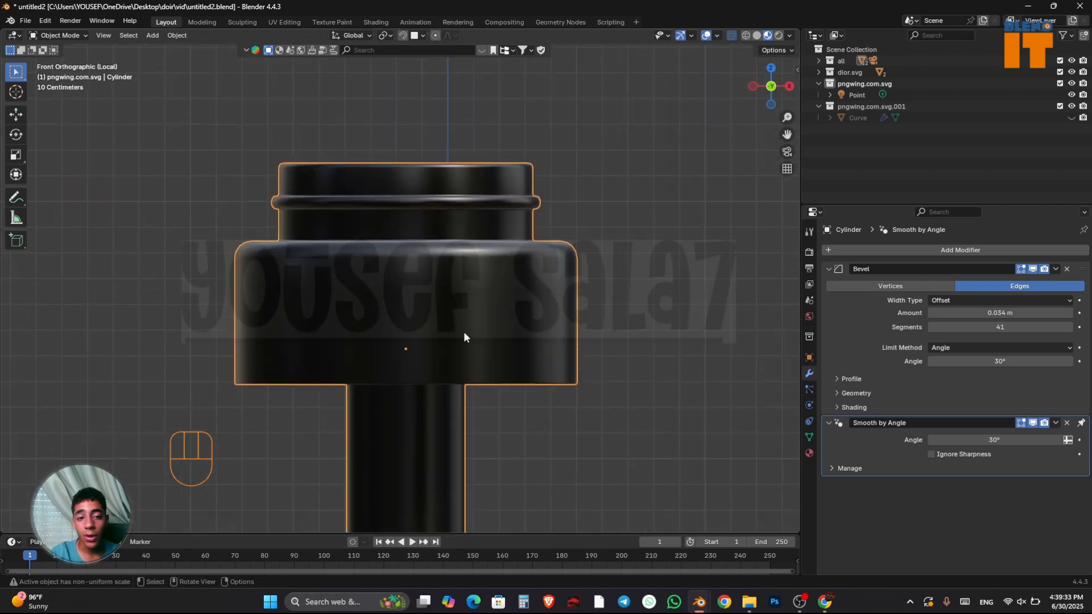
# Add a text object and rotate it 90 degrees about X so it faces the front view
pyautogui.hotkey('shift', 'a')
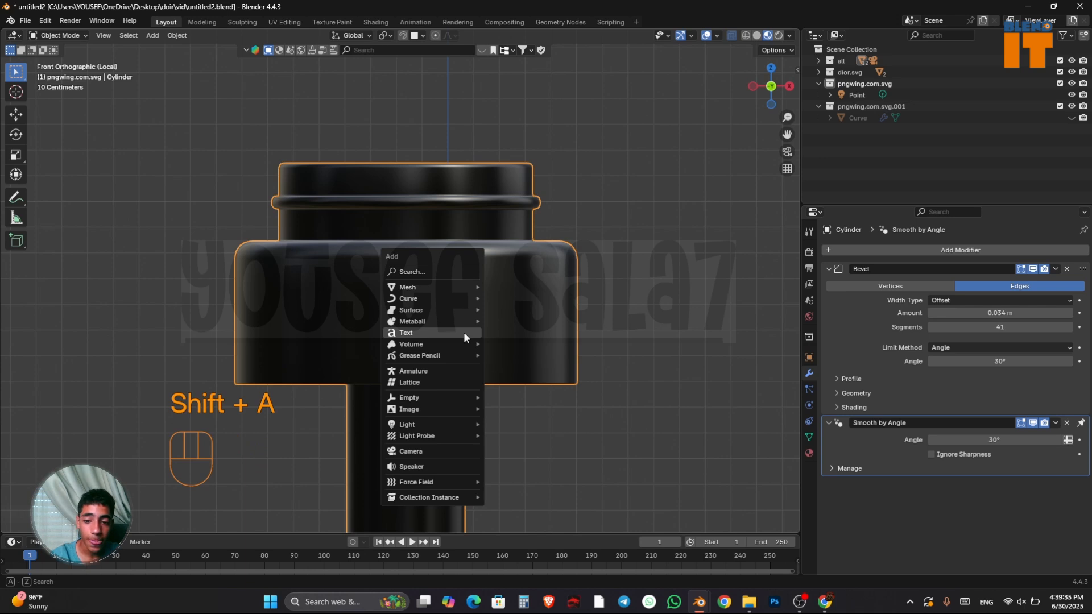
pyautogui.click(463, 334)
pyautogui.scroll(-8, 527, 322)
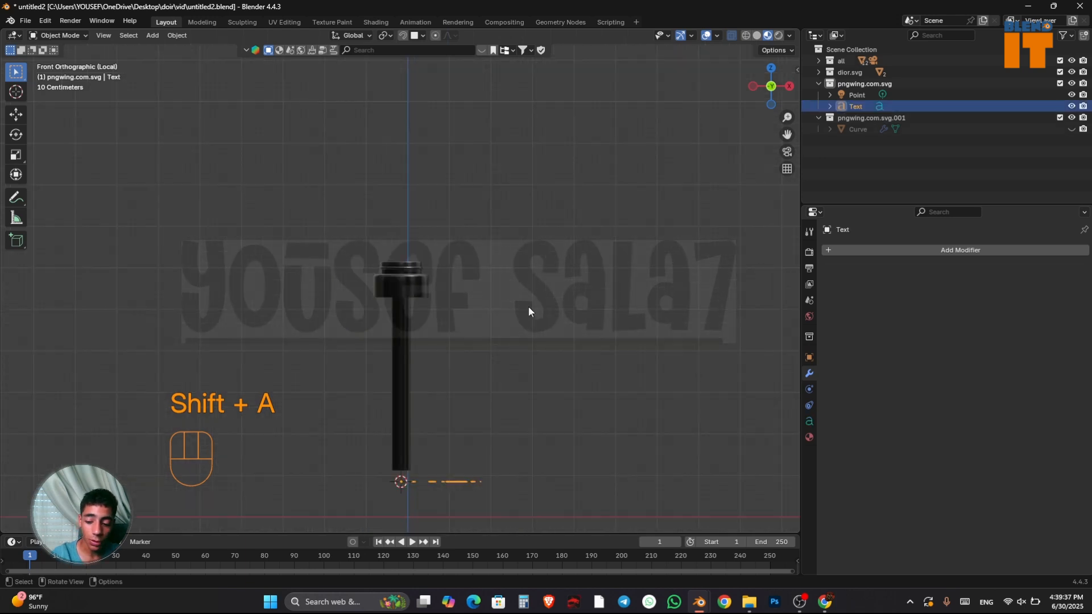
pyautogui.press('r')
pyautogui.press('x')
pyautogui.press('KP_9')
pyautogui.press('KP_0')
pyautogui.click(528, 306)
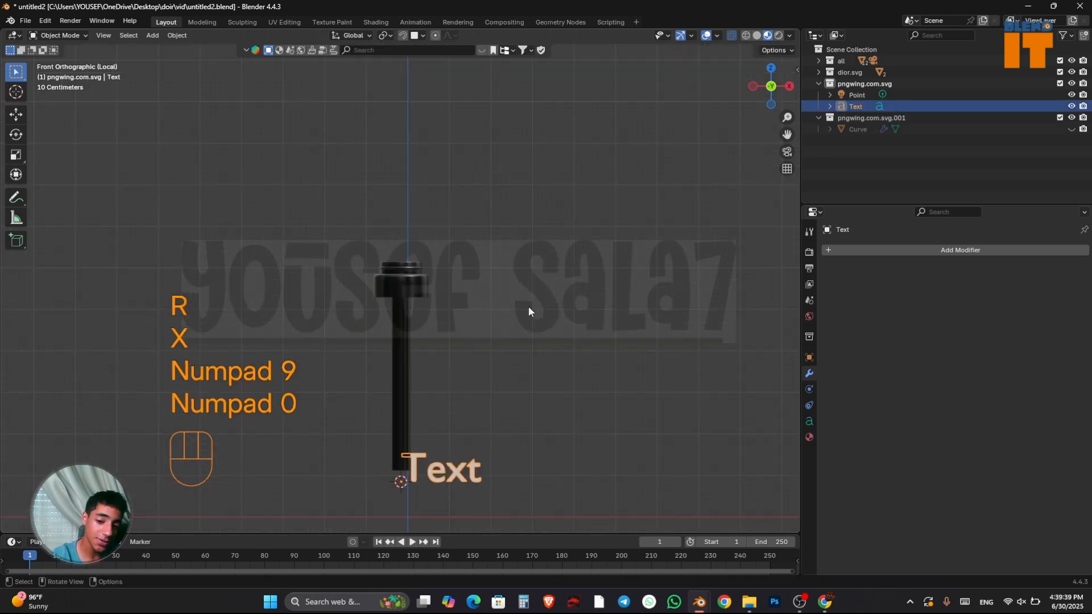
# Raise the text along Z to the collar's height and shift it along X to centre it on the collar
pyautogui.press('g')
pyautogui.press('z')
pyautogui.press('g')
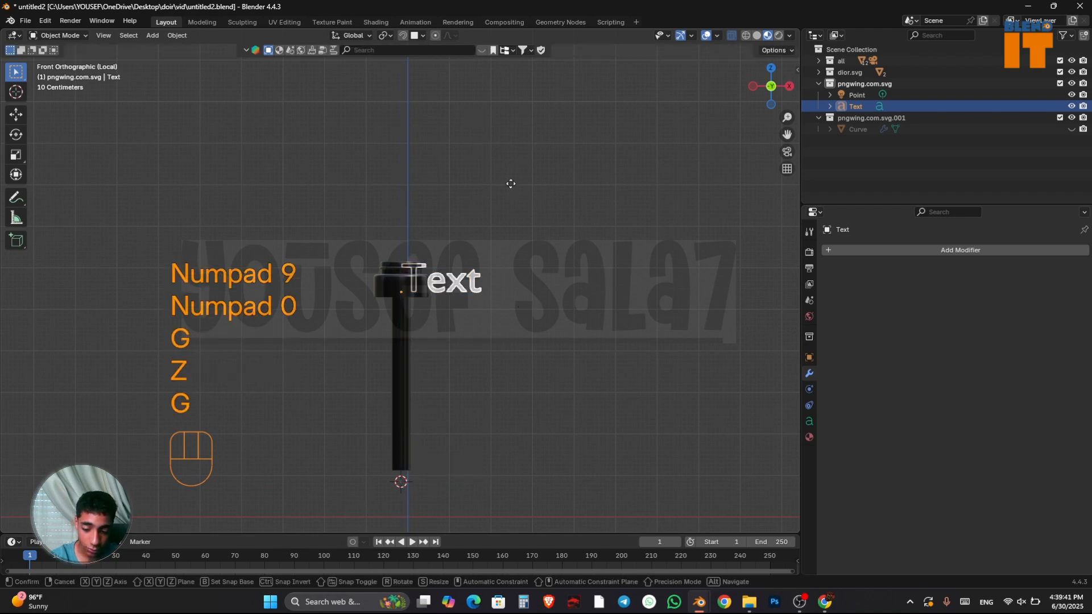
pyautogui.press('x')
pyautogui.click(469, 185)
# Move the text along Y so it stands in front of the sprayer collar
pyautogui.press('g')
pyautogui.press('y')
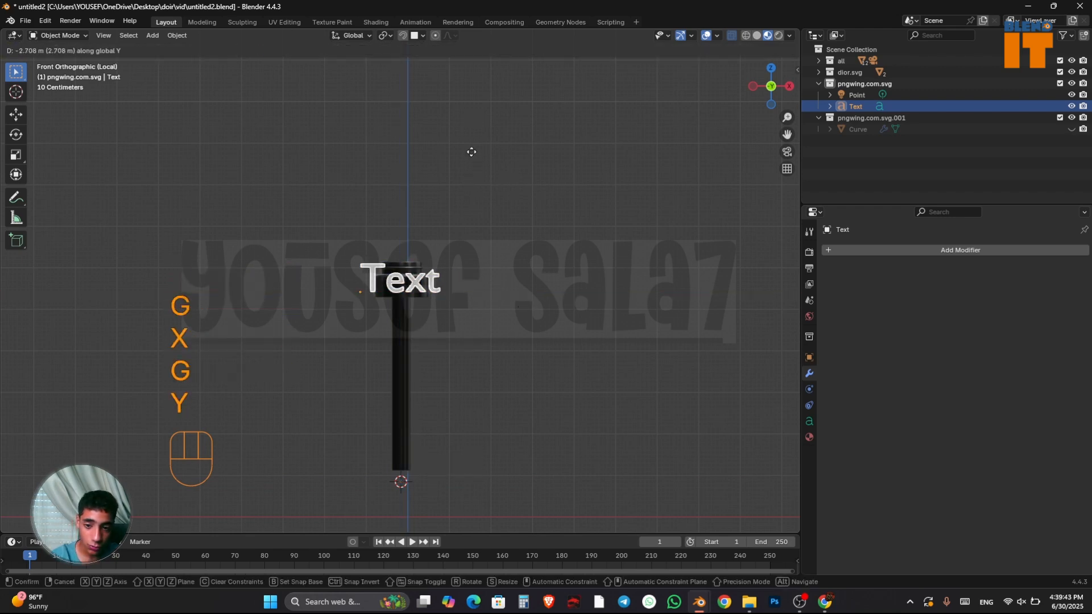
pyautogui.click(488, 205)
pyautogui.scroll(8, 490, 247)
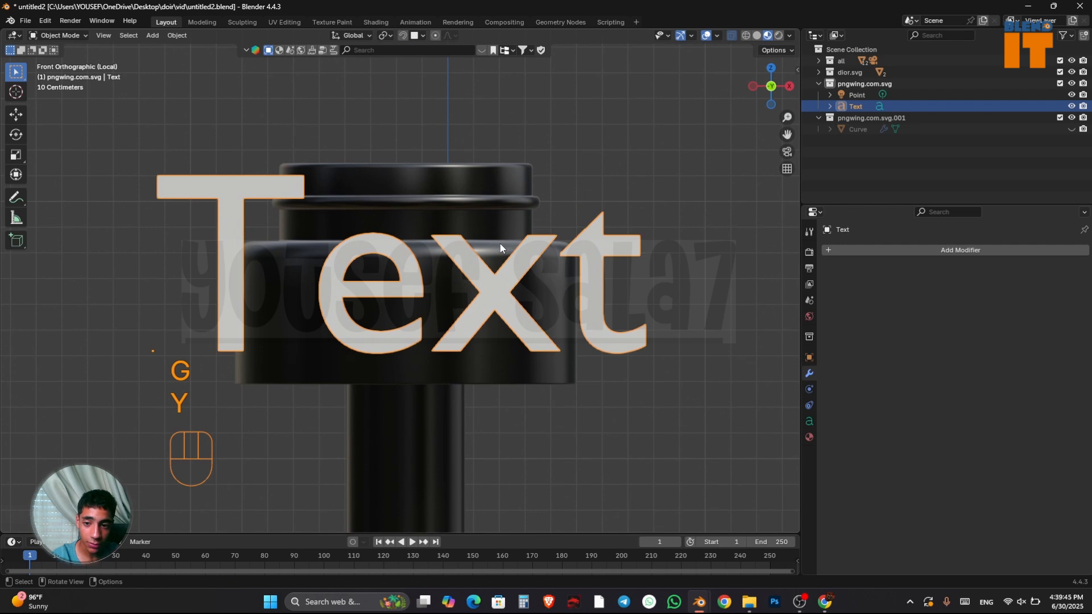
pyautogui.scroll(-5, 500, 248)
pyautogui.moveTo(483, 262); pyautogui.dragTo(410, 288, button='middle')
pyautogui.scroll(-3, 406, 281)
pyautogui.scroll(2, 406, 281)
pyautogui.press('g')
pyautogui.press('y')
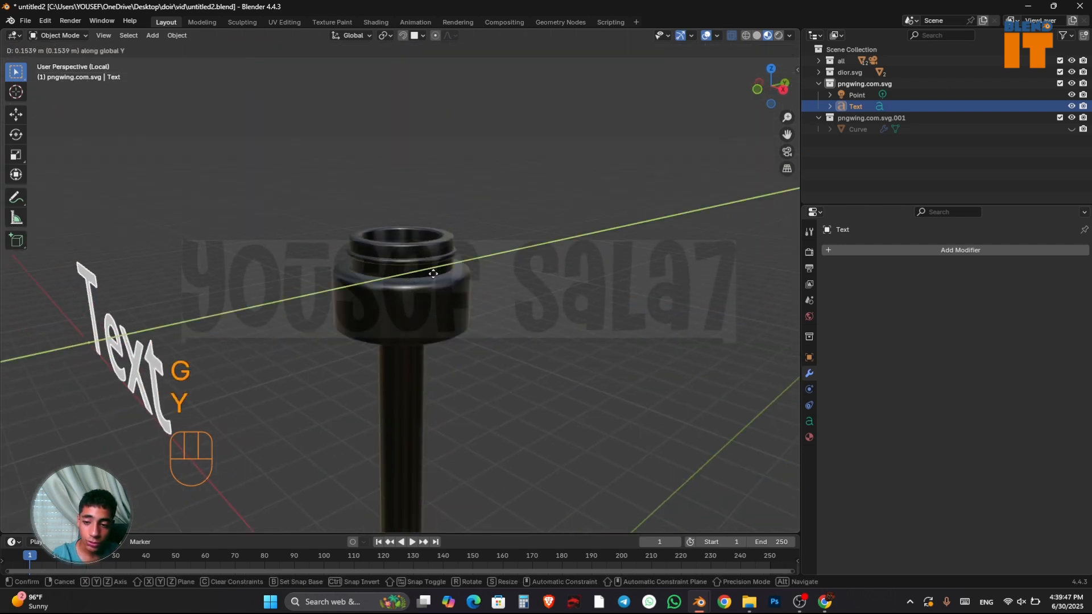
pyautogui.click(562, 241)
pyautogui.moveTo(561, 241); pyautogui.dragTo(486, 281, button='middle')
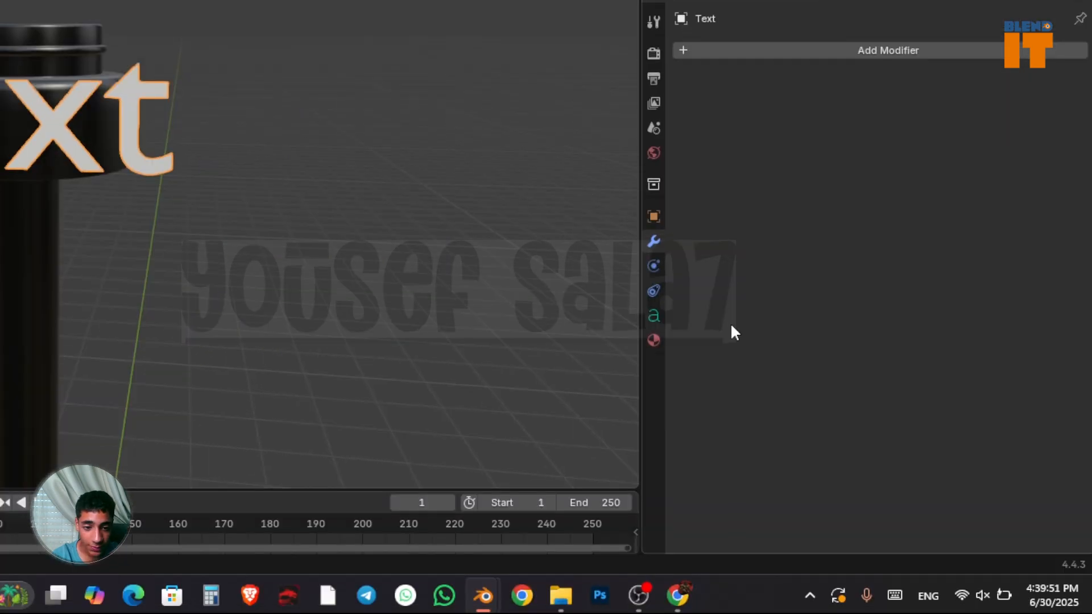
# Load OPTINaval.otf from the Dior-Font folder in Downloads as the text's Regular font
pyautogui.click(655, 319)
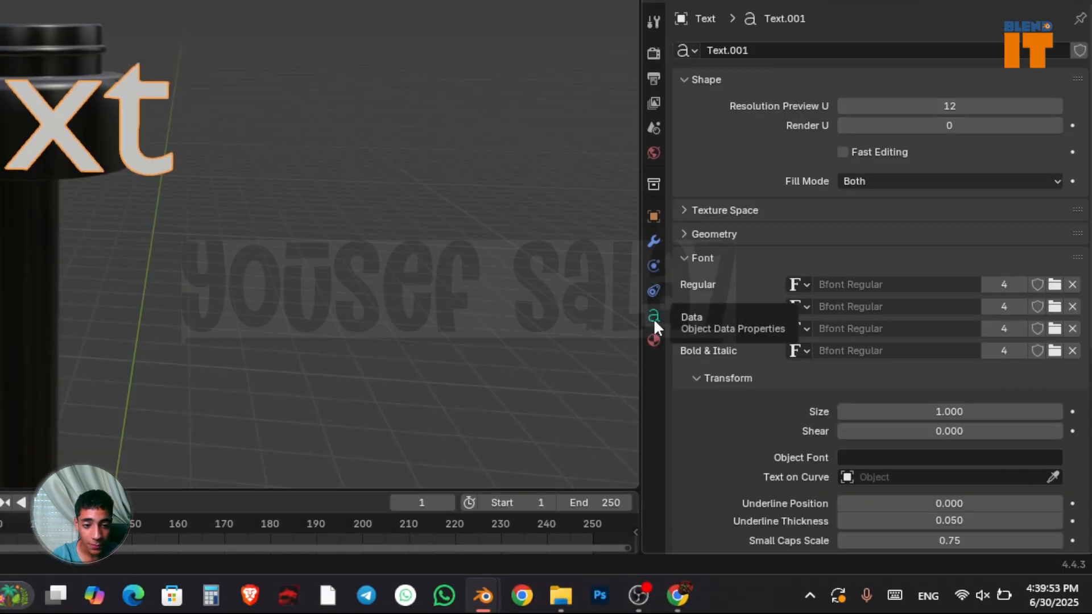
pyautogui.click(689, 275)
pyautogui.click(705, 275)
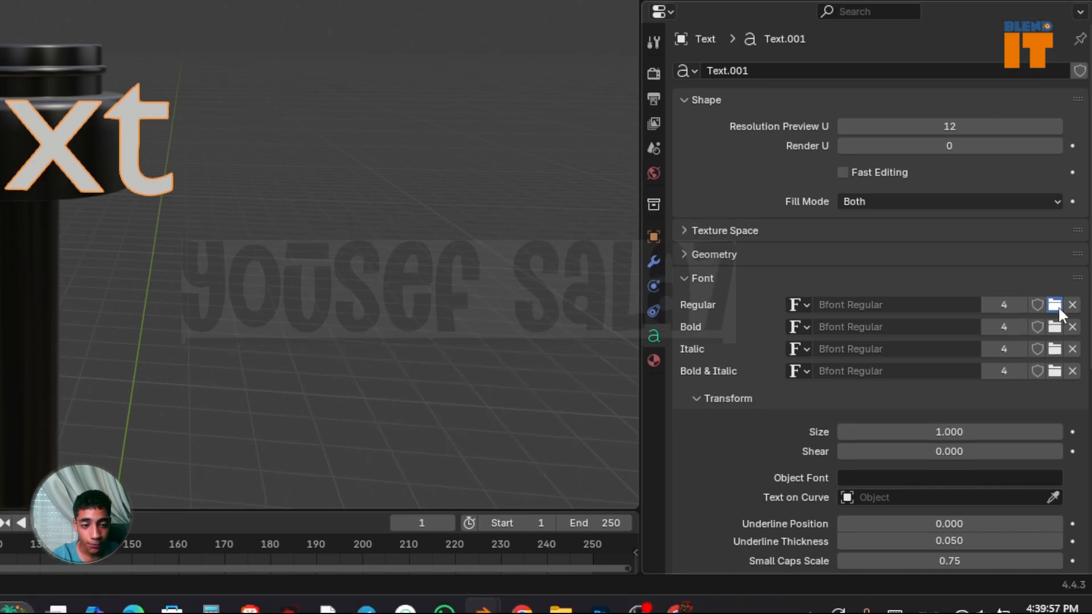
pyautogui.click(1055, 306)
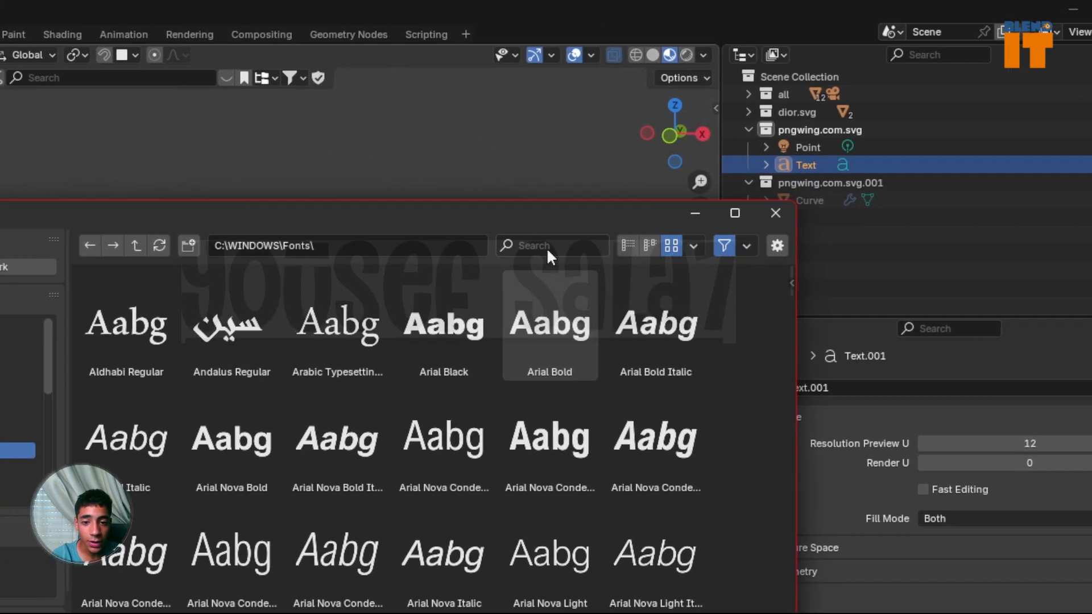
pyautogui.click(548, 251)
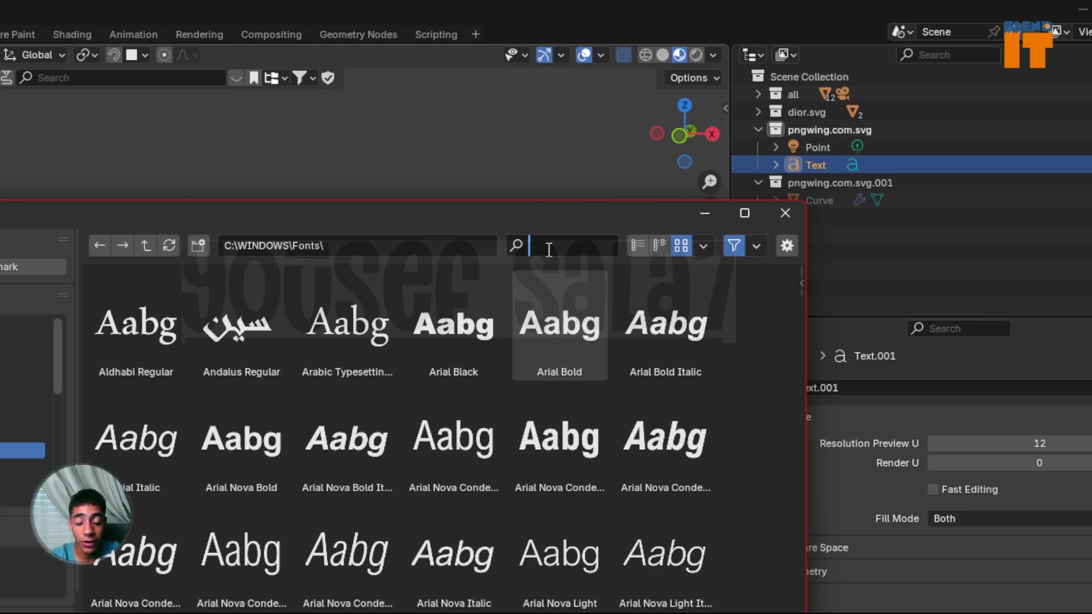
pyautogui.write('o')
pyautogui.press('BackSpace')
pyautogui.press('BackSpace')
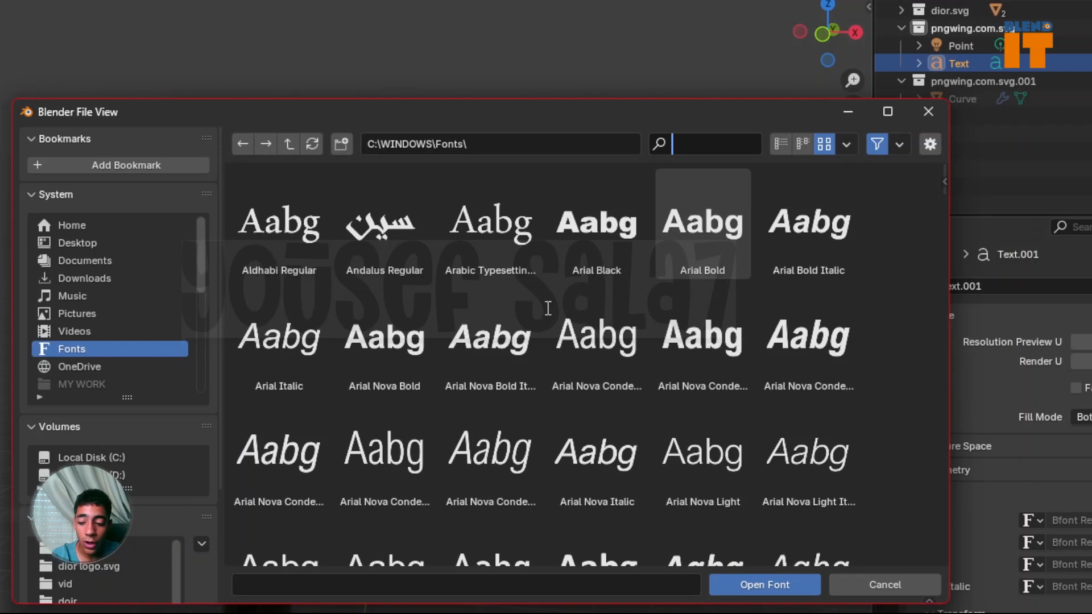
pyautogui.write('o')
pyautogui.moveTo(743, 599)
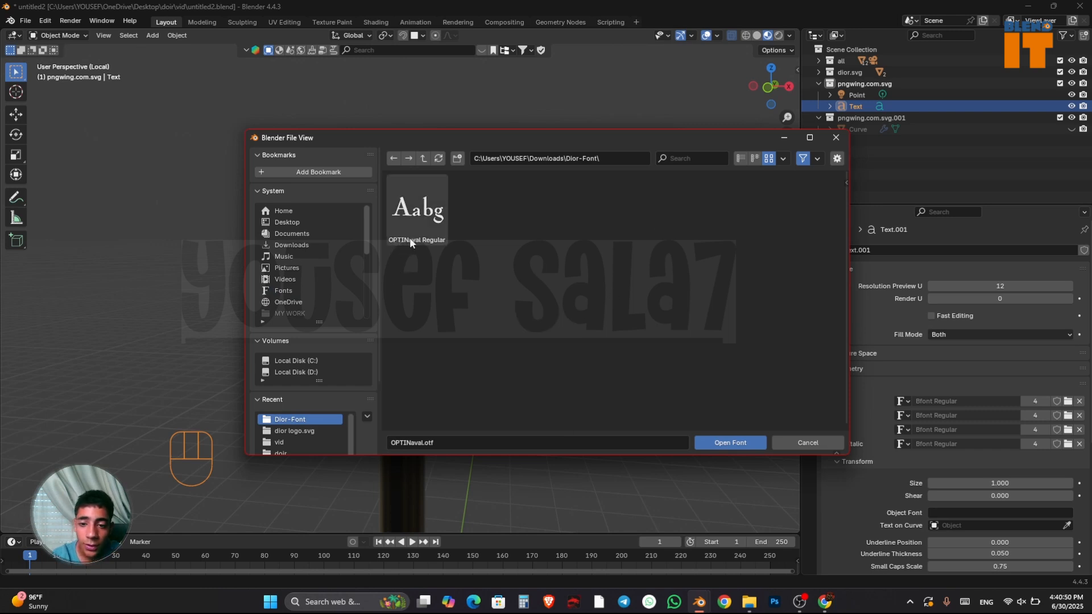
pyautogui.click(410, 219)
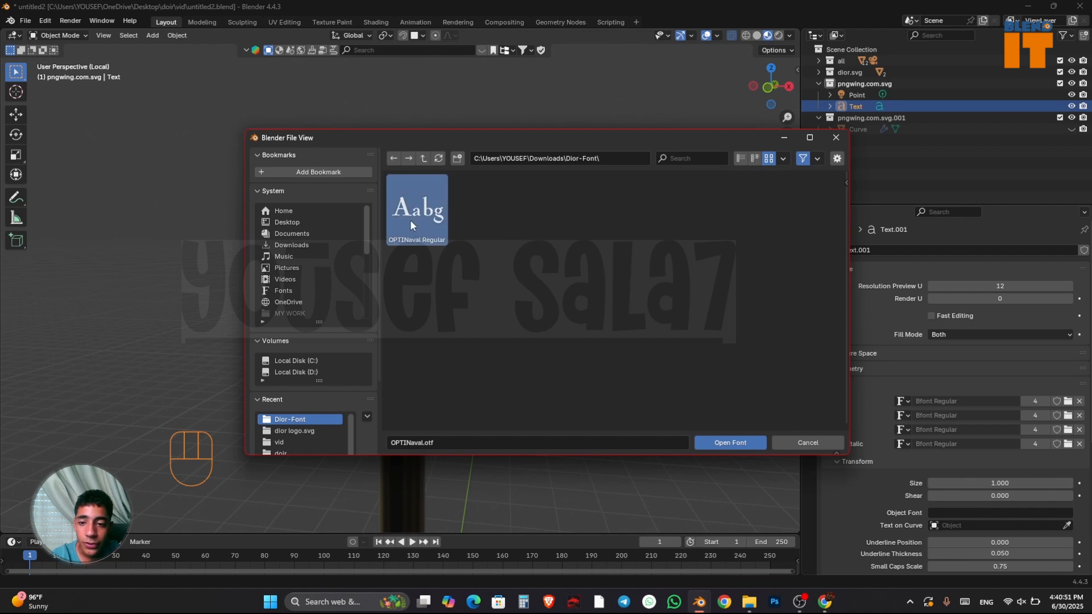
pyautogui.click(730, 443)
# Replace the placeholder text with DIOR HOMME in capital letters
pyautogui.scroll(3, 431, 356)
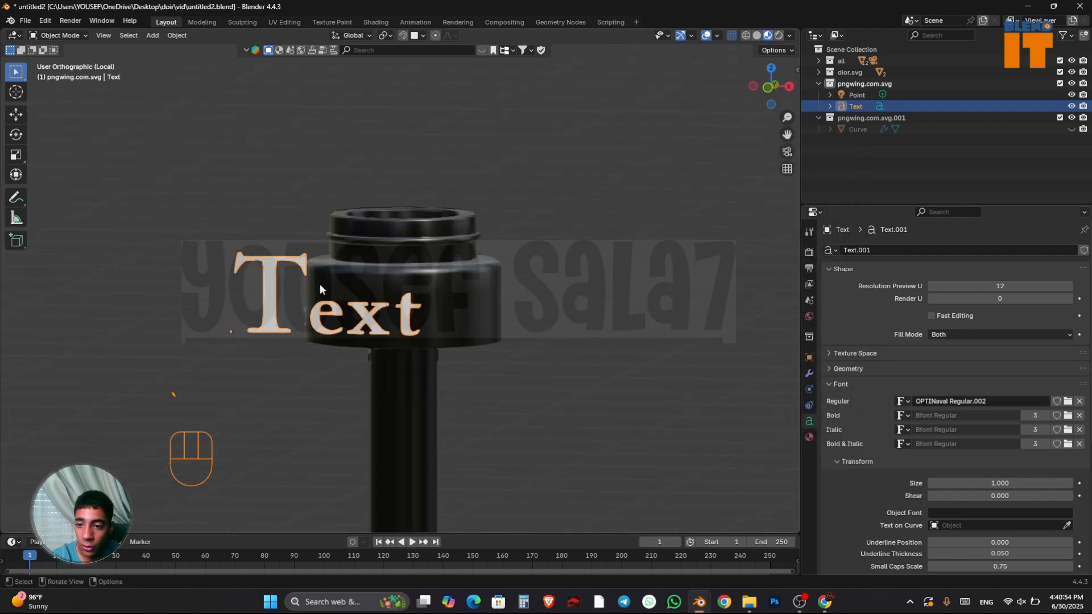
pyautogui.scroll(4, 320, 289)
pyautogui.press('Tab')
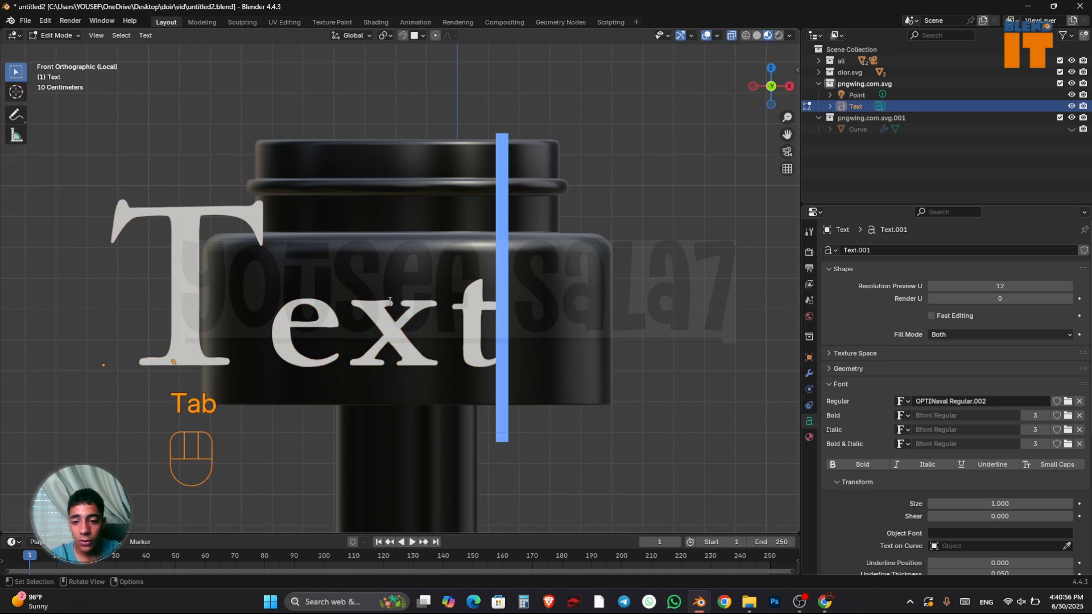
pyautogui.press('BackSpace')
pyautogui.press('BackSpace')
pyautogui.press('BackSpace')
pyautogui.press('BackSpace')
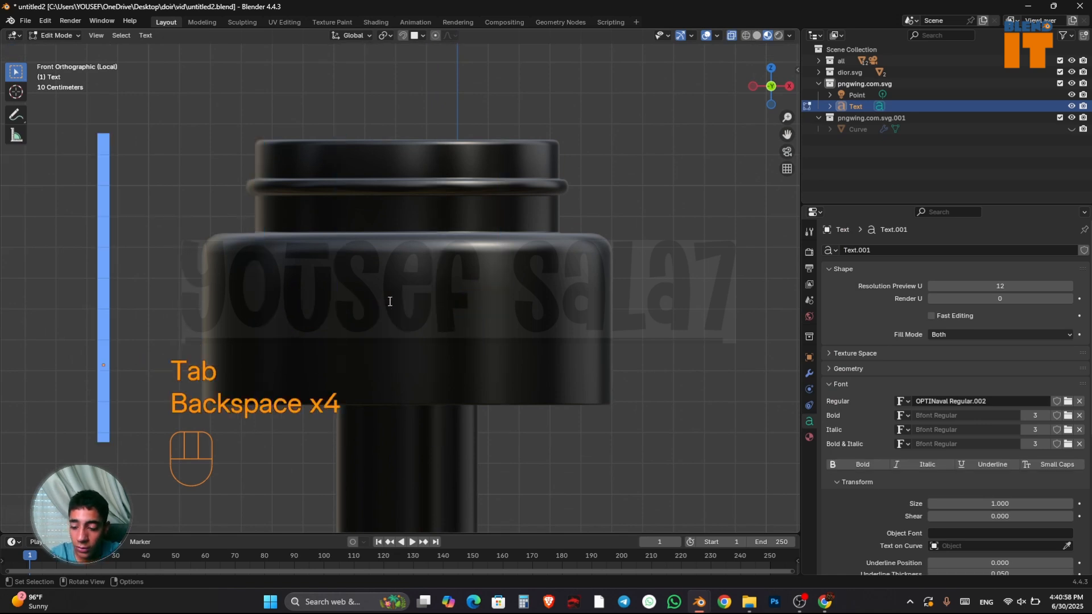
pyautogui.press('capslock')
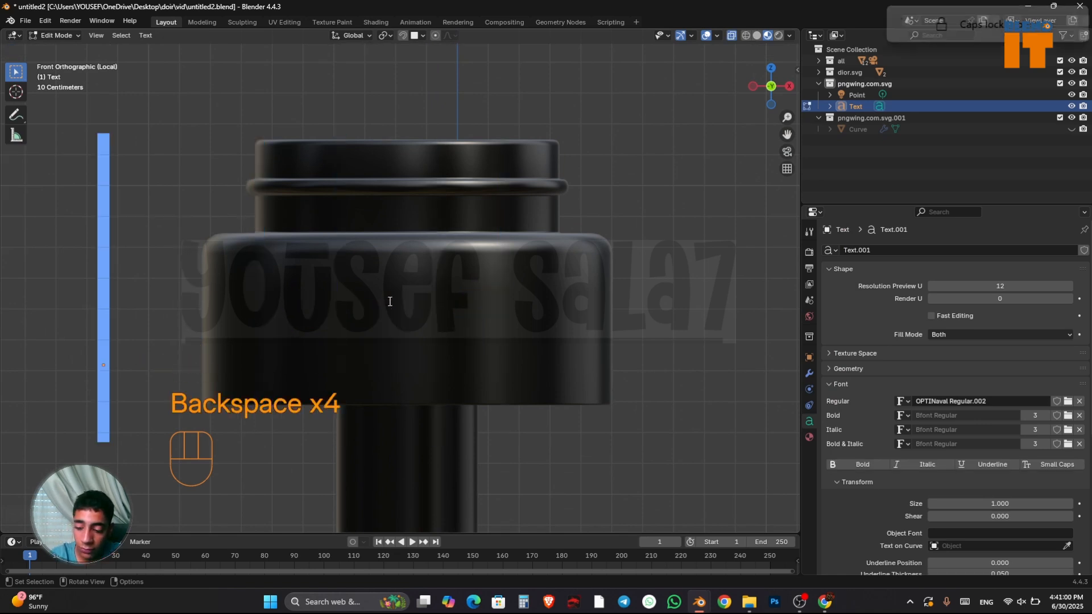
pyautogui.write('DI')
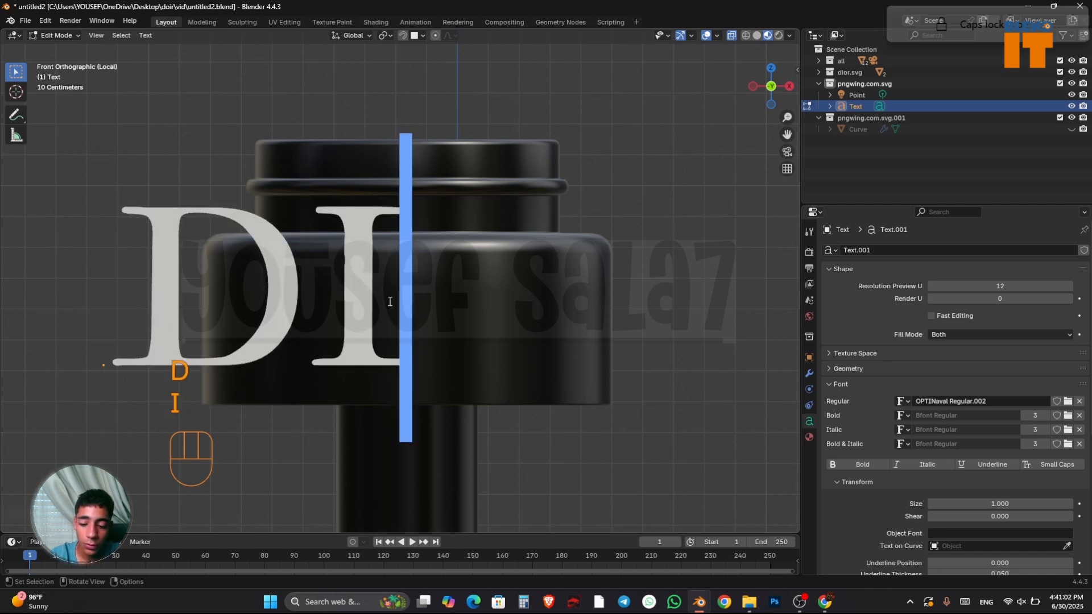
pyautogui.write('OR HOM')
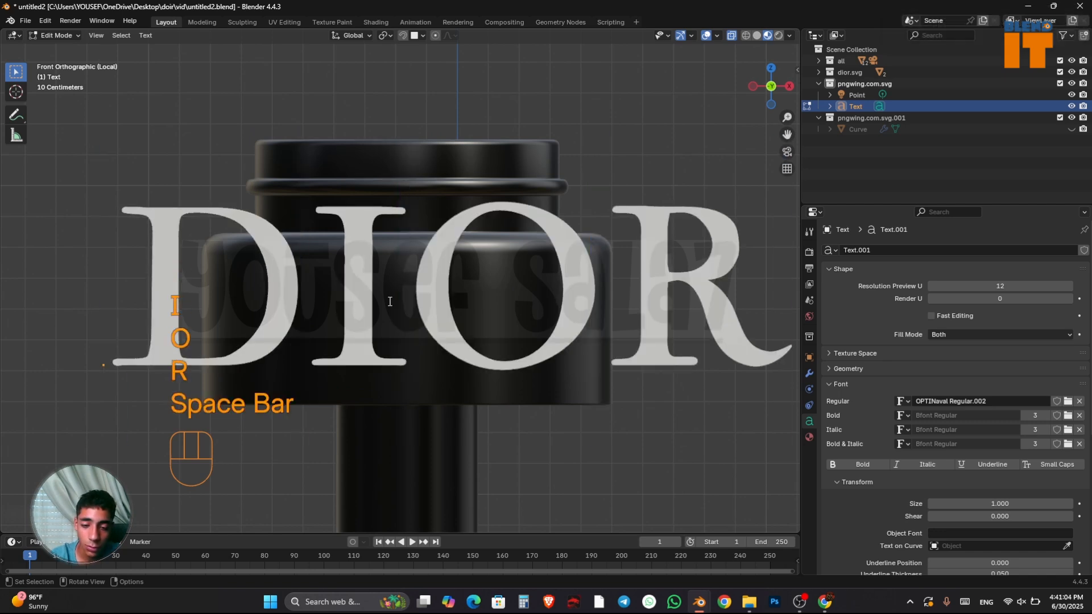
pyautogui.write('ME')
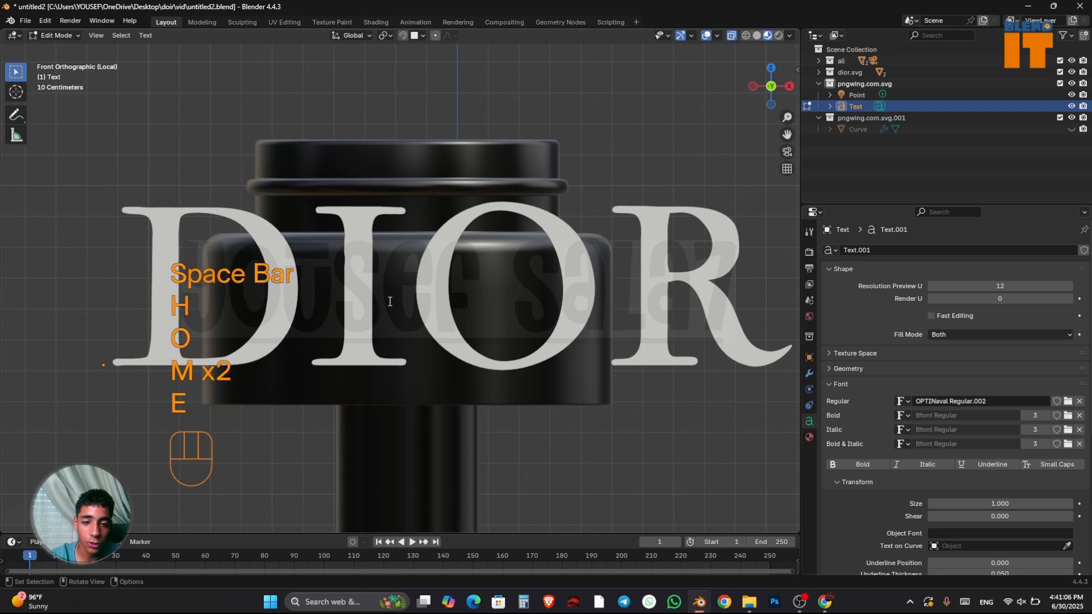
pyautogui.press('Tab')
# Shift the lettering back along X across the sprayer collar and scale it down to about half size
pyautogui.scroll(-4, 553, 230)
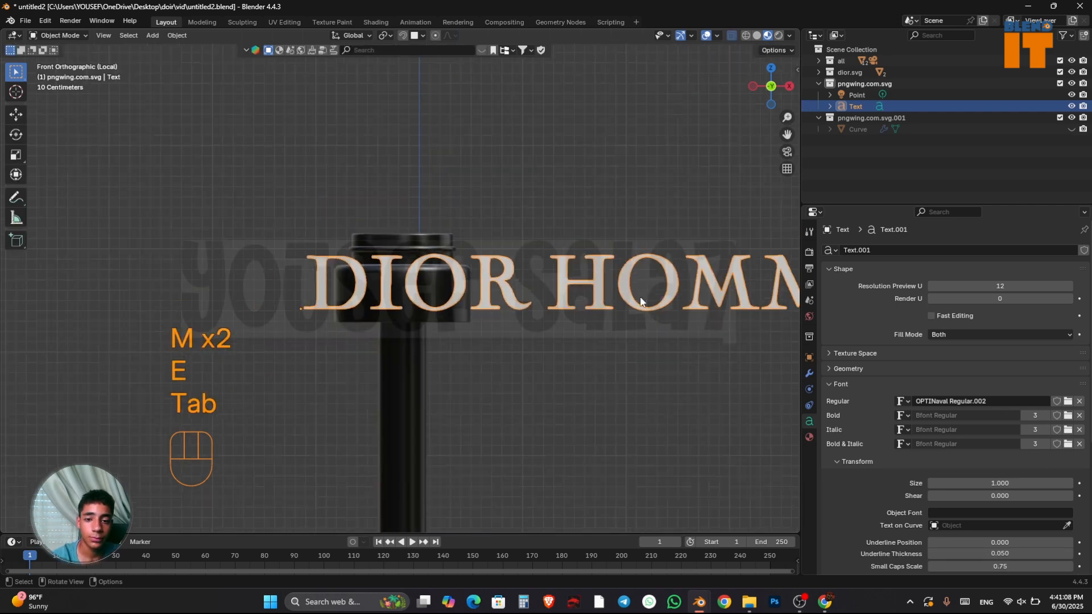
pyautogui.moveTo(621, 314); pyautogui.dragTo(551, 329, button='middle')
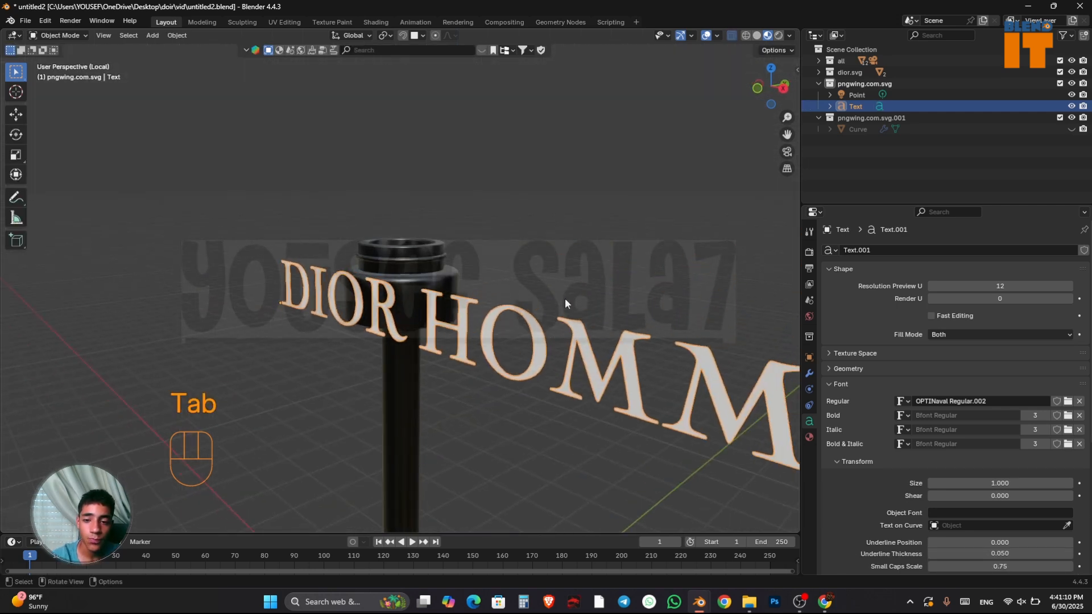
pyautogui.press('g')
pyautogui.press('x')
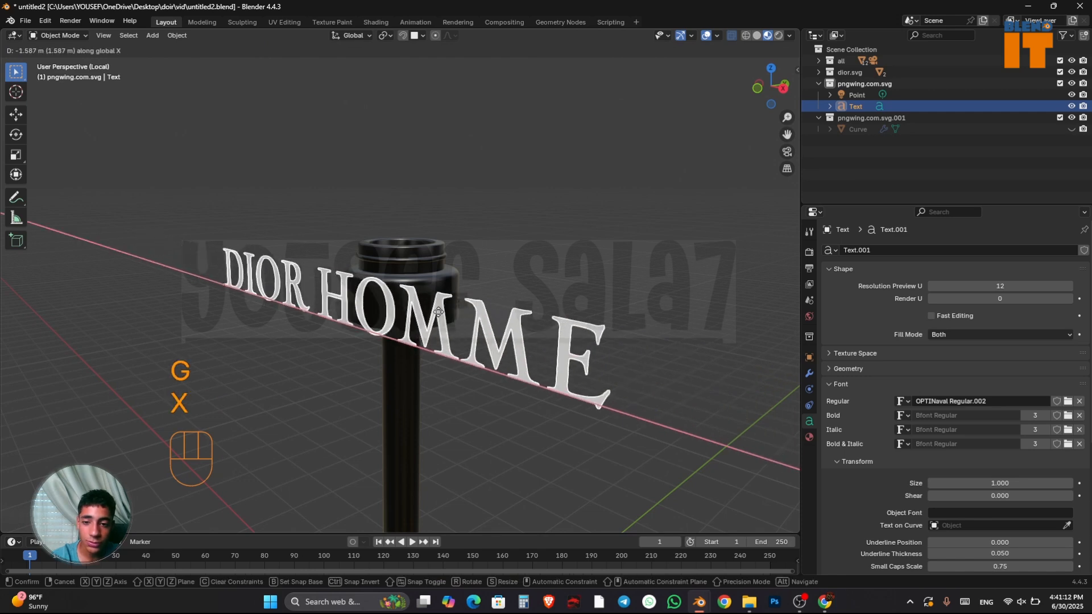
pyautogui.click(405, 283)
pyautogui.press('`')
pyautogui.press('g')
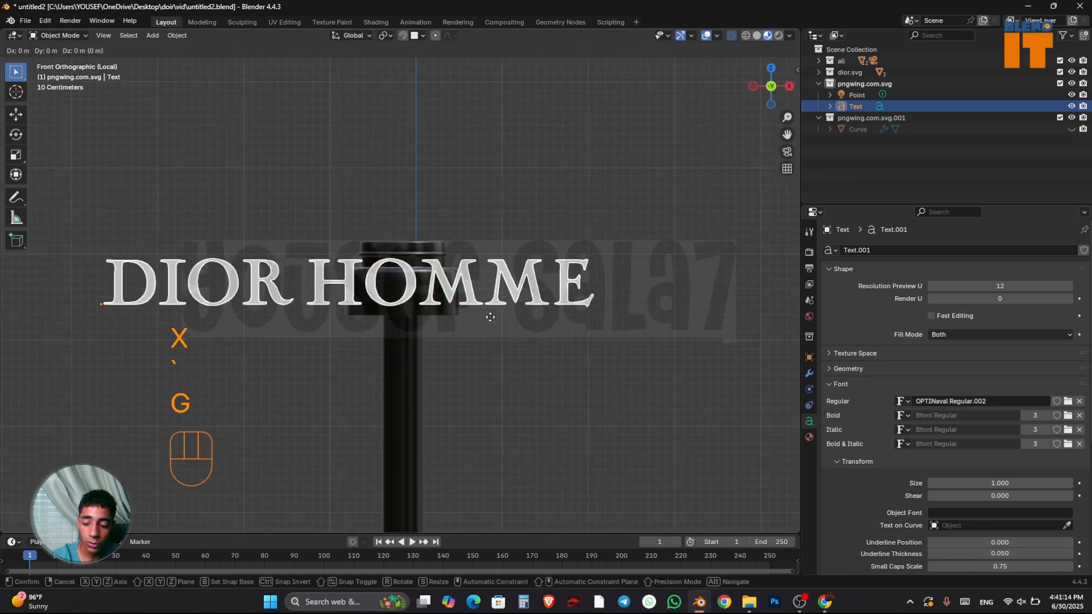
pyautogui.press('x')
pyautogui.press('s')
pyautogui.click(496, 296)
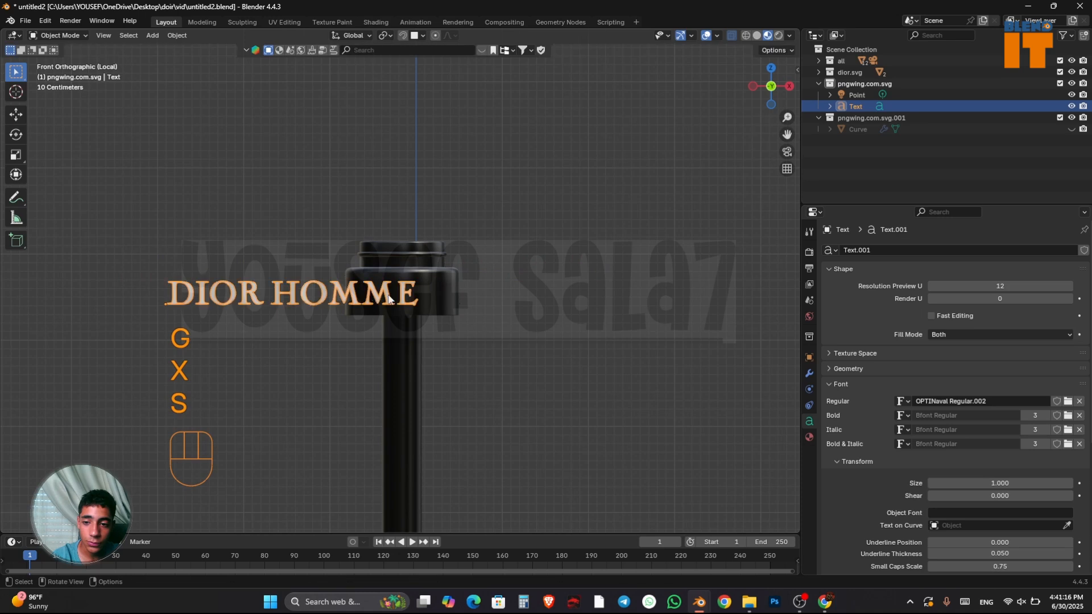
# Set the lettering's origin to its geometry
pyautogui.rightClick(373, 291)
pyautogui.moveTo(373, 291)
pyautogui.click(467, 333)
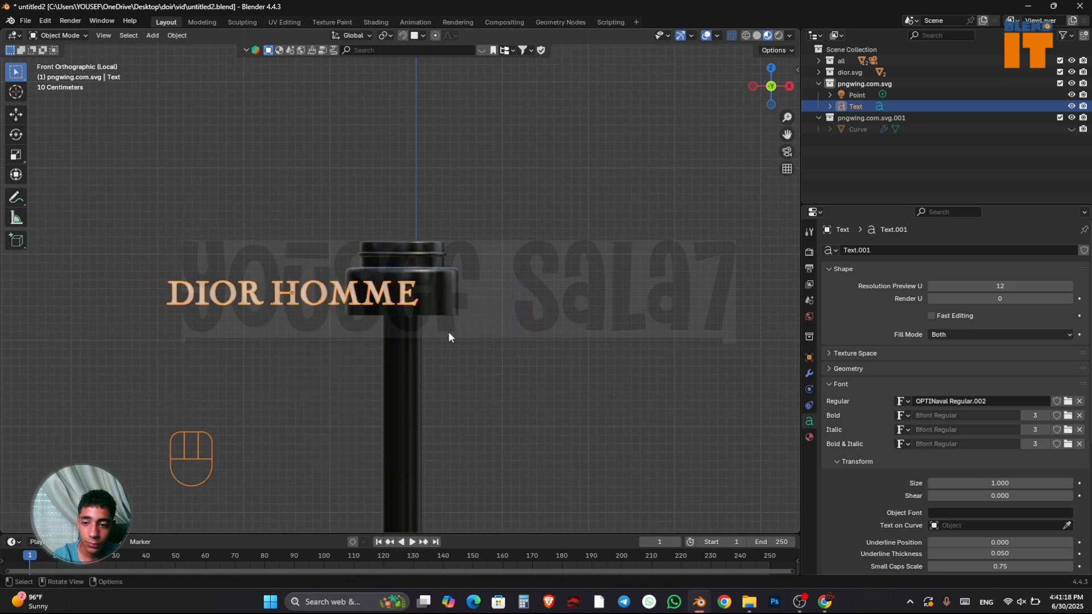
# Move the lettering along X to the middle of the collar and scale it down to fit within the collar's width
pyautogui.scroll(2, 432, 332)
pyautogui.press('g')
pyautogui.press('x')
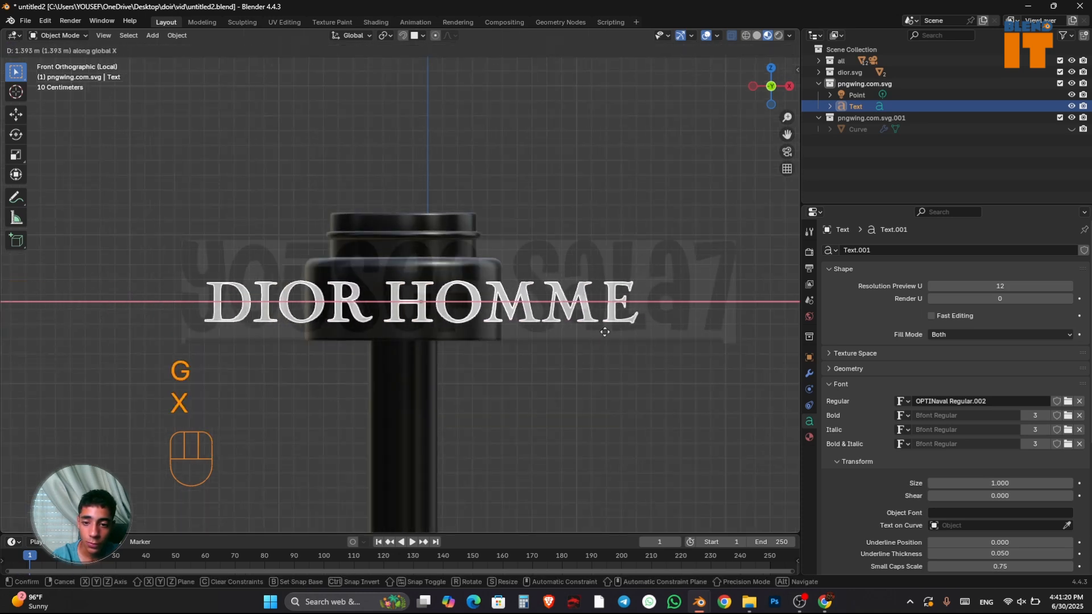
pyautogui.press('s')
pyautogui.press('g')
pyautogui.press('x')
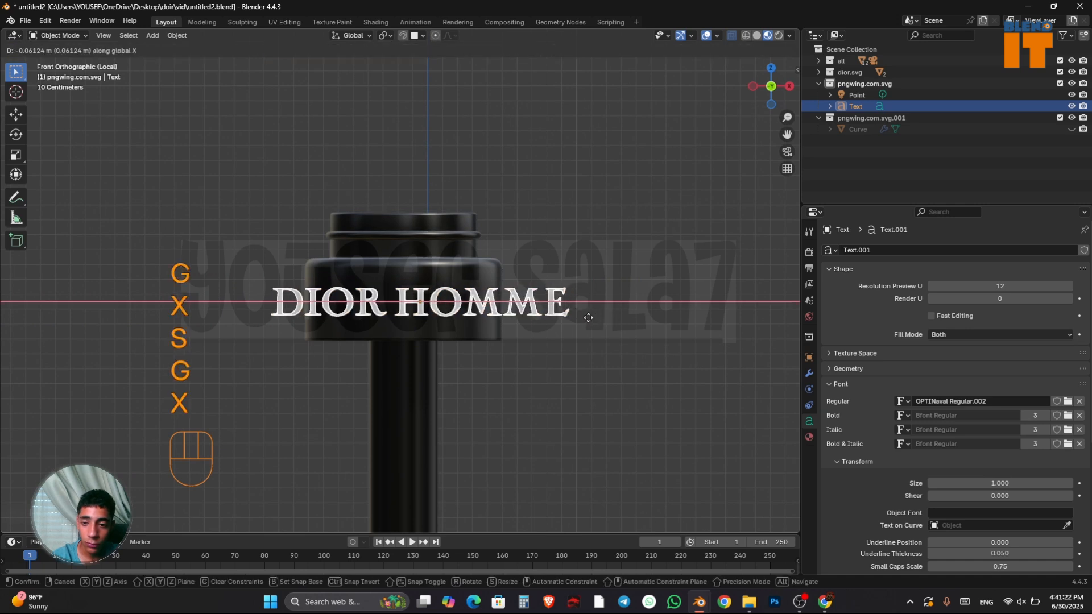
pyautogui.click(582, 318)
pyautogui.press('s')
pyautogui.click(581, 323)
pyautogui.press('g')
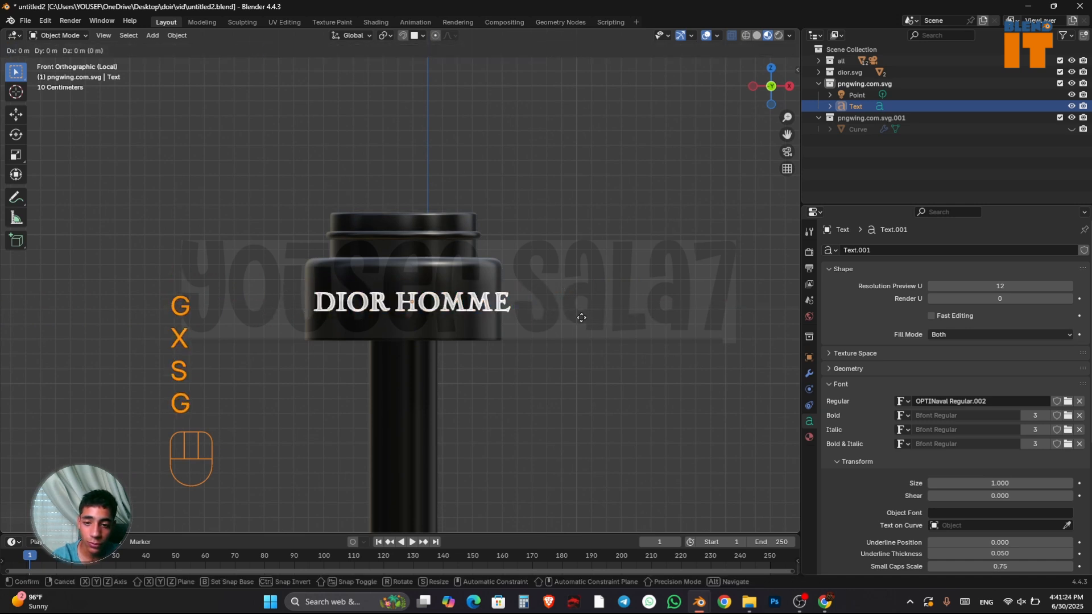
pyautogui.press('x')
pyautogui.click(579, 317)
pyautogui.press('s')
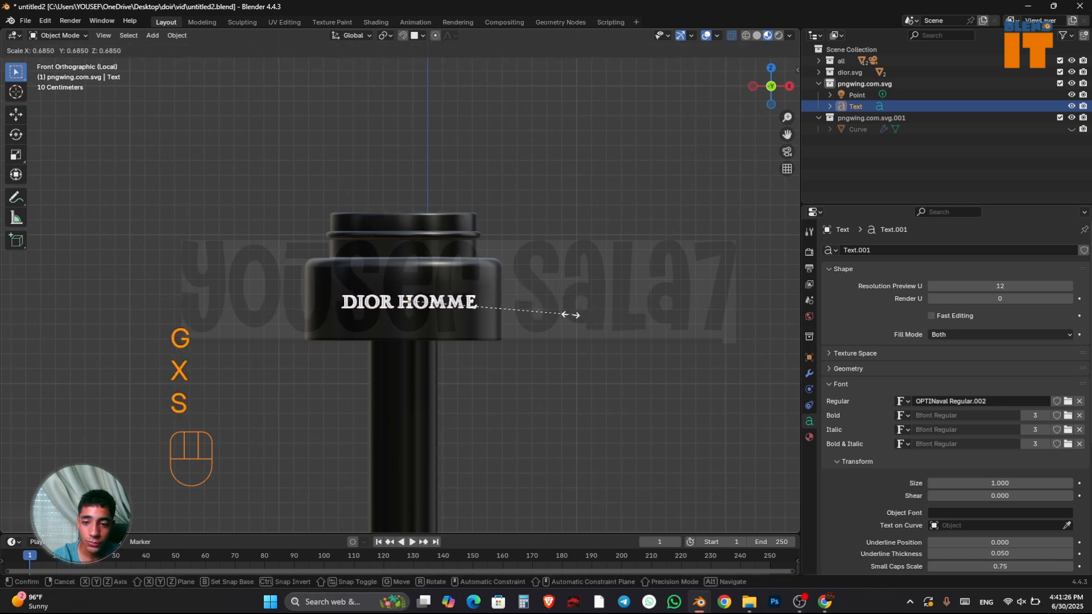
pyautogui.click(544, 310)
# Raise the lettering slightly along Z to the collar's mid-height and fine-tune its overall scale
pyautogui.scroll(3, 544, 308)
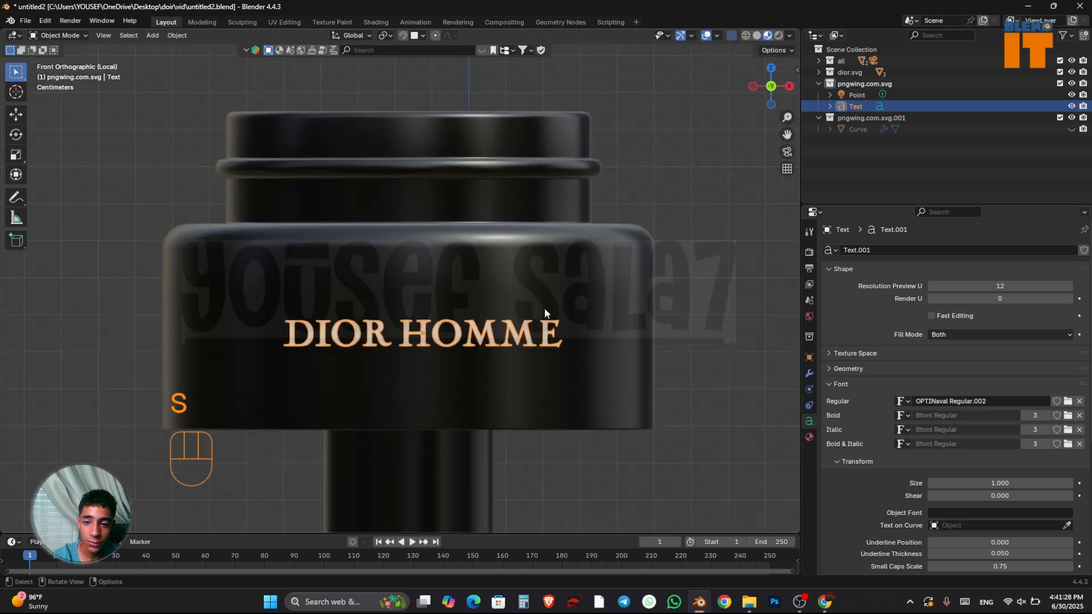
pyautogui.scroll(-1, 544, 308)
pyautogui.press('g')
pyautogui.press('z')
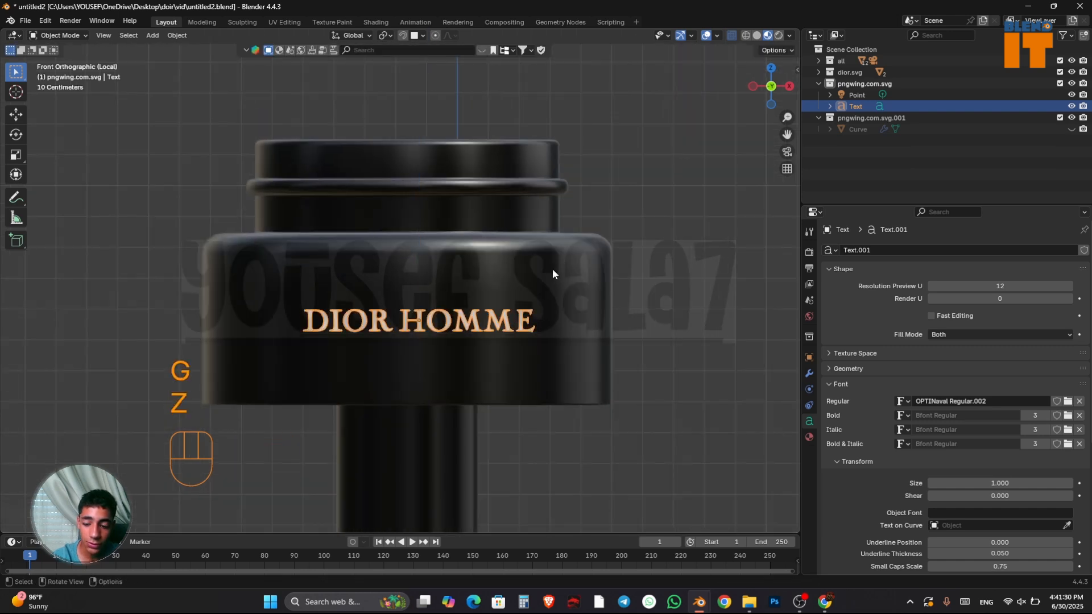
pyautogui.press('s')
pyautogui.click(552, 273)
# Move the lettering along Y until it sits close to the front of the collar
pyautogui.moveTo(552, 273); pyautogui.dragTo(557, 309, button='middle')
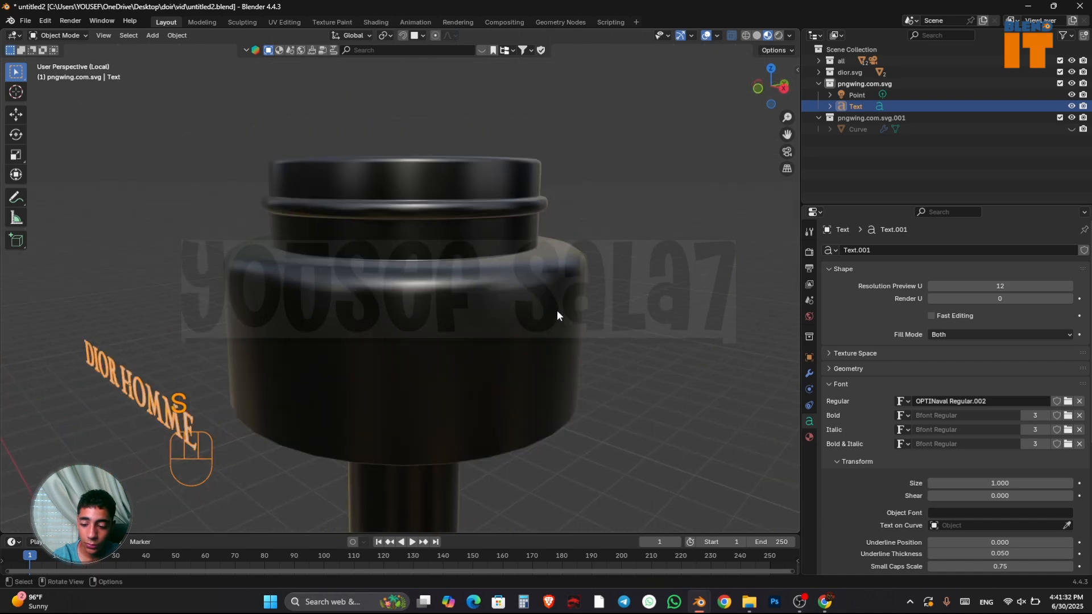
pyautogui.press('g')
pyautogui.press('y')
pyautogui.click(672, 276)
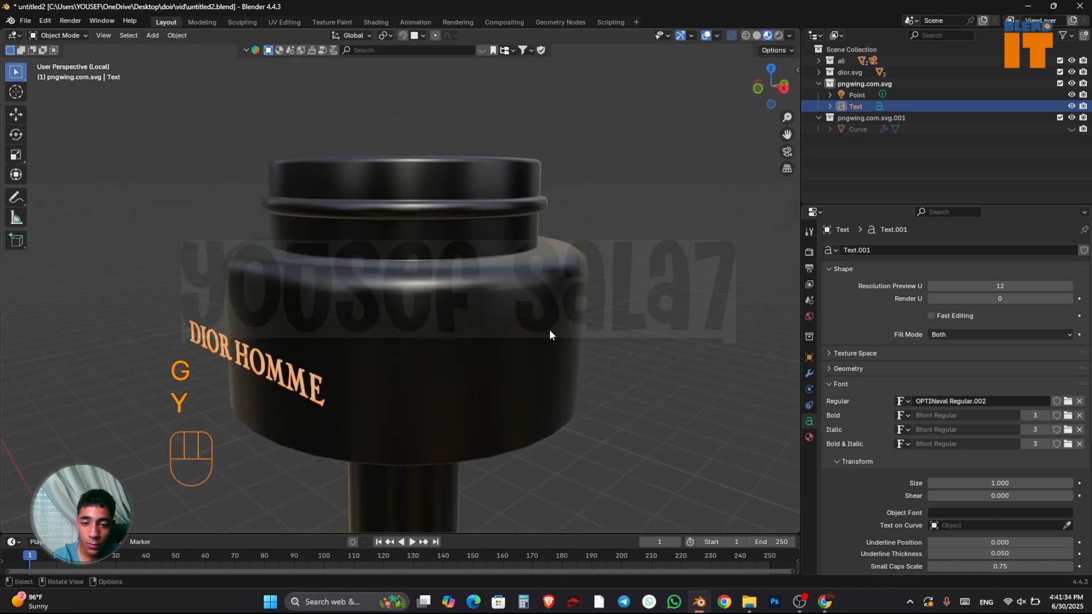
# Convert the DIOR HOMME text object to a mesh
pyautogui.moveTo(569, 373); pyautogui.dragTo(508, 269, button='middle')
pyautogui.rightClick(507, 267)
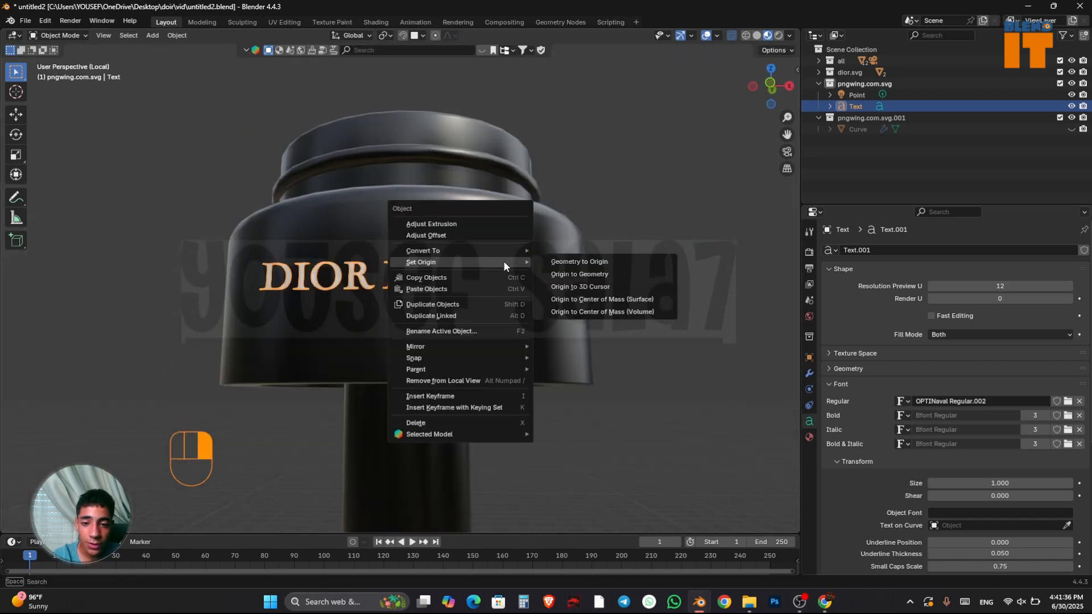
pyautogui.moveTo(467, 250)
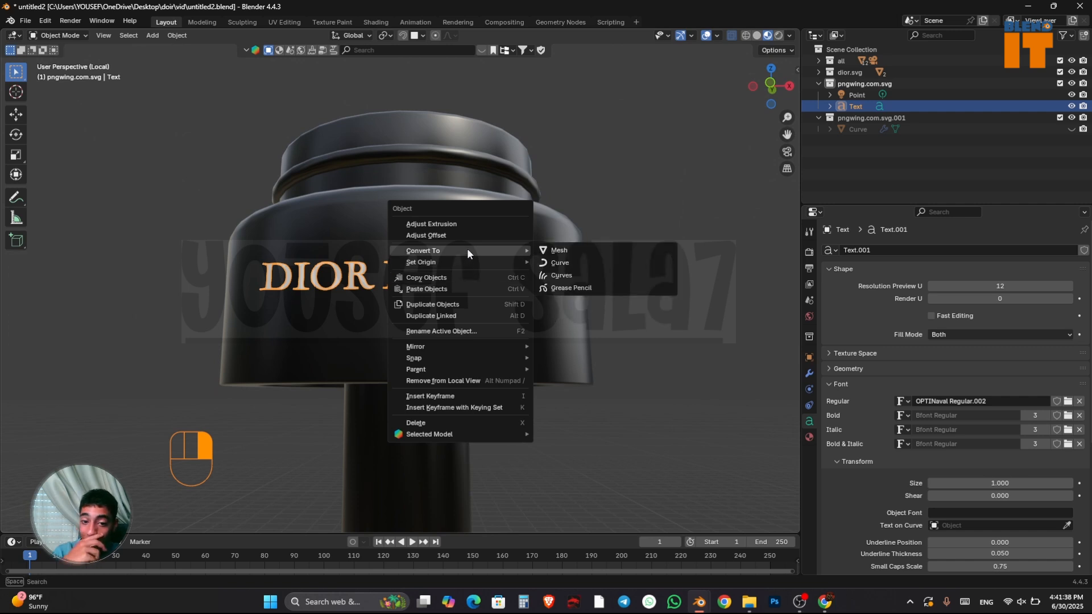
pyautogui.click(608, 253)
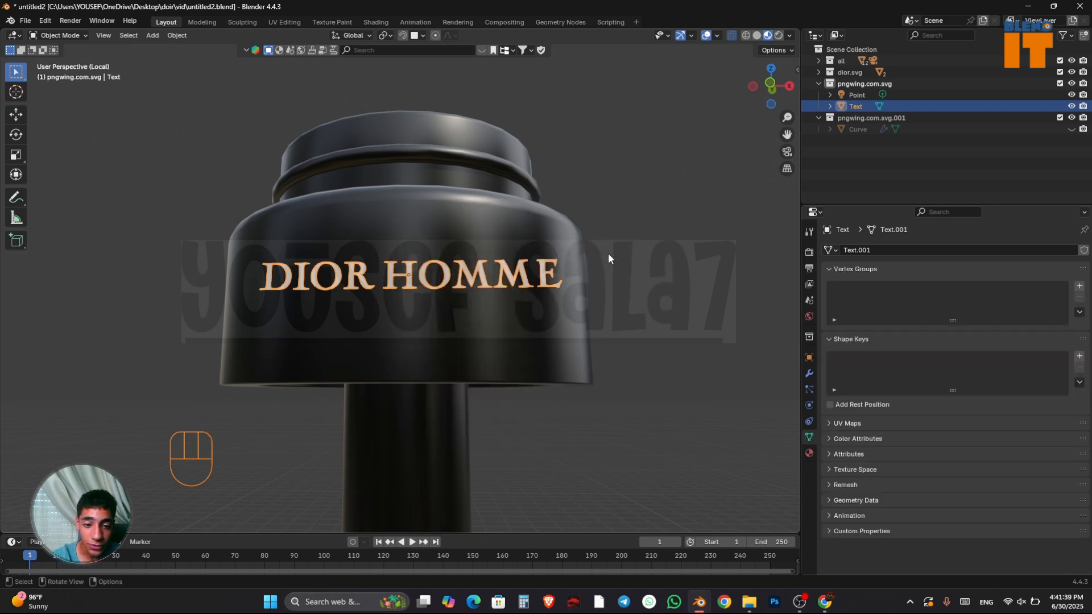
# Add a Decimate modifier to the lettering mesh
pyautogui.click(814, 375)
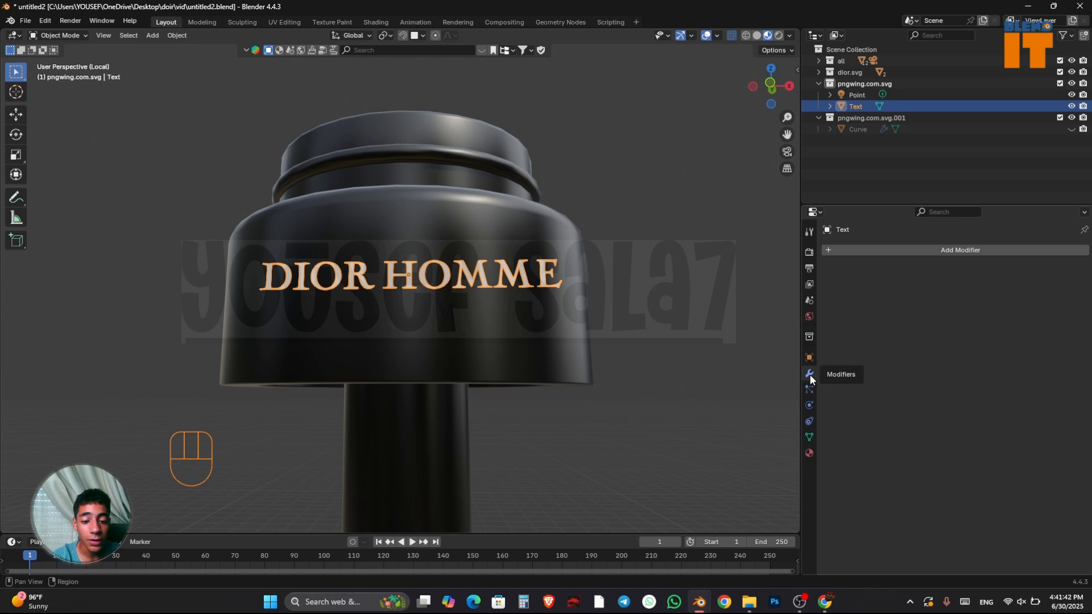
pyautogui.click(892, 247)
pyautogui.moveTo(891, 246)
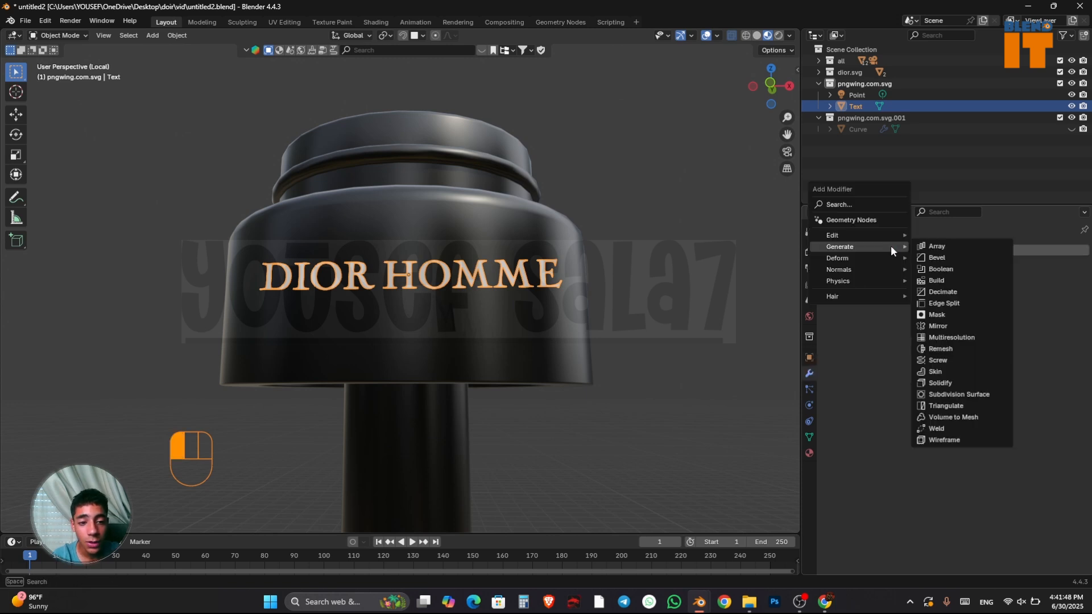
pyautogui.click(934, 292)
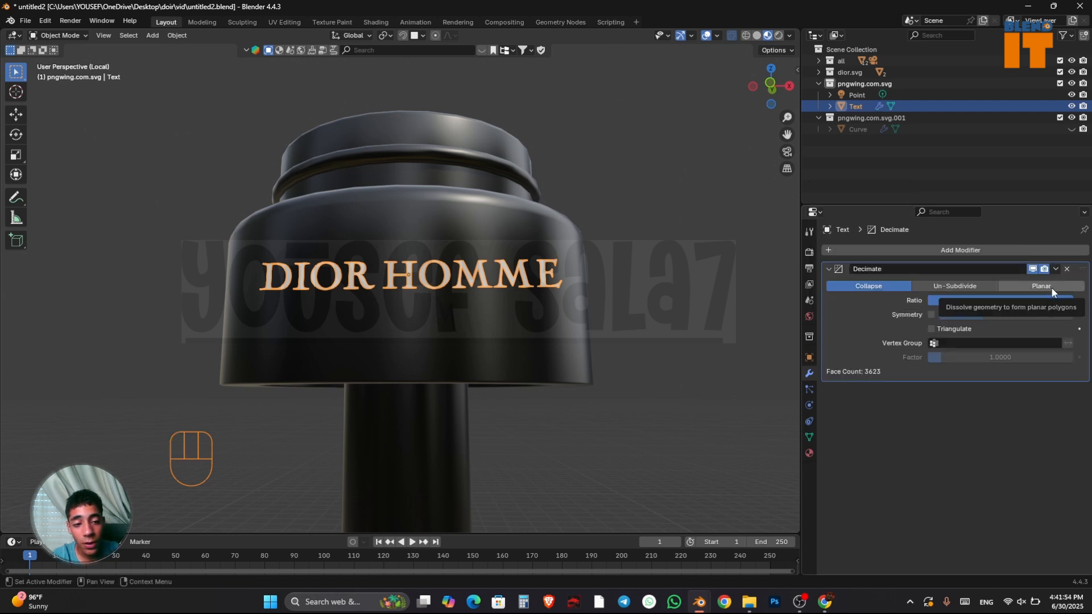
# Switch the DIOR HOMME text's Decimate modifier to Planar mode and apply it
pyautogui.click(1023, 284)
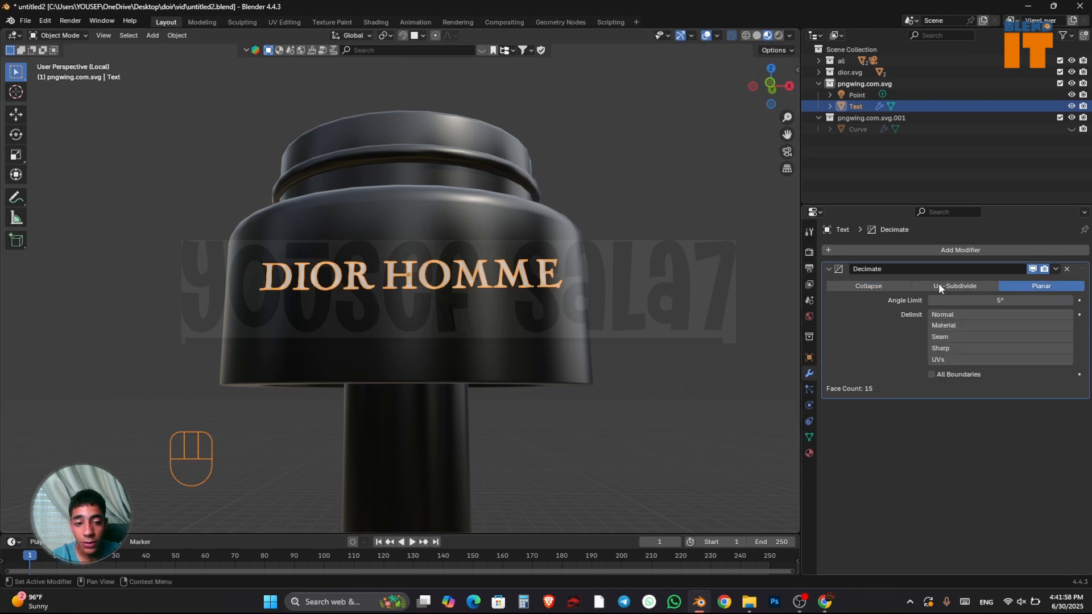
pyautogui.click(1057, 269)
pyautogui.click(1018, 281)
# Examine the decimated text mesh up close in Edit Mode from the front view, and return to Object Mode
pyautogui.press('KP_1')
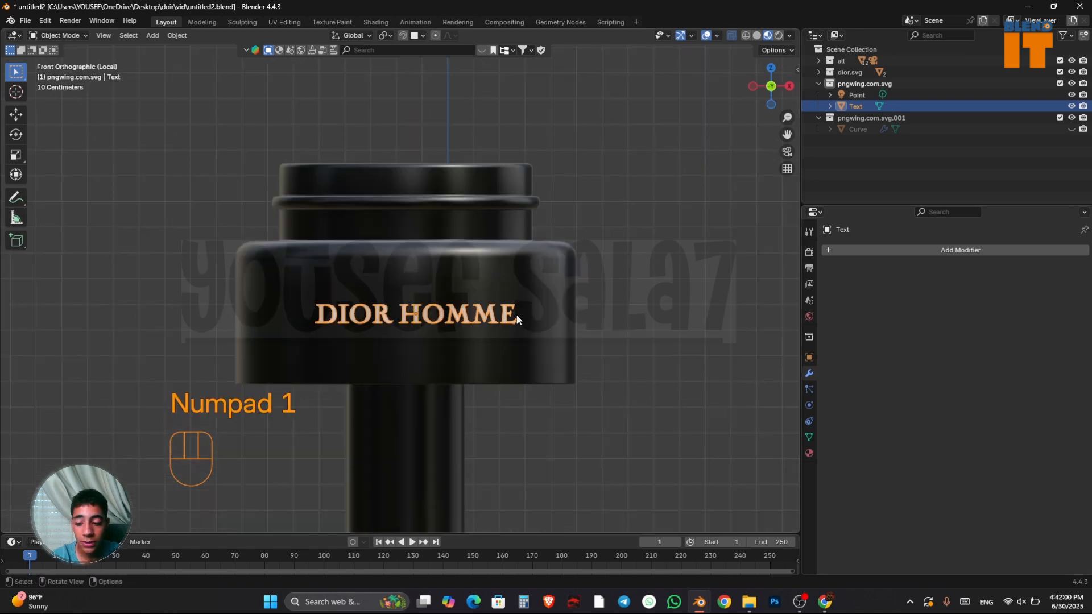
pyautogui.press('Tab')
pyautogui.scroll(2, 505, 342)
pyautogui.keyDown('shift'); pyautogui.moveTo(453, 364); pyautogui.dragTo(353, 319, button='middle'); pyautogui.keyUp('shift')
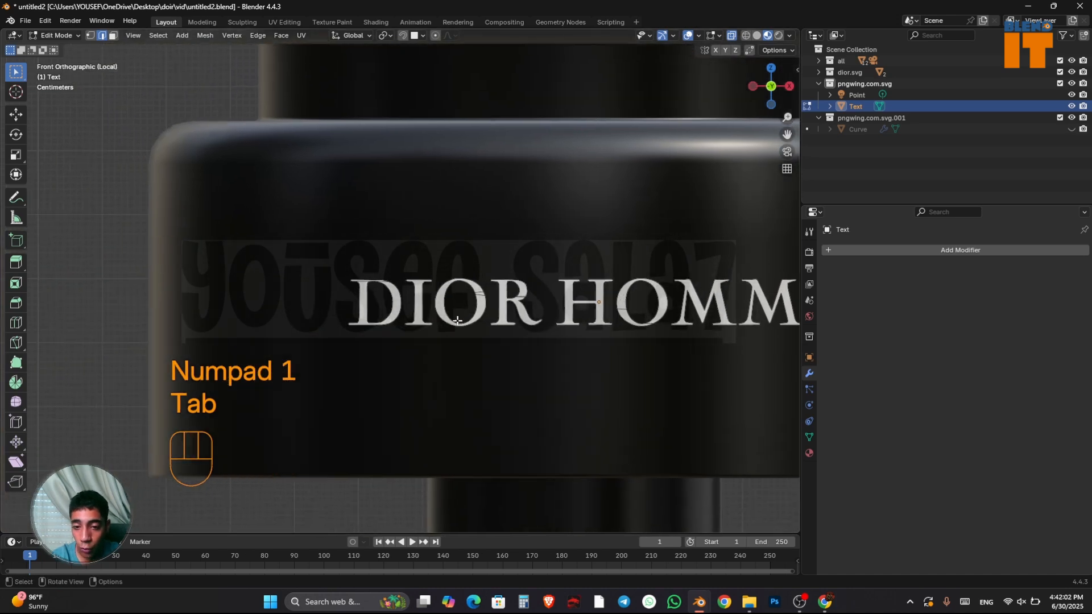
pyautogui.scroll(3, 345, 315)
pyautogui.scroll(-5, 500, 320)
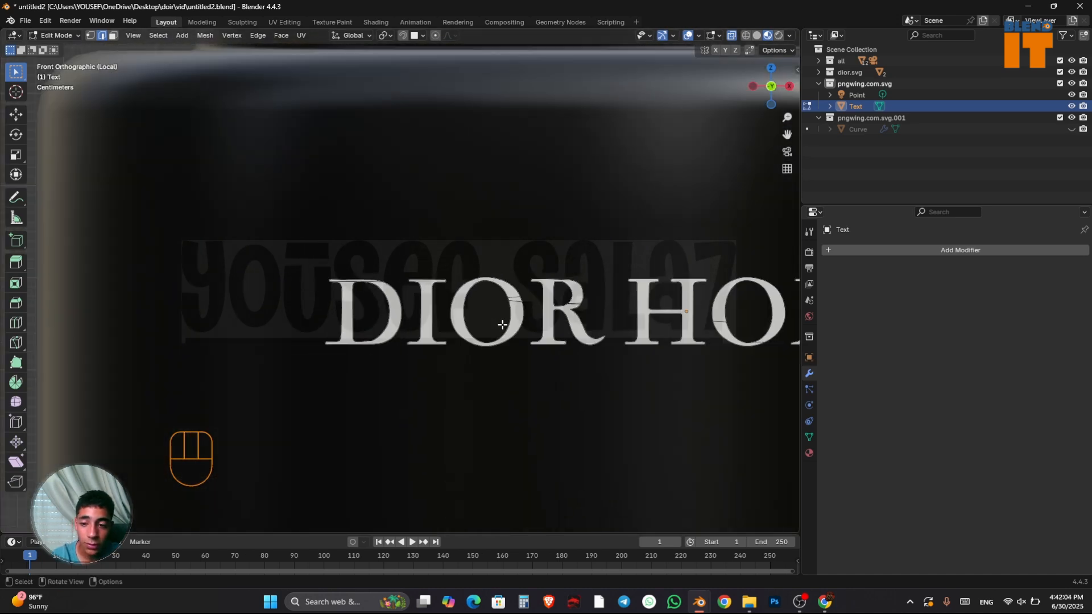
pyautogui.keyDown('shift'); pyautogui.moveTo(500, 320); pyautogui.dragTo(575, 333, button='middle'); pyautogui.keyUp('shift')
pyautogui.press('Tab')
pyautogui.scroll(-4, 645, 331)
pyautogui.scroll(3, 614, 340)
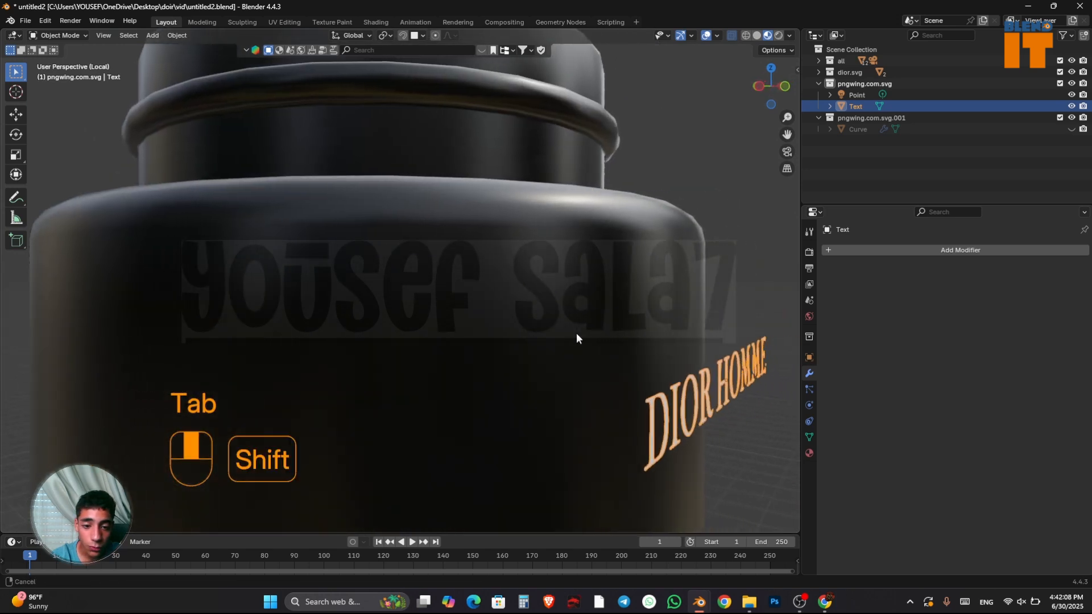
# Add a Shrinkwrap modifier to the text with the bottle cylinder as its target
pyautogui.click(894, 250)
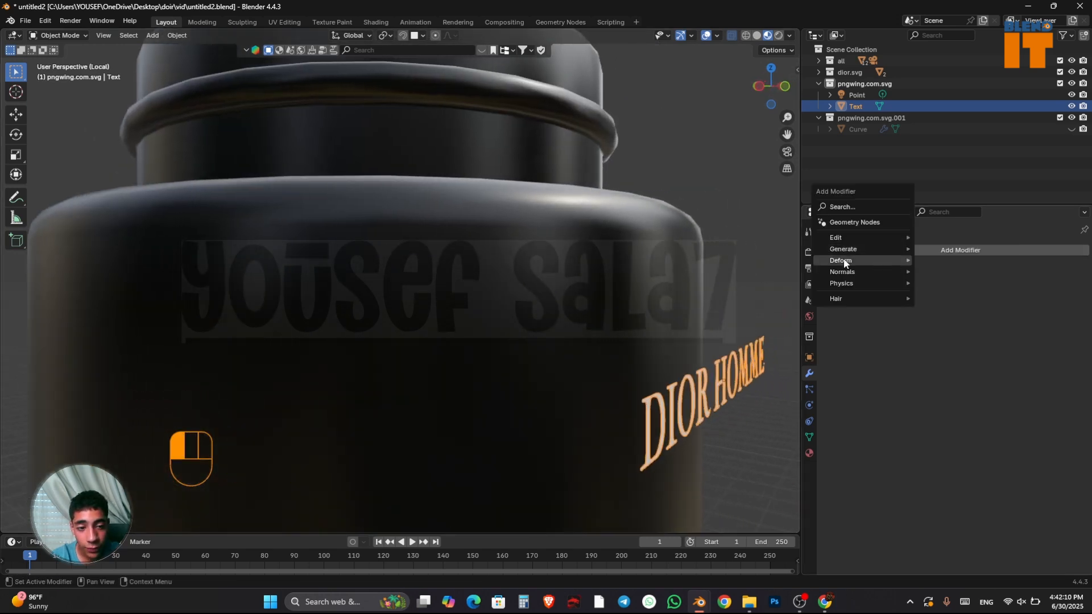
pyautogui.moveTo(887, 260)
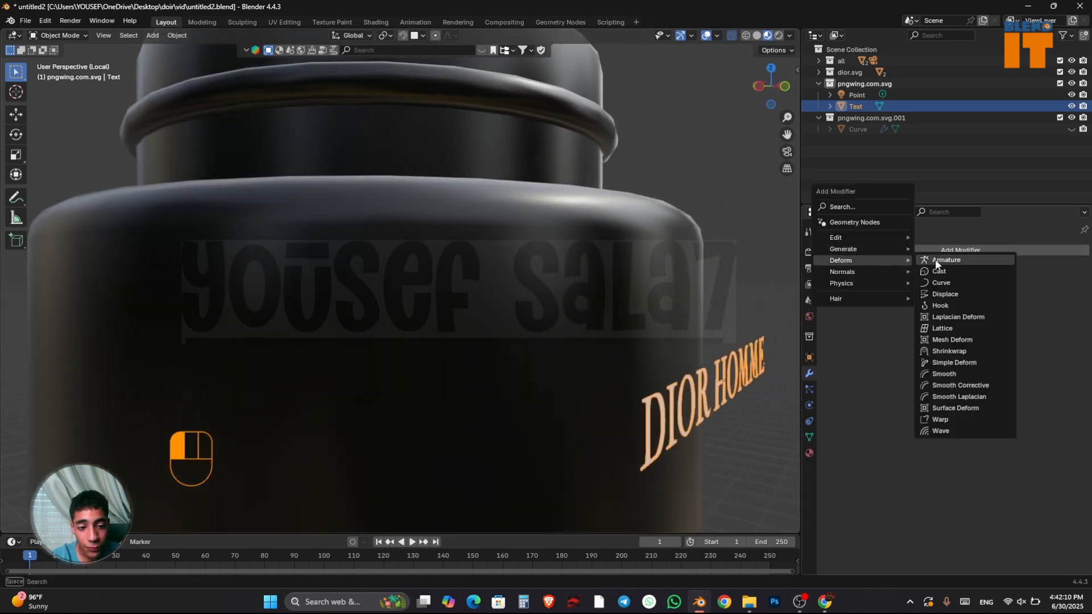
pyautogui.click(944, 354)
pyautogui.click(1067, 314)
pyautogui.click(557, 292)
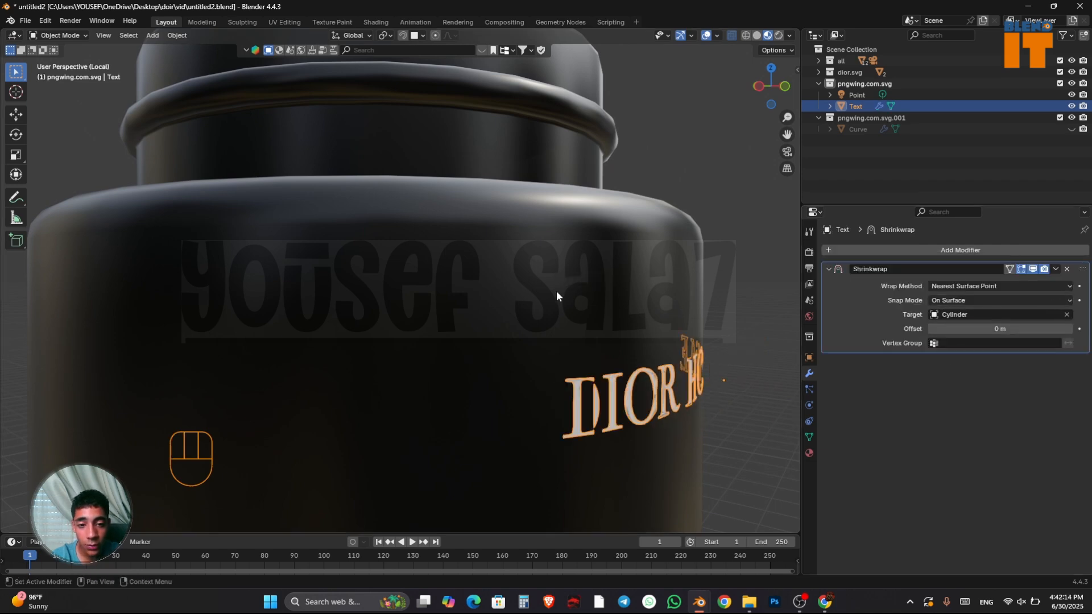
pyautogui.scroll(-5, 610, 398)
pyautogui.moveTo(610, 397); pyautogui.dragTo(551, 390, button='middle')
pyautogui.scroll(5, 495, 404)
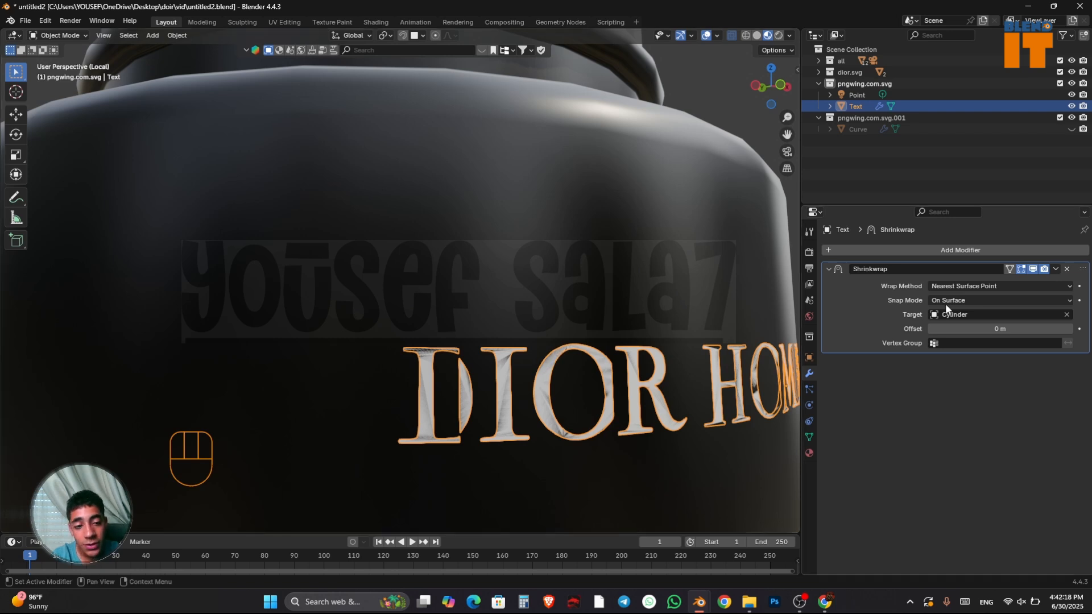
# Set the Shrinkwrap's wrap method to Project, enable the Negative direction, and use 5 subdivision levels
pyautogui.click(966, 286)
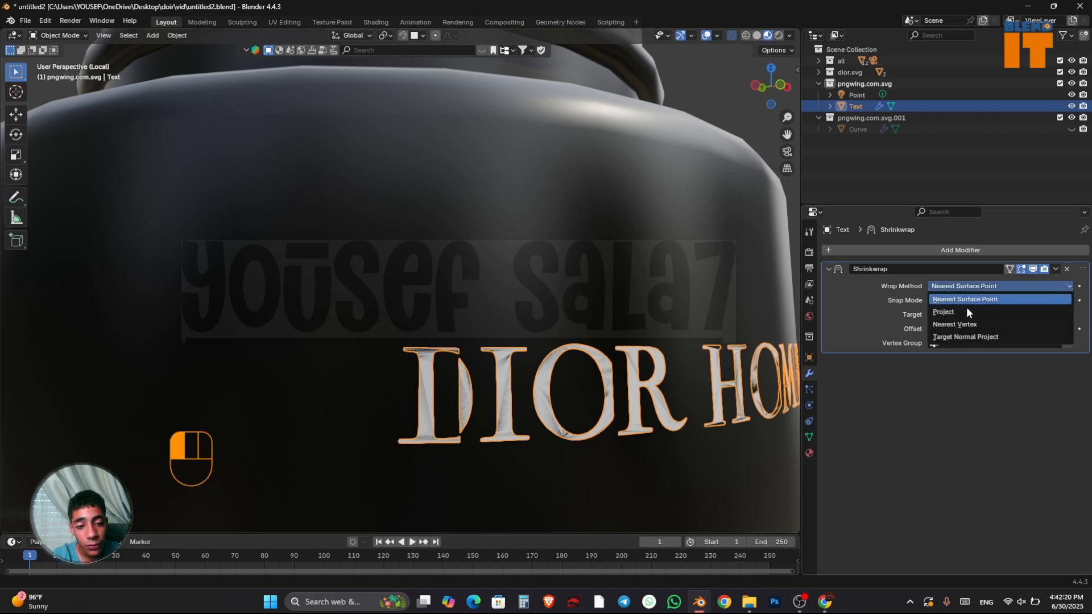
pyautogui.click(967, 307)
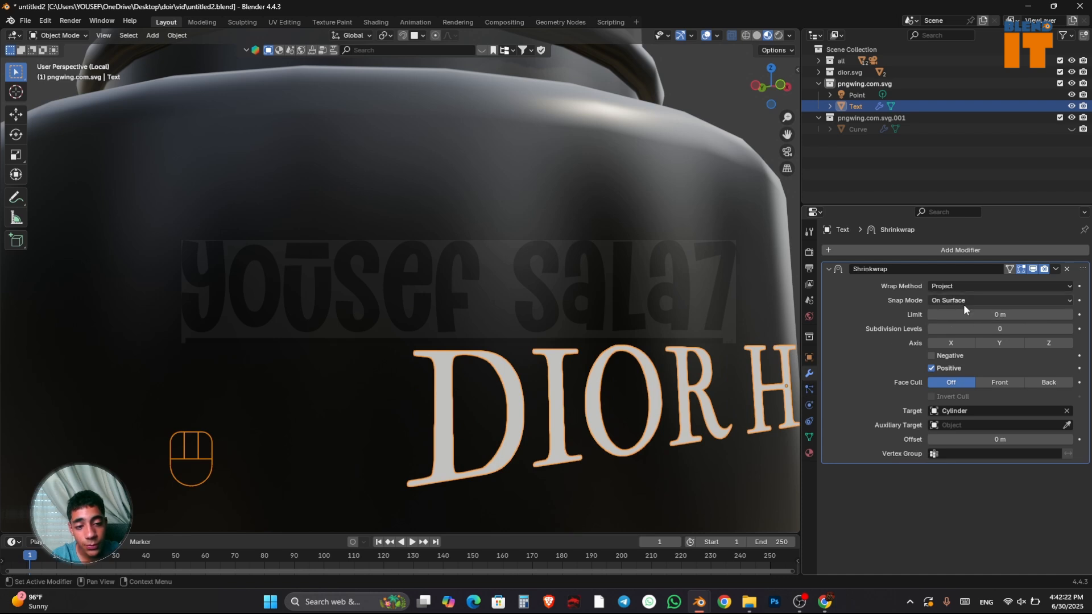
pyautogui.click(947, 355)
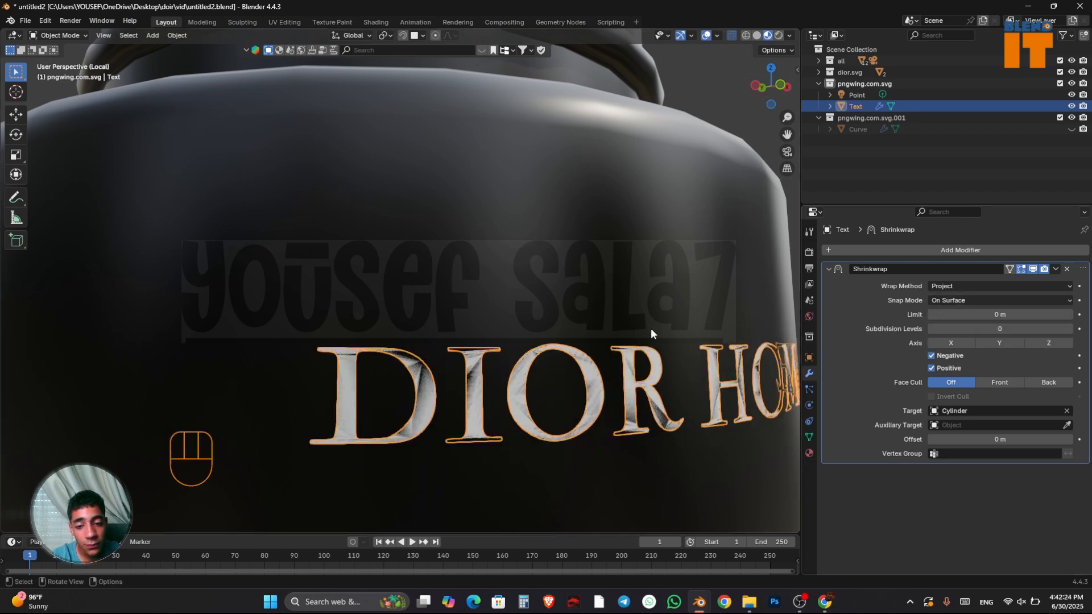
pyautogui.keyDown('shift'); pyautogui.moveTo(953, 316); pyautogui.dragTo(1027, 328); pyautogui.keyUp('shift')
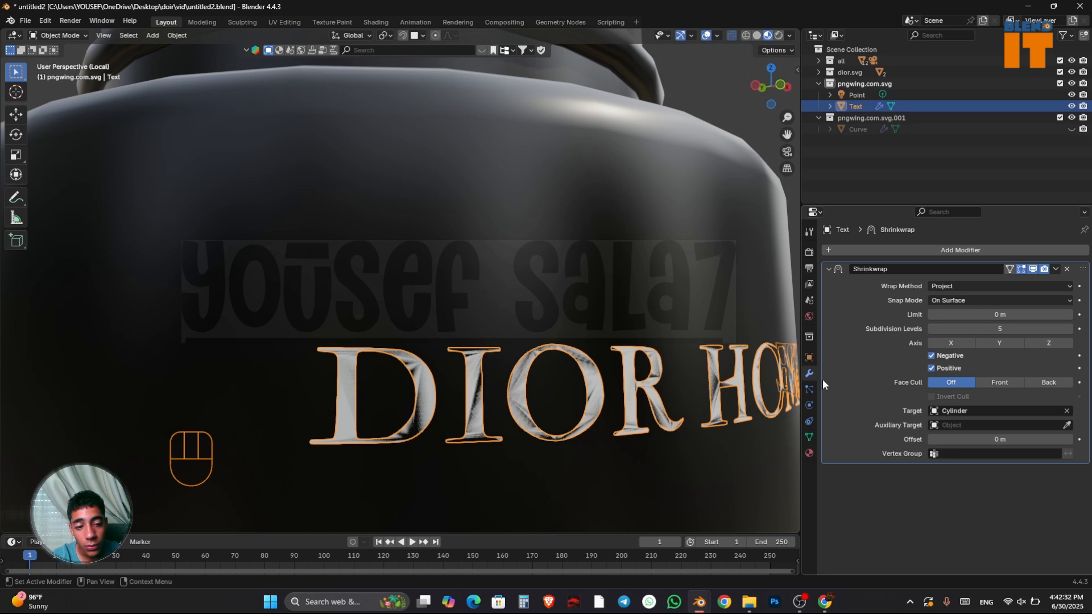
pyautogui.scroll(-10, 702, 368)
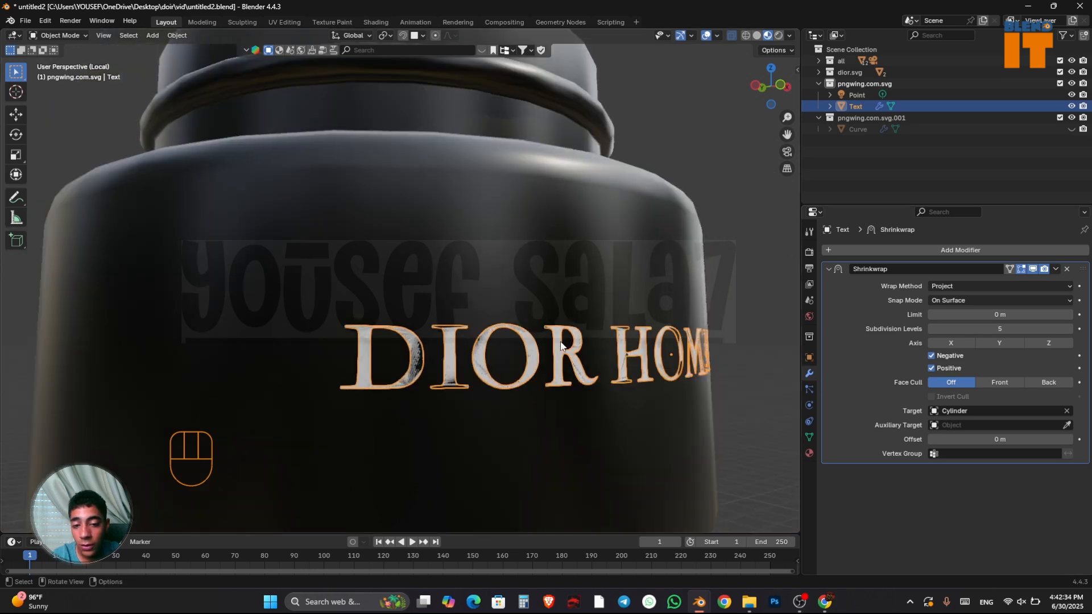
pyautogui.scroll(4, 552, 360)
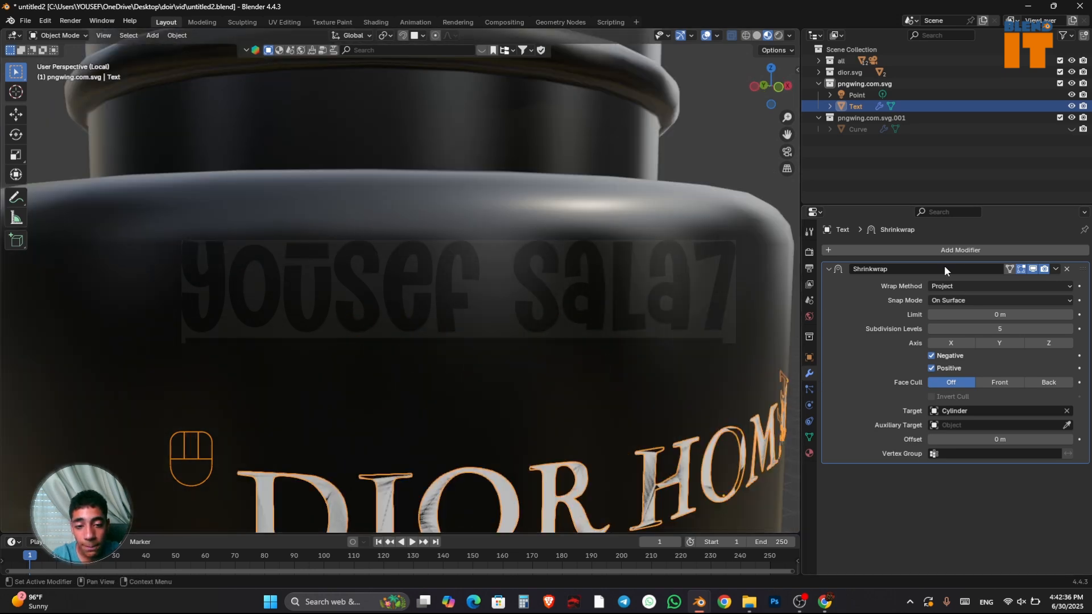
# Add a Solidify modifier to the DIOR HOMME text
pyautogui.click(950, 250)
pyautogui.moveTo(933, 240)
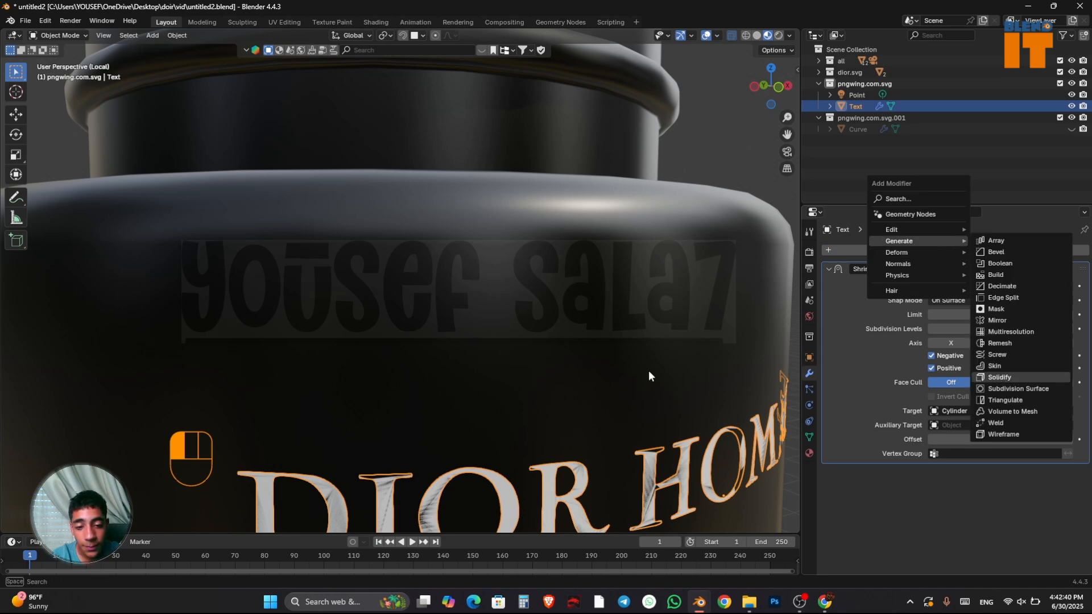
pyautogui.press('Return')
pyautogui.scroll(-4, 649, 370)
pyautogui.moveTo(649, 370); pyautogui.dragTo(574, 333, button='middle')
pyautogui.scroll(4, 655, 387)
# Try the Solidify modifier ahead of the Shrinkwrap in the stack, and restore the original modifier order
pyautogui.moveTo(1082, 473); pyautogui.dragTo(1060, 217)
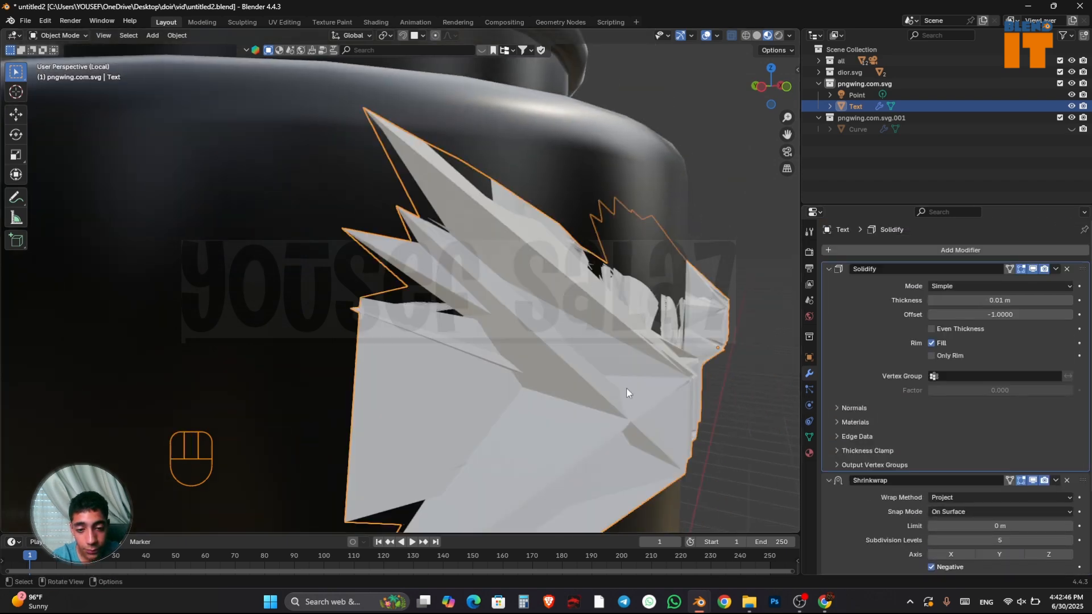
pyautogui.scroll(-4, 627, 388)
pyautogui.moveTo(1083, 268); pyautogui.dragTo(1081, 531)
pyautogui.scroll(6, 624, 351)
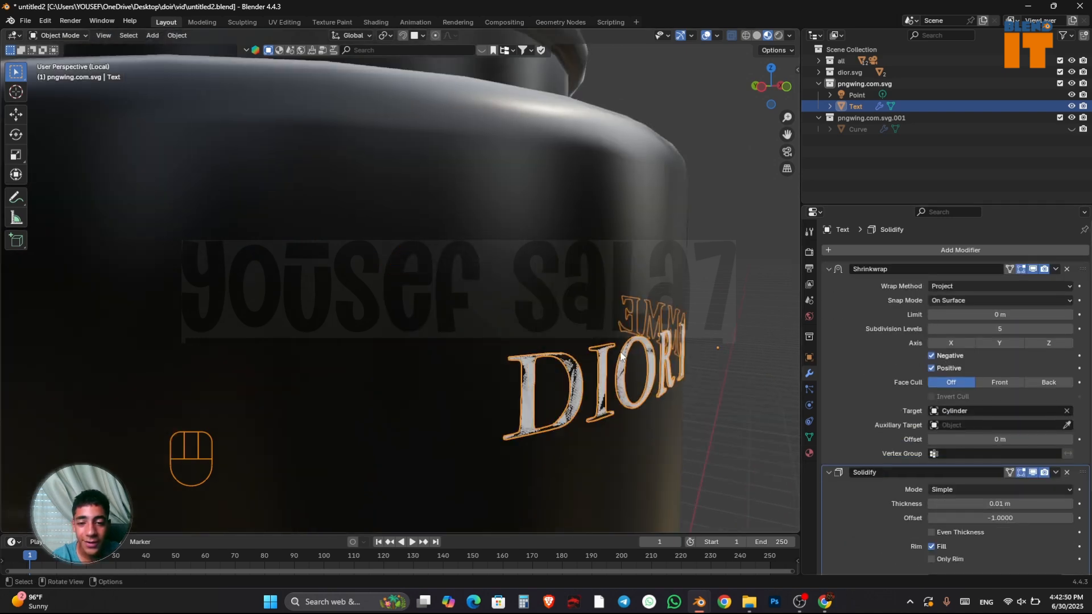
pyautogui.keyDown('shift'); pyautogui.moveTo(661, 357); pyautogui.dragTo(489, 279, button='middle'); pyautogui.keyUp('shift')
pyautogui.scroll(-2, 600, 286)
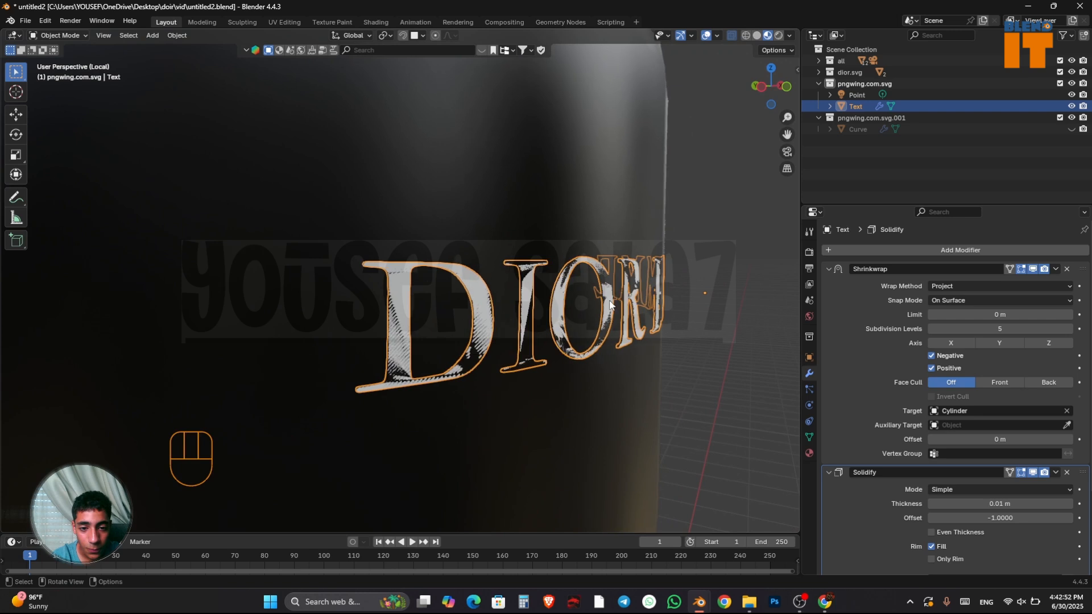
# Set the Solidify modifier's offset to 1.0 and its thickness to 0.04 m
pyautogui.scroll(-4, 907, 431)
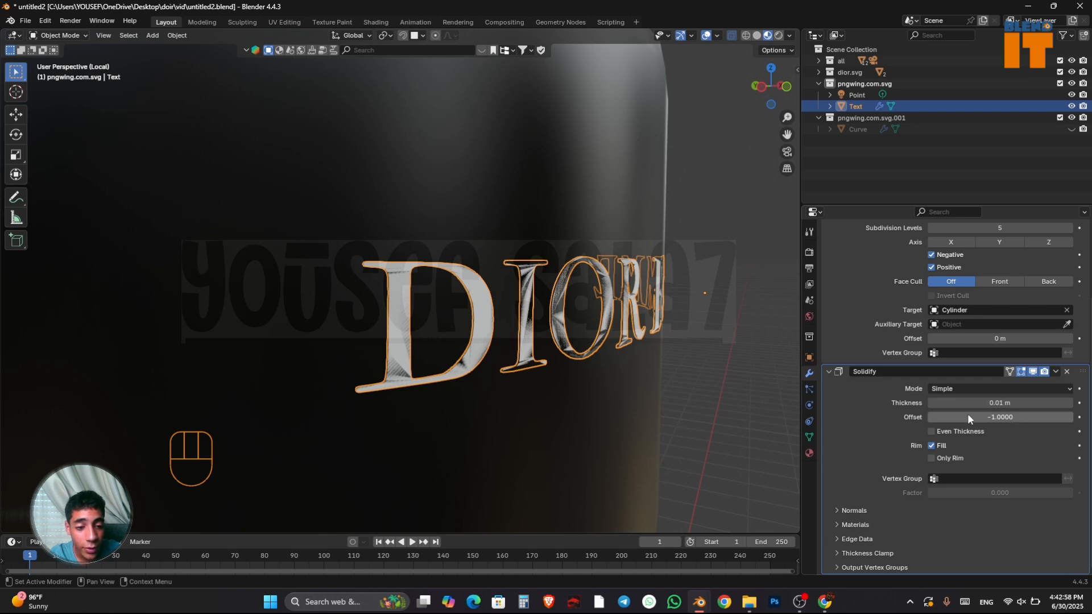
pyautogui.moveTo(952, 417); pyautogui.dragTo(1073, 416)
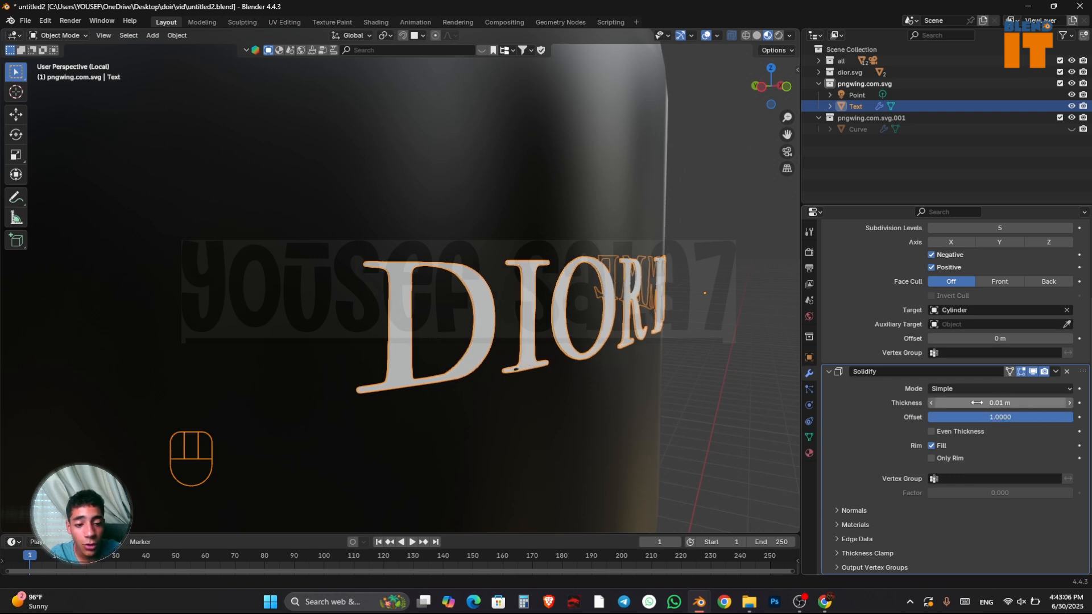
pyautogui.keyDown('shift'); pyautogui.moveTo(983, 403); pyautogui.dragTo(993, 403); pyautogui.keyUp('shift')
# Apply Shade Auto Smooth to the solidified text
pyautogui.rightClick(555, 283)
pyautogui.moveTo(555, 282)
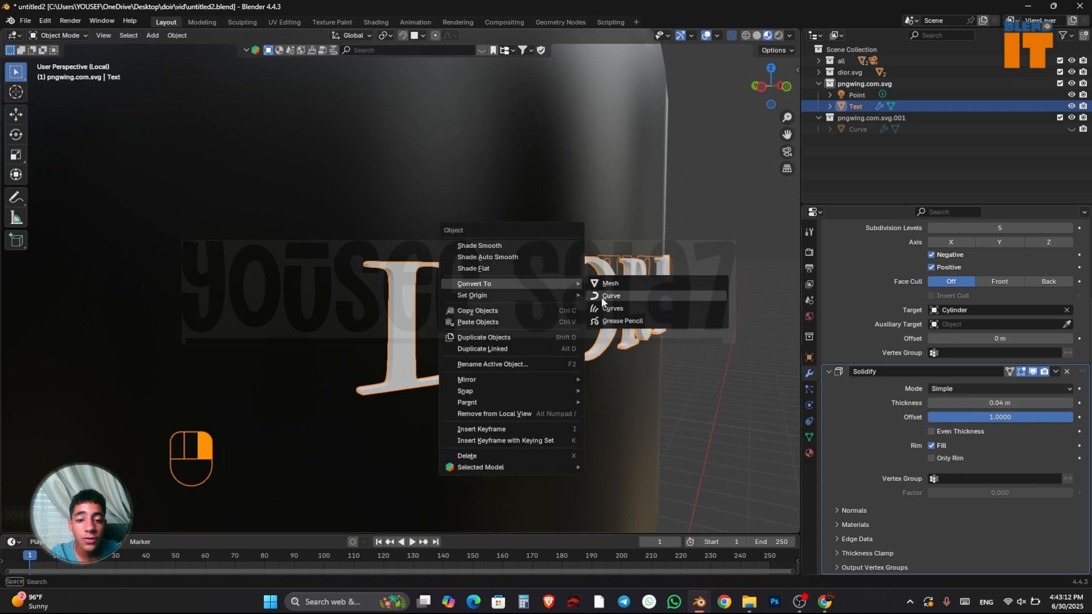
pyautogui.moveTo(530, 295)
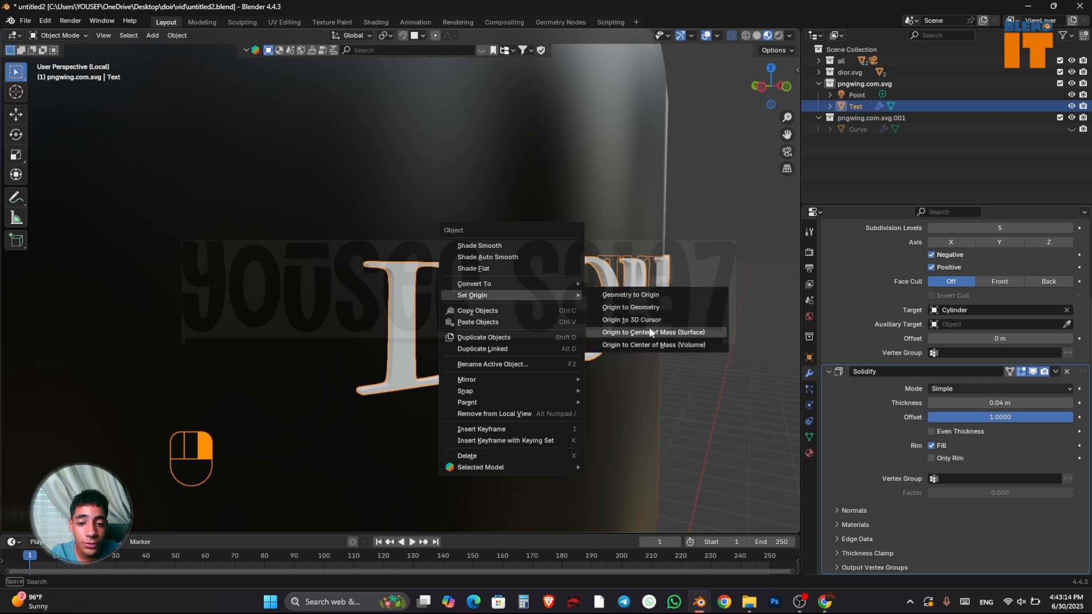
pyautogui.click(493, 256)
pyautogui.moveTo(494, 256); pyautogui.dragTo(595, 381, button='middle')
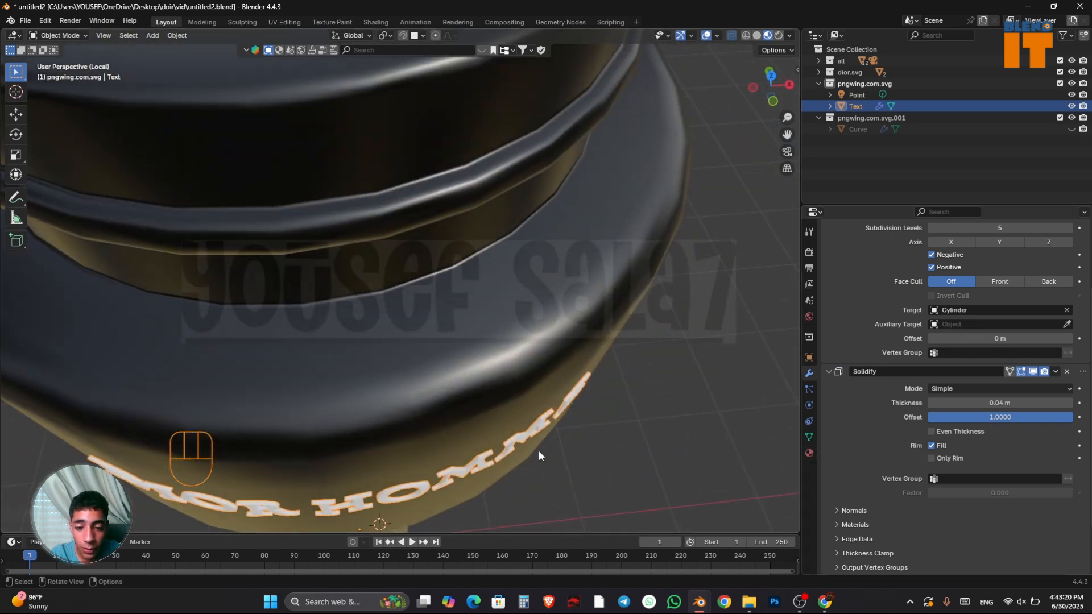
# Fine-tune the text's position against the curved bottle surface by moving it along the Y axis
pyautogui.press('g')
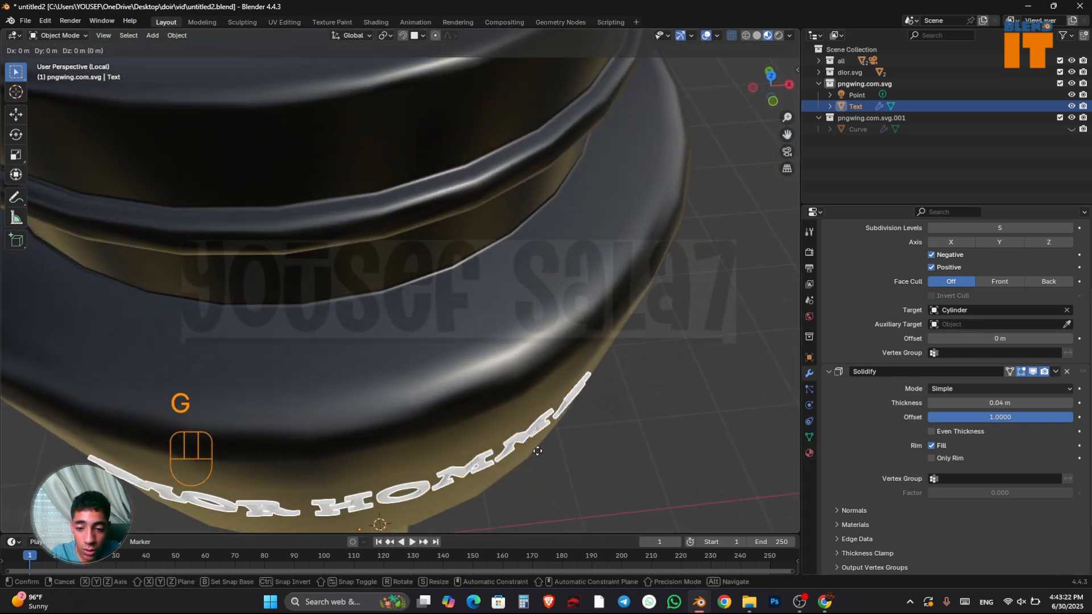
pyautogui.press('y')
pyautogui.press('shift')
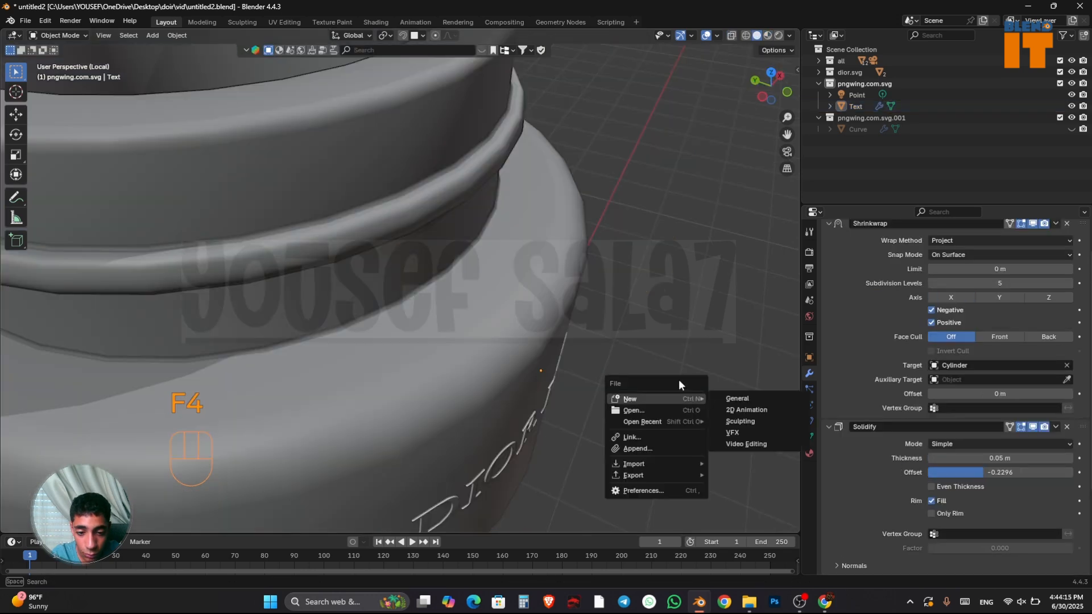
# Select the bottle cylinder and add a Boolean modifier in Difference mode to it
pyautogui.press('Escape')
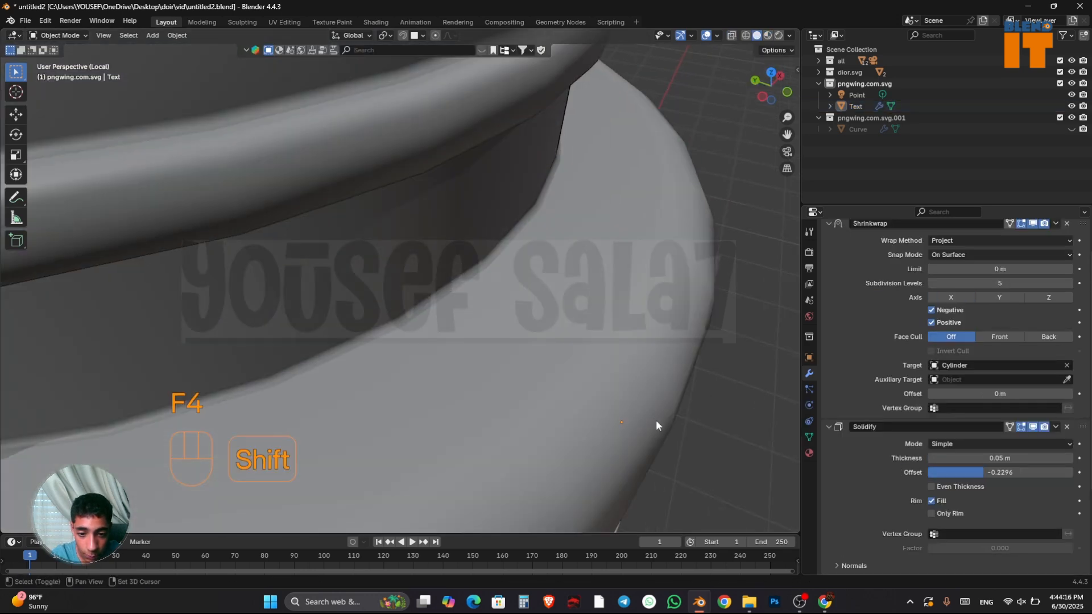
pyautogui.keyDown('shift'); pyautogui.moveTo(656, 421); pyautogui.dragTo(637, 287, button='middle'); pyautogui.keyUp('shift')
pyautogui.click(466, 151)
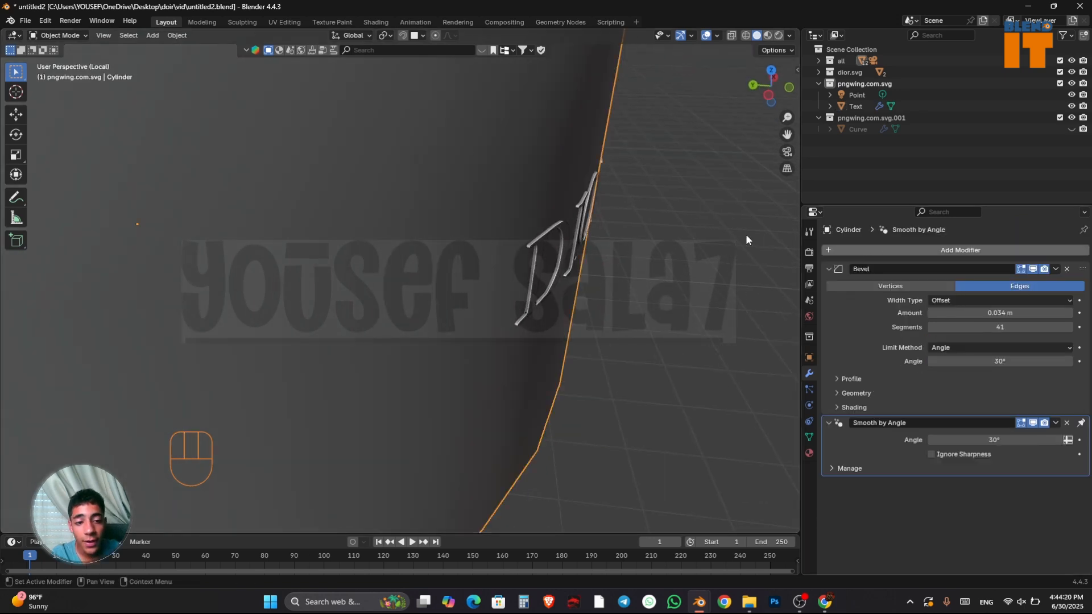
pyautogui.scroll(-7, 415, 204)
pyautogui.click(939, 252)
pyautogui.moveTo(939, 252)
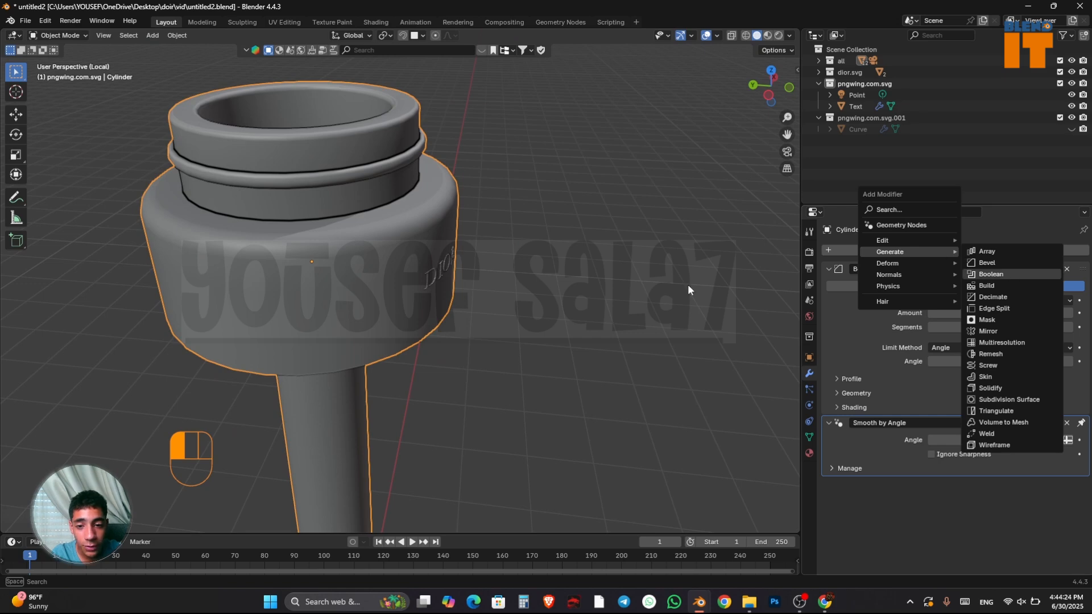
pyautogui.click(990, 274)
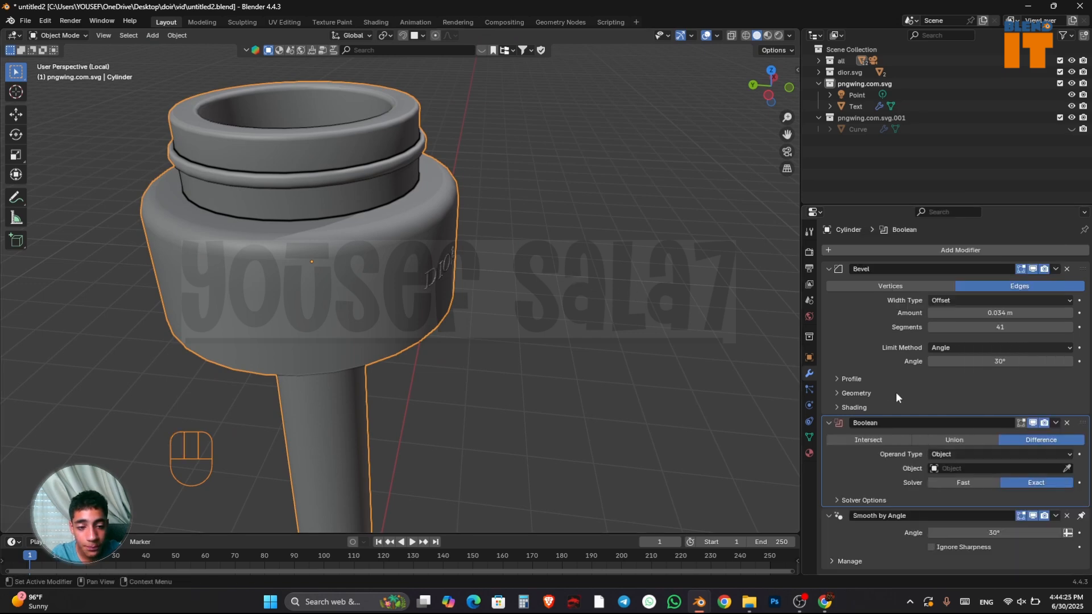
# Try to pick the DIOR HOMME text as the Boolean modifier's cutting object
pyautogui.click(1067, 470)
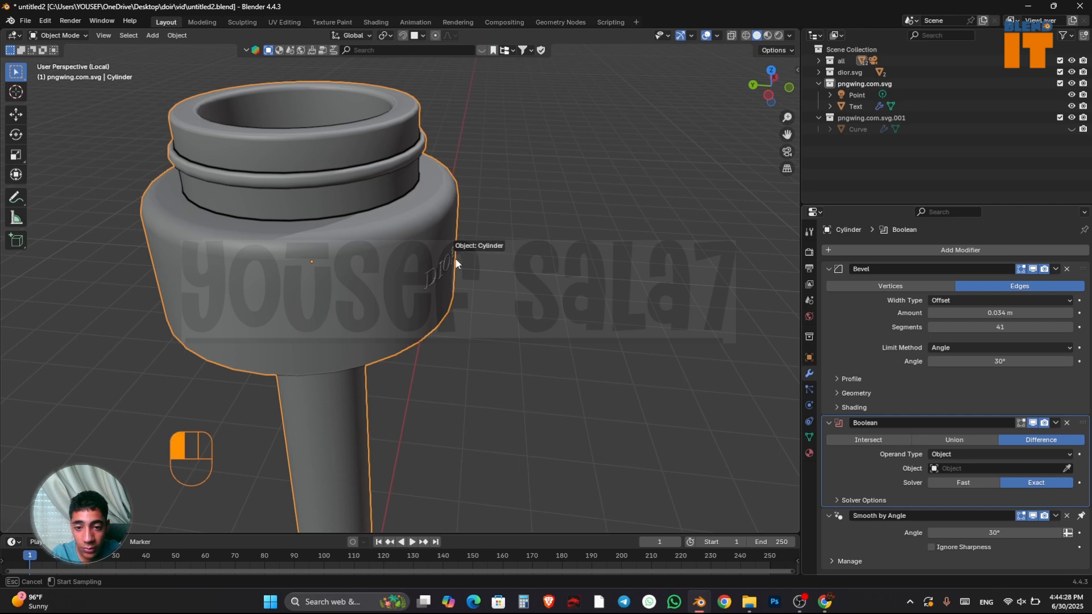
pyautogui.click(456, 260)
pyautogui.scroll(4, 477, 266)
pyautogui.moveTo(485, 270); pyautogui.dragTo(439, 253, button='middle')
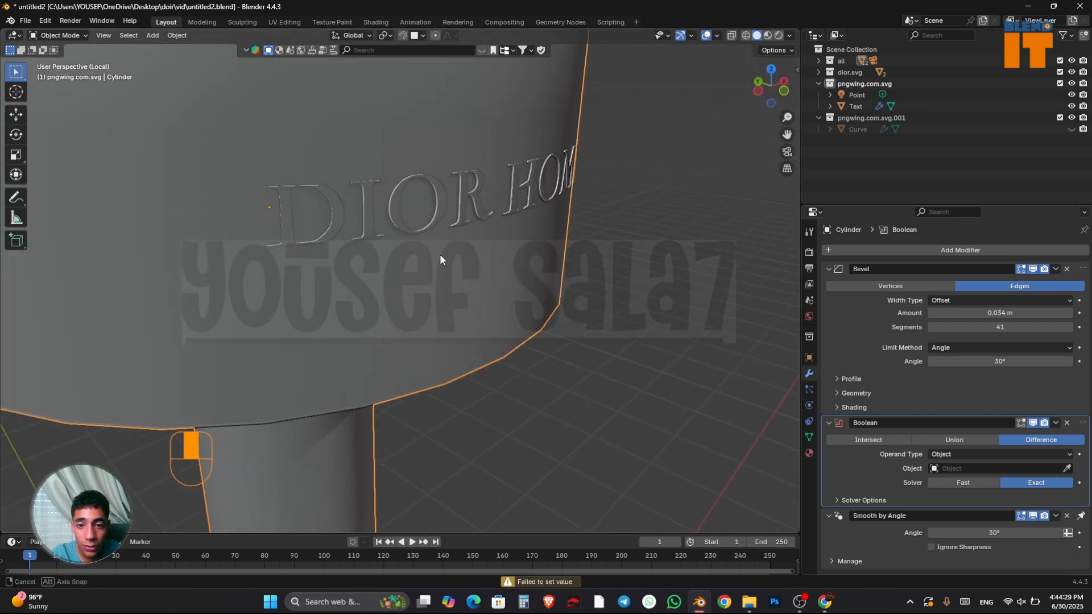
# Hide the DIOR HOMME text object to expose the bare cylinder surface
pyautogui.click(467, 211)
pyautogui.press('h')
pyautogui.moveTo(470, 214)
pyautogui.mouseDown(button='middle')
pyautogui.moveTo(506, 219)
pyautogui.moveTo(489, 224)
pyautogui.mouseUp(button='middle')
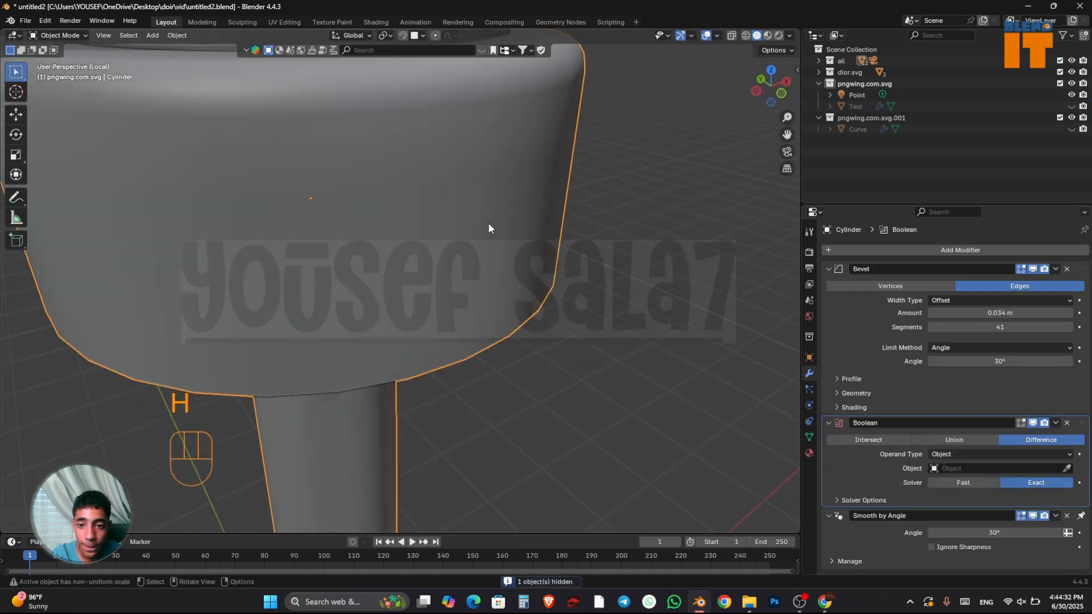
pyautogui.press('Tab')
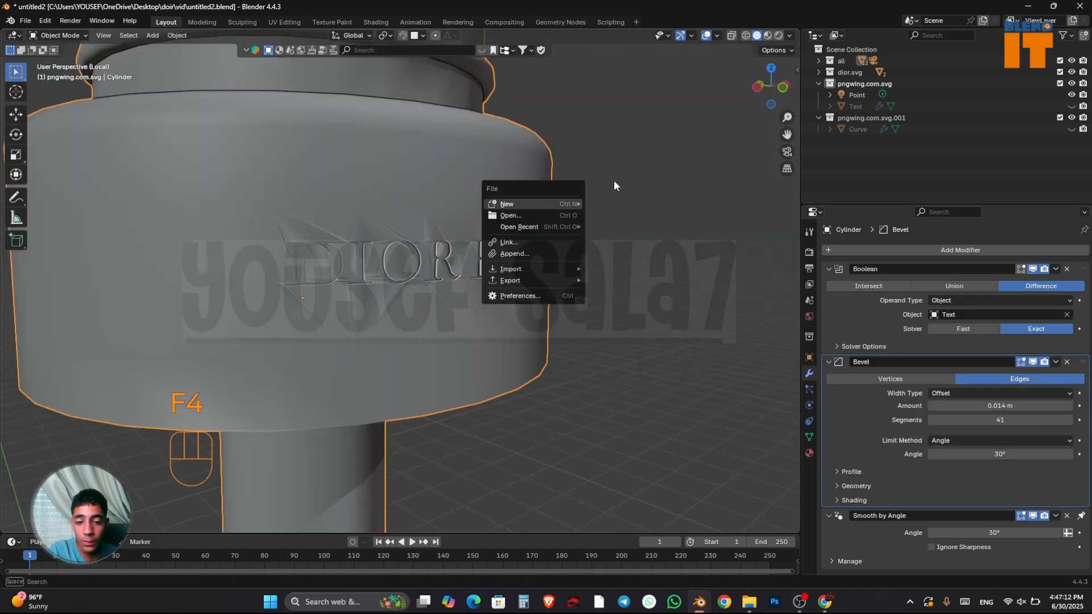
pyautogui.moveTo(537, 254); pyautogui.dragTo(510, 189, button='middle')
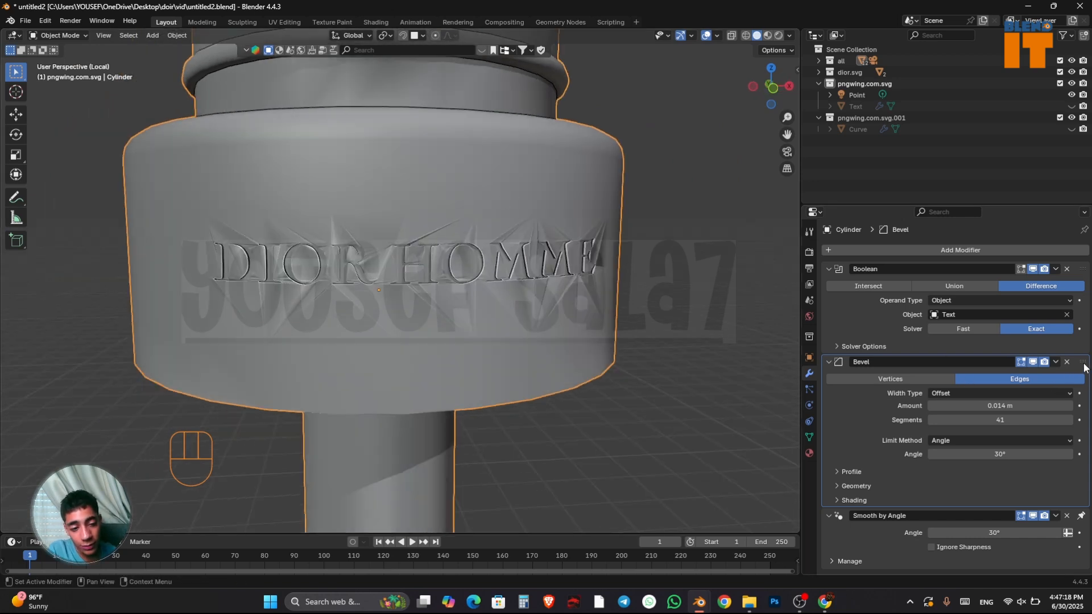
# Move the Bevel modifier above the Boolean modifier on the cylinder and check the mesh around the lettering
pyautogui.moveTo(1084, 367); pyautogui.dragTo(1053, 247)
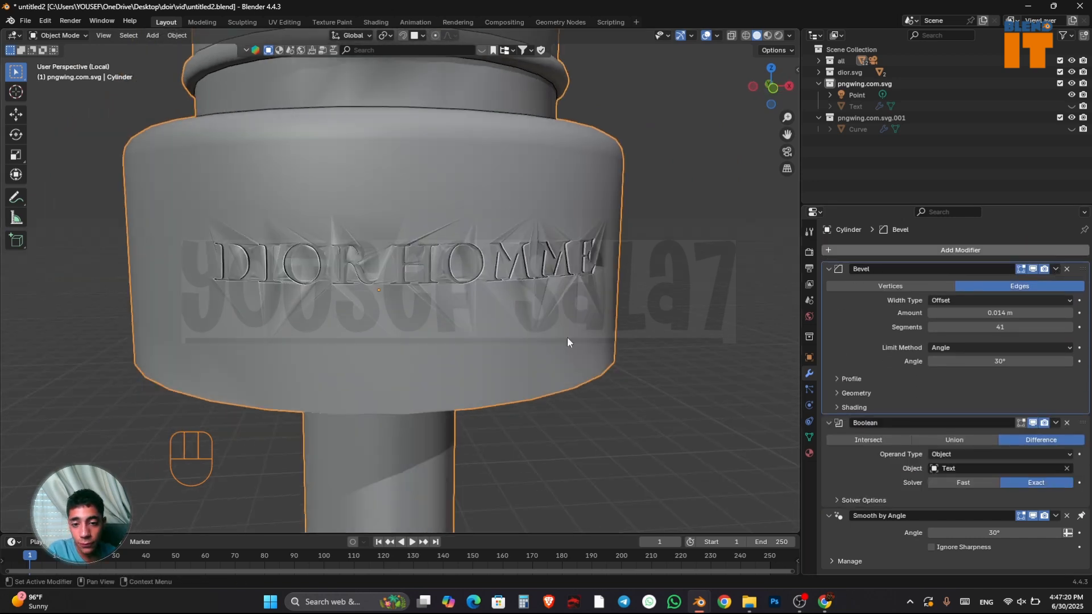
pyautogui.moveTo(530, 312)
pyautogui.mouseDown(button='middle')
pyautogui.moveTo(472, 298)
pyautogui.moveTo(531, 319)
pyautogui.mouseUp(button='middle')
pyautogui.scroll(-2, 483, 302)
pyautogui.scroll(4, 529, 319)
pyautogui.press('Tab')
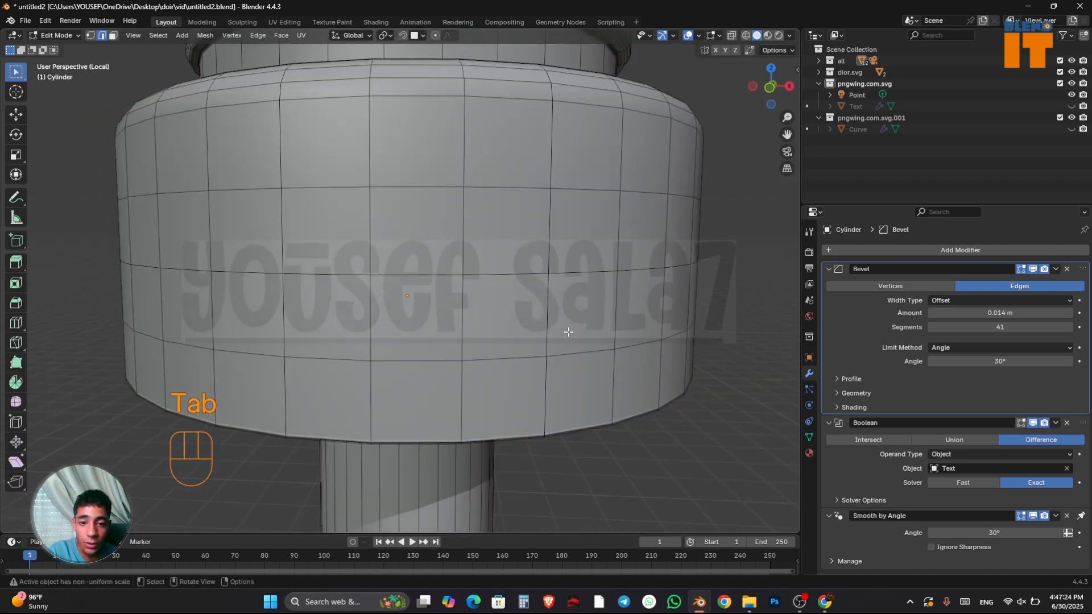
pyautogui.moveTo(571, 311); pyautogui.dragTo(534, 301, button='middle')
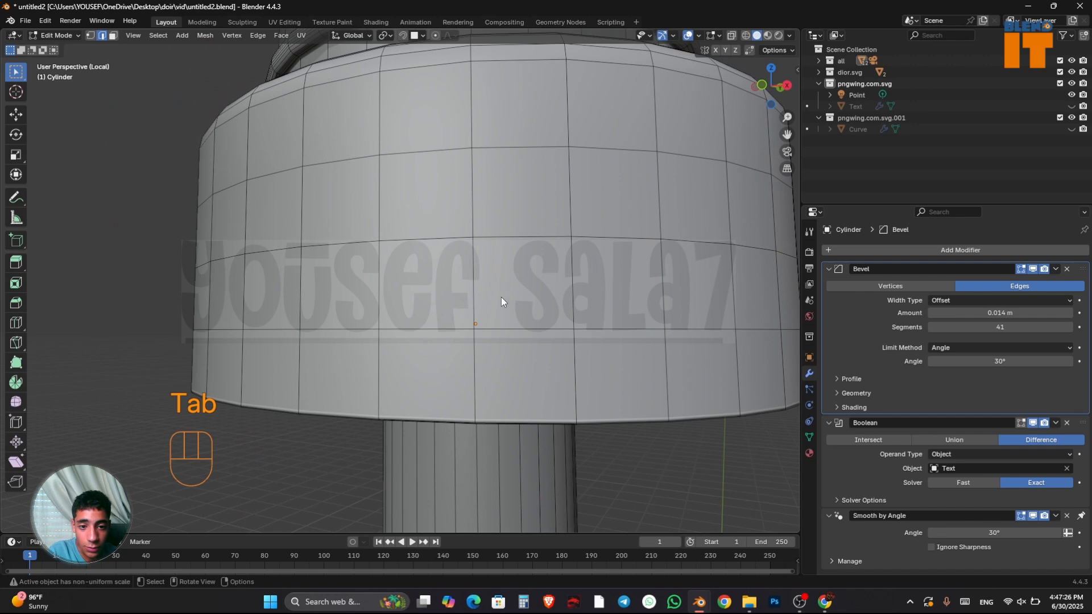
pyautogui.press('Tab')
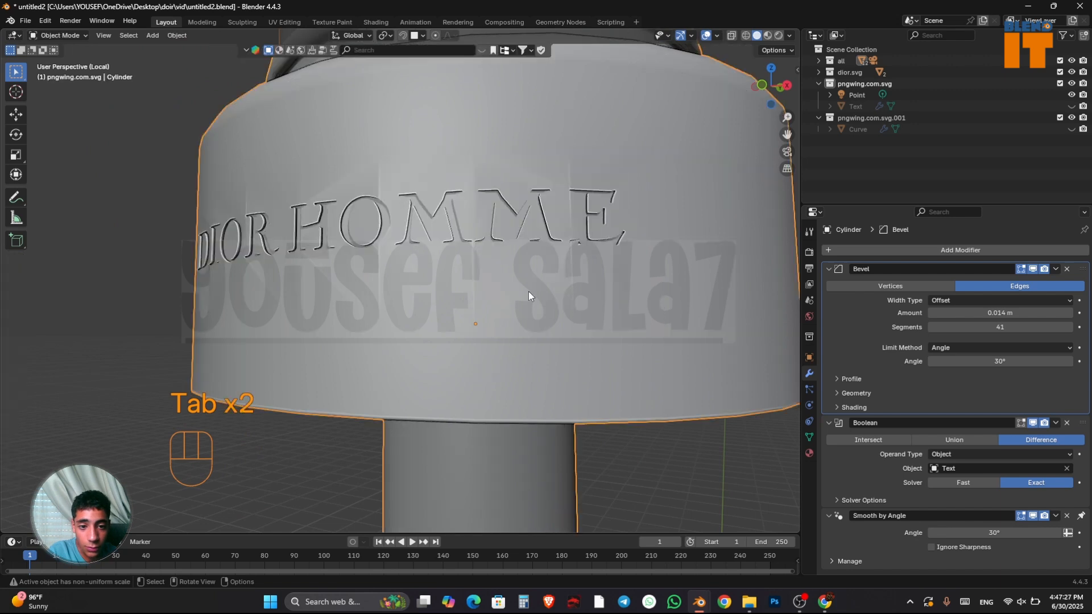
pyautogui.click(1055, 423)
pyautogui.click(1056, 270)
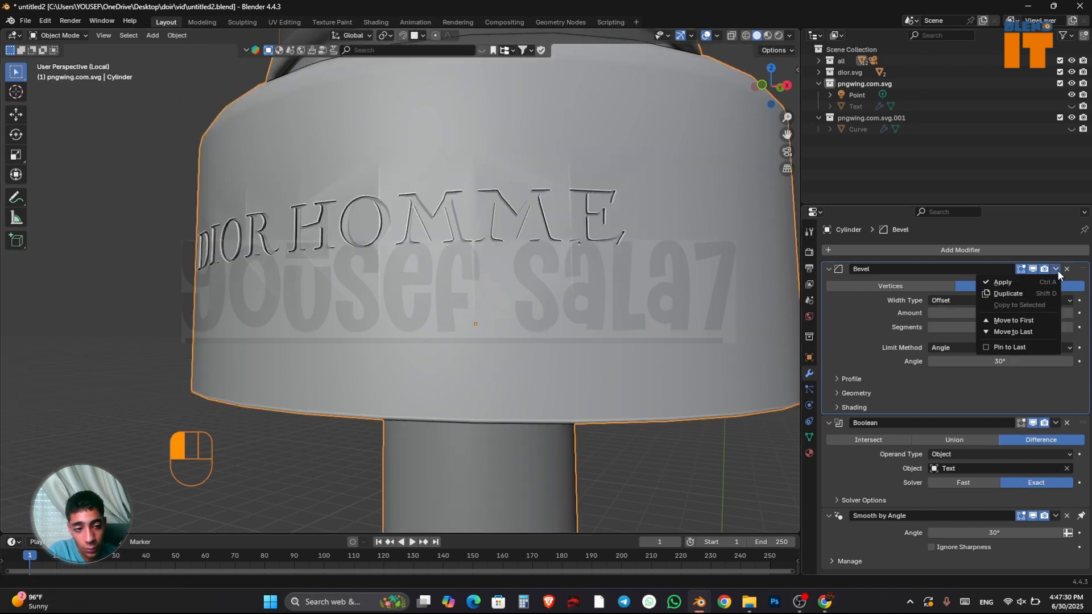
pyautogui.click(1025, 282)
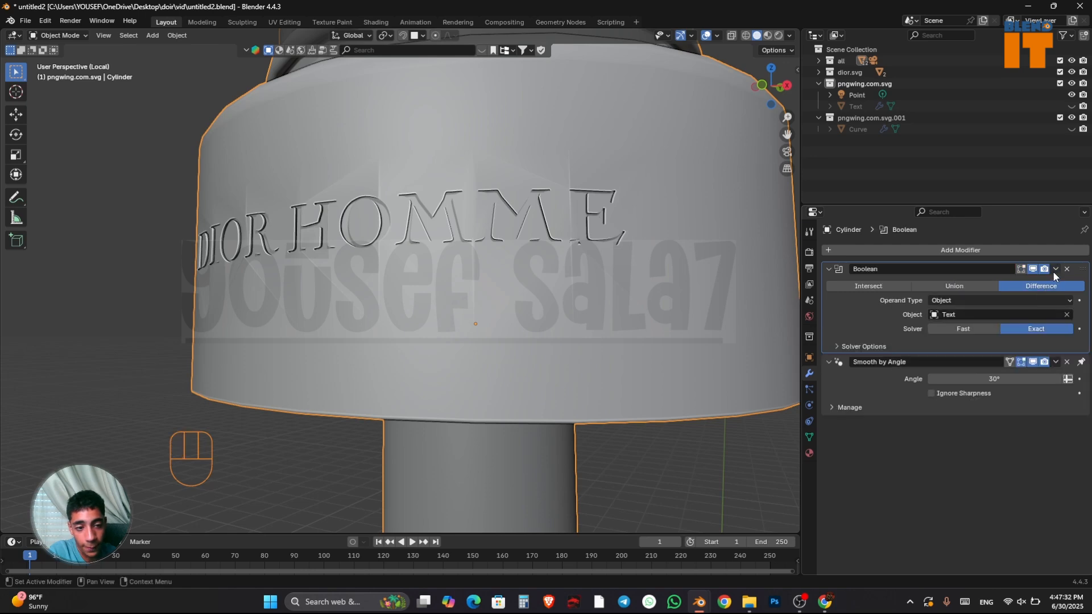
pyautogui.press('ctrl')
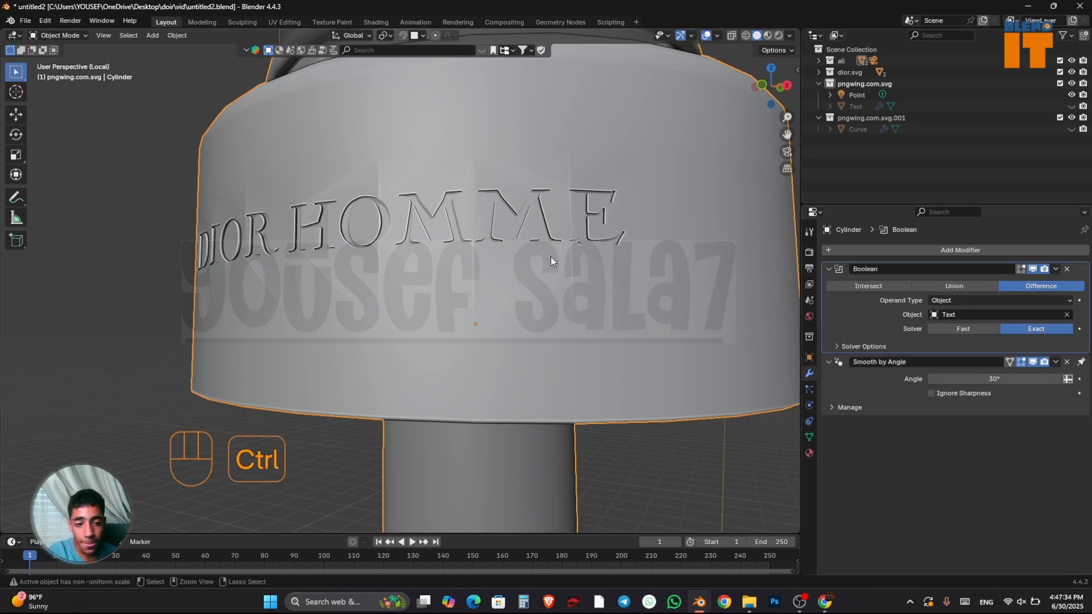
pyautogui.hotkey('ctrl', 'z')
# Duplicate the cylinder as a backup, place the copy about 1.9 m along the X axis and hide it
pyautogui.scroll(-7, 550, 257)
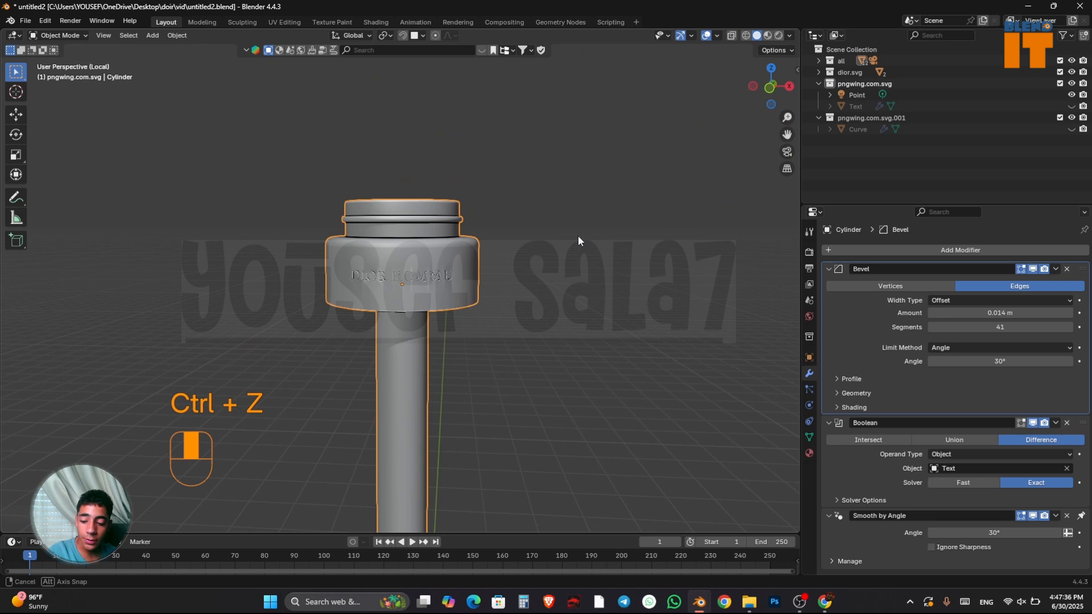
pyautogui.press('shift')
pyautogui.hotkey('shift', 'd')
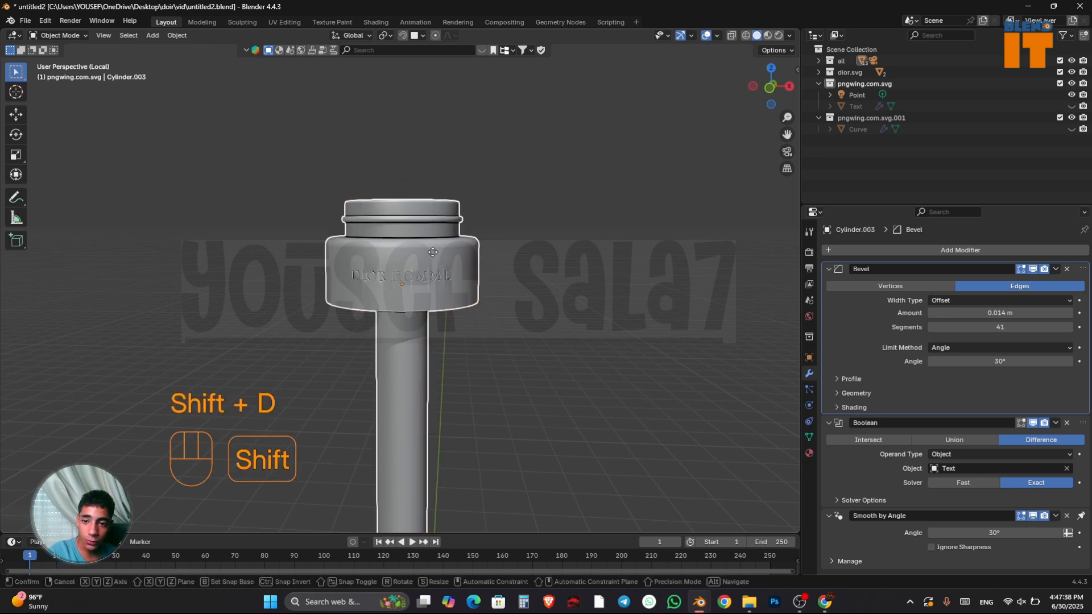
pyautogui.press('x')
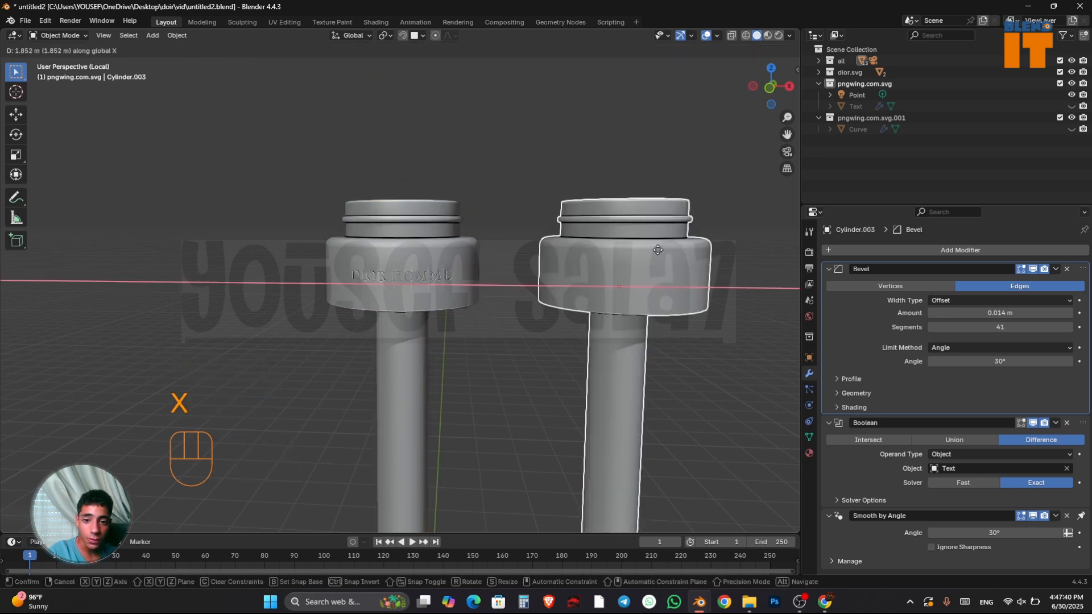
pyautogui.click(657, 248)
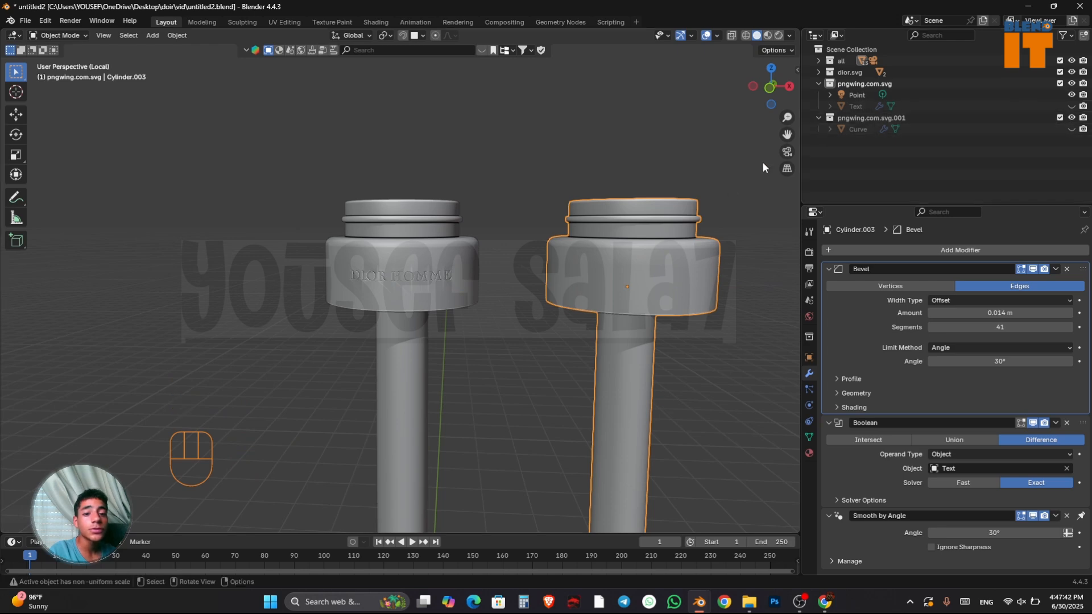
pyautogui.press('h')
# Select the original engraved cylinder and apply its Bevel modifier, followed by its Boolean modifier
pyautogui.scroll(4, 400, 298)
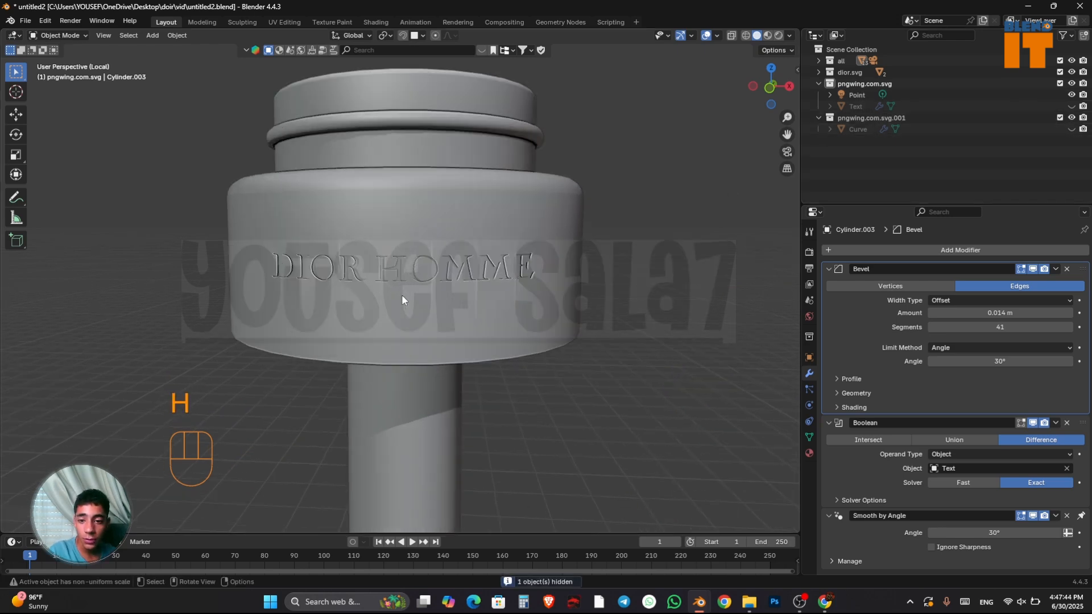
pyautogui.click(402, 298)
pyautogui.scroll(4, 402, 297)
pyautogui.moveTo(417, 281); pyautogui.dragTo(480, 276, button='middle')
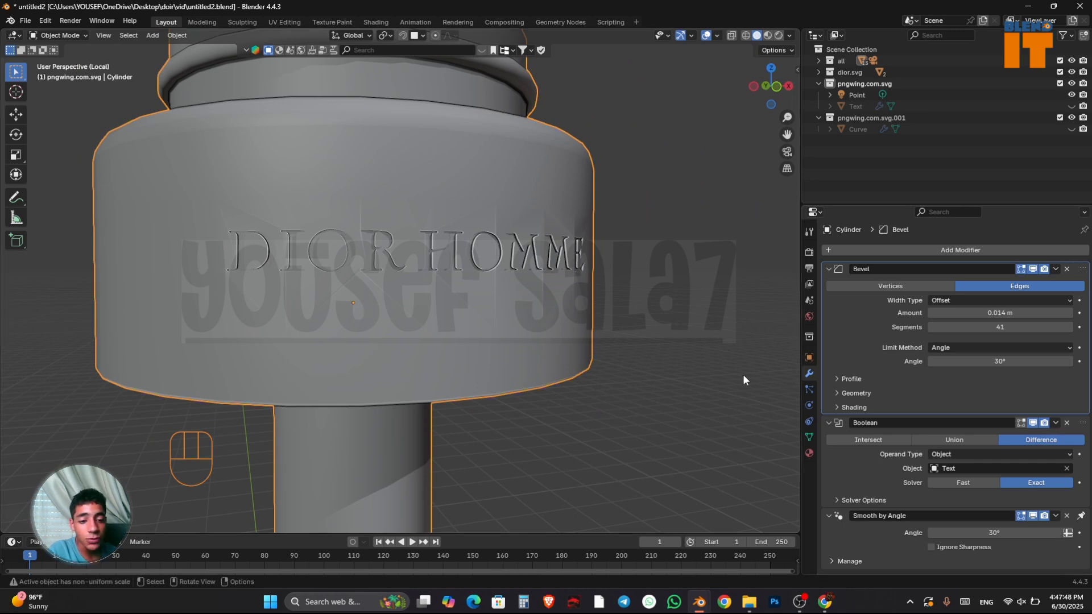
pyautogui.click(1056, 269)
pyautogui.click(1017, 281)
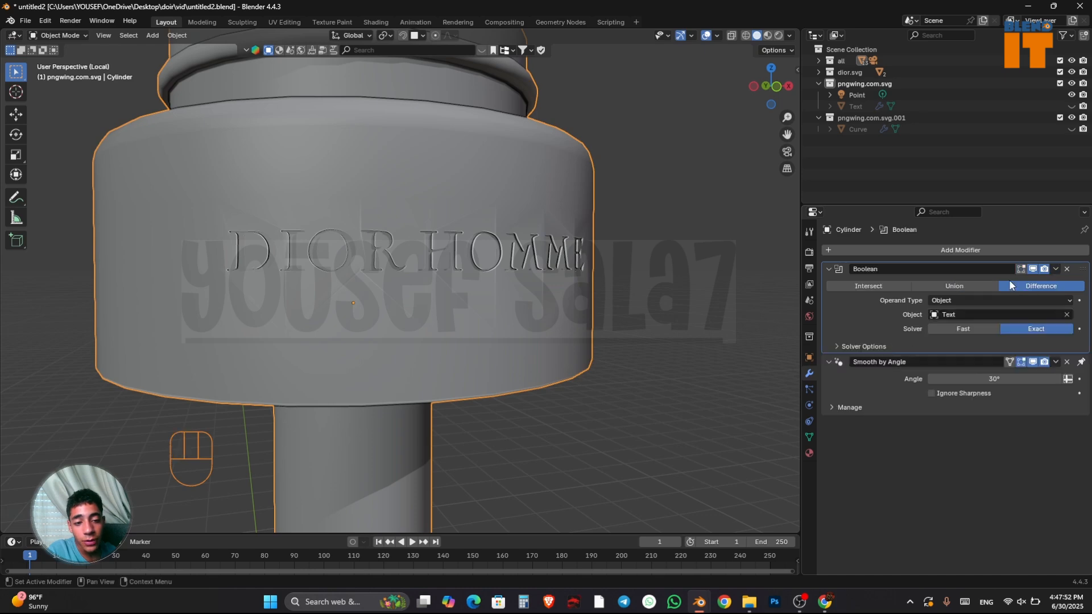
pyautogui.click(1056, 269)
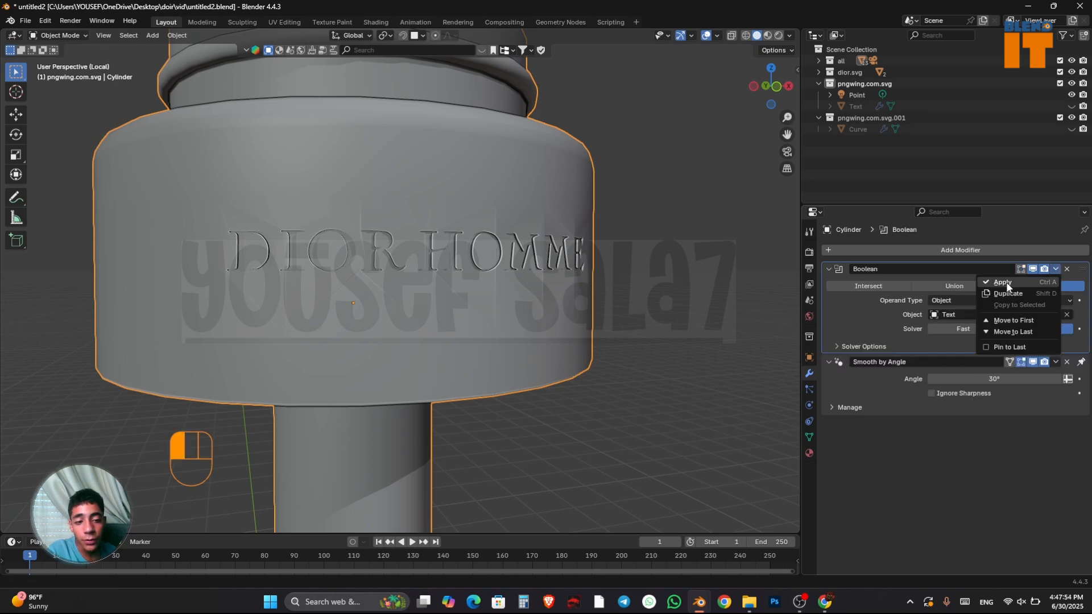
pyautogui.click(1002, 282)
# Try to add a horizontal loop cut to the cylinder's mesh just above the height of the lettering
pyautogui.moveTo(499, 324); pyautogui.dragTo(548, 310, button='middle')
pyautogui.press('Tab')
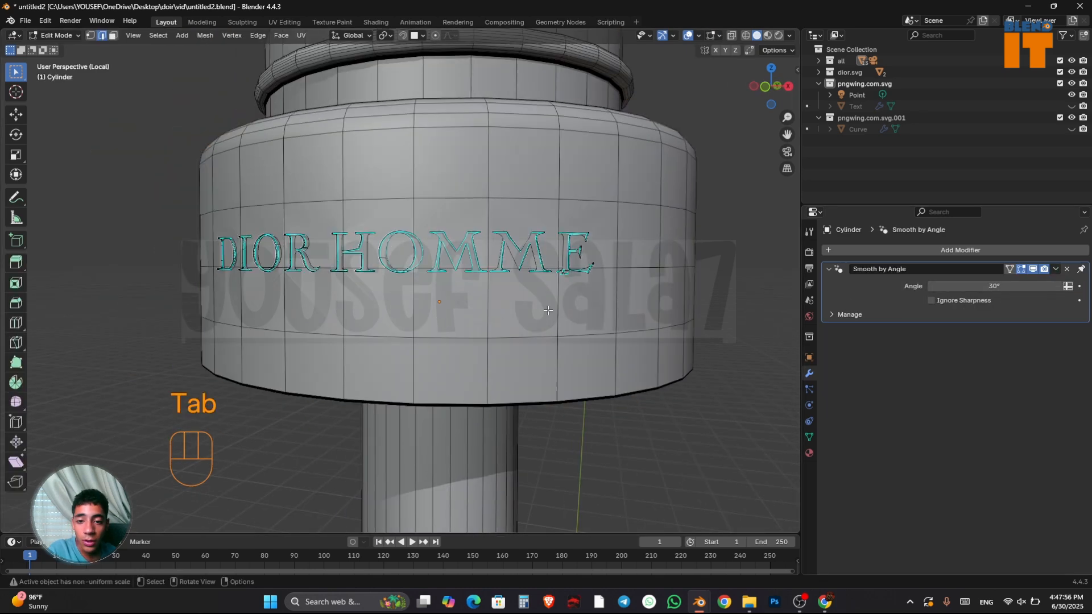
pyautogui.scroll(2, 548, 310)
pyautogui.hotkey('ctrl', 'r')
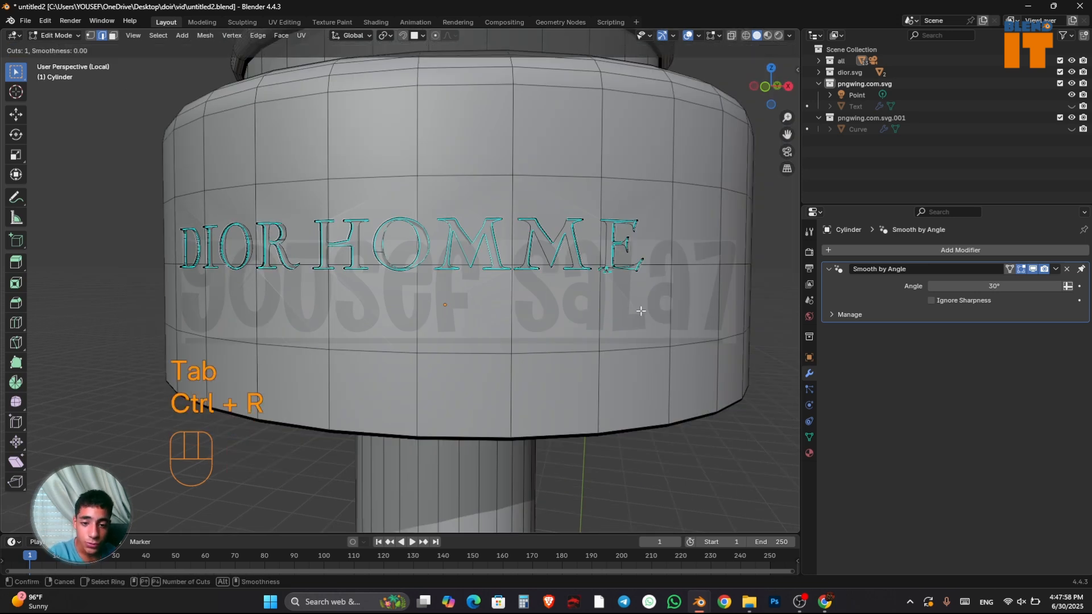
pyautogui.click(681, 223)
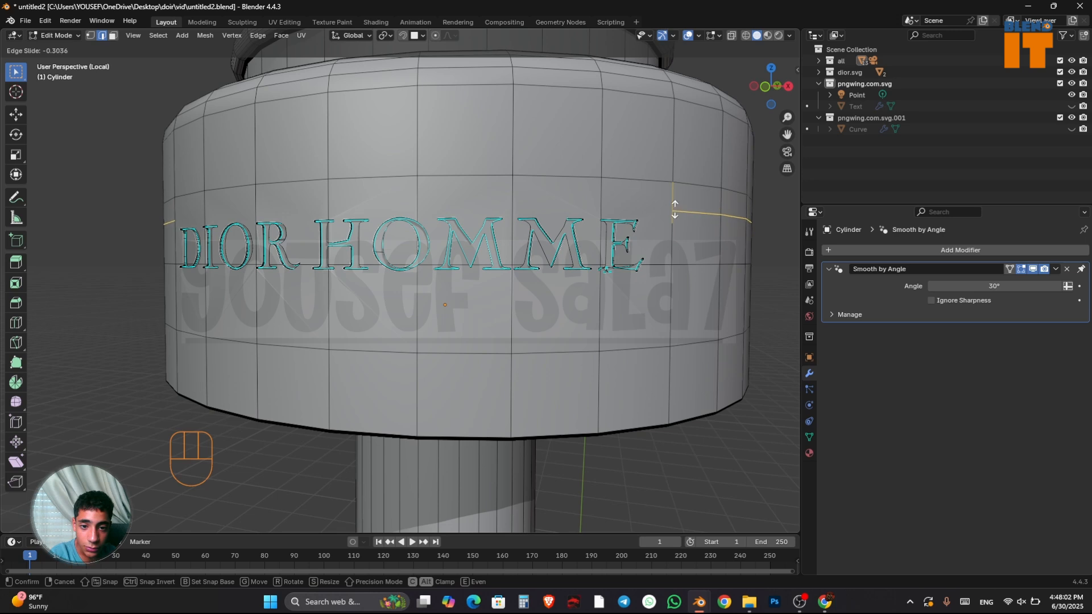
pyautogui.click(675, 209)
pyautogui.hotkey('ctrl', 'r')
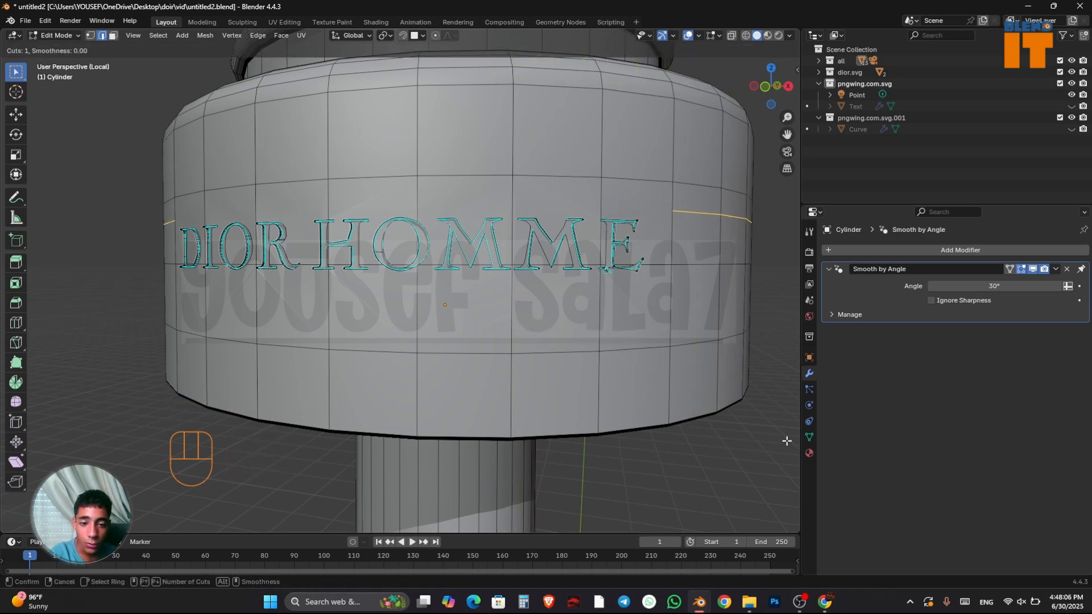
pyautogui.rightClick(762, 432)
# Lower the edge loop above the lettering along the Z axis by about 0.05 m, close to the letters' tops
pyautogui.keyDown('alt'); pyautogui.click(635, 182); pyautogui.keyUp('alt')
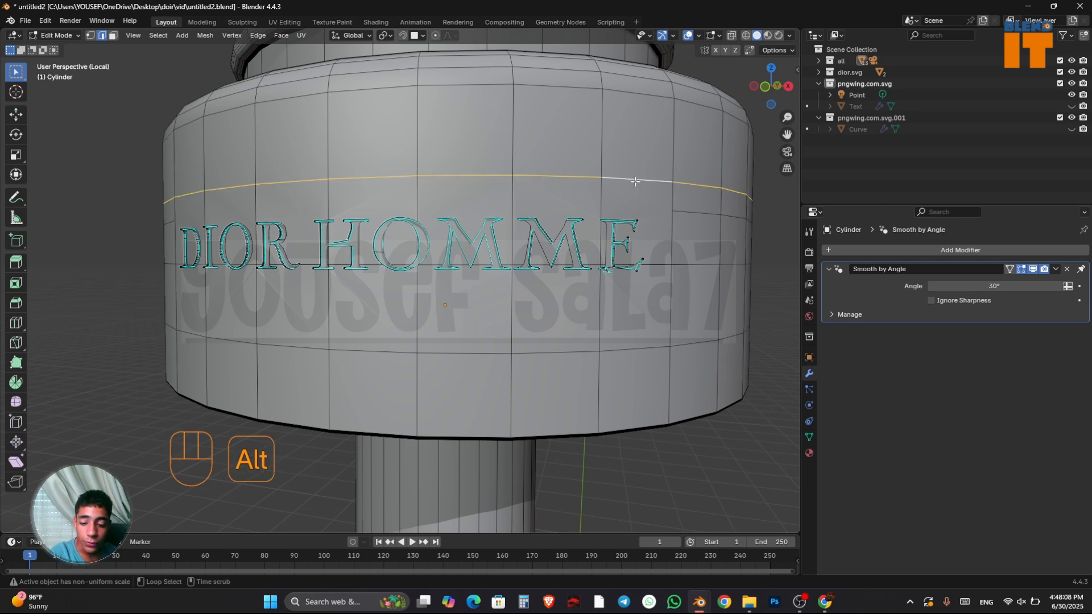
pyautogui.press('g')
pyautogui.press('z')
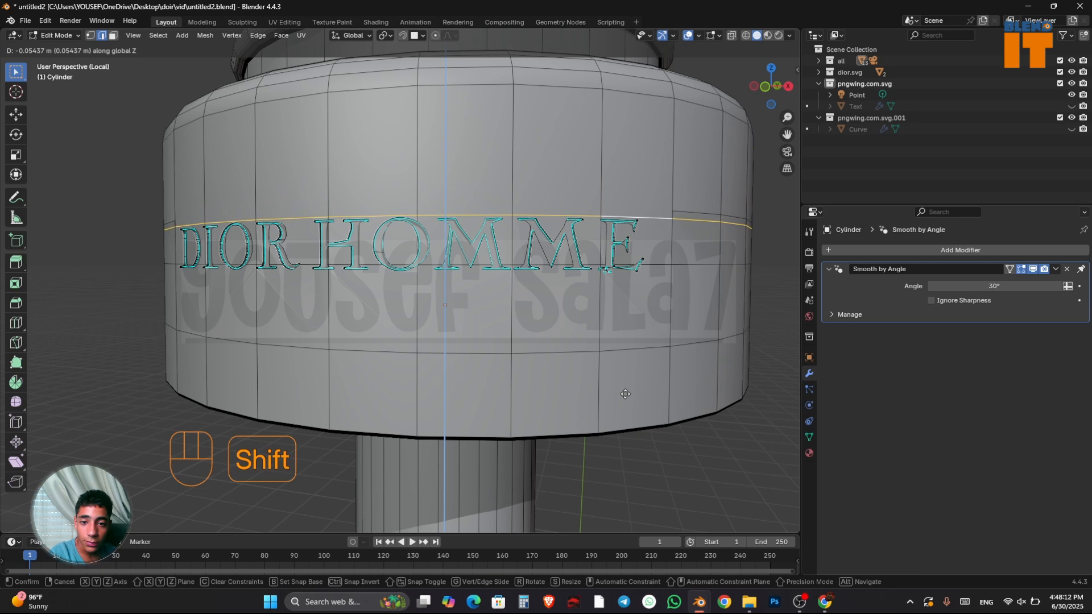
pyautogui.click(632, 352)
# Raise the edge loop below the lettering along the Z axis by about 0.09 m, close under the letters
pyautogui.keyDown('alt'); pyautogui.click(645, 345); pyautogui.keyUp('alt')
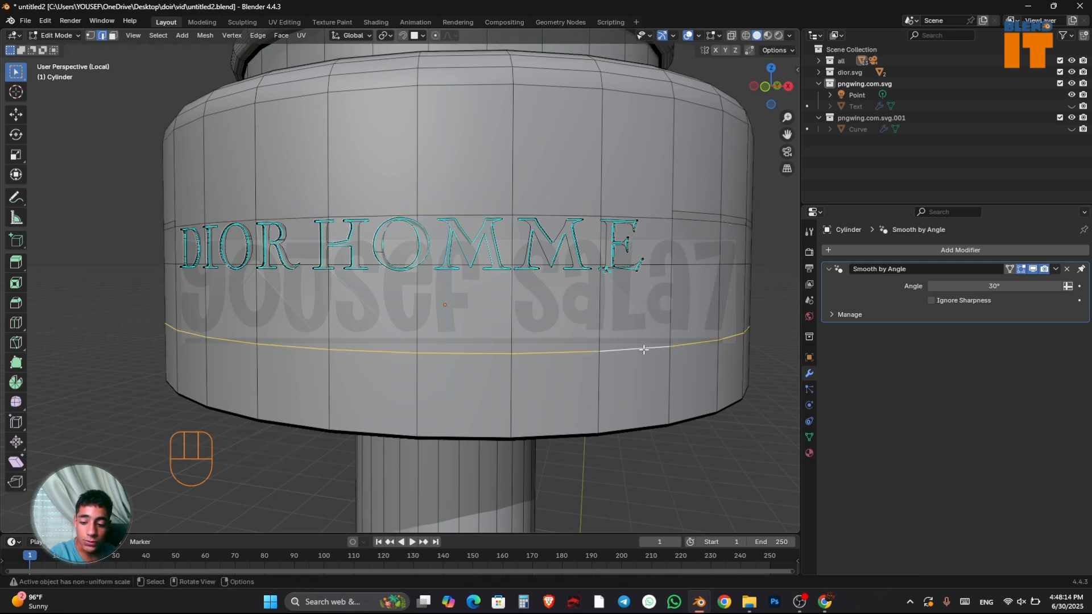
pyautogui.press('g')
pyautogui.press('z')
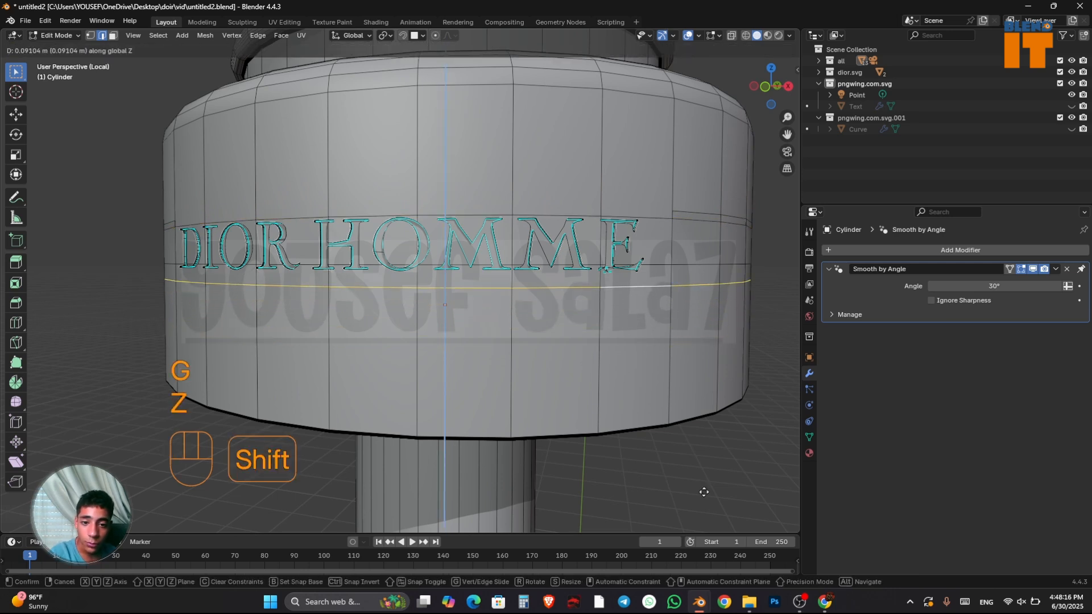
pyautogui.click(720, 440)
pyautogui.press('Tab')
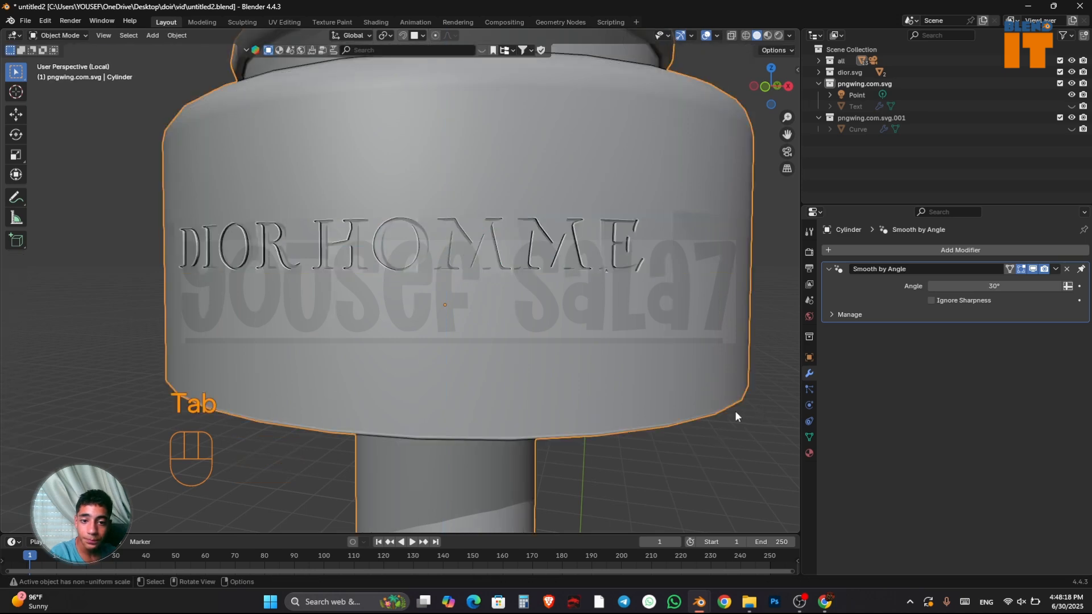
# Dissolve the partial edge loop beside the lettering, near the top of the letters
pyautogui.moveTo(735, 411); pyautogui.dragTo(597, 312, button='middle')
pyautogui.press('Tab')
pyautogui.keyDown('alt'); pyautogui.click(624, 253); pyautogui.keyUp('alt')
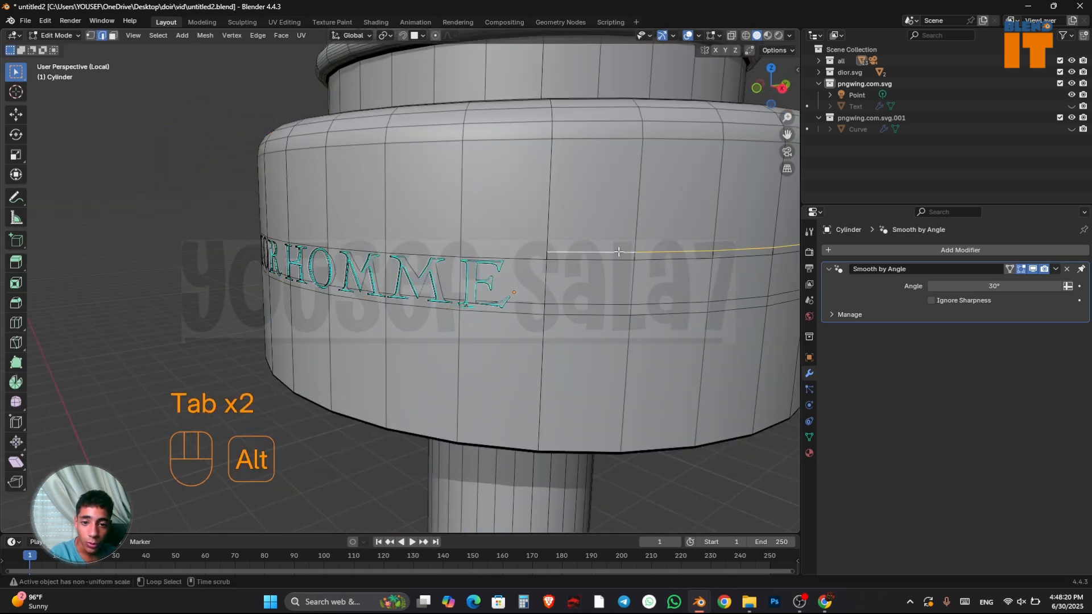
pyautogui.press('x')
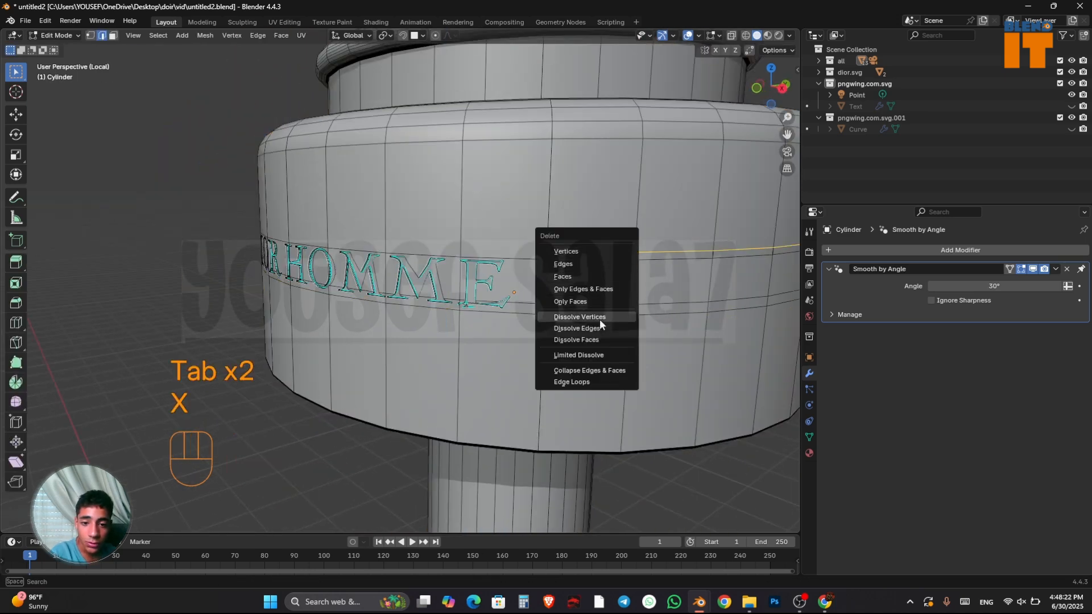
pyautogui.click(599, 327)
pyautogui.press('Tab')
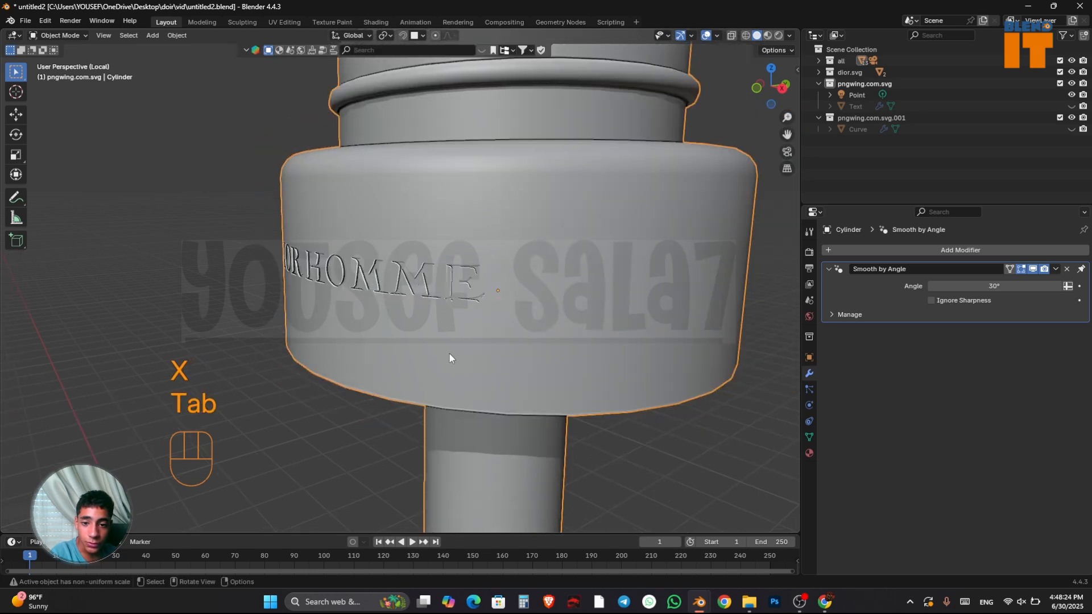
# Show the model in Material Preview shading and inspect the engraved cylinder's surface
pyautogui.scroll(-3, 449, 357)
pyautogui.moveTo(449, 357); pyautogui.dragTo(671, 129, button='middle')
pyautogui.click(768, 35)
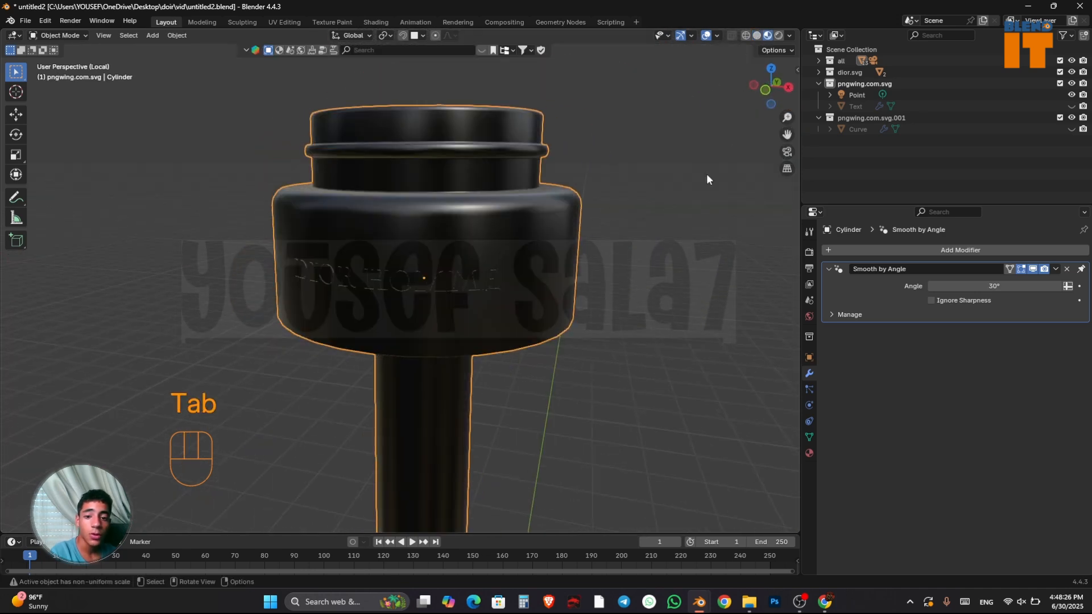
pyautogui.scroll(-2, 572, 260)
pyautogui.moveTo(572, 260)
pyautogui.mouseDown(button='middle')
pyautogui.moveTo(637, 272)
pyautogui.moveTo(435, 309)
pyautogui.moveTo(425, 295)
pyautogui.moveTo(474, 304)
pyautogui.moveTo(360, 312)
pyautogui.moveTo(449, 310)
pyautogui.mouseUp(button='middle')
pyautogui.scroll(6, 435, 308)
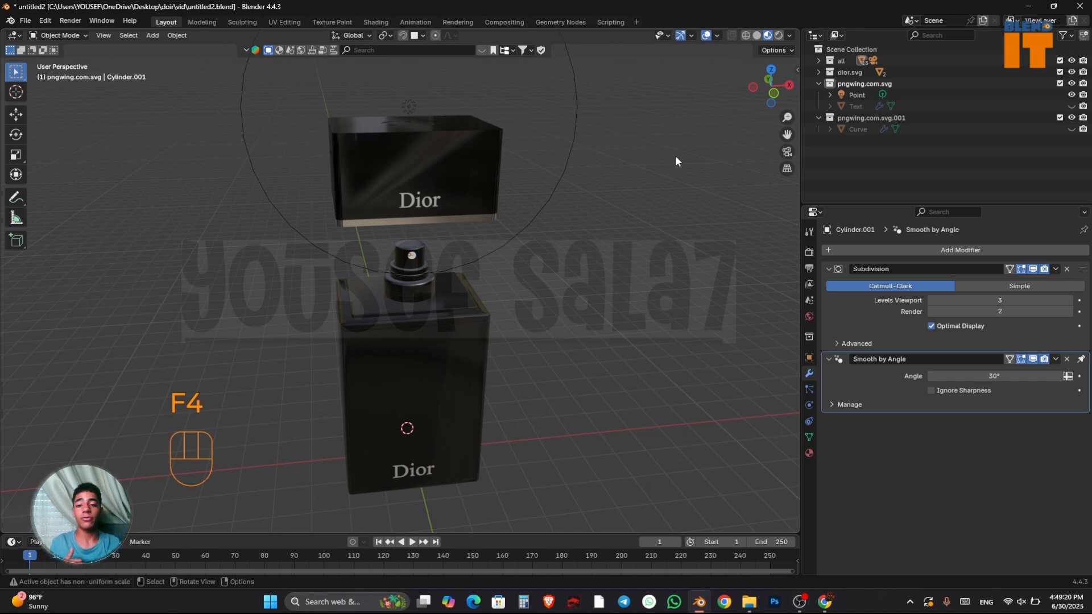
# Select the engraved cylinder on the assembled bottle and examine it up close
pyautogui.click(431, 298)
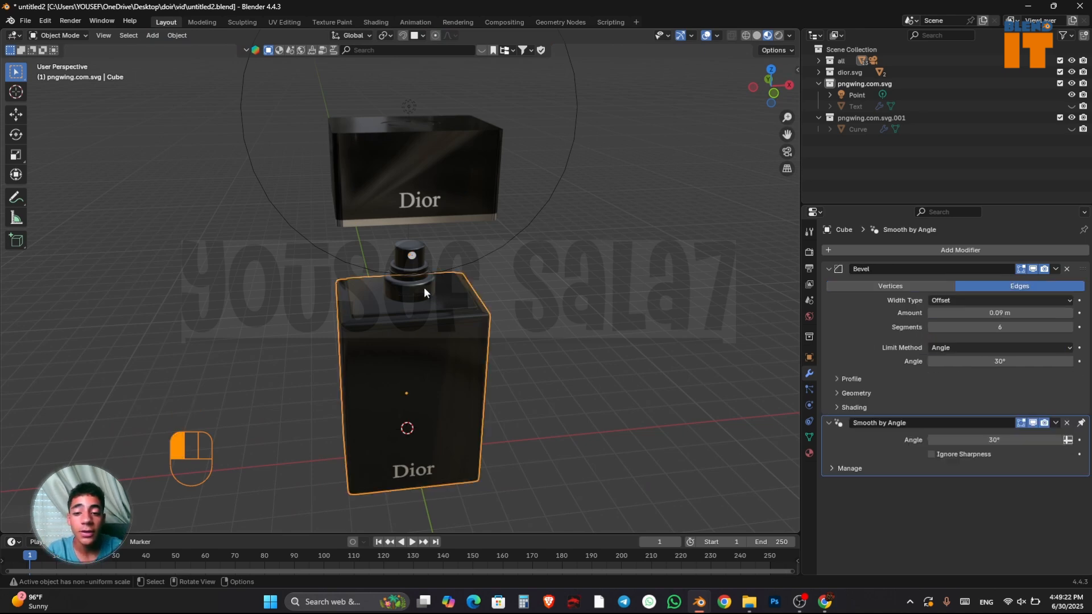
pyautogui.click(424, 287)
pyautogui.scroll(2, 387, 268)
pyautogui.scroll(2, 386, 268)
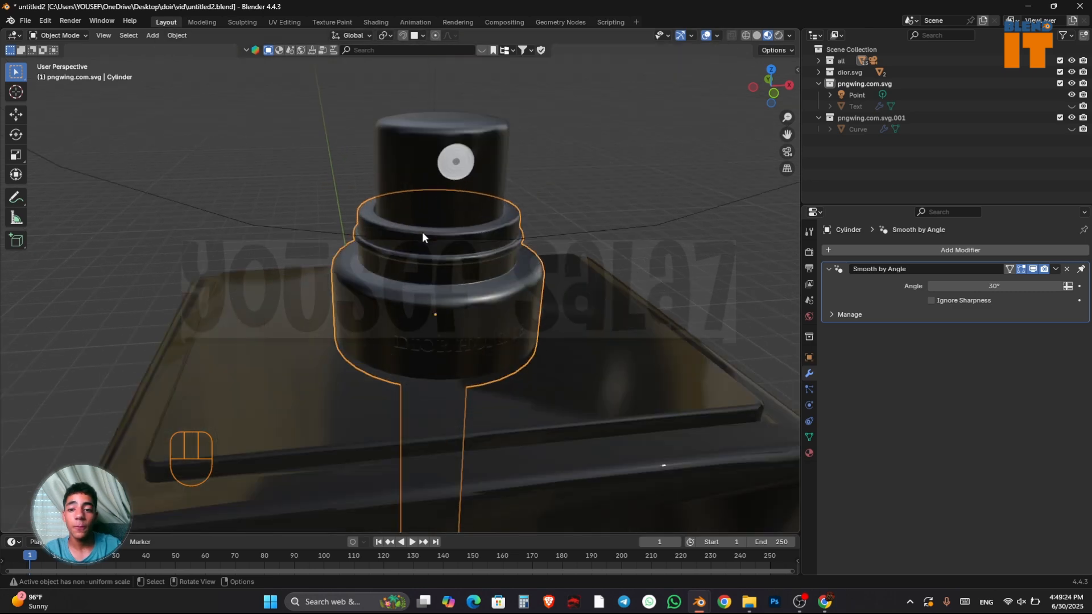
pyautogui.moveTo(422, 231)
pyautogui.mouseDown(button='middle')
pyautogui.moveTo(455, 201)
pyautogui.moveTo(425, 210)
pyautogui.mouseUp(button='middle')
# Check the spray head in isolation and make the Curve object in the pngwing.com.svg.001 collection visible in the full scene
pyautogui.click(432, 173)
pyautogui.scroll(-5, 441, 170)
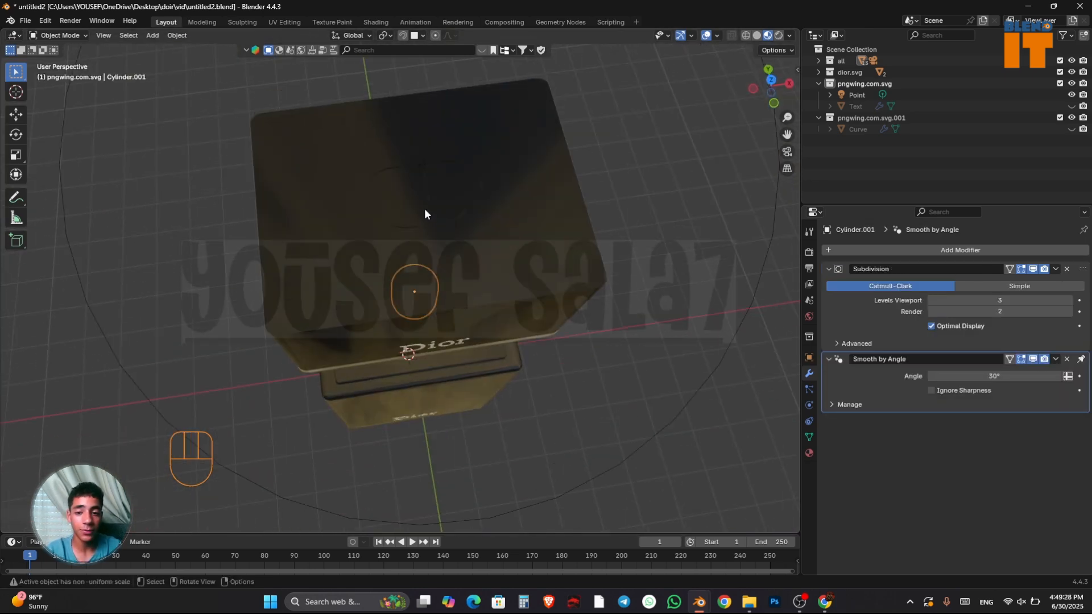
pyautogui.moveTo(413, 334); pyautogui.dragTo(438, 193, button='middle')
pyautogui.scroll(4, 410, 262)
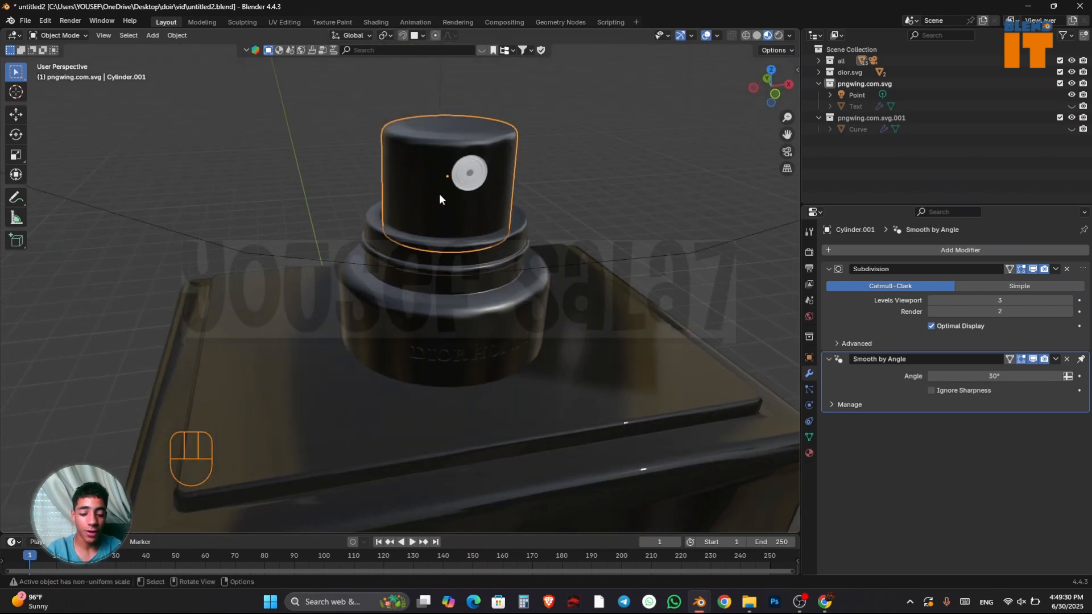
pyautogui.press('KP_Divide')
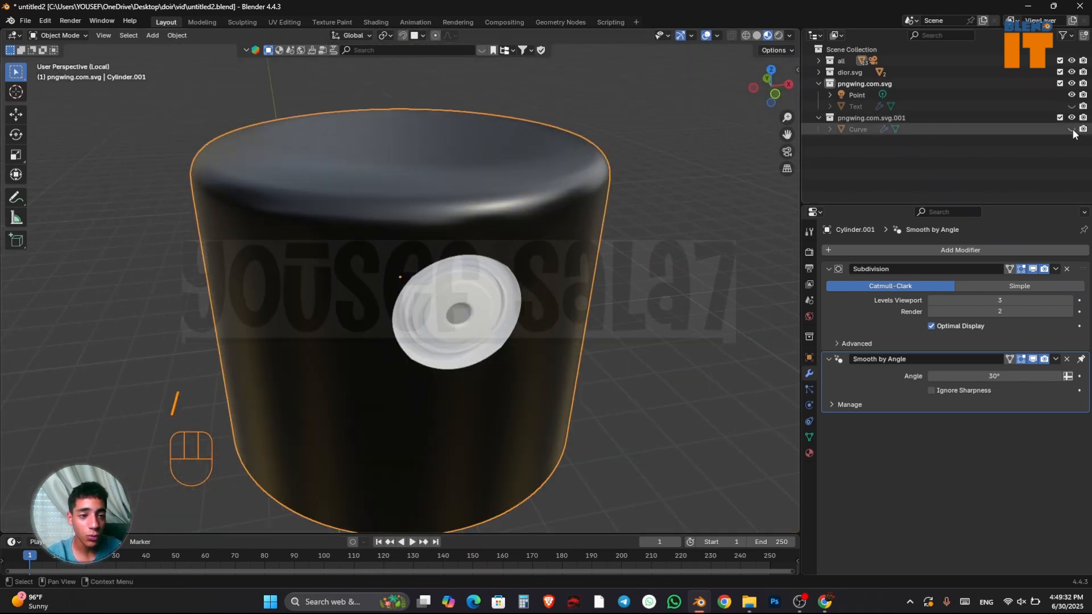
pyautogui.scroll(-5, 505, 221)
pyautogui.press('KP_Divide')
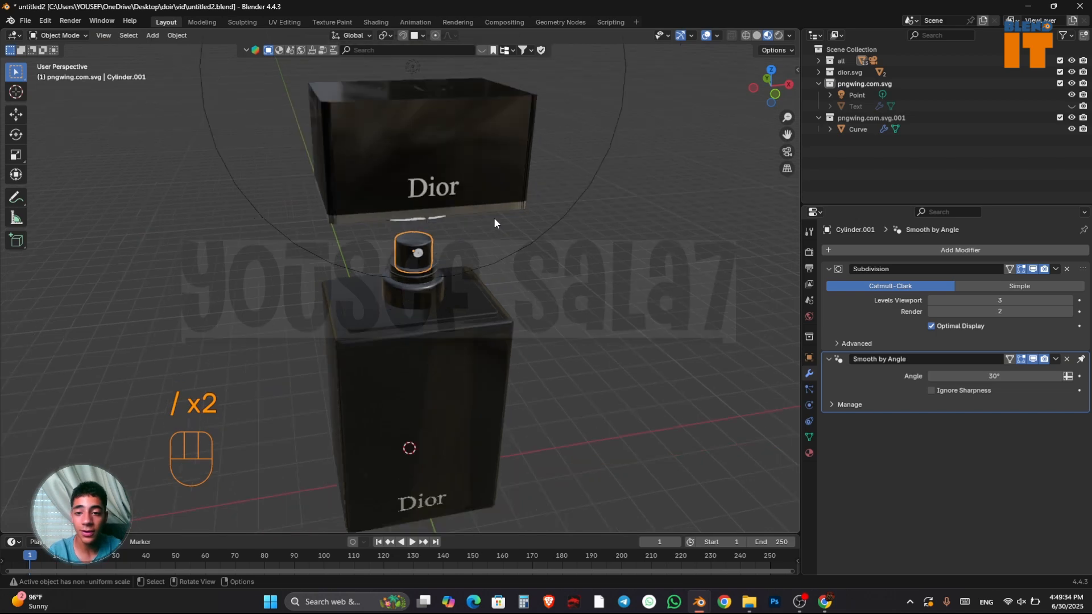
# Isolate the CD emblem curve together with the spray head cylinder
pyautogui.click(435, 219)
pyautogui.press('KP_Decimal')
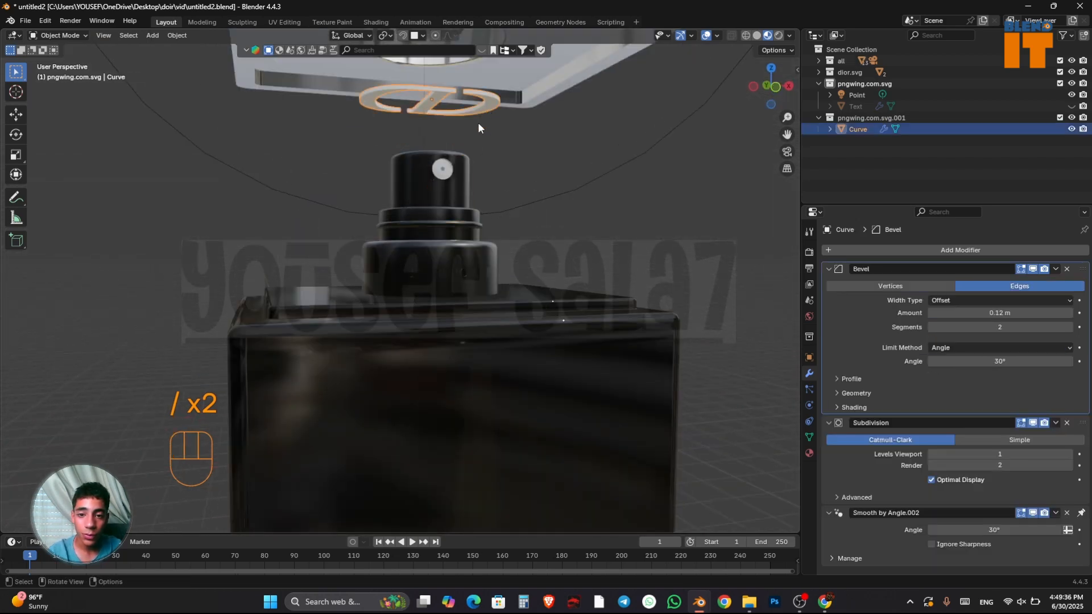
pyautogui.keyDown('shift'); pyautogui.click(415, 165); pyautogui.keyUp('shift')
pyautogui.press('KP_Divide')
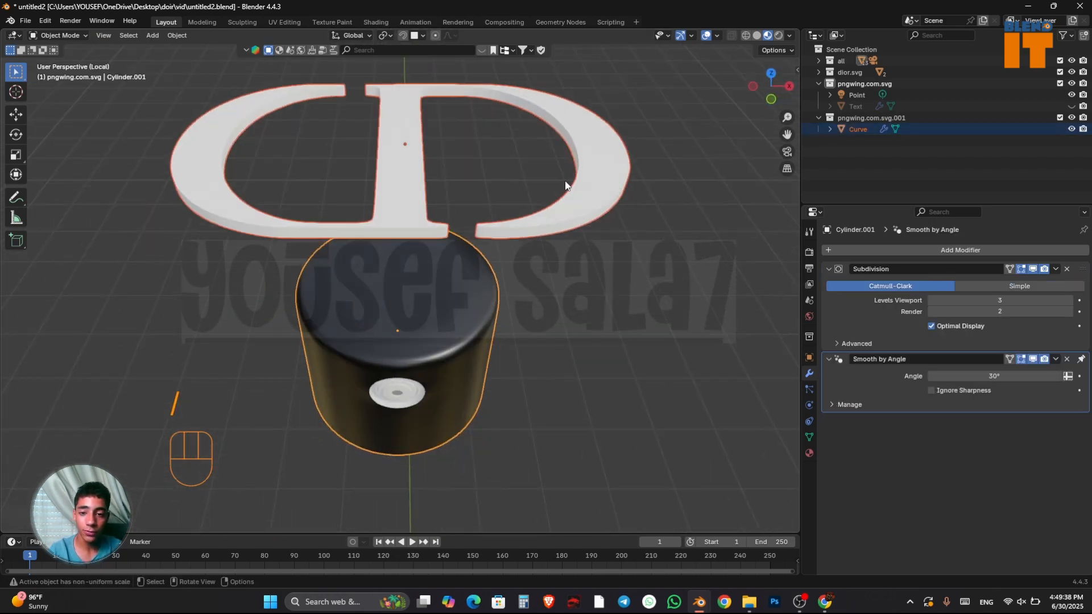
# Scale the CD emblem down to about a third of its size and lower it along Z toward the spray head's top
pyautogui.click(565, 185)
pyautogui.press('s')
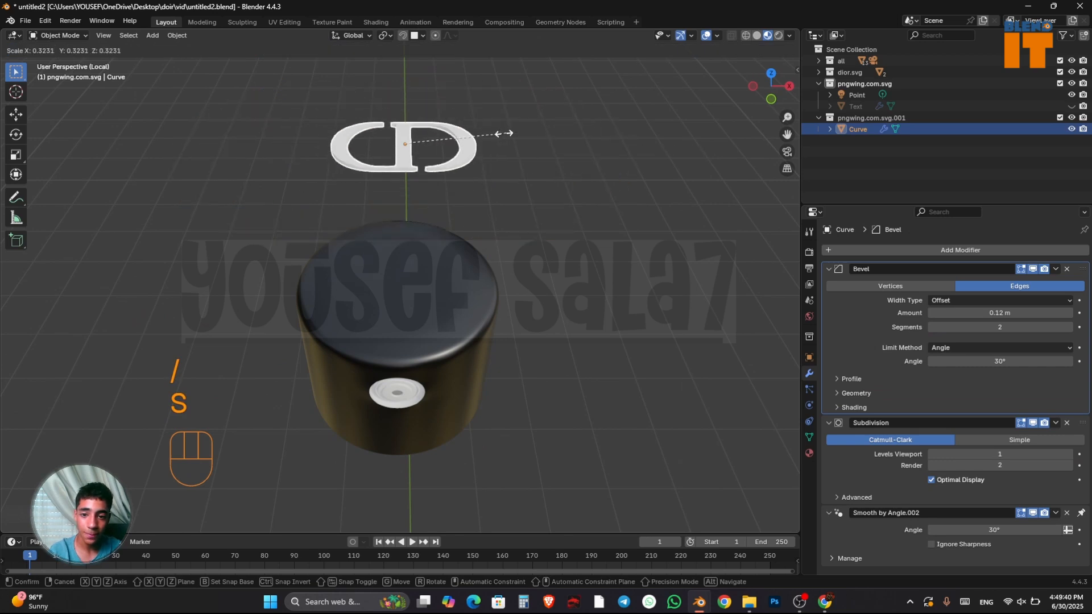
pyautogui.click(500, 137)
pyautogui.scroll(3, 499, 142)
pyautogui.press('g')
pyautogui.press('z')
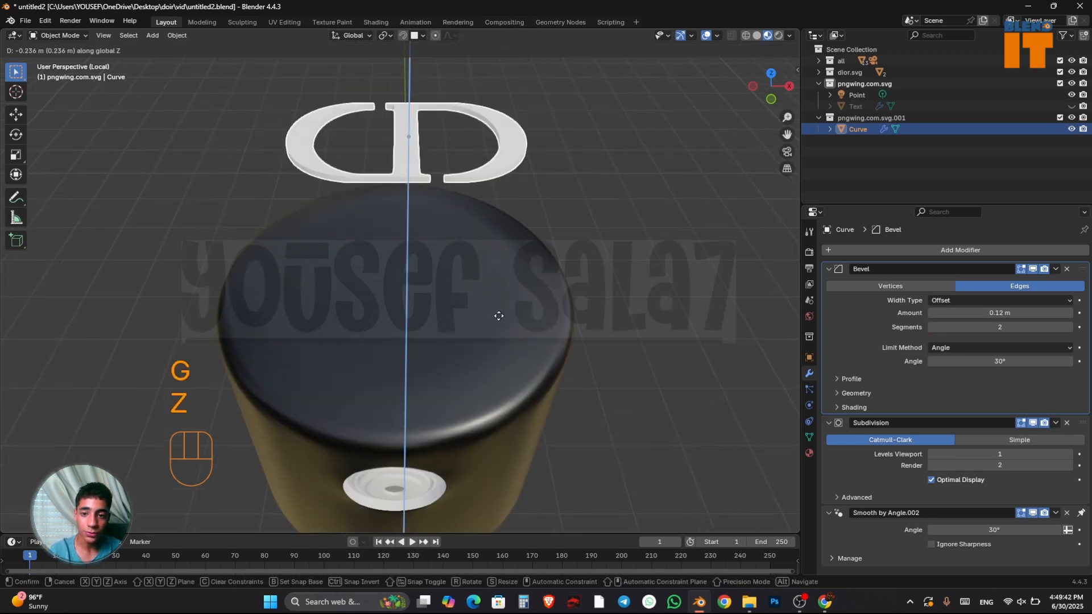
pyautogui.click(397, 192)
# Lower the emblem about 0.1 m along Z onto the spray head's top with snapping enabled, and turn snapping back off
pyautogui.click(403, 35)
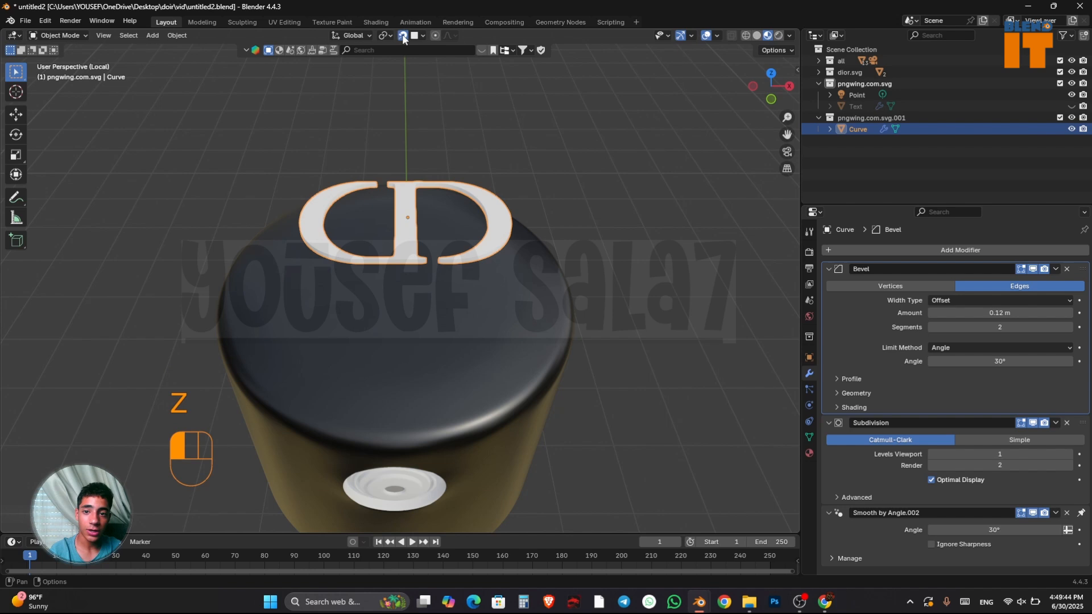
pyautogui.moveTo(421, 91); pyautogui.dragTo(455, 137, button='middle')
pyautogui.press('g')
pyautogui.press('z')
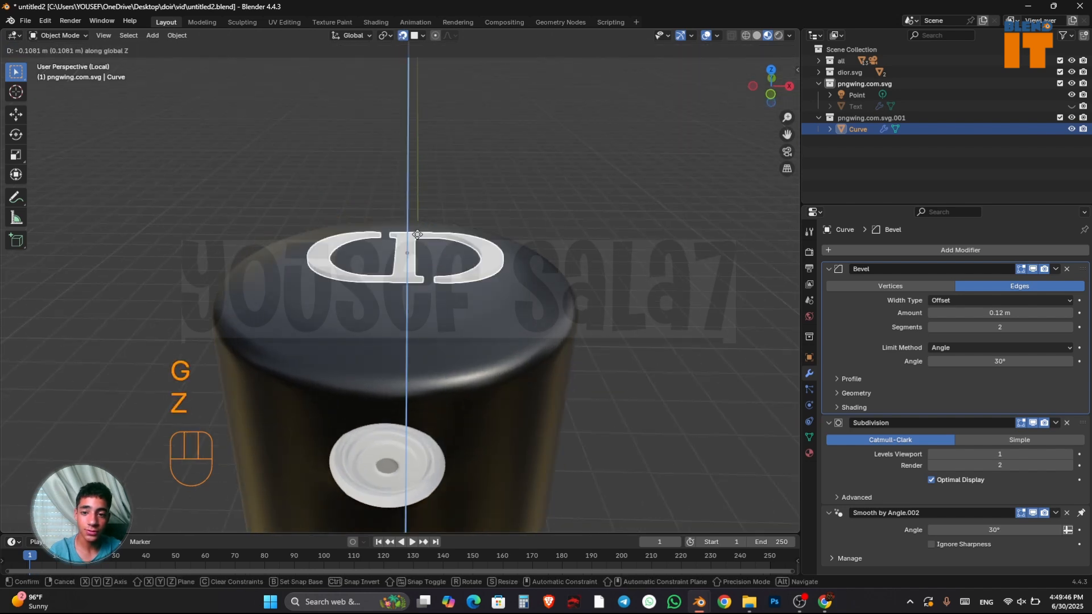
pyautogui.click(423, 297)
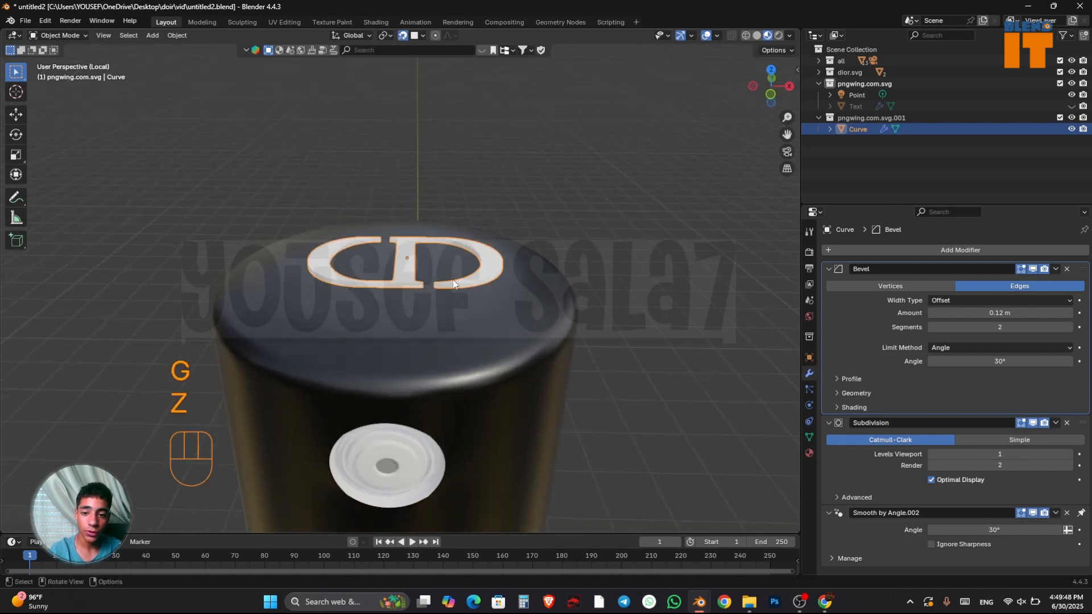
pyautogui.click(403, 36)
# Fine-adjust the emblem's height along Z so that its base sinks slightly into the spray head's top surface
pyautogui.moveTo(447, 187); pyautogui.dragTo(451, 149, button='middle')
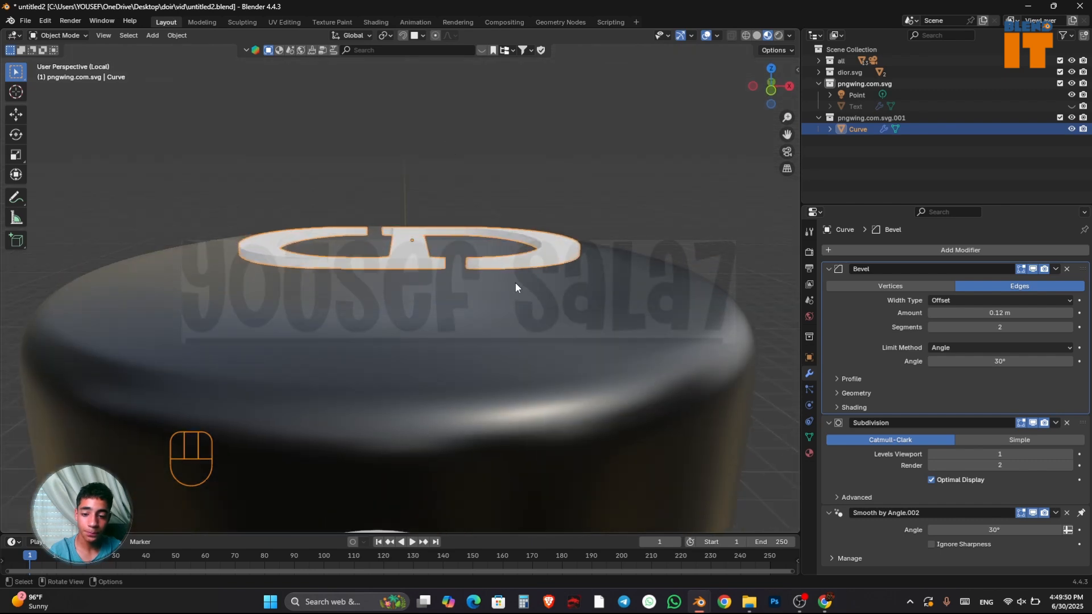
pyautogui.press('g')
pyautogui.press('z')
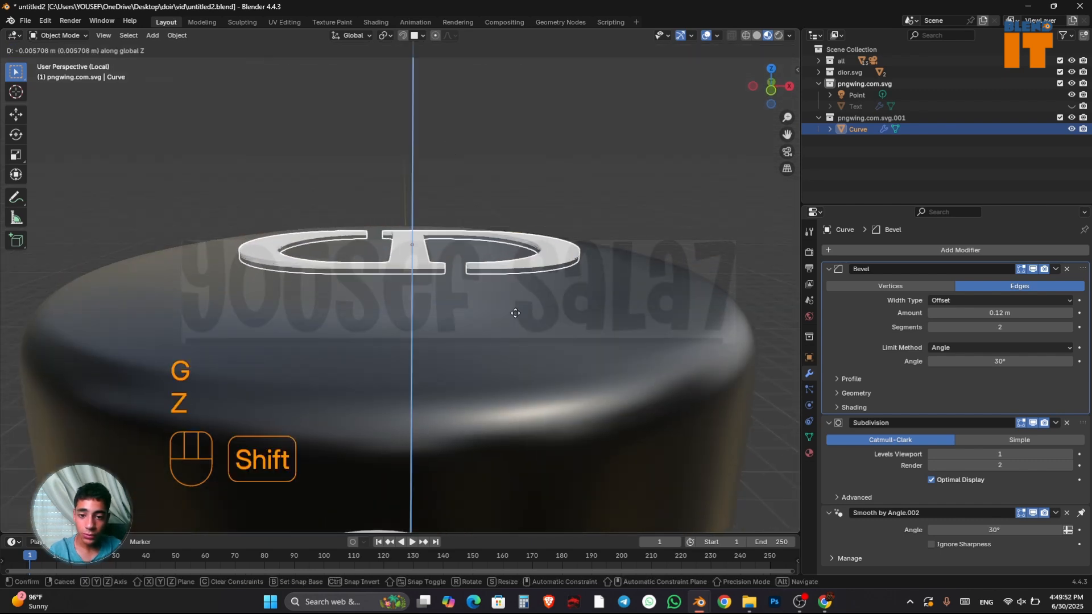
pyautogui.click(545, 248)
# Center the emblem on the spray head's round top in the top view and scale it down slightly
pyautogui.moveTo(544, 248); pyautogui.dragTo(544, 296, button='middle')
pyautogui.press('`')
pyautogui.click(567, 162)
pyautogui.scroll(-3, 530, 314)
pyautogui.press('g')
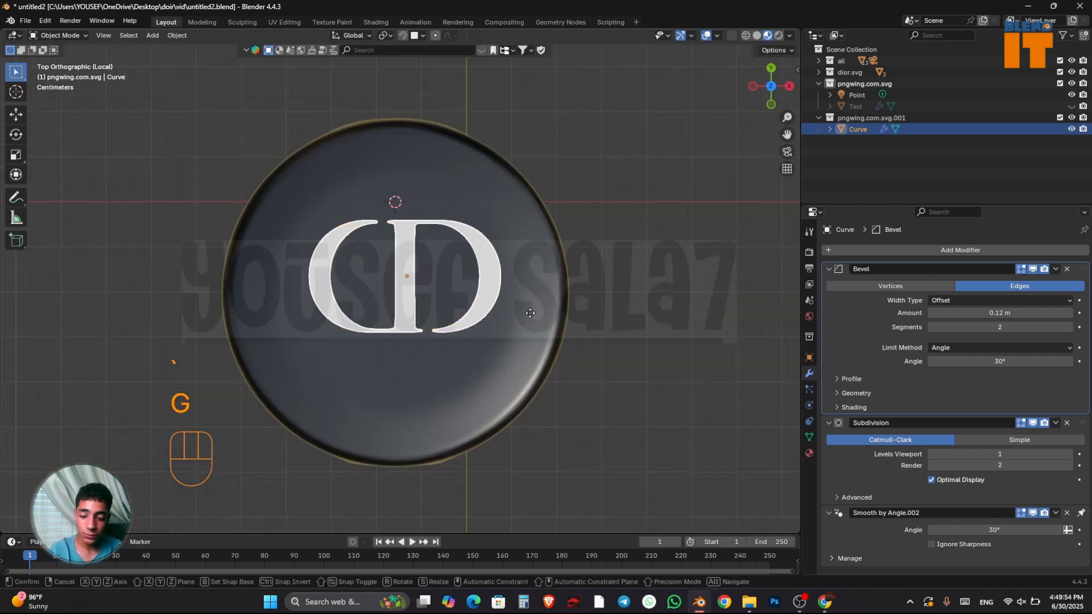
pyautogui.click(523, 330)
pyautogui.press('s')
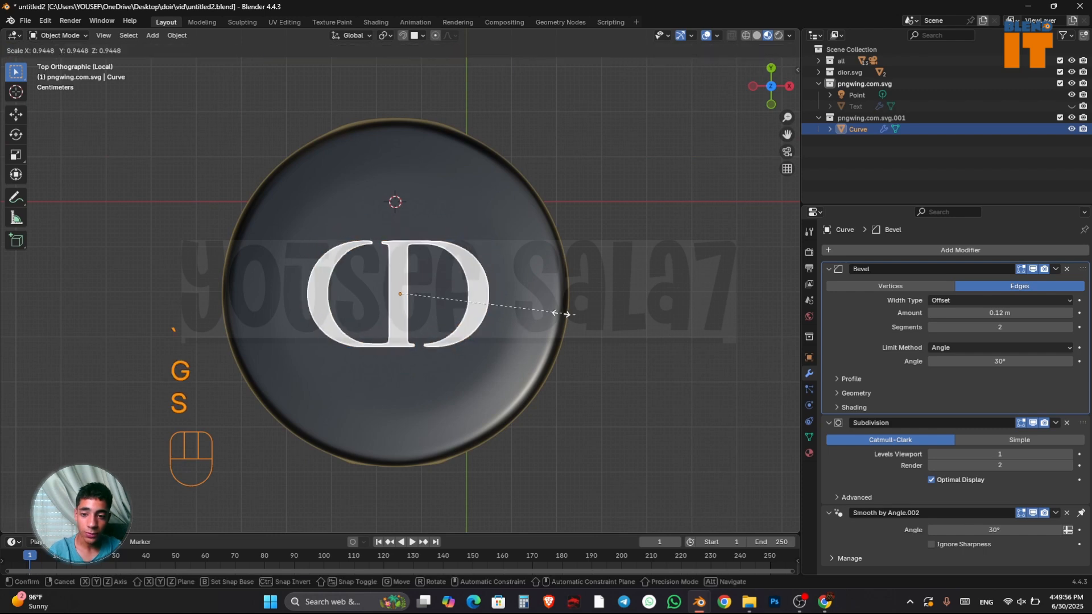
pyautogui.click(534, 313)
# Sink the emblem about 0.0023 m further along Z into the spray head's top
pyautogui.moveTo(533, 313); pyautogui.dragTo(573, 226, button='middle')
pyautogui.press('g')
pyautogui.press('z')
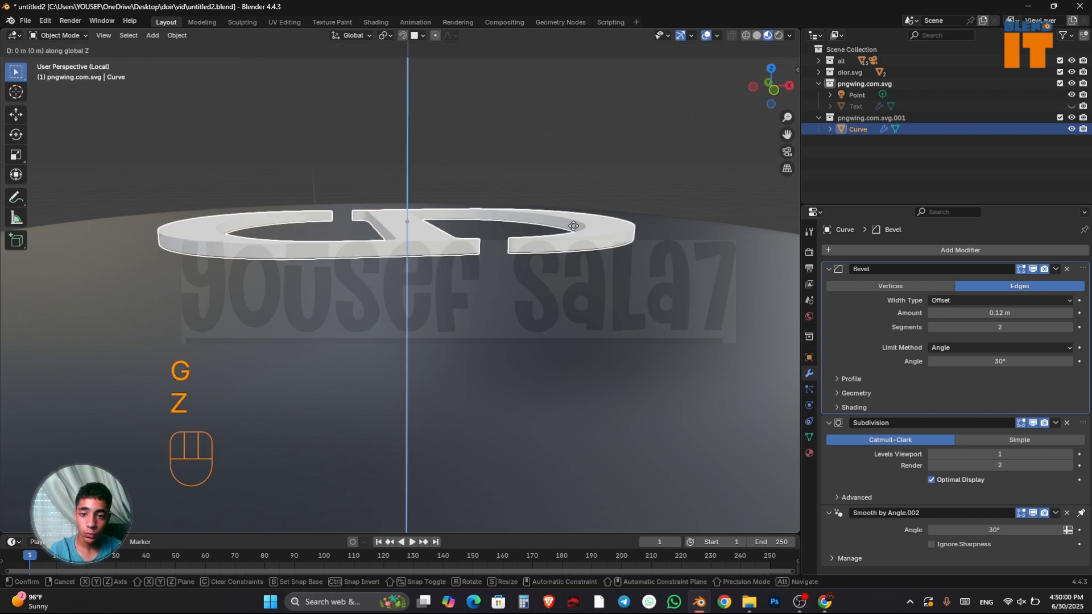
pyautogui.press('shift')
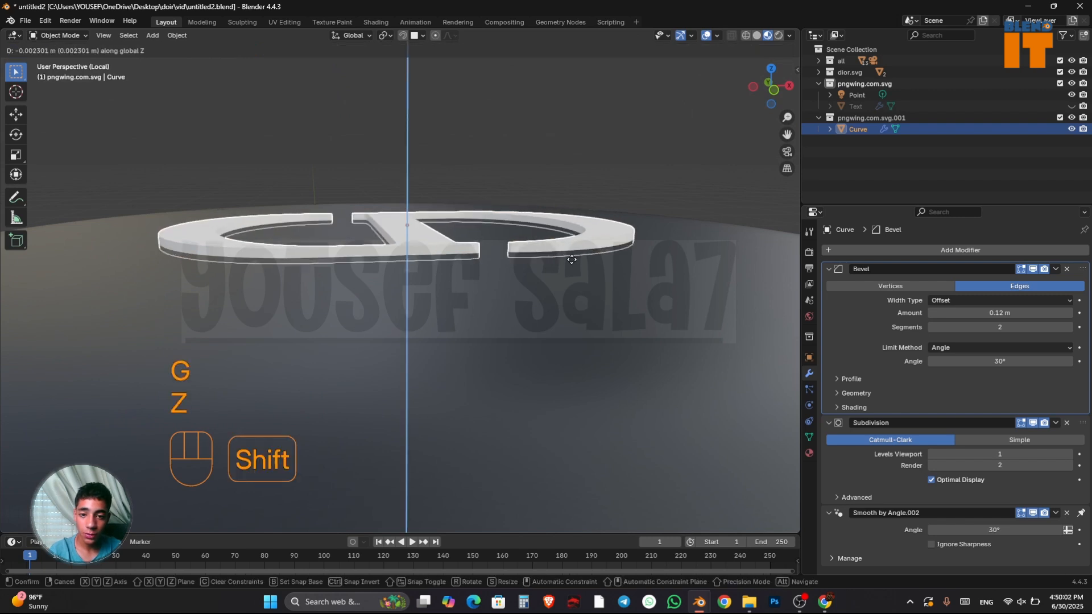
pyautogui.click(572, 260)
# Add a Boolean modifier set to Difference to the spray head with the emblem Curve as its object, and hide the emblem
pyautogui.click(579, 334)
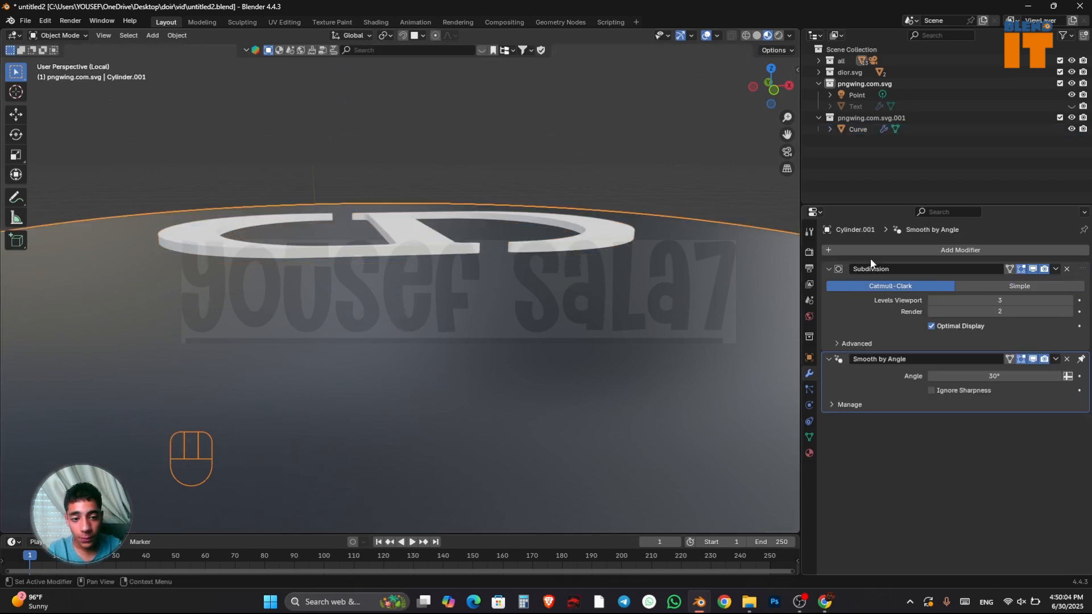
pyautogui.click(886, 252)
pyautogui.moveTo(886, 251)
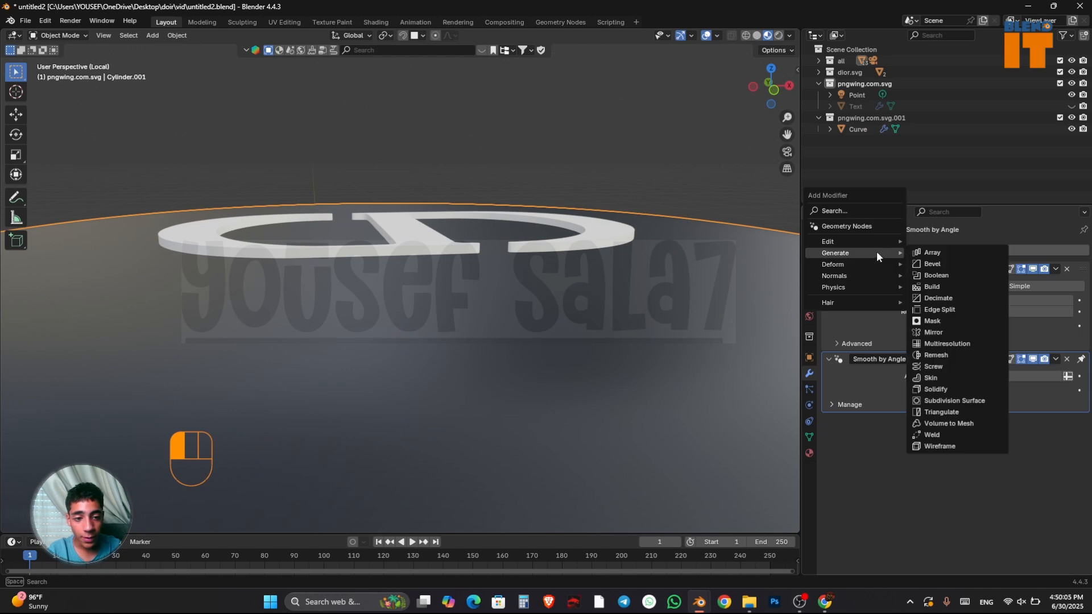
pyautogui.click(945, 277)
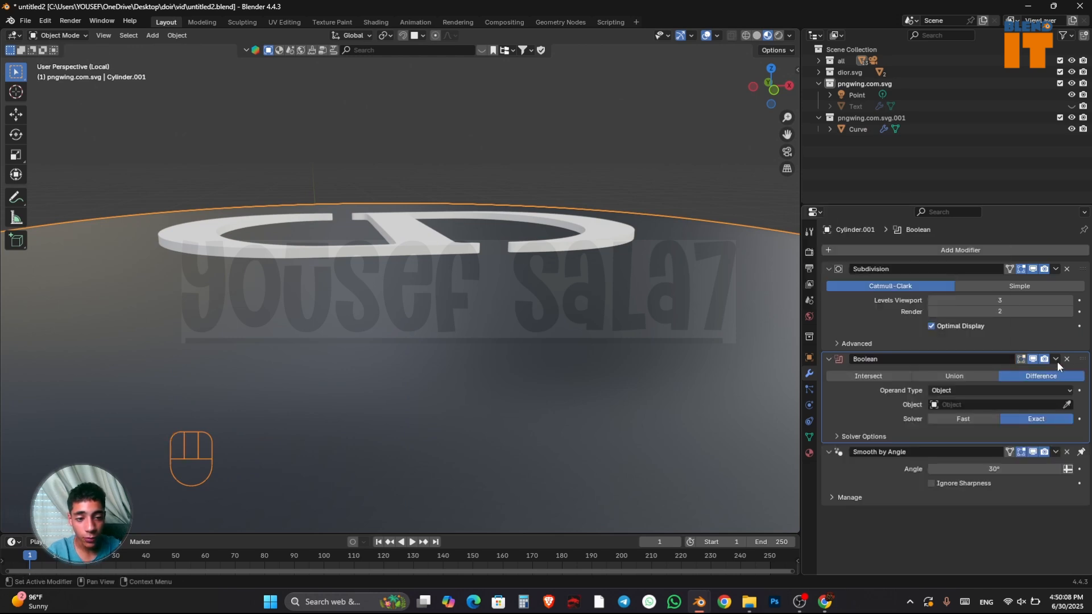
pyautogui.click(1067, 405)
pyautogui.click(610, 218)
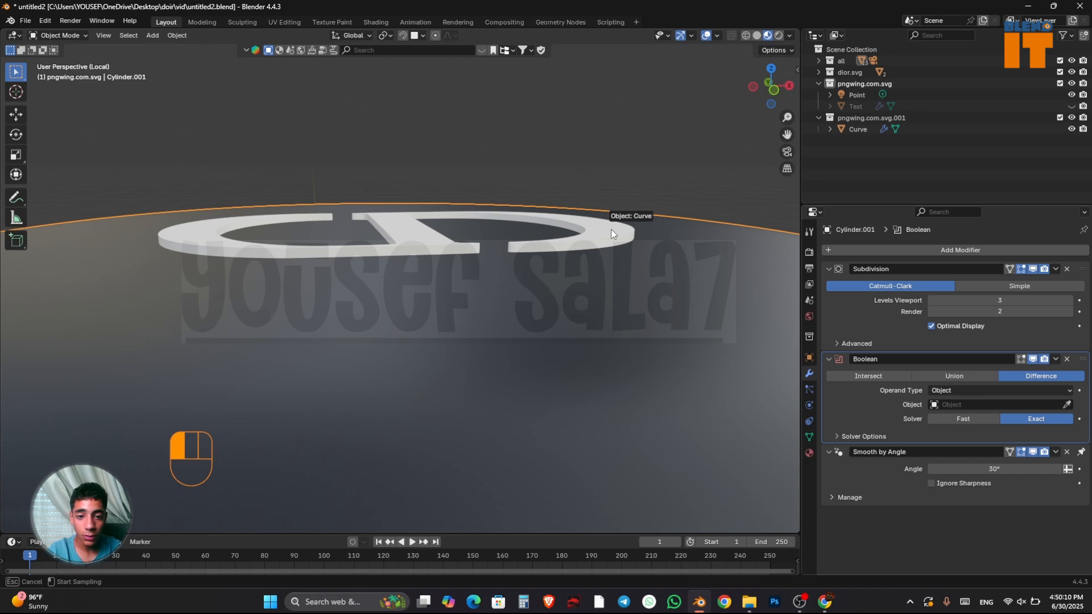
pyautogui.moveTo(557, 163); pyautogui.dragTo(557, 193, button='middle')
pyautogui.click(605, 257)
pyautogui.press('h')
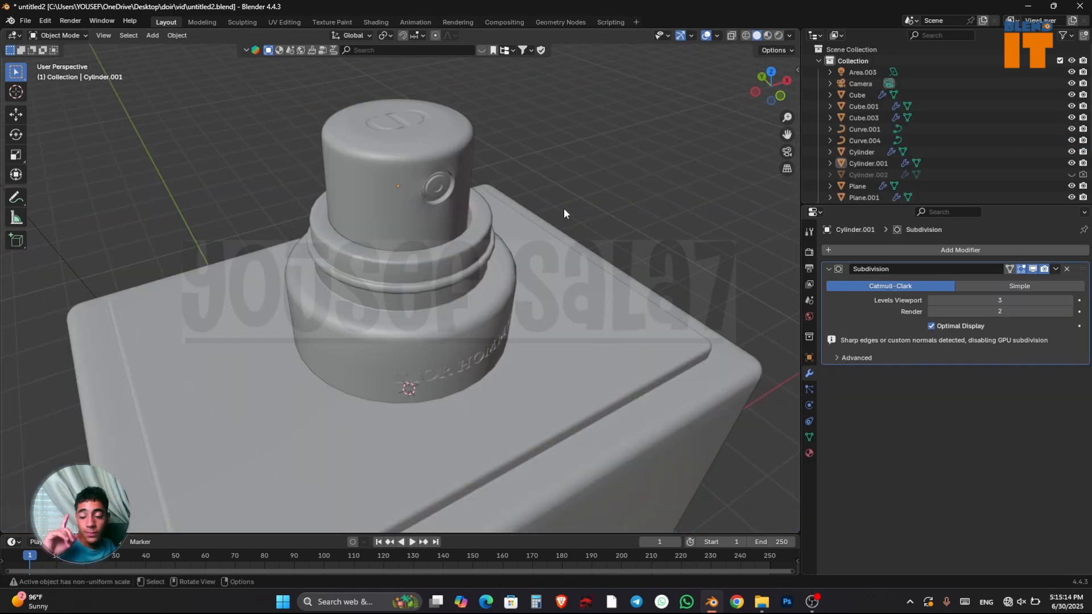
# Inspect the emblem engraved in the spray head and show the whole bottle in Material Preview shading
pyautogui.scroll(6, 421, 162)
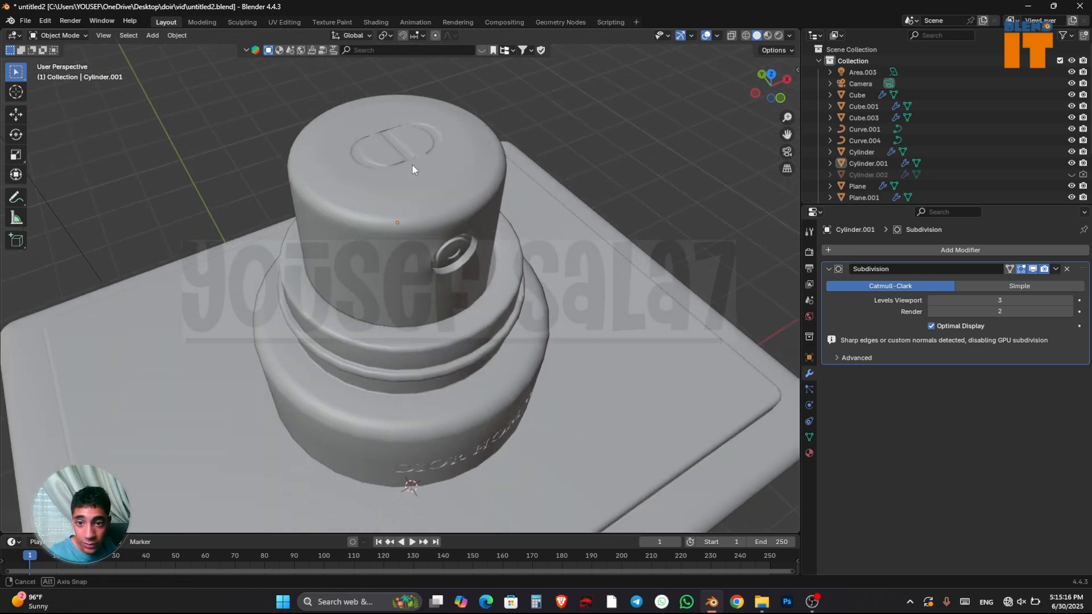
pyautogui.scroll(-4, 411, 164)
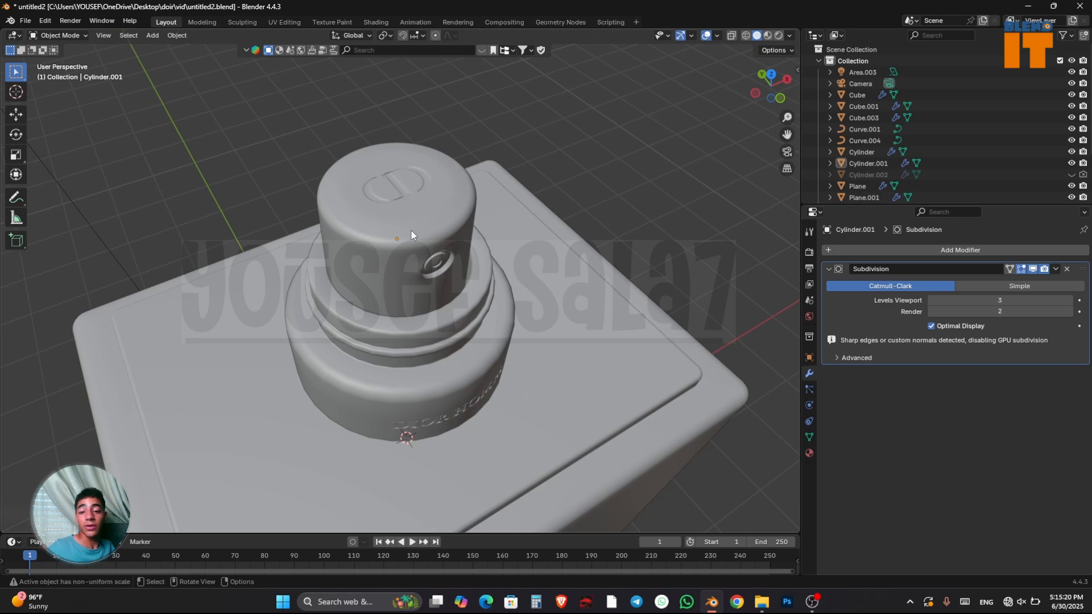
pyautogui.scroll(-3, 409, 231)
pyautogui.moveTo(414, 268); pyautogui.dragTo(478, 223, button='middle')
pyautogui.scroll(-5, 391, 207)
pyautogui.click(768, 35)
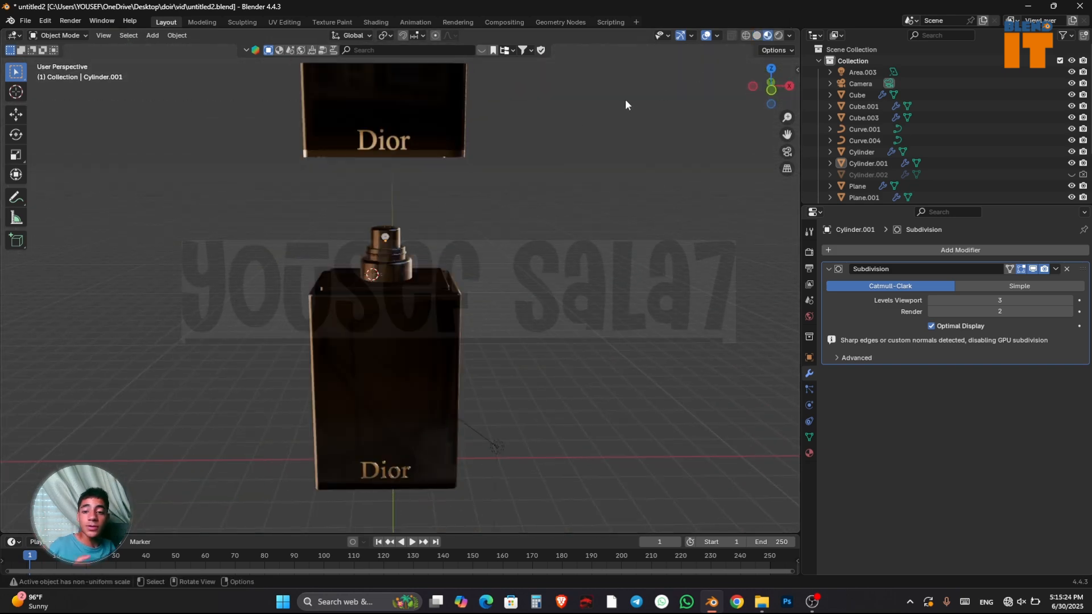
pyautogui.scroll(5, 480, 192)
pyautogui.scroll(2, 448, 177)
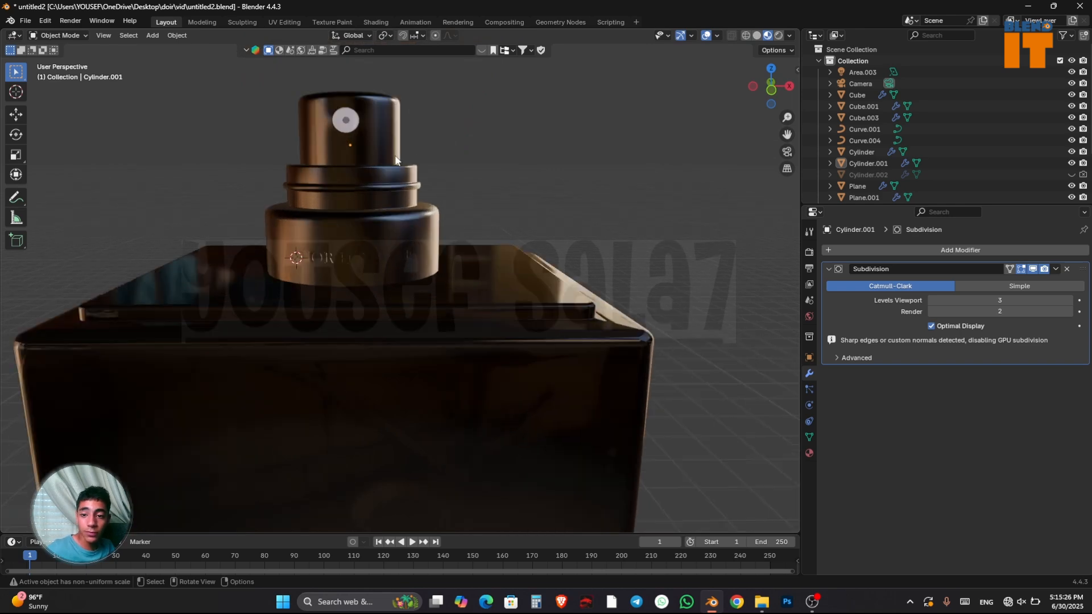
pyautogui.moveTo(443, 178); pyautogui.dragTo(442, 200, button='middle')
pyautogui.scroll(-5, 448, 225)
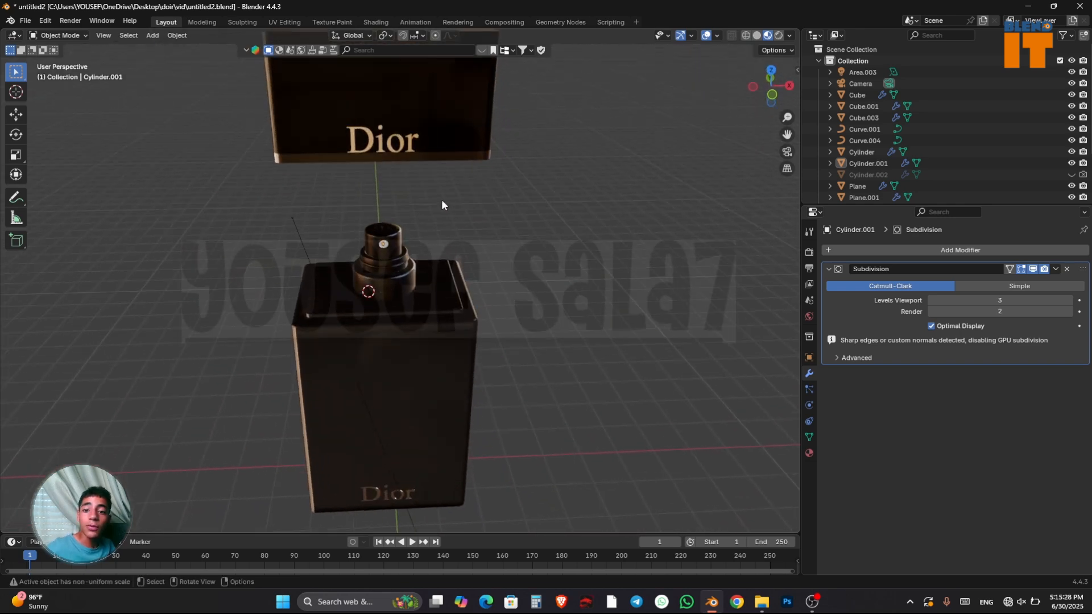
# Move the Dior lettering on the cap slightly up along Z in the front view
pyautogui.press('KP_1')
pyautogui.click(401, 123)
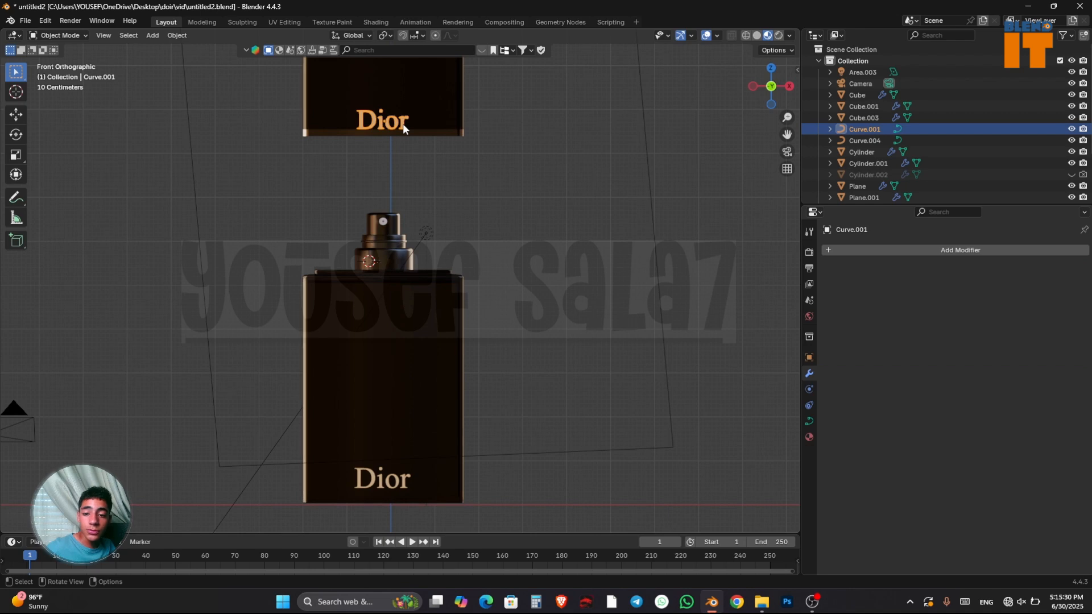
pyautogui.press('g')
pyautogui.press('z')
pyautogui.click(418, 30)
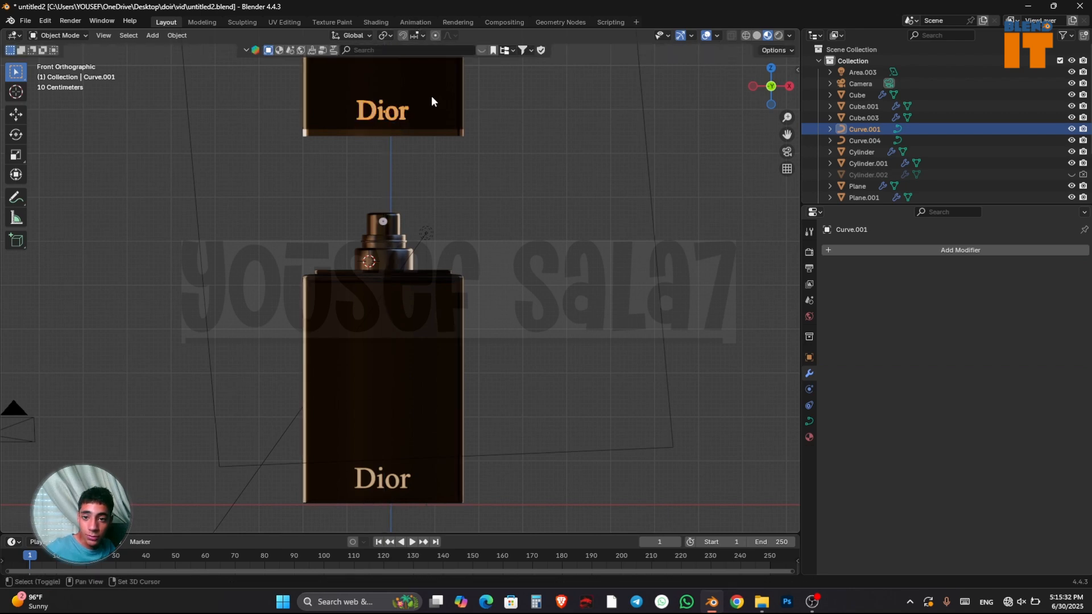
# Lower the cap together with its Dior lettering along Z until it sits closed on the bottle
pyautogui.keyDown('shift'); pyautogui.click(431, 95); pyautogui.keyUp('shift')
pyautogui.press('g')
pyautogui.press('z')
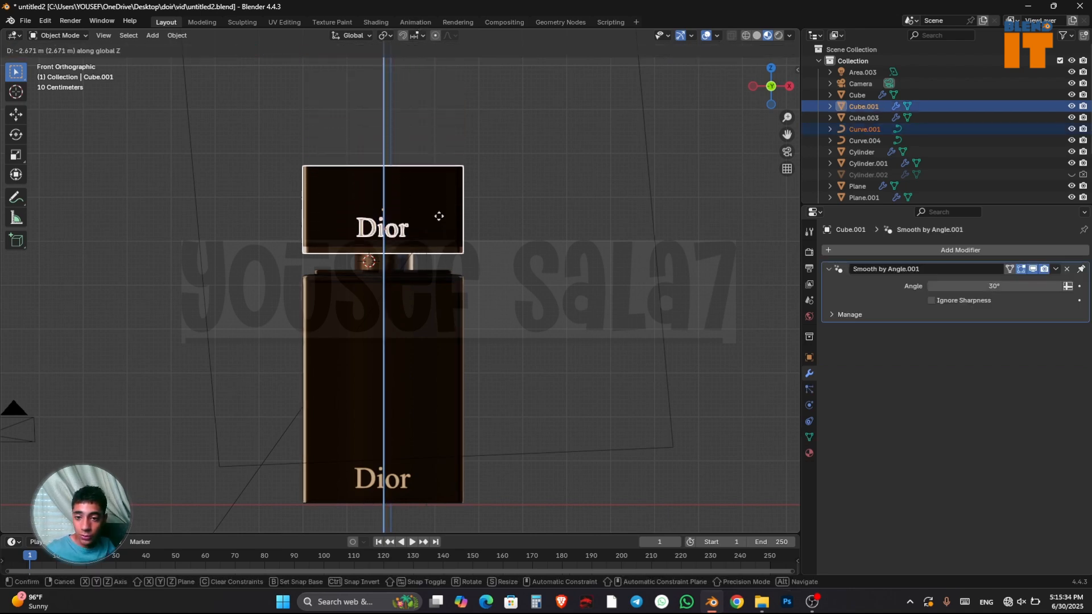
pyautogui.click(441, 291)
pyautogui.click(530, 271)
pyautogui.moveTo(530, 271); pyautogui.dragTo(550, 387, button='middle')
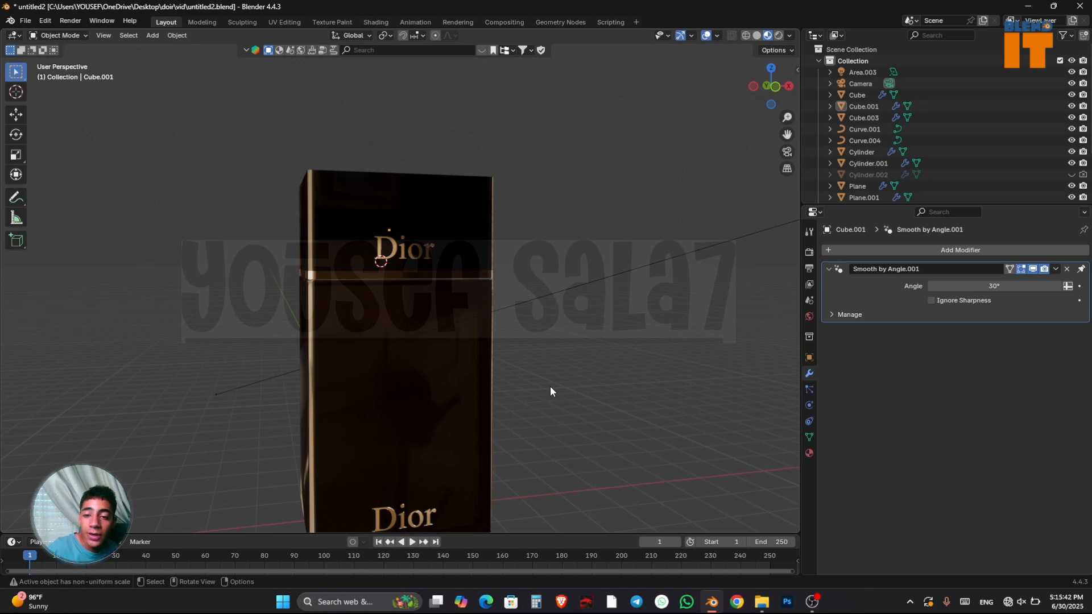
# Raise the cap and its Dior lettering along Z to expose the spray head
pyautogui.click(419, 255)
pyautogui.keyDown('shift'); pyautogui.click(456, 221); pyautogui.keyUp('shift')
pyautogui.press('g')
pyautogui.press('z')
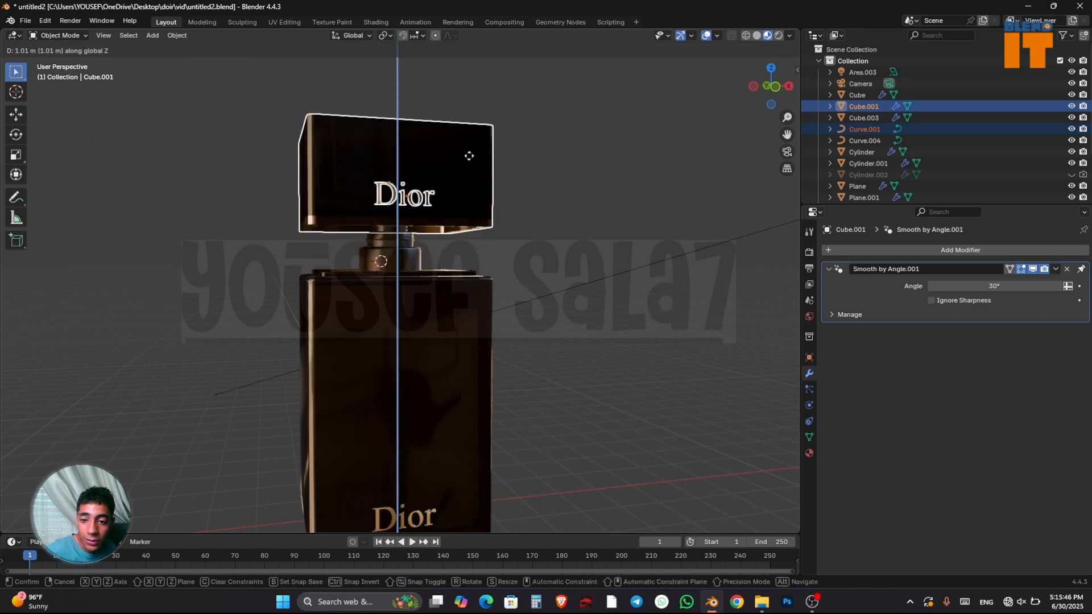
pyautogui.click(469, 111)
# Examine the spray head and the DIOR HOMME lettering engraved in the collar up close
pyautogui.scroll(5, 397, 254)
pyautogui.moveTo(398, 254)
pyautogui.mouseDown(button='middle')
pyautogui.moveTo(422, 254)
pyautogui.moveTo(408, 257)
pyautogui.mouseUp(button='middle')
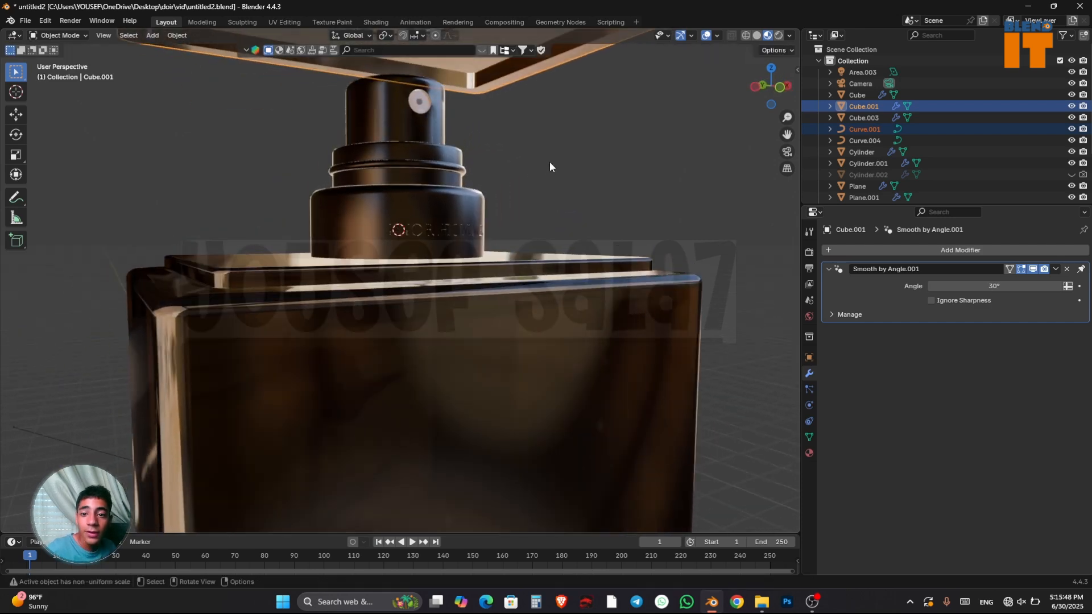
pyautogui.scroll(3, 458, 211)
pyautogui.moveTo(469, 213)
pyautogui.mouseDown(button='middle')
pyautogui.moveTo(453, 219)
pyautogui.moveTo(473, 224)
pyautogui.mouseUp(button='middle')
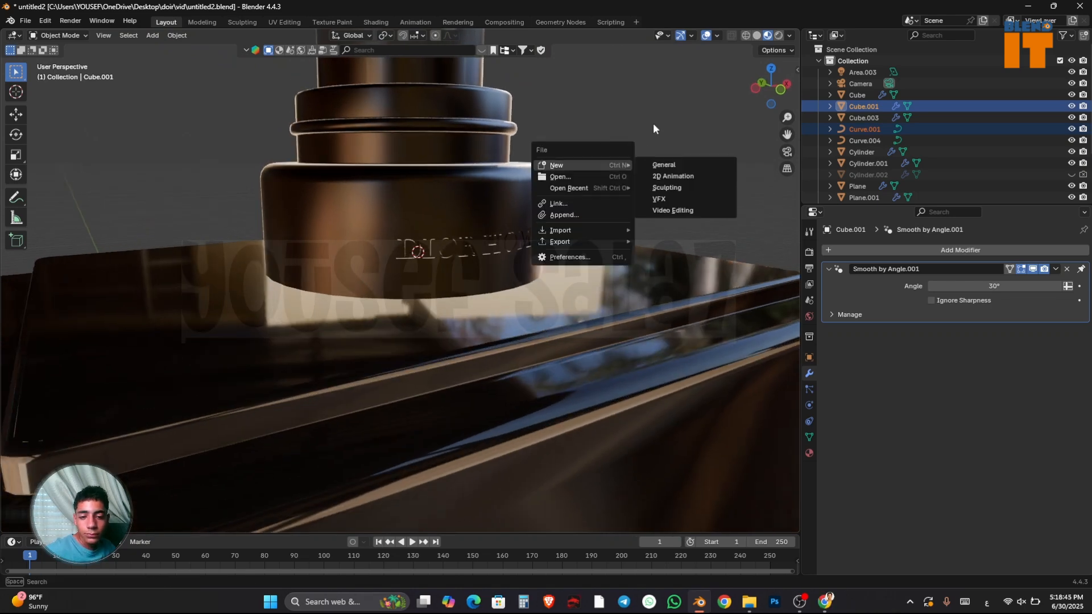
pyautogui.click(705, 114)
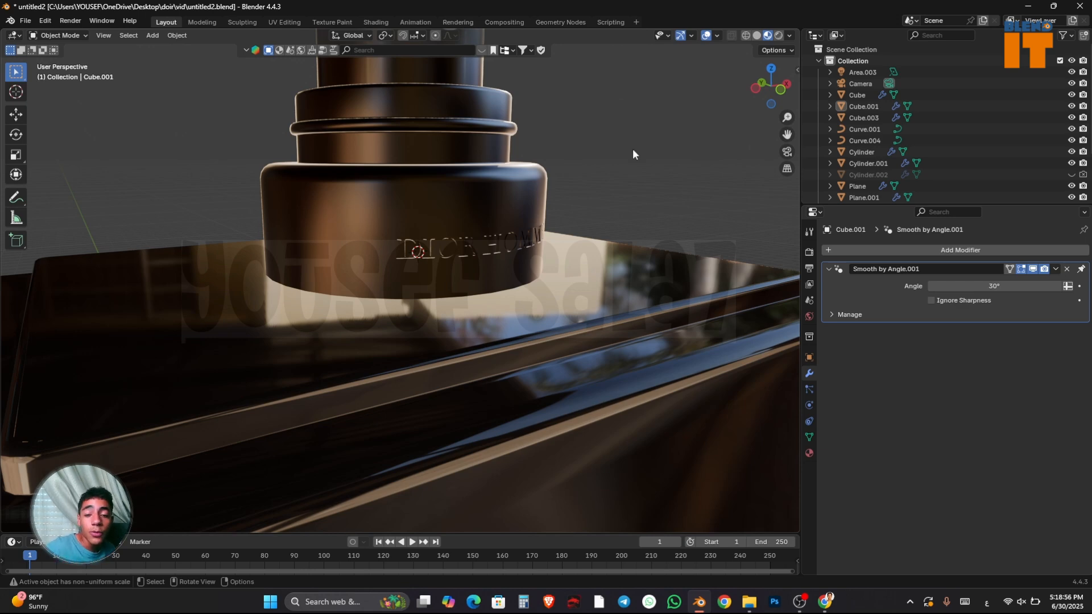
pyautogui.scroll(-8, 622, 215)
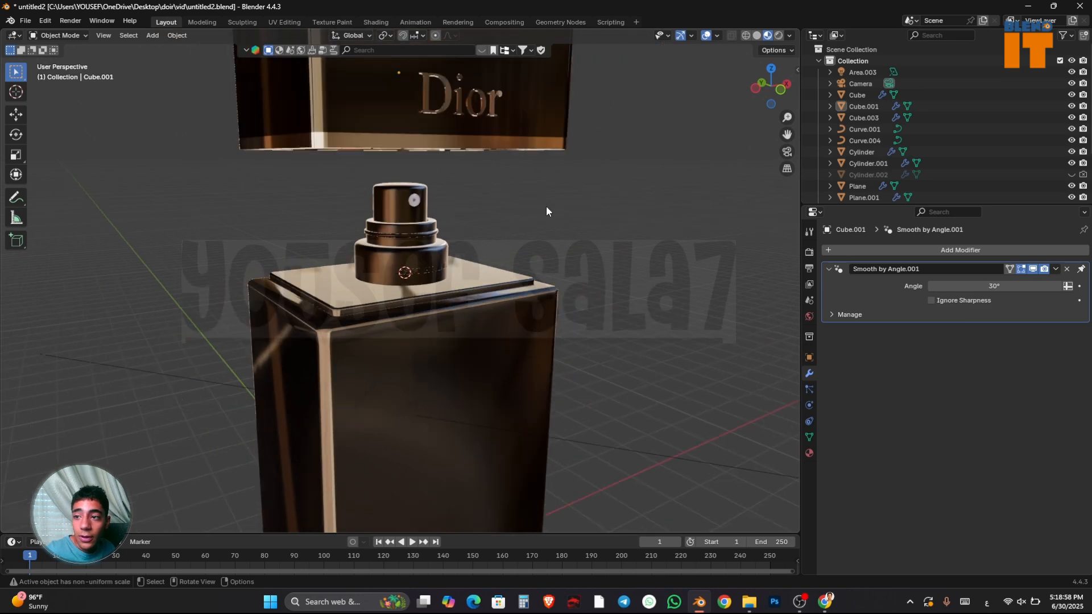
pyautogui.moveTo(550, 217); pyautogui.dragTo(518, 216, button='middle')
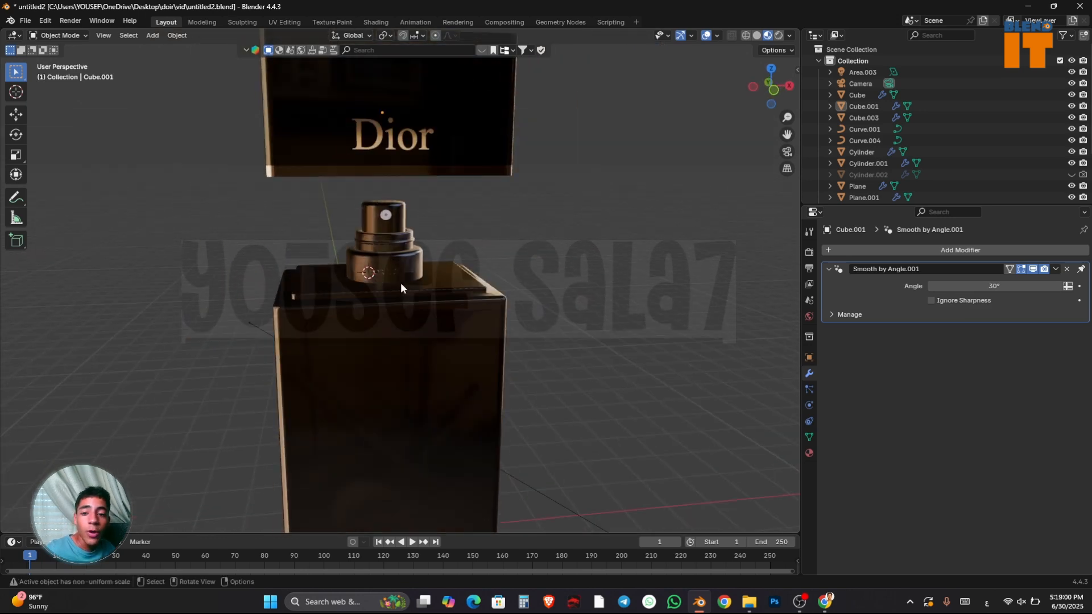
pyautogui.scroll(5, 401, 282)
pyautogui.moveTo(401, 282); pyautogui.dragTo(452, 273, button='middle')
pyautogui.scroll(6, 452, 273)
pyautogui.scroll(-2, 478, 227)
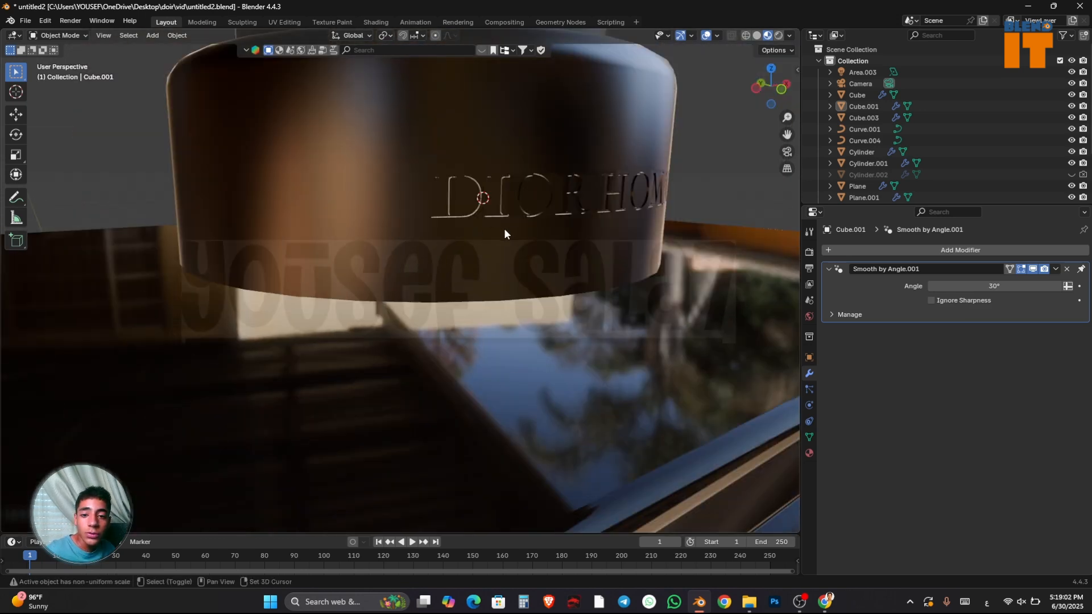
pyautogui.keyDown('shift'); pyautogui.moveTo(504, 228); pyautogui.dragTo(466, 250, button='middle'); pyautogui.keyUp('shift')
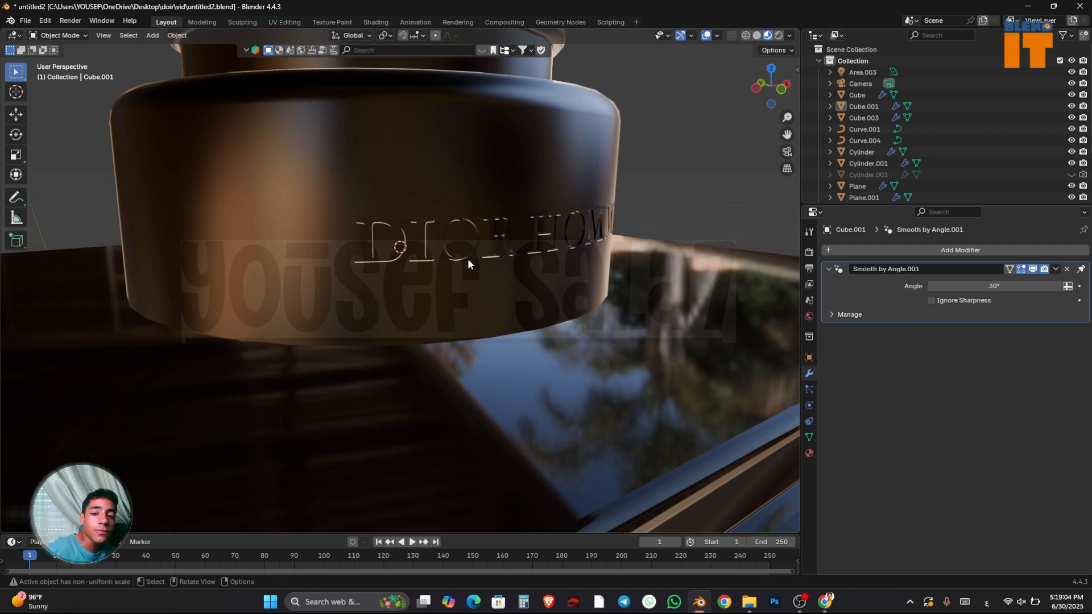
# Examine the whole bottle with its raised cap in the material preview and in the rendered view
pyautogui.scroll(-3, 485, 278)
pyautogui.scroll(-5, 535, 295)
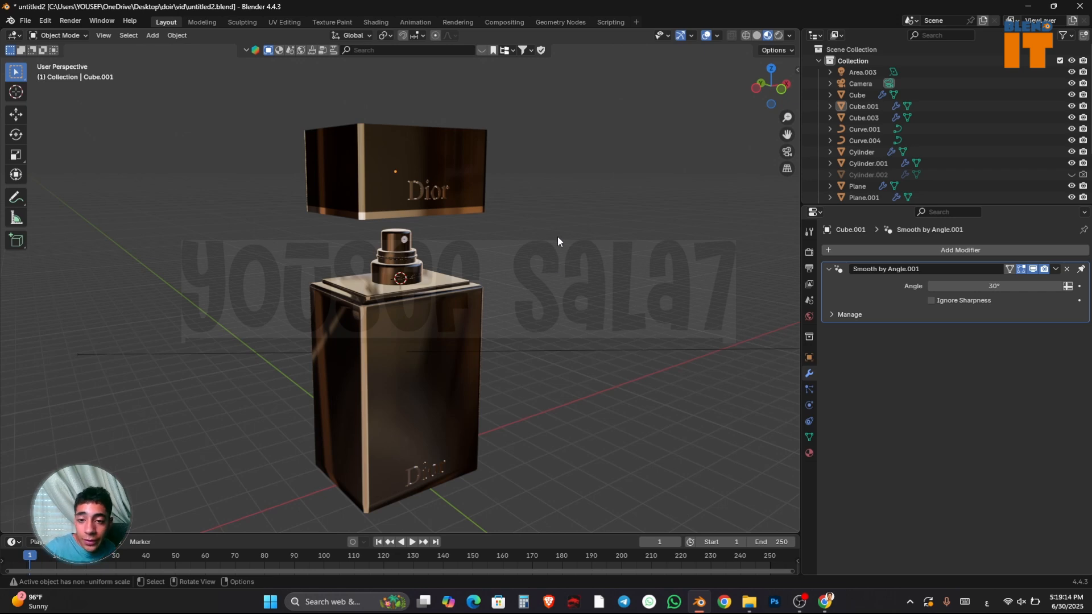
pyautogui.scroll(-1, 501, 245)
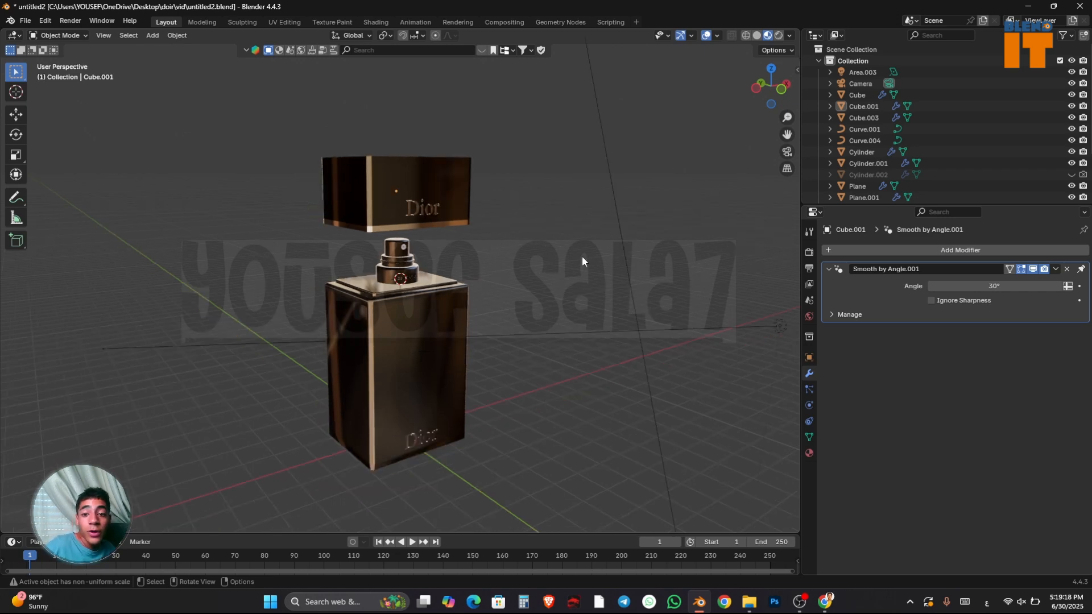
pyautogui.moveTo(582, 262); pyautogui.dragTo(529, 258, button='middle')
pyautogui.scroll(4, 529, 291)
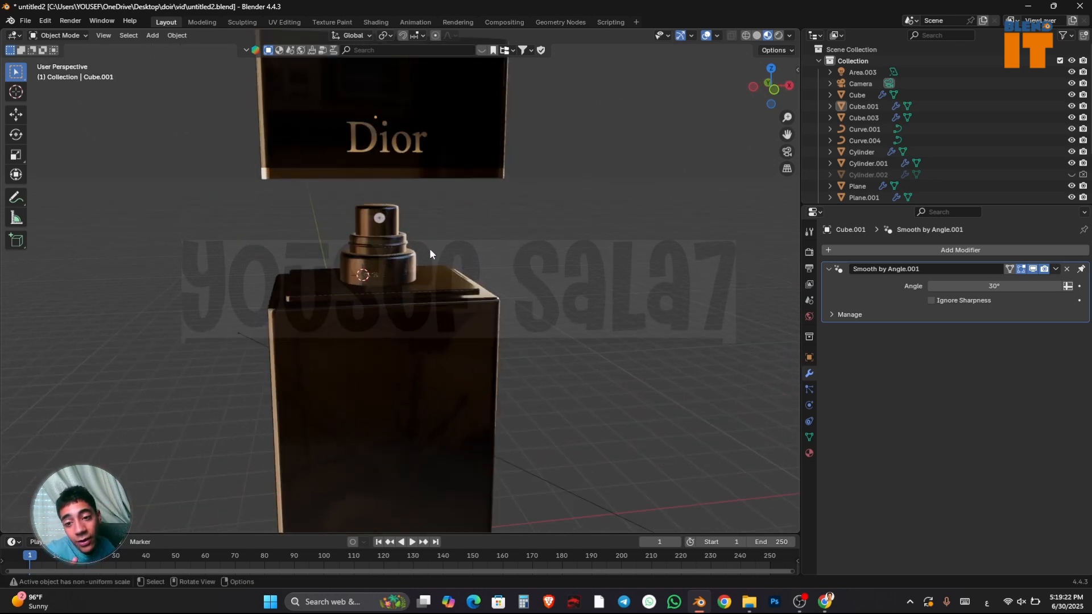
pyautogui.scroll(5, 428, 248)
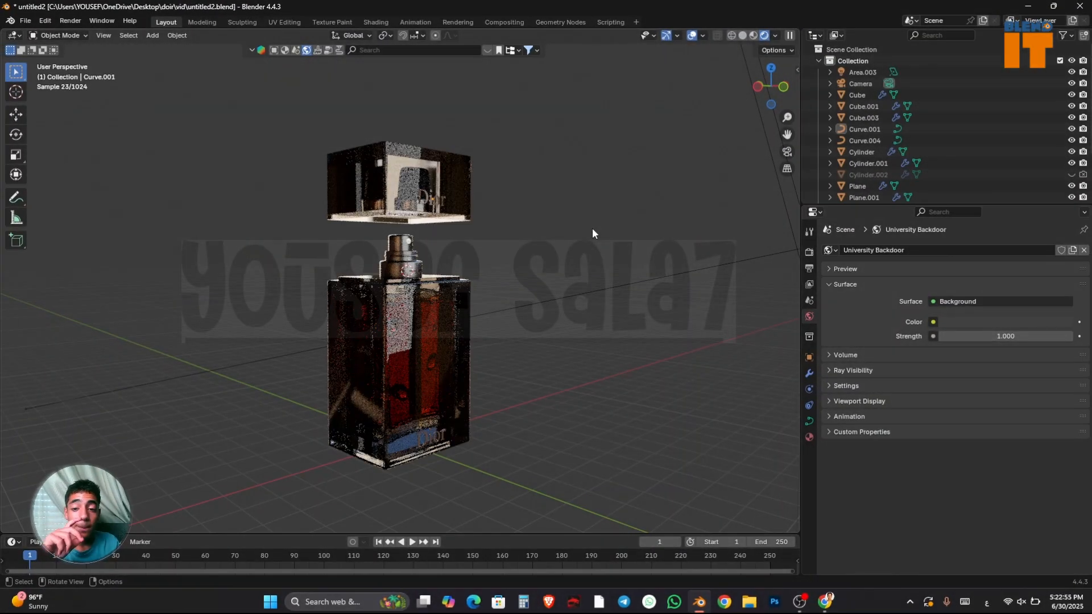
pyautogui.scroll(-2, 588, 228)
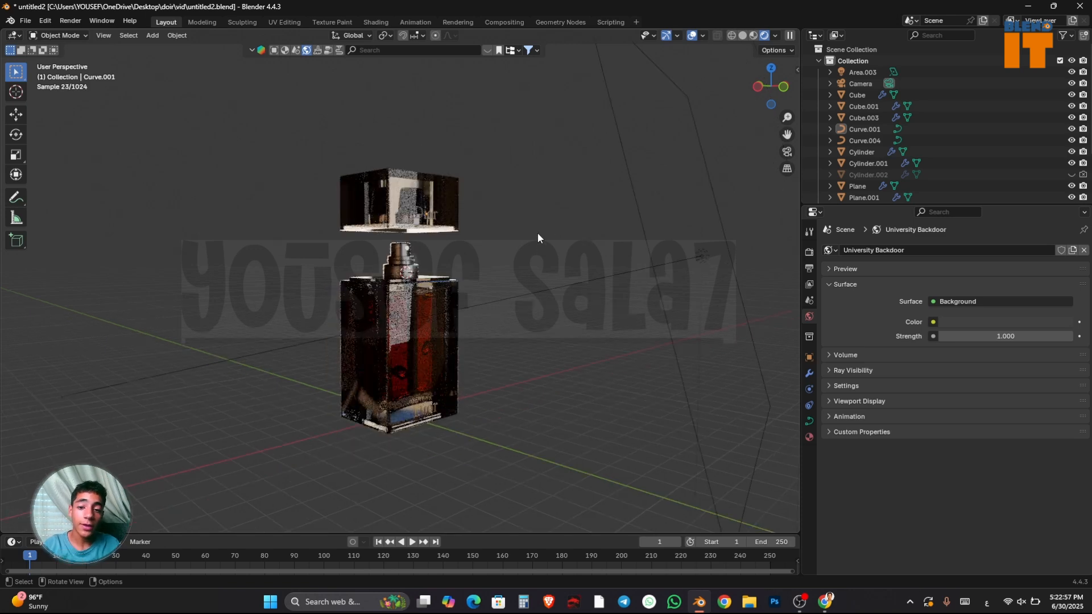
pyautogui.moveTo(525, 251); pyautogui.dragTo(509, 253, button='middle')
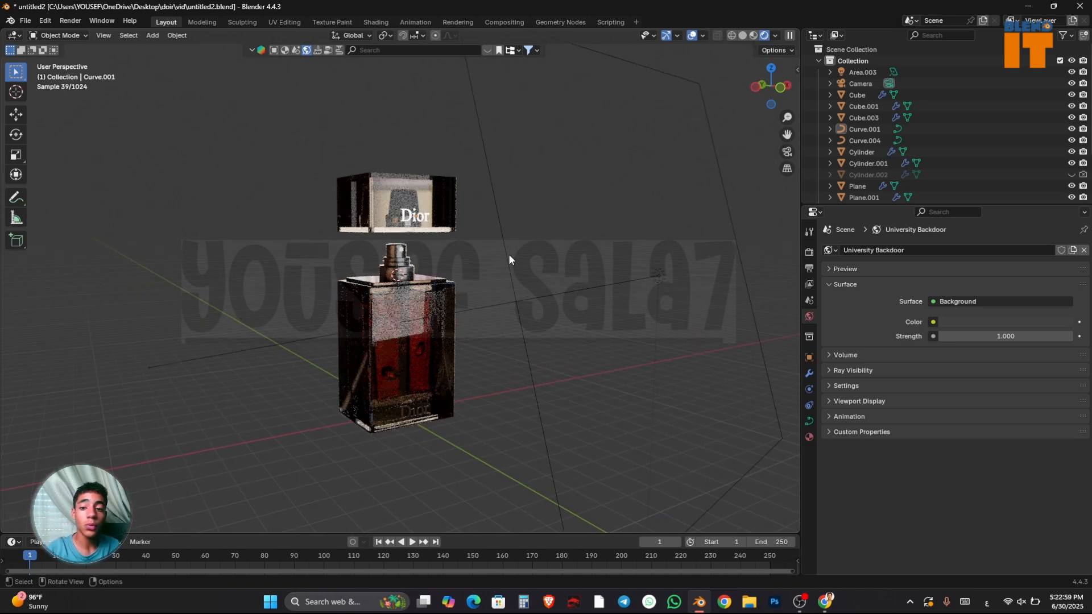
pyautogui.rightClick(508, 253)
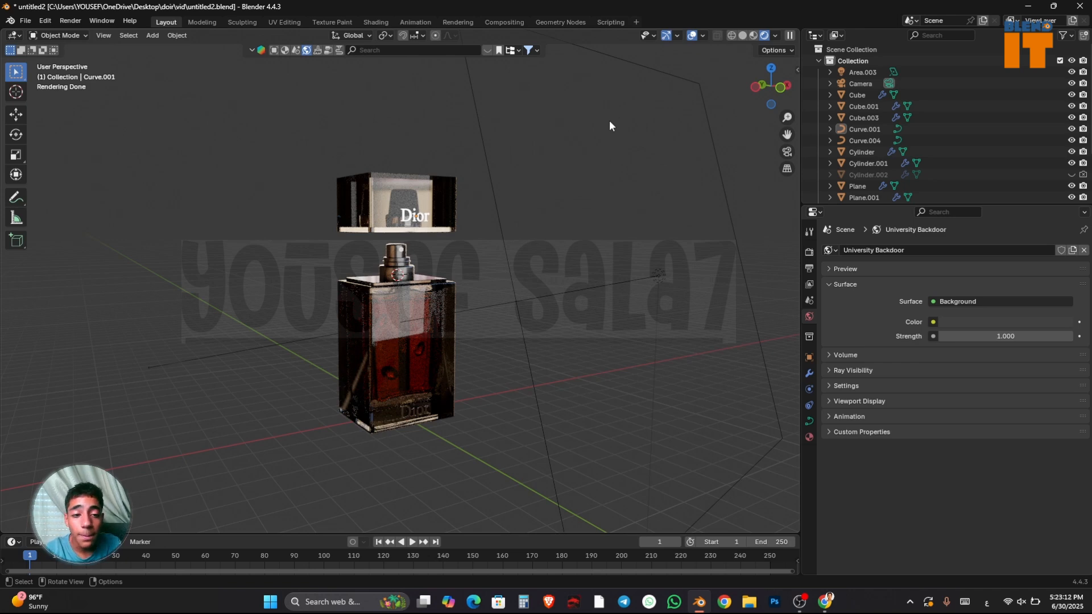
pyautogui.moveTo(500, 228); pyautogui.dragTo(489, 229, button='middle')
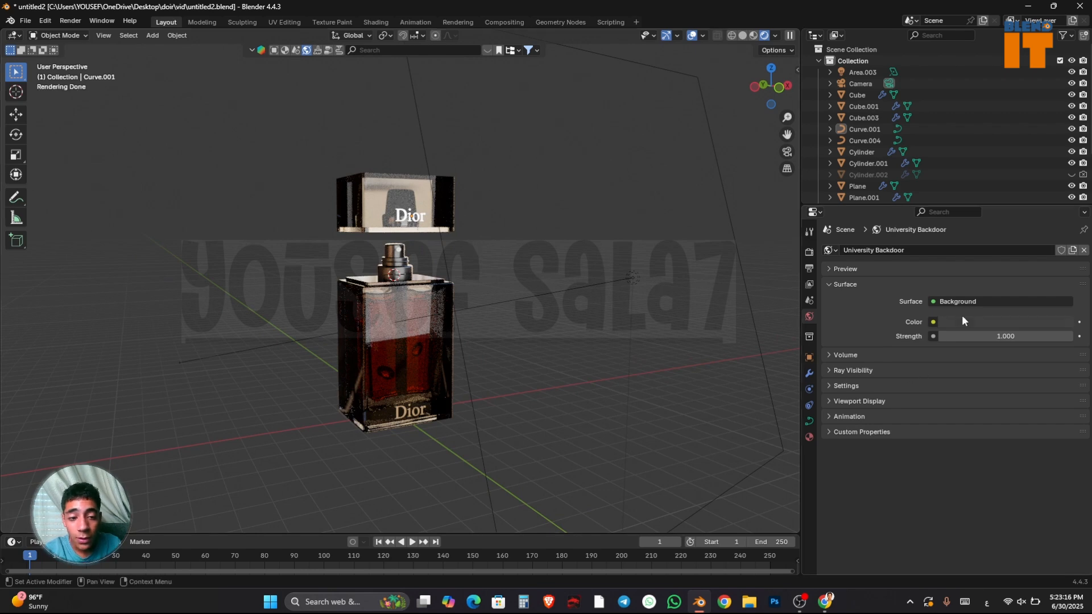
# Light the rendered viewport with the scene world and bring up the HDR asset results
pyautogui.click(775, 35)
pyautogui.click(729, 141)
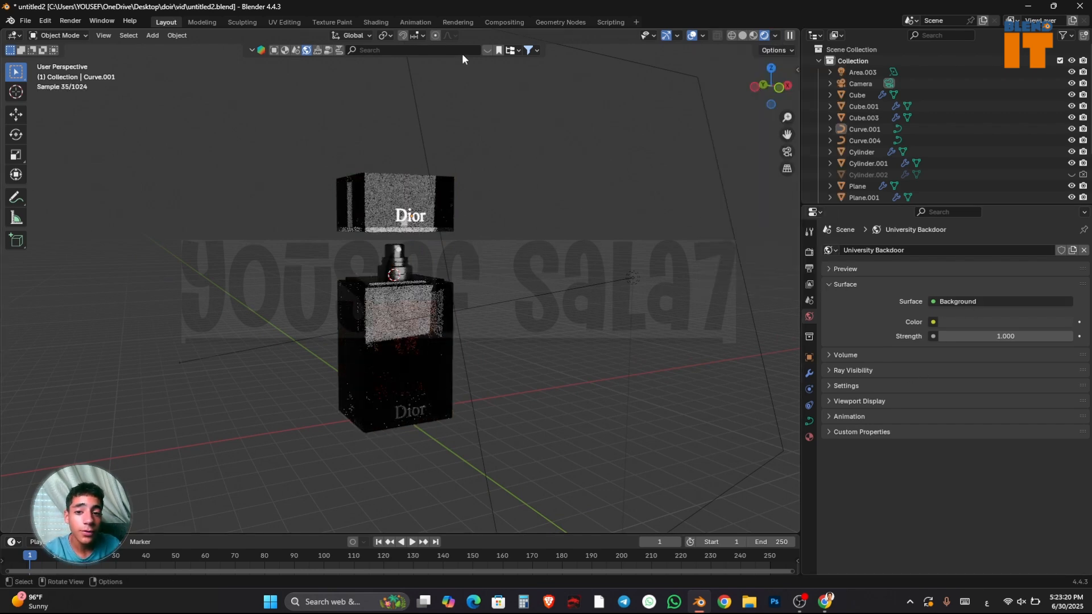
pyautogui.click(306, 51)
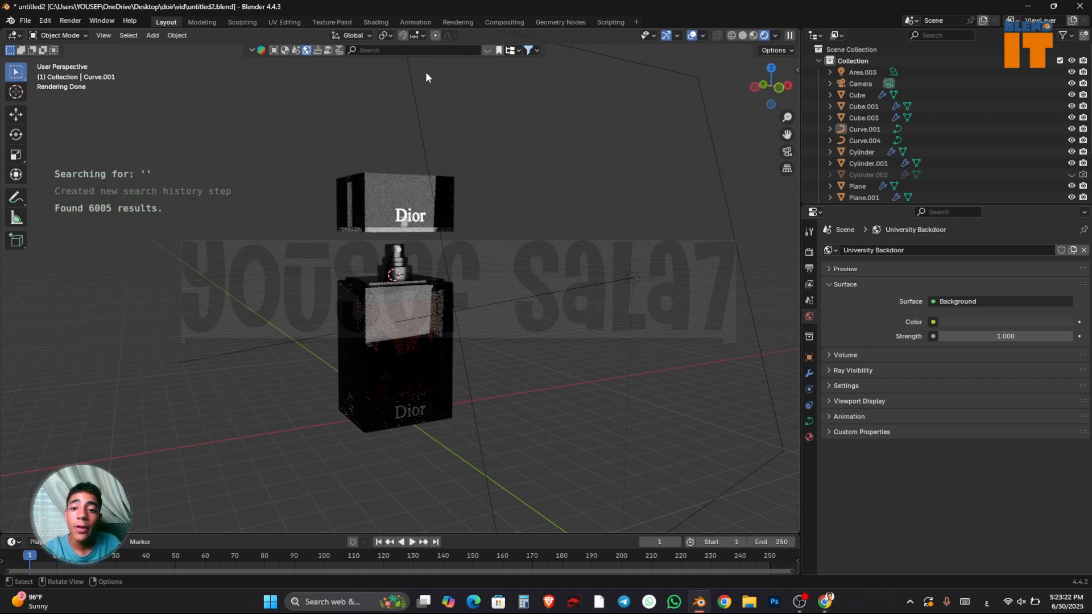
pyautogui.click(489, 51)
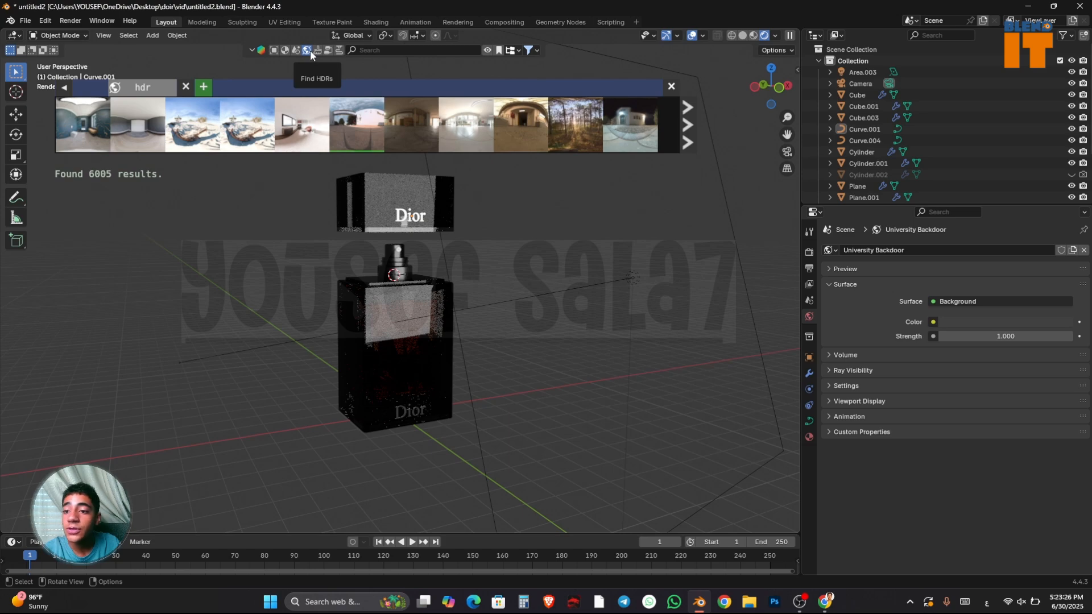
# Try the Cloudy Sky in a Desert and Supercar on a Desert HDRs at 2048 resolution as world lighting
pyautogui.moveTo(382, 128)
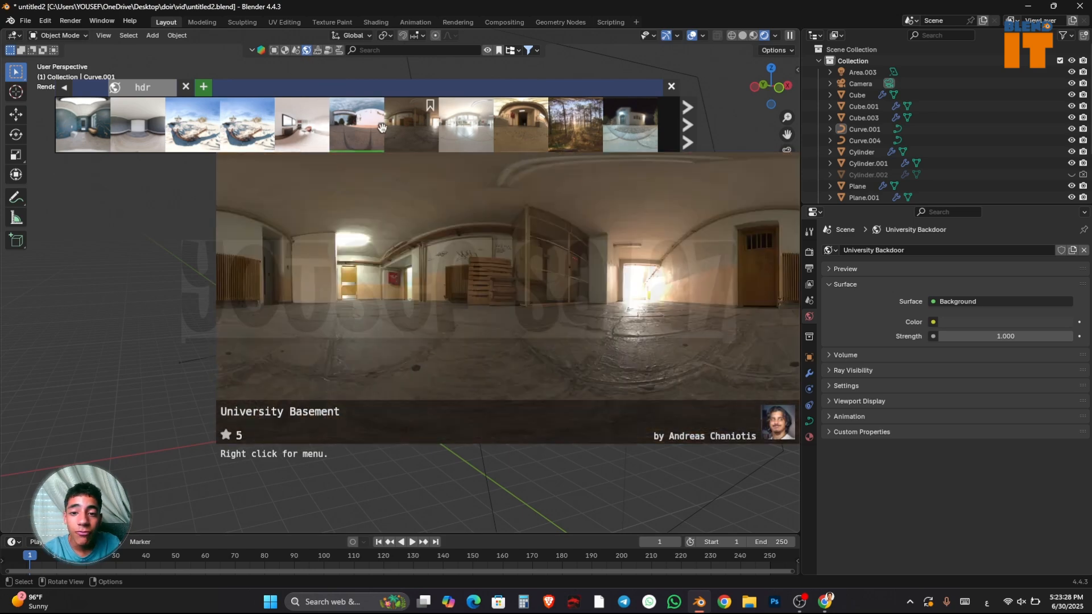
pyautogui.click(237, 141)
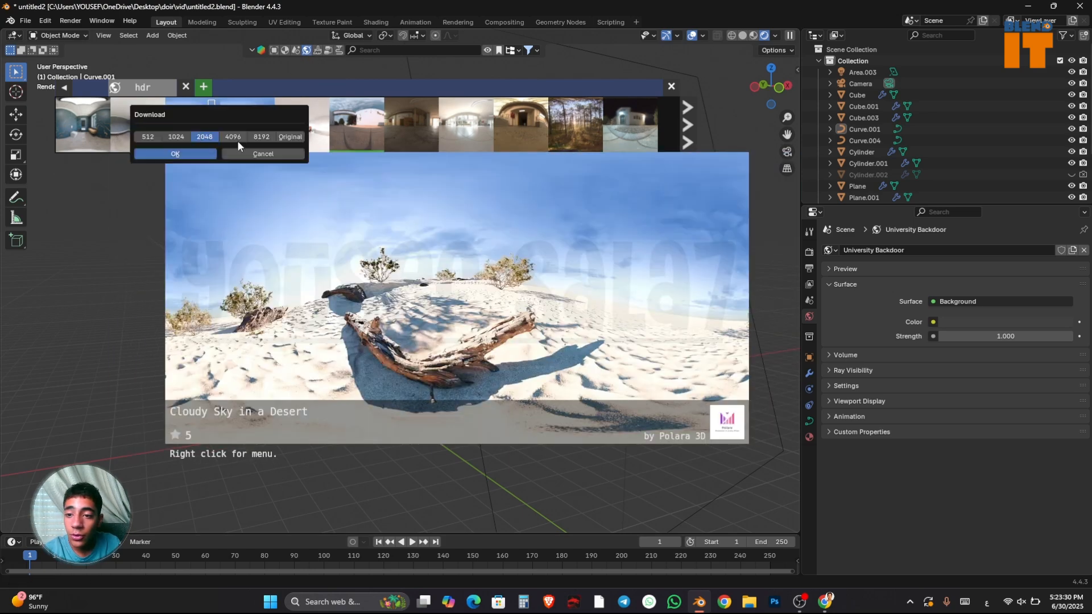
pyautogui.click(175, 153)
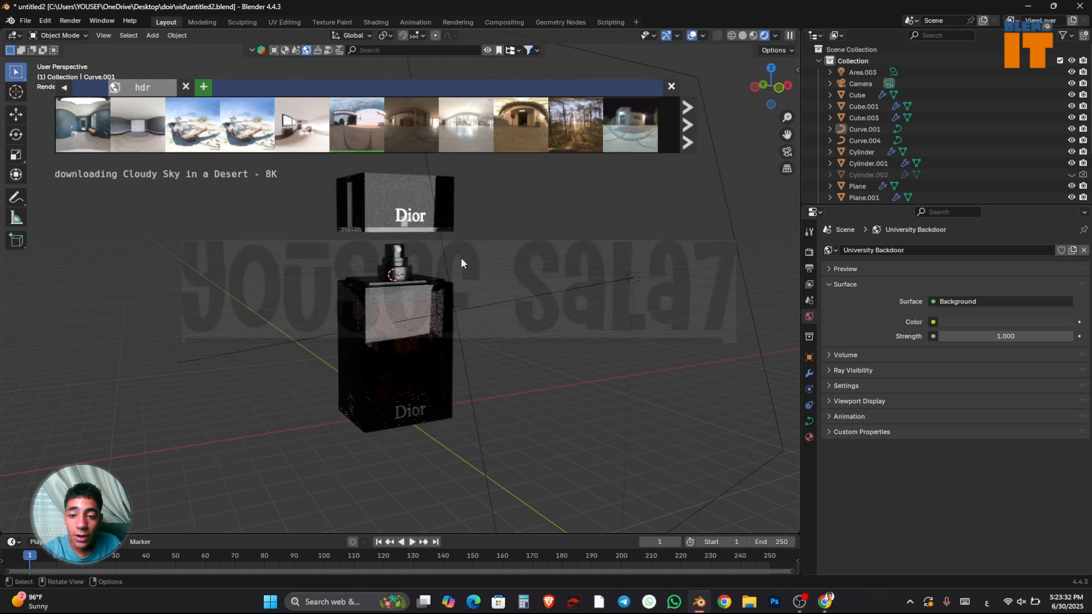
pyautogui.click(247, 128)
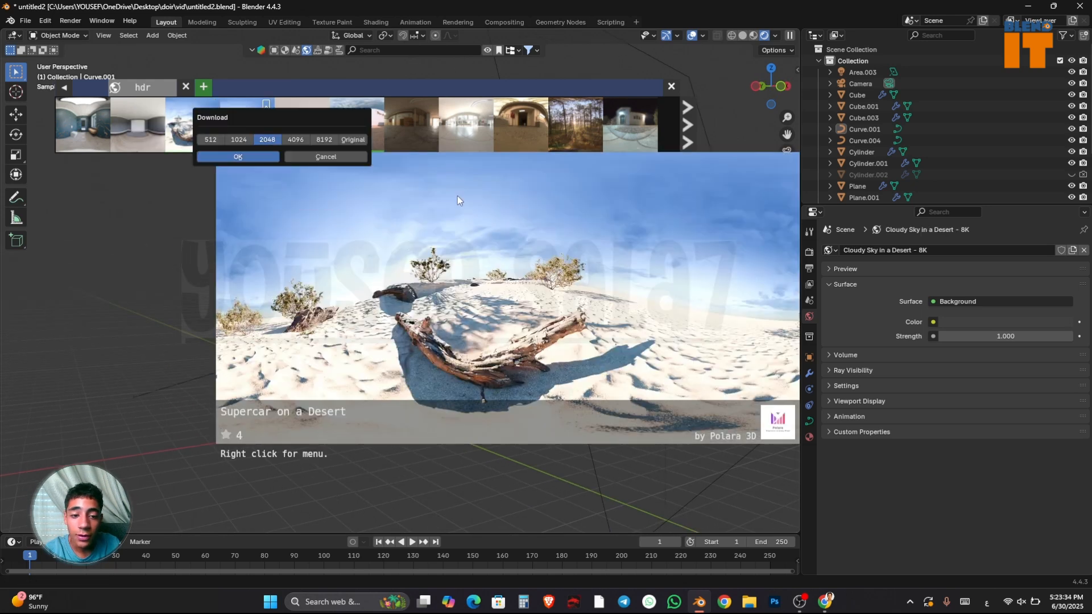
pyautogui.click(260, 159)
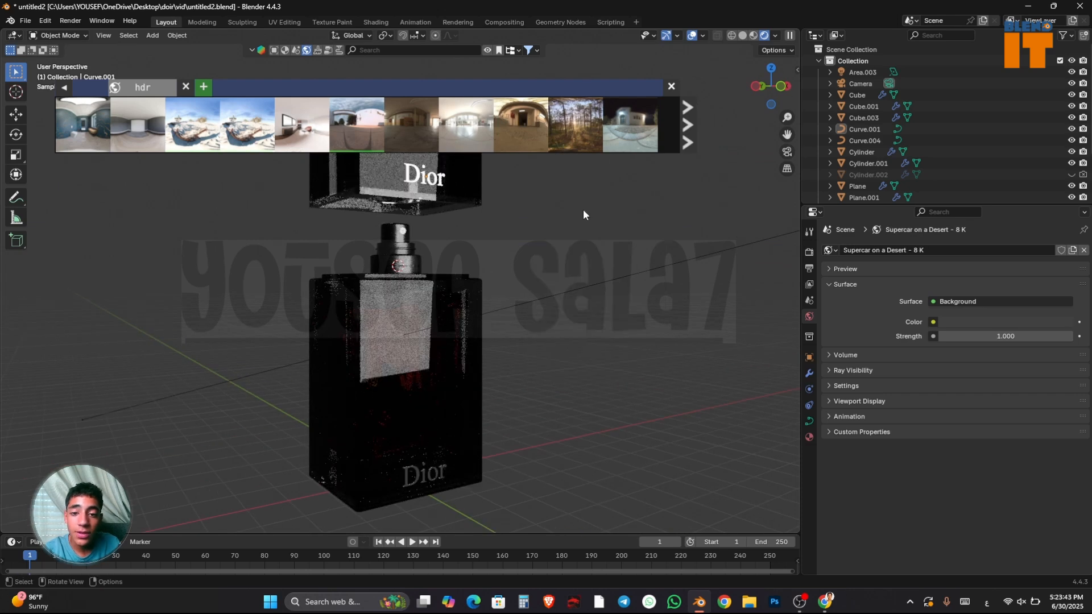
# Set the world colour to an Environment Texture and download the Univesity Hall HDR at 2048 resolution
pyautogui.click(933, 322)
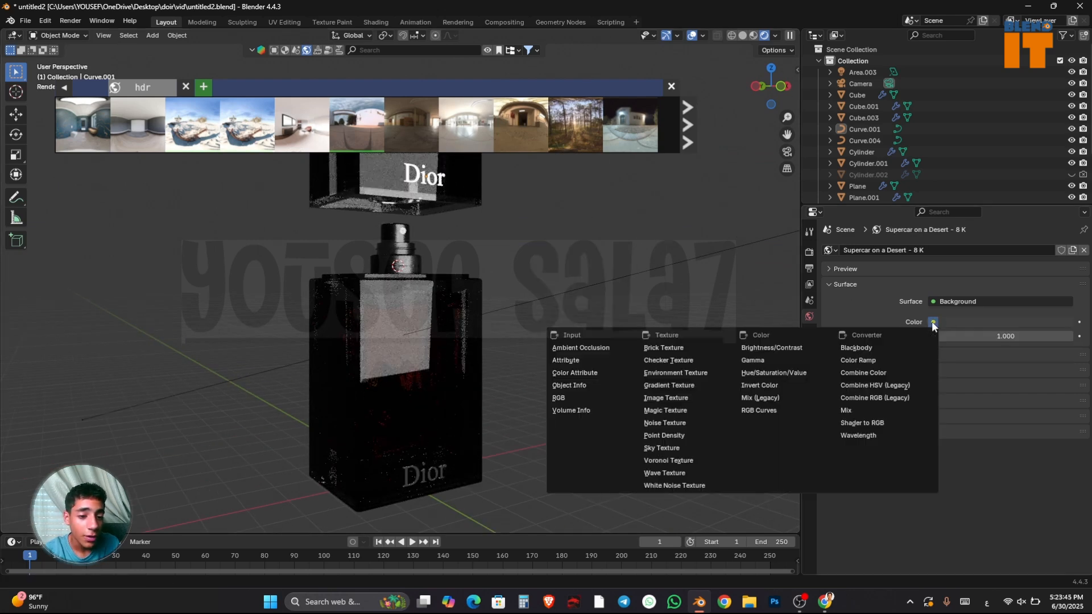
pyautogui.click(683, 373)
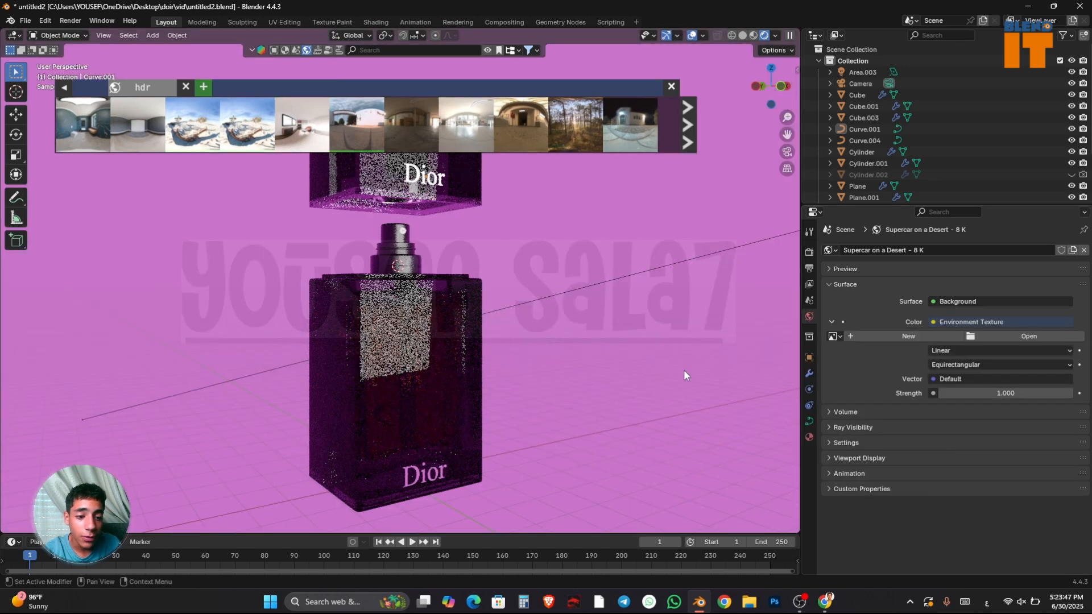
pyautogui.click(448, 132)
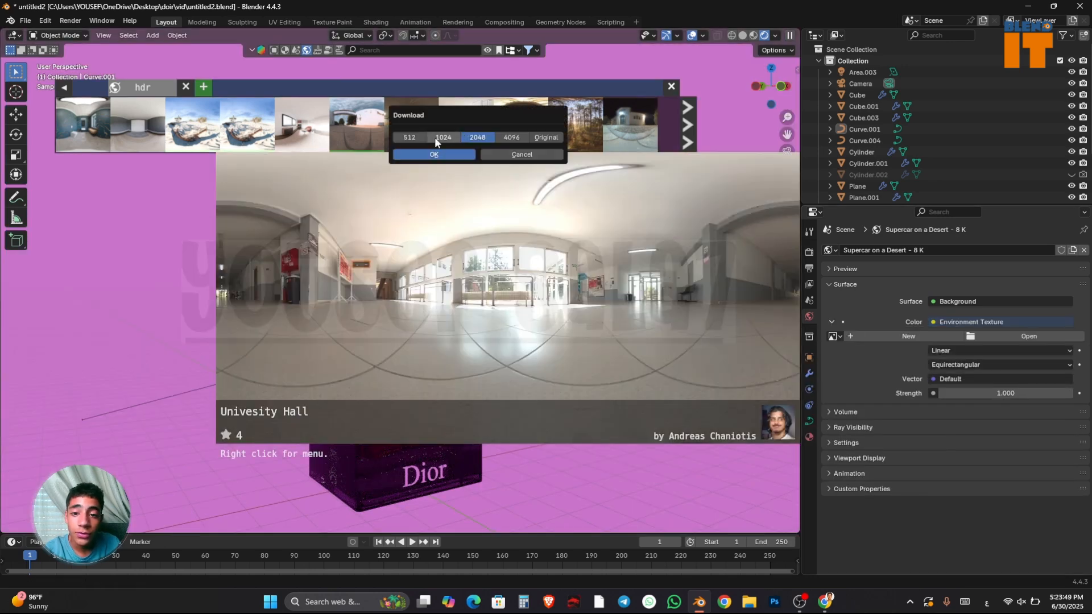
pyautogui.click(446, 156)
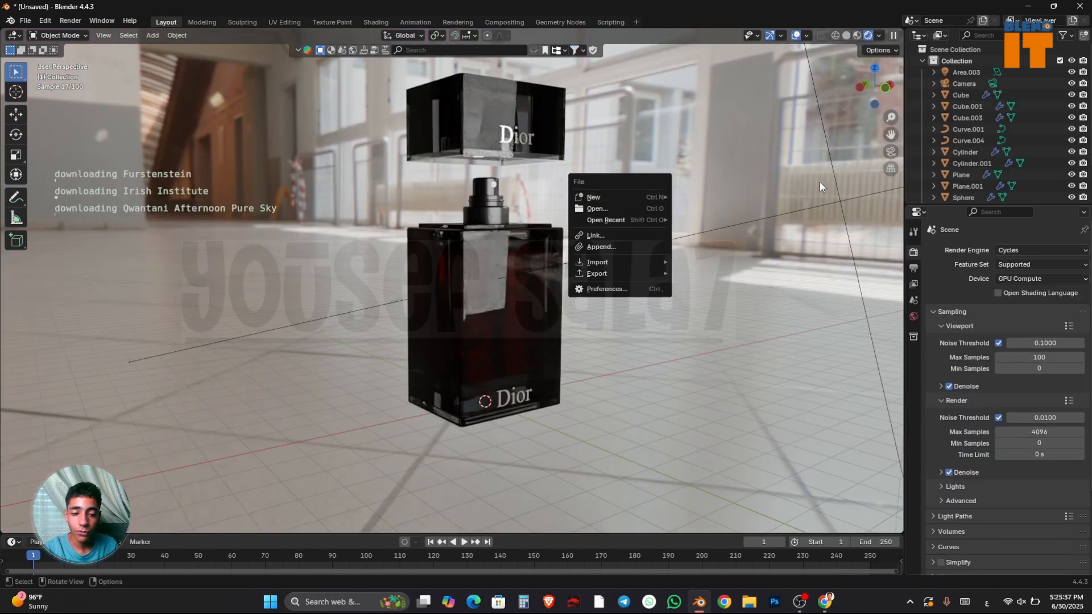
# Show the world settings, bring back the HDR asset results and toggle the Real HDRs only filter
pyautogui.click(913, 317)
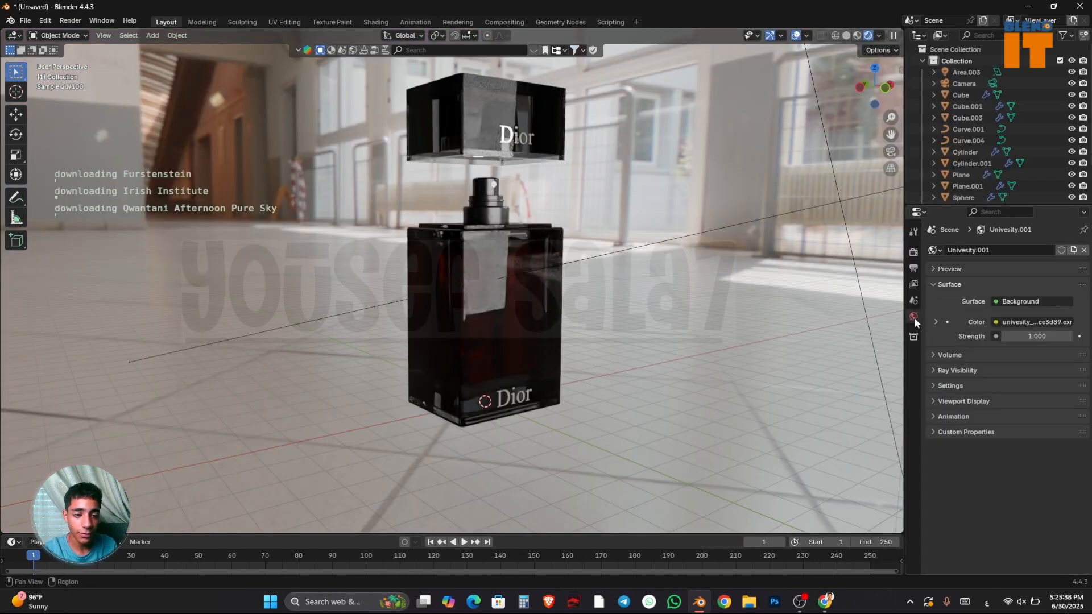
pyautogui.click(533, 52)
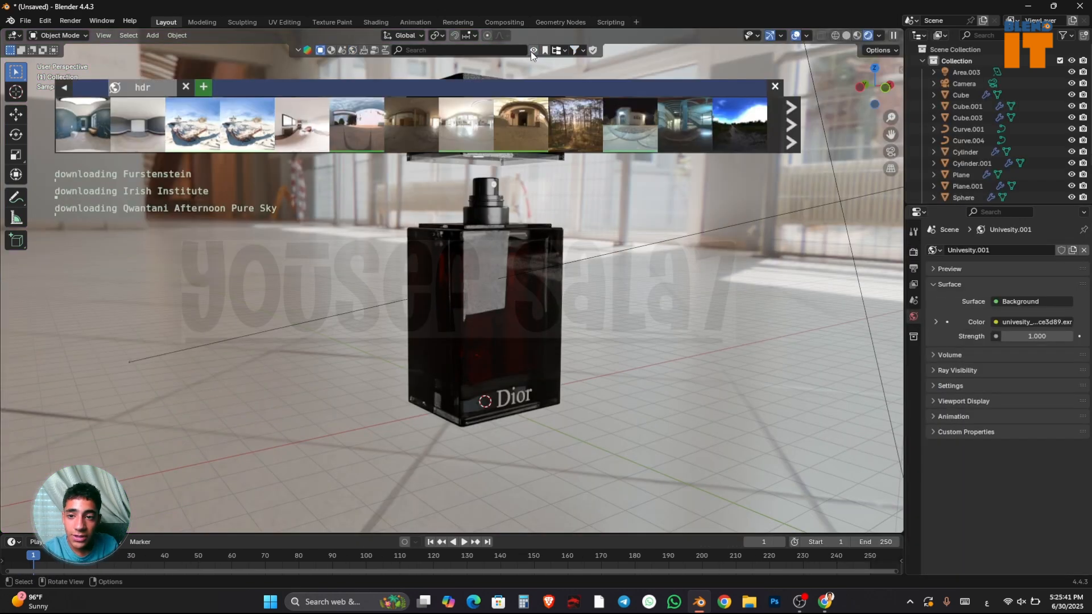
pyautogui.click(439, 50)
pyautogui.click(583, 48)
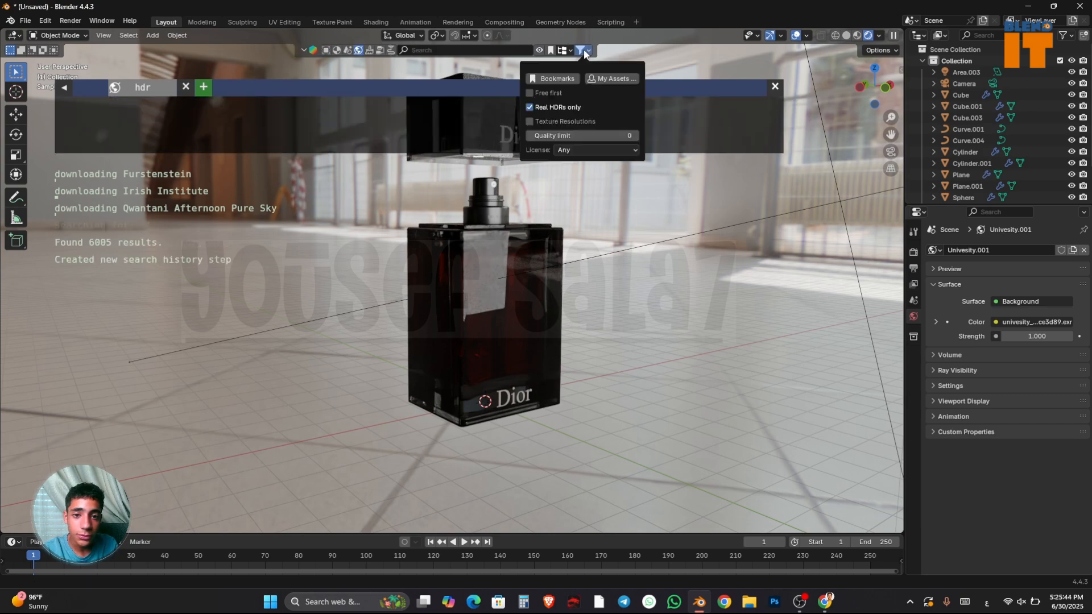
pyautogui.click(551, 107)
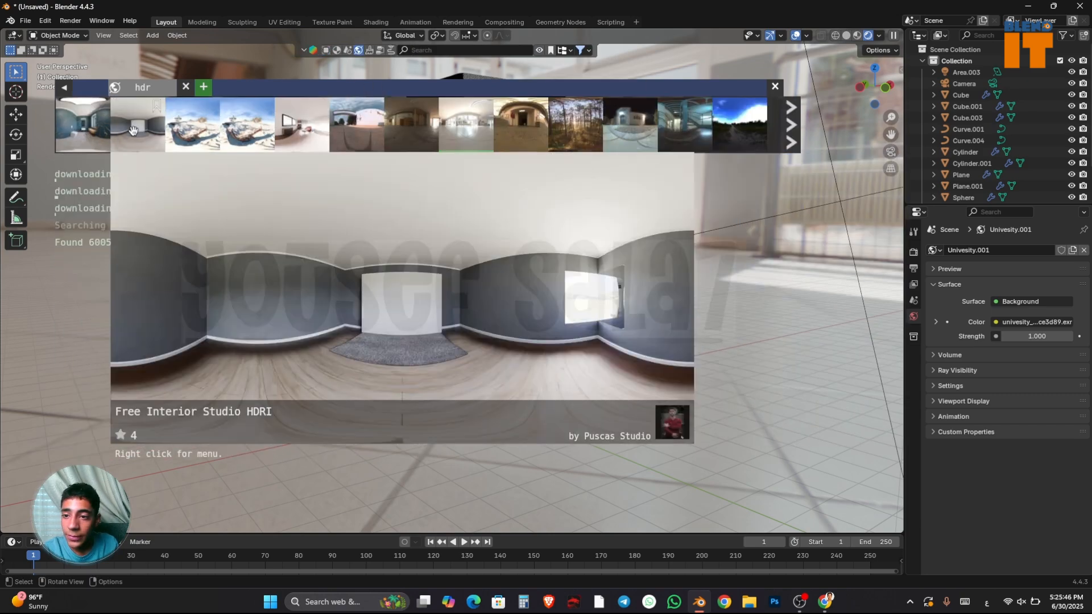
# Download the Pisztyk HDR from the next page of asset results
pyautogui.moveTo(687, 135)
pyautogui.click(788, 125)
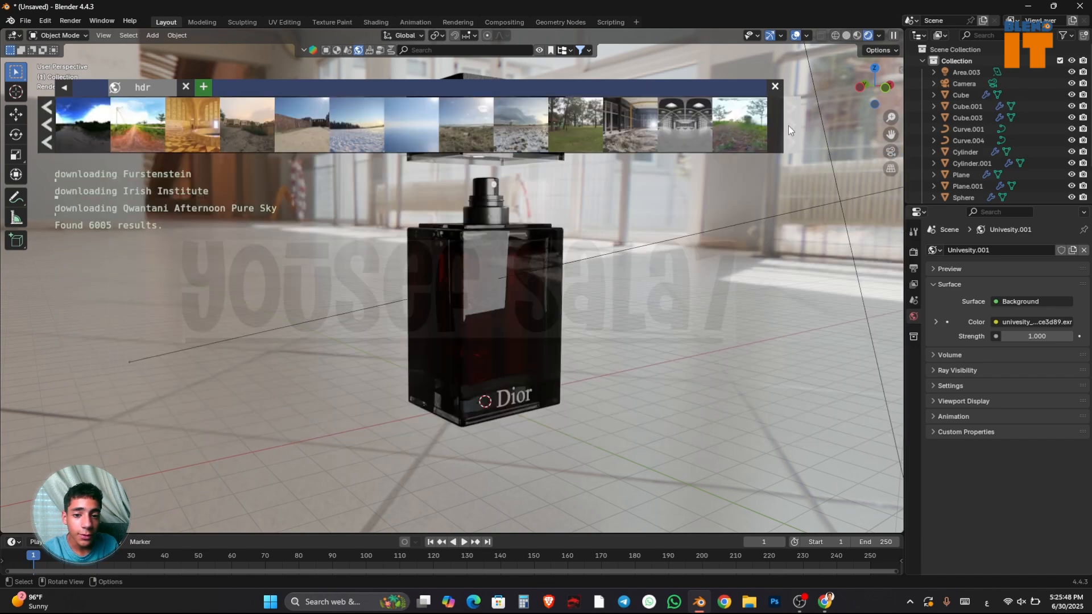
pyautogui.click(544, 128)
pyautogui.click(513, 150)
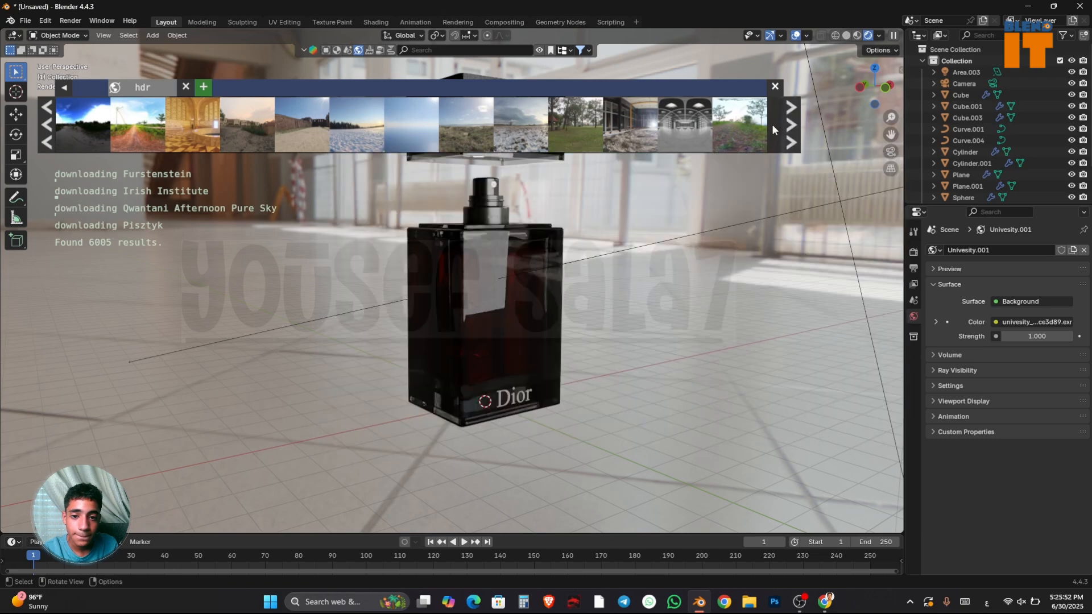
# Make the render's film background transparent and enable Transparent Glass in the Cycles settings
pyautogui.click(915, 253)
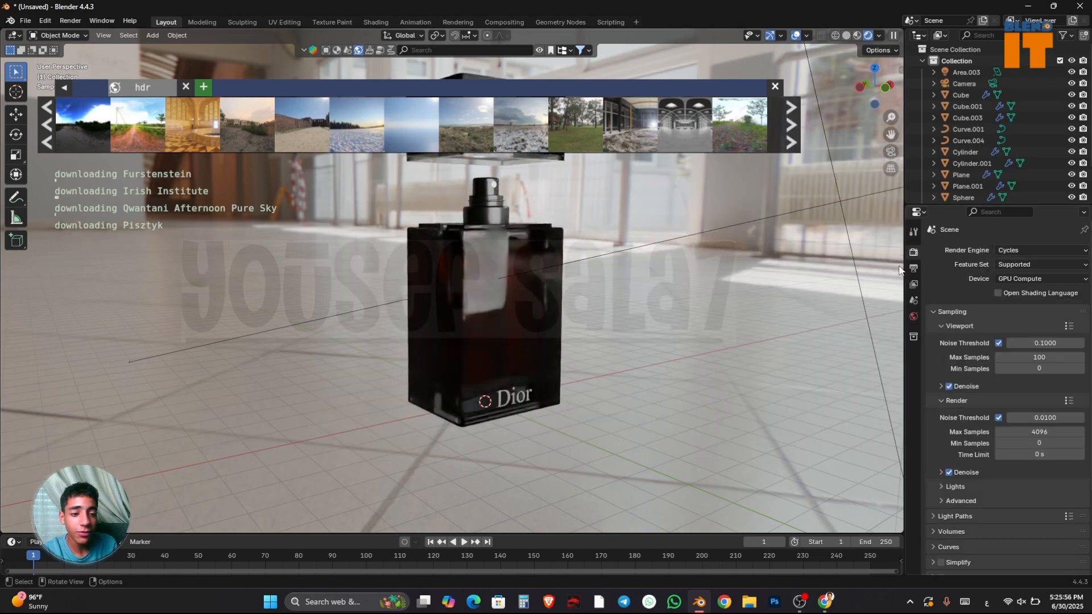
pyautogui.scroll(-4, 978, 341)
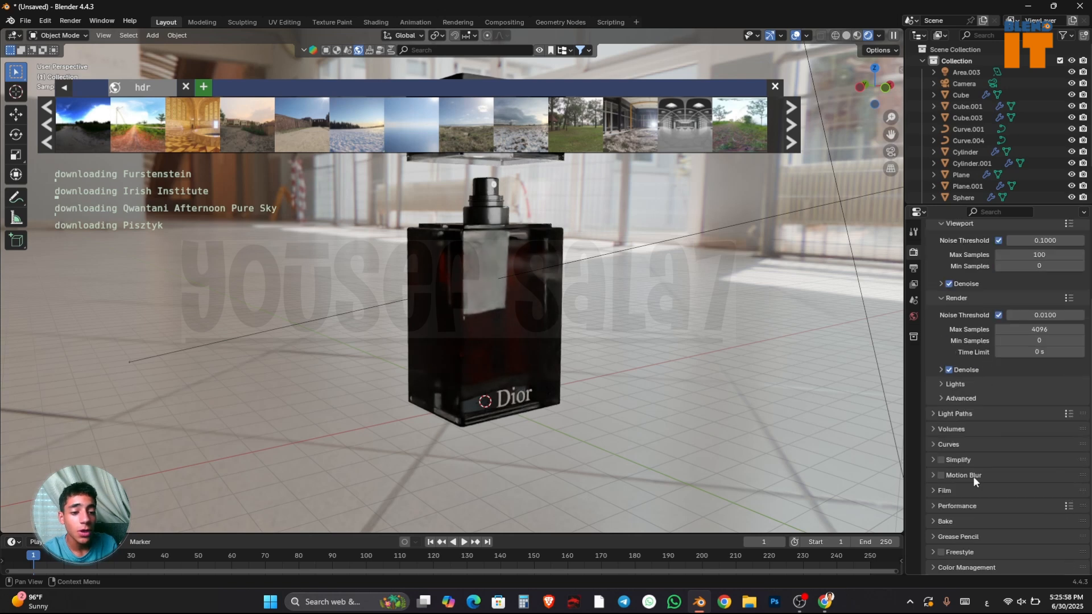
pyautogui.click(964, 507)
pyautogui.scroll(-7, 972, 476)
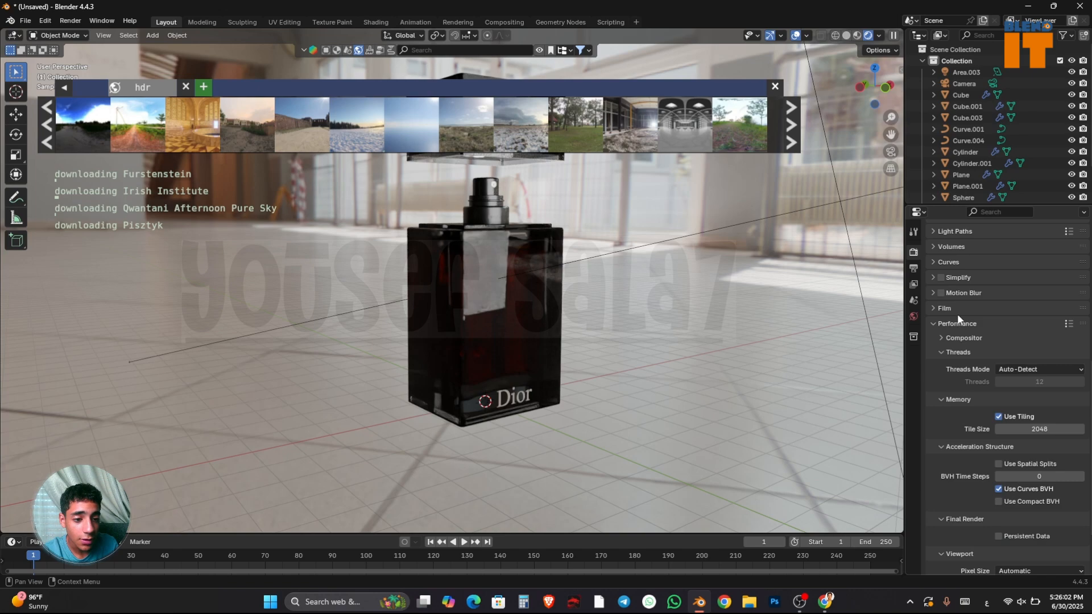
pyautogui.click(948, 308)
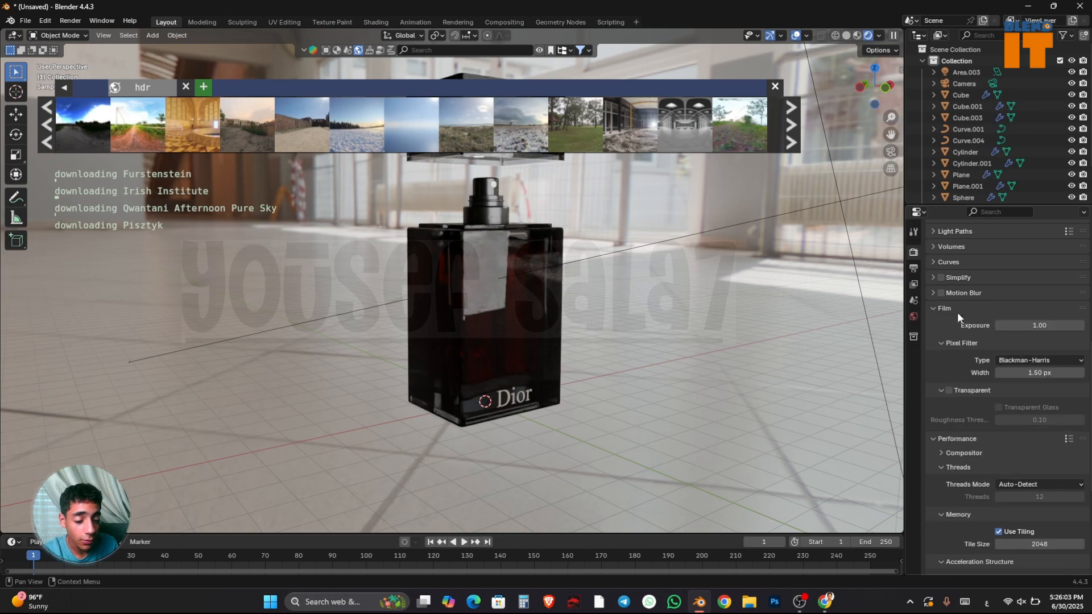
pyautogui.click(947, 390)
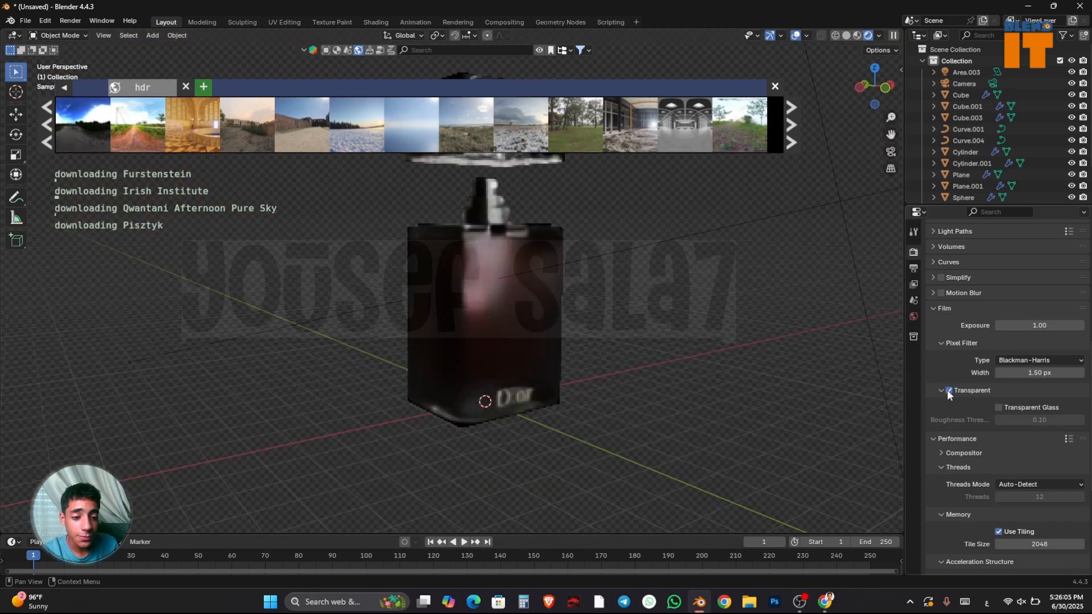
pyautogui.click(998, 408)
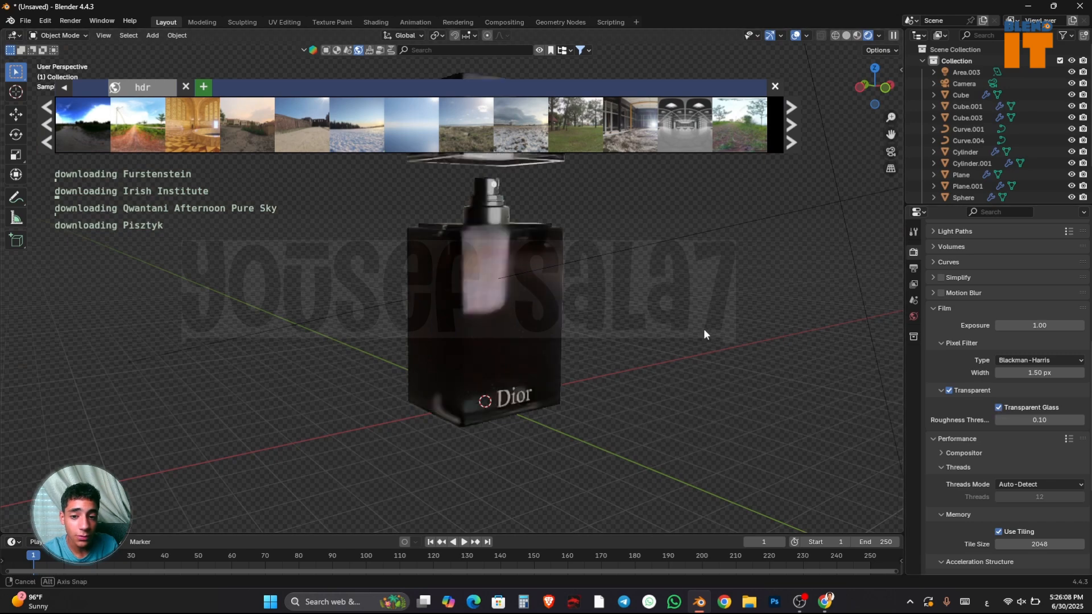
# View the bottle from the front and download the Bloem Hill 03 HDR from the next results page at original resolution
pyautogui.press('KP_1')
pyautogui.moveTo(704, 328); pyautogui.dragTo(712, 325, button='middle')
pyautogui.moveTo(691, 142)
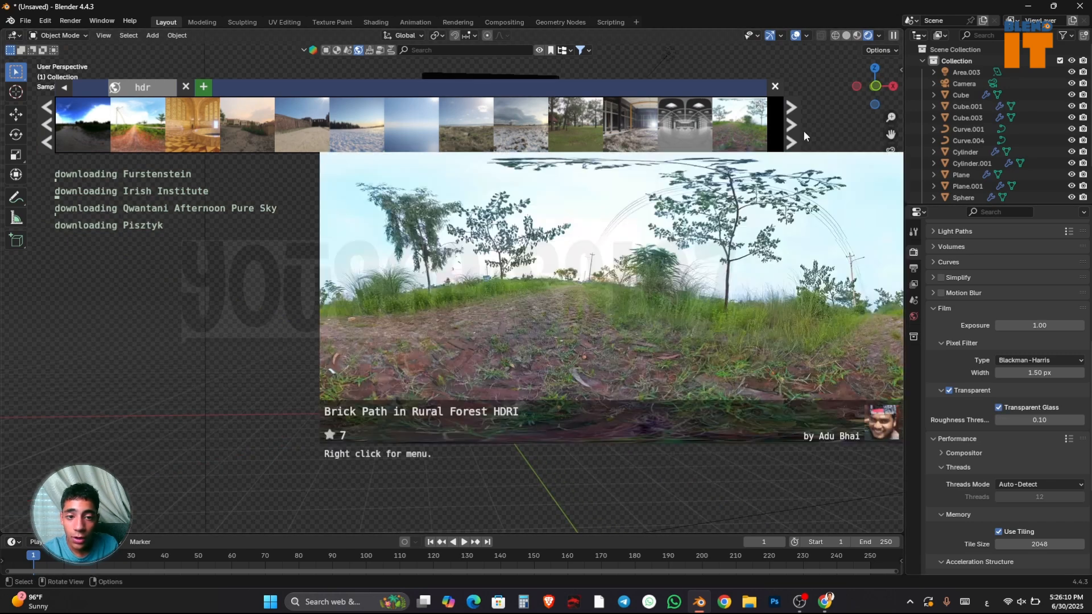
pyautogui.click(787, 126)
pyautogui.click(714, 143)
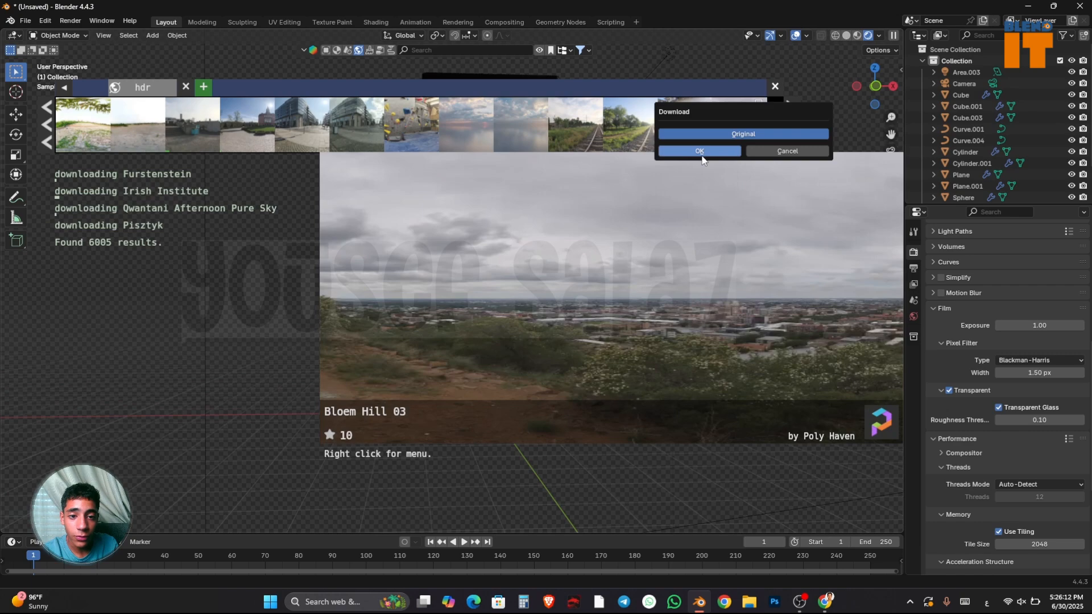
pyautogui.click(700, 151)
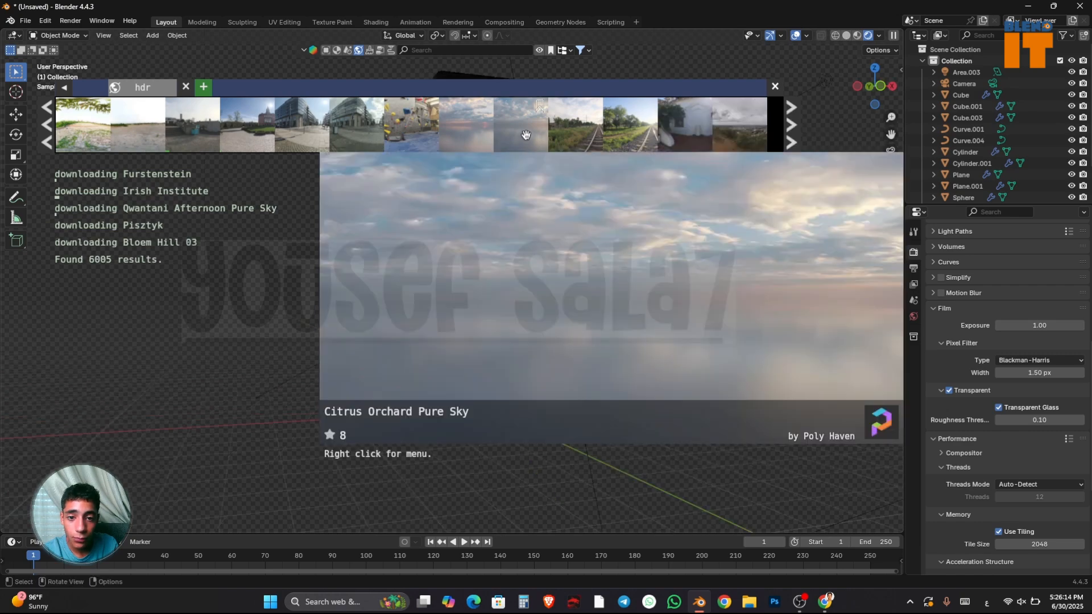
# Download the Citrus Orchard Pure Sky and Climbing Gym HDRs from the asset results
pyautogui.click(526, 135)
pyautogui.click(512, 154)
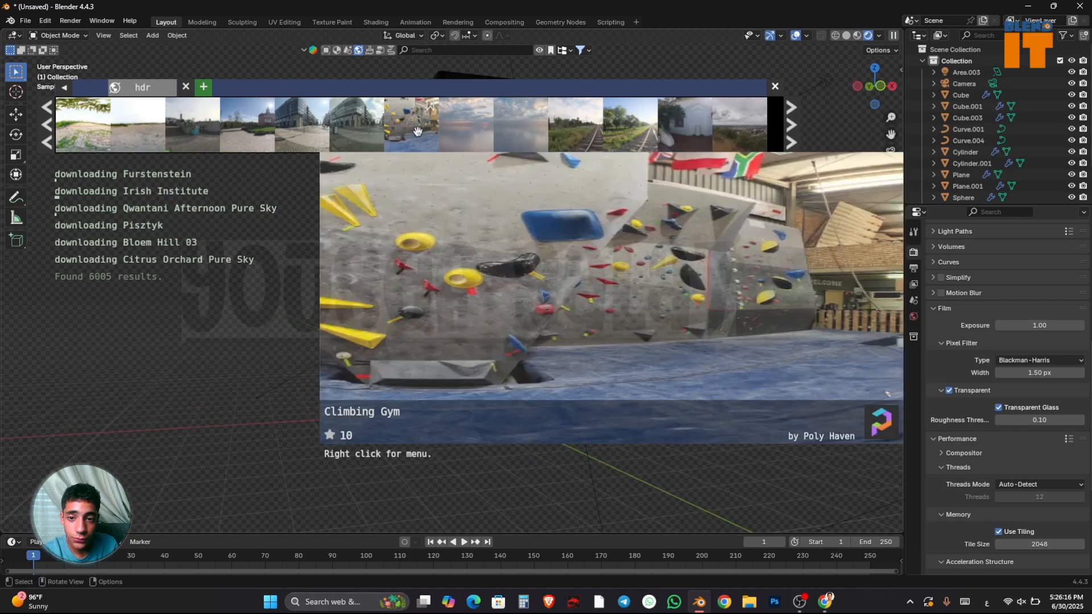
pyautogui.click(418, 132)
pyautogui.click(411, 155)
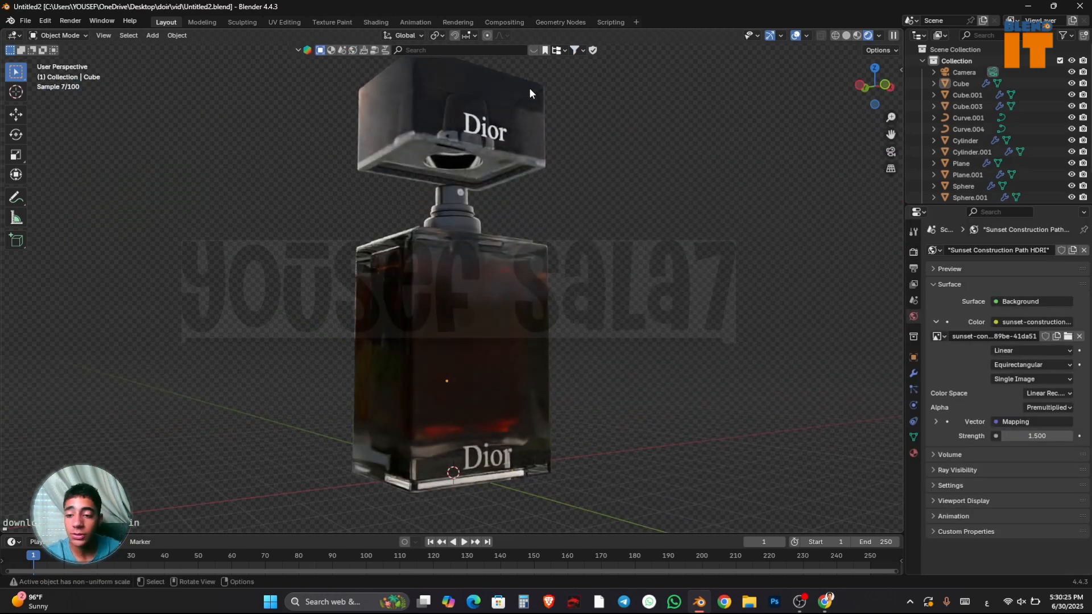
pyautogui.click(534, 49)
pyautogui.click(353, 51)
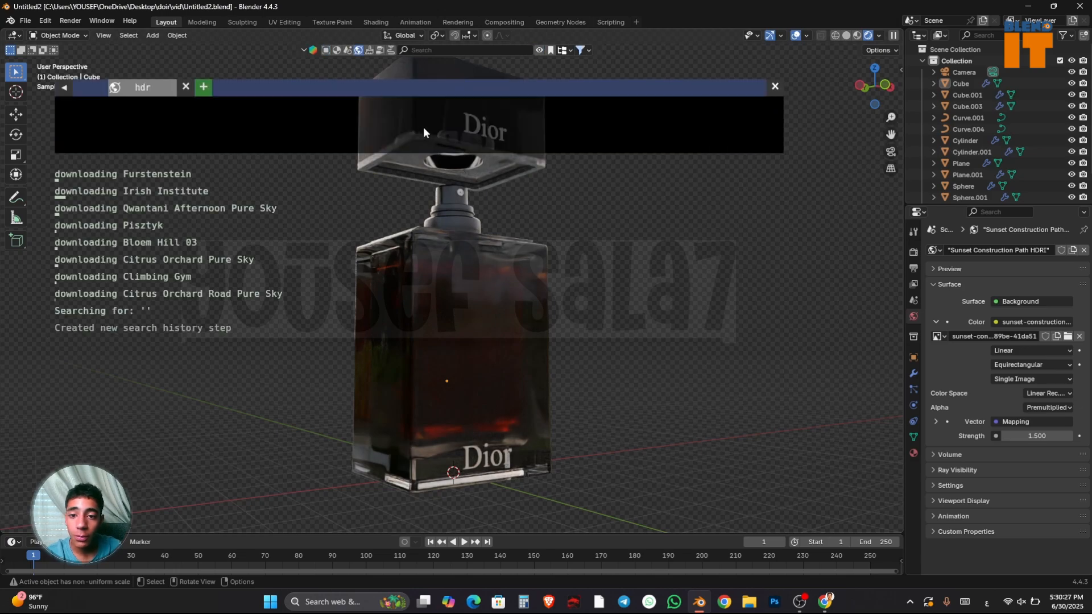
pyautogui.click(775, 87)
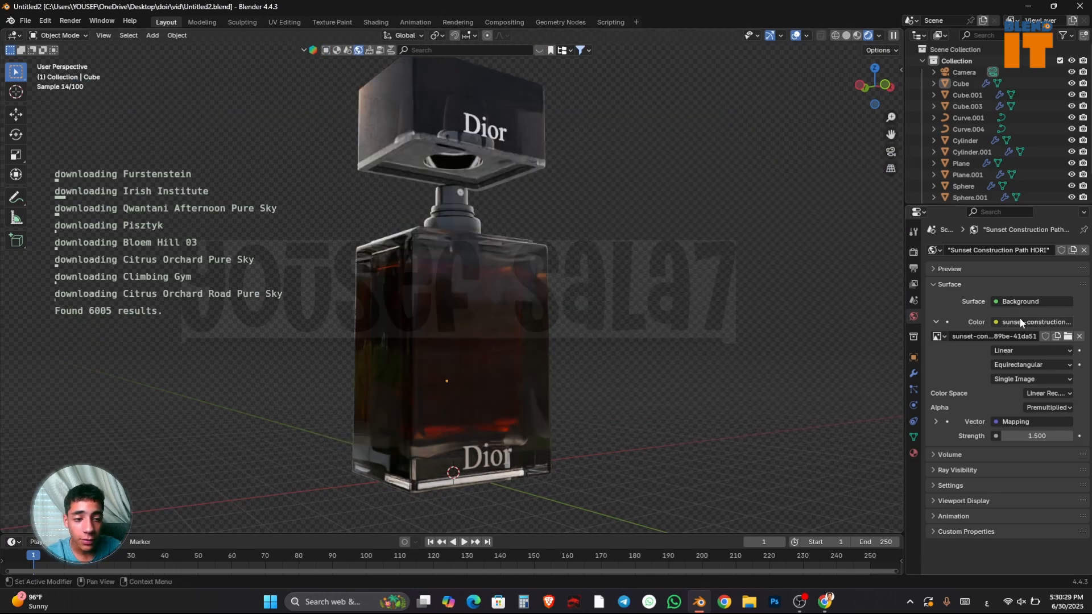
# Load the sunset-construction-path HDR image file as the world background's environment texture
pyautogui.click(1065, 338)
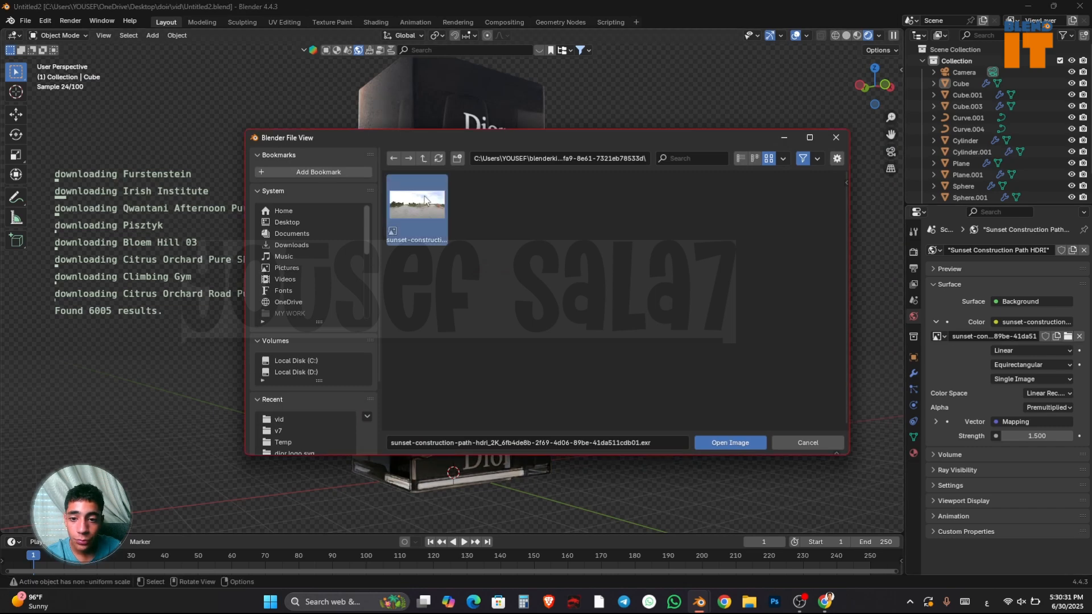
pyautogui.click(738, 439)
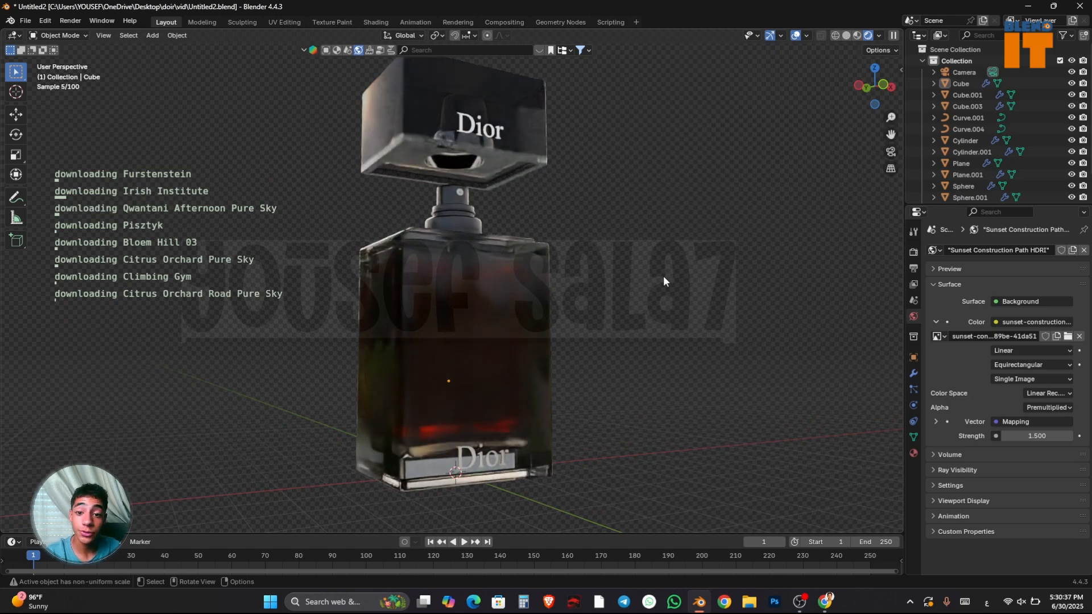
pyautogui.moveTo(663, 281); pyautogui.dragTo(642, 290, button='middle')
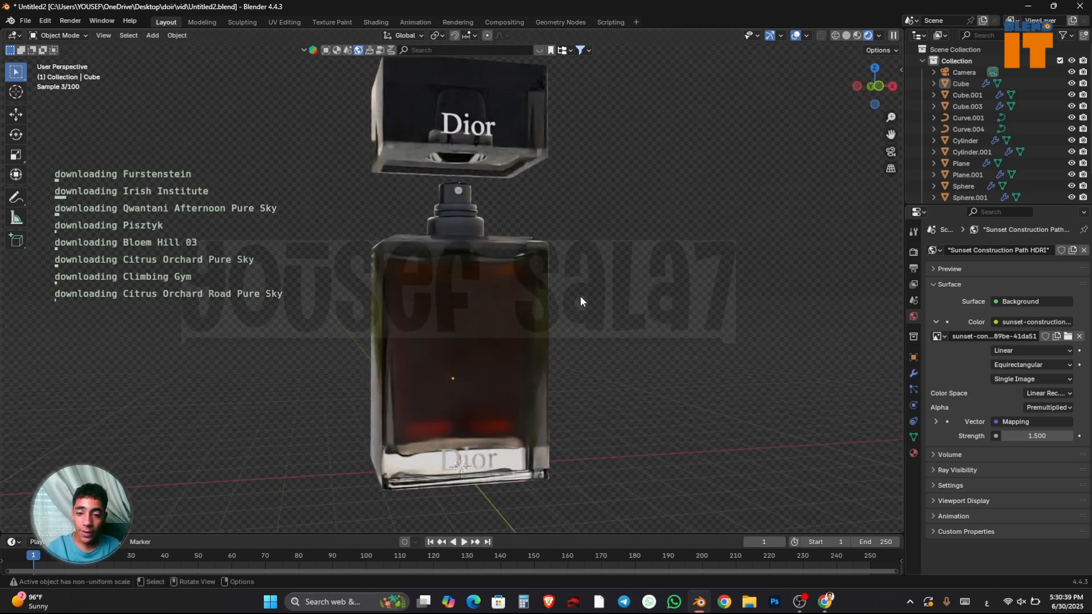
pyautogui.scroll(-2, 575, 295)
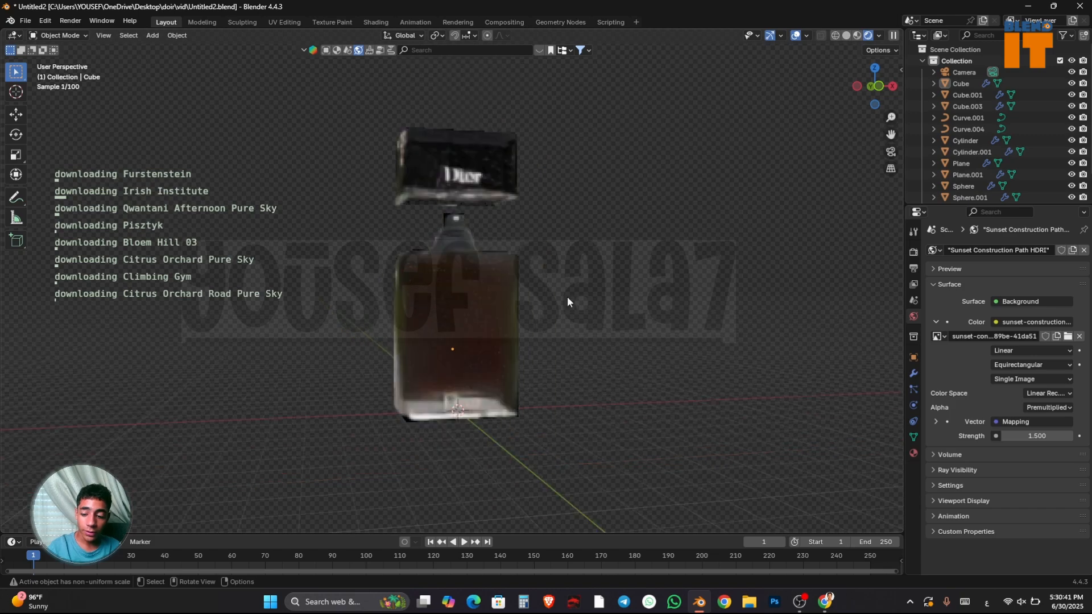
# Switch to the material preview, add a point light, and move it along Y in front of the bottle and upward along Z
pyautogui.click(855, 36)
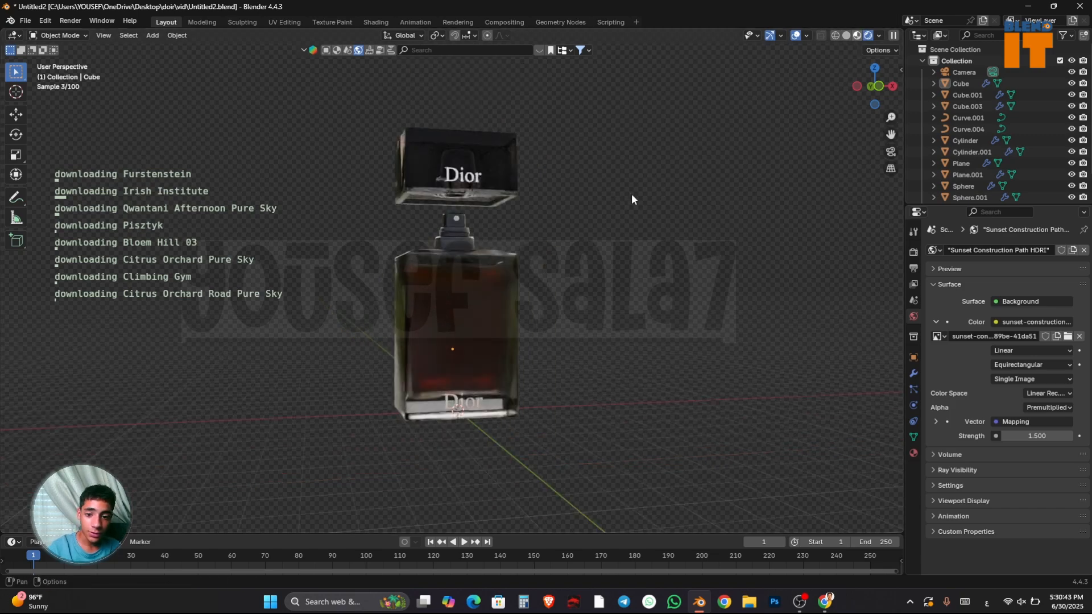
pyautogui.hotkey('shift', 'a')
pyautogui.moveTo(619, 203)
pyautogui.click(657, 205)
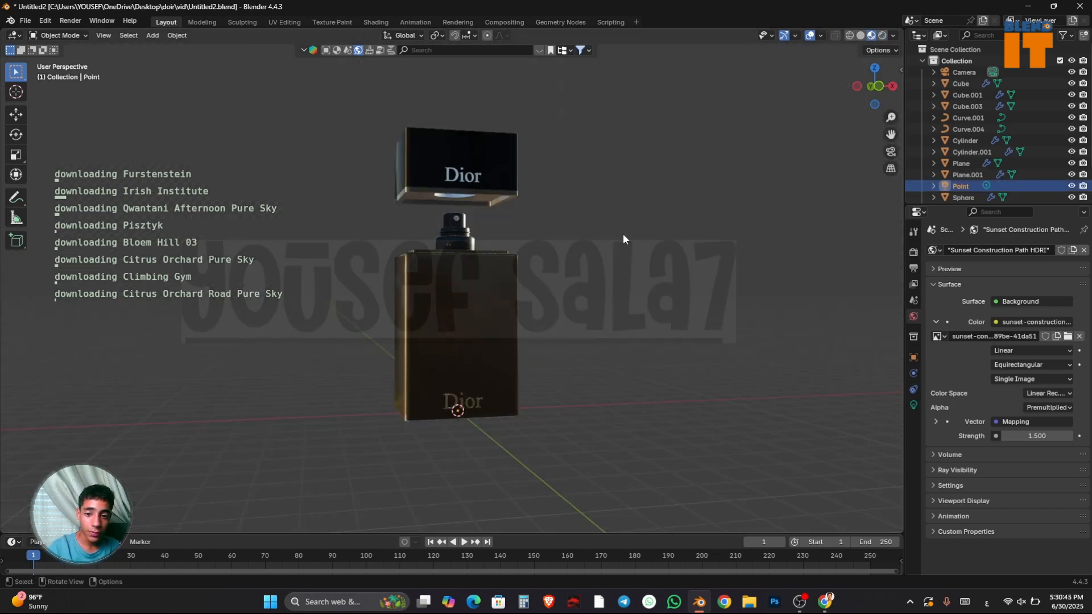
pyautogui.press('y')
pyautogui.press('z')
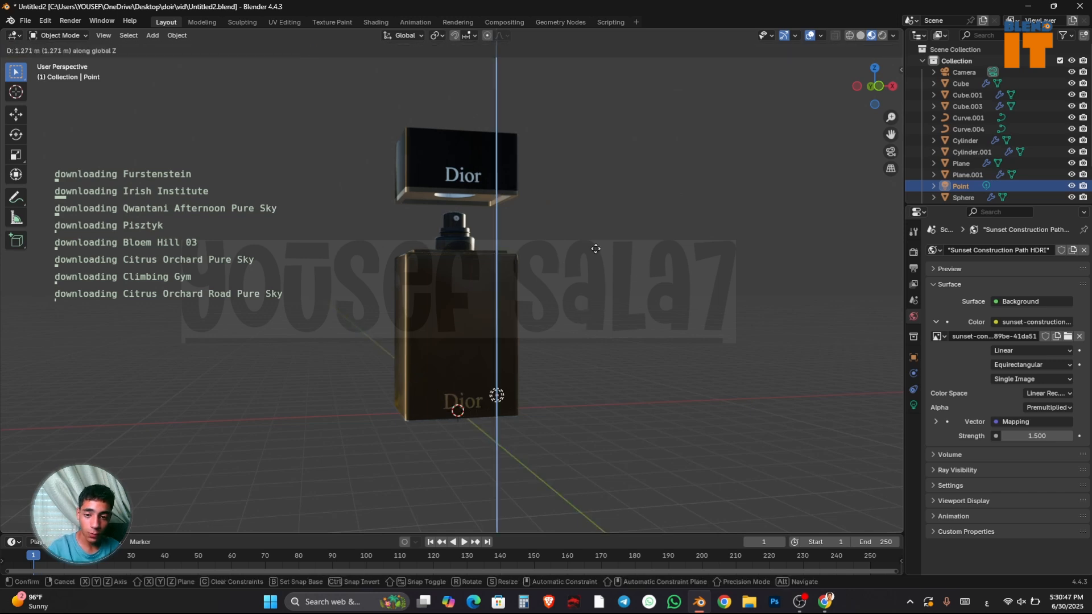
pyautogui.click(596, 235)
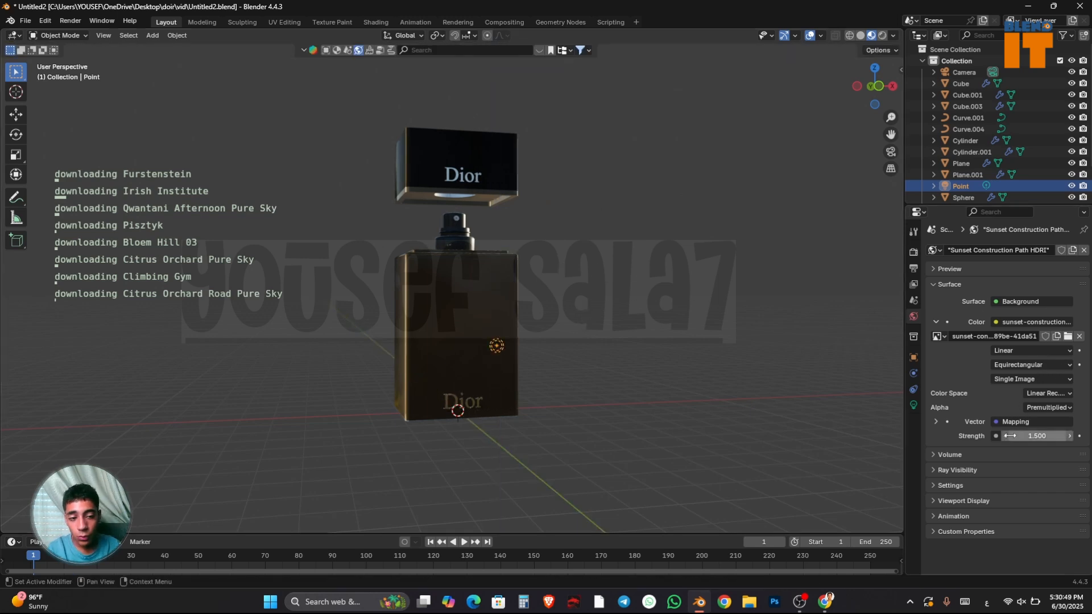
# Set the point light's power to 1619.3 W and radius to 2.31 m, and move it along X beside the bottle
pyautogui.click(913, 404)
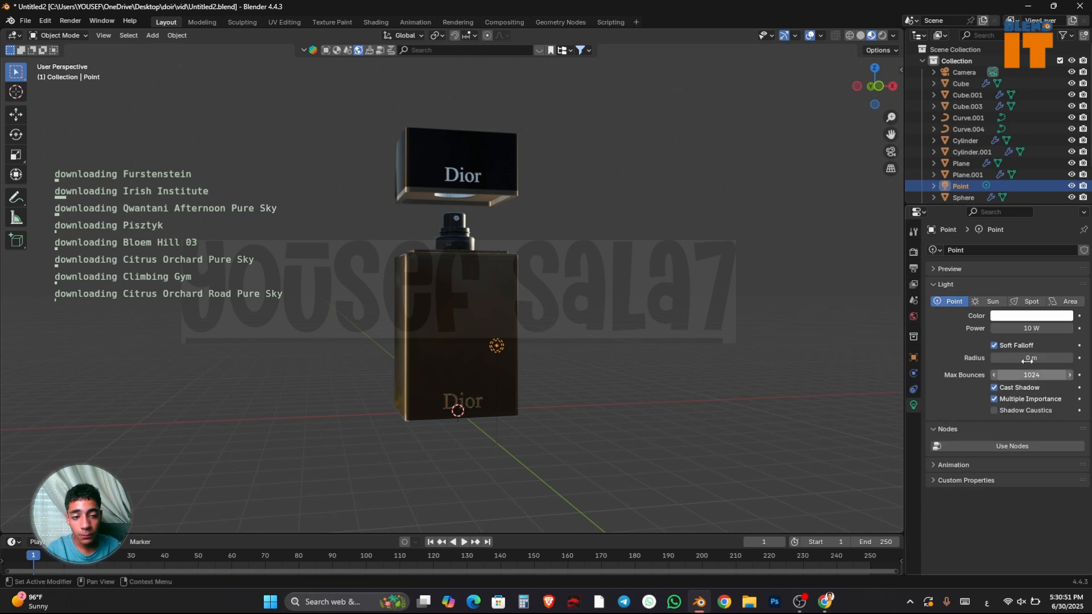
pyautogui.moveTo(1016, 331); pyautogui.dragTo(1052, 328)
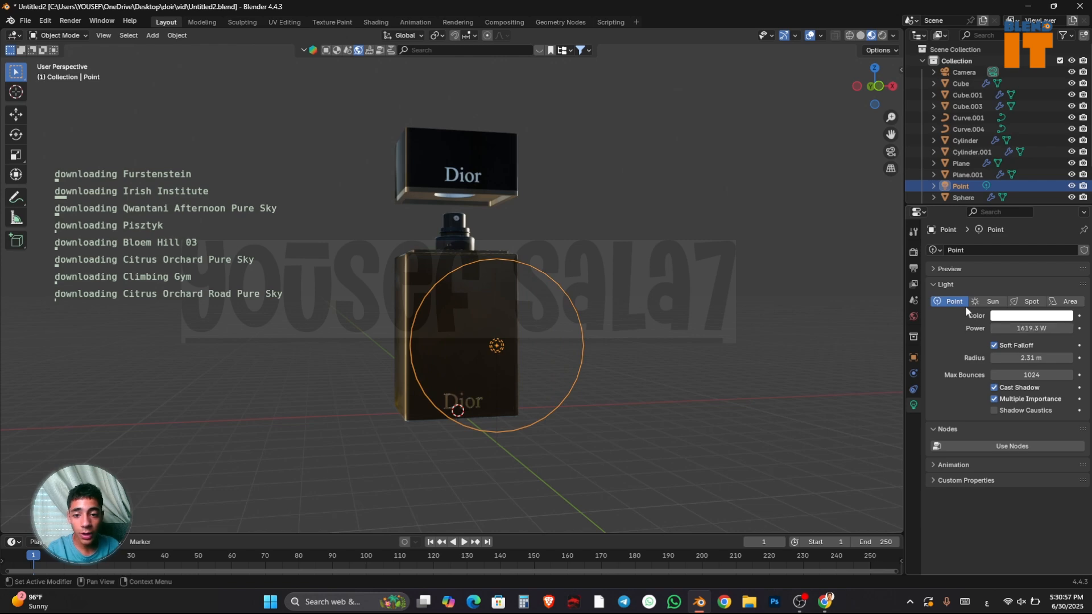
pyautogui.press('g')
pyautogui.press('x')
pyautogui.click(505, 293)
pyautogui.press('g')
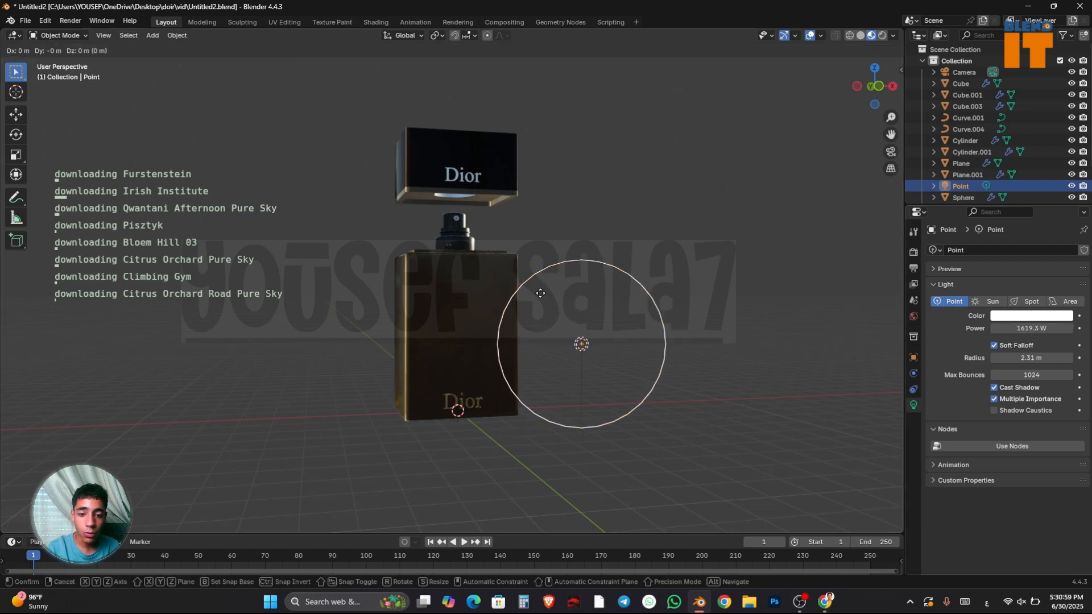
pyautogui.press('x')
pyautogui.click(607, 295)
# Duplicate the point light along X to the opposite side of the bottle
pyautogui.moveTo(608, 296); pyautogui.dragTo(499, 335, button='middle')
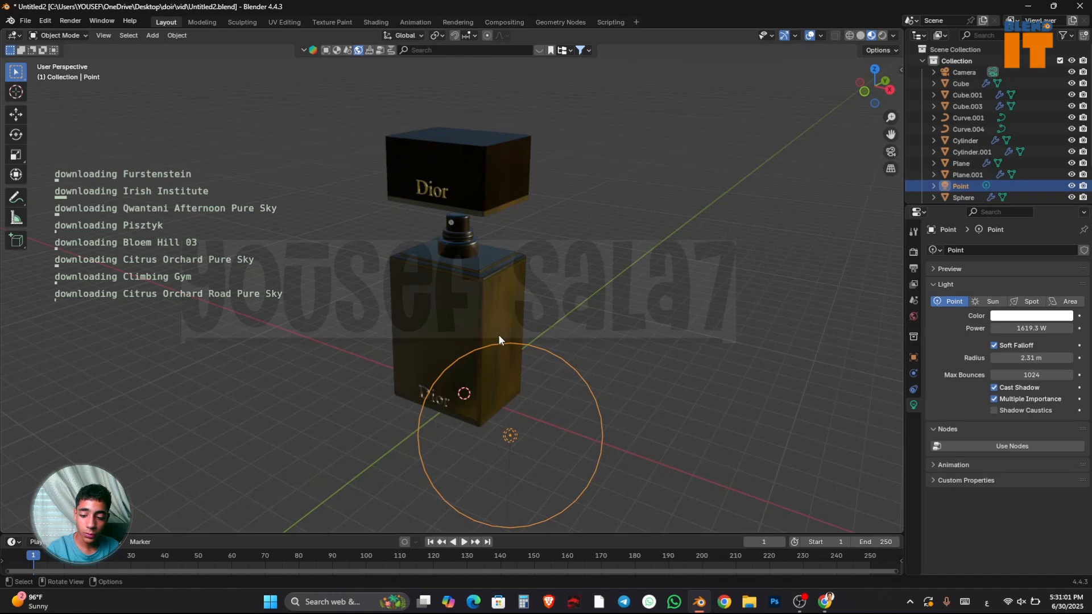
pyautogui.hotkey('shift', 'd')
pyautogui.press('x')
pyautogui.click(186, 282)
pyautogui.scroll(-2, 403, 301)
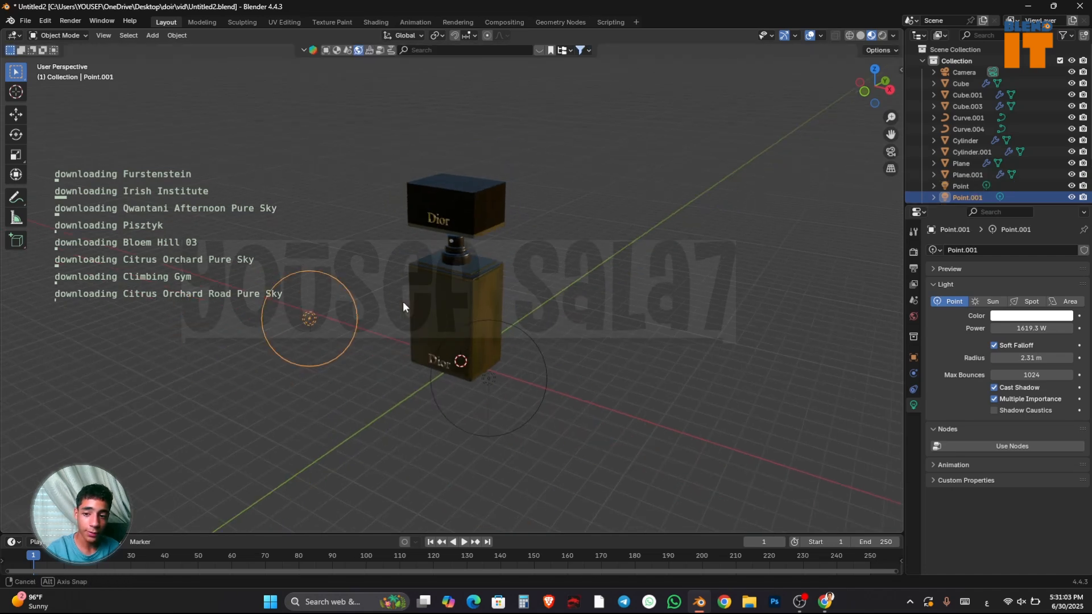
# Duplicate the copied light about 6.2 m in the negative Y direction, farther in front of the bottle
pyautogui.hotkey('shift', 'd')
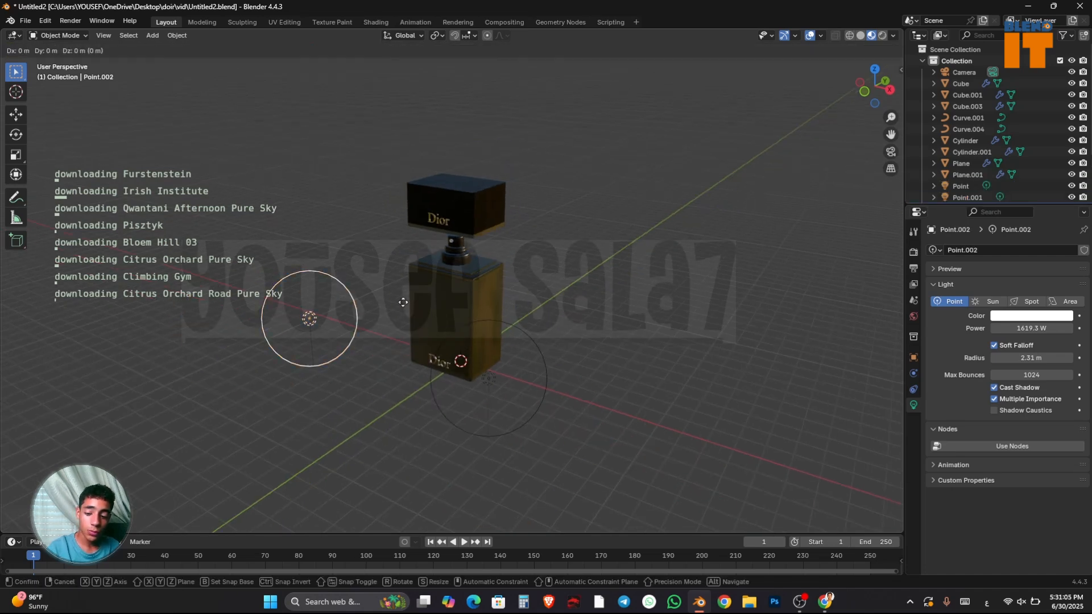
pyautogui.press('x')
pyautogui.press('x')
pyautogui.press('y')
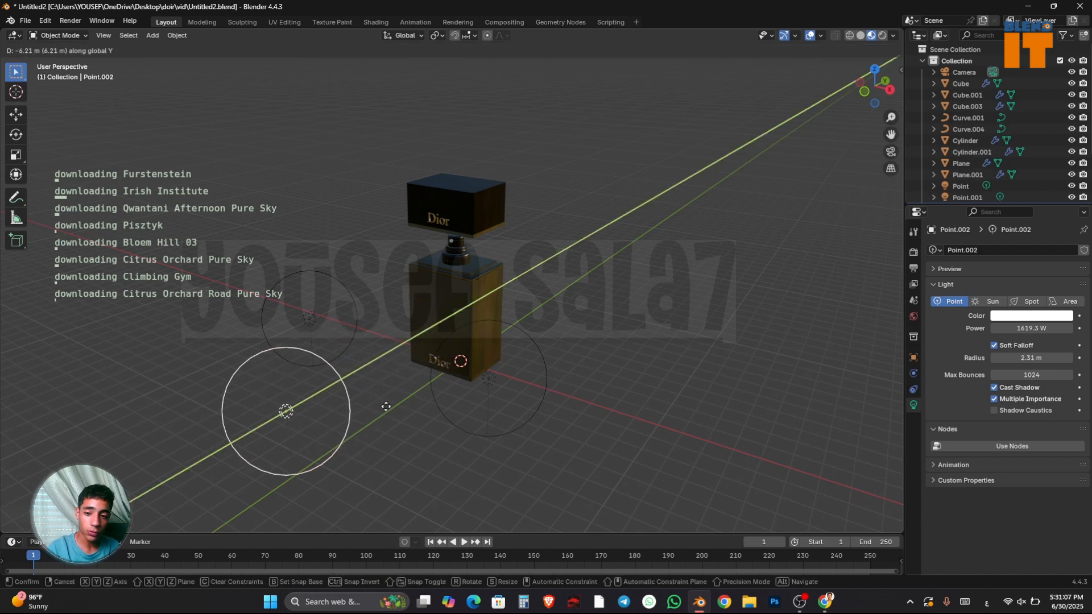
pyautogui.click(386, 407)
# Duplicate the front light about 8.1 m upward along Z and move the new light along Y closer to the bottle
pyautogui.hotkey('shift', 'd')
pyautogui.press('z')
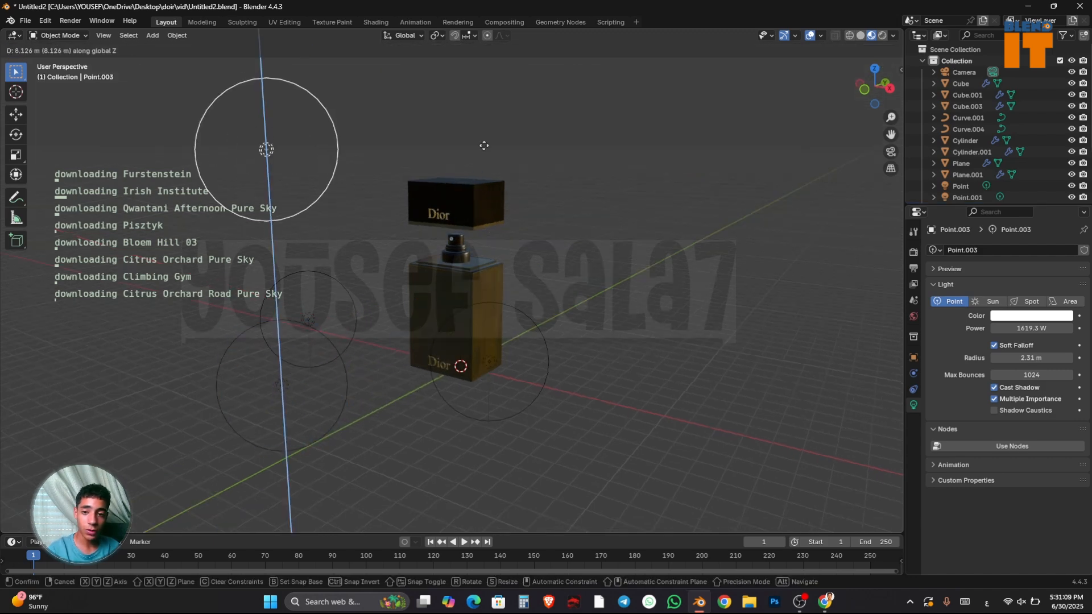
pyautogui.click(484, 145)
pyautogui.moveTo(476, 177); pyautogui.dragTo(607, 180, button='middle')
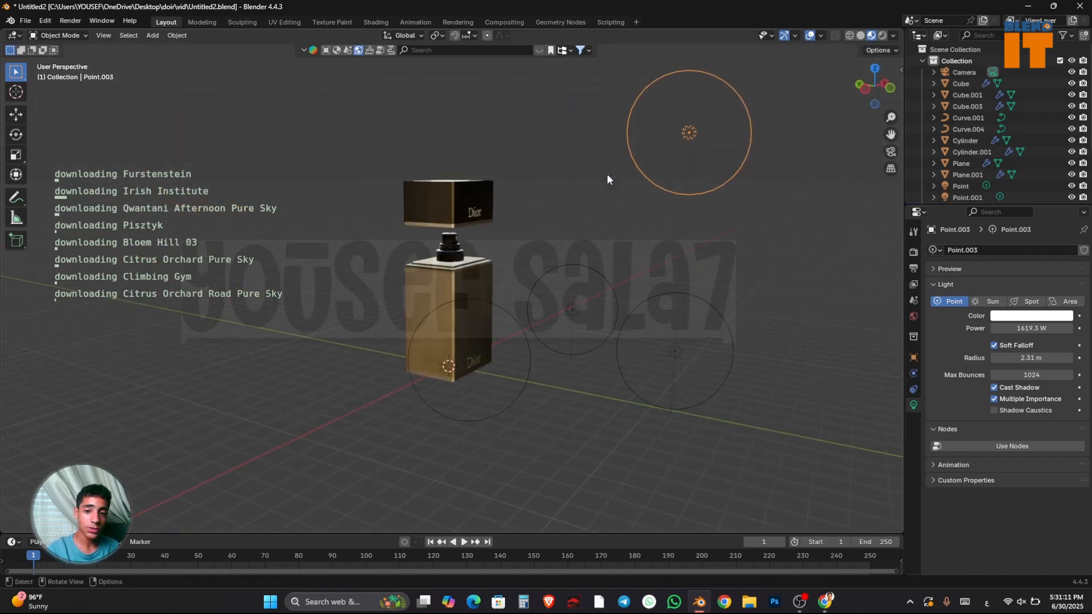
pyautogui.press('g')
pyautogui.press('y')
pyautogui.click(570, 171)
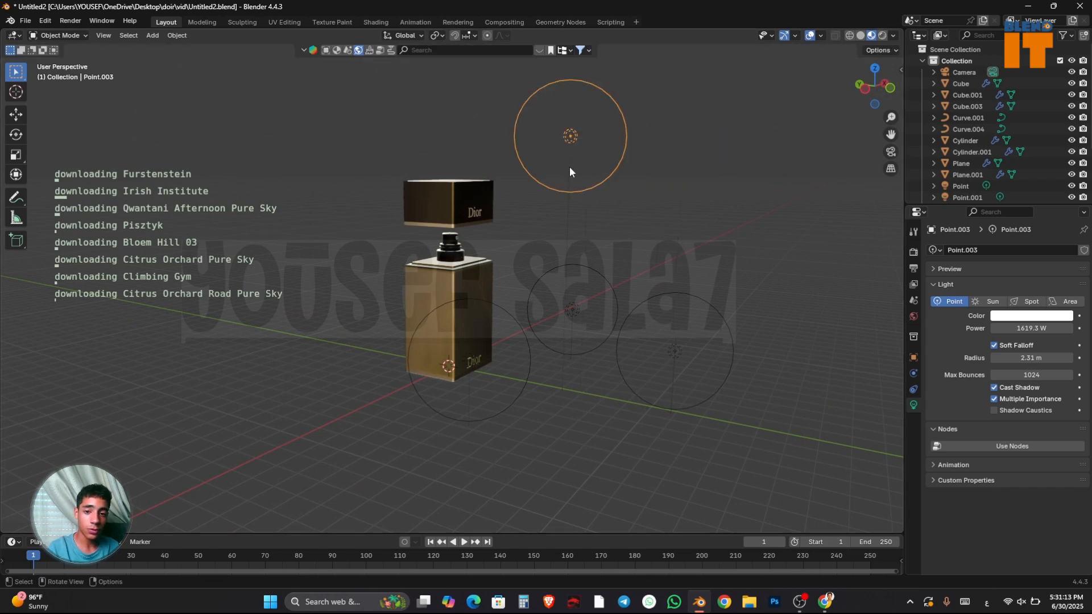
# Switch to the rendered view and set the power of the point light beside the bottle's left side to 3000 W
pyautogui.click(879, 36)
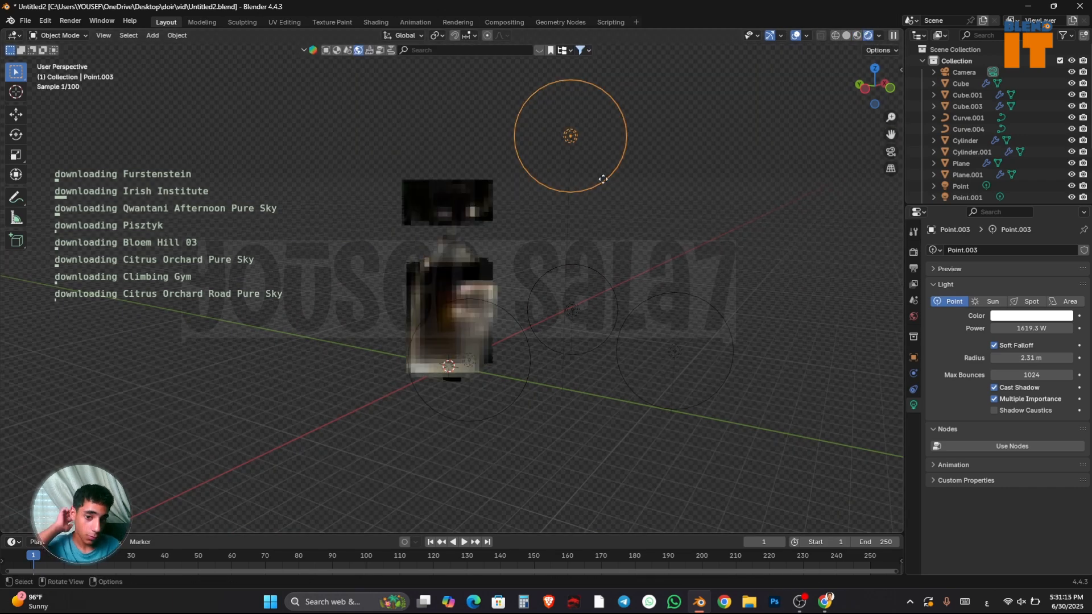
pyautogui.moveTo(538, 251); pyautogui.dragTo(531, 229, button='middle')
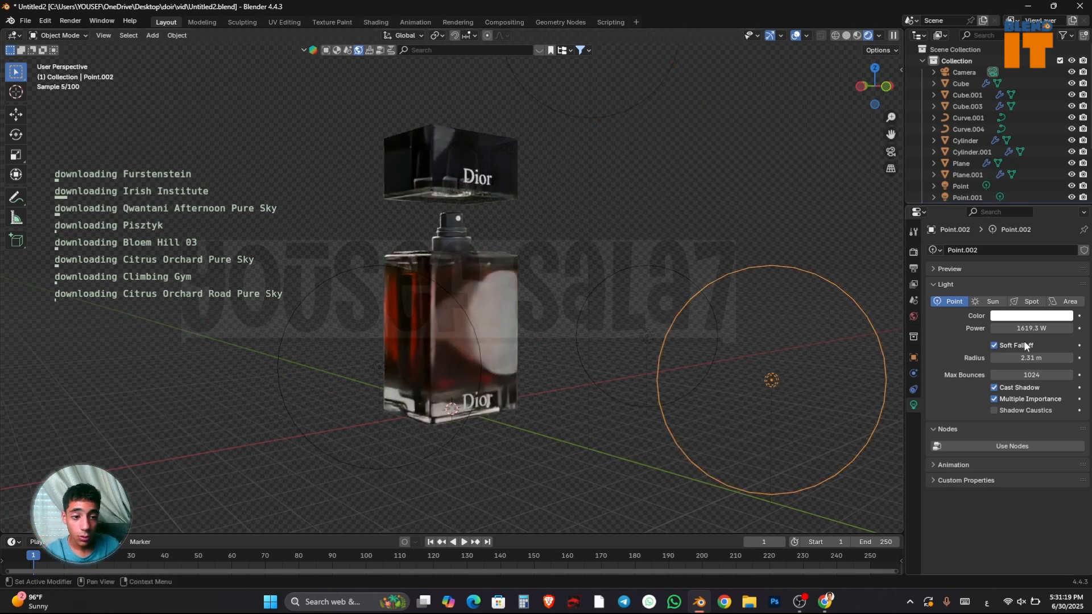
pyautogui.click(777, 381)
pyautogui.click(380, 367)
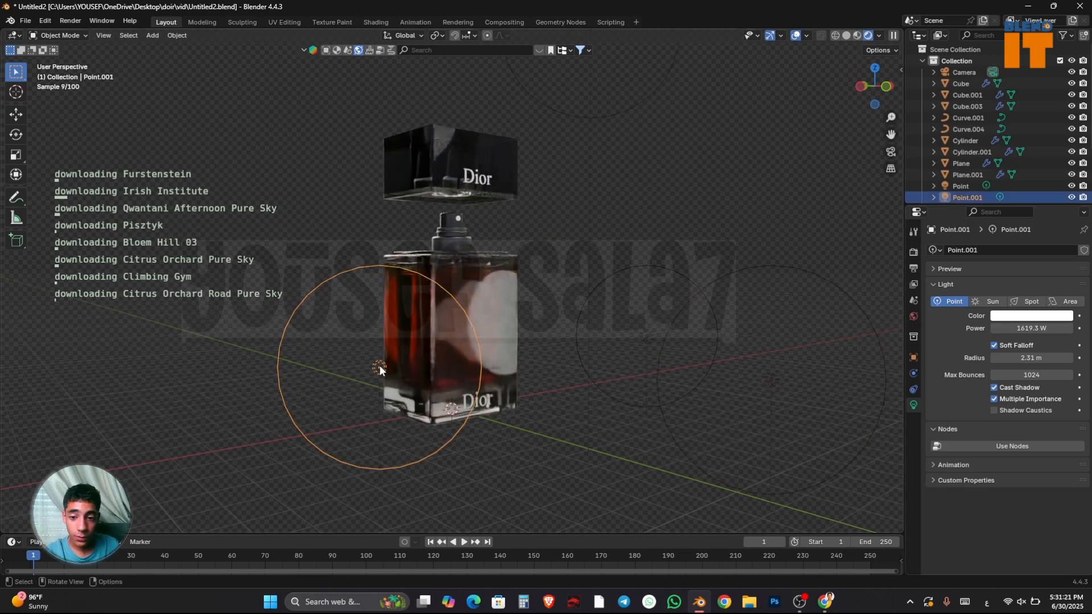
pyautogui.doubleClick(998, 328)
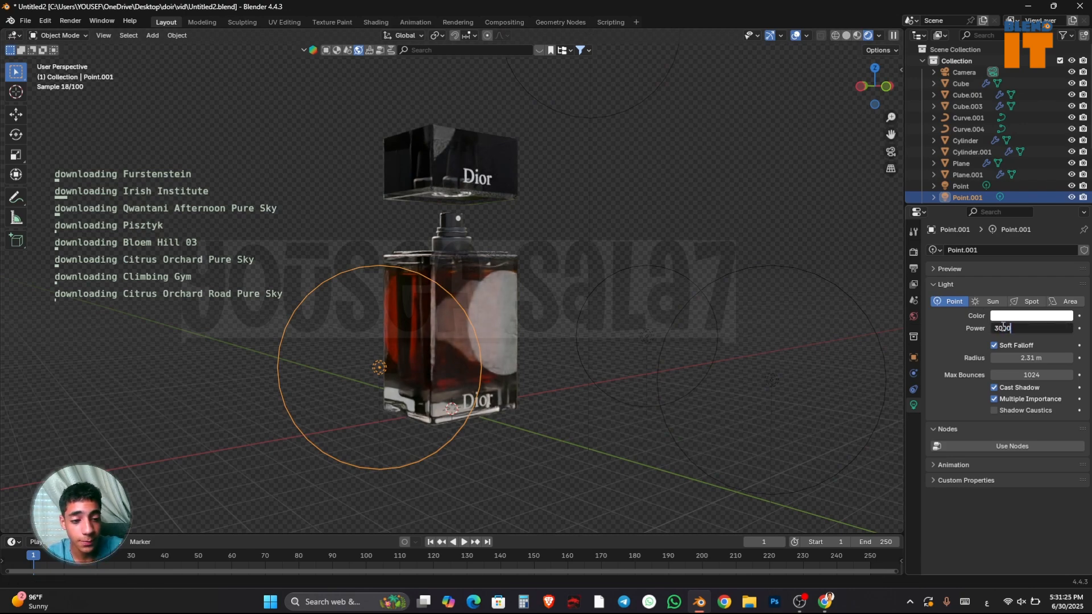
pyautogui.press('Return')
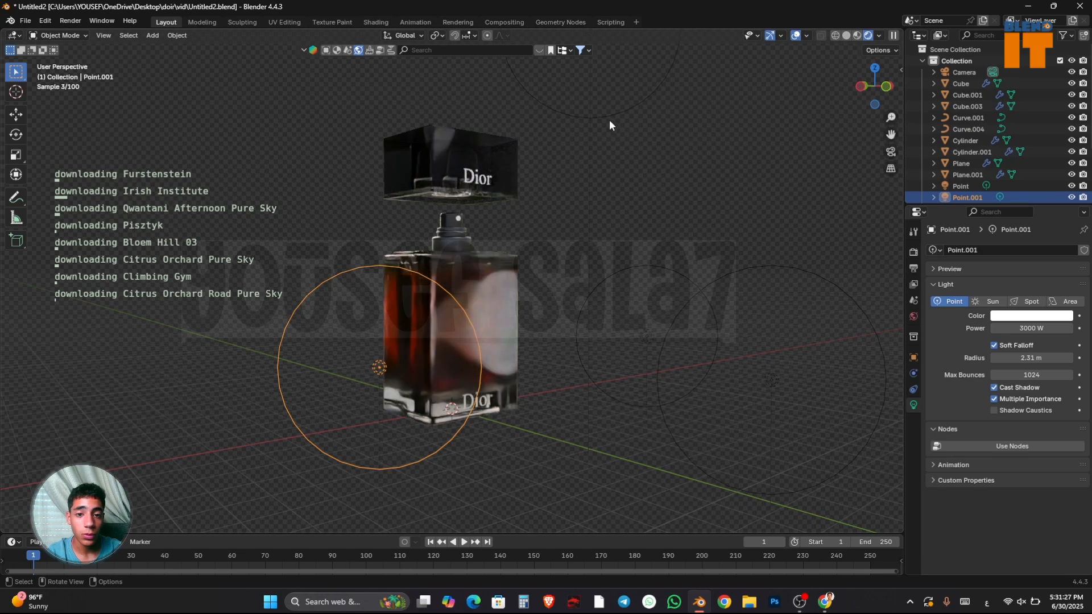
# Set the power of the upper point light and of the light beside the bottle's right side to 2000 W each
pyautogui.click(607, 118)
pyautogui.doubleClick(1034, 329)
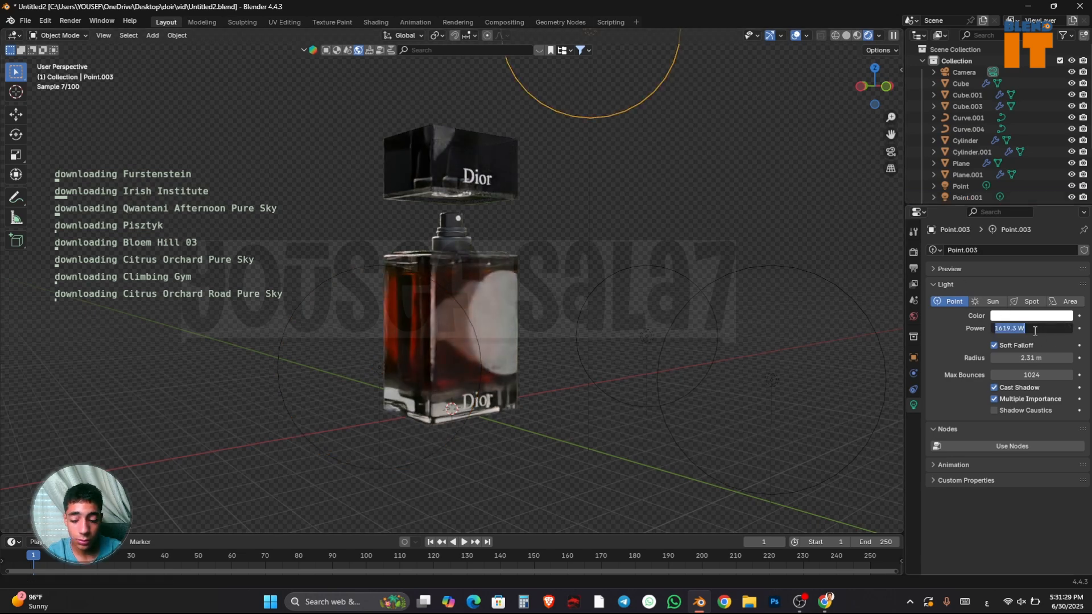
pyautogui.press('Return')
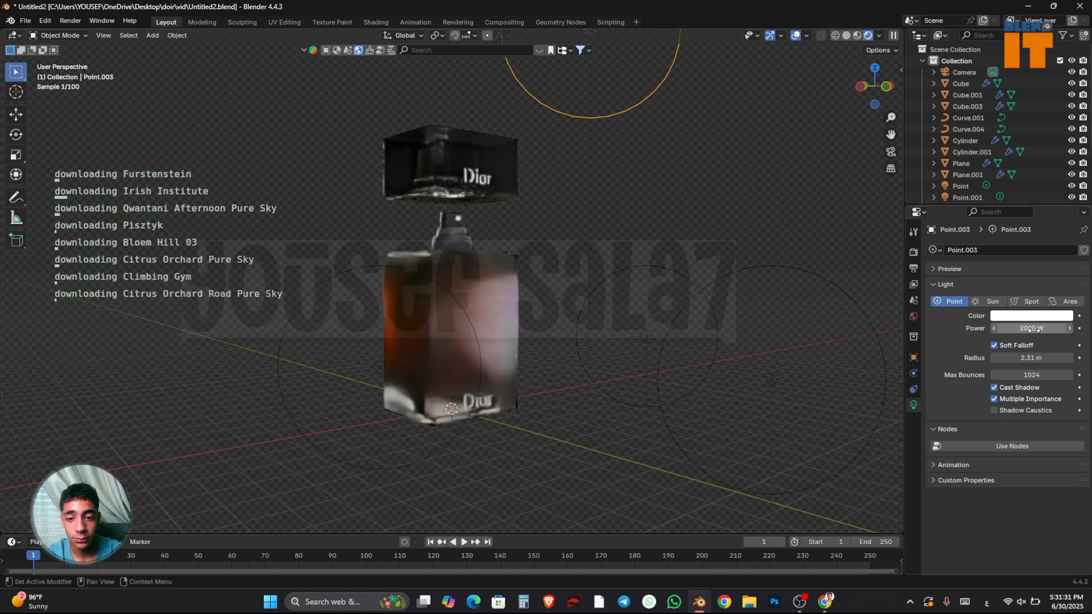
pyautogui.click(638, 338)
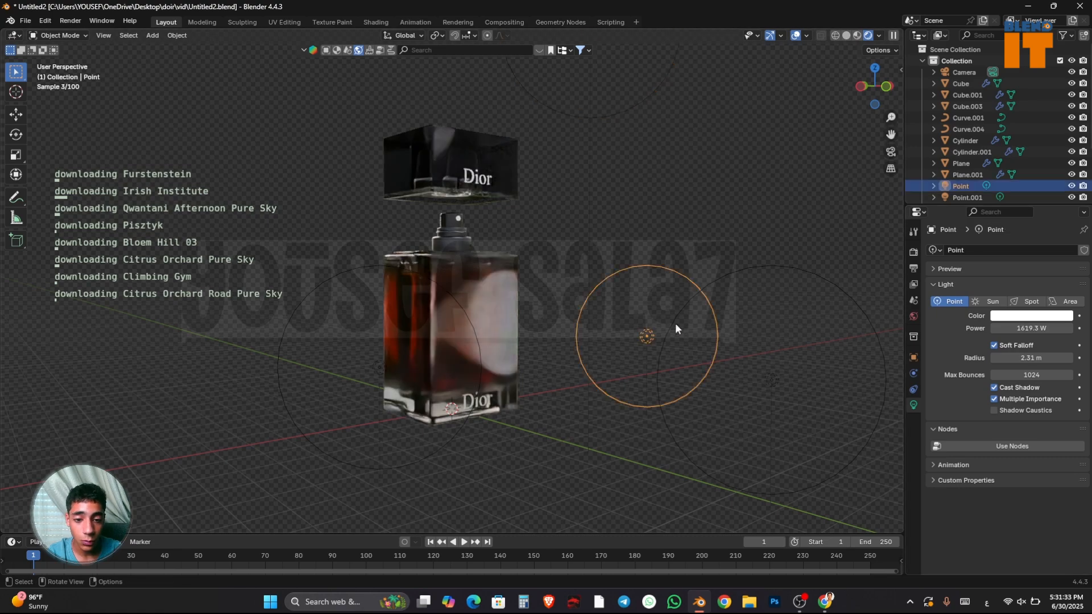
pyautogui.doubleClick(1028, 329)
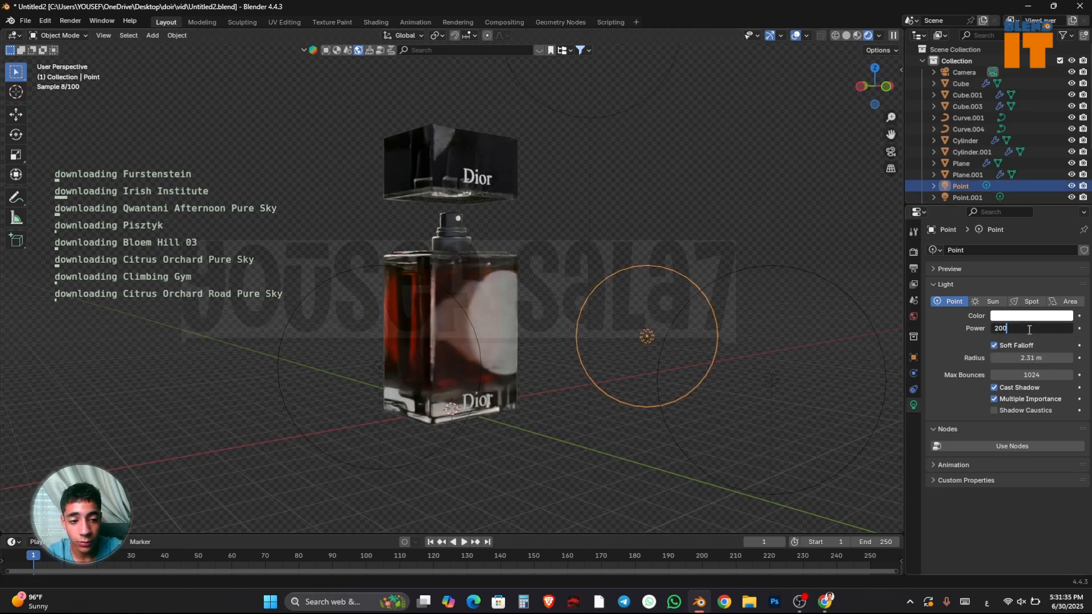
pyautogui.press('Return')
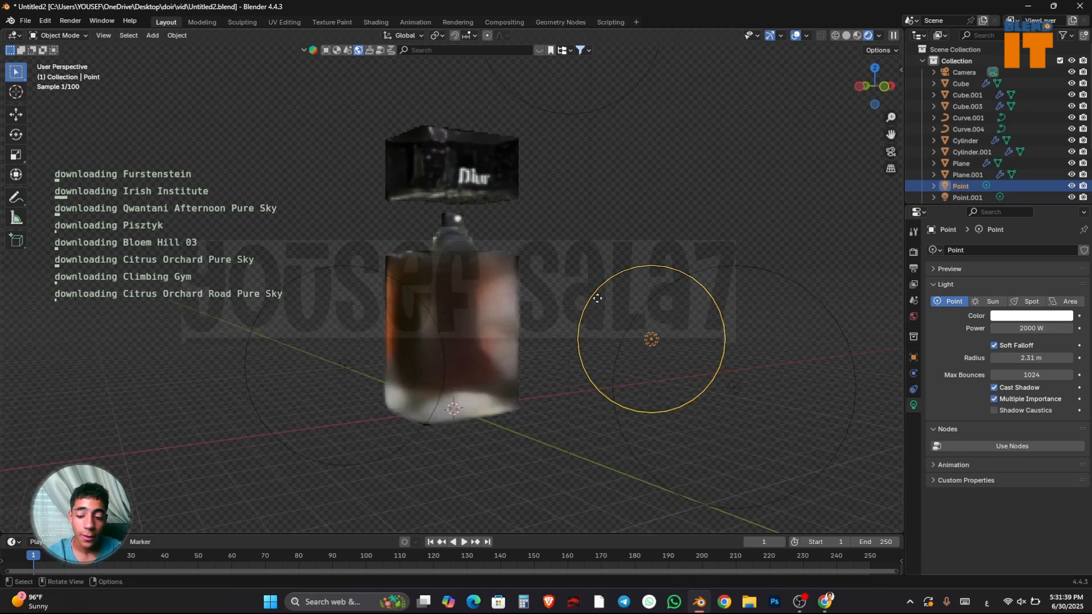
# Add a plane at the bottle's base and rotate it 90° about the X axis
pyautogui.hotkey('shift', 'a')
pyautogui.moveTo(579, 161)
pyautogui.click(652, 155)
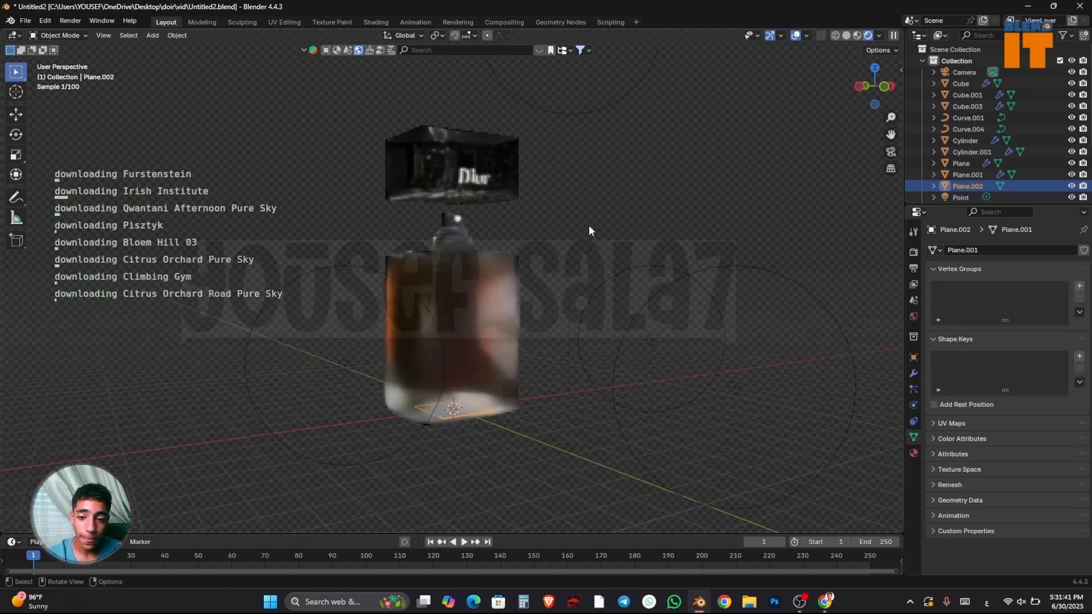
pyautogui.write('rx90')
pyautogui.press('Return')
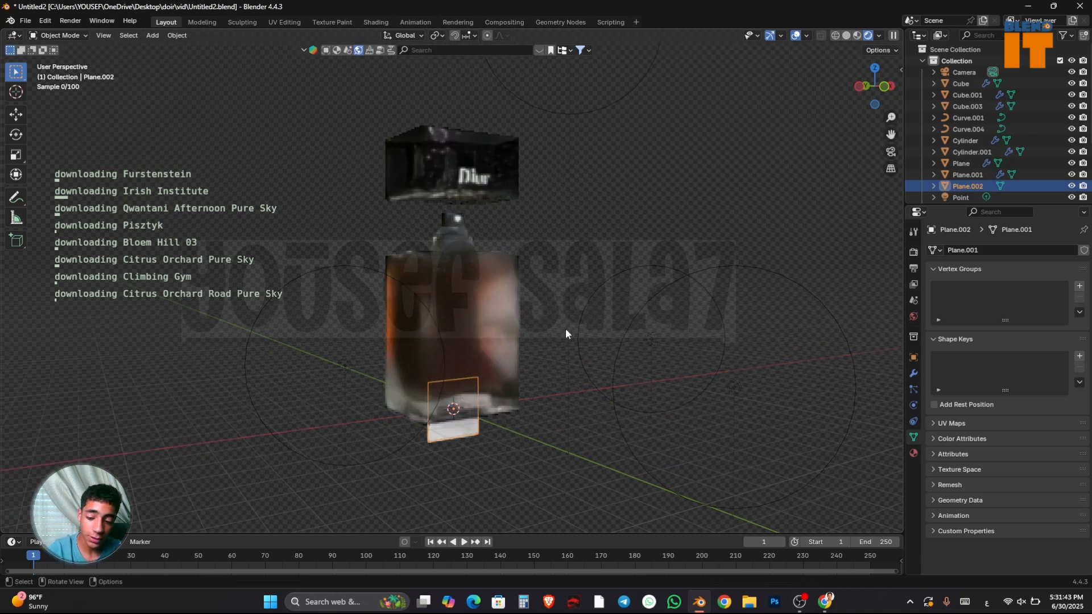
# Move the upright plane back along Y behind the bottle and scale it up to fill the background
pyautogui.press('g')
pyautogui.press('y')
pyautogui.click(484, 322)
pyautogui.press('s')
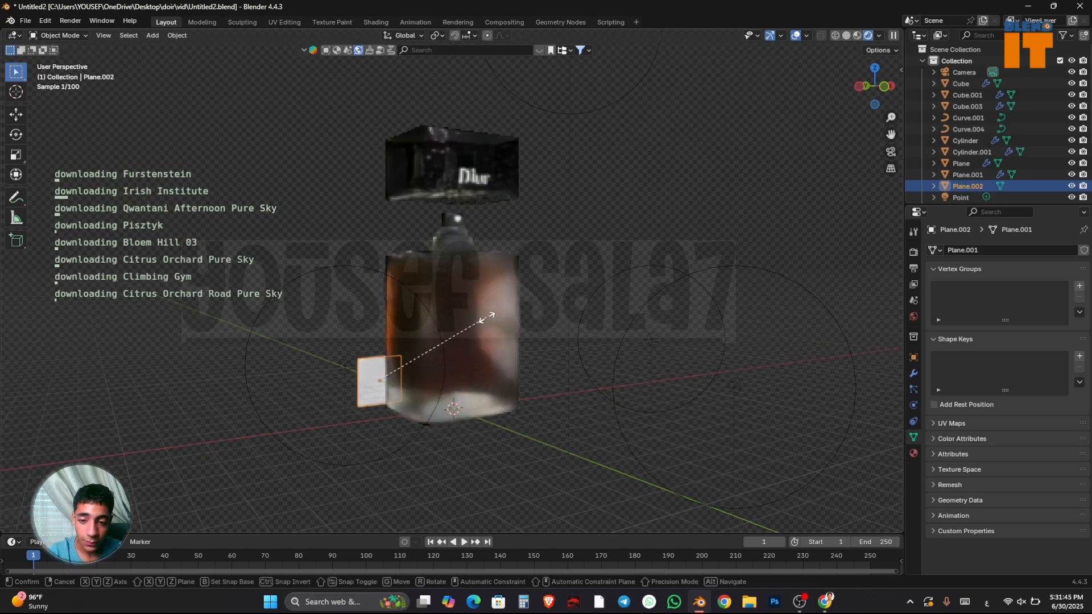
pyautogui.click(661, 341)
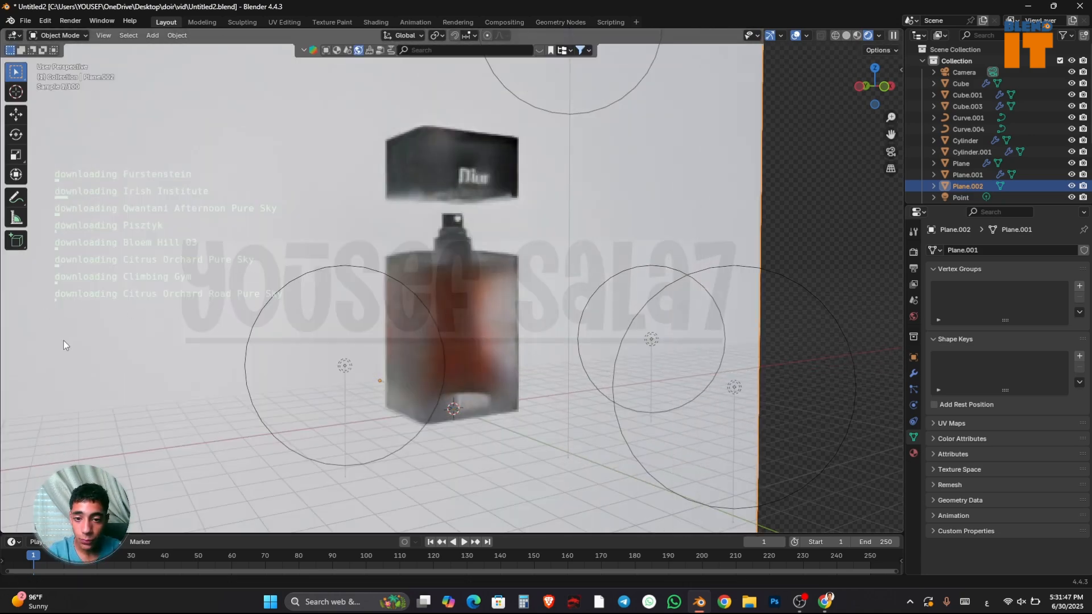
pyautogui.moveTo(661, 345); pyautogui.dragTo(830, 350, button='middle')
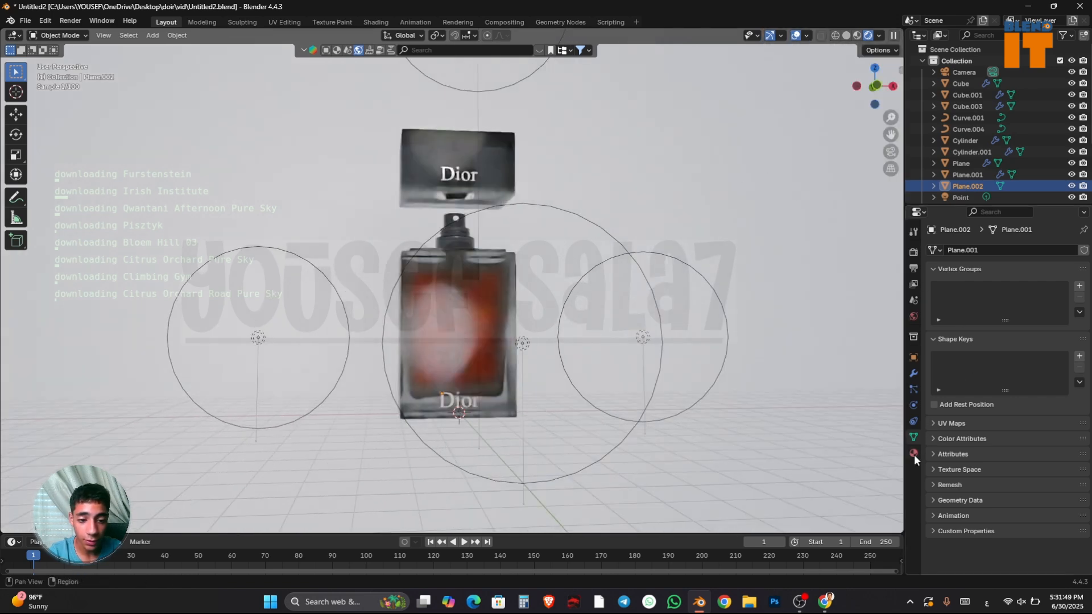
# Give the background plane a new material with a black base colour and a roughness of 0.374
pyautogui.click(914, 453)
pyautogui.click(1026, 299)
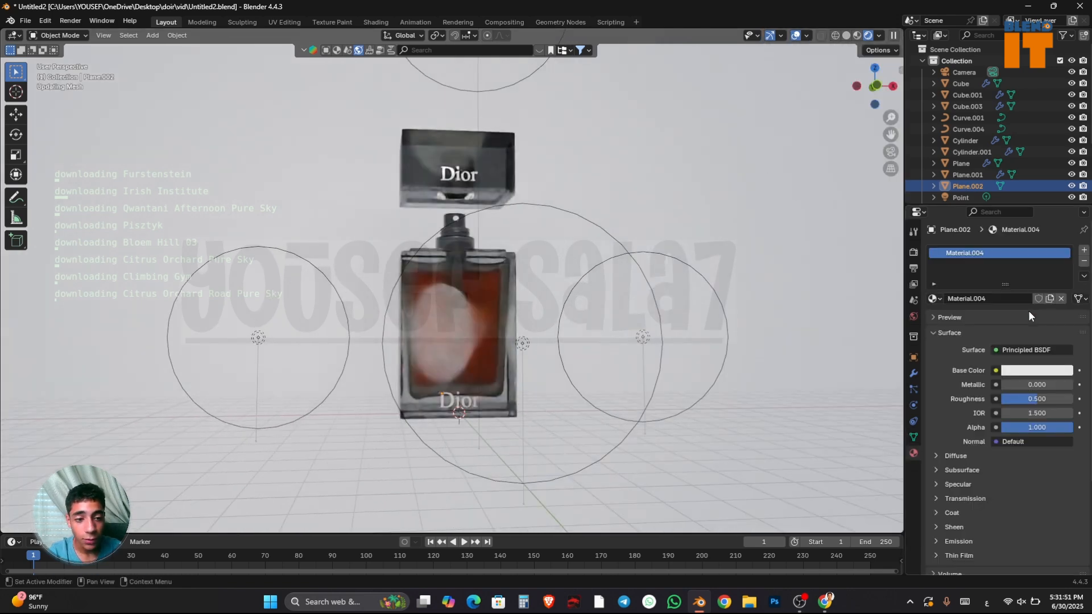
pyautogui.click(1040, 371)
pyautogui.moveTo(1064, 251); pyautogui.dragTo(1063, 277)
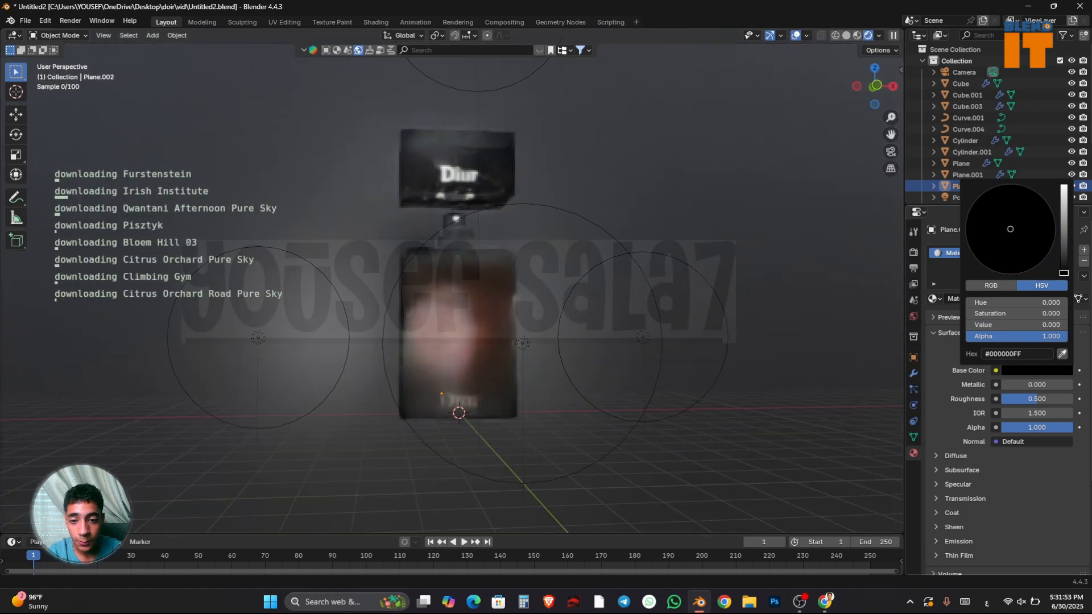
pyautogui.moveTo(1037, 398)
pyautogui.mouseDown()
pyautogui.moveTo(1073, 398)
pyautogui.moveTo(1021, 399)
pyautogui.mouseUp()
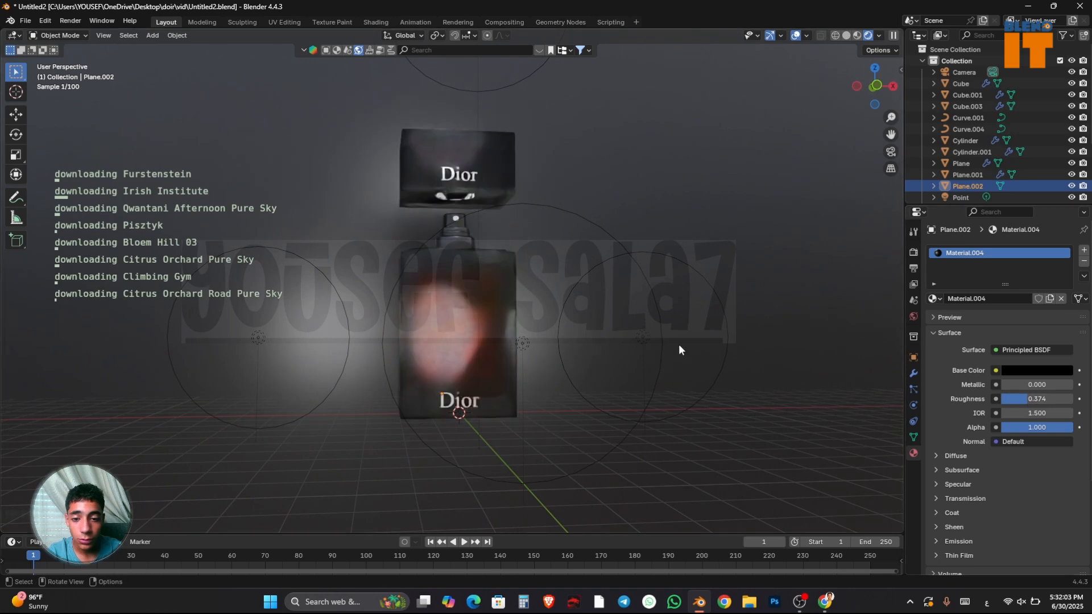
# Look through the camera and try turning off Soft Falloff on the point light beside the bottle's left side
pyautogui.moveTo(636, 305); pyautogui.dragTo(575, 279, button='middle')
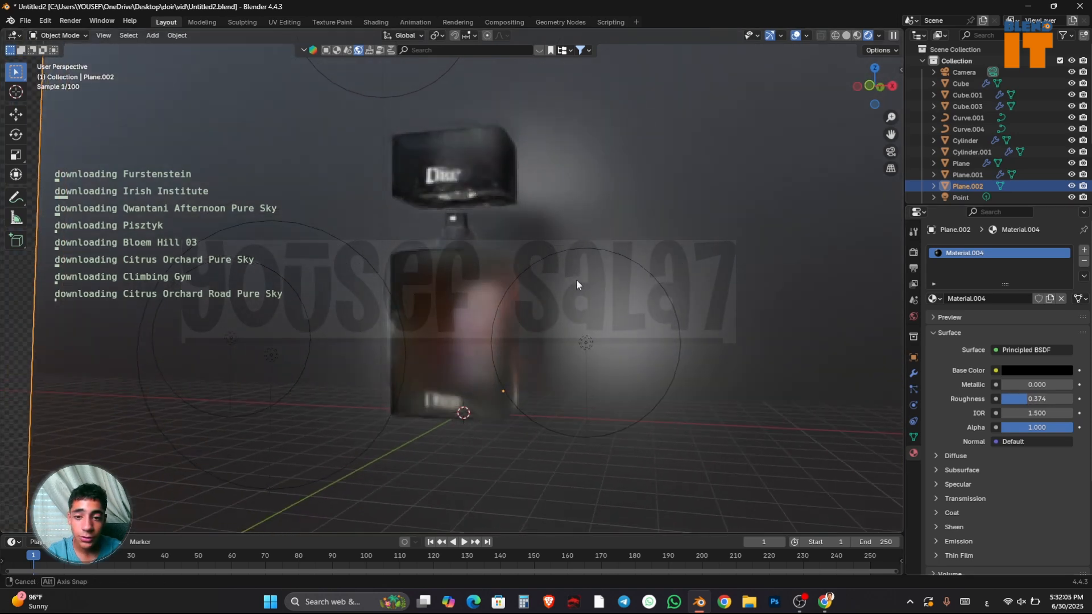
pyautogui.click(889, 151)
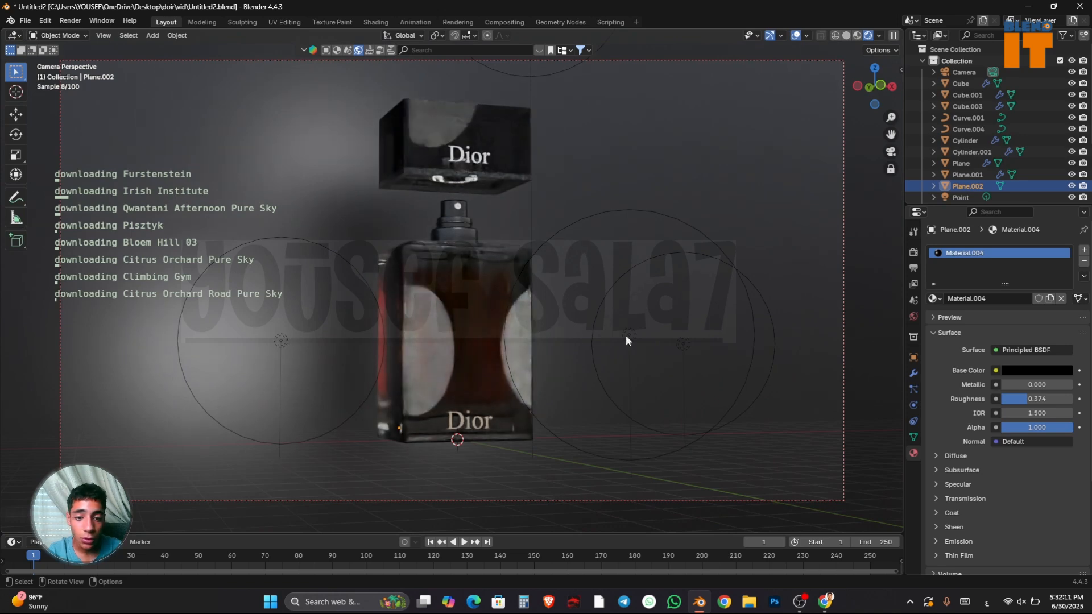
pyautogui.click(284, 340)
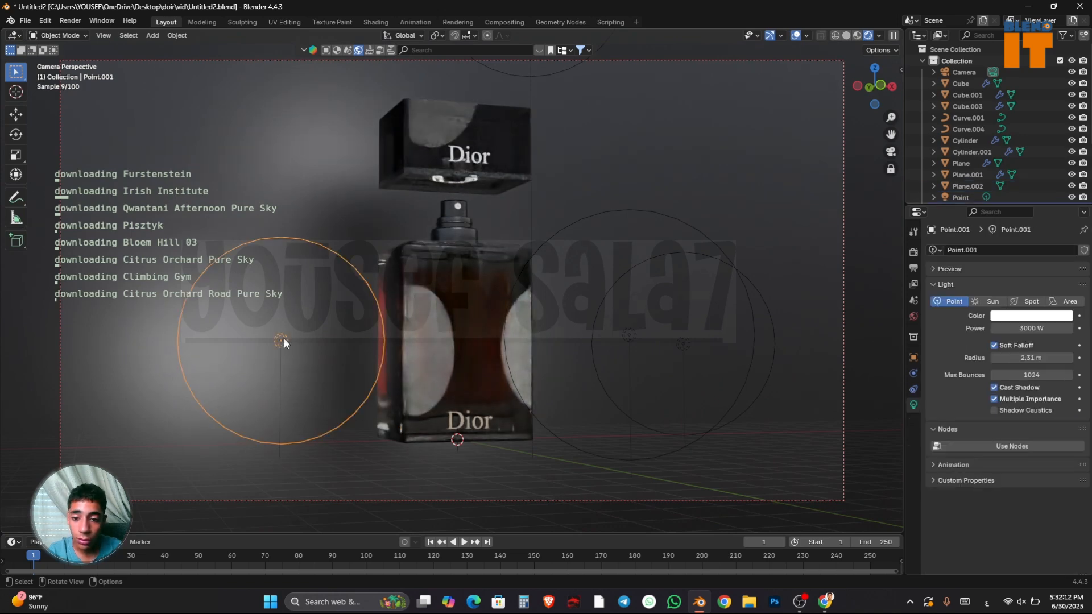
pyautogui.click(1004, 347)
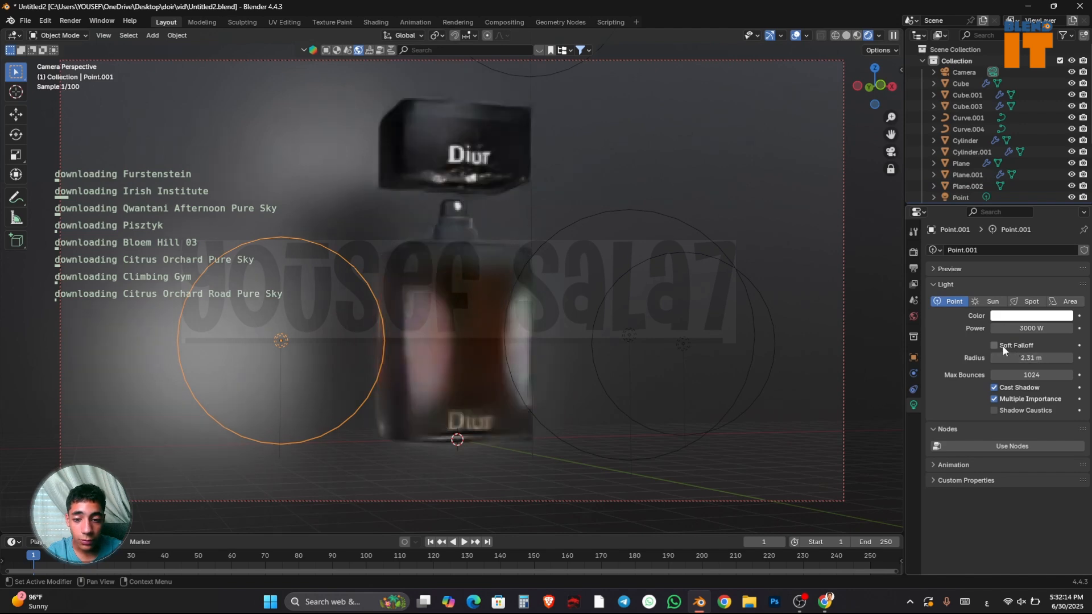
pyautogui.click(685, 341)
# Move the point light beside the bottle's left side along Y toward the camera
pyautogui.click(275, 337)
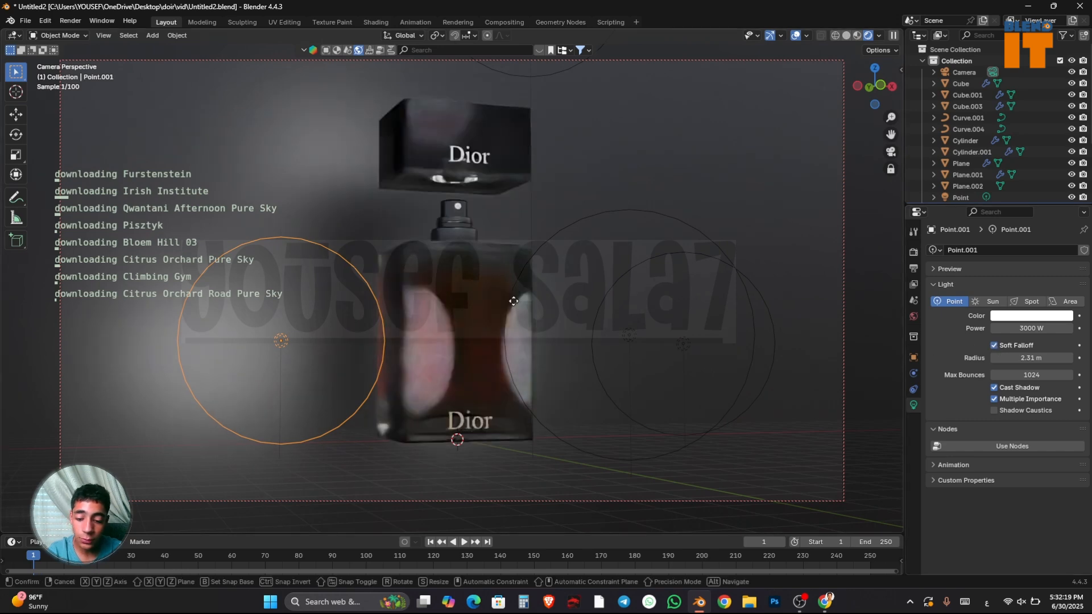
pyautogui.press('g')
pyautogui.press('y')
pyautogui.click(546, 67)
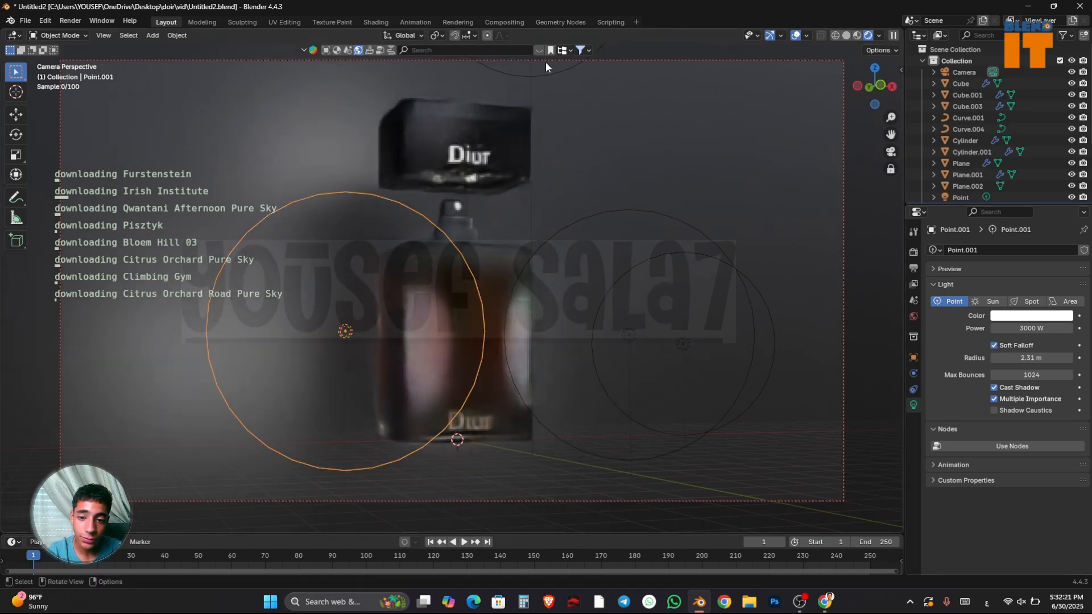
# Raise the front point light along Z until it is above the bottle and set its power to 2879.9 W
pyautogui.click(632, 336)
pyautogui.press('g')
pyautogui.press('z')
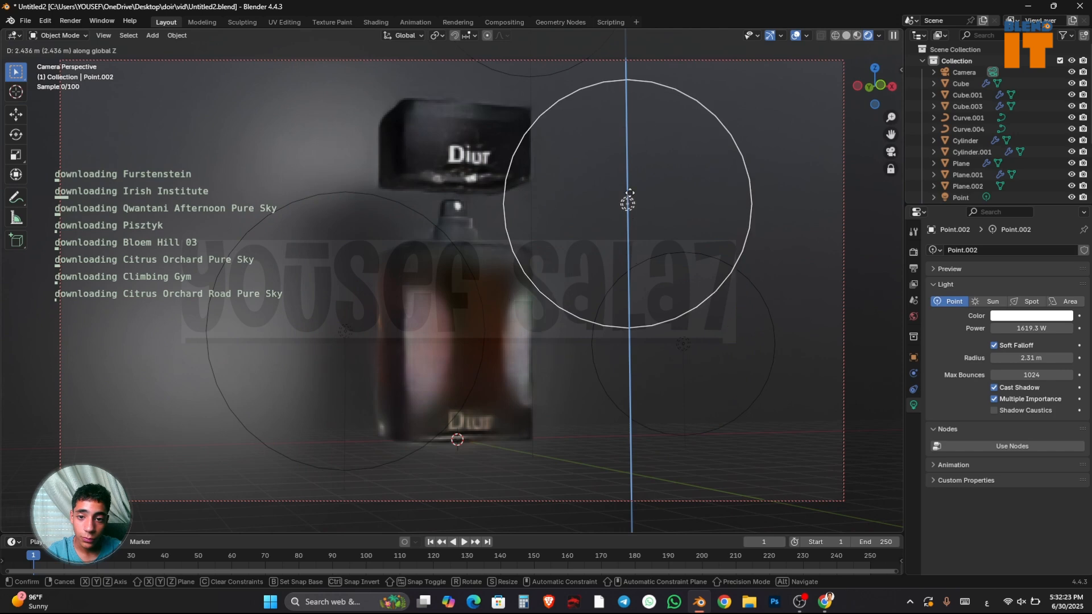
pyautogui.click(647, 217)
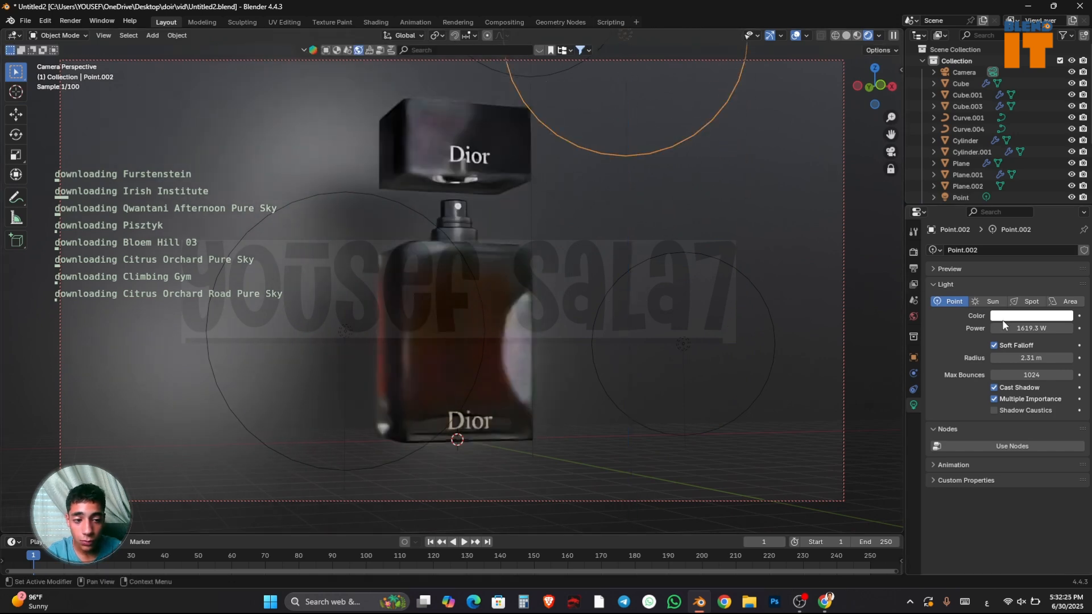
pyautogui.moveTo(1001, 328); pyautogui.dragTo(1060, 328)
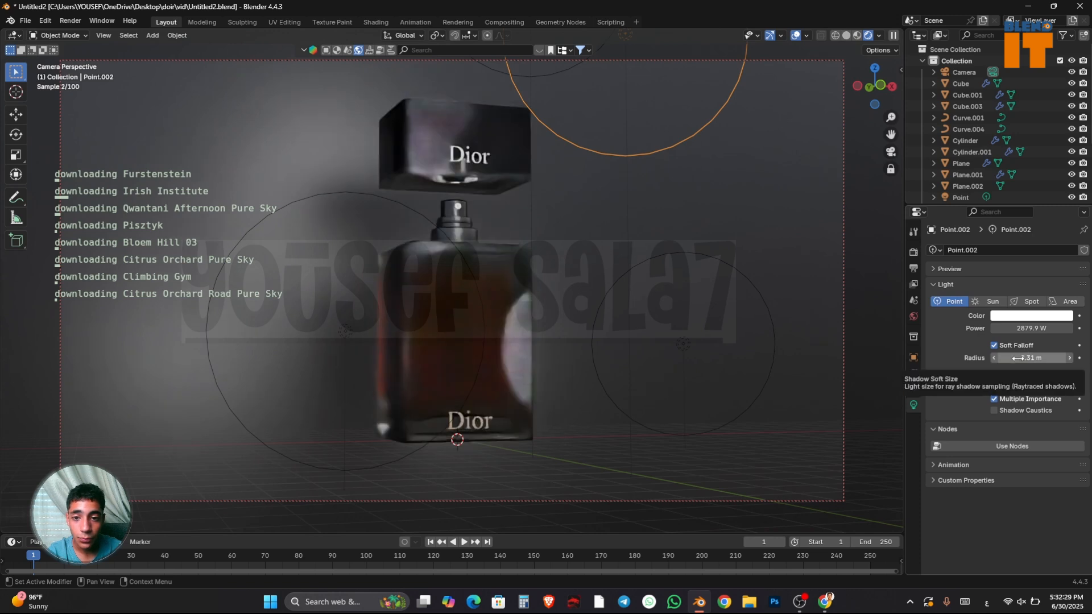
# Move the point light beside the bottle's right side about 1.6 m outward along X
pyautogui.click(686, 341)
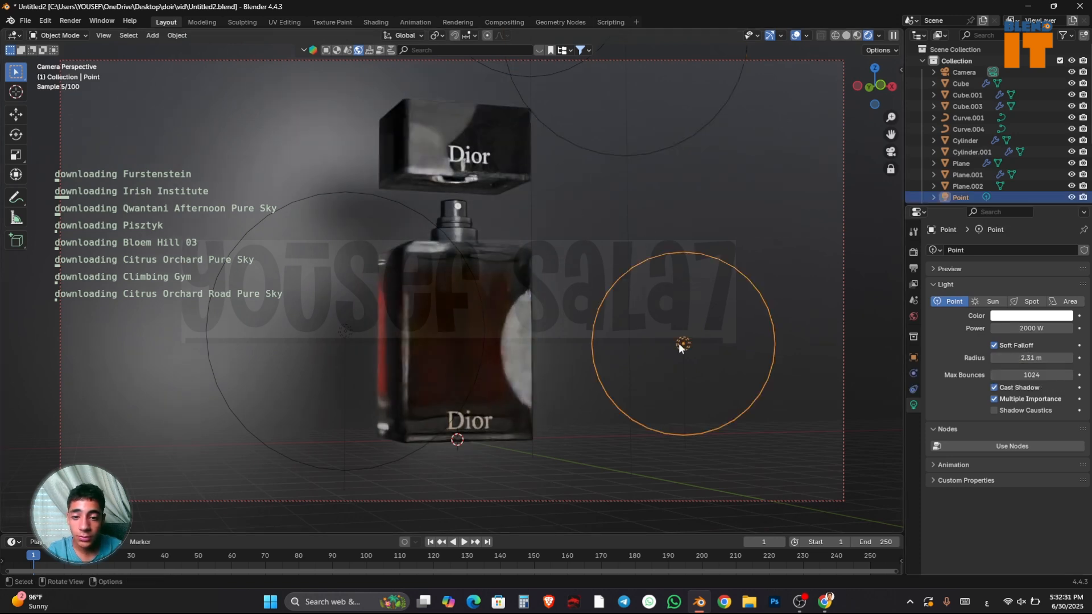
pyautogui.press('g')
pyautogui.press('x')
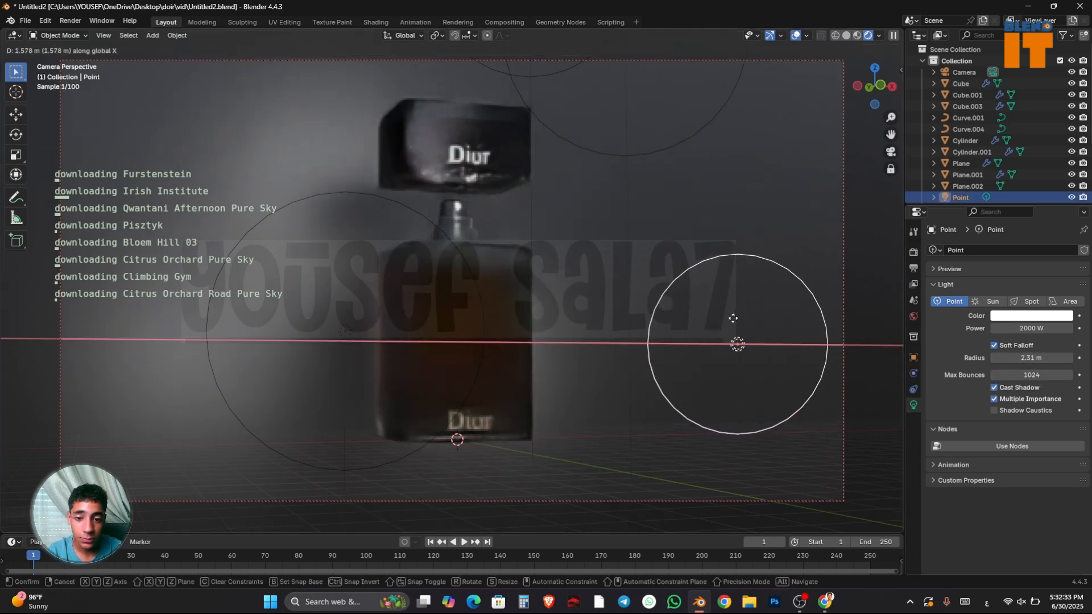
pyautogui.click(734, 323)
# Set the right-side point light's radius to 7.68 m and its power to 4000 W
pyautogui.moveTo(1018, 358); pyautogui.dragTo(1041, 328)
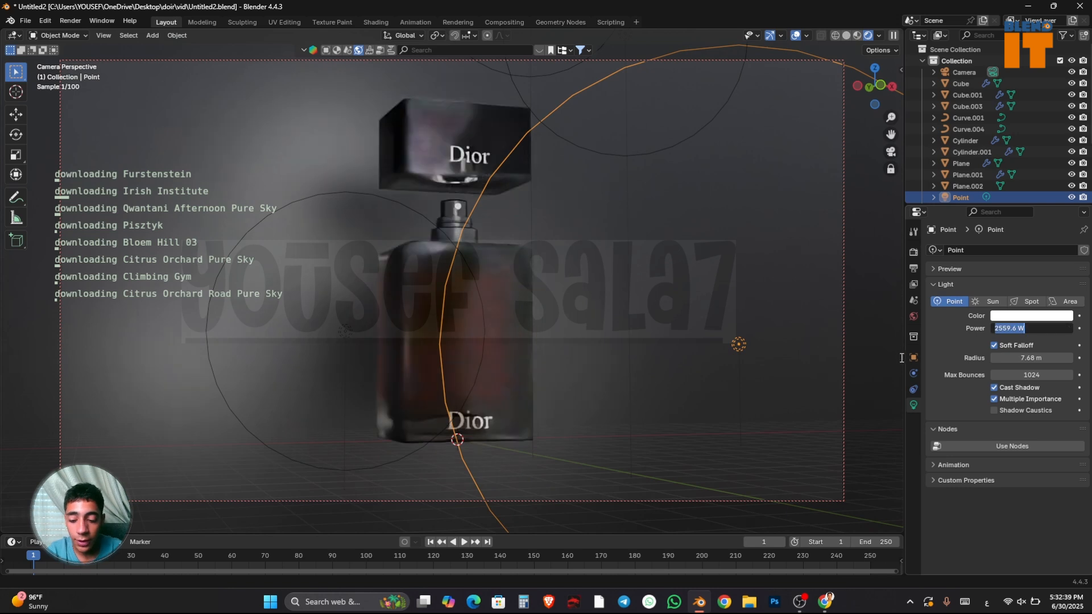
pyautogui.write('4000')
pyautogui.press('Return')
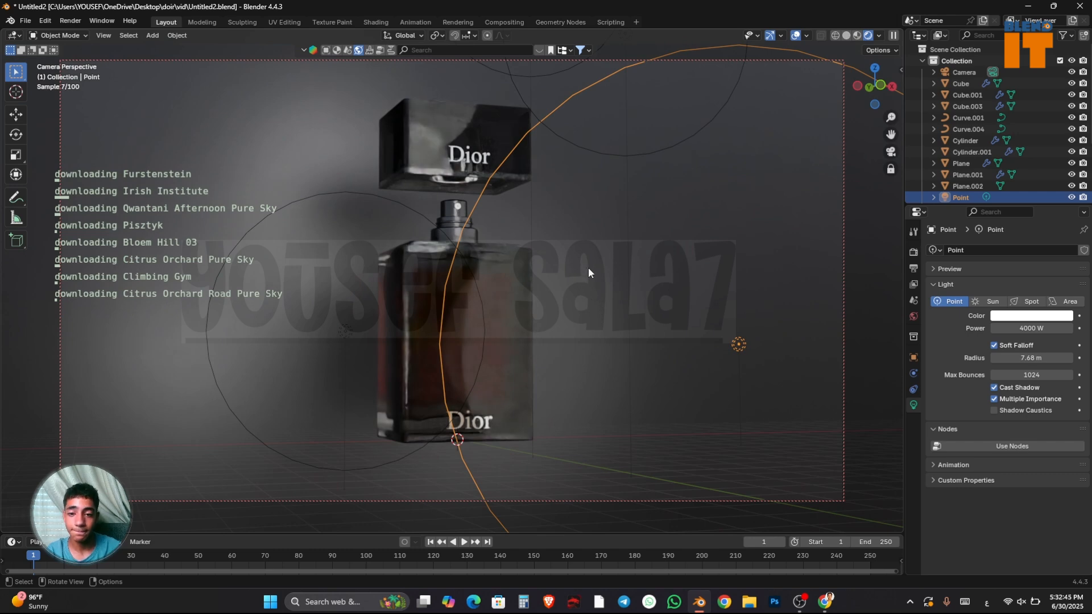
# Delete the background plane behind the bottle
pyautogui.moveTo(588, 271); pyautogui.dragTo(519, 270, button='middle')
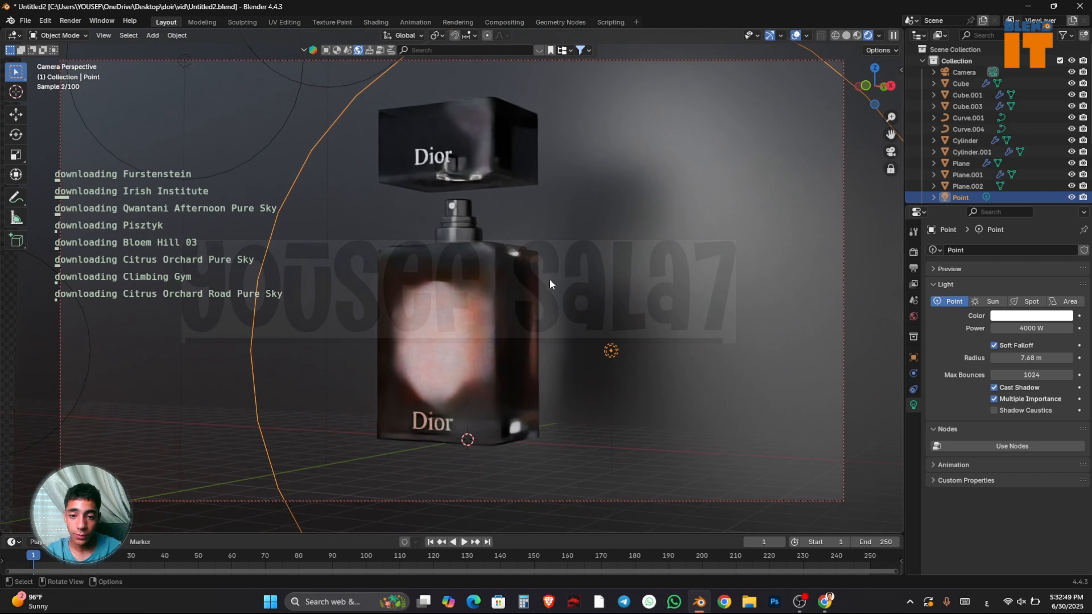
pyautogui.click(644, 223)
pyautogui.press('x')
pyautogui.click(711, 284)
# Lower the cap together with its Dior lettering along Z until it sits on the bottle
pyautogui.moveTo(512, 279); pyautogui.dragTo(607, 286, button='middle')
pyautogui.moveTo(487, 326); pyautogui.dragTo(525, 149, button='middle')
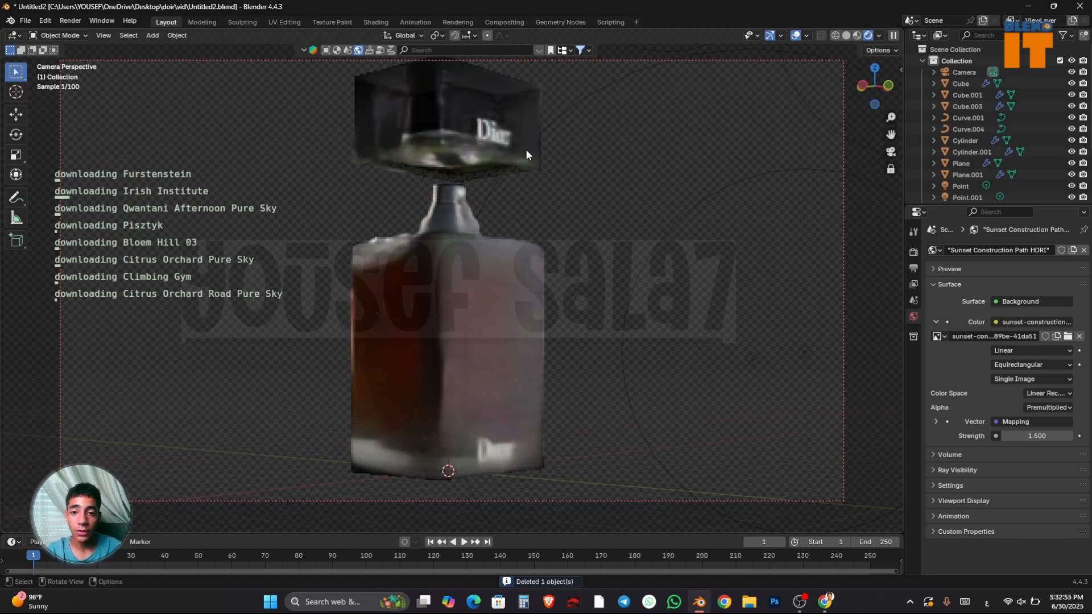
pyautogui.click(506, 153)
pyautogui.keyDown('shift'); pyautogui.click(508, 139); pyautogui.keyUp('shift')
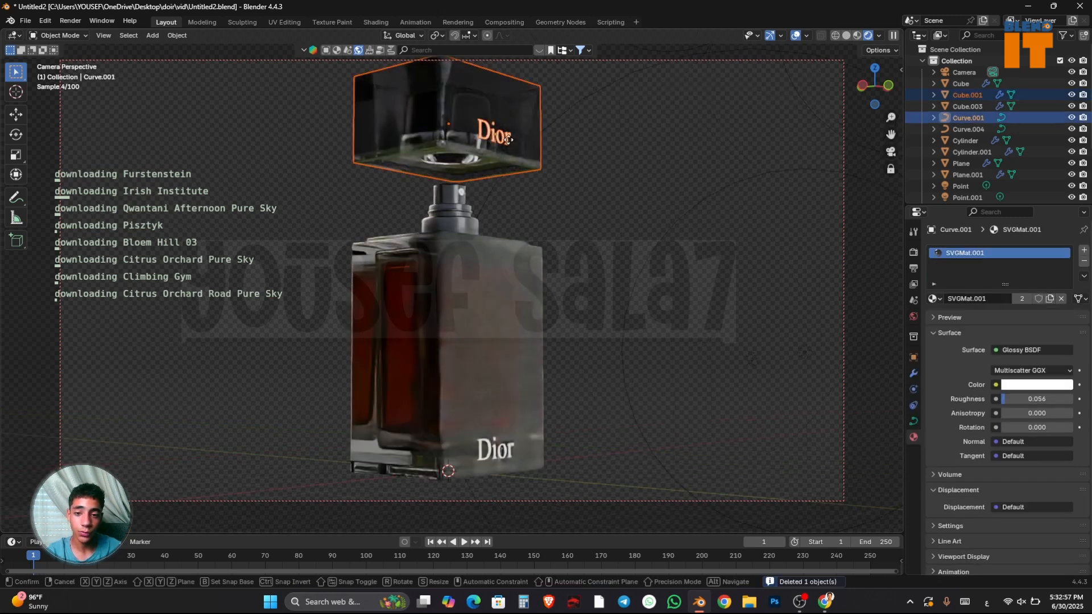
pyautogui.press('g')
pyautogui.press('z')
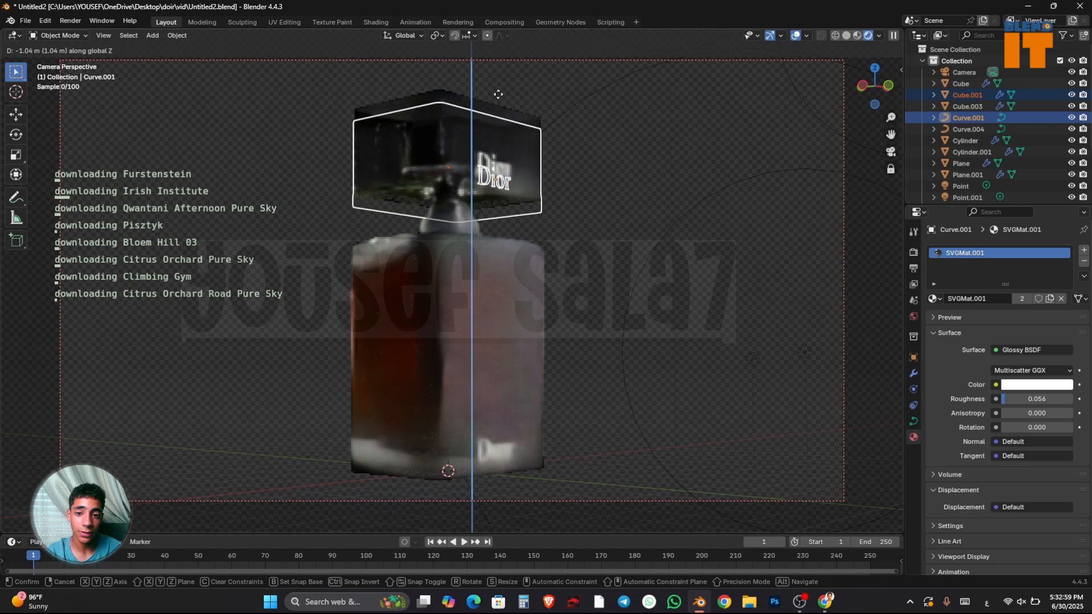
pyautogui.click(500, 371)
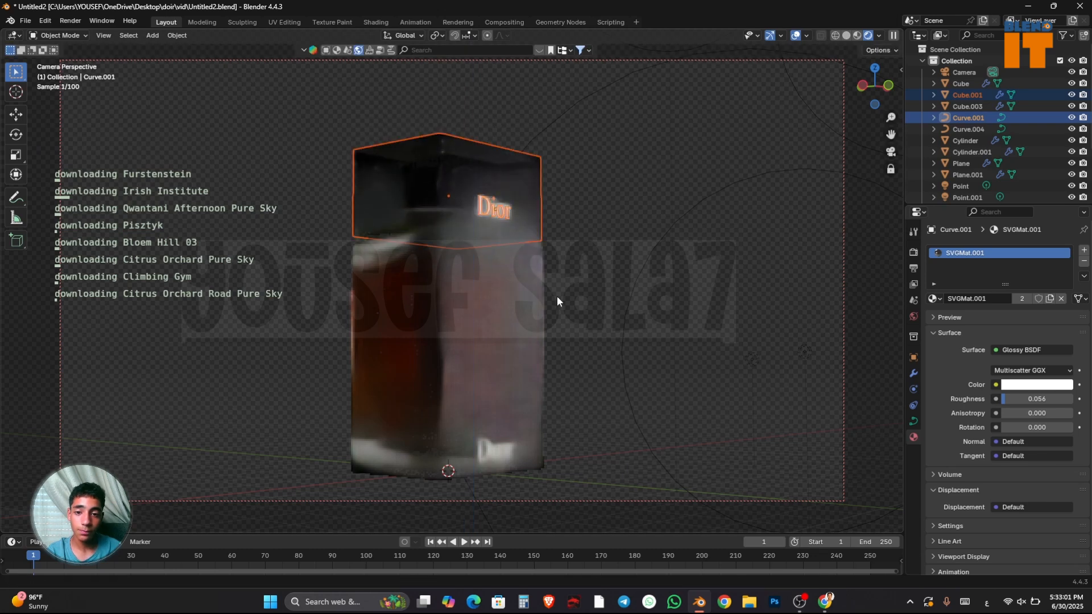
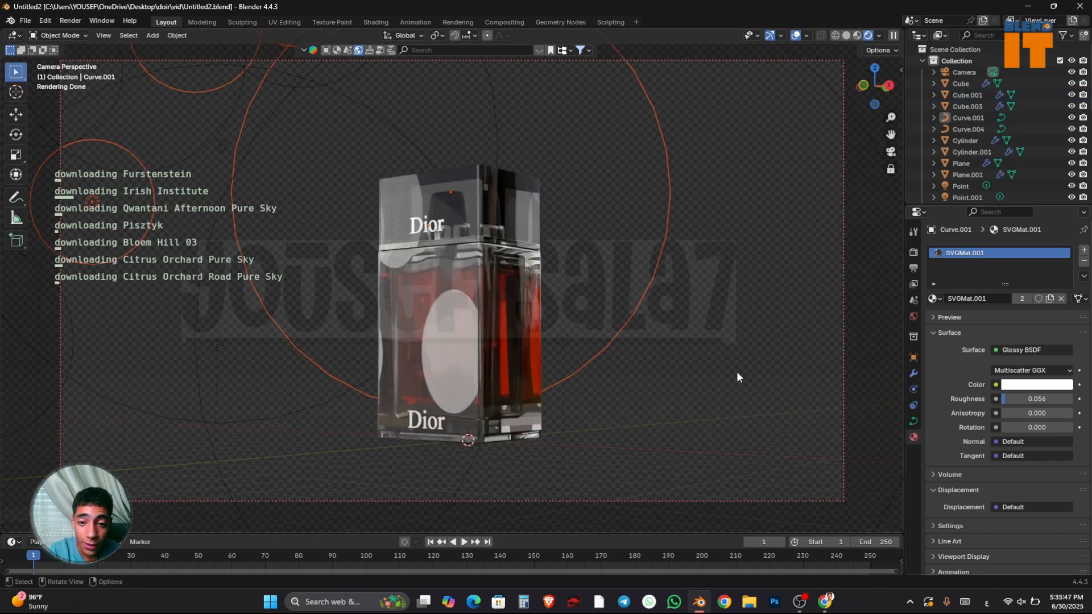
# Deselect everything and inspect the closed bottle and its lights from around the scene and through the camera
pyautogui.hotkey('alt', 'a')
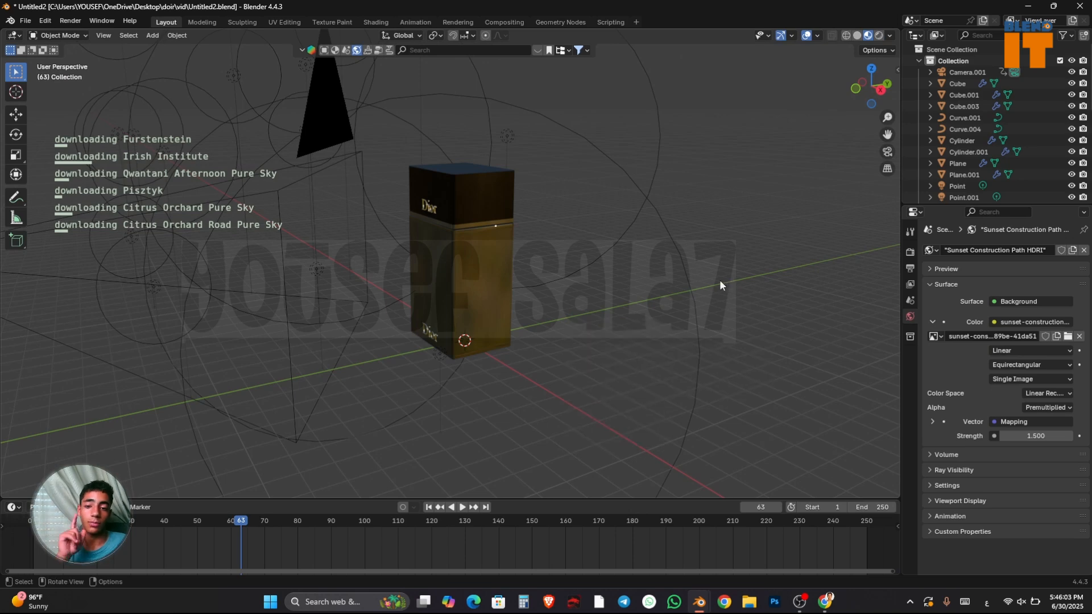
pyautogui.scroll(-2, 475, 339)
pyautogui.moveTo(475, 339); pyautogui.dragTo(505, 333, button='middle')
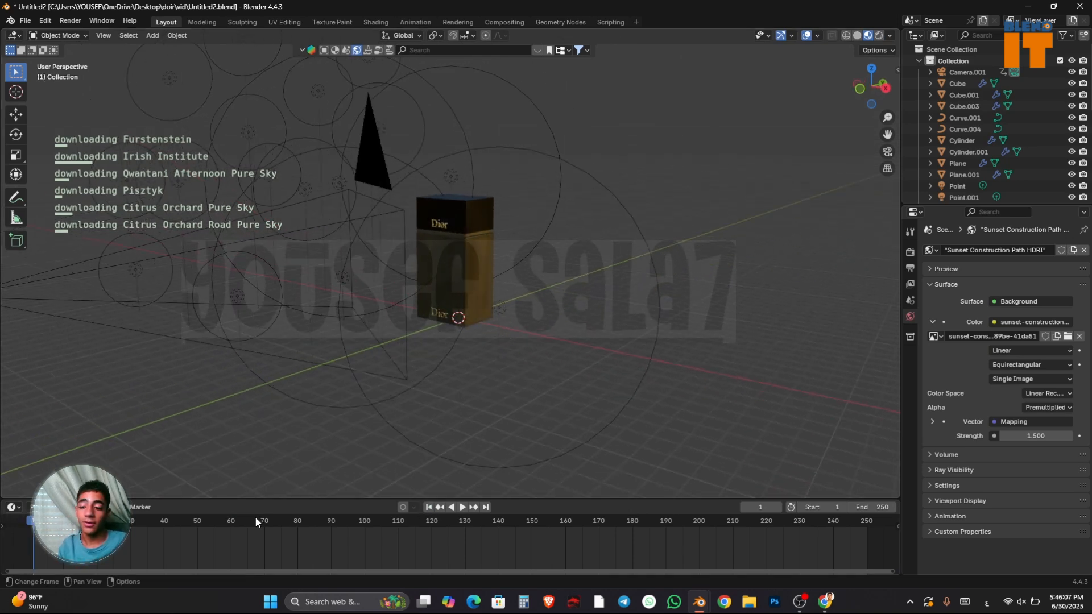
pyautogui.scroll(1, 440, 299)
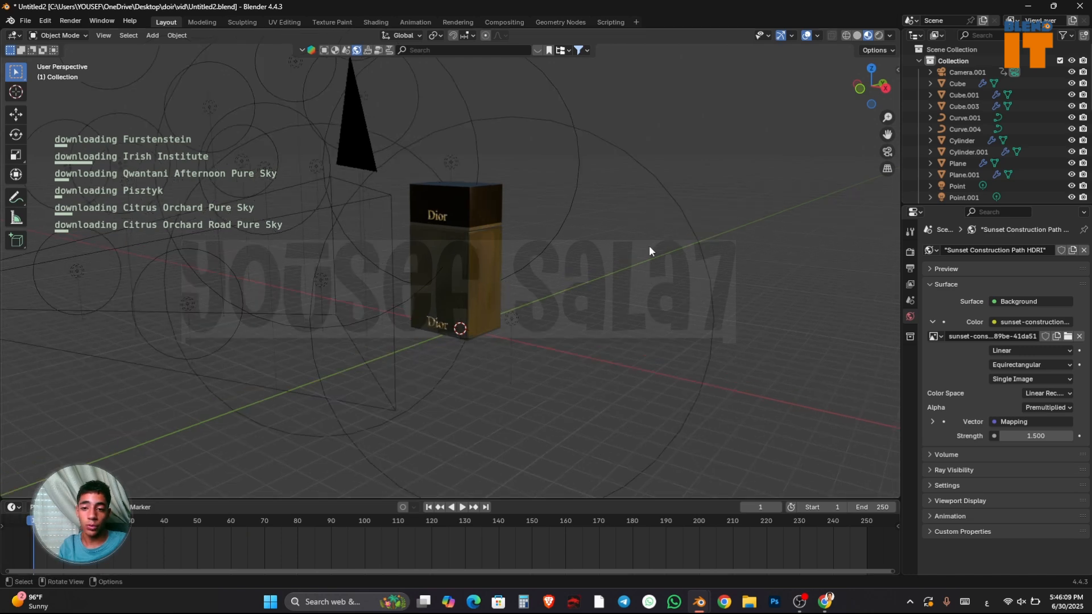
pyautogui.click(887, 152)
pyautogui.moveTo(618, 221); pyautogui.dragTo(643, 231, button='middle')
pyautogui.scroll(2, 644, 229)
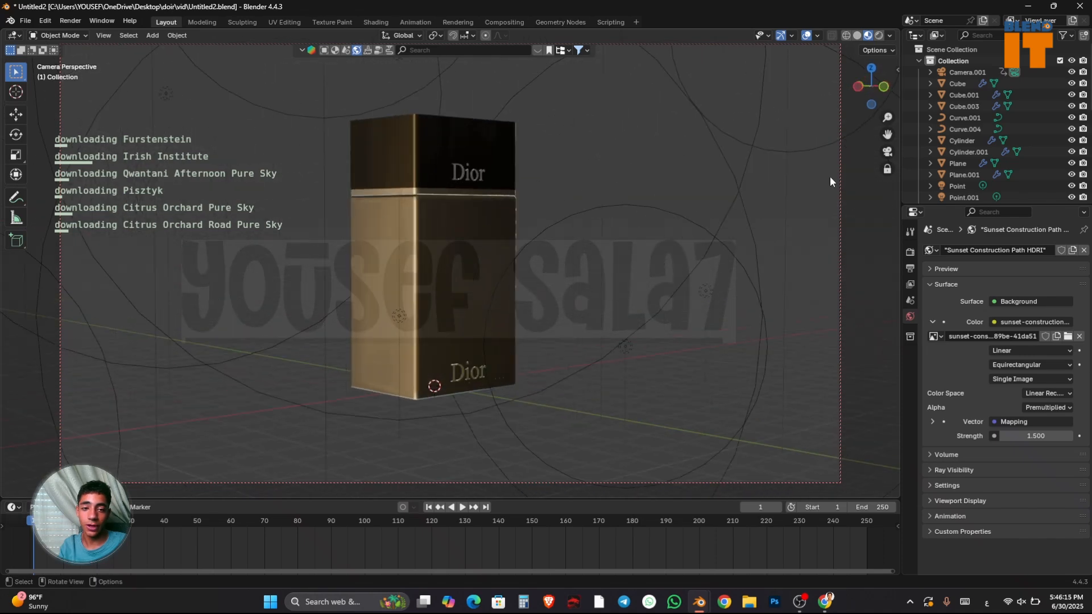
# Leave the camera view and add a cube-shaped empty at the bottle's base
pyautogui.click(889, 153)
pyautogui.hotkey('shift', 'a')
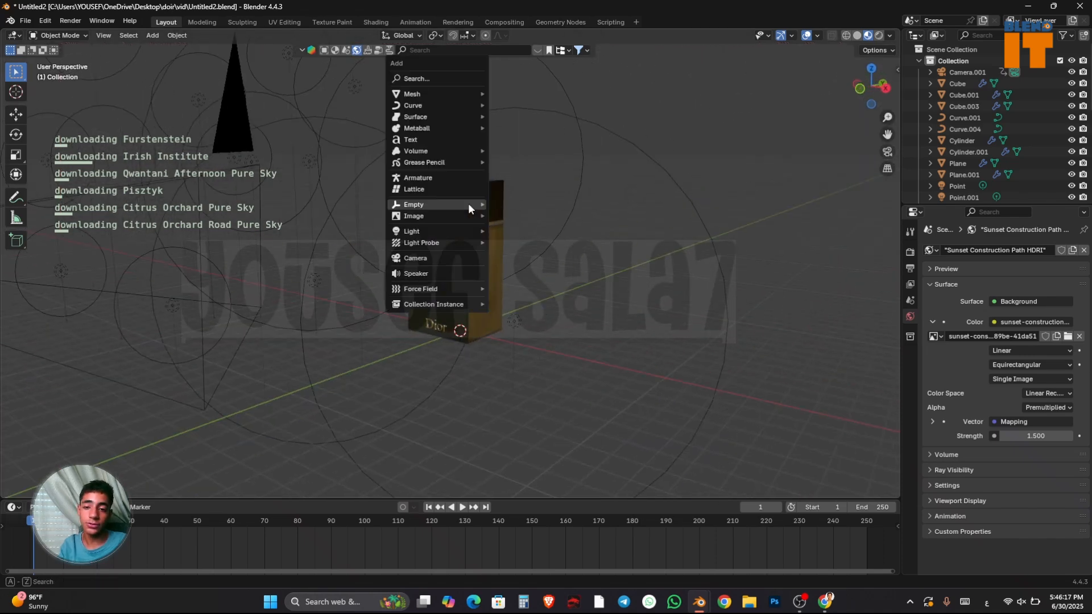
pyautogui.moveTo(469, 205)
pyautogui.click(524, 253)
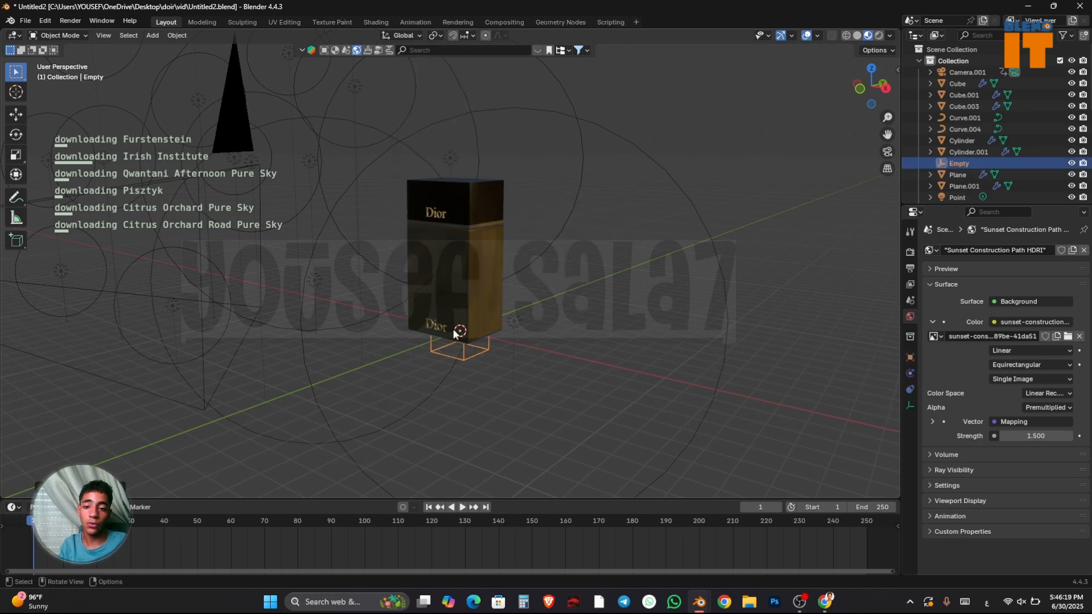
# Scale the cube empty up until it surrounds the bottle's lower part and raise it slightly along Z
pyautogui.scroll(2, 540, 341)
pyautogui.press('s')
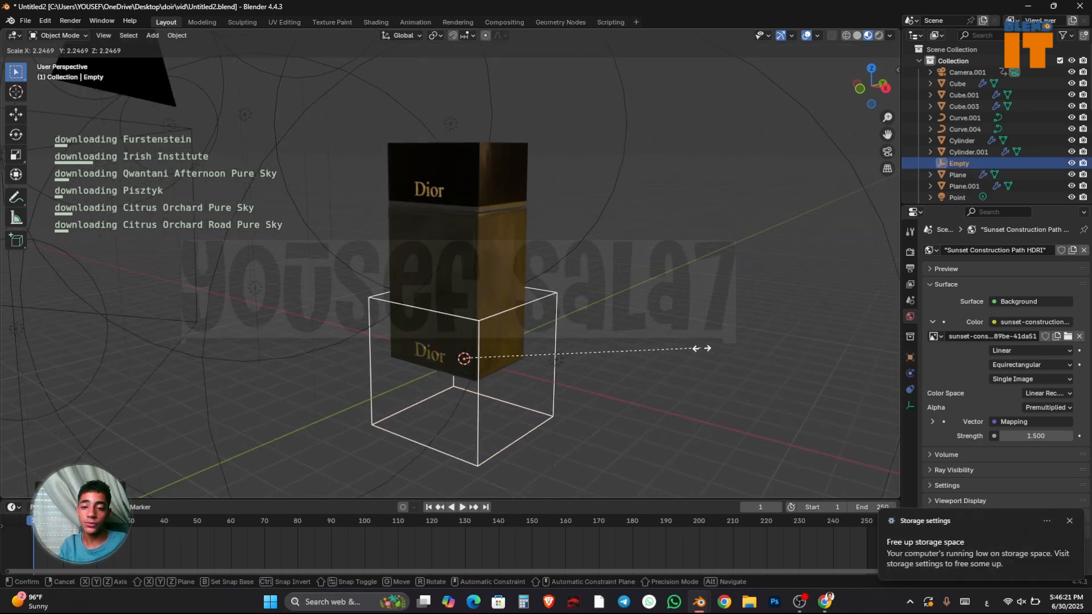
pyautogui.click(798, 355)
pyautogui.press('g')
pyautogui.press('z')
pyautogui.click(800, 327)
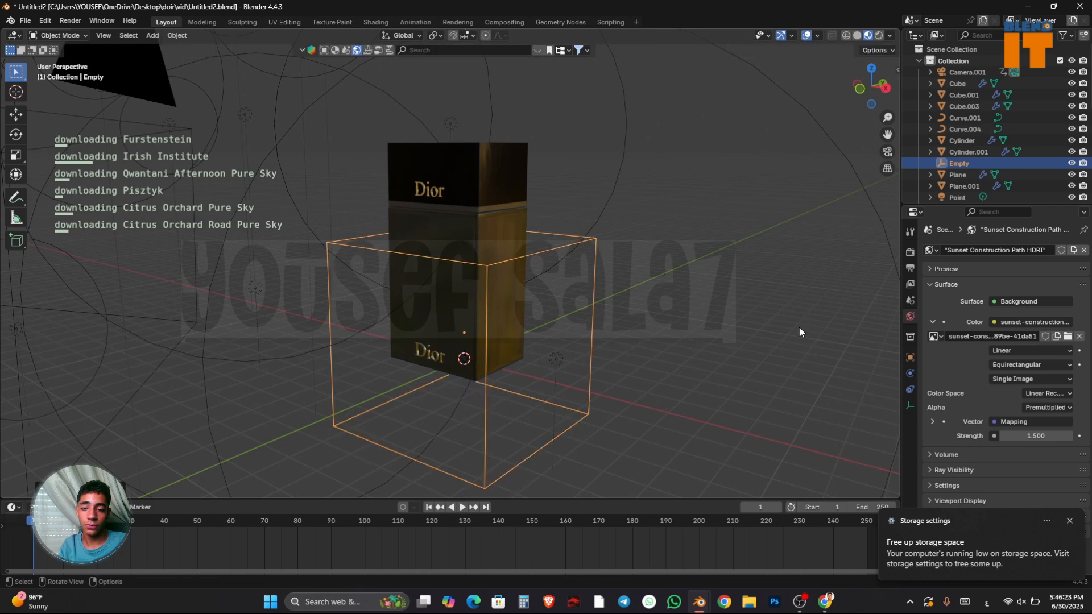
# Return to the camera view and parent the camera to the cube empty using the Object option
pyautogui.click(888, 152)
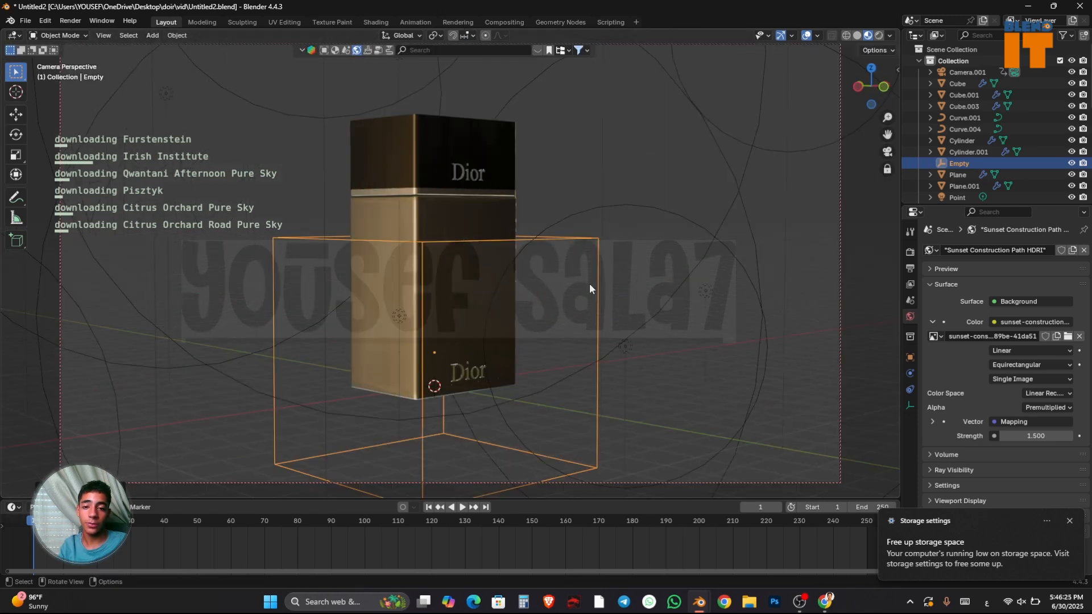
pyautogui.click(842, 195)
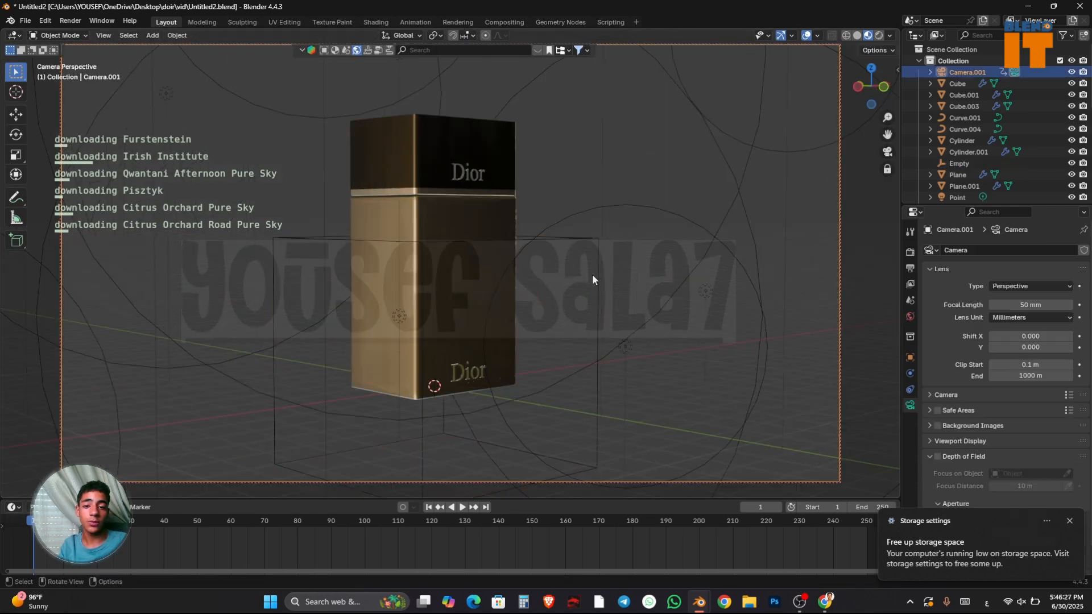
pyautogui.keyDown('shift'); pyautogui.click(571, 234); pyautogui.keyUp('shift')
pyautogui.hotkey('ctrl', 'p')
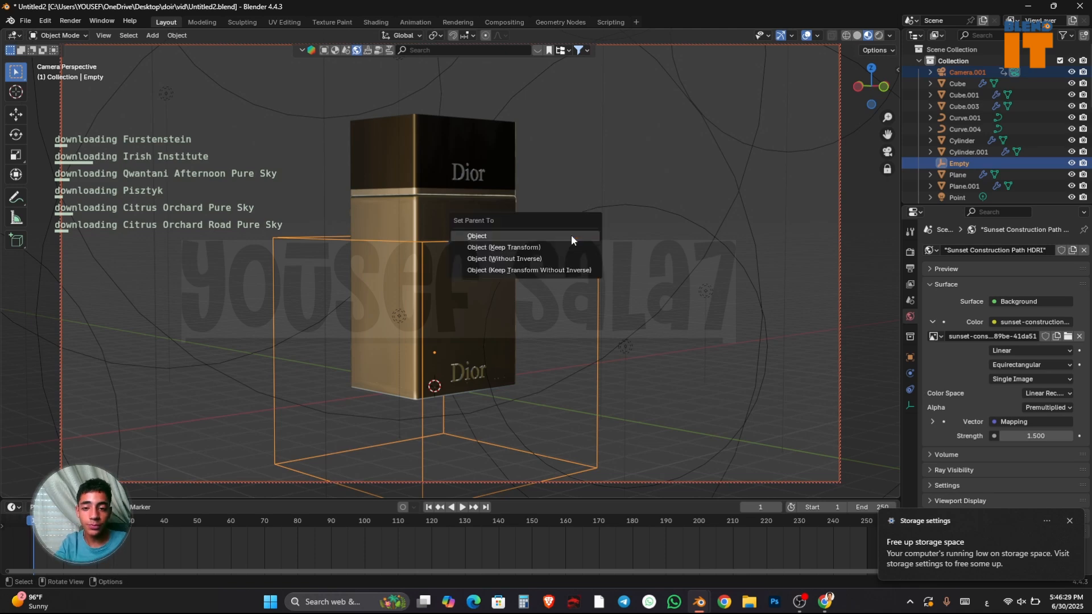
pyautogui.click(571, 234)
# Try rotating the empty about the Z axis so the camera orbits the bottle
pyautogui.press('r')
pyautogui.press('z')
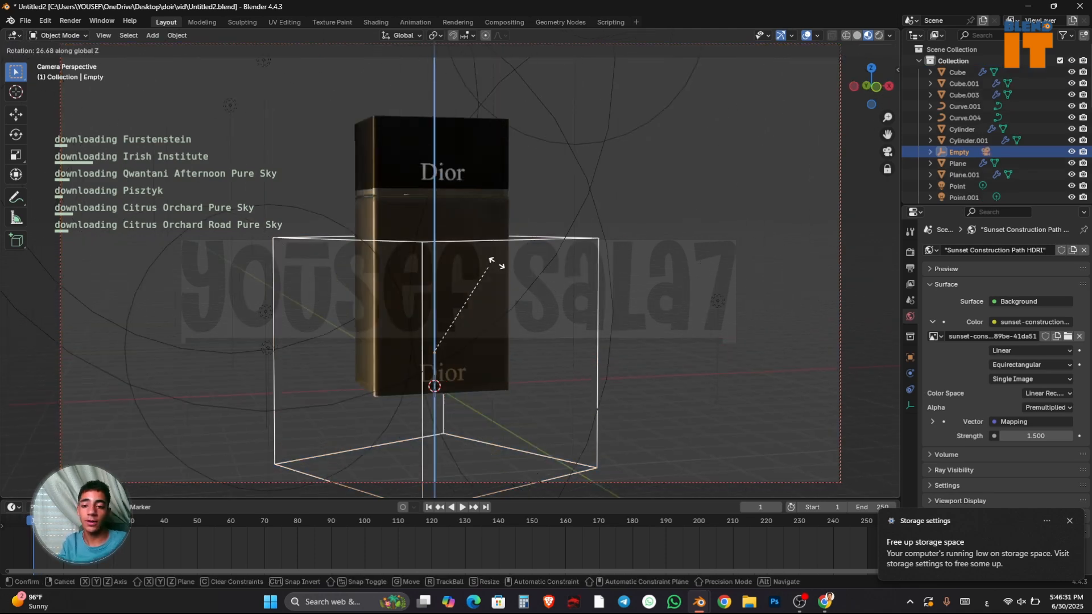
pyautogui.click(658, 226)
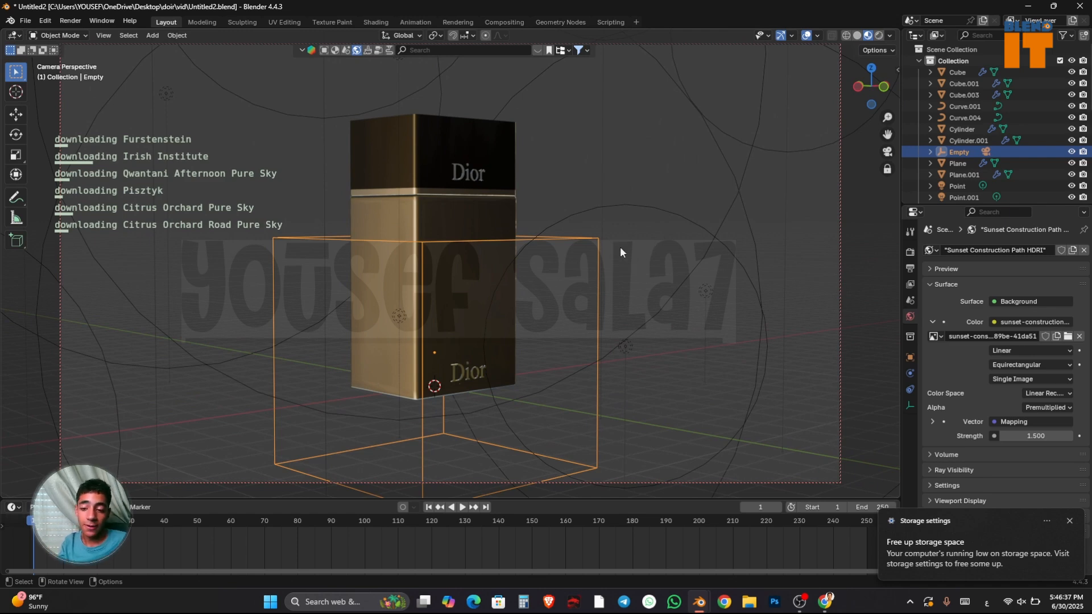
# Keyframe the empty at frame 1, and at frame 20 rotate it about Z to the bottle's back and keyframe it
pyautogui.press('i')
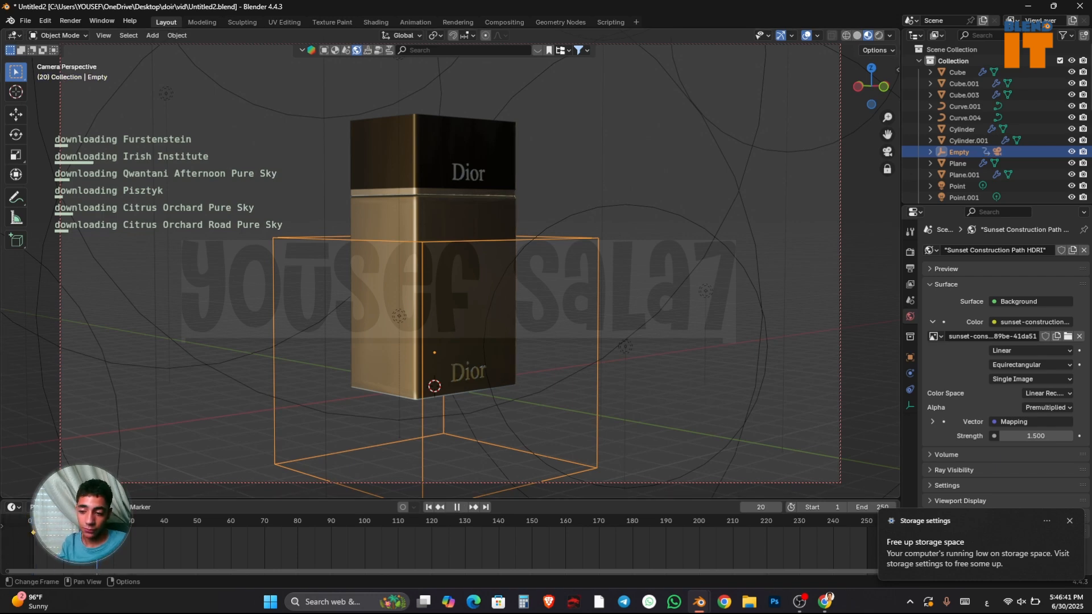
pyautogui.press('space')
pyautogui.press('r')
pyautogui.press('z')
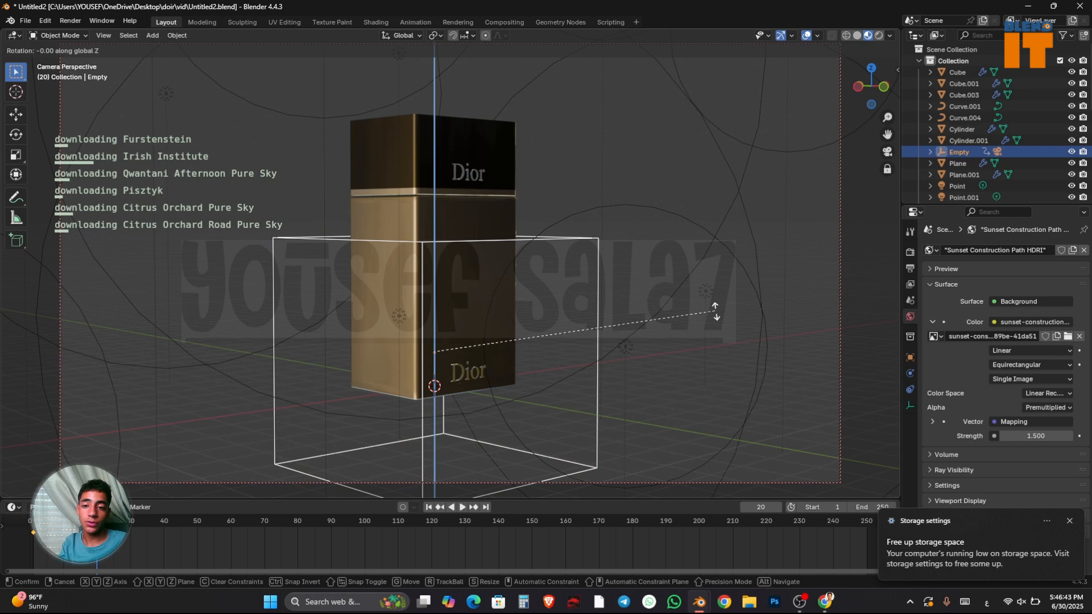
pyautogui.click(280, 417)
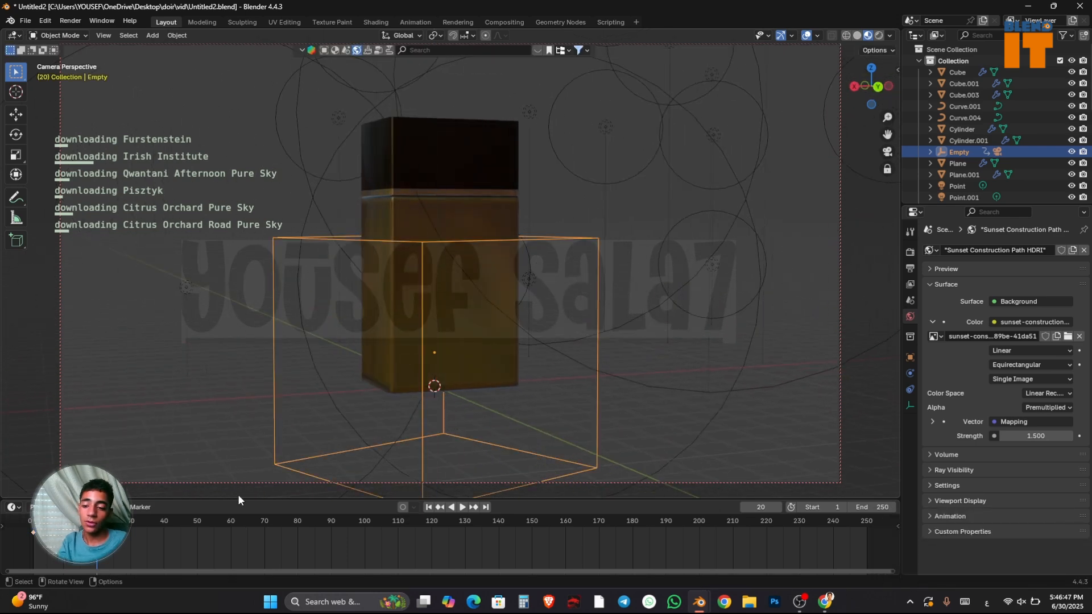
# At frame 40, rotate the empty about Z until the camera faces the bottle's front again and keyframe the pose
pyautogui.press('space')
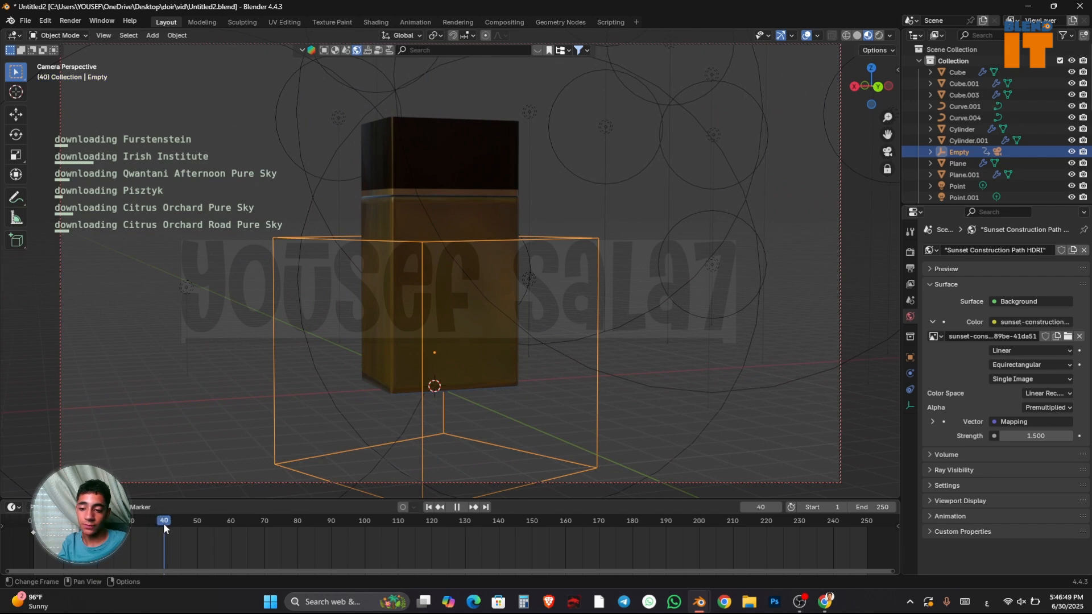
pyautogui.press('space')
pyautogui.press('r')
pyautogui.press('z')
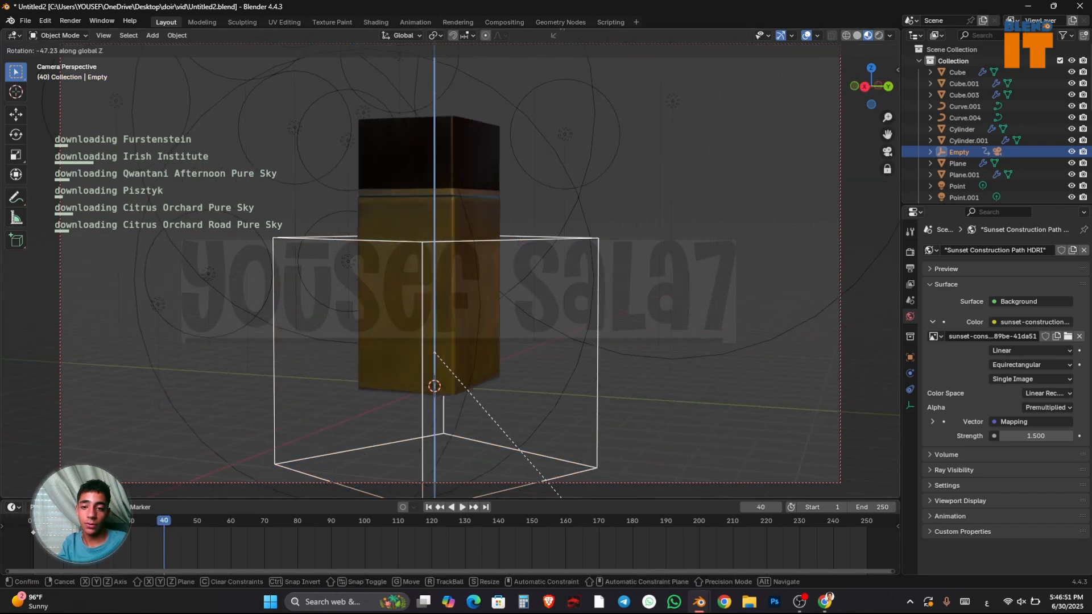
pyautogui.click(286, 288)
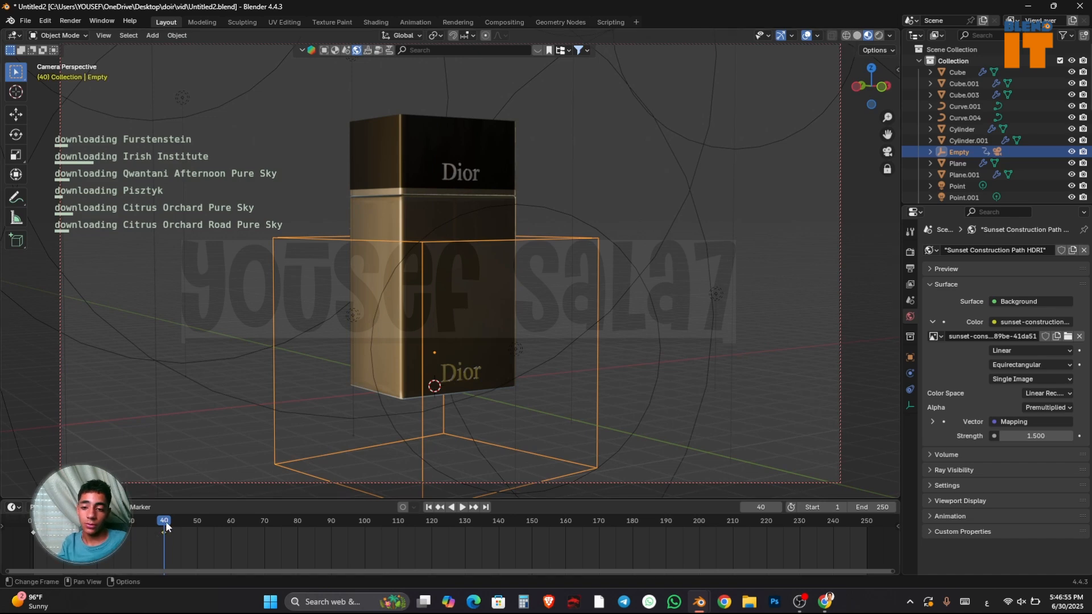
# Play the camera orbit from frame 1 and slow it by moving the empty's last keyframe from frame 40 to frame 70
pyautogui.moveTo(165, 521); pyautogui.dragTo(80, 520)
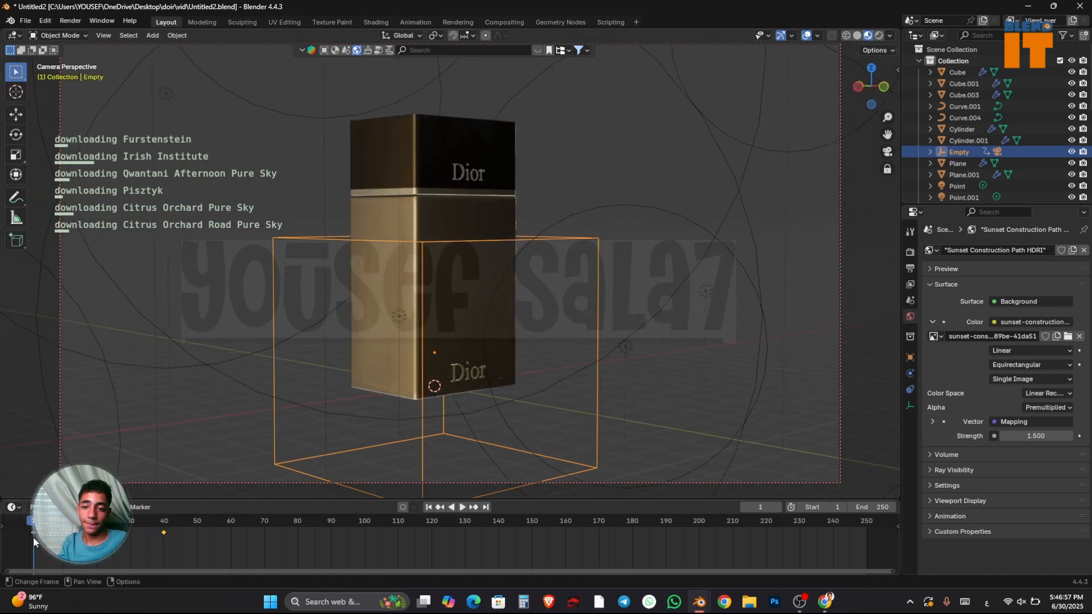
pyautogui.press('space')
pyautogui.press('space')
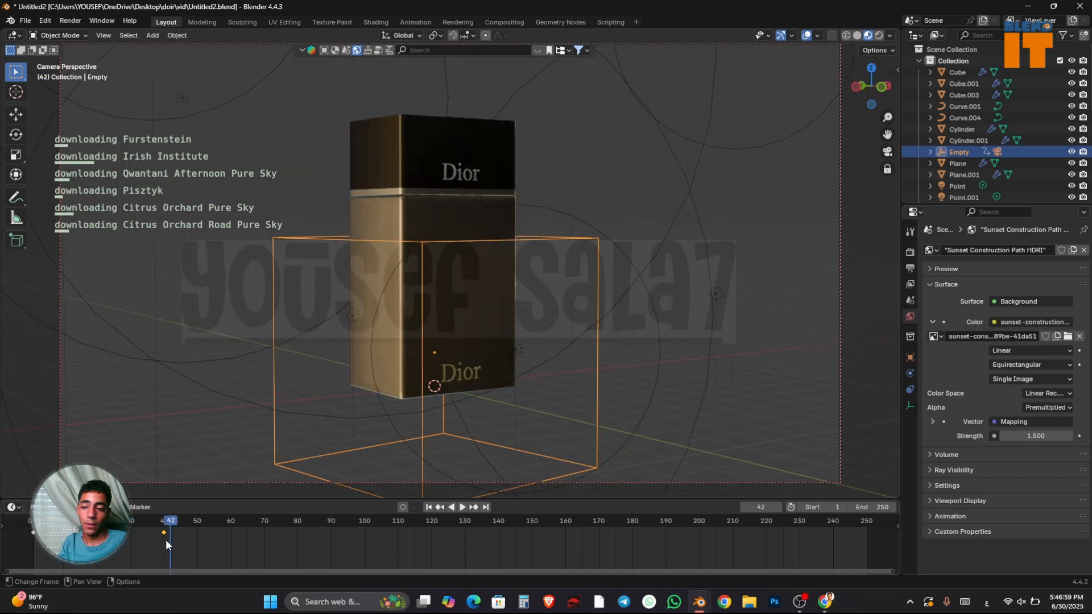
pyautogui.moveTo(165, 533); pyautogui.dragTo(264, 532)
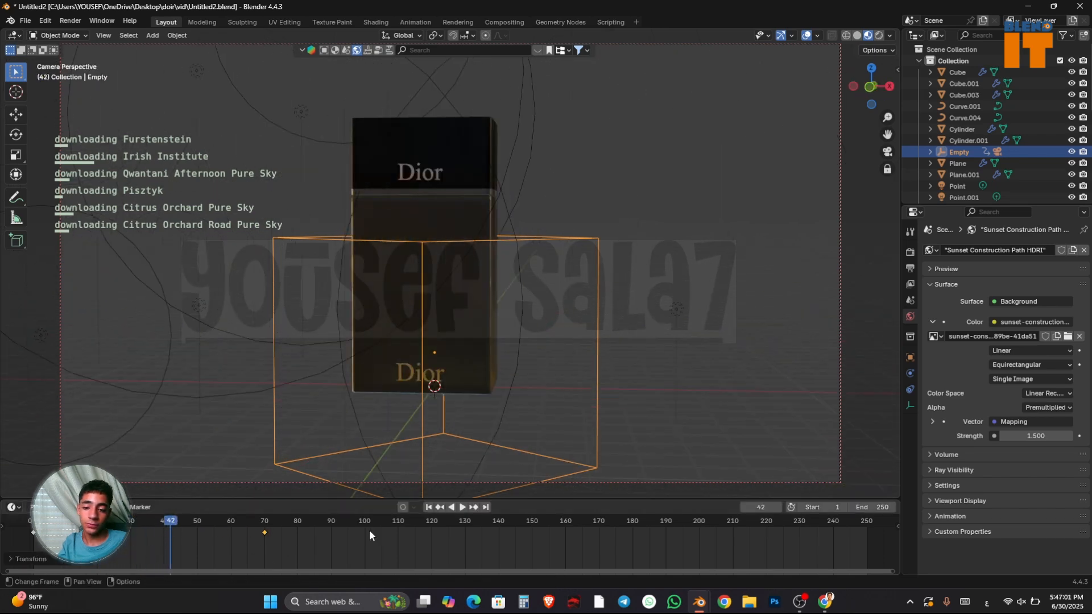
pyautogui.click(430, 508)
pyautogui.press('space')
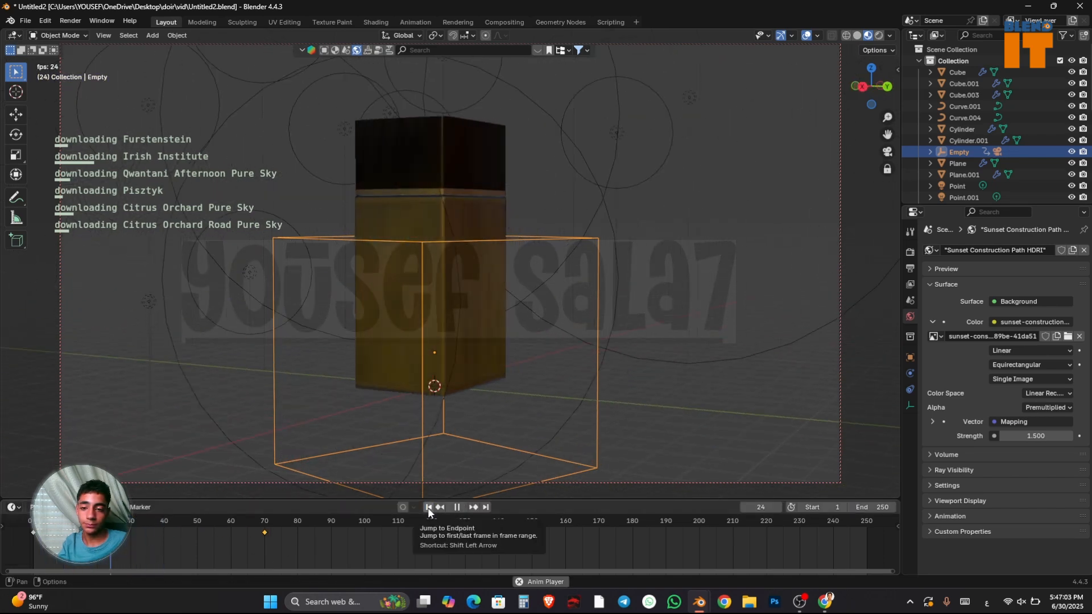
pyautogui.press('space')
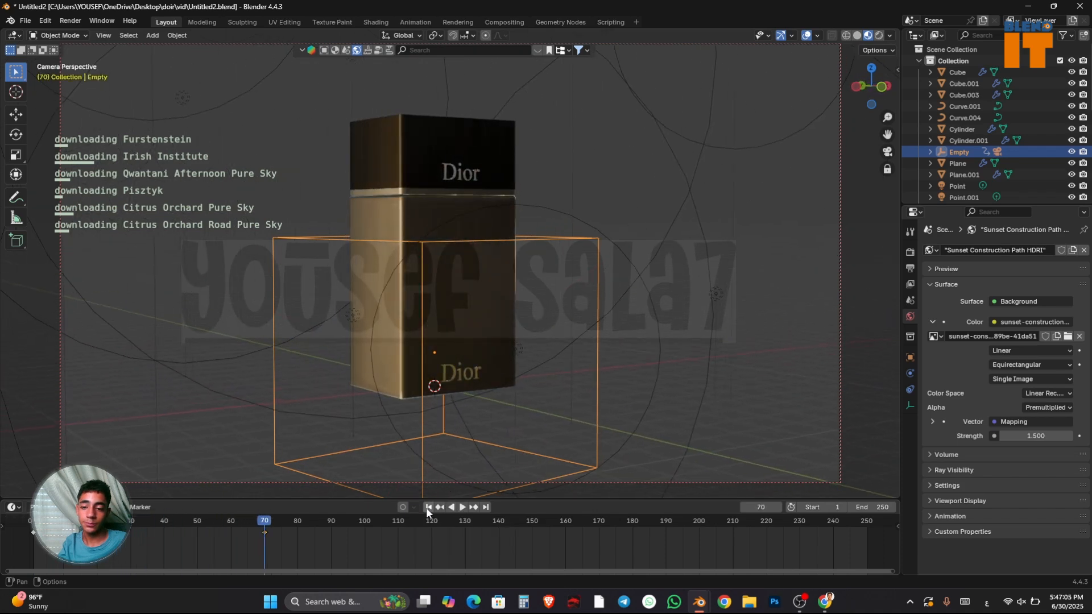
# At frame 1, bring the camera in to a close-up of the bottle's body and keyframe the camera
pyautogui.click(839, 189)
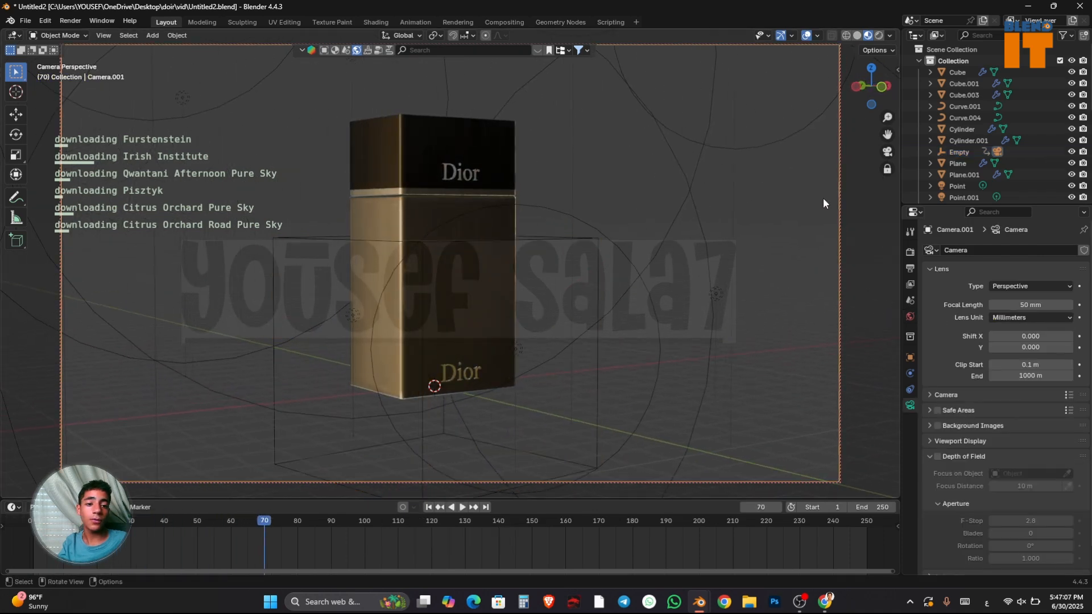
pyautogui.click(428, 507)
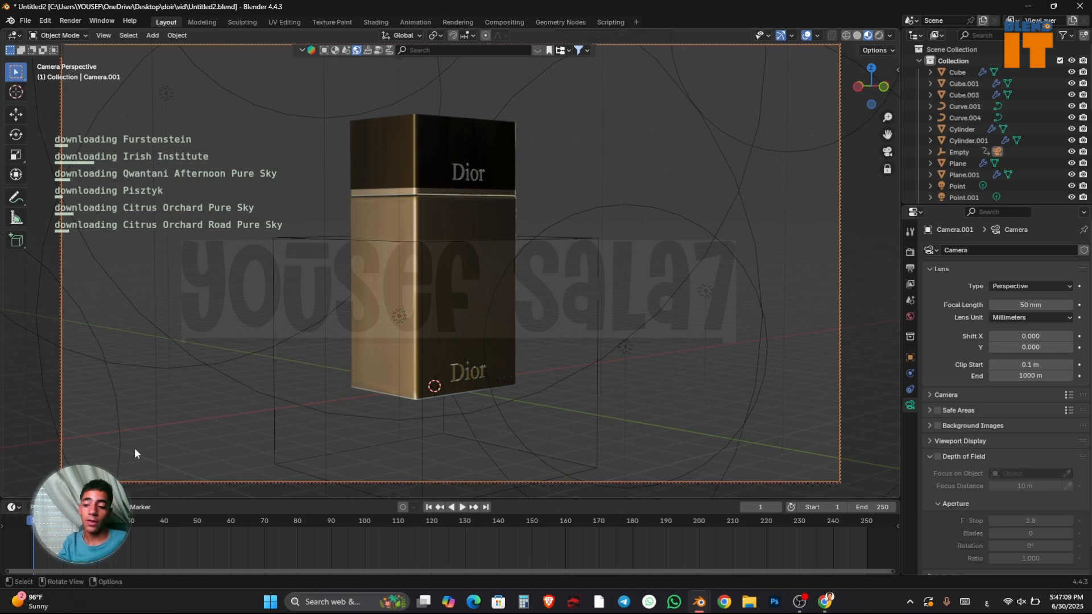
pyautogui.scroll(6, 455, 398)
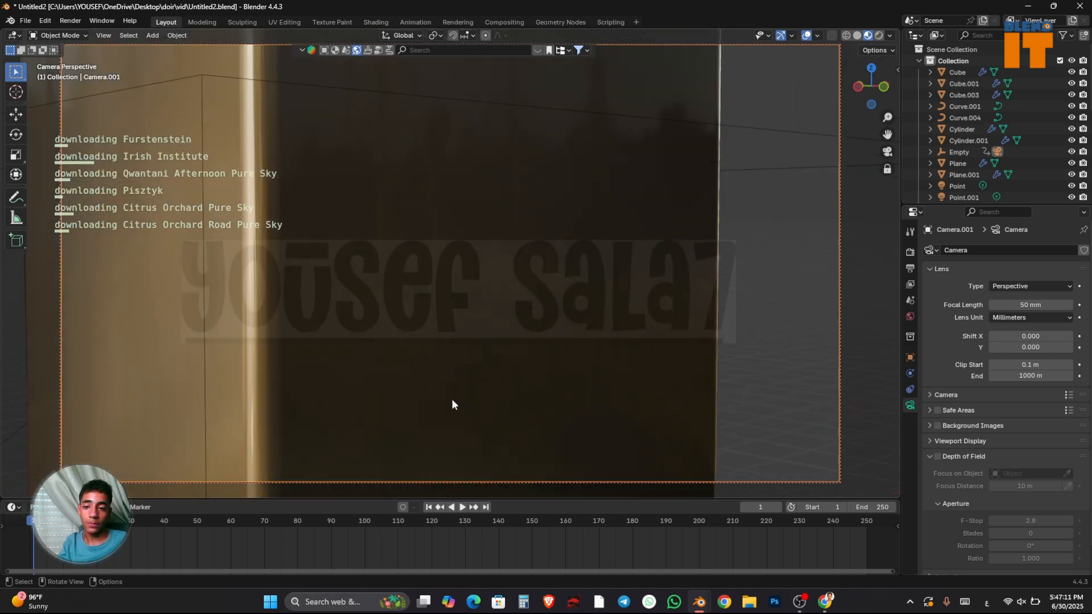
pyautogui.scroll(-5, 453, 404)
pyautogui.scroll(5, 453, 406)
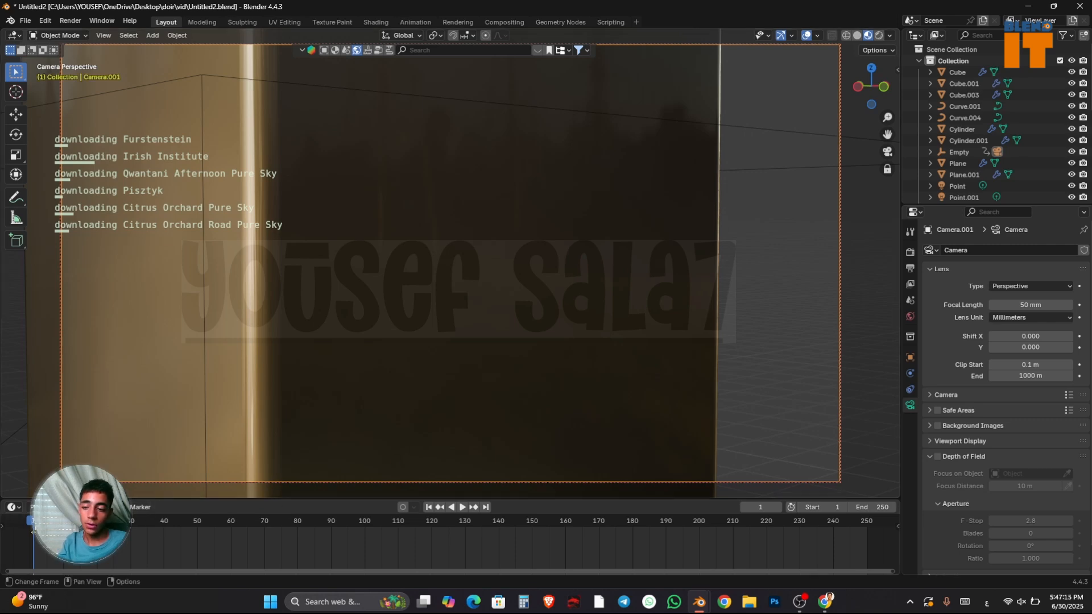
# At frame 40, pull the camera back to frame the whole bottle, keyframe it, and play the animation from the start
pyautogui.press('space')
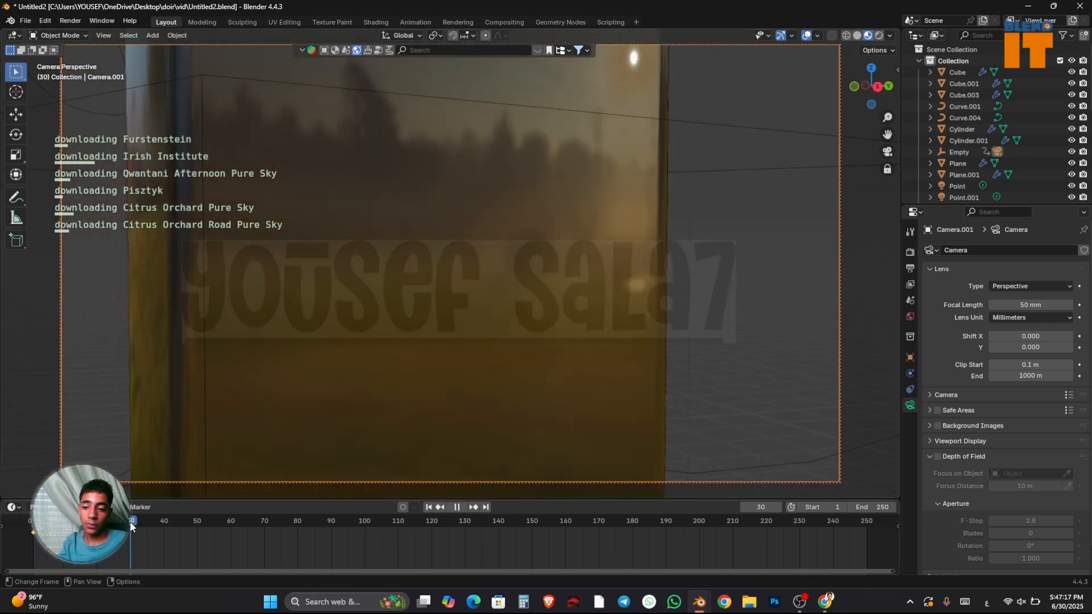
pyautogui.press('space')
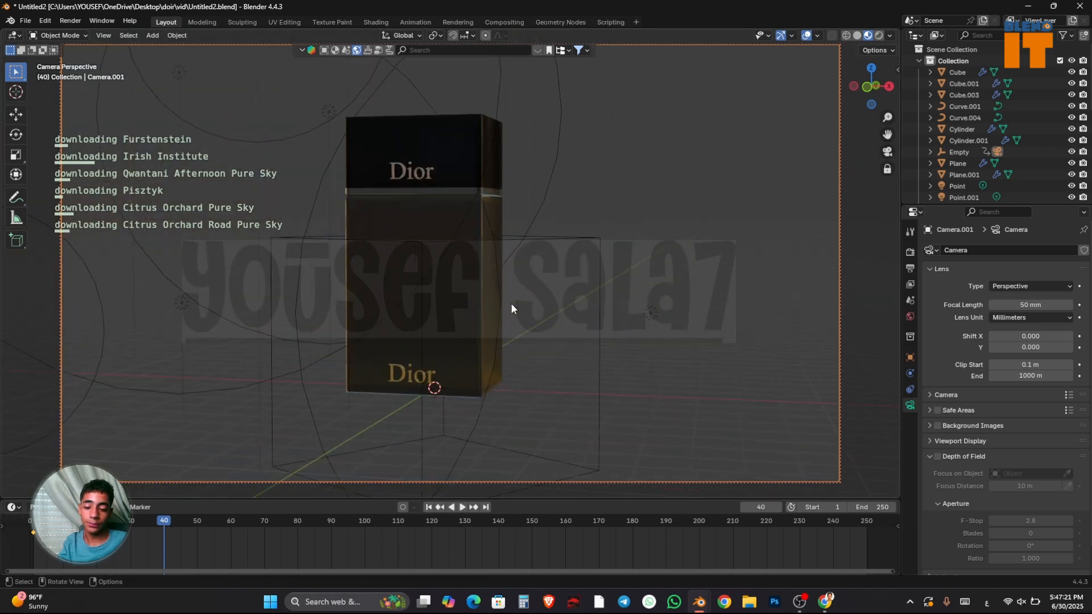
pyautogui.click(429, 508)
pyautogui.press('space')
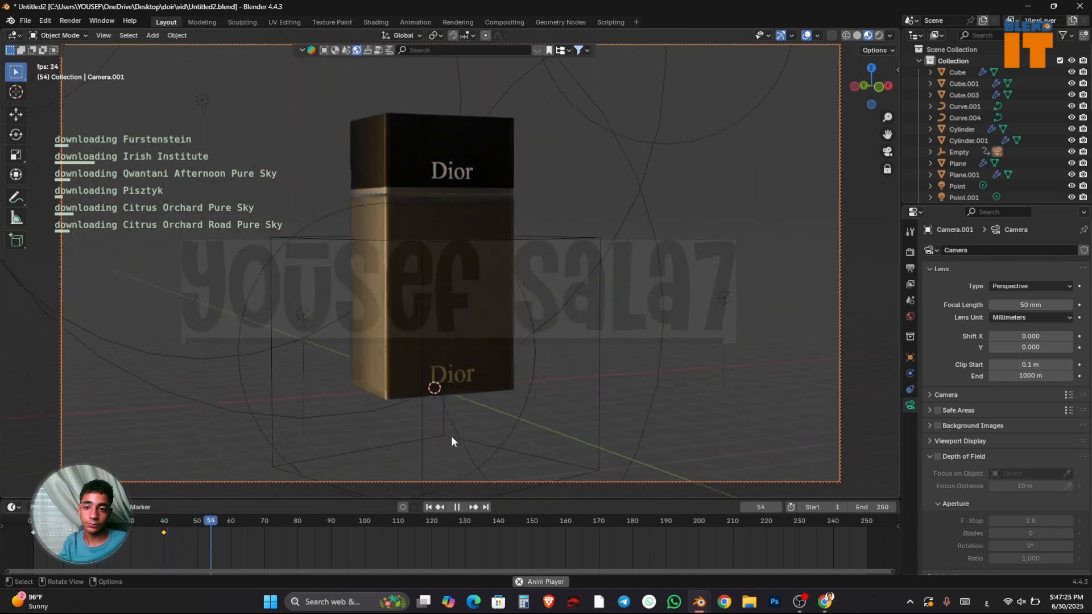
pyautogui.press('space')
# Select the empty and move its last keyframe from frame 70 to frame 60
pyautogui.click(298, 470)
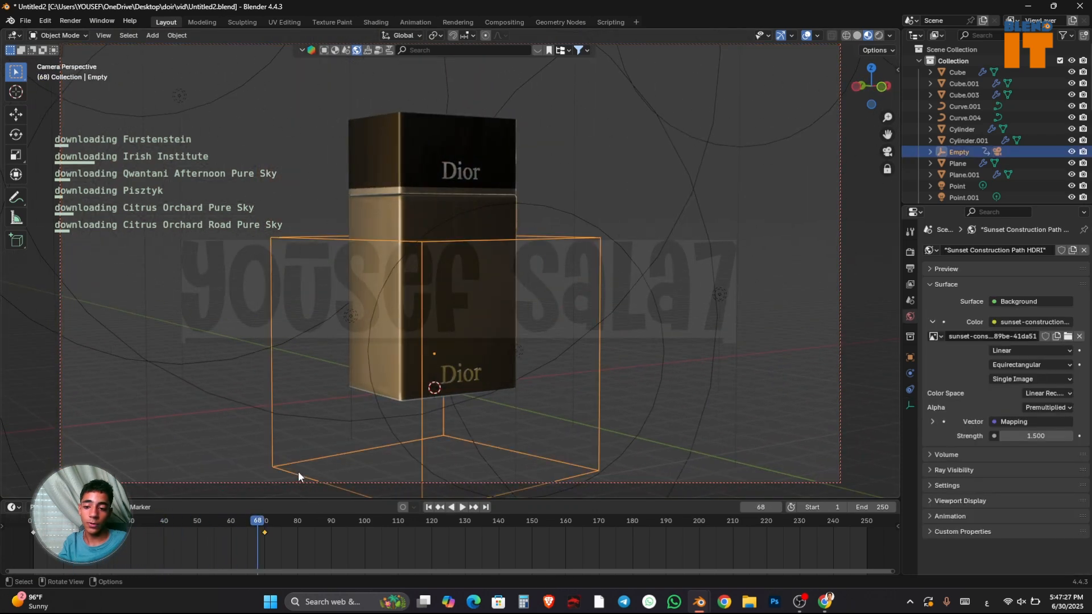
pyautogui.moveTo(267, 530); pyautogui.dragTo(253, 547)
pyautogui.click(232, 562)
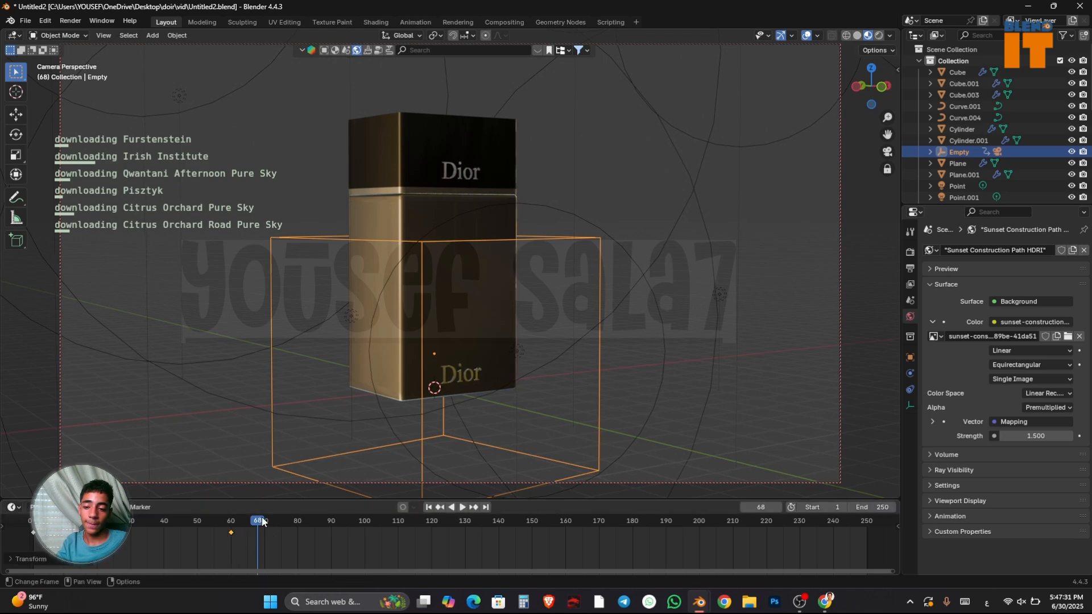
# At frame 70, rotate the empty slightly about Z, keyframe it, and play the animation from frame 1
pyautogui.press('Escape')
pyautogui.press('r')
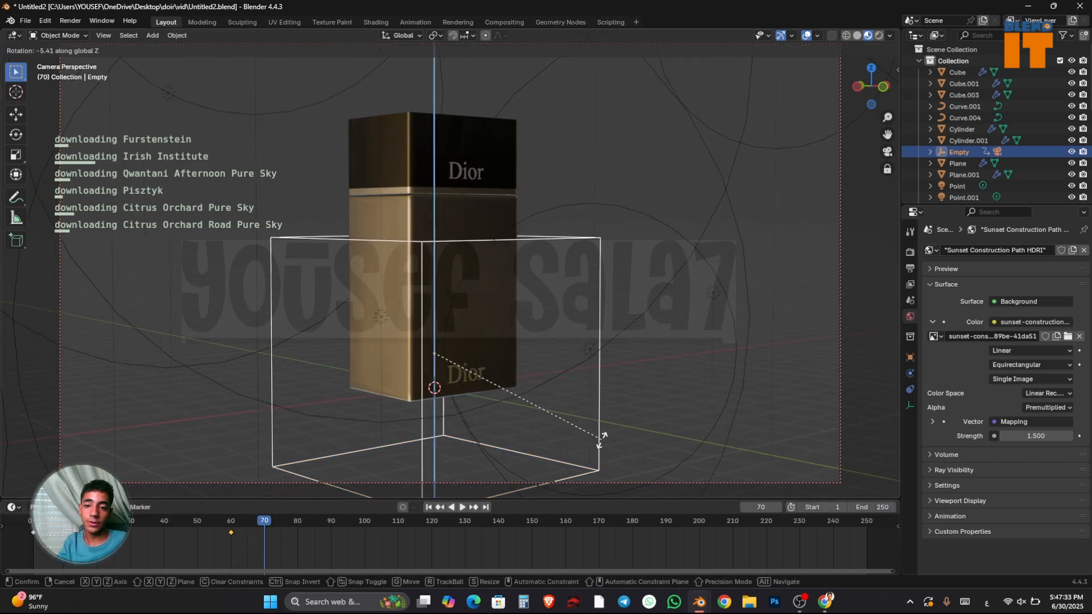
pyautogui.click(634, 387)
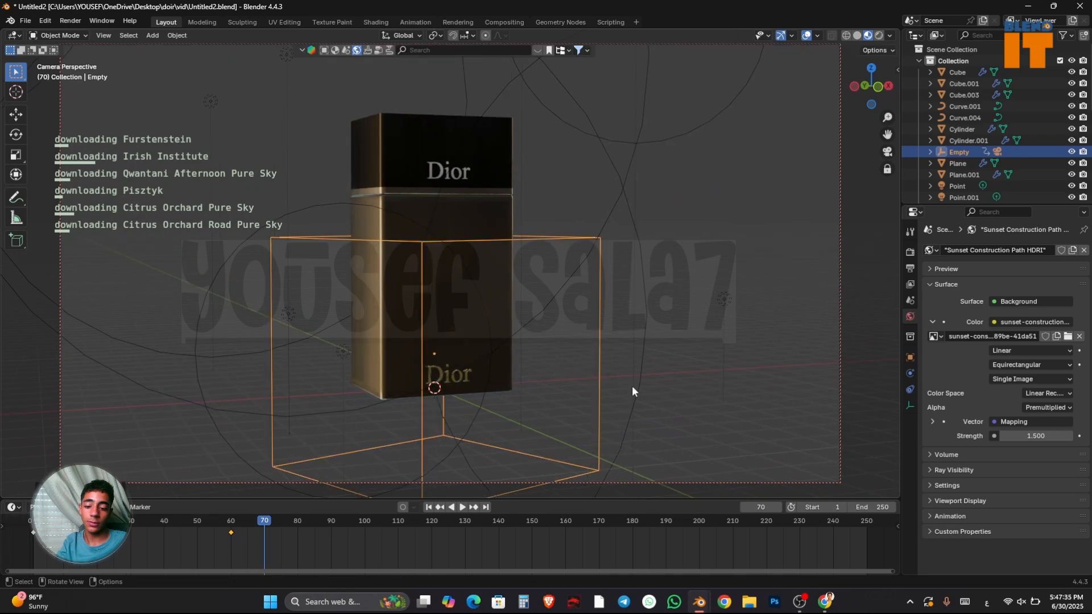
pyautogui.click(430, 508)
pyautogui.press('space')
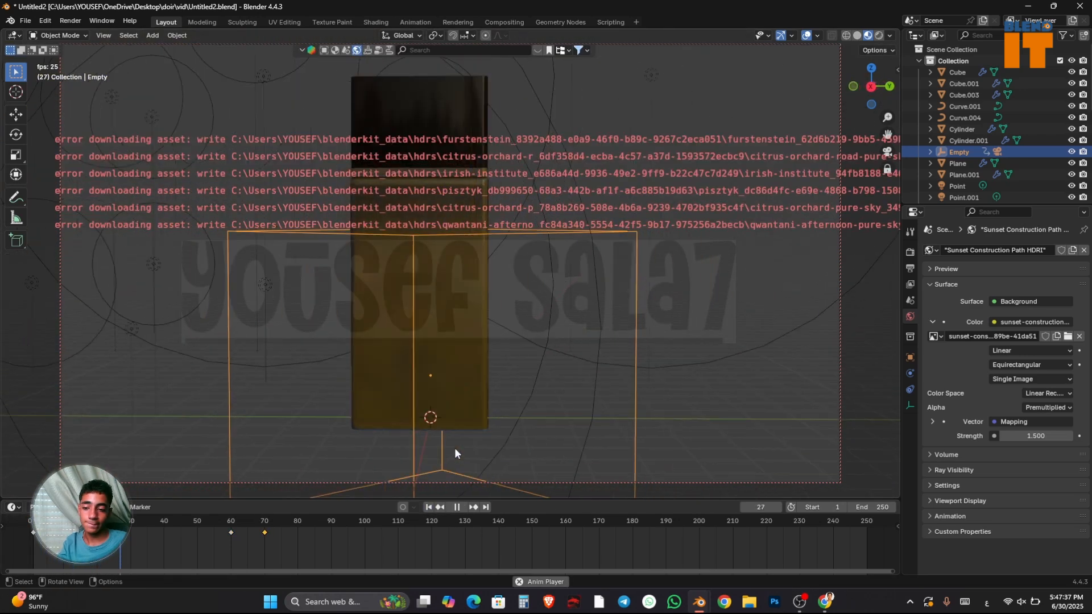
pyautogui.press('space')
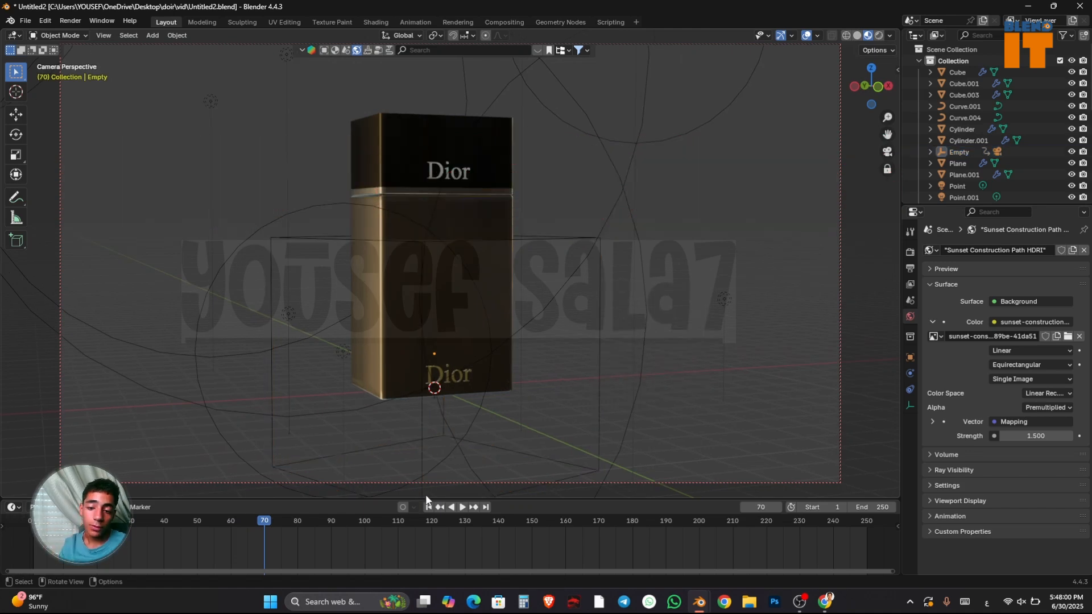
# Replay the animation and move the empty's last keyframe from frame 70 to frame 86
pyautogui.click(430, 508)
pyautogui.press('space')
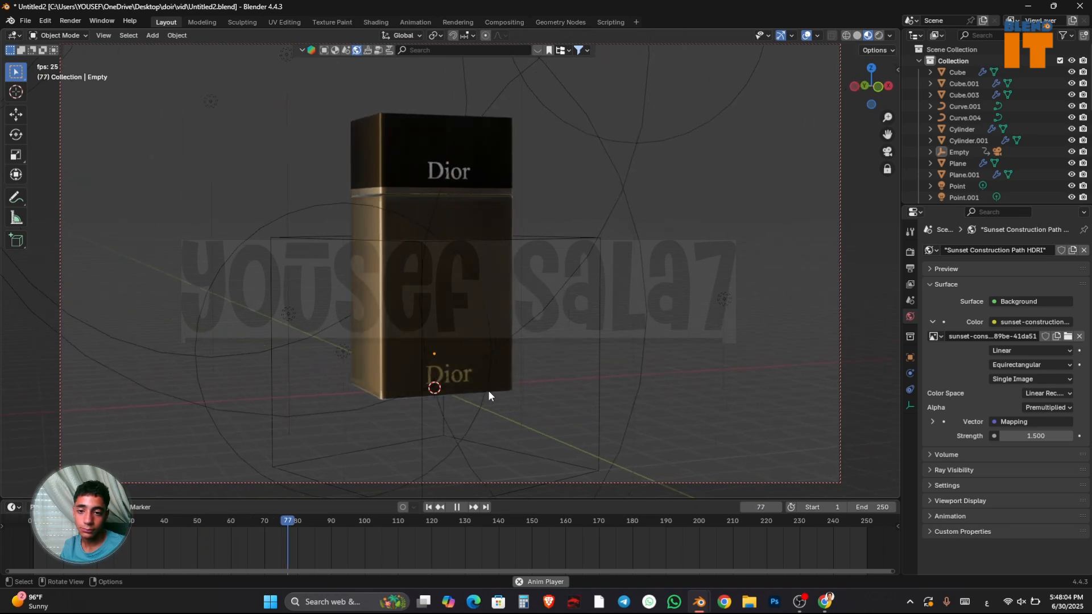
pyautogui.press('space')
pyautogui.click(595, 447)
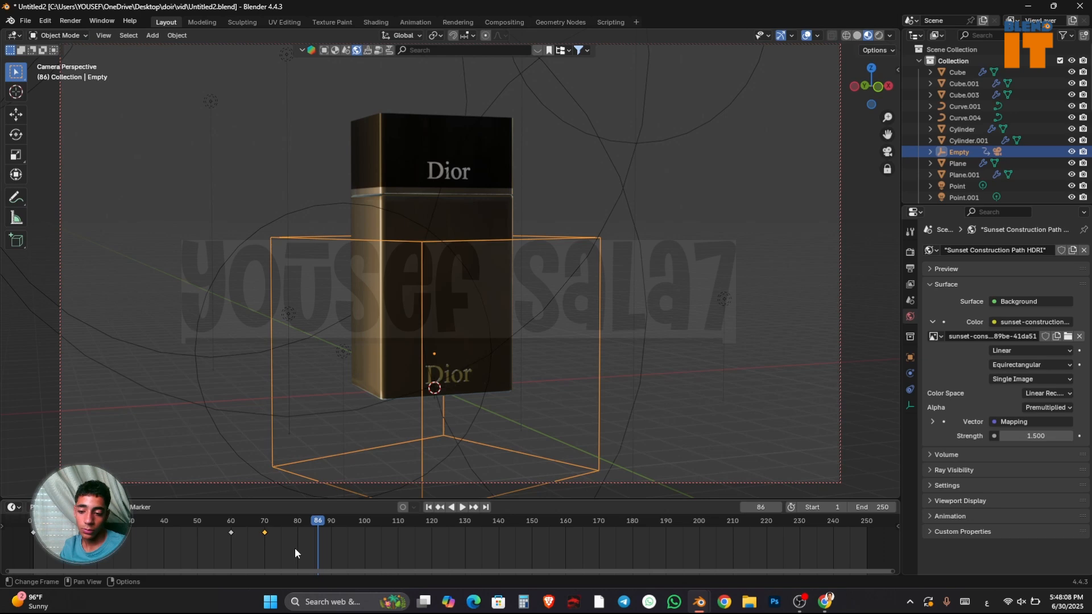
pyautogui.press('g')
pyautogui.click(347, 544)
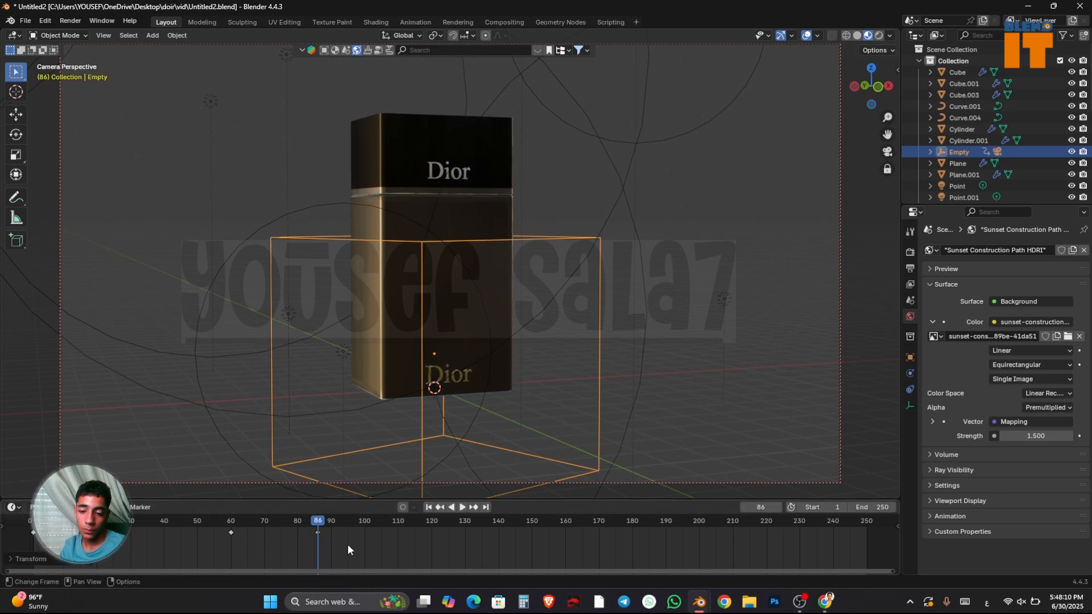
# Play the retimed animation from the start and scrub the timeline back to frame 20 to examine the camera motion
pyautogui.click(428, 507)
pyautogui.press('space')
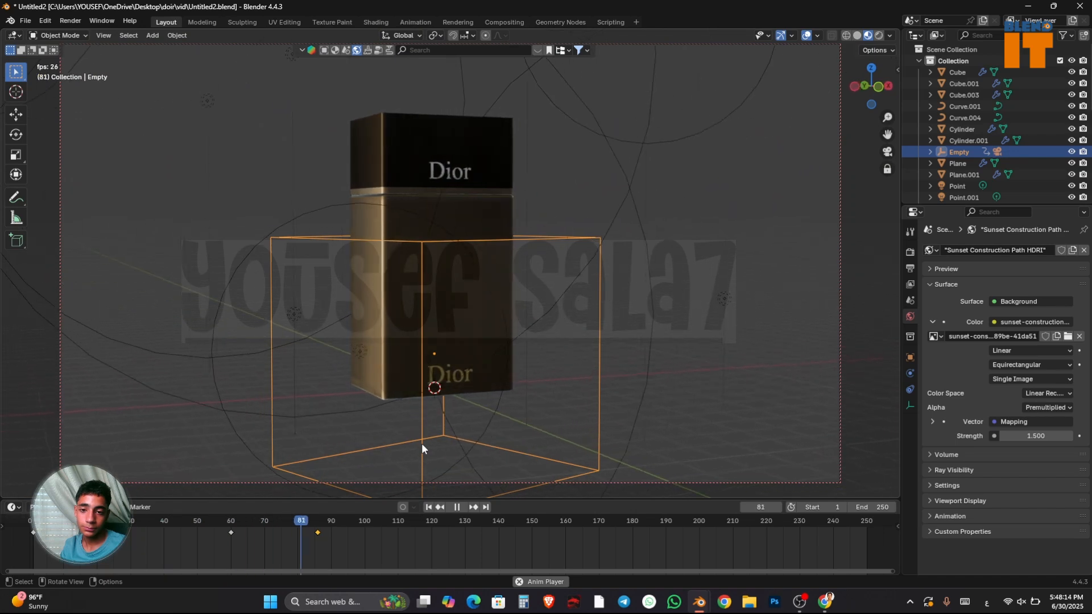
pyautogui.press('space')
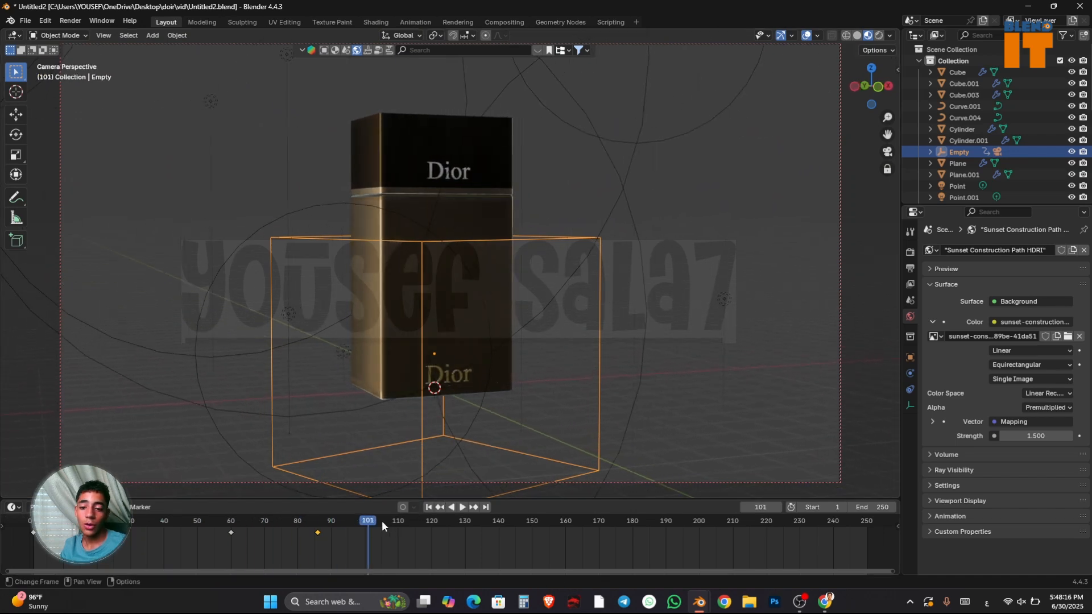
pyautogui.click(321, 523)
pyautogui.moveTo(312, 522); pyautogui.dragTo(96, 530)
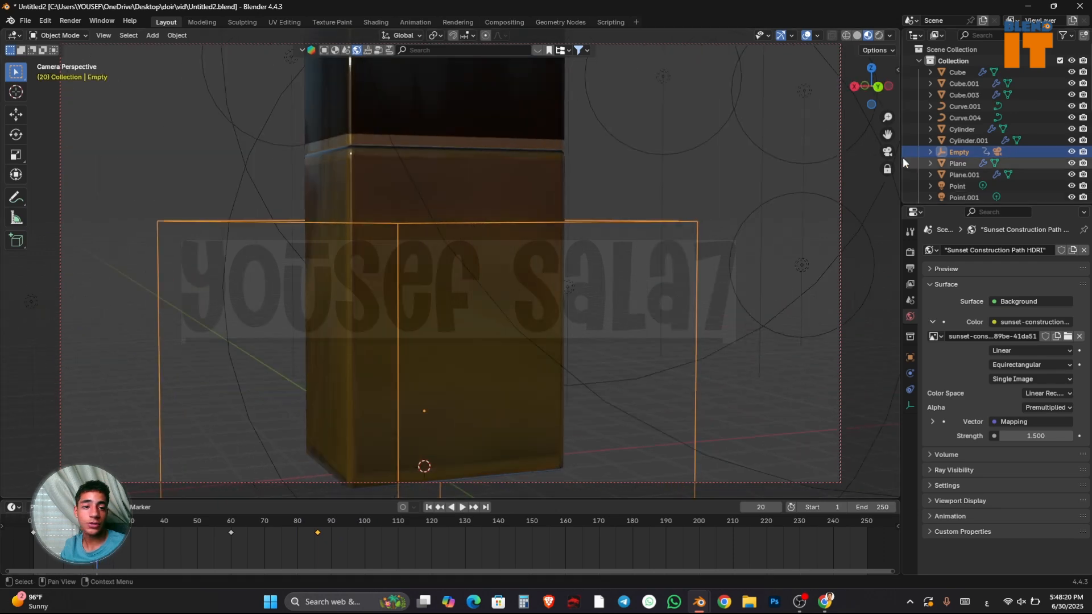
# Leave the camera view, select the bottle cap, and insert a keyframe for it at frame 1
pyautogui.click(887, 152)
pyautogui.scroll(3, 482, 216)
pyautogui.scroll(1, 481, 217)
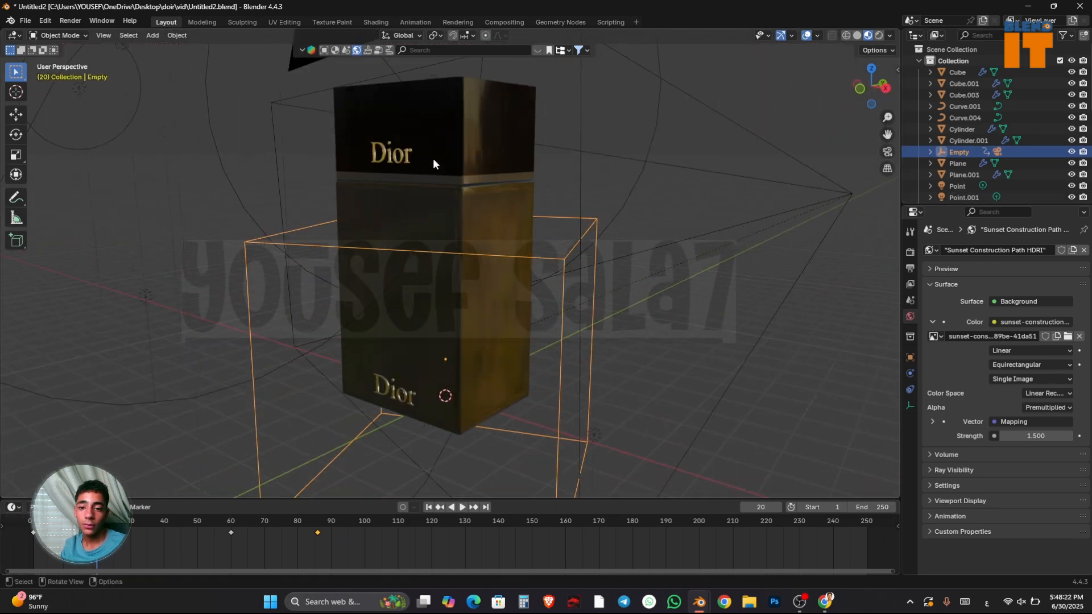
pyautogui.click(416, 161)
pyautogui.keyDown('shift'); pyautogui.click(410, 162); pyautogui.keyUp('shift')
pyautogui.click(410, 161)
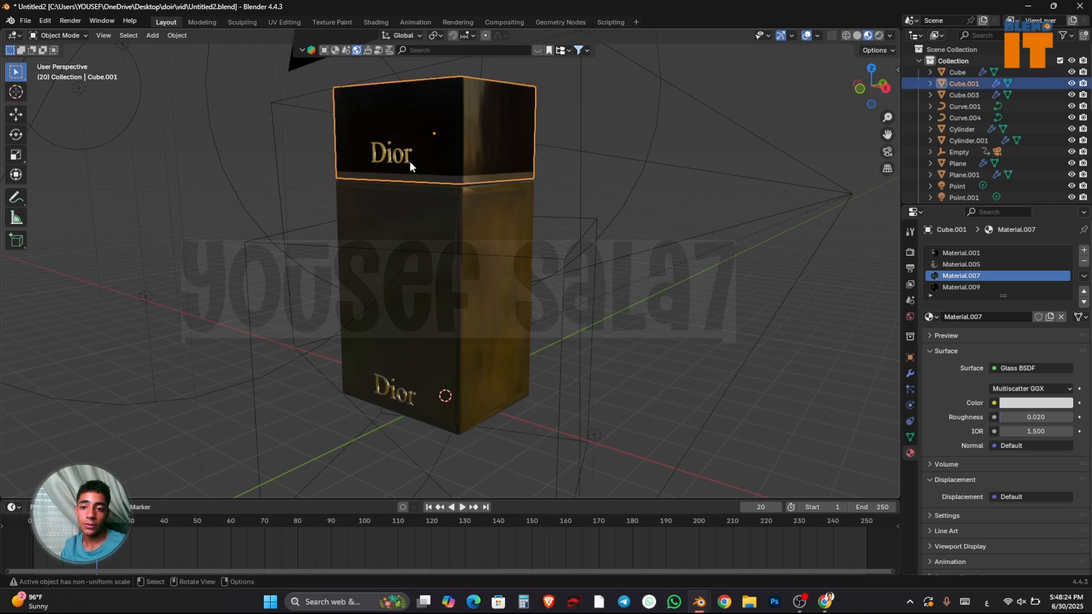
pyautogui.keyDown('shift'); pyautogui.click(407, 161); pyautogui.keyUp('shift')
pyautogui.click(430, 507)
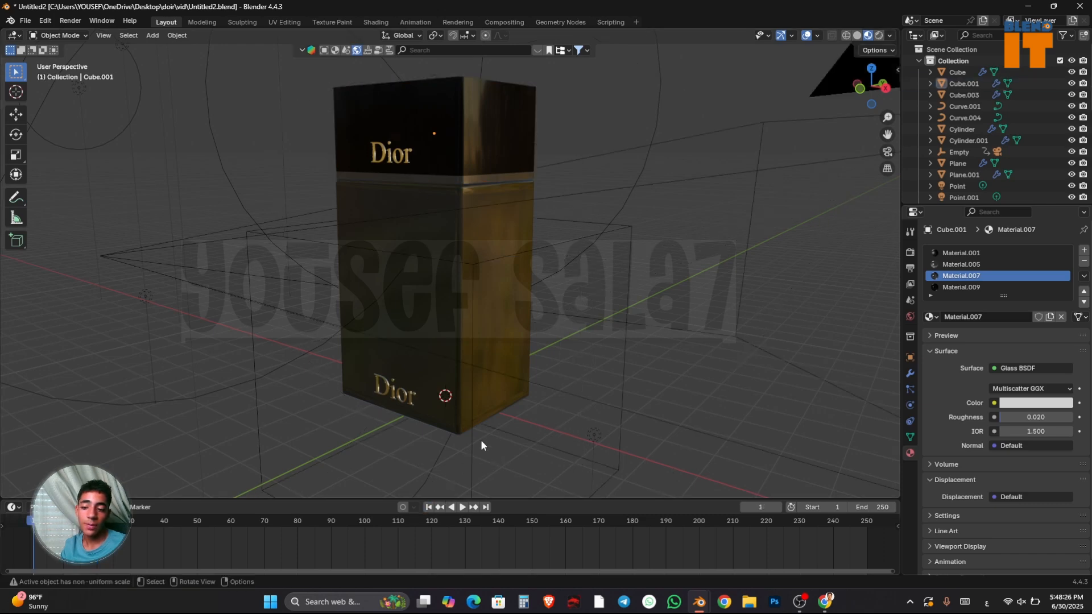
pyautogui.press('i')
pyautogui.click(485, 164)
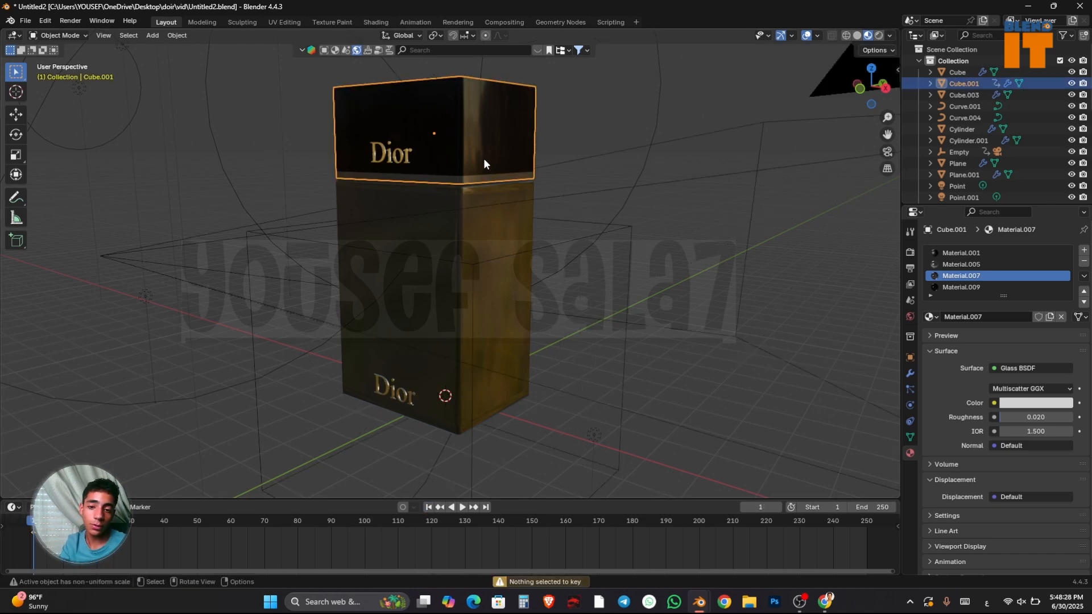
# Try parenting the cap to its Dior logo and test the link by moving the cap
pyautogui.click(407, 162)
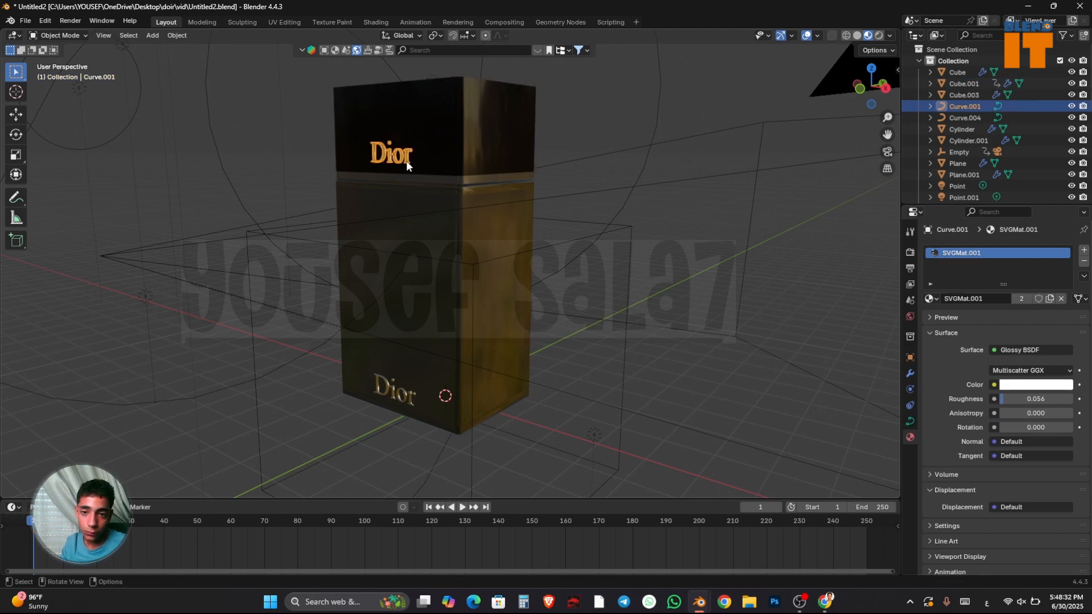
pyautogui.click(429, 154)
pyautogui.keyDown('shift'); pyautogui.click(408, 161); pyautogui.keyUp('shift')
pyautogui.keyDown('shift'); pyautogui.click(407, 160); pyautogui.keyUp('shift')
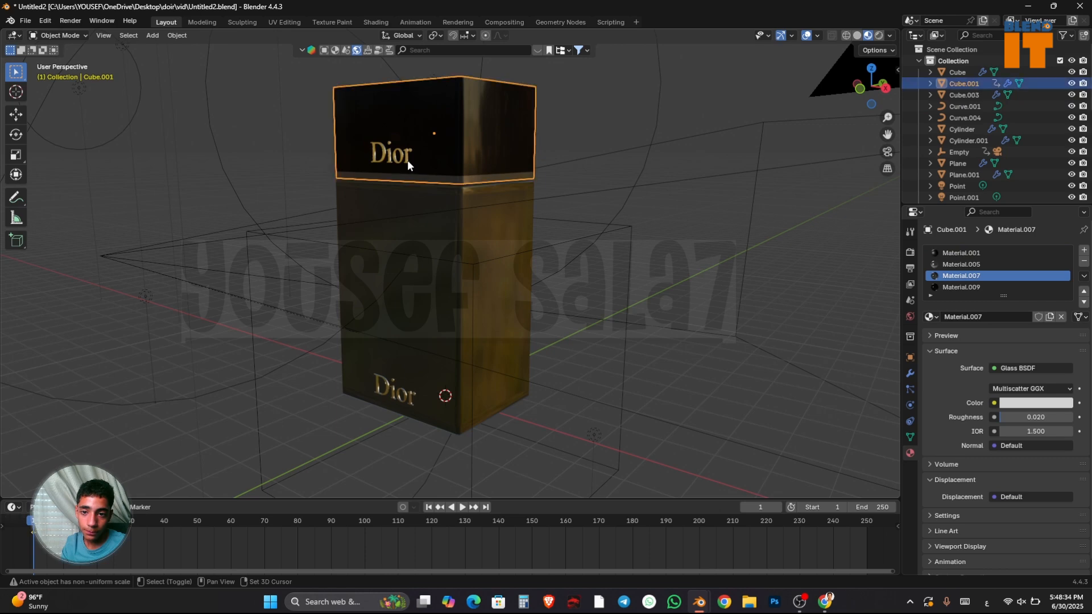
pyautogui.keyDown('shift'); pyautogui.click(407, 160); pyautogui.keyUp('shift')
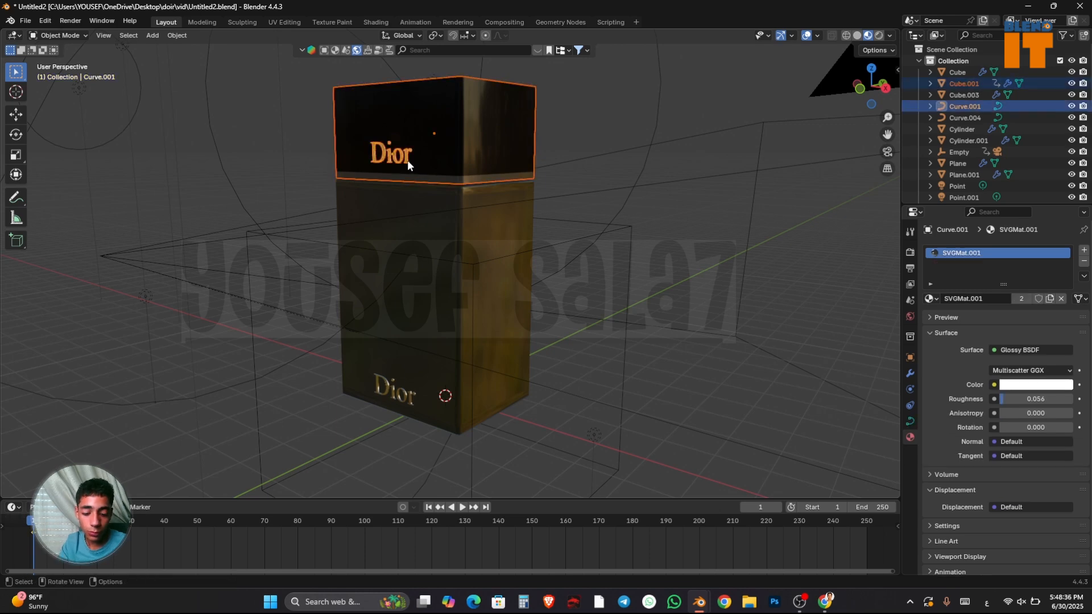
pyautogui.hotkey('ctrl', 'p')
pyautogui.click(397, 173)
pyautogui.click(434, 159)
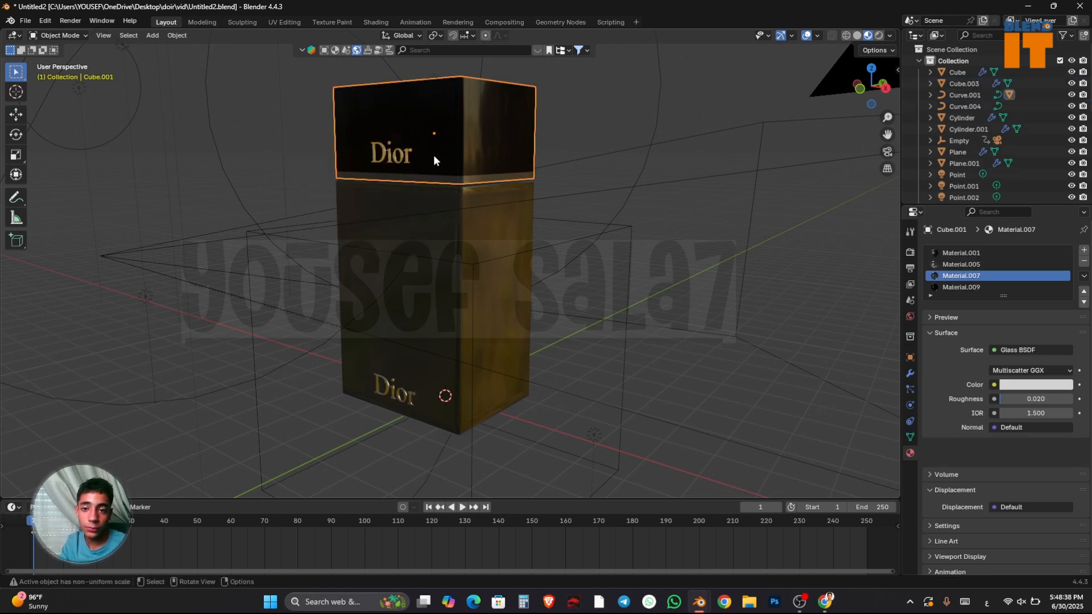
pyautogui.press('g')
pyautogui.press('Escape')
# Test moving the cap's Dior logo, and try to parent the logo to the cap
pyautogui.click(409, 158)
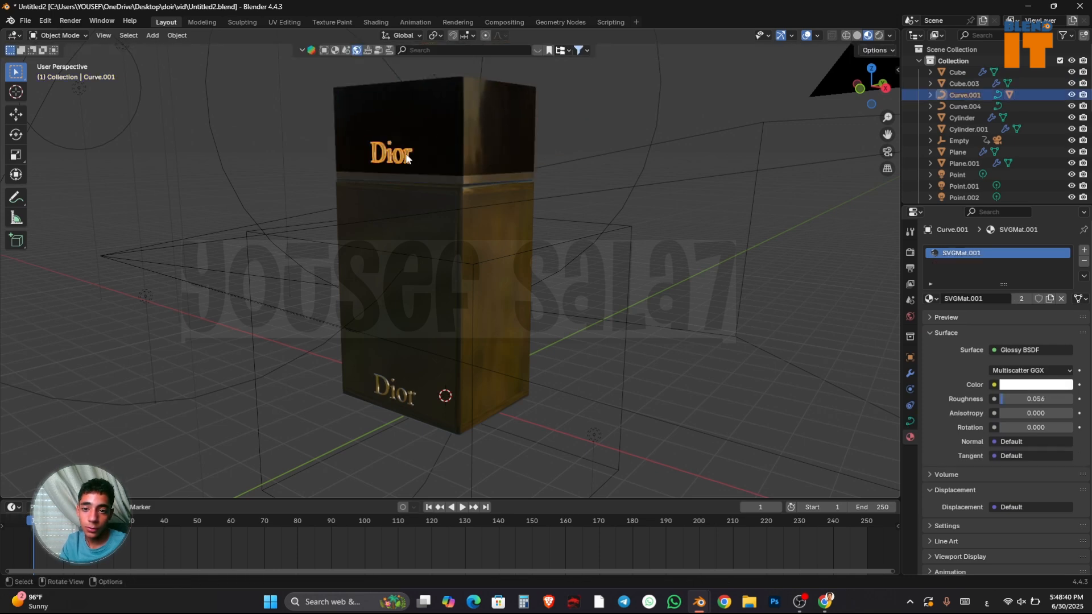
pyautogui.press('g')
pyautogui.press('Escape')
pyautogui.keyDown('shift'); pyautogui.click(435, 154); pyautogui.keyUp('shift')
pyautogui.click(406, 158)
pyautogui.keyDown('shift'); pyautogui.click(441, 149); pyautogui.keyUp('shift')
pyautogui.hotkey('ctrl', 'p')
pyautogui.click(441, 148)
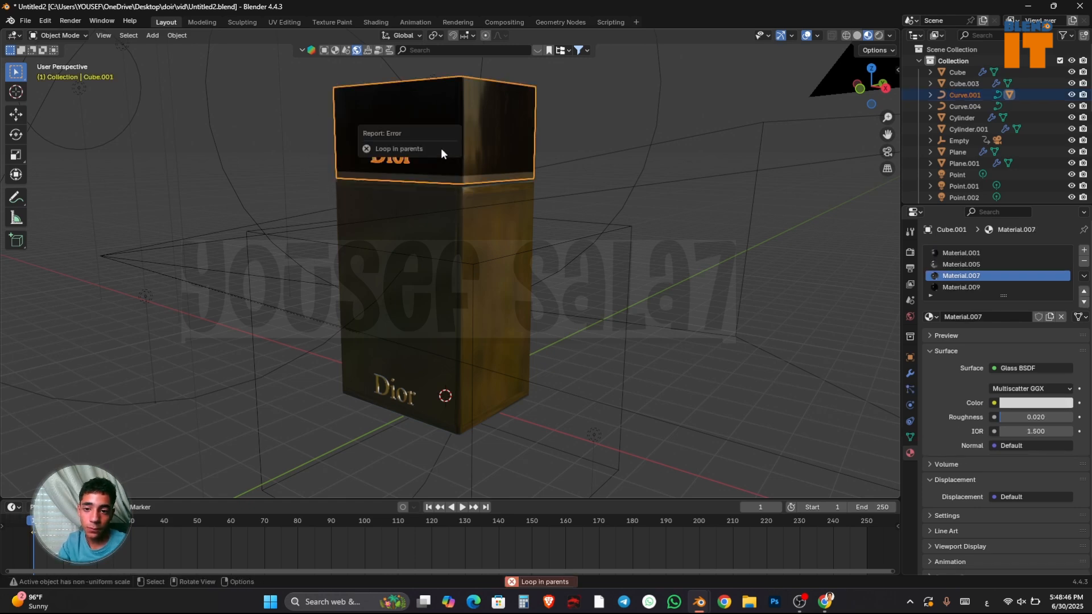
# Undo the parenting between the cap and its Dior logo
pyautogui.hotkey('ctrl', 'z')
pyautogui.hotkey('ctrl', 'z')
pyautogui.hotkey('ctrl', 'z')
pyautogui.hotkey('ctrl', 'z')
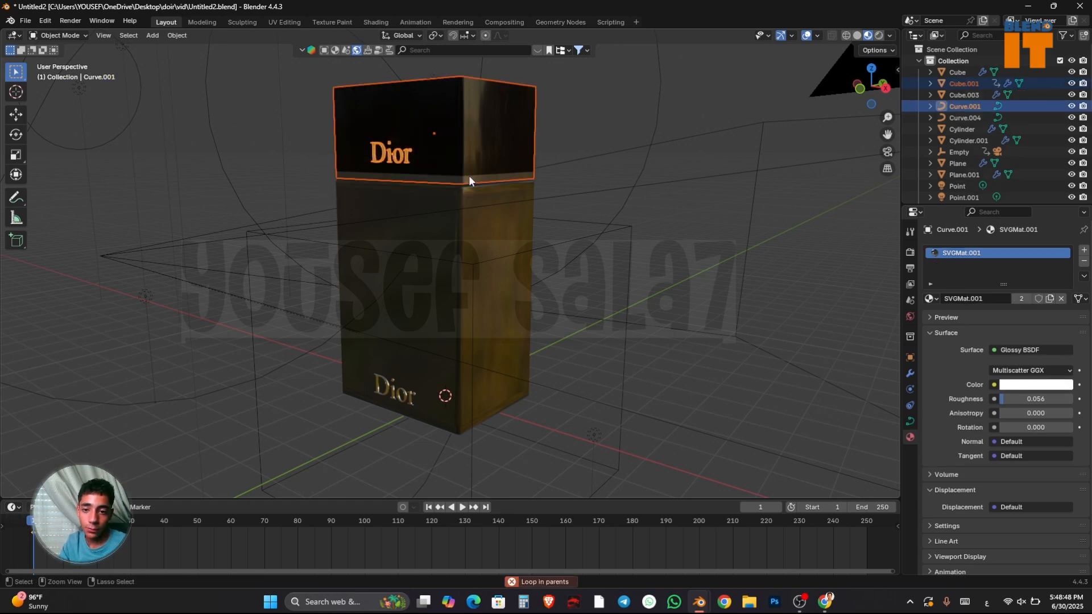
pyautogui.hotkey('ctrl', 'z')
pyautogui.hotkey('ctrl', 'z')
pyautogui.hotkey('ctrl', 'z')
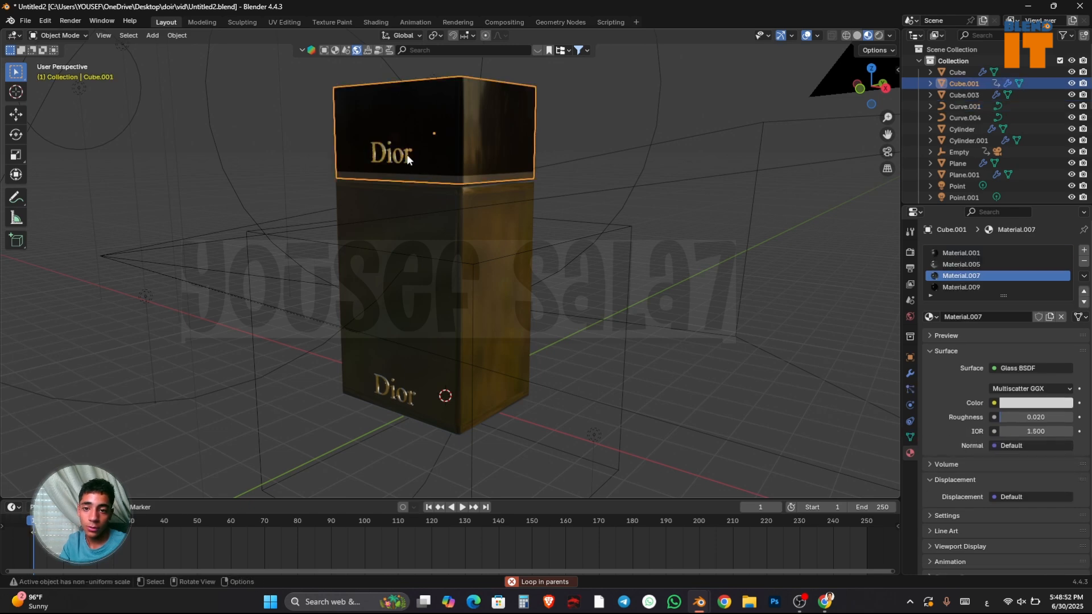
# Parent the upper Dior logo to the cap using Object (Keep Transform)
pyautogui.click(407, 155)
pyautogui.keyDown('shift'); pyautogui.click(438, 151); pyautogui.keyUp('shift')
pyautogui.hotkey('ctrl', 'p')
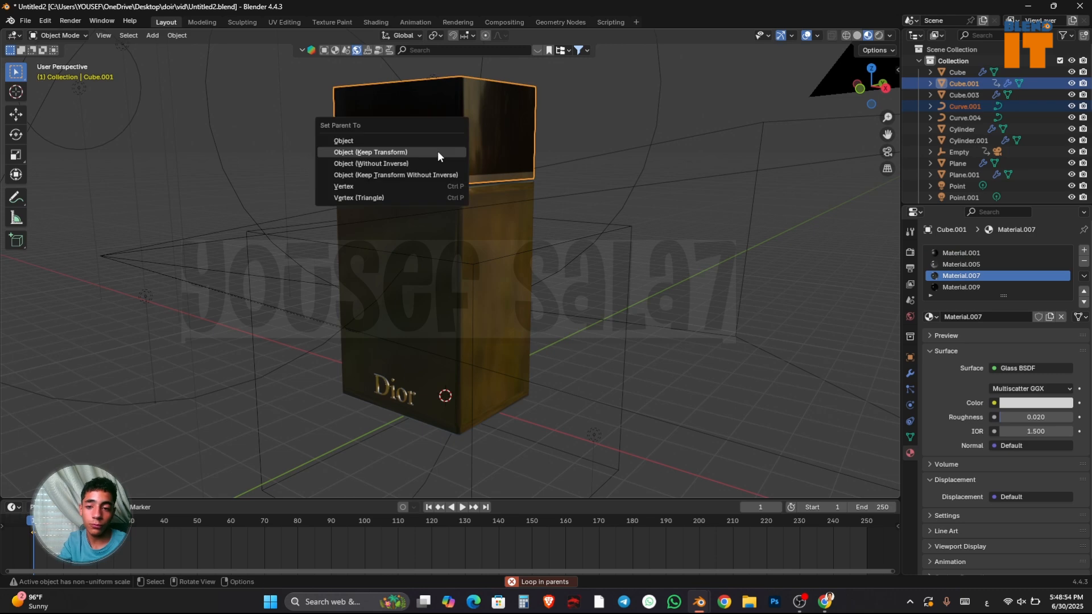
pyautogui.click(438, 151)
# Select the cap, test the logo link by hiding and moving the cap, and undo each test
pyautogui.click(438, 151)
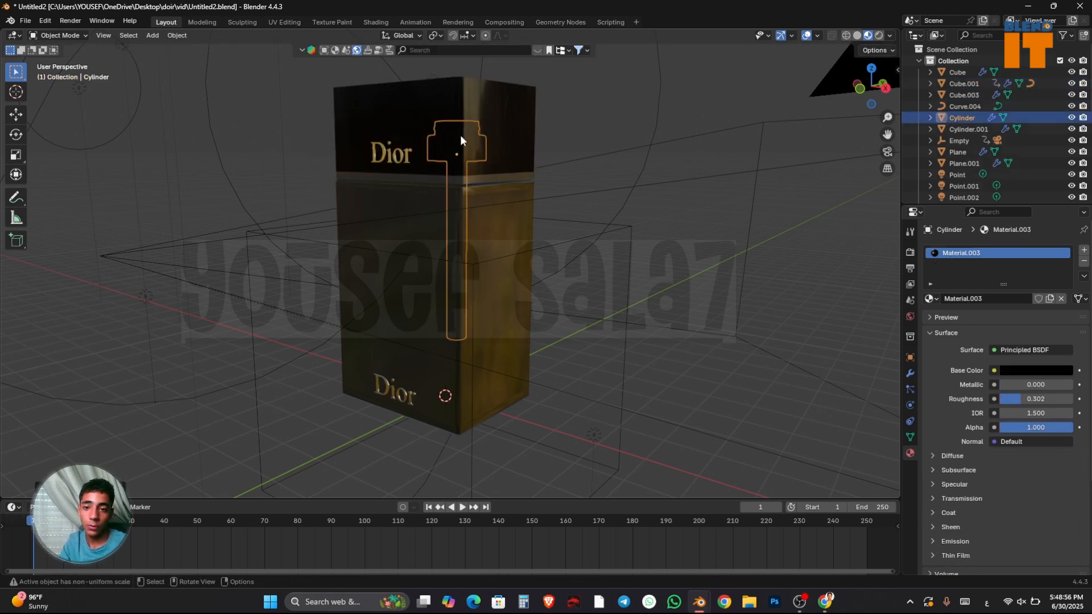
pyautogui.click(460, 135)
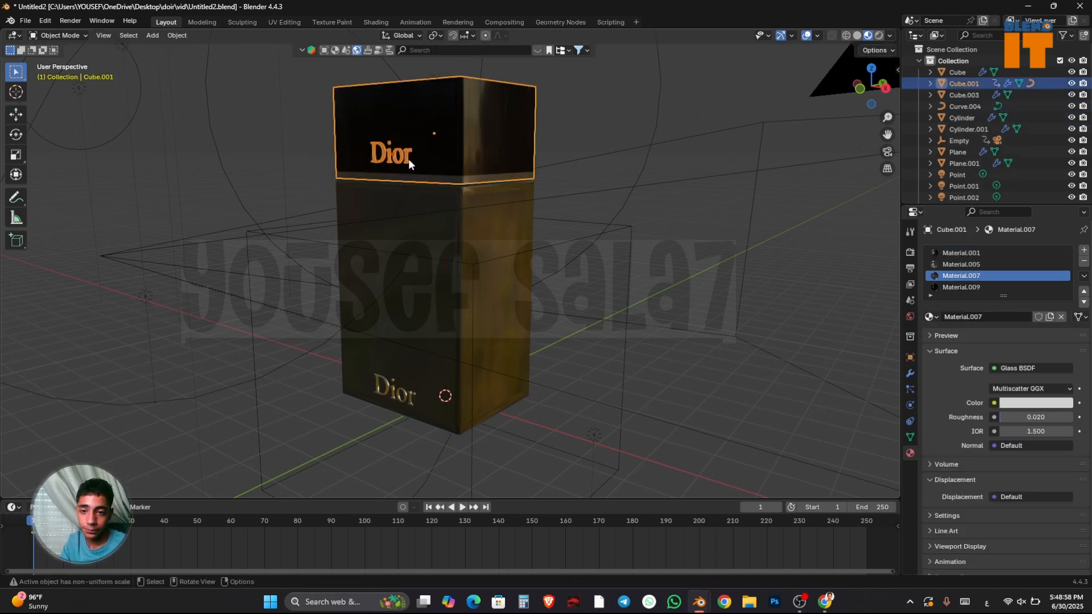
pyautogui.press('h')
pyautogui.hotkey('ctrl', 'z')
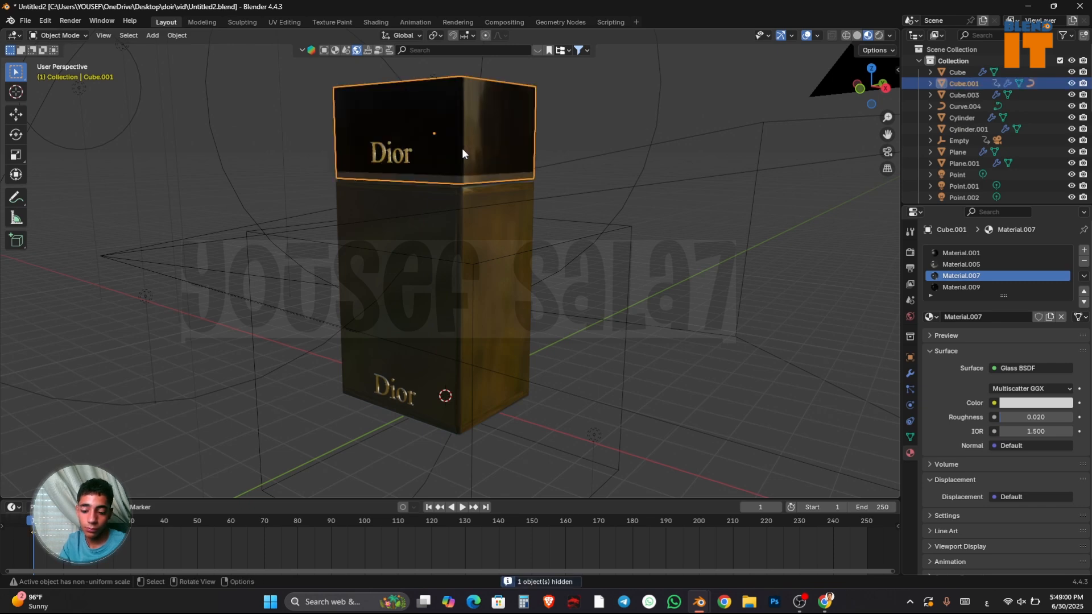
pyautogui.press('g')
pyautogui.click(462, 127)
pyautogui.hotkey('ctrl', 'z')
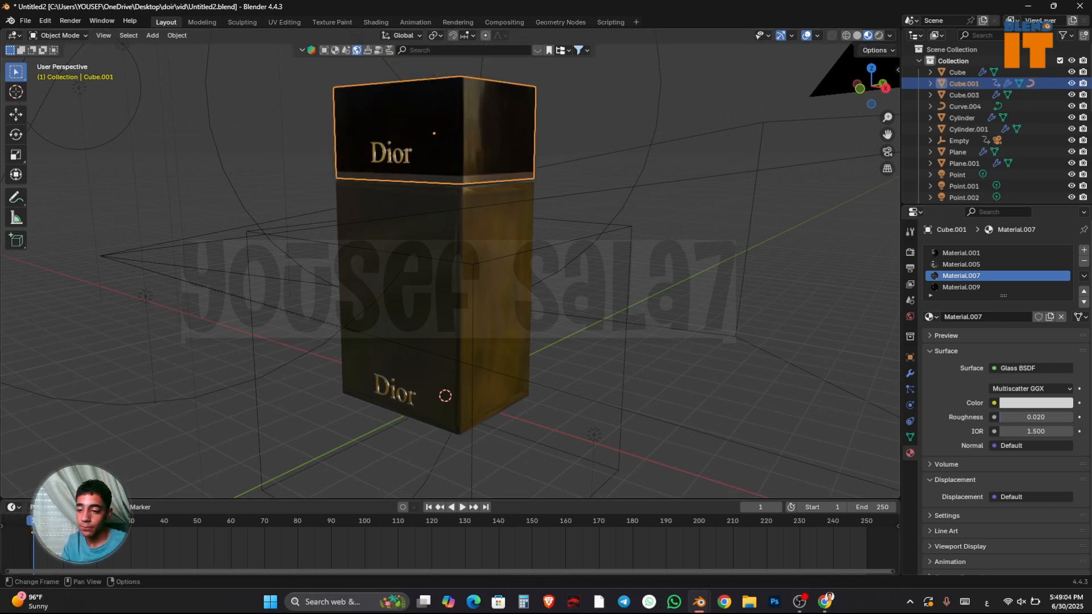
# In the camera view at frame 20, raise the cap about 2.3 m along Z and keyframe it
pyautogui.press('space')
pyautogui.press('space')
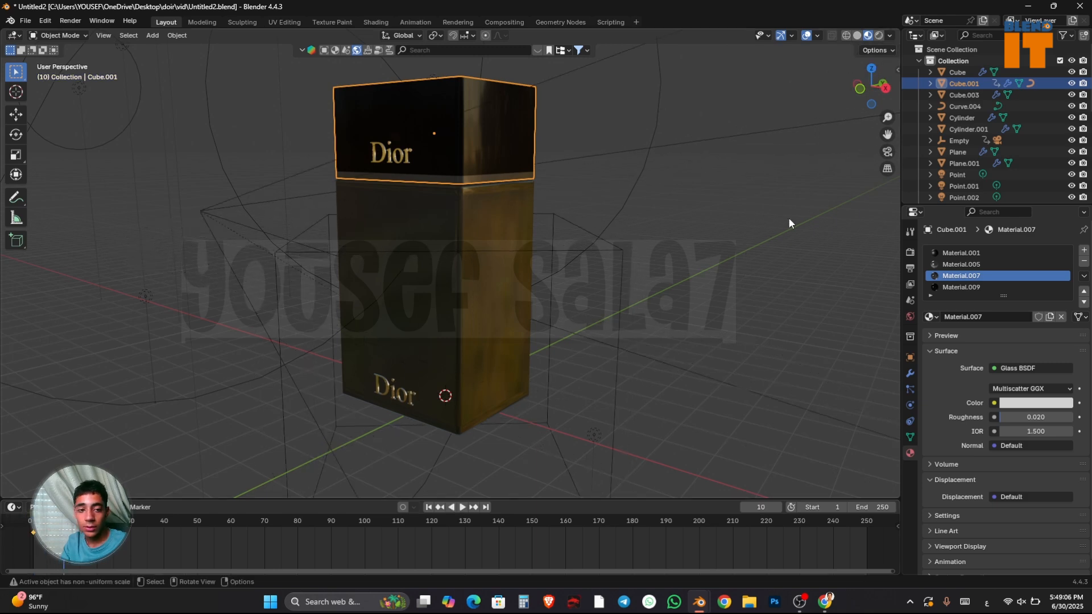
pyautogui.click(890, 152)
pyautogui.press('space')
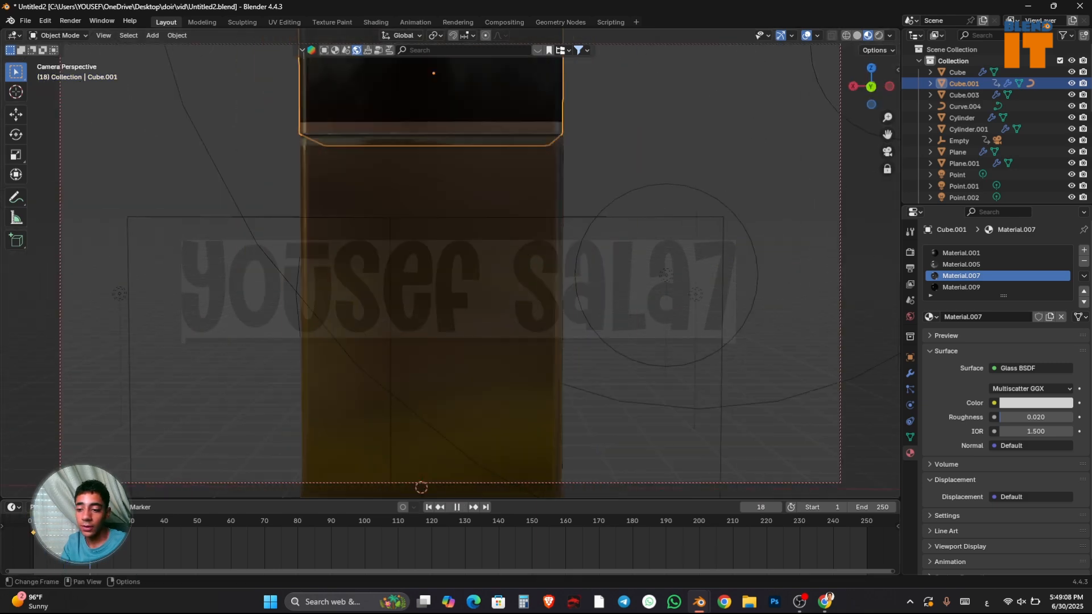
pyautogui.moveTo(114, 521); pyautogui.dragTo(96, 521)
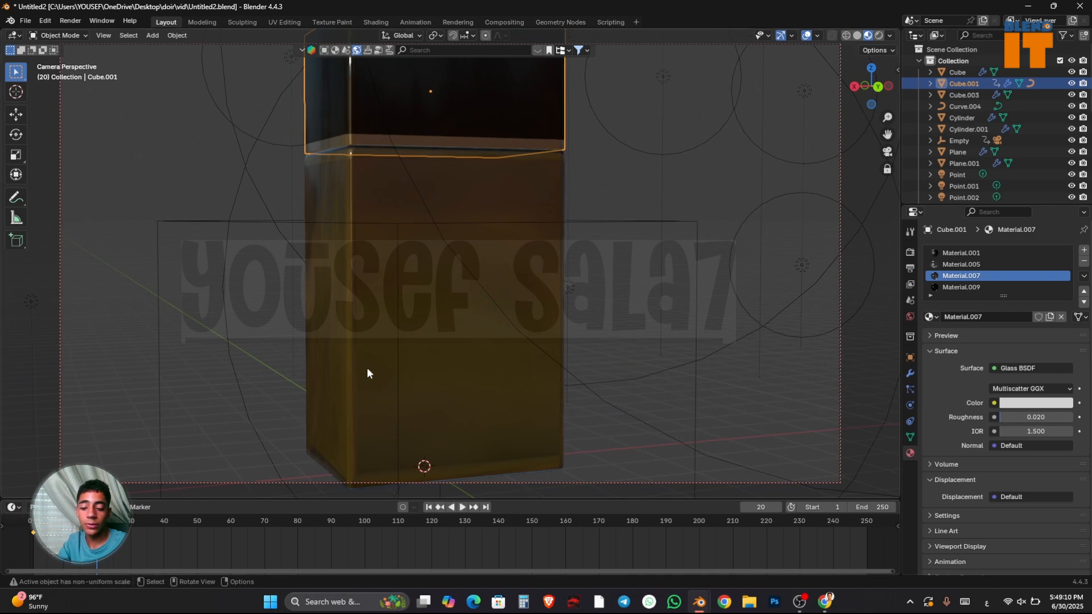
pyautogui.press('g')
pyautogui.press('z')
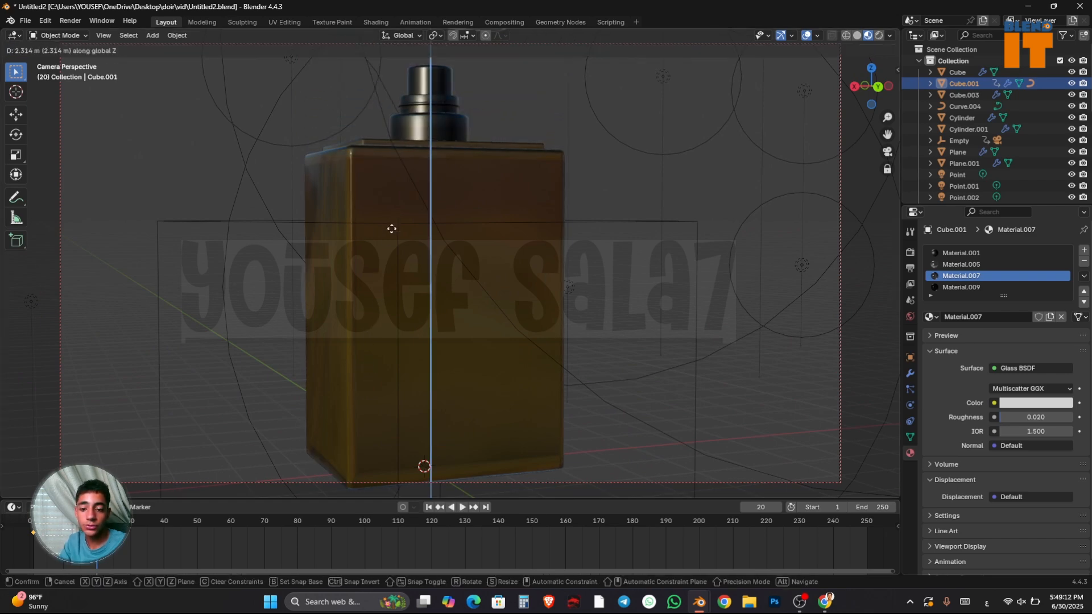
pyautogui.click(391, 229)
# Play the cap animation from the start and duplicate the cap's first keyframe further along the timeline
pyautogui.hotkey('shift', 'Left')
pyautogui.press('space')
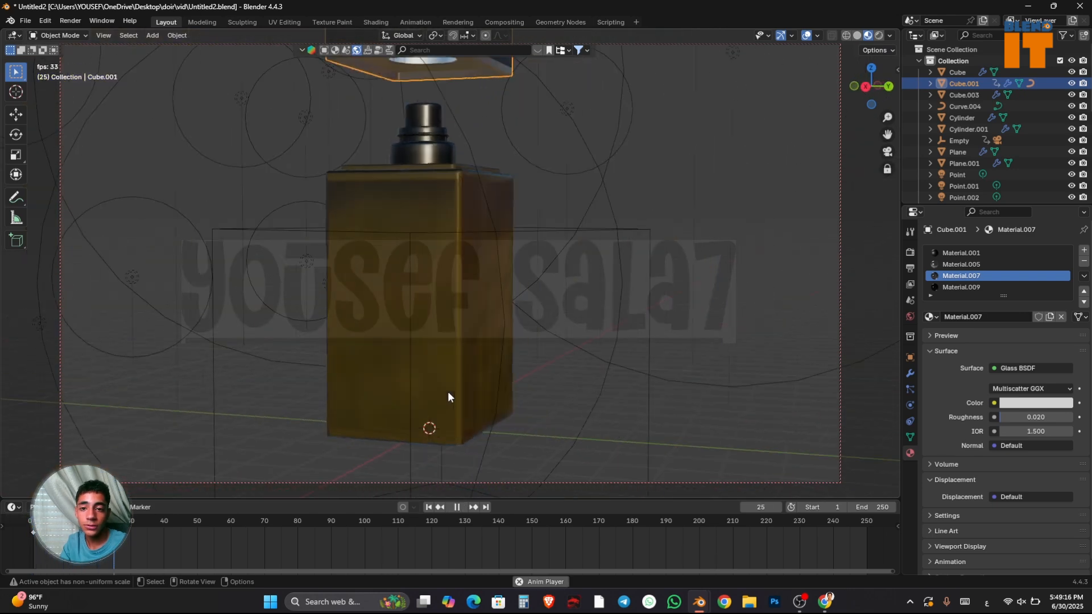
pyautogui.press('space')
pyautogui.moveTo(33, 535); pyautogui.dragTo(59, 536)
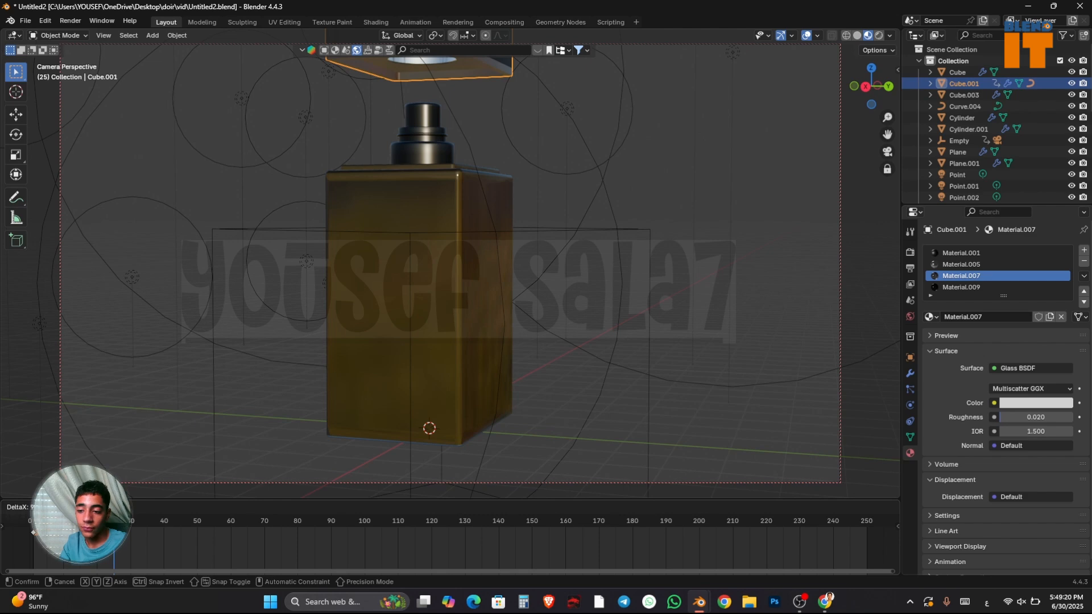
pyautogui.click(94, 560)
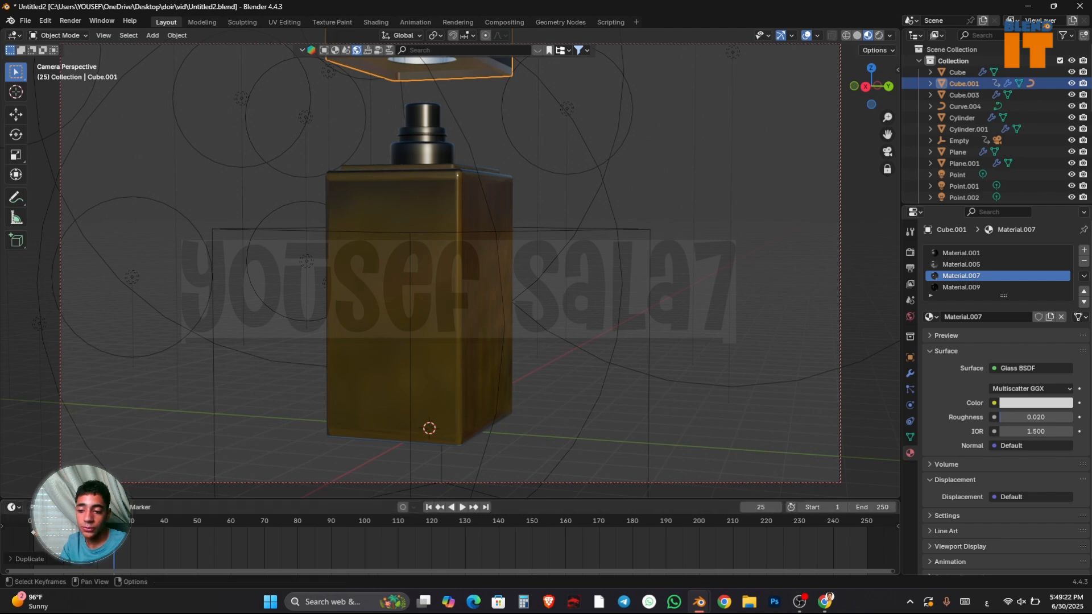
# Replay the animation from frame 1 and move the raised cap's keyframe to frame 50
pyautogui.click(449, 507)
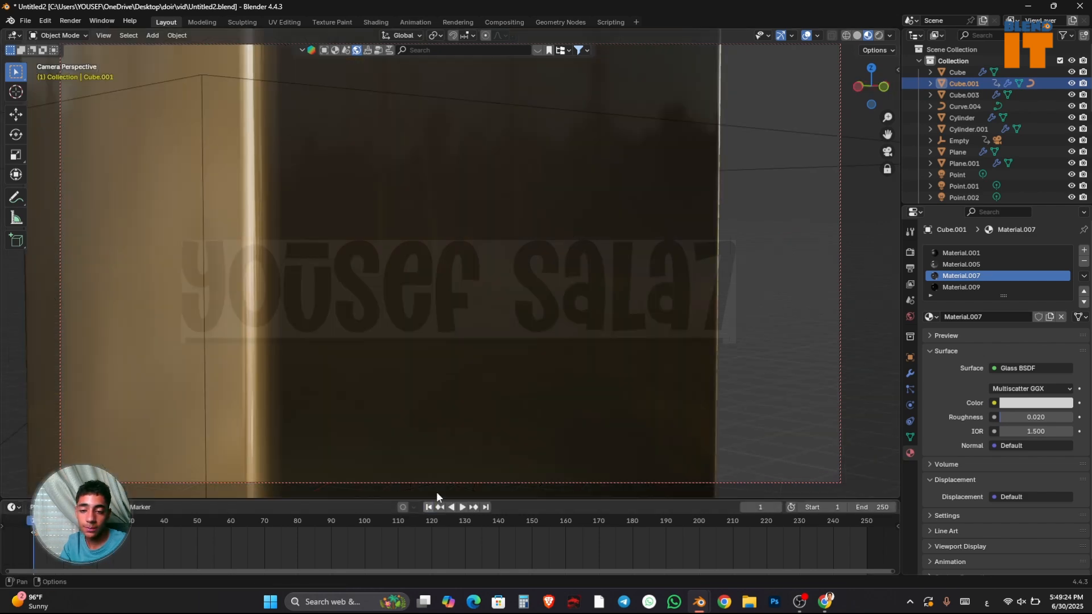
pyautogui.press('space')
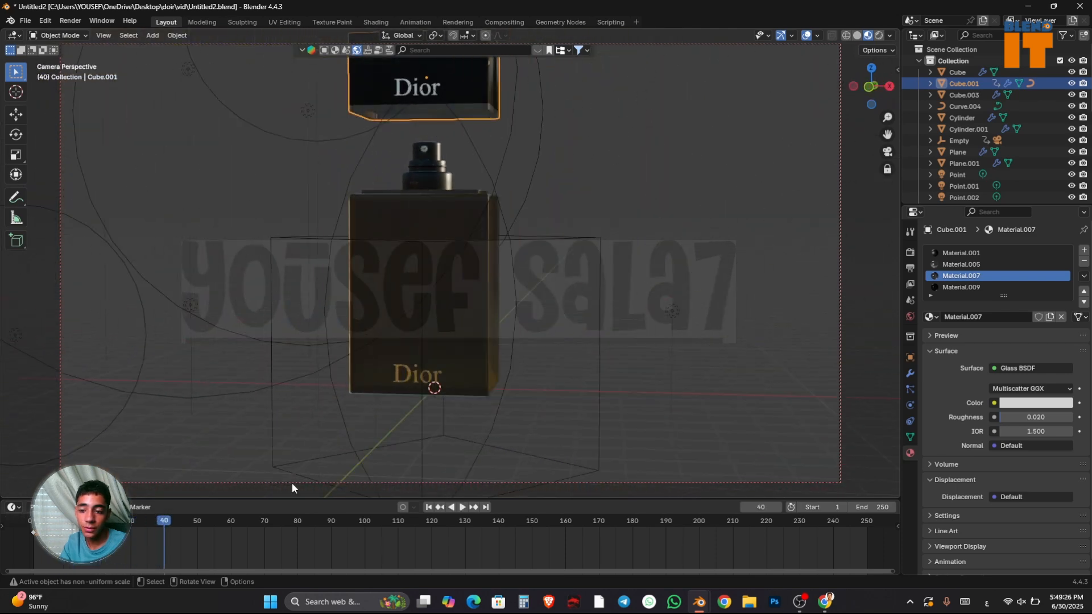
pyautogui.press('g')
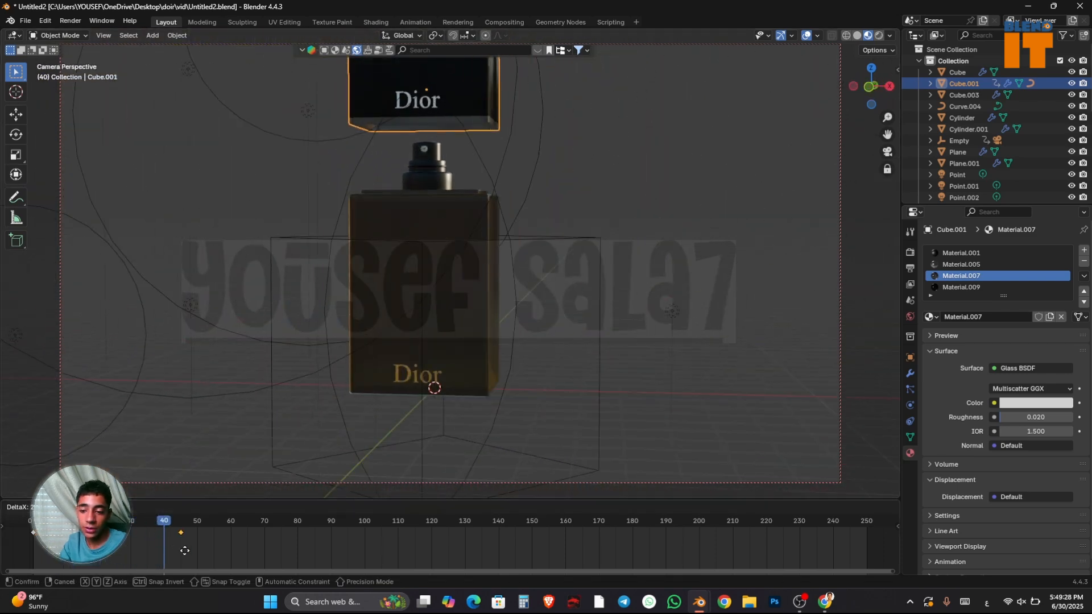
pyautogui.click(203, 554)
# Play the animation from the start and move the raised cap's keyframe to frame 30
pyautogui.click(428, 507)
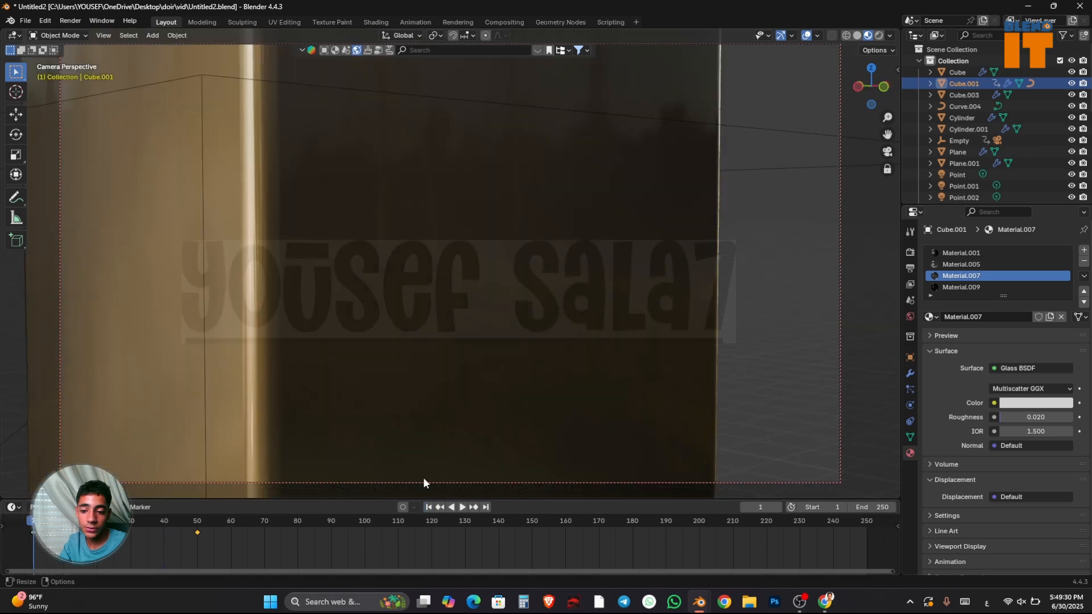
pyautogui.press('space')
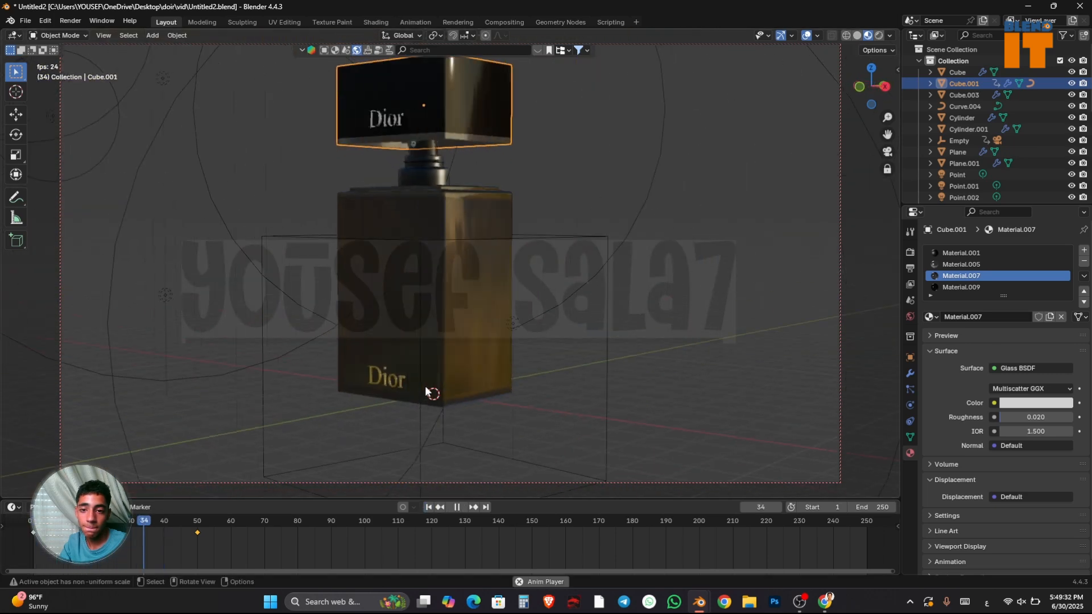
pyautogui.press('space')
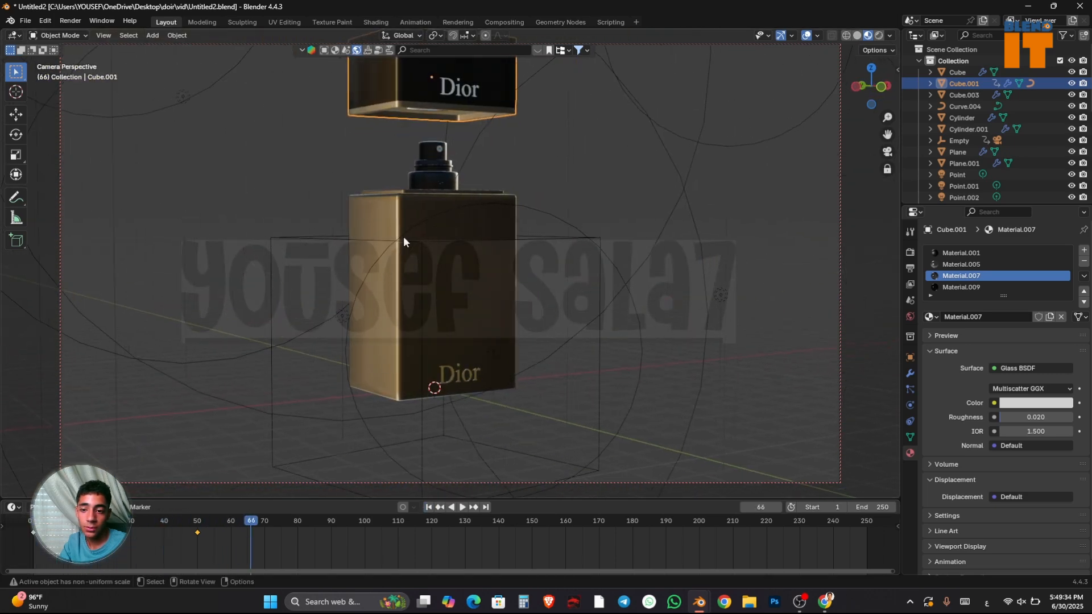
pyautogui.moveTo(199, 532); pyautogui.dragTo(194, 535)
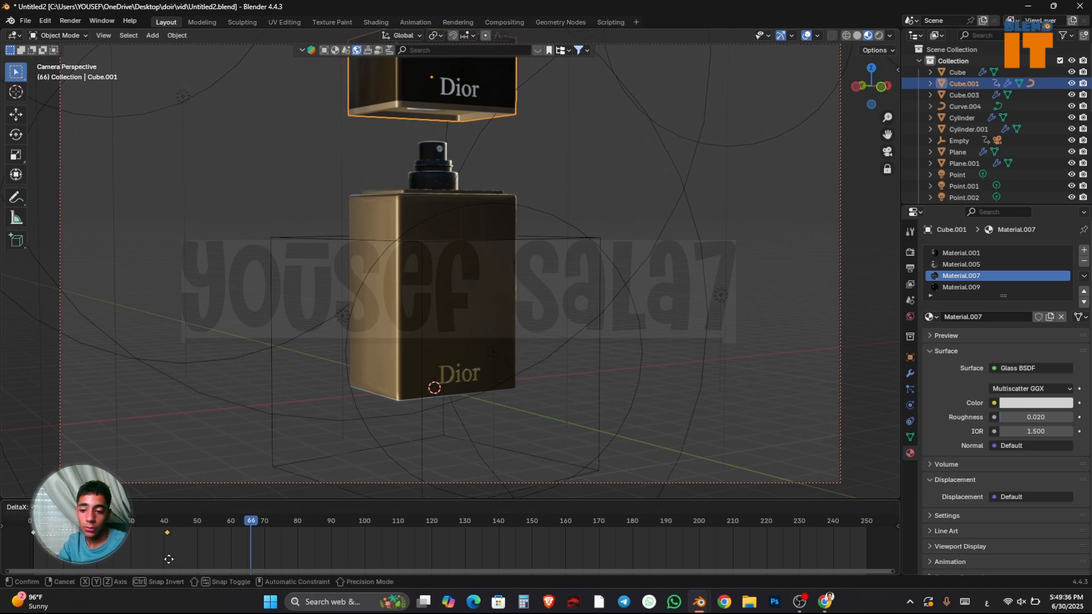
pyautogui.click(134, 565)
# Play the retimed animation from frame 1 in the camera view and examine the cap lift and camera orbit
pyautogui.hotkey('shift', 'Left')
pyautogui.press('space')
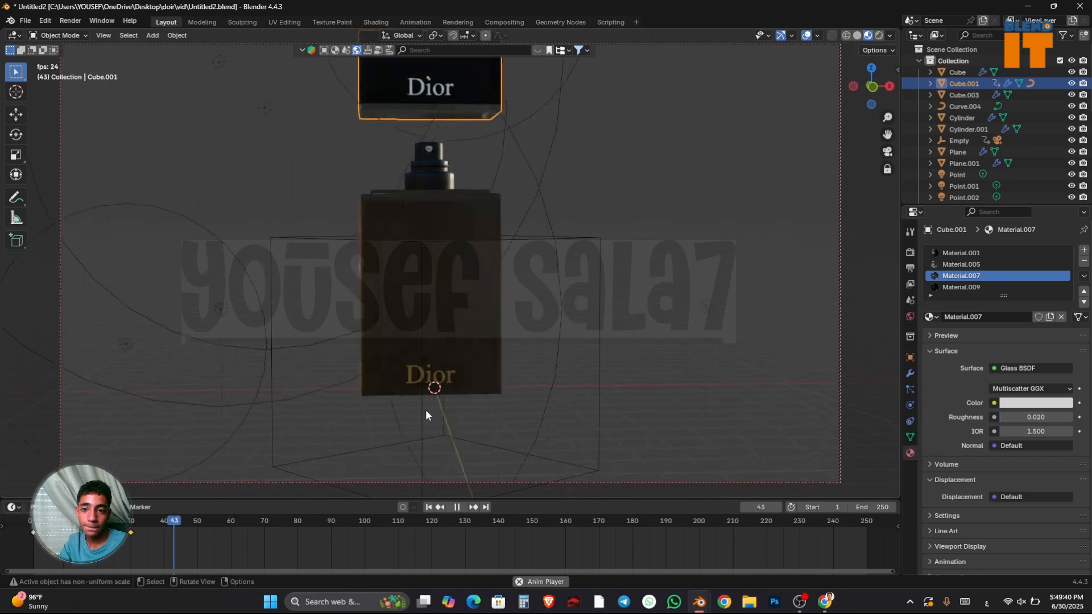
pyautogui.press('space')
pyautogui.press('space')
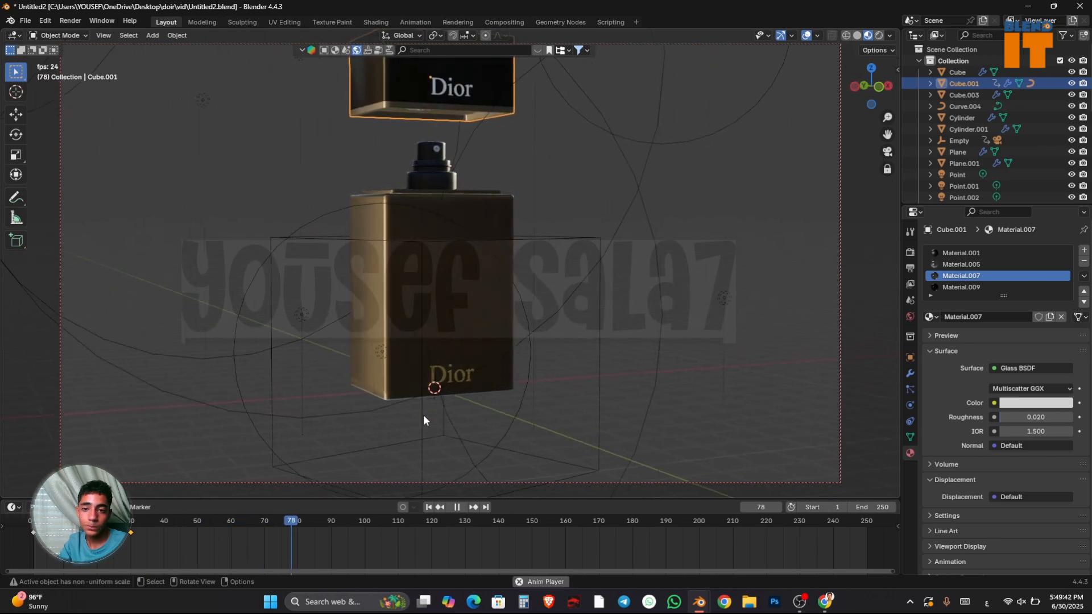
pyautogui.press('space')
pyautogui.press('F4')
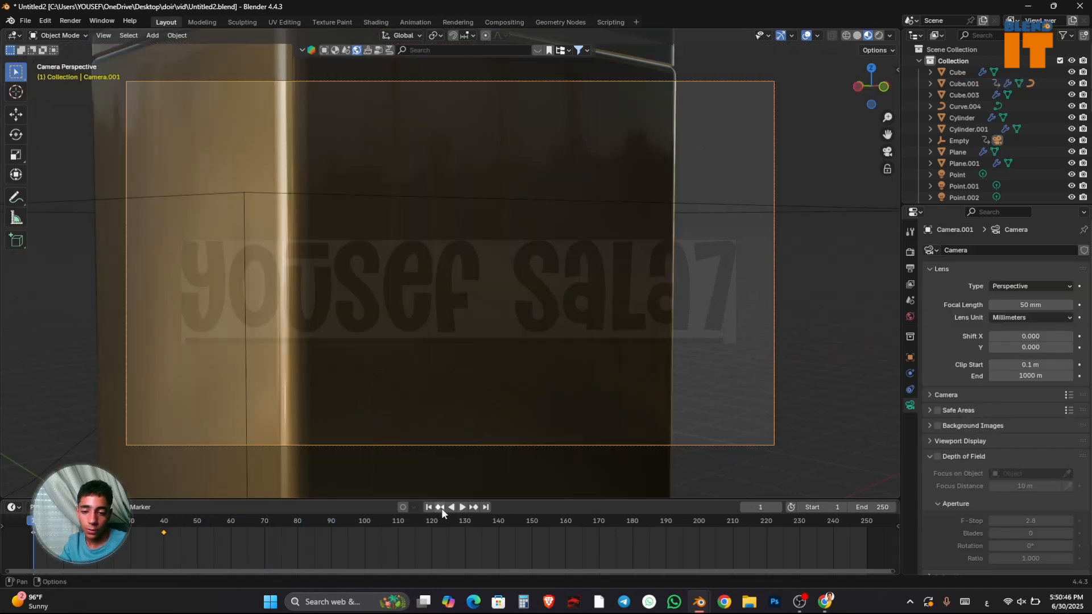
pyautogui.press('space')
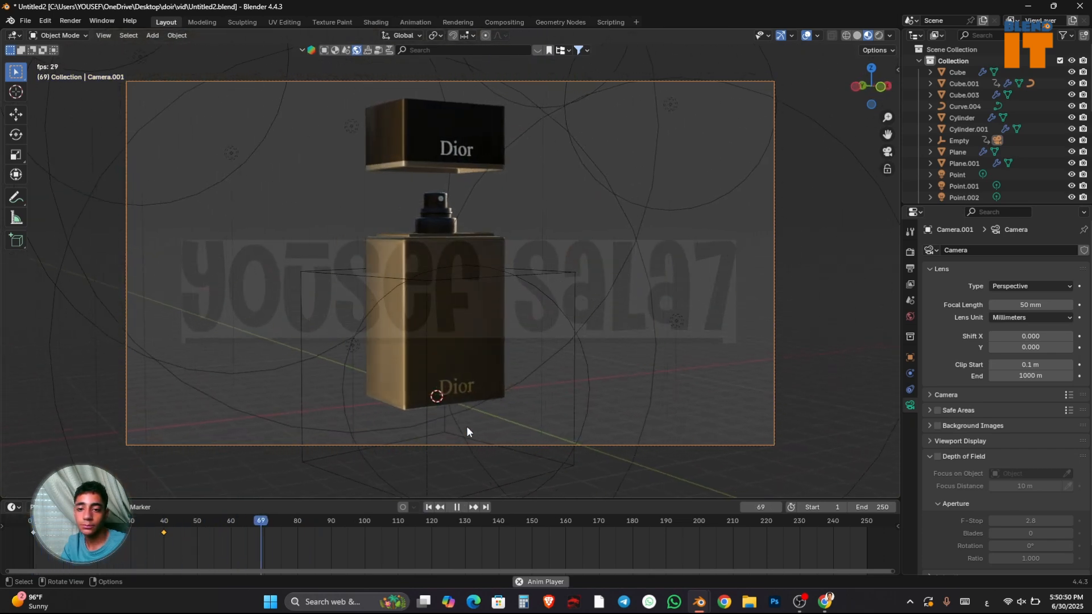
# Stop the camera-view playback, then play the animation from frame 1 to frame 39, where the raised cap exposes the spray nozzle
pyautogui.press('space')
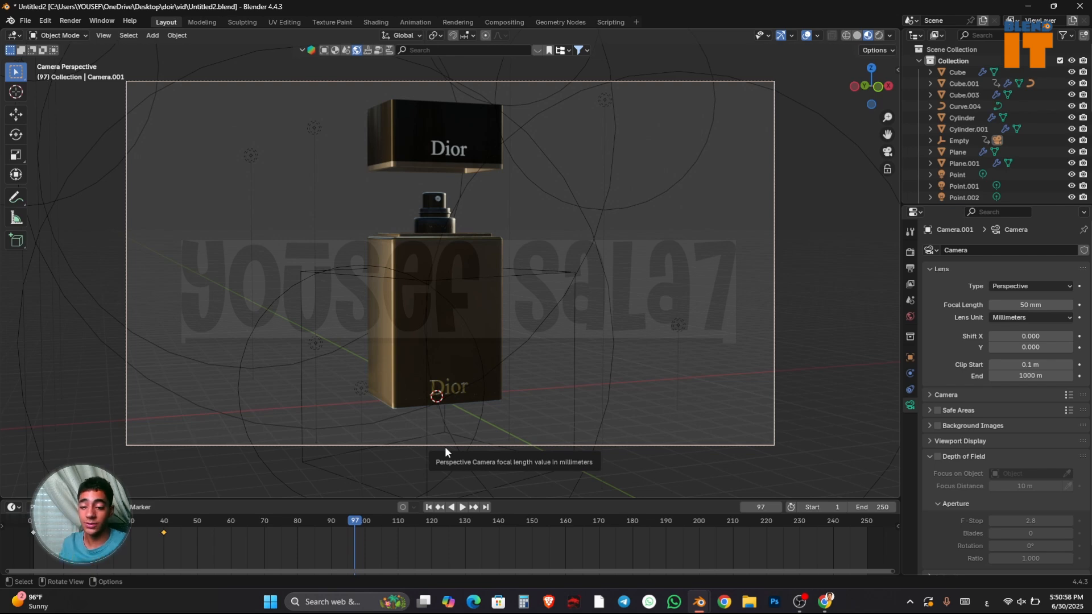
pyautogui.click(445, 447)
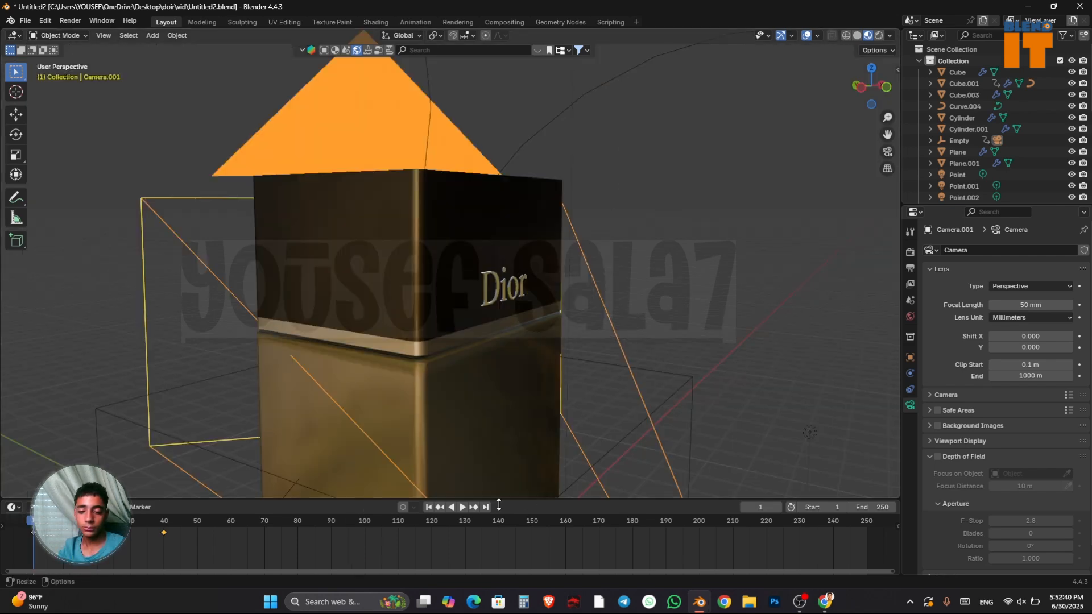
pyautogui.press('space')
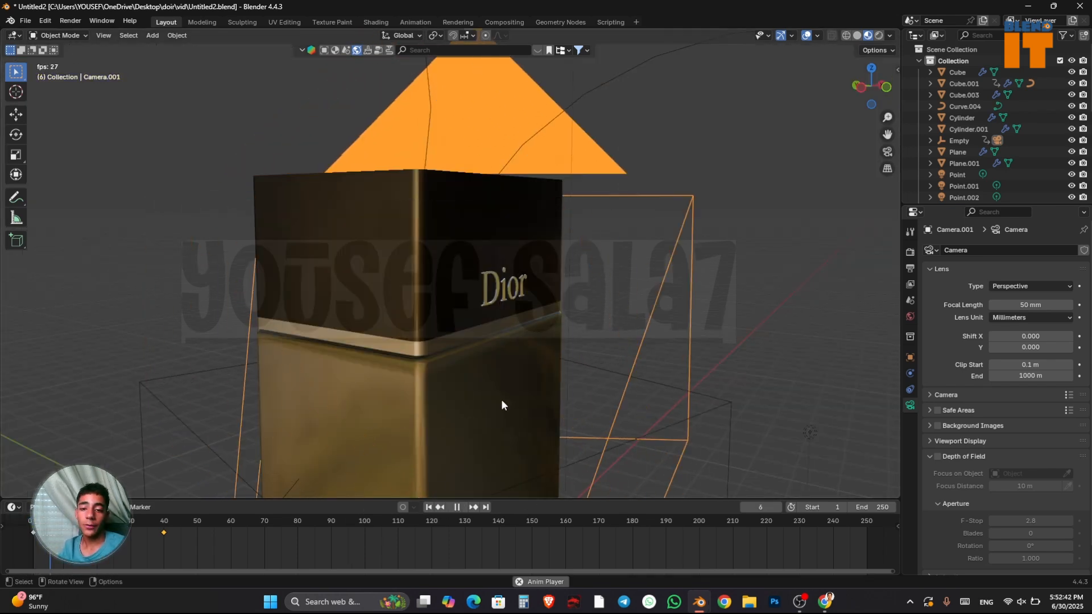
pyautogui.press('space')
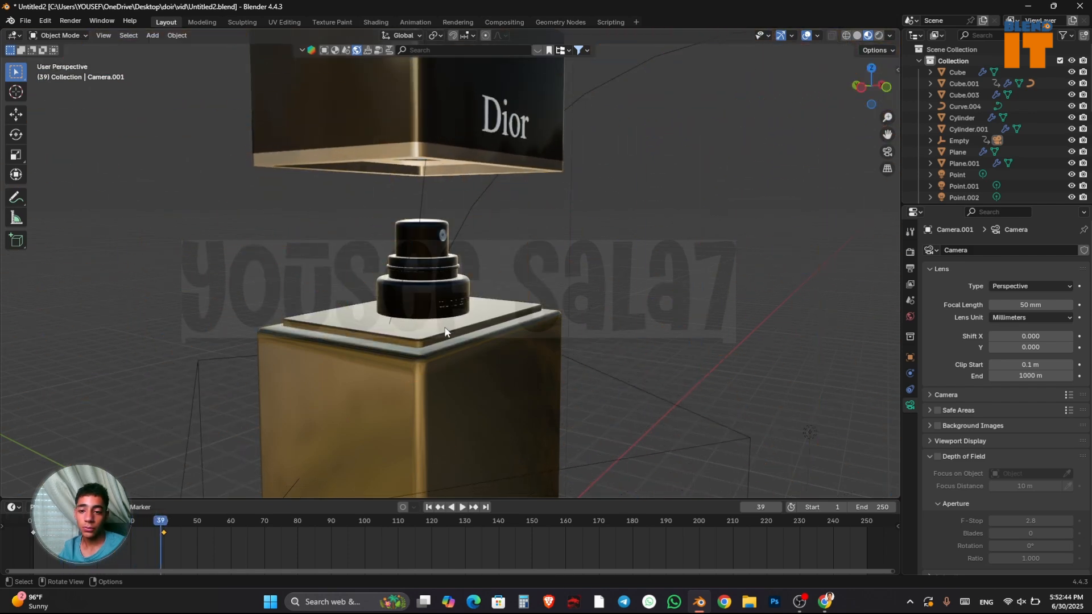
# Select the spray nozzle and insert a keyframe for its resting position at frame 1
pyautogui.click(419, 252)
pyautogui.scroll(1, 431, 244)
pyautogui.keyDown('shift'); pyautogui.moveTo(431, 245); pyautogui.dragTo(440, 280, button='middle'); pyautogui.keyUp('shift')
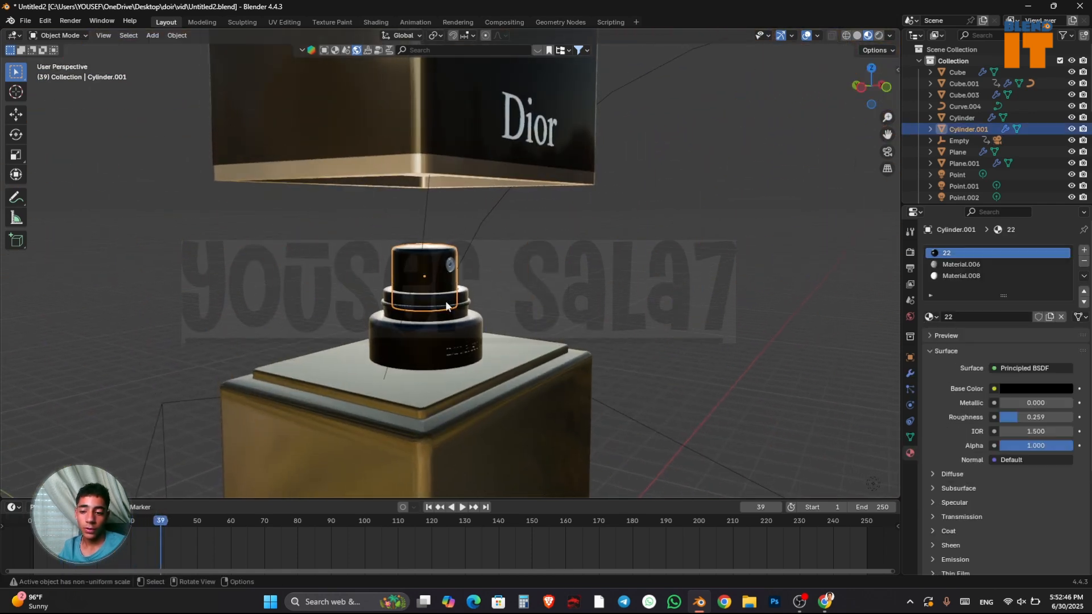
pyautogui.click(429, 508)
# In the camera view, lower the nozzle about 0.22 m along Z, keyframe the pressed position and move that keyframe to frame 60
pyautogui.press('space')
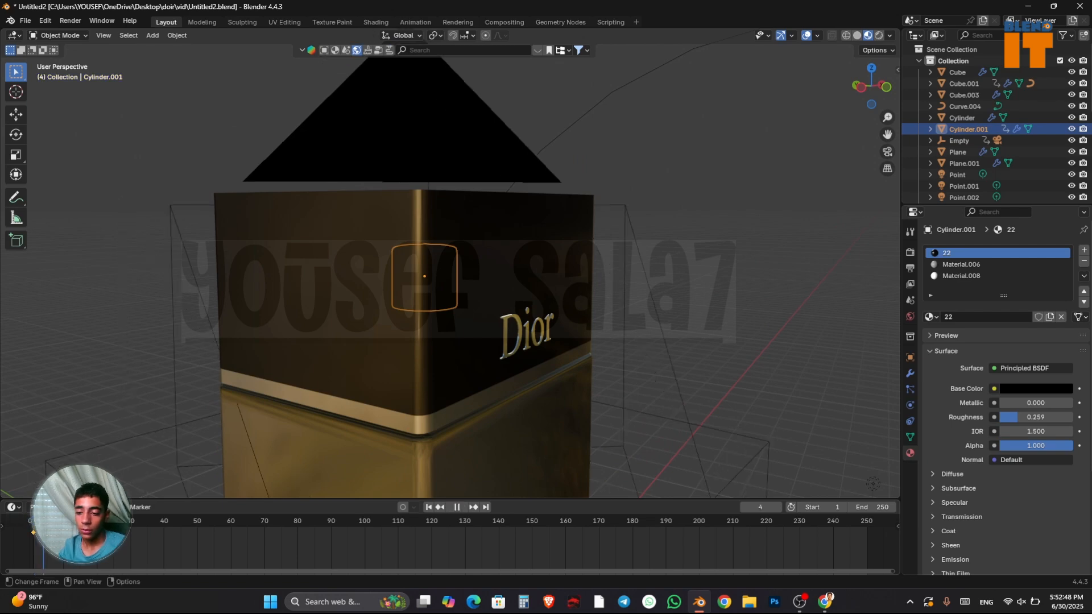
pyautogui.press('space')
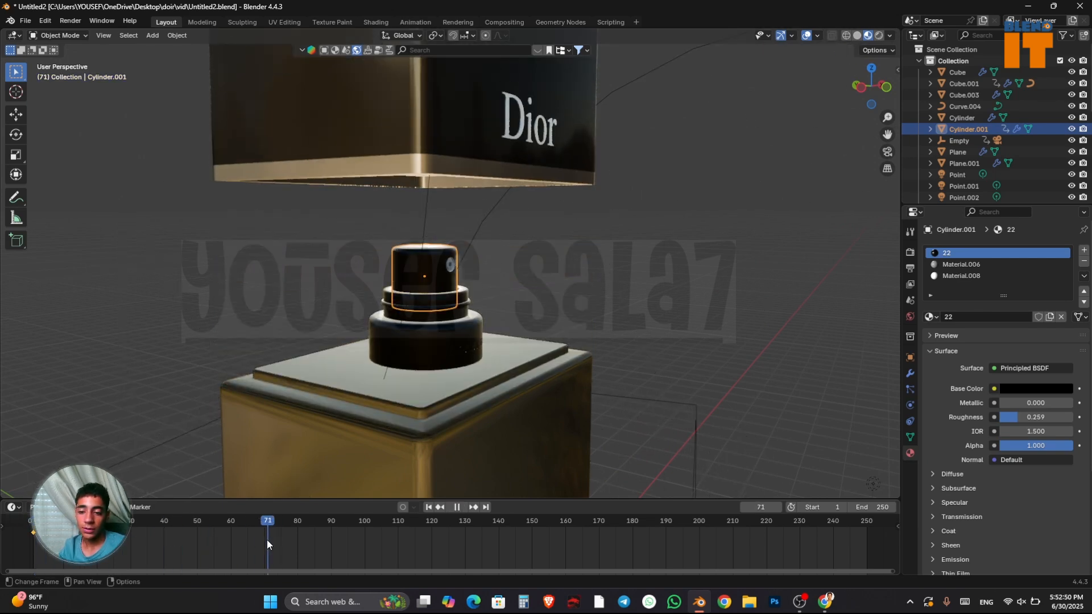
pyautogui.click(887, 152)
pyautogui.press('space')
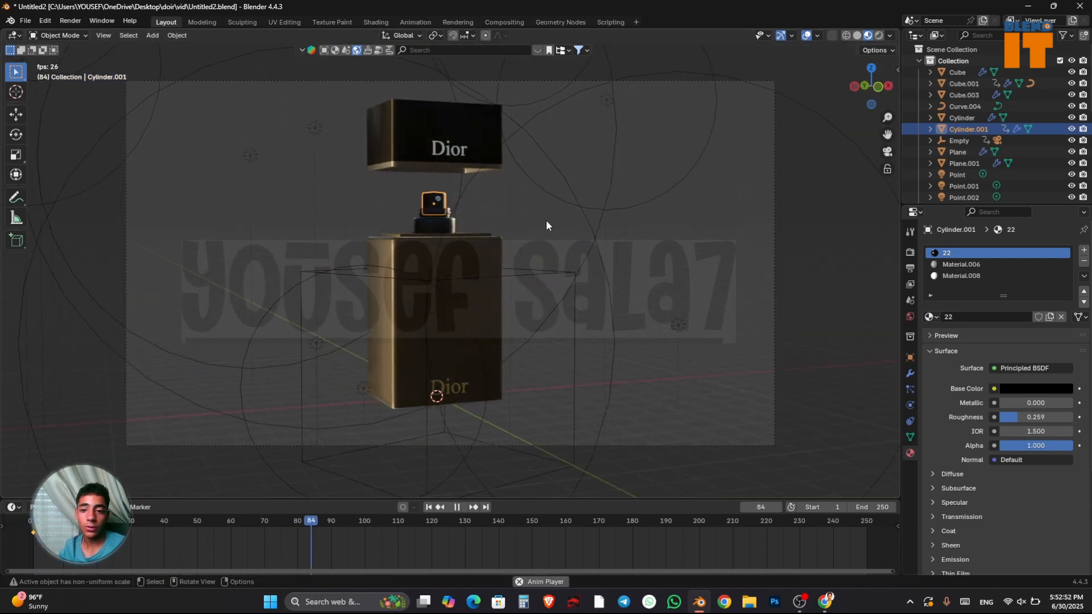
pyautogui.press('g')
pyautogui.press('z')
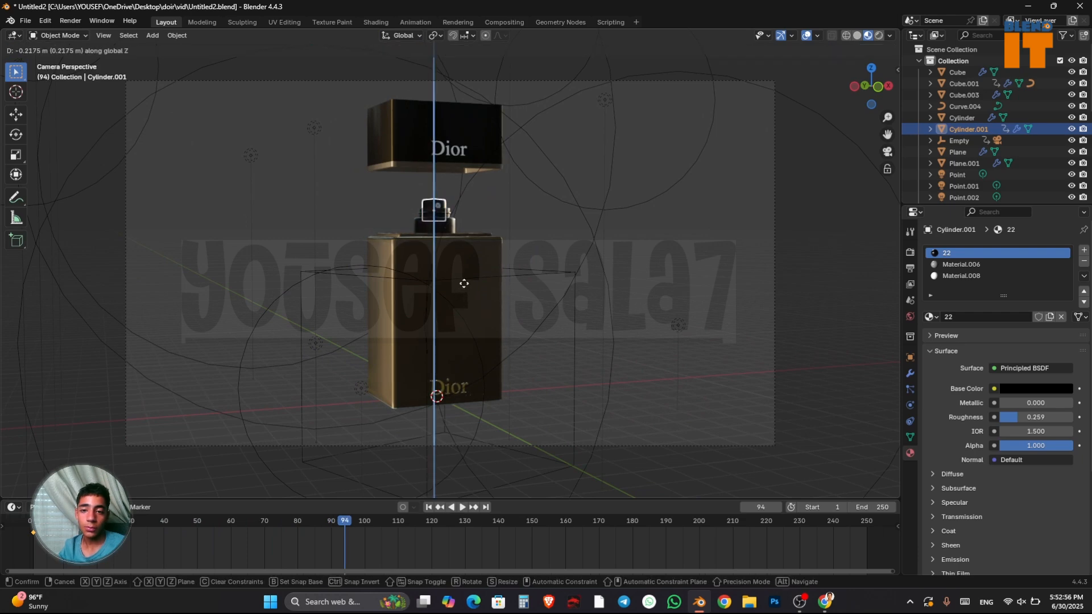
pyautogui.click(460, 297)
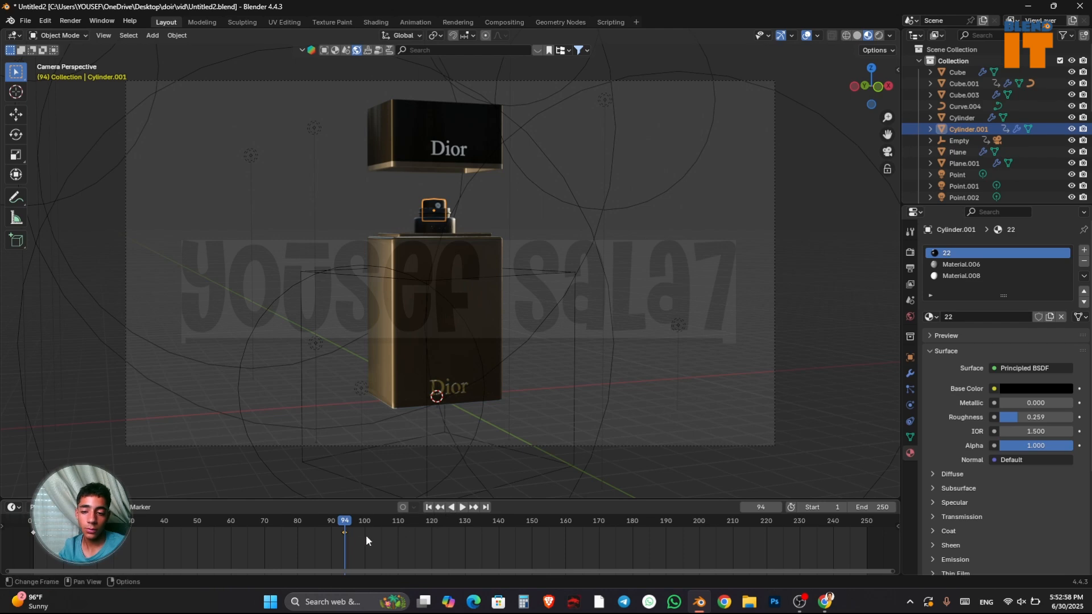
pyautogui.moveTo(344, 533); pyautogui.dragTo(230, 556)
# At frame 90, raise the nozzle along Z back to its resting height and insert a keyframe
pyautogui.press('Left')
pyautogui.press('Left')
pyautogui.press('Left')
pyautogui.press('Left')
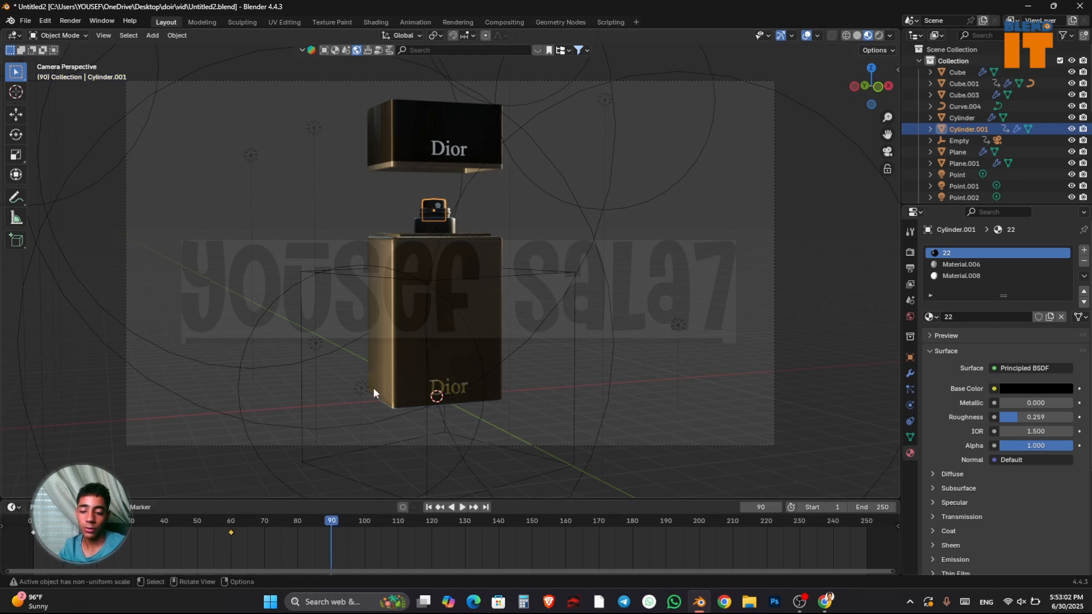
pyautogui.press('g')
pyautogui.press('z')
pyautogui.click(416, 290)
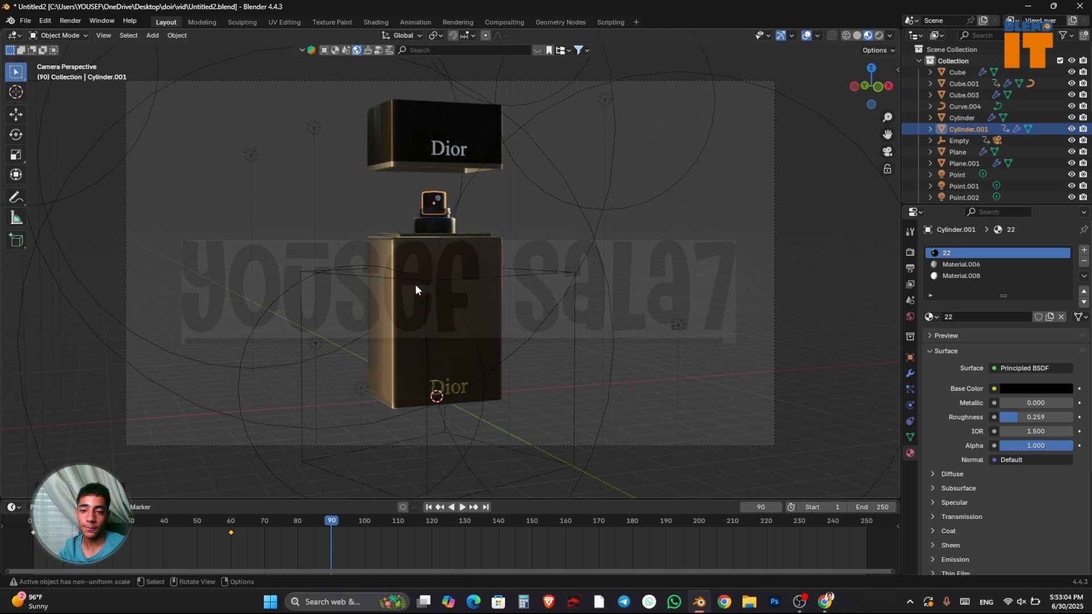
pyautogui.press('i')
# Play the animation from frame 1 in the camera view to check the nozzle press, then stop it and clear the selection
pyautogui.click(428, 508)
pyautogui.press('space')
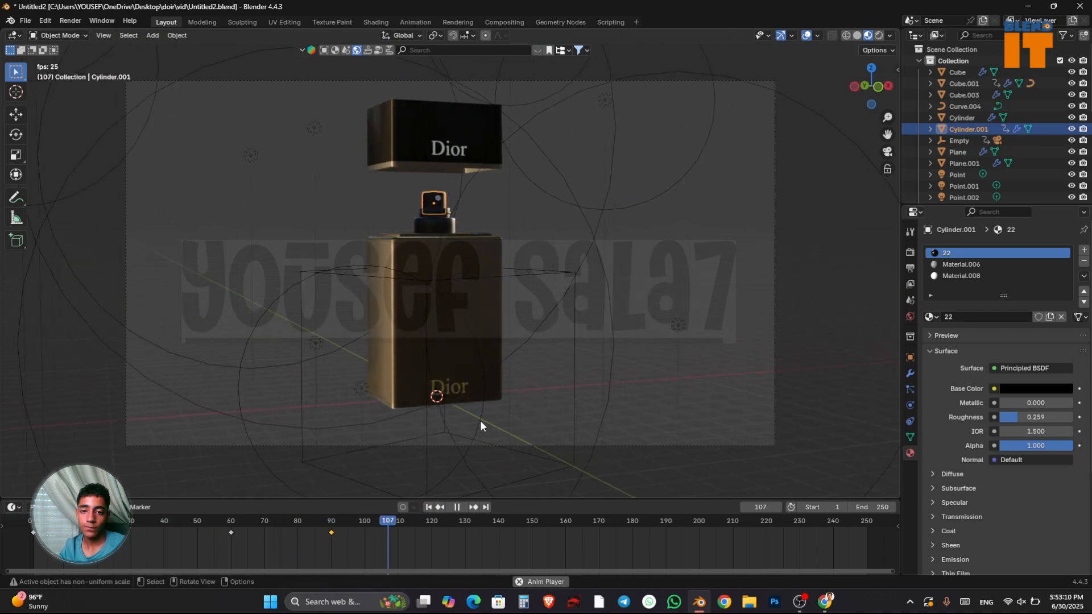
pyautogui.press('space')
pyautogui.click(614, 337)
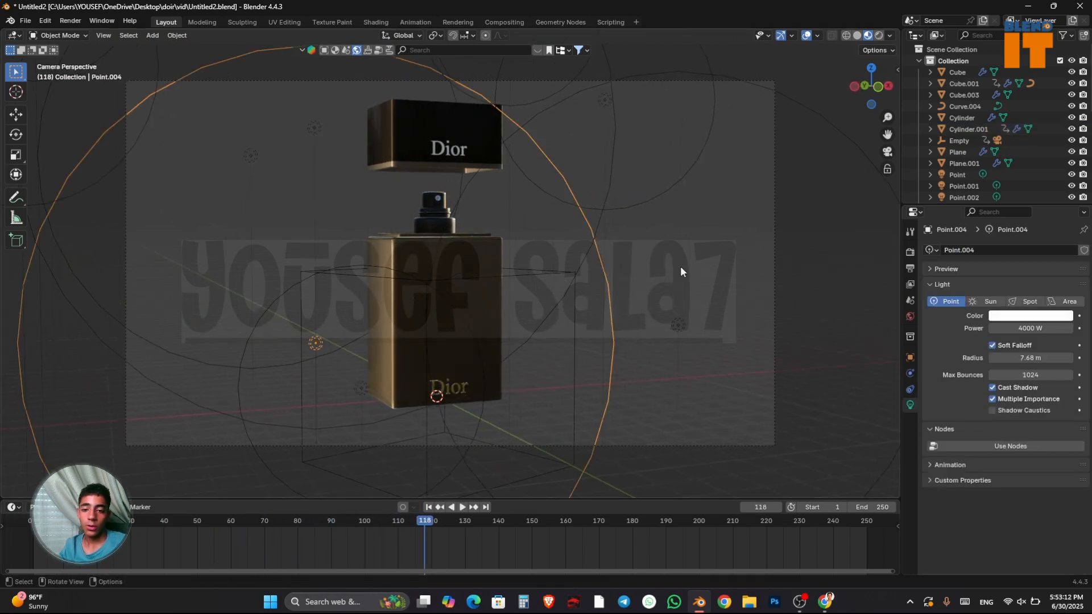
pyautogui.click(680, 267)
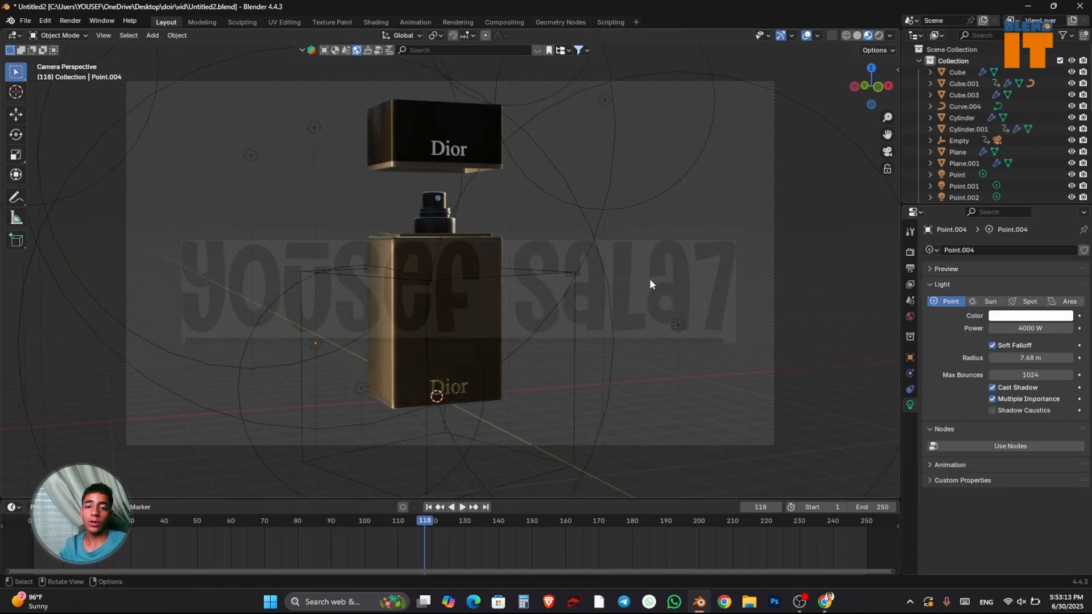
# Switch the viewport to rendered shading and examine the open bottle from several angles
pyautogui.click(878, 35)
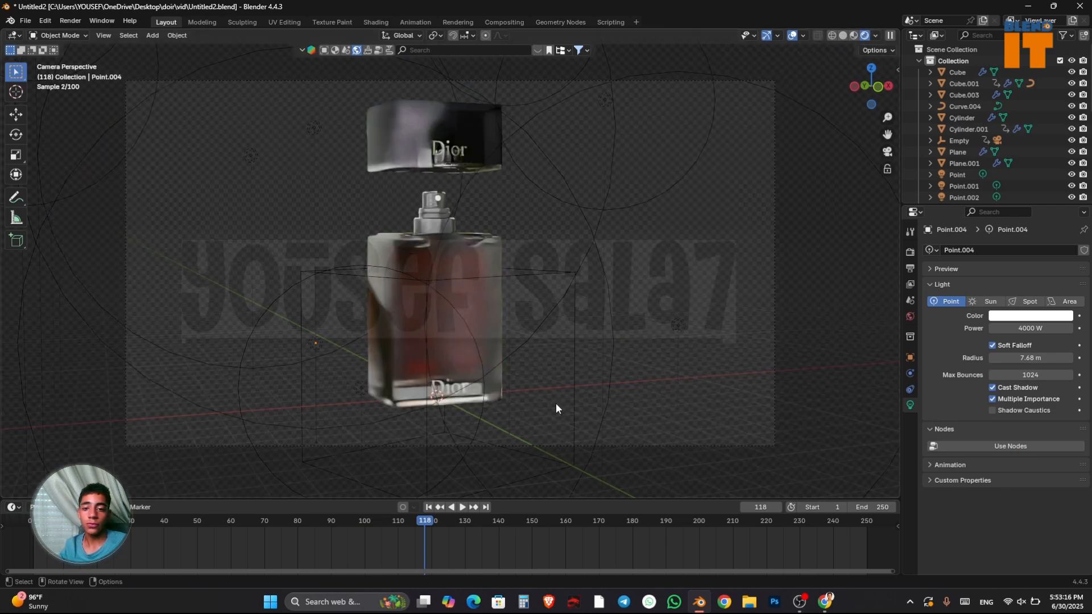
pyautogui.moveTo(717, 243); pyautogui.dragTo(490, 271, button='middle')
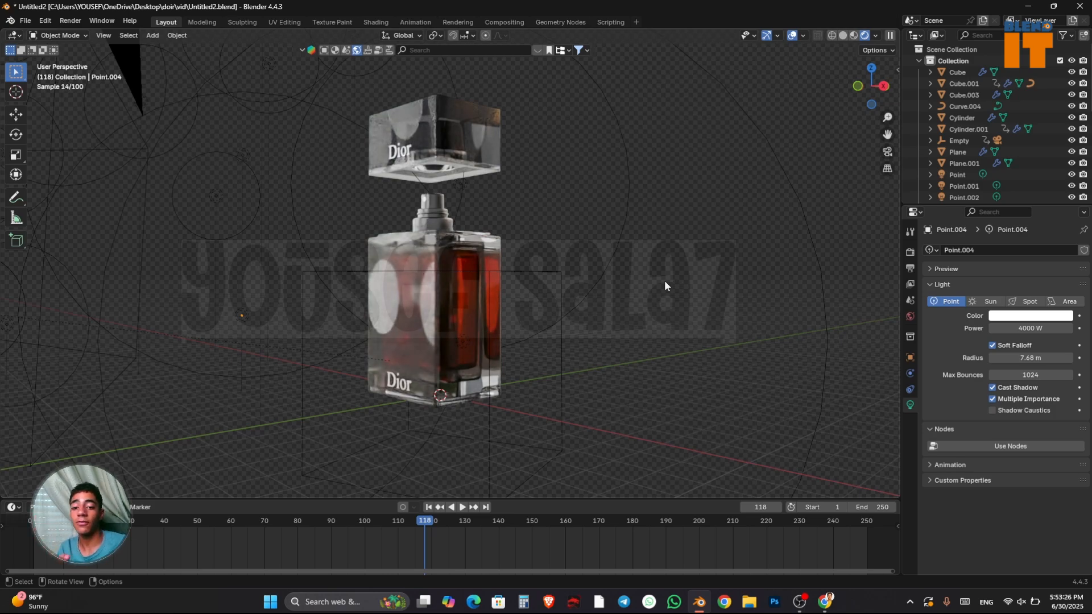
pyautogui.moveTo(525, 330); pyautogui.dragTo(618, 335, button='middle')
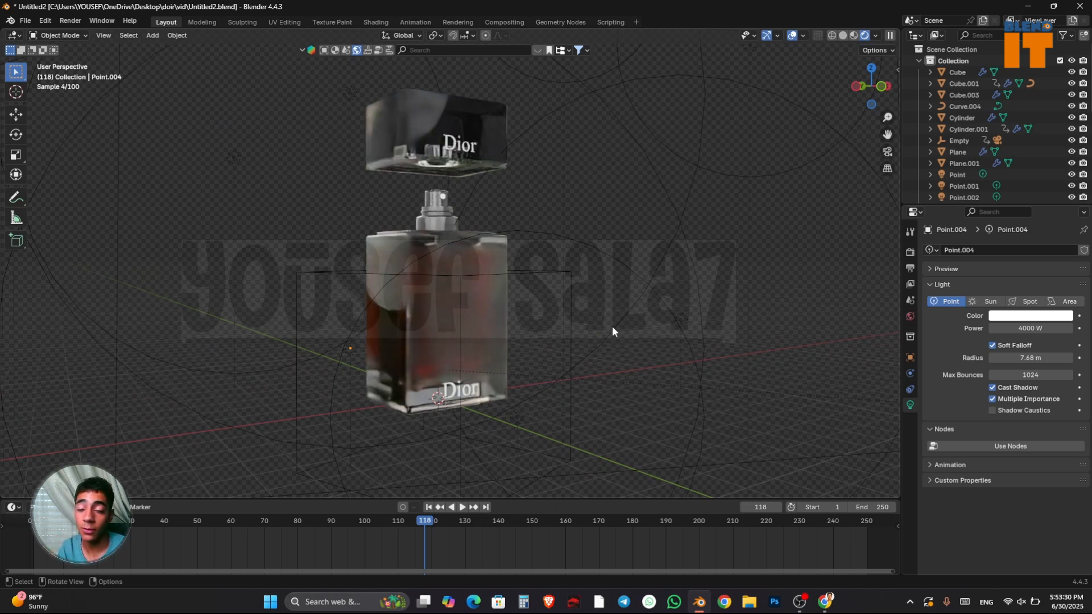